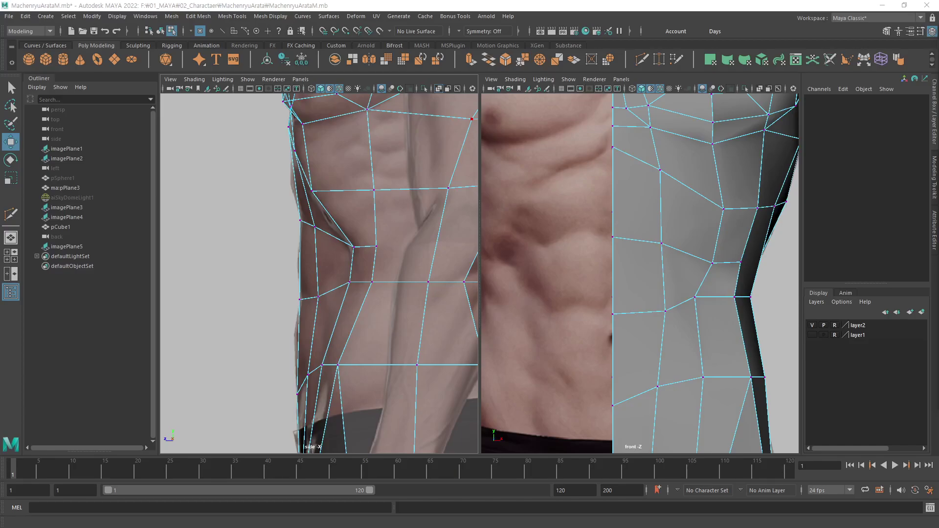
Push the lower waist vertex out to the side reference outline.
scroll(377, 314, "down", 3)
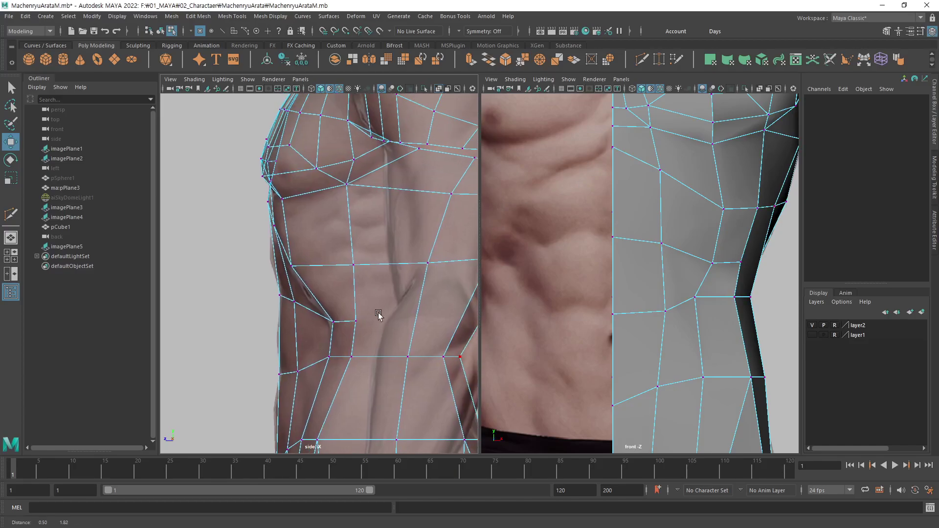
scroll(310, 325, "down", 3)
scroll(594, 180, "down", 2)
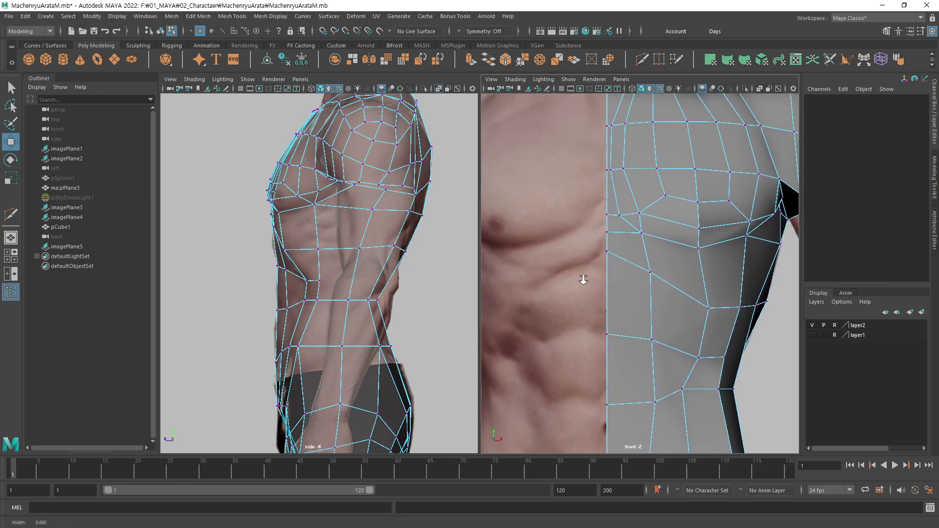
scroll(581, 272, "down", 3)
scroll(576, 256, "up", 1)
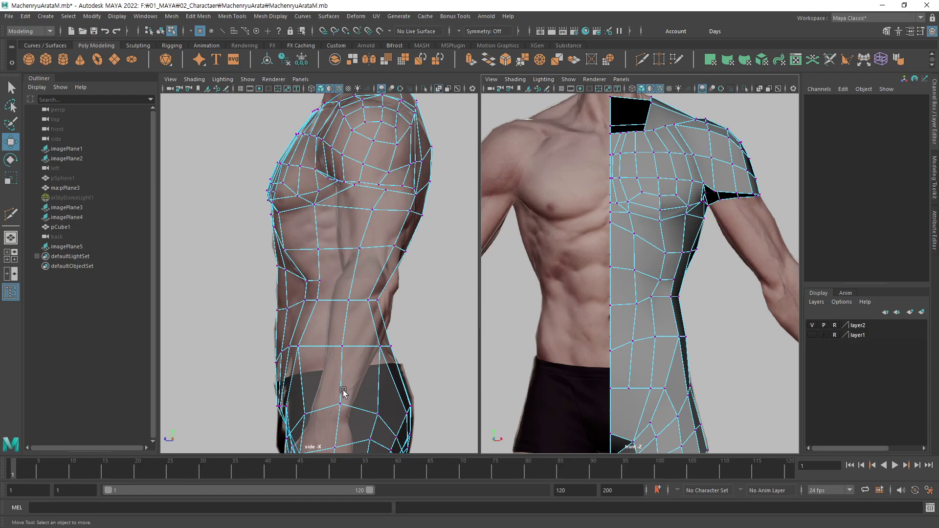
scroll(628, 321, "up", 2)
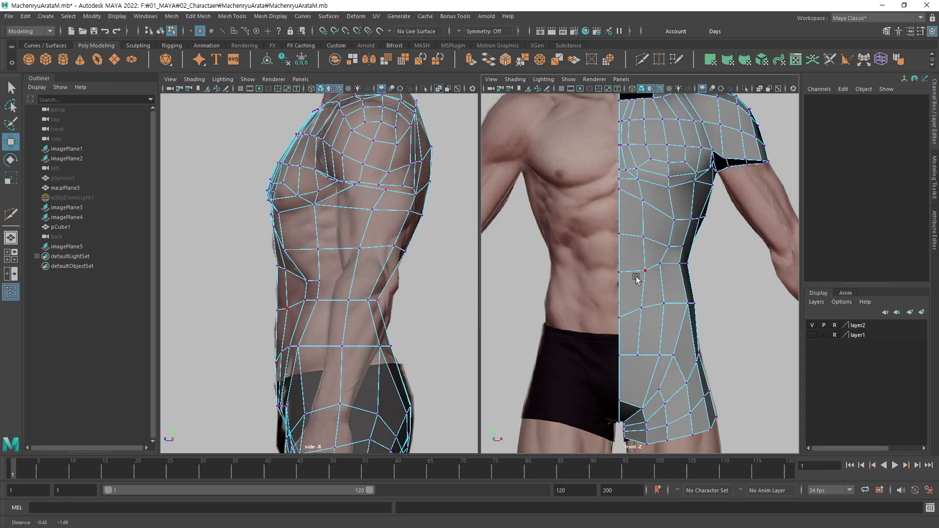
scroll(635, 272, "up", 2)
scroll(681, 273, "up", 2)
scroll(670, 340, "up", 2)
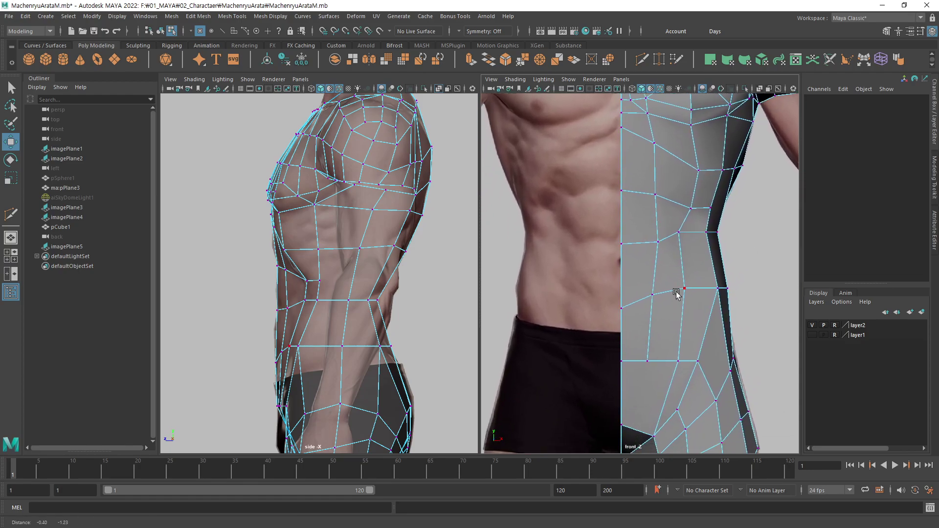
scroll(264, 390, "up", 2)
scroll(428, 346, "up", 2)
middle_click_drag(428, 346, 342, 347, "alt")
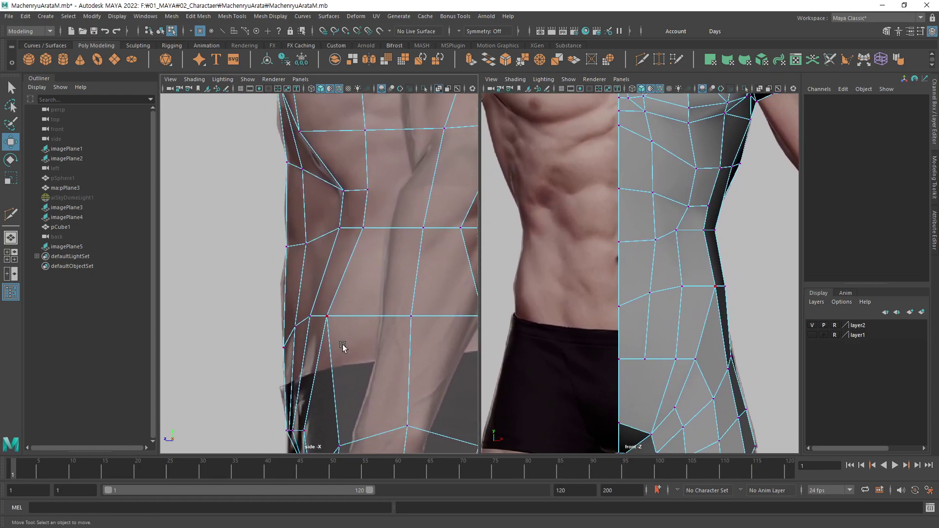
left_click(296, 334)
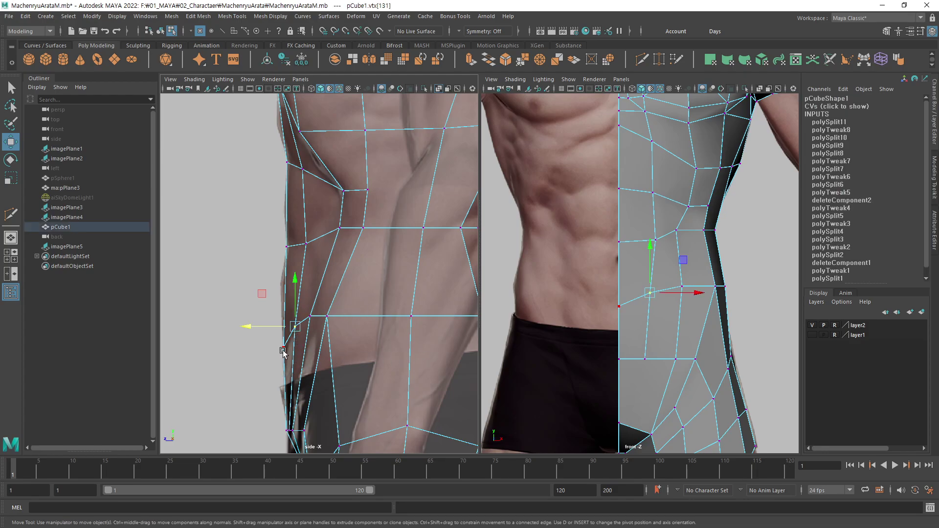
left_click_drag(269, 326, 276, 327)
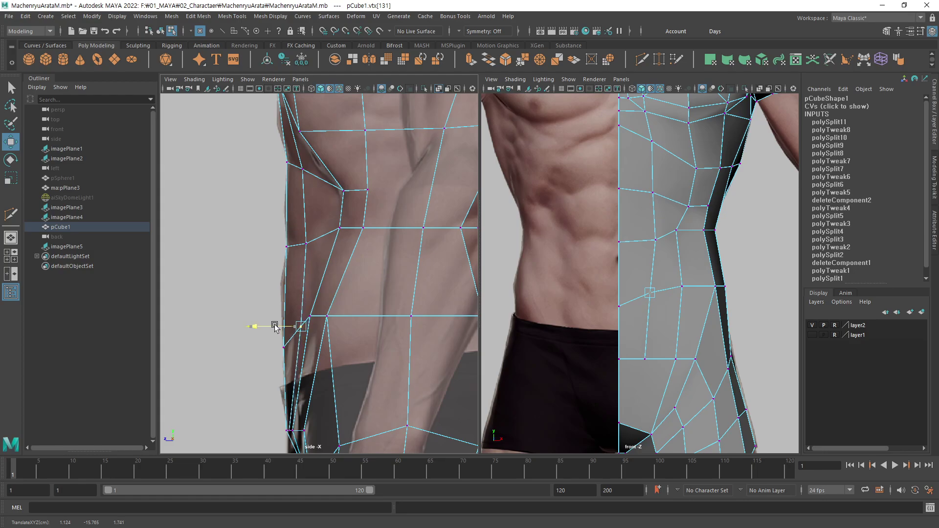
With X-ray on, fit the upper side vertex and lower waist vertex to the front and side references.
left_click(304, 244)
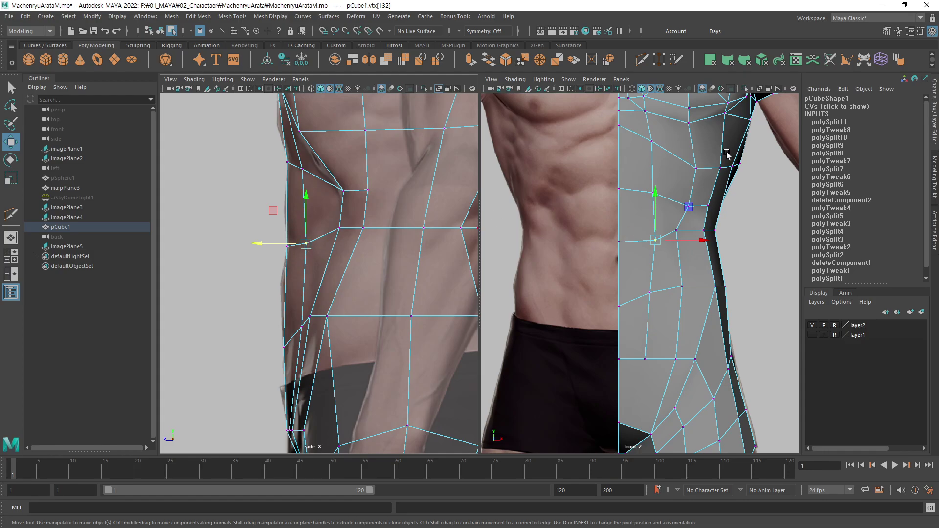
key("alt+x")
left_click_drag(655, 247, 657, 248)
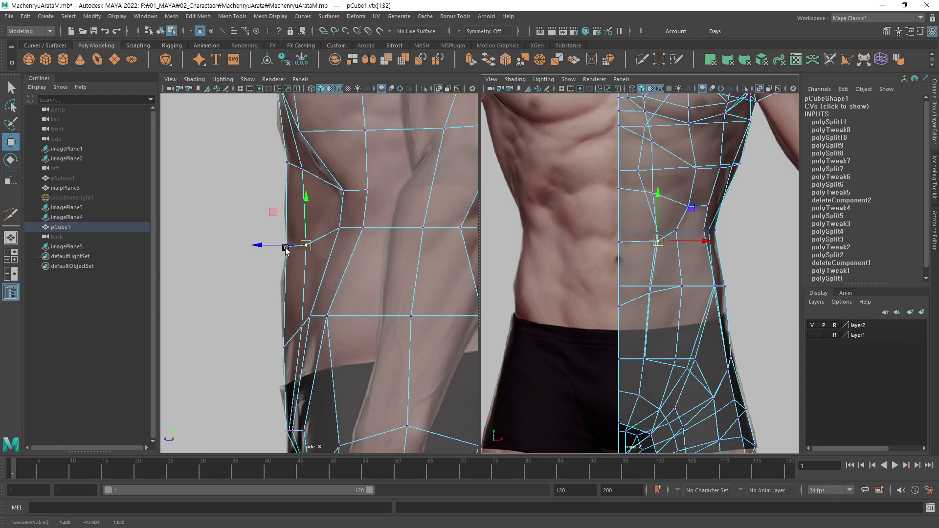
left_click_drag(286, 249, 288, 248)
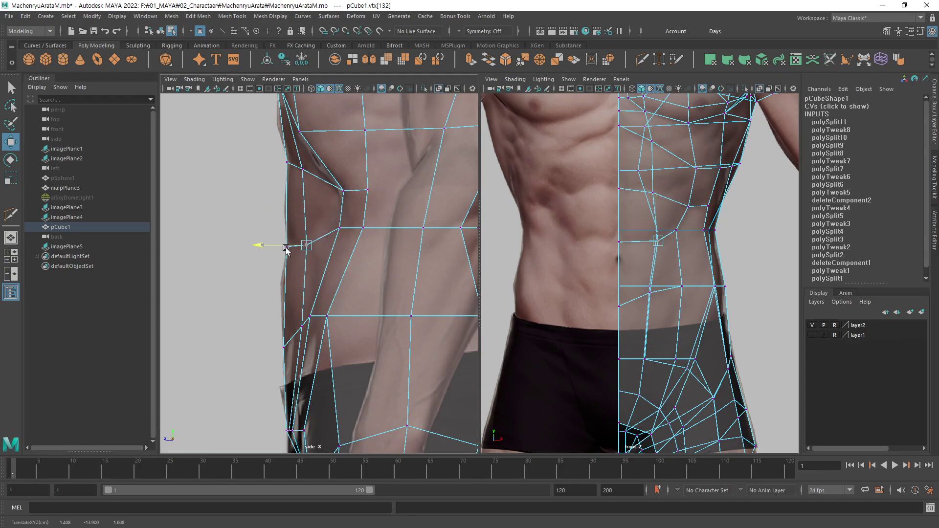
left_click(301, 329)
left_click_drag(289, 330, 292, 328)
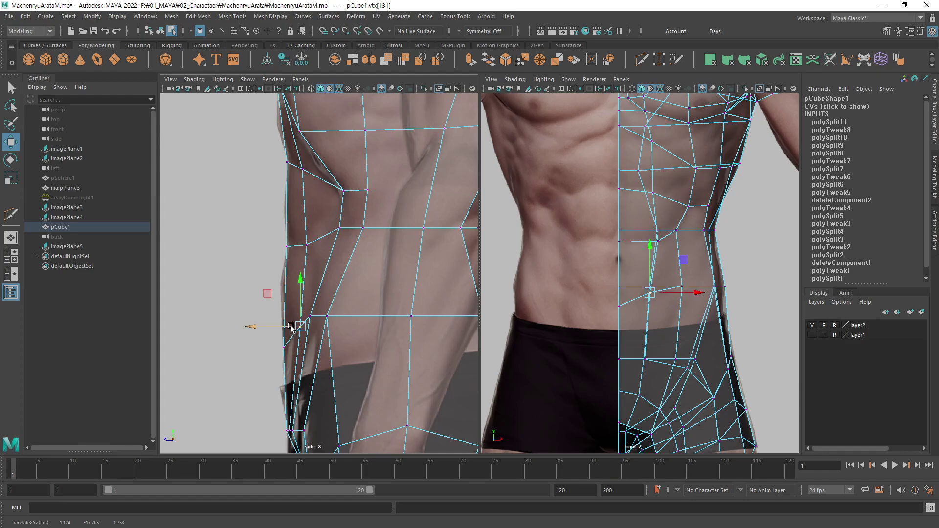
Review the chest and abdomen against the front reference in solid, then X-ray shading.
middle_click_drag(275, 200, 280, 259, "alt")
middle_click_drag(651, 266, 632, 326, "alt")
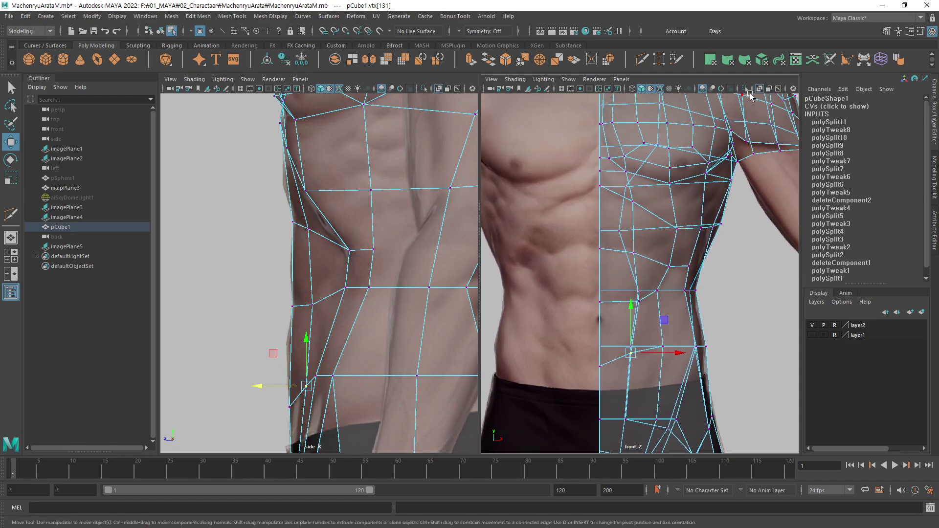
left_click(760, 89)
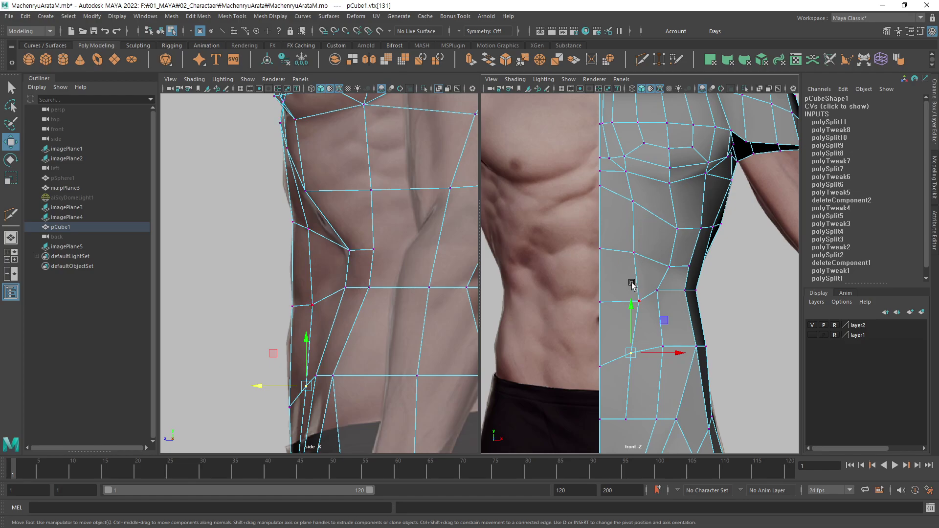
scroll(631, 283, "up", 3)
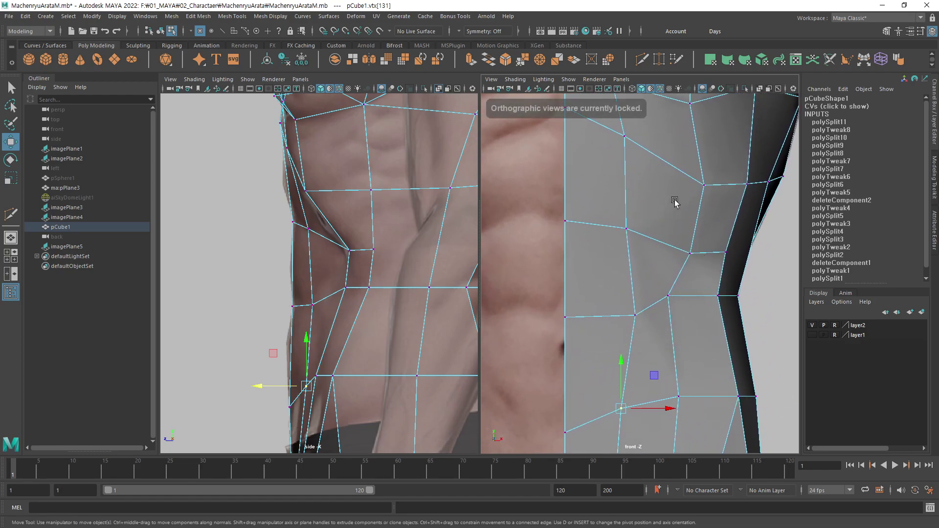
scroll(677, 273, "down", 3)
scroll(662, 273, "down", 2)
scroll(662, 273, "down", 1)
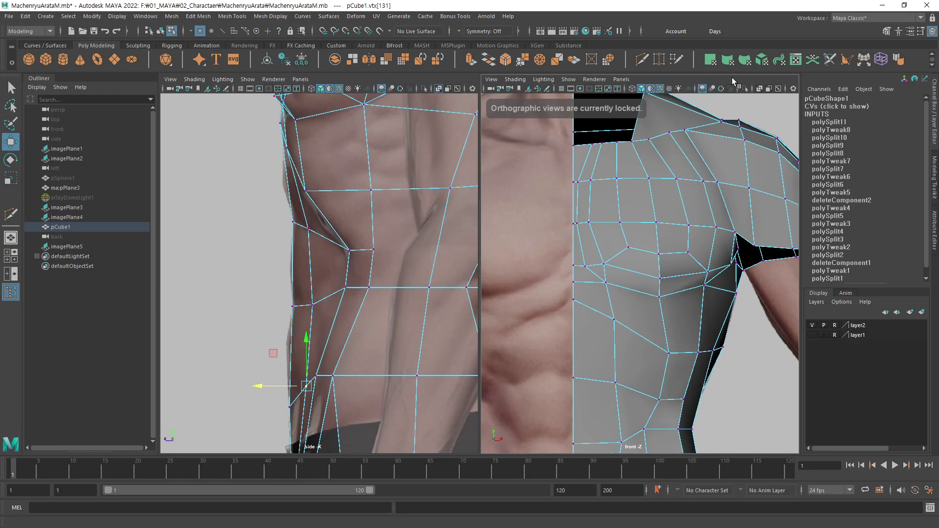
left_click(759, 89)
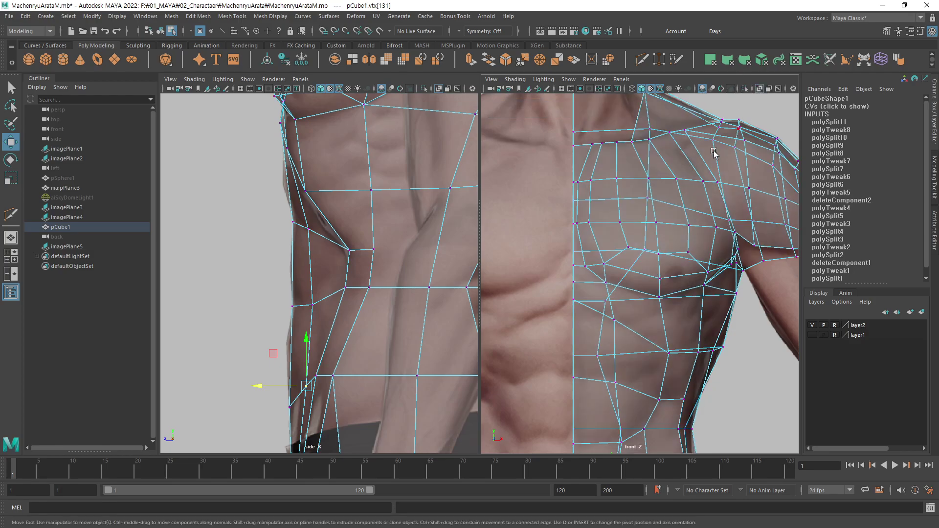
scroll(614, 308, "up", 3)
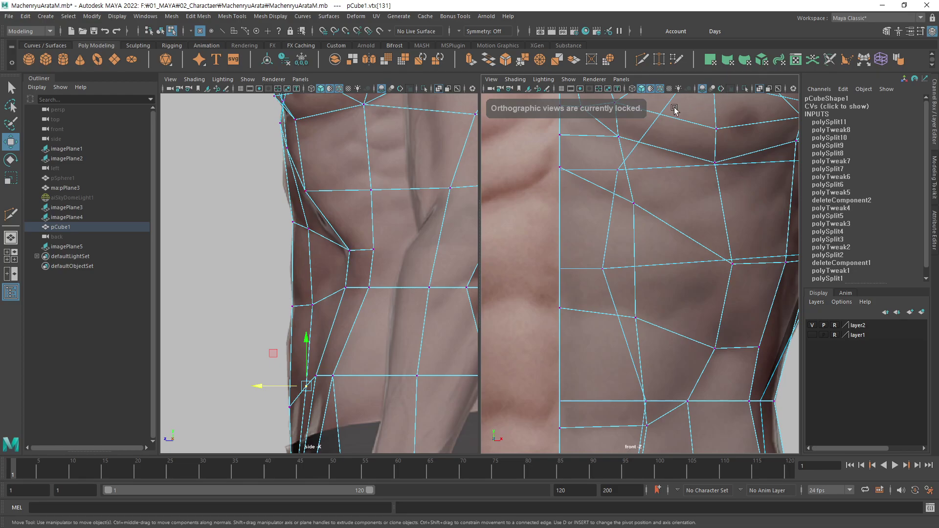
left_click(642, 59)
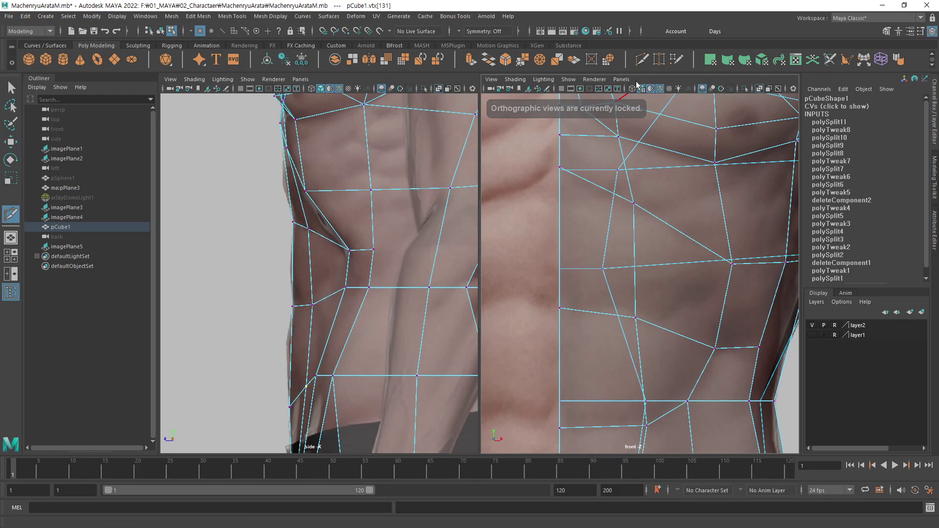
Cut a closed run of new edges across the side-abdomen face, starting and ending on the centre edge.
left_click(618, 137)
middle_click_drag(356, 313, 363, 273, "alt")
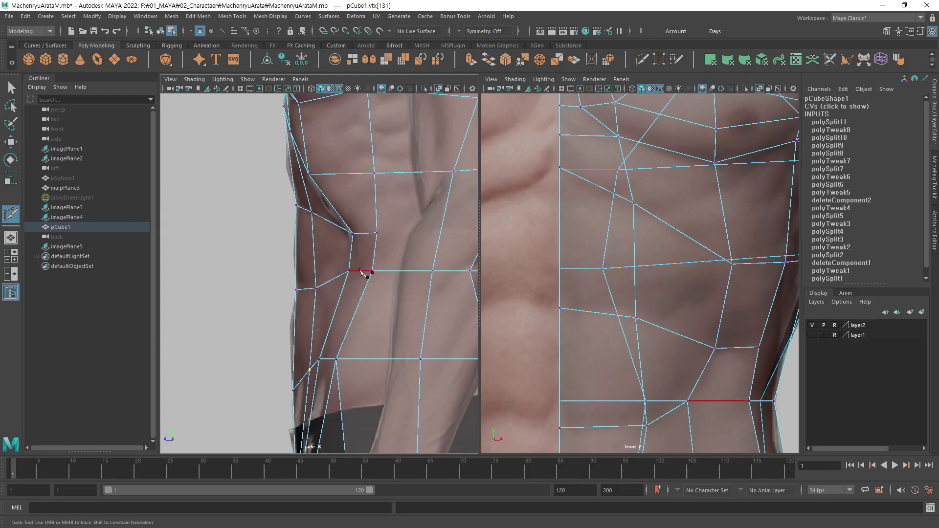
mouse_move(684, 264)
middle_mouse_down("alt")
mouse_move(618, 199)
mouse_move(615, 295)
middle_mouse_up("alt")
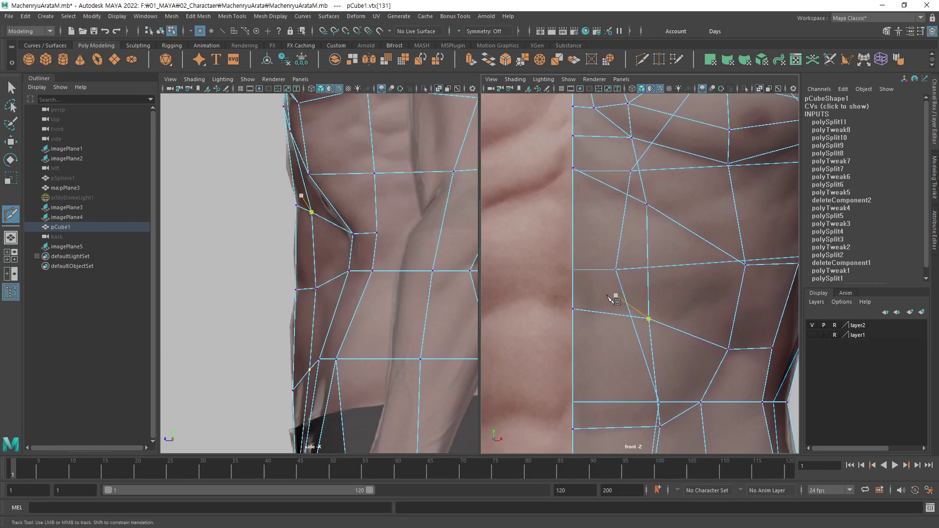
left_click(577, 283)
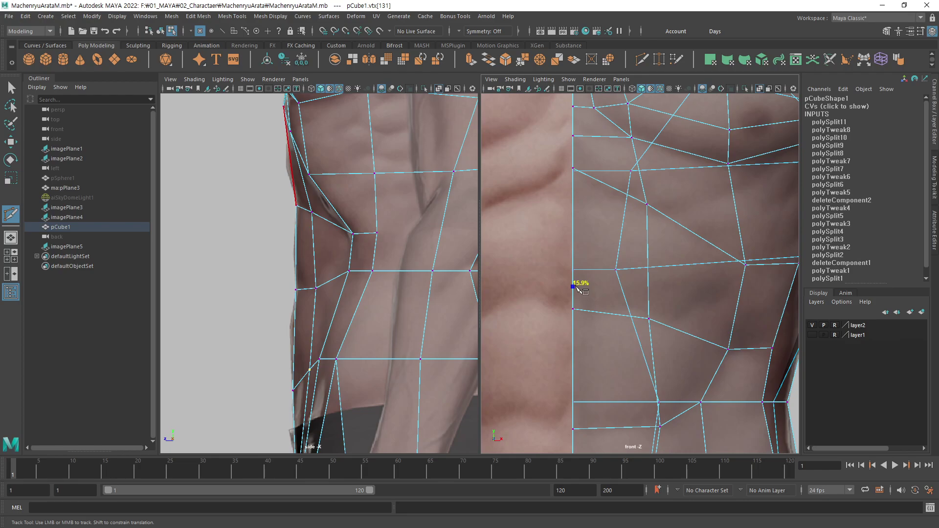
left_click(577, 288)
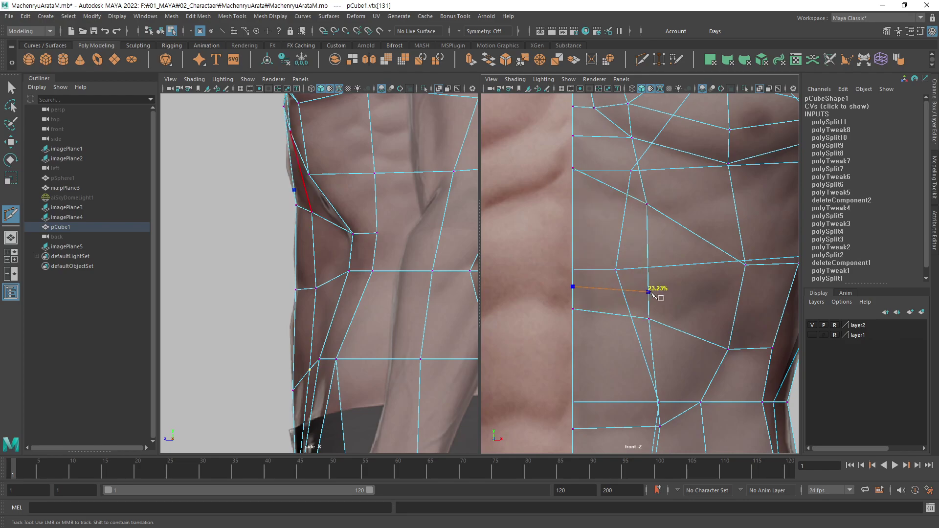
left_click(651, 292)
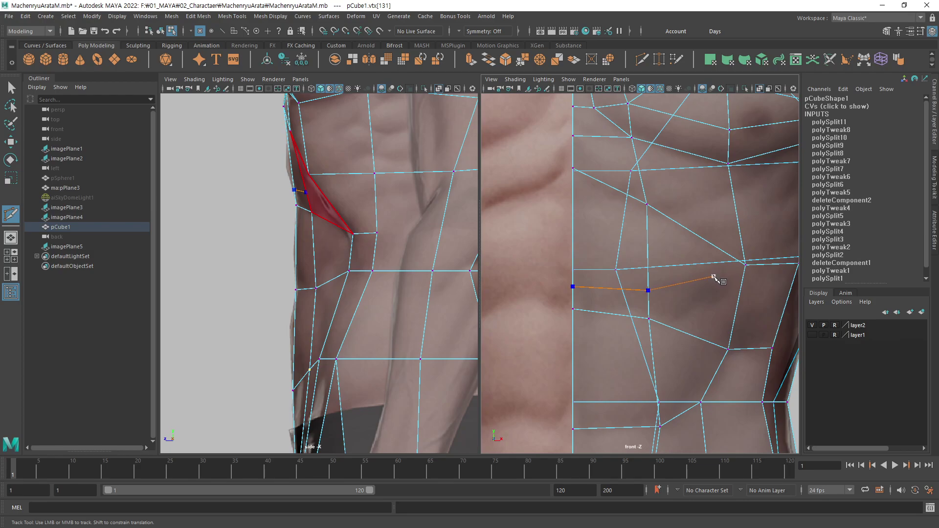
left_click(709, 282)
left_click(714, 262)
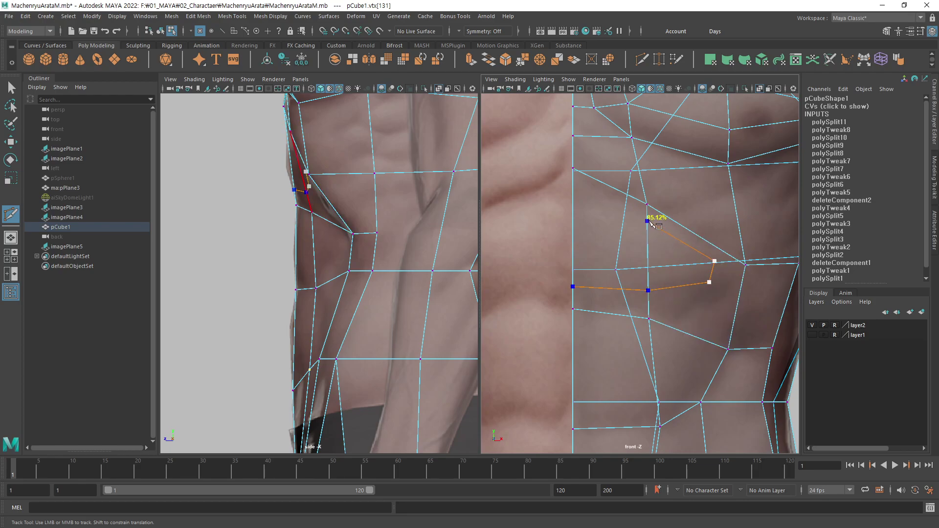
left_click(647, 221)
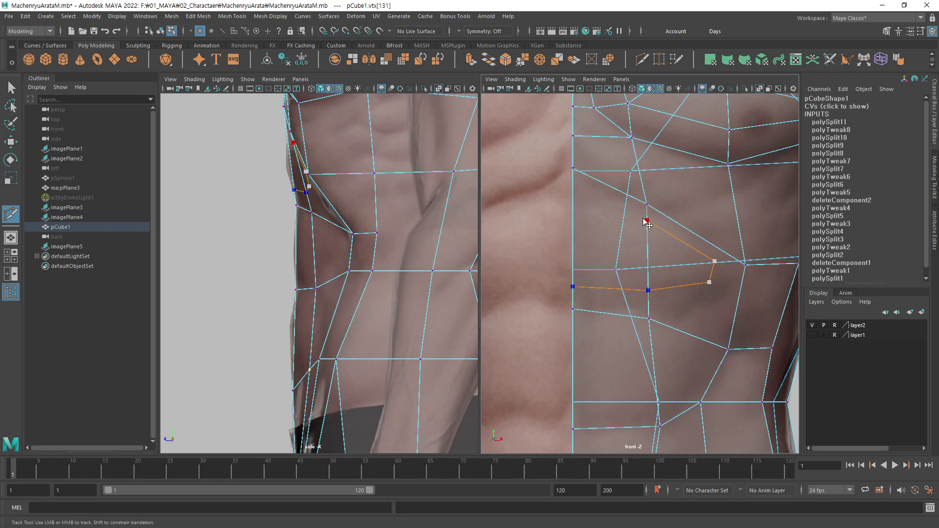
left_click(573, 209)
key("Return")
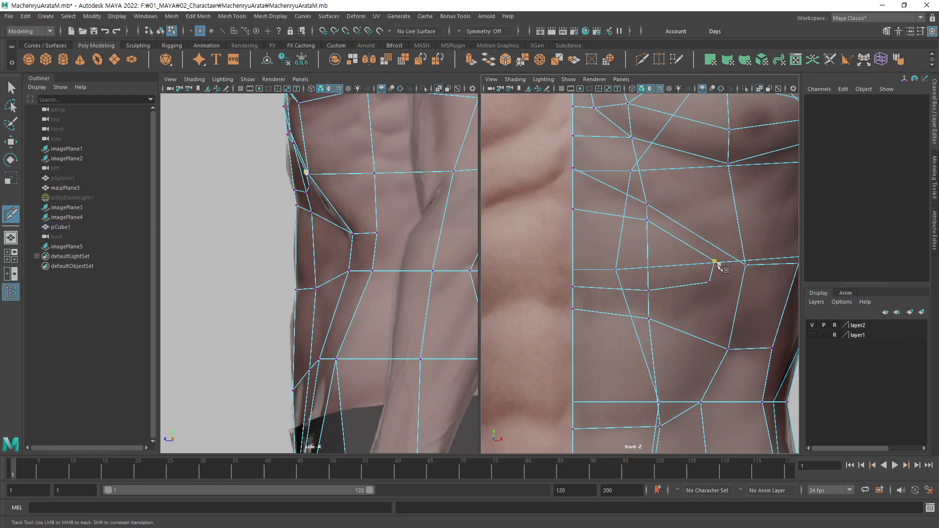
Cut an edge from the side vertex to the lower vertex, then turn X-ray off.
scroll(708, 148, "down", 5)
scroll(638, 122, "down", 2)
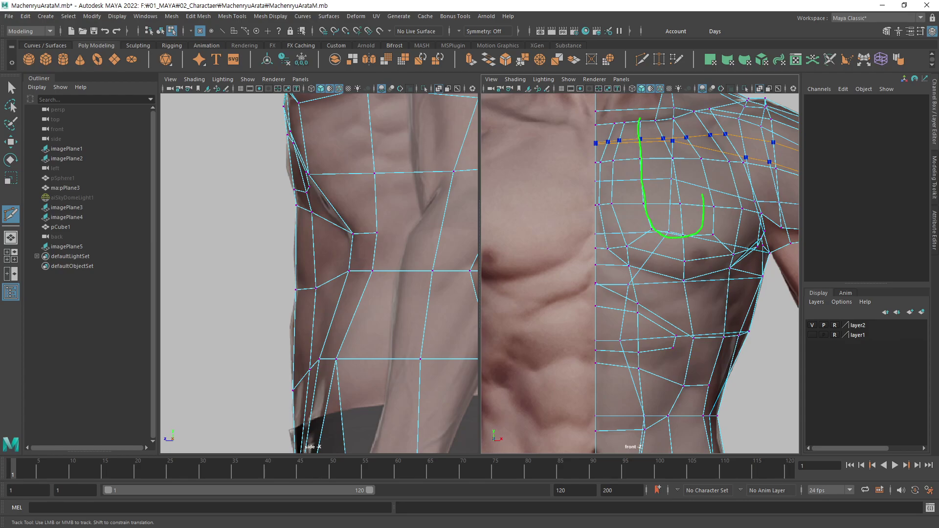
middle_click_drag(650, 357, 635, 276, "alt")
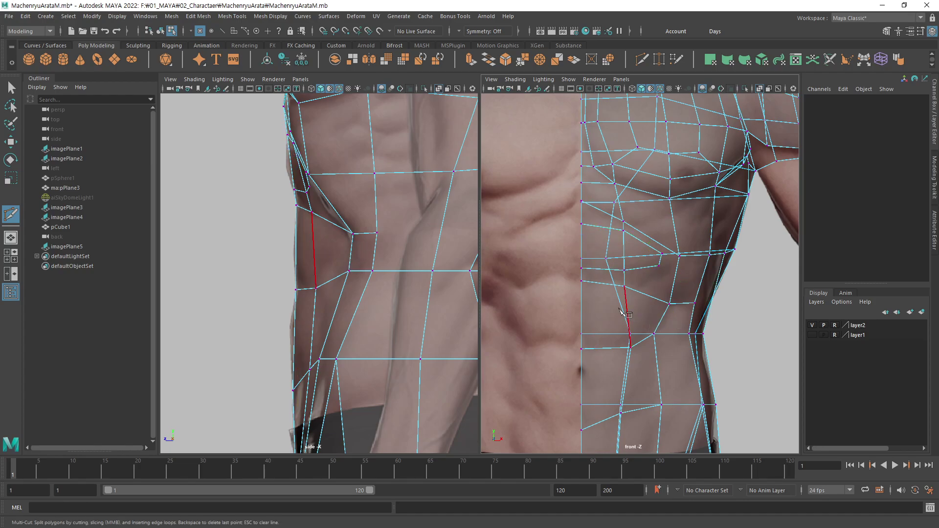
scroll(694, 269, "up", 5)
middle_click_drag(708, 257, 705, 254, "alt")
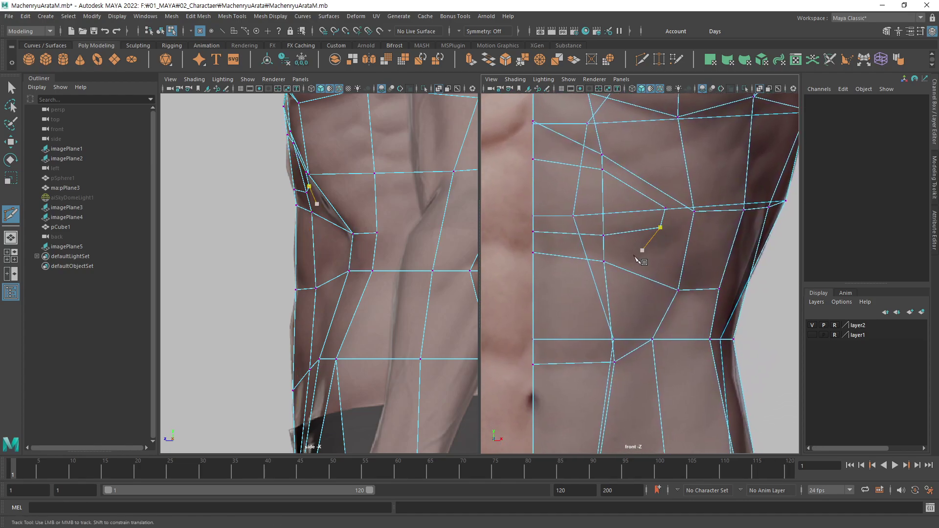
left_click(660, 228)
left_click(678, 289)
key("Return")
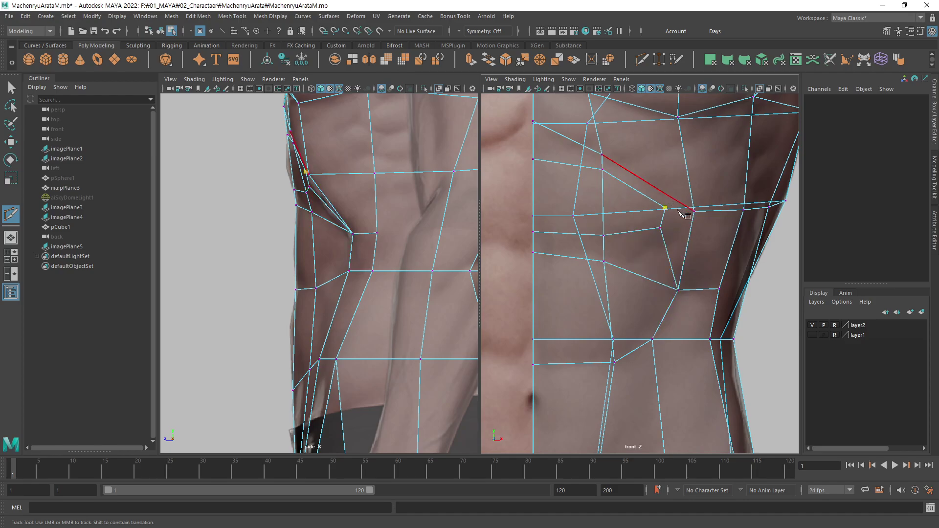
middle_click_drag(690, 282, 683, 291, "alt")
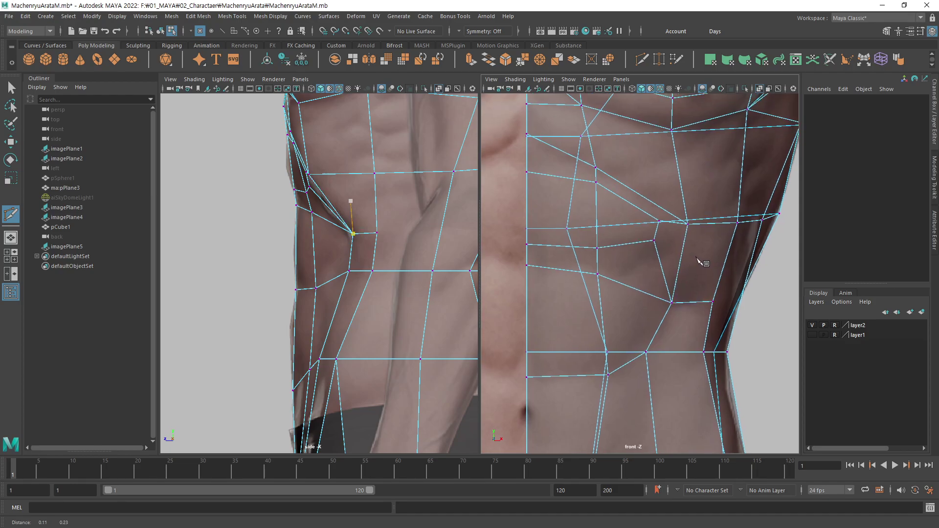
key("alt+x")
middle_click_drag(744, 224, 742, 228, "alt")
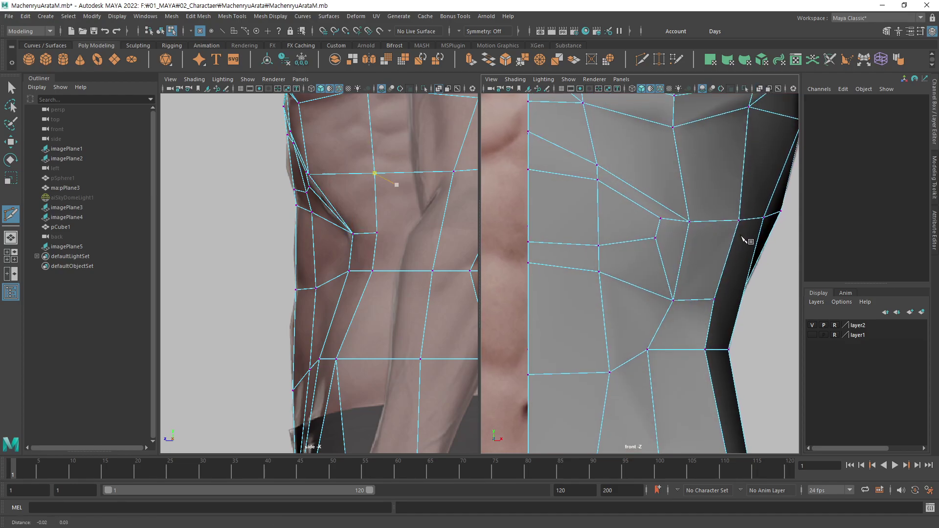
Save the scene, then pull the upper side-outline vertex onto the body outline.
key("w")
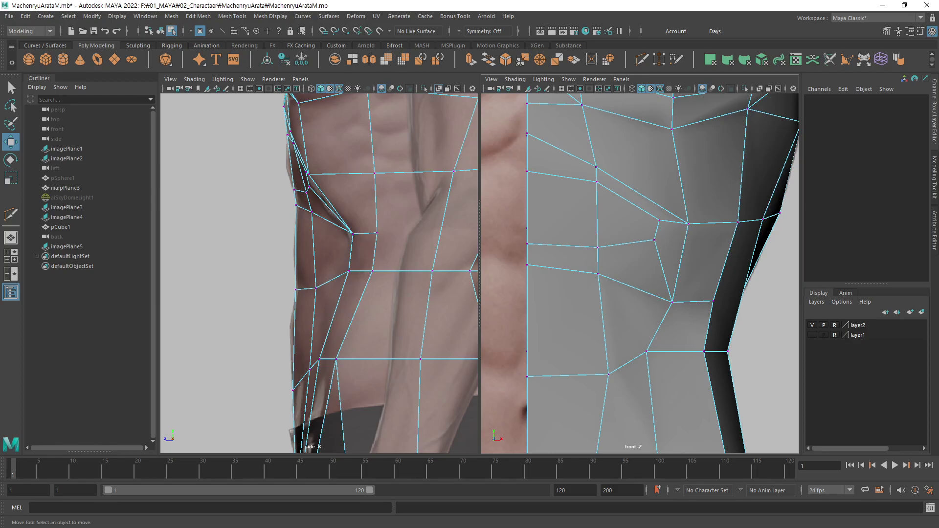
key("ctrl+s")
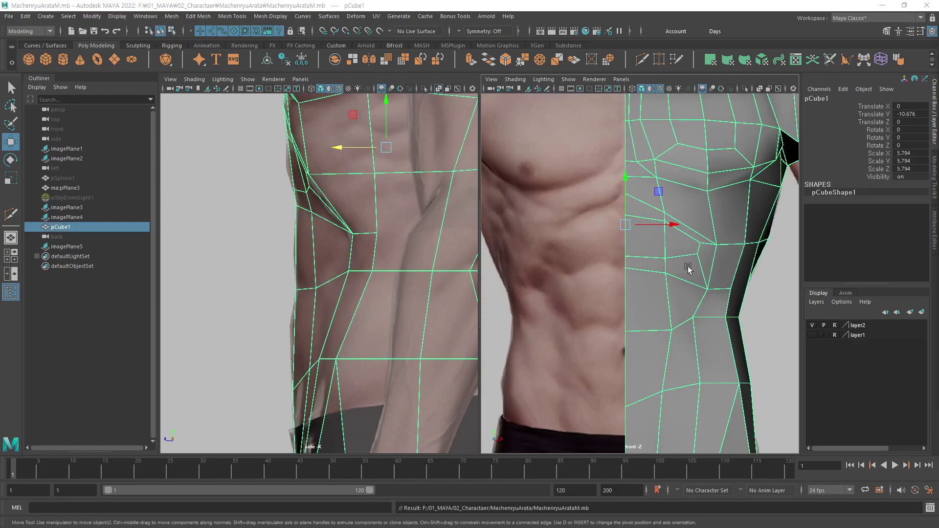
mouse_move(650, 287)
right_mouse_down("alt")
mouse_move(680, 278)
mouse_move(723, 287)
right_mouse_up("alt")
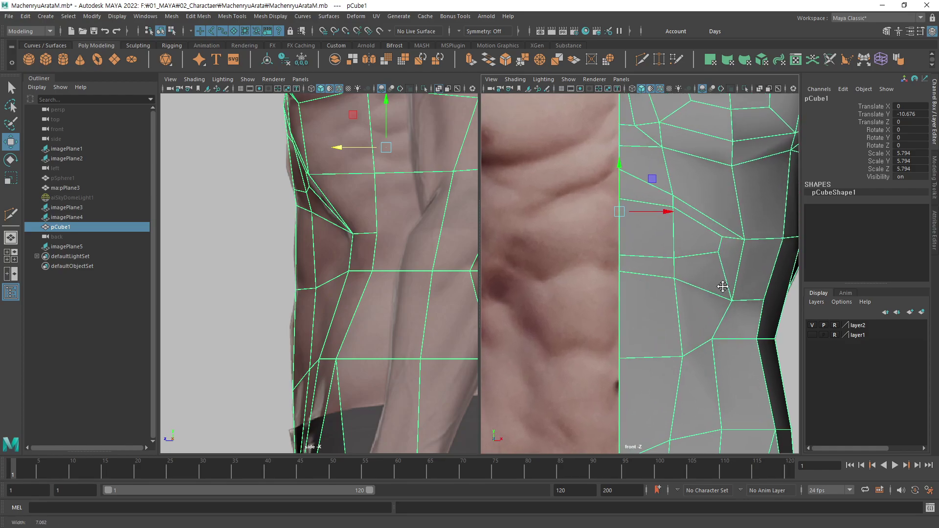
middle_click_drag(279, 210, 299, 272, "alt")
key("F8")
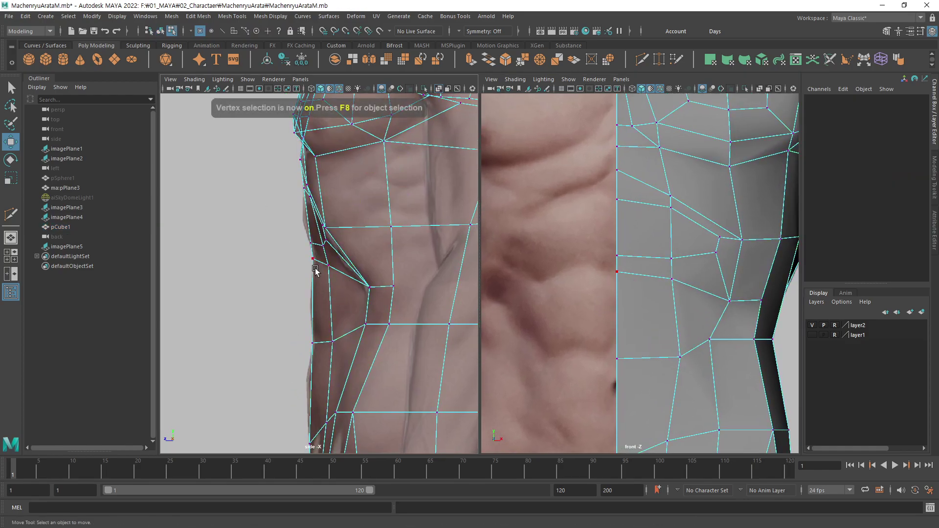
left_click(308, 264)
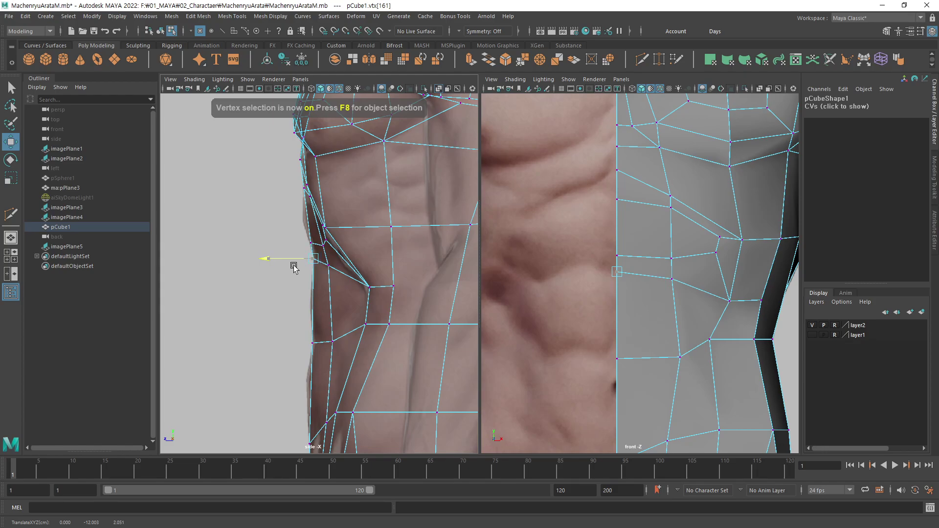
left_click(311, 243)
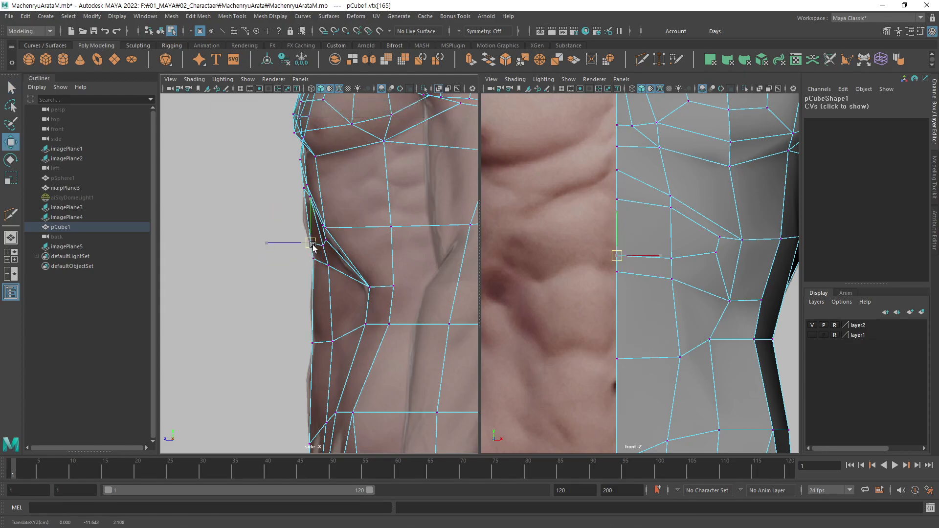
left_click_drag(311, 243, 302, 219)
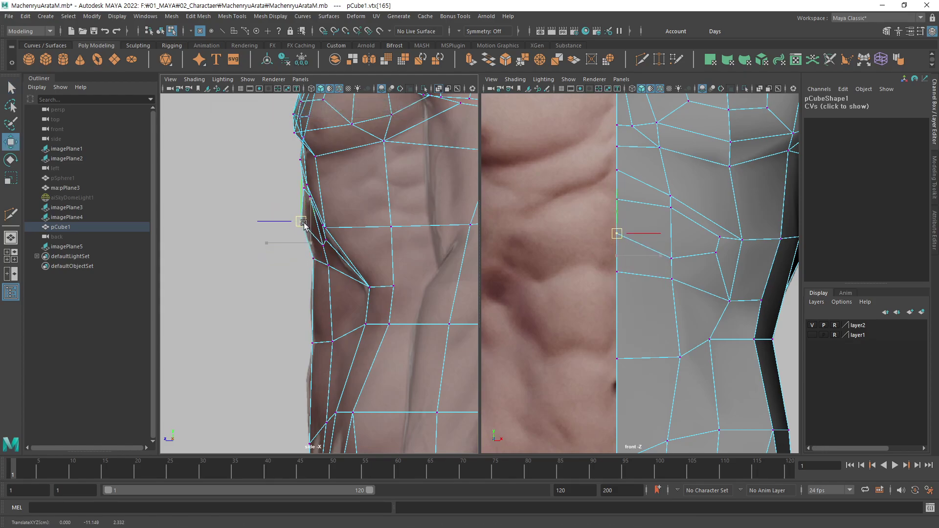
Reposition the side-fold vertices and its lower corner vertex along the fold.
left_click(325, 245)
mouse_move(325, 244)
left_mouse_down()
mouse_move(313, 235)
mouse_move(331, 262)
left_mouse_up()
left_click(324, 241)
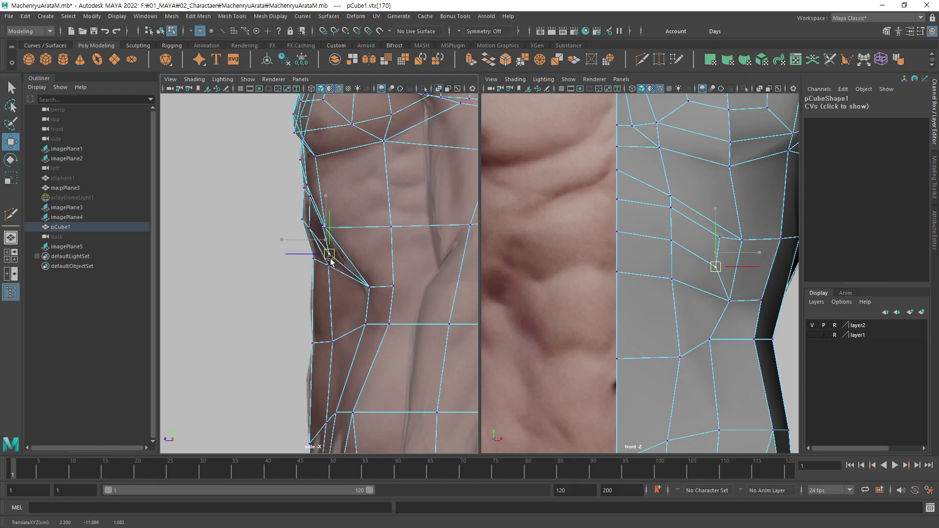
left_click(371, 289)
left_click_drag(371, 288, 374, 293)
key("q")
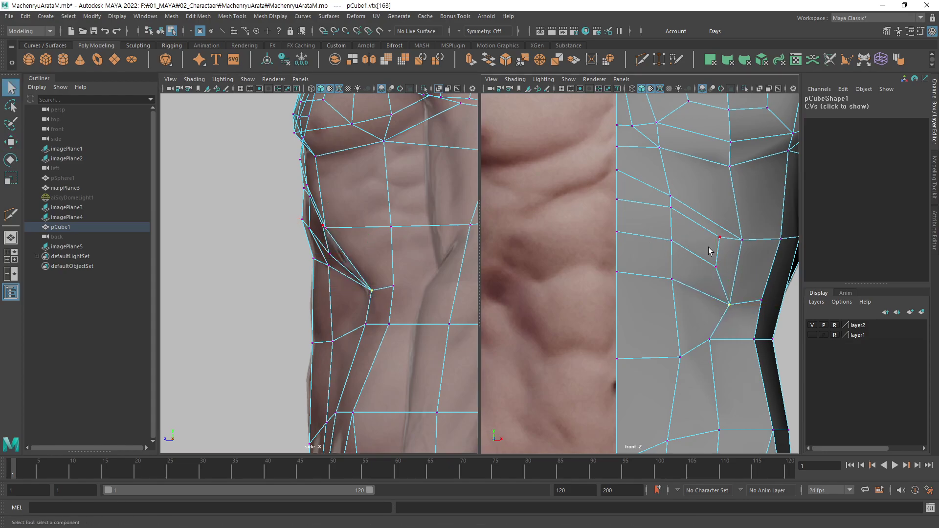
key("w")
left_click_drag(323, 227, 327, 242)
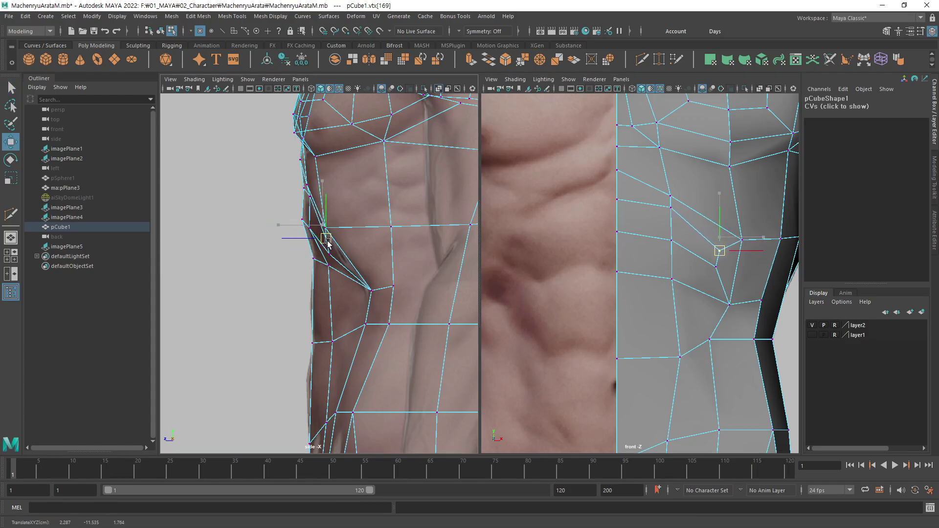
Align the higher fold vertices and upper side-outline vertex to the side reference.
left_click(305, 192)
left_click_drag(306, 195, 305, 190)
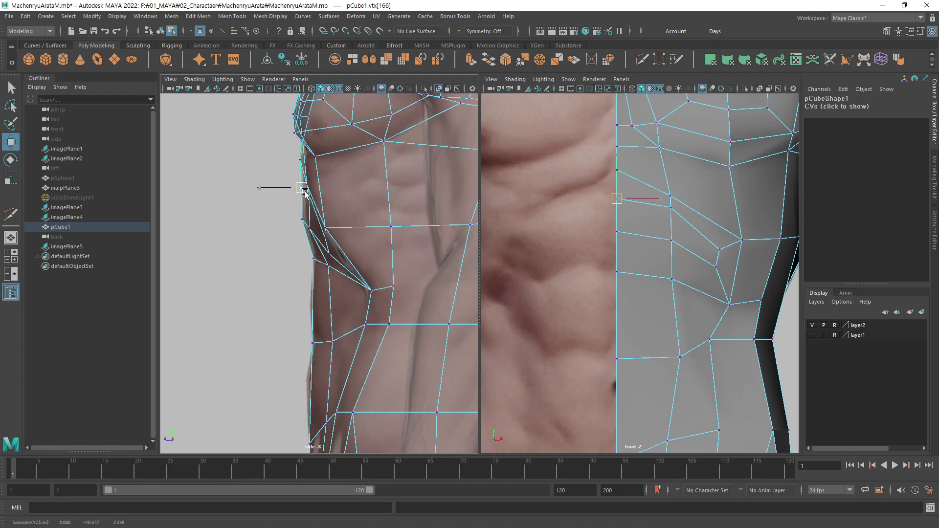
left_click(304, 161)
left_click_drag(310, 165, 304, 166)
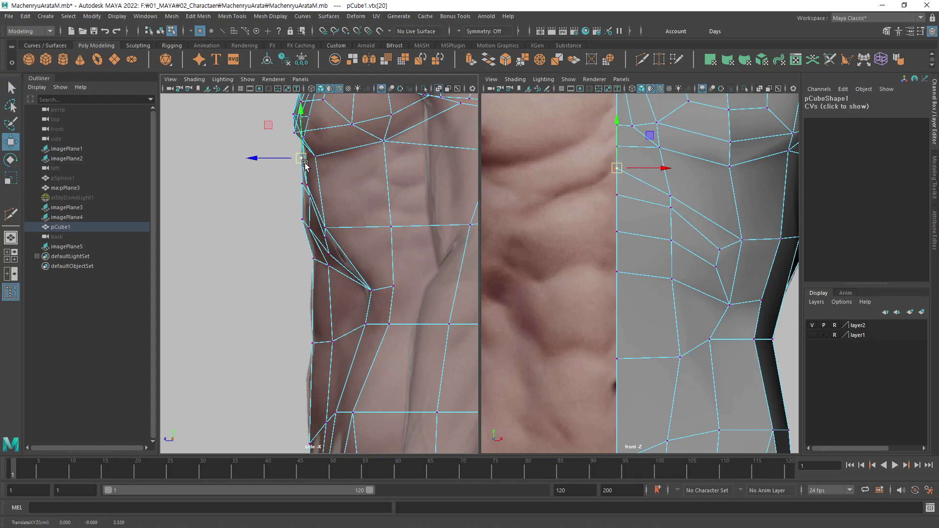
left_click(312, 199)
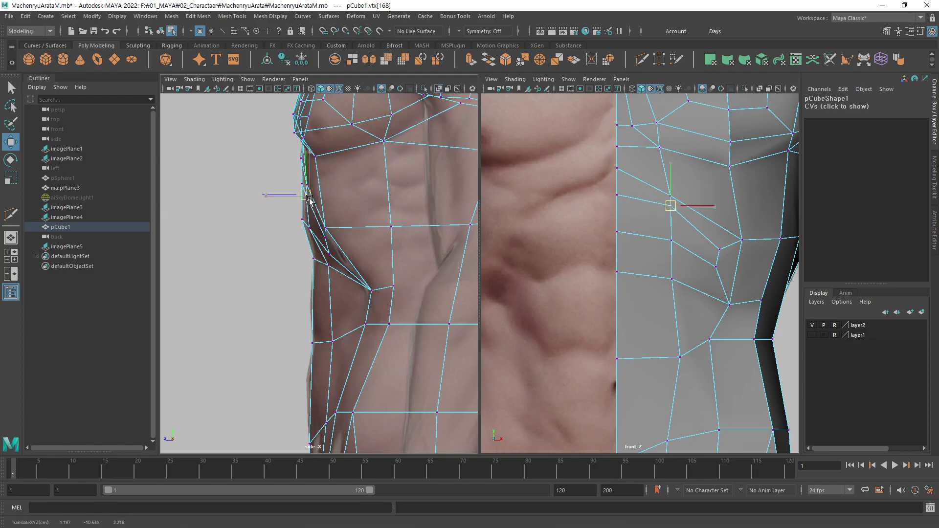
left_click_drag(309, 200, 307, 188)
left_click(307, 184)
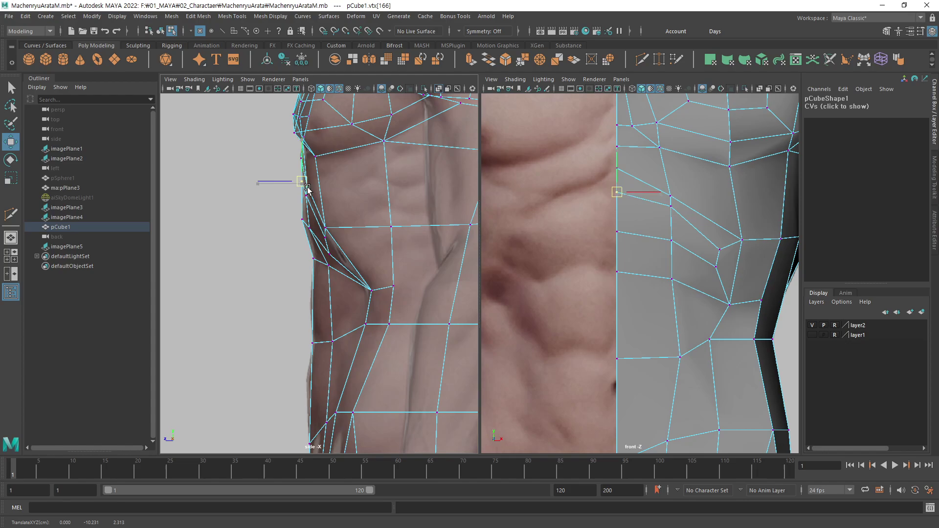
left_click(325, 238)
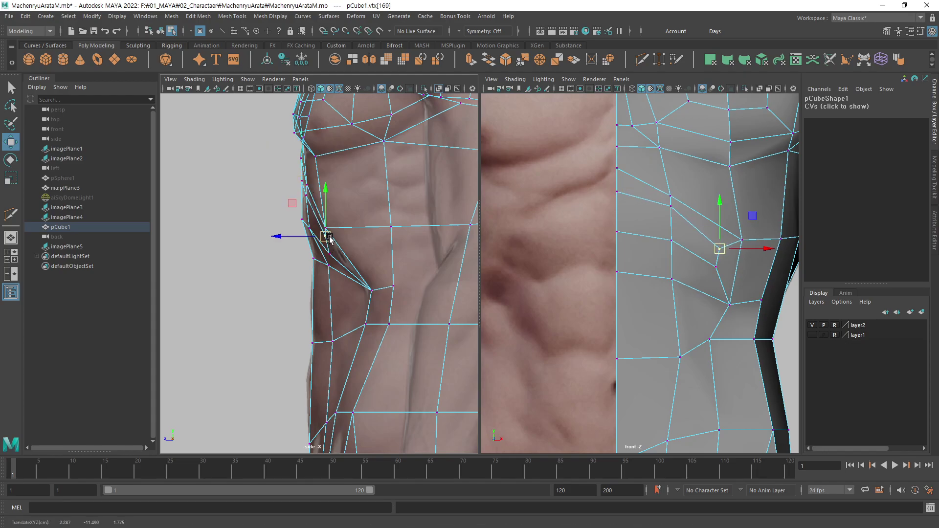
key("q")
left_click(327, 226)
key("w")
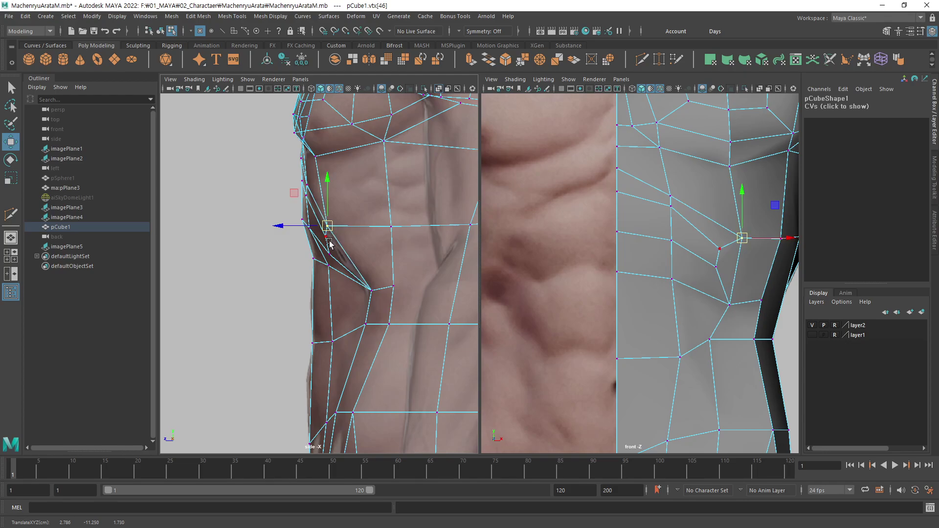
left_click(327, 236)
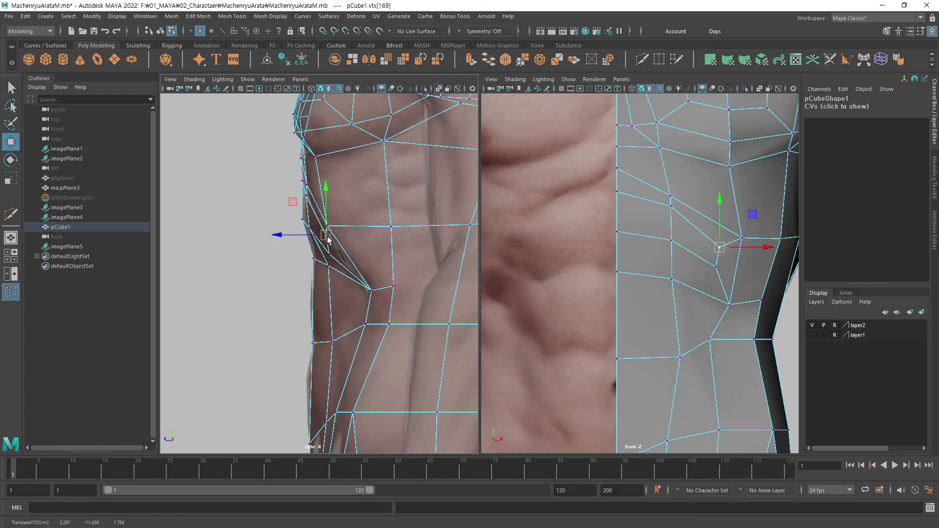
Zoom out the front view and switch the right panel to the perspective camera.
scroll(700, 278, "down", 4)
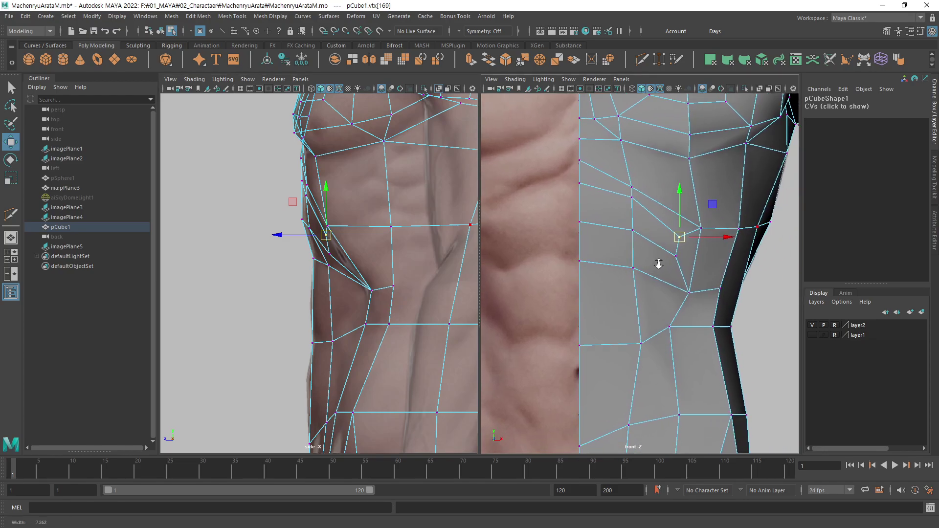
middle_click_drag(673, 245, 650, 241, "alt")
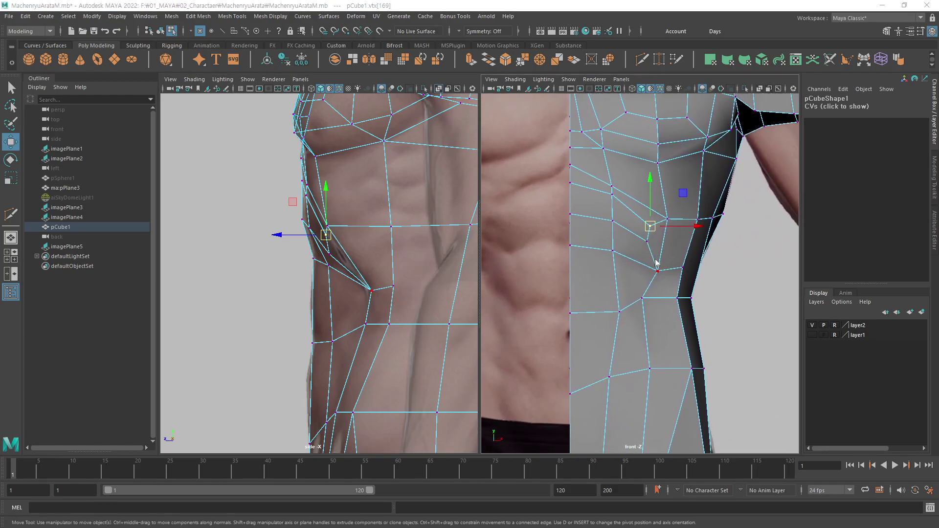
key("space")
left_click_drag(650, 240, 656, 234)
Orbit the perspective view and preview the torso mesh smoothed.
left_click_drag(648, 307, 625, 269, "alt")
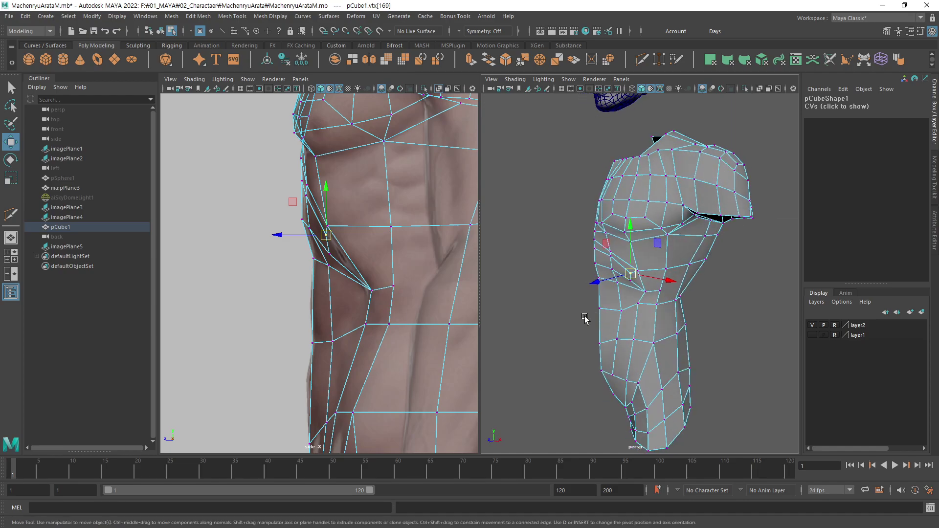
scroll(618, 268, "up", 5)
mouse_move(601, 308)
left_mouse_down("alt")
mouse_move(612, 295)
mouse_move(591, 274)
mouse_move(638, 257)
mouse_move(736, 267)
mouse_move(565, 258)
mouse_move(738, 295)
left_mouse_up("alt")
key("F8")
left_click(605, 237)
key("3")
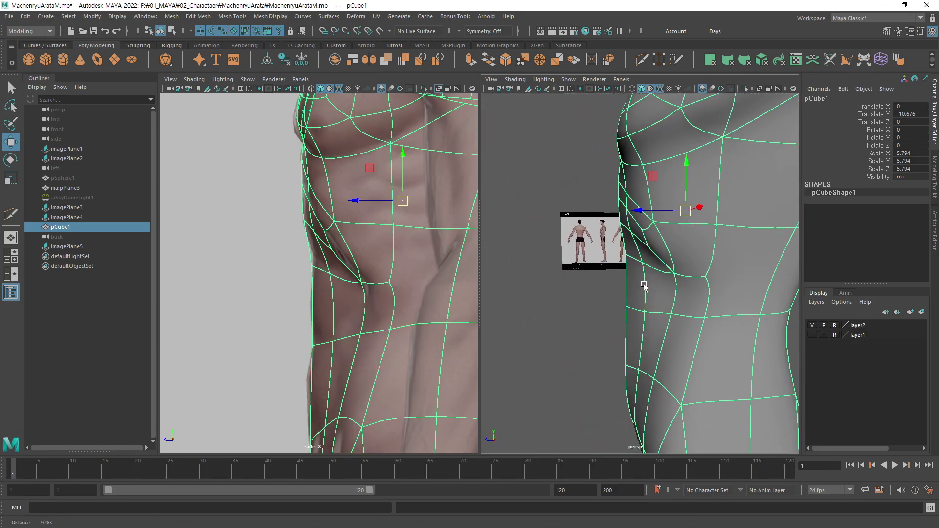
key("F8")
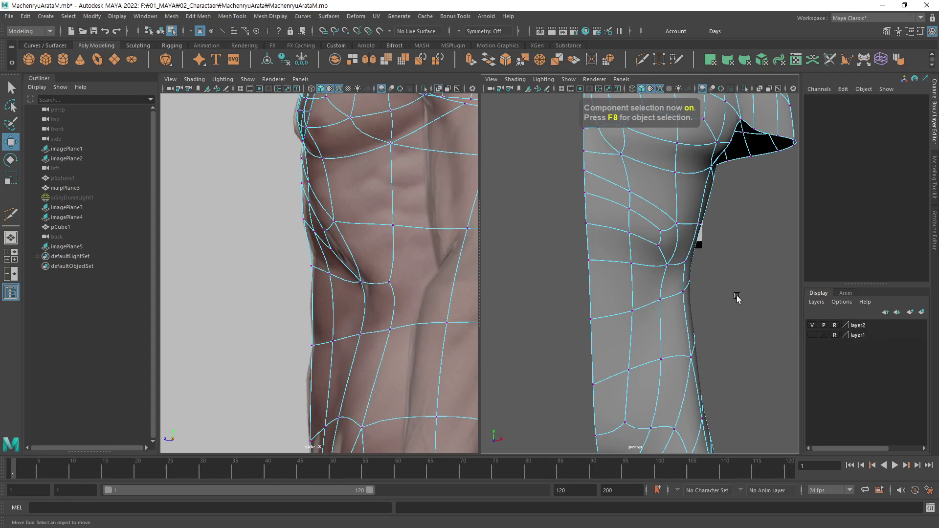
key("F8")
left_click(737, 298)
Toggle the wireframe on the shaded mesh and return the torso to its faceted low-poly display.
mouse_move(688, 268)
left_mouse_down("alt")
mouse_move(601, 241)
mouse_move(625, 87)
left_mouse_up("alt")
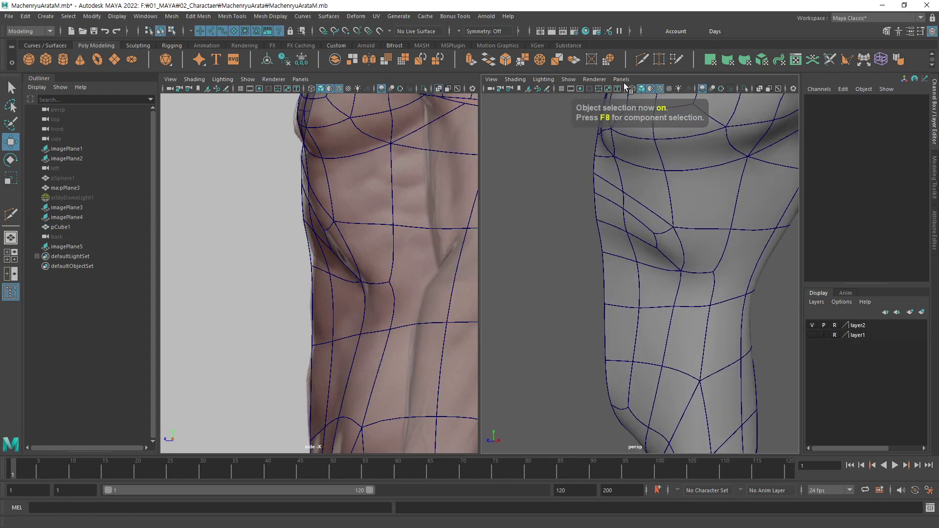
left_click(660, 90)
mouse_move(628, 299)
left_mouse_down("alt")
mouse_move(580, 293)
mouse_move(574, 310)
mouse_move(724, 326)
mouse_move(715, 279)
mouse_move(622, 271)
mouse_move(580, 308)
mouse_move(625, 296)
mouse_move(622, 326)
mouse_move(706, 268)
mouse_move(726, 321)
mouse_move(763, 321)
mouse_move(733, 287)
mouse_move(675, 293)
mouse_move(685, 314)
left_mouse_up("alt")
left_click(624, 295)
key("1")
left_click(622, 326)
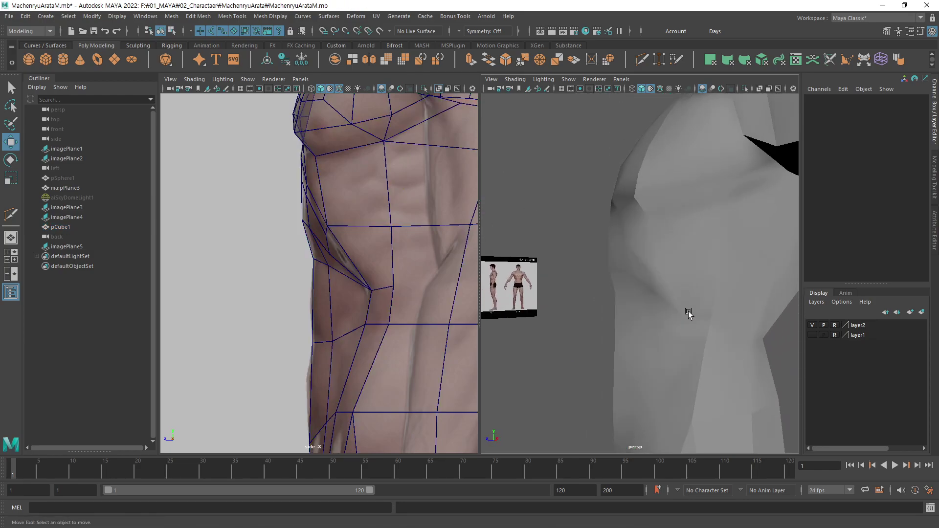
Select the torso and turn the perspective view to see its flank.
left_click(651, 256)
scroll(652, 255, "down", 1)
left_click_drag(652, 255, 651, 234, "alt")
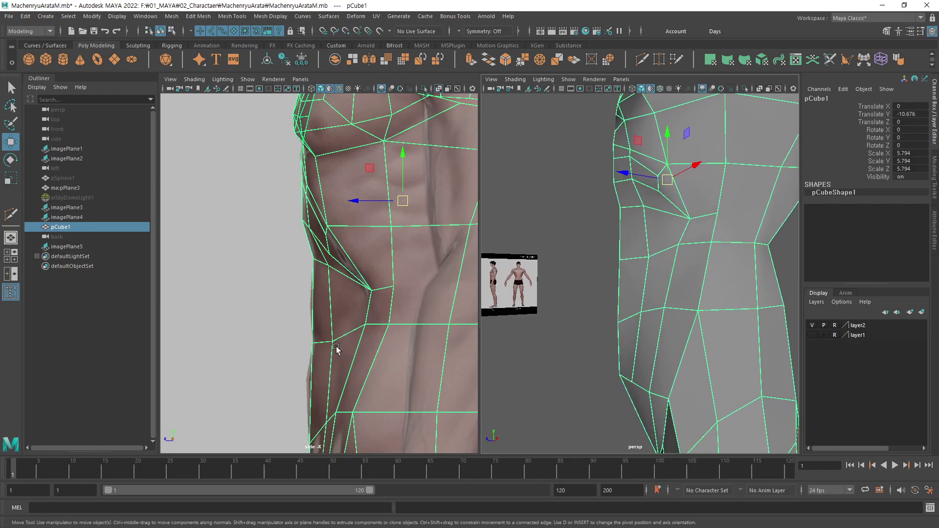
mouse_move(335, 348)
middle_mouse_down("alt")
mouse_move(303, 235)
mouse_move(368, 233)
middle_mouse_up("alt")
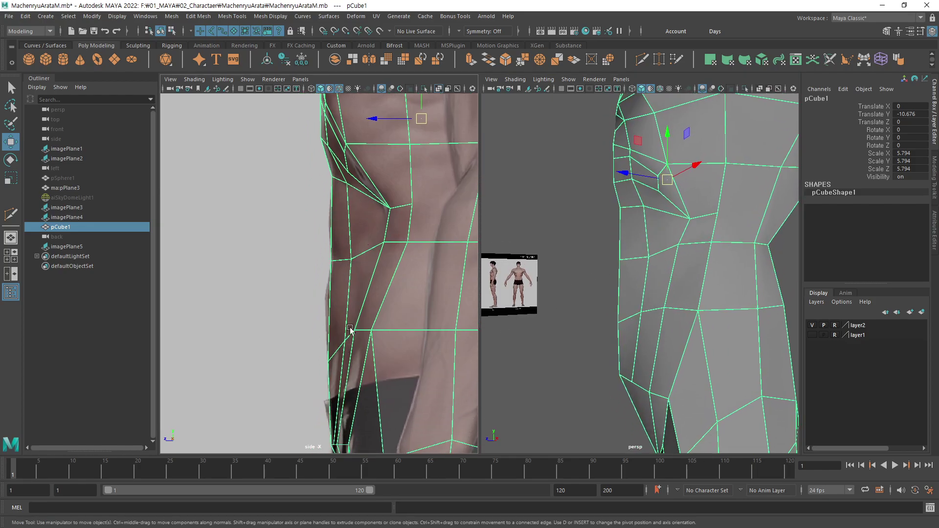
mouse_move(687, 249)
left_mouse_down("alt")
mouse_move(662, 273)
mouse_move(707, 279)
mouse_move(686, 299)
mouse_move(695, 289)
mouse_move(655, 235)
mouse_move(650, 255)
mouse_move(605, 180)
left_mouse_up("alt")
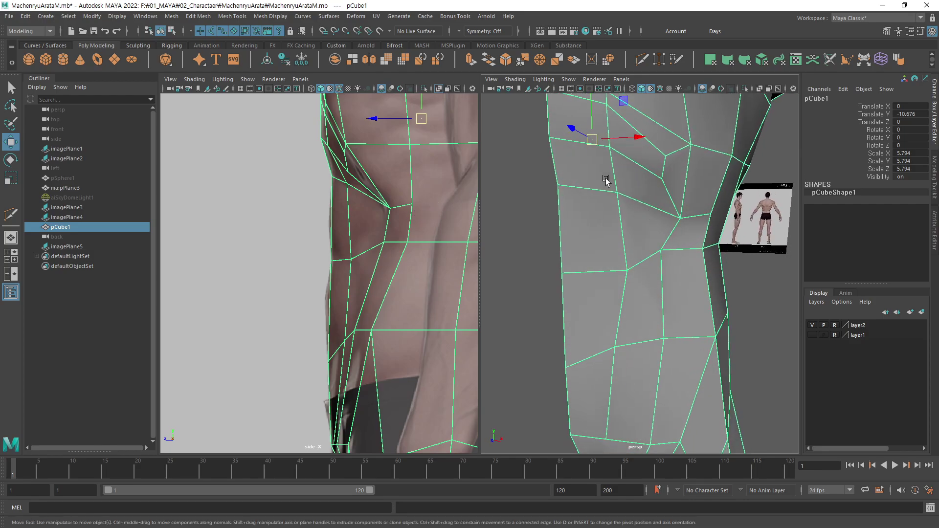
Cut a new edge across the side face through three points with Multi-Cut.
left_click(642, 59)
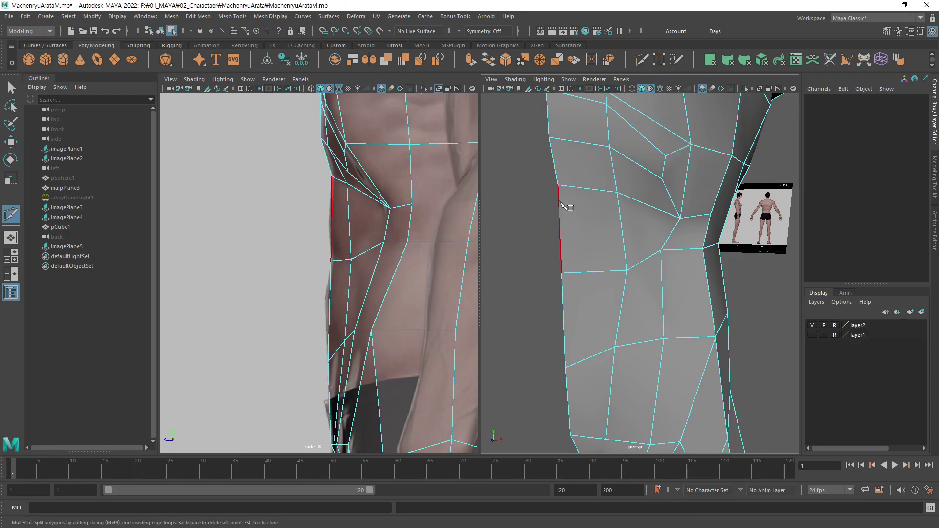
key("BackSpace")
left_click(559, 202)
left_click(619, 210)
left_click(646, 224)
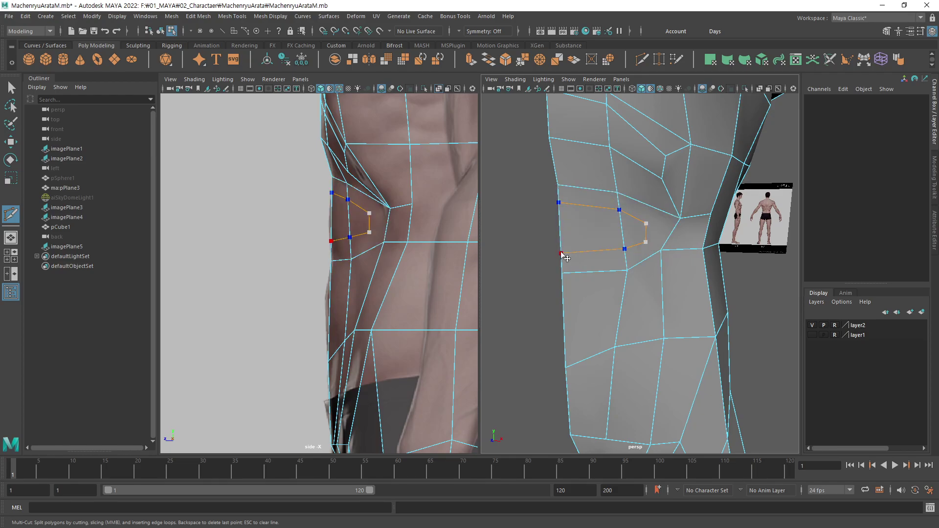
key("Return")
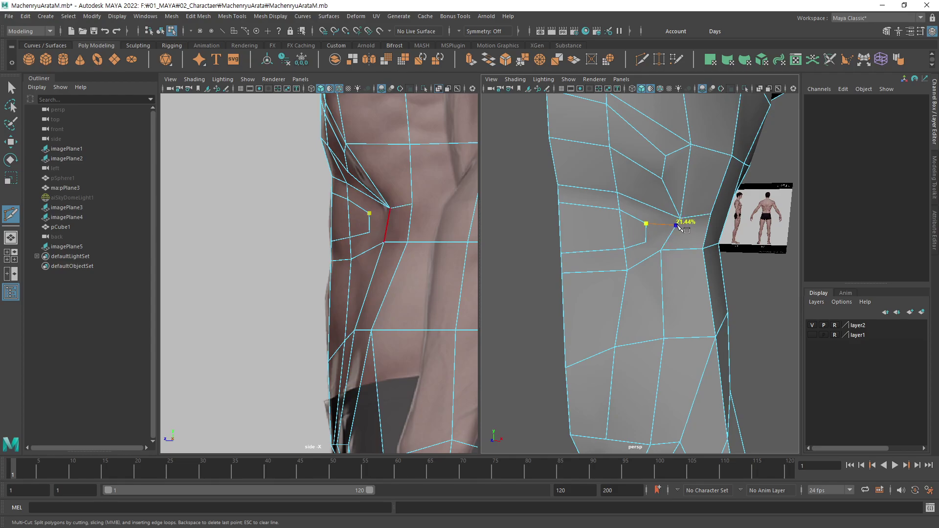
Add two more edge cuts down the lower flank toward the waist.
key("BackSpace")
left_click(660, 249)
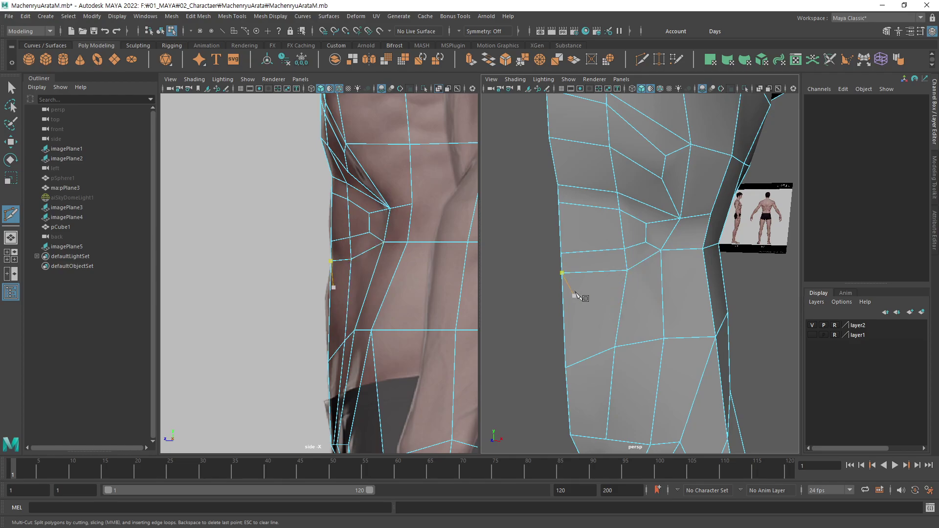
key("Escape")
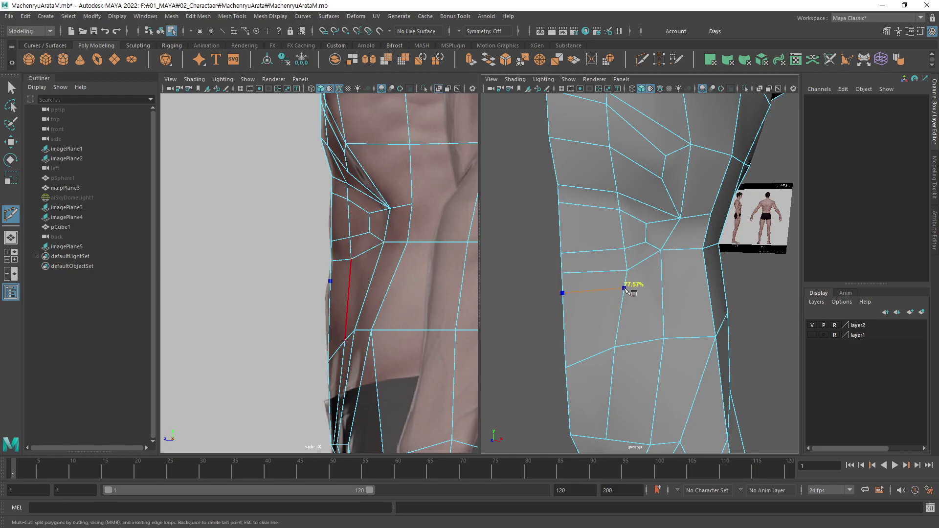
left_click(624, 288)
key("Return")
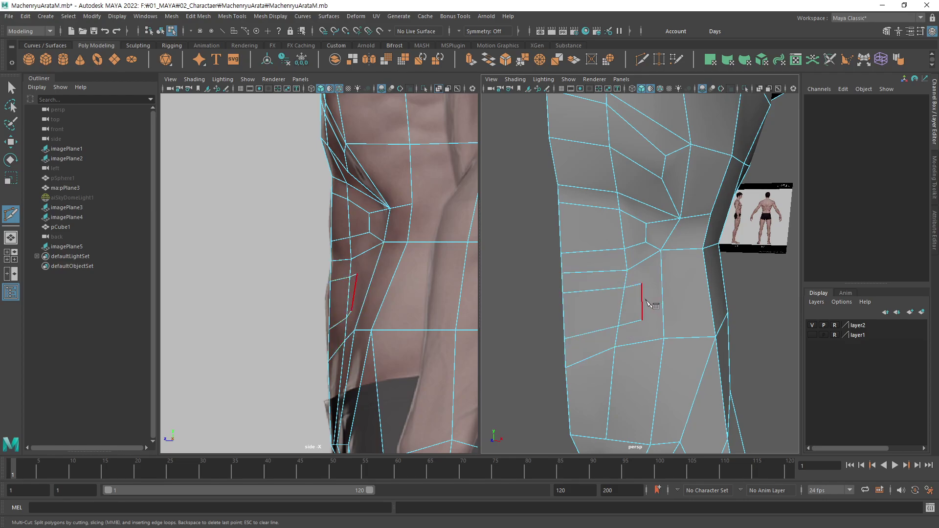
left_click(641, 283)
left_click(664, 339)
key("Return")
Orbit around the new flank cuts and frame the waist mesh in the side view.
left_click_drag(656, 315, 621, 361, "alt")
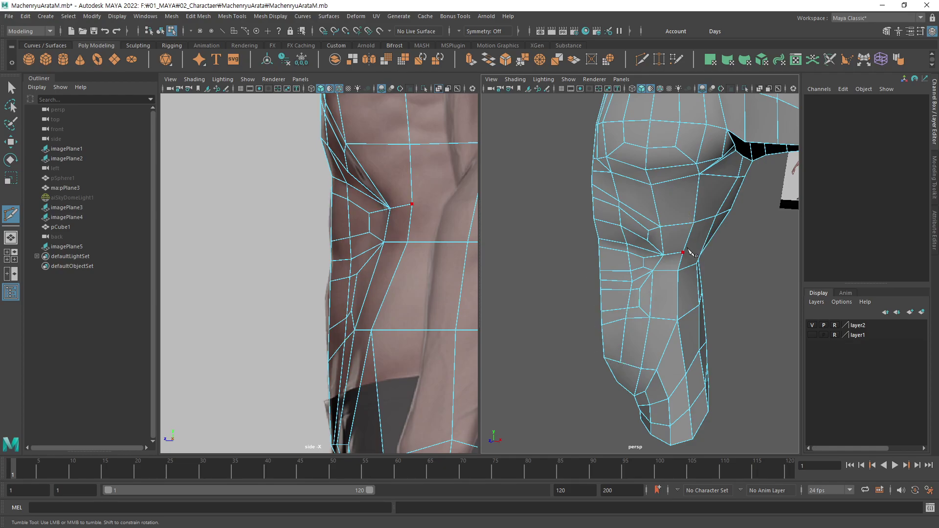
left_click_drag(584, 232, 494, 434, "alt")
scroll(495, 434, "up", 3)
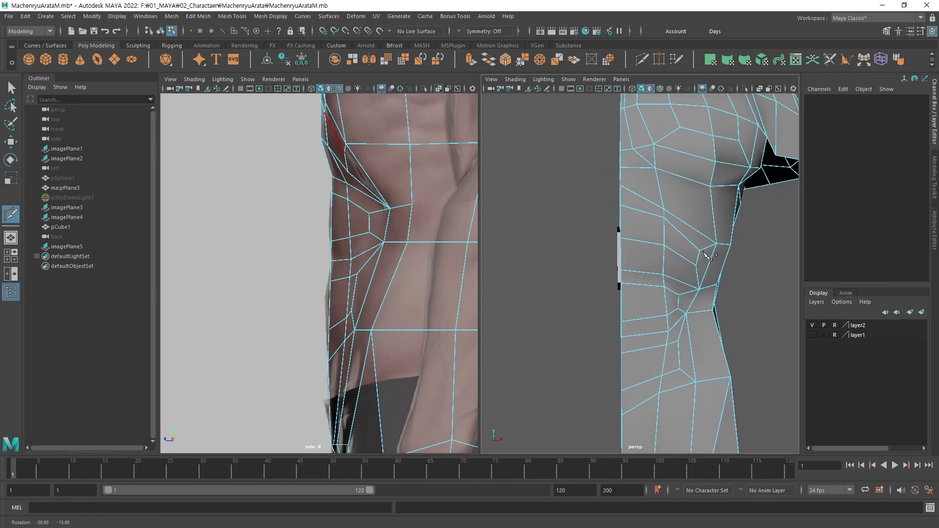
mouse_move(710, 277)
left_mouse_down("alt")
mouse_move(680, 156)
mouse_move(625, 273)
left_mouse_up("alt")
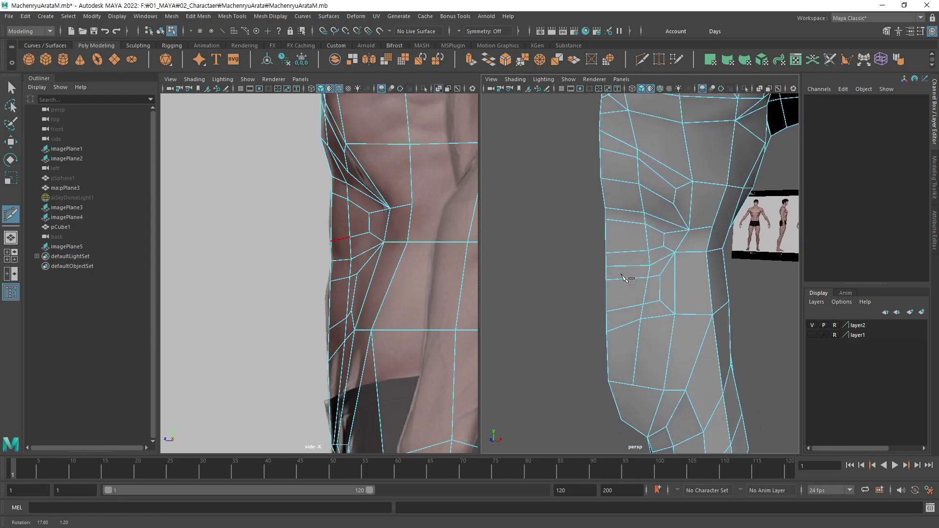
scroll(658, 272, "up", 1)
mouse_move(656, 268)
middle_mouse_down("alt")
mouse_move(670, 263)
mouse_move(637, 254)
middle_mouse_up("alt")
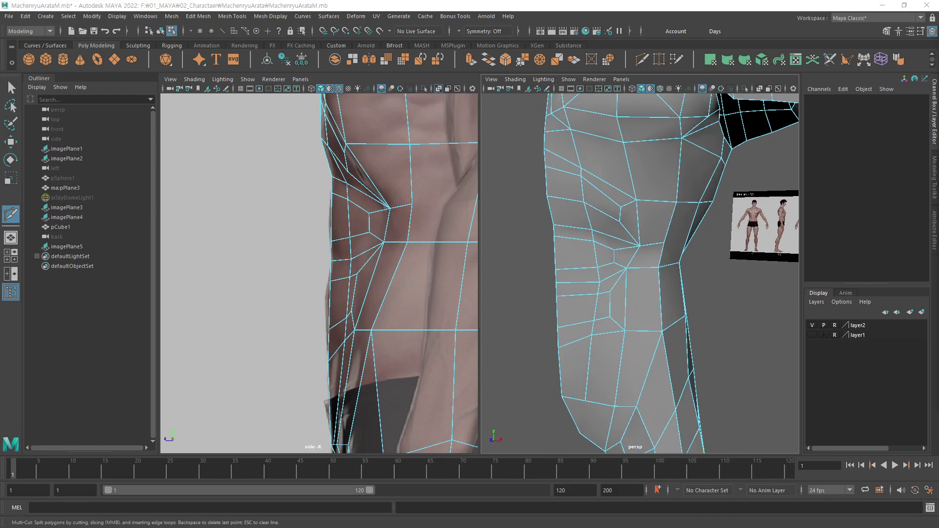
middle_click_drag(388, 248, 419, 272, "alt")
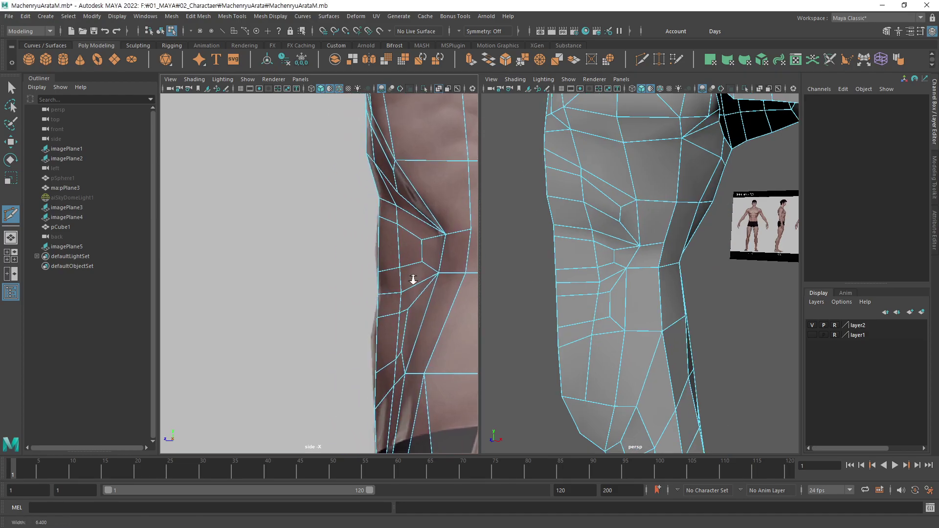
scroll(420, 273, "up", 2)
In vertex mode, pull the lower side-silhouette vertices onto the side reference outline.
key("w")
key("F9")
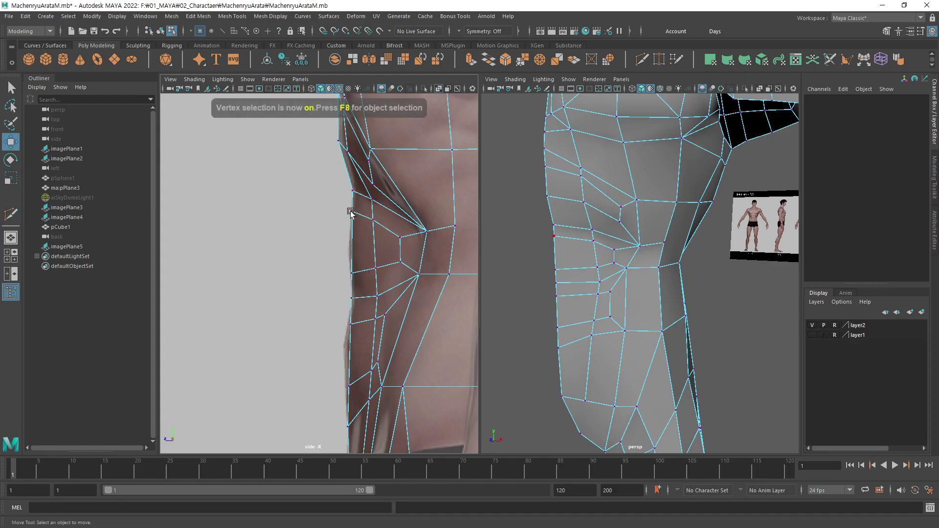
left_click(352, 213)
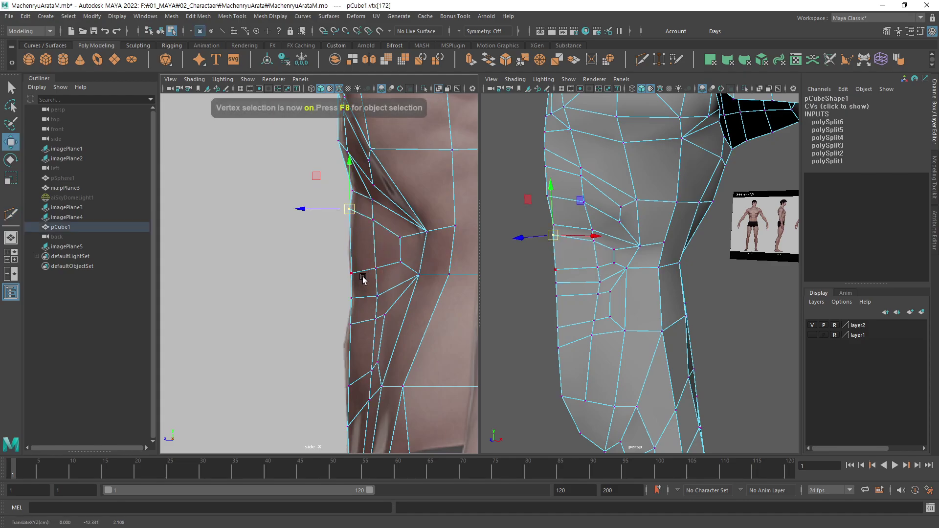
left_click(348, 263)
left_click_drag(348, 264, 369, 250)
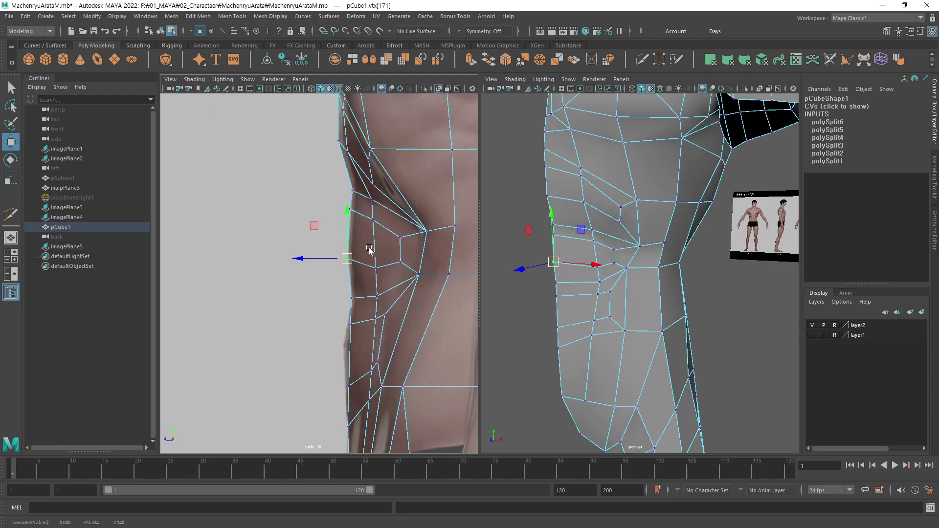
middle_click_drag(398, 304, 392, 208, "alt")
left_click(356, 206)
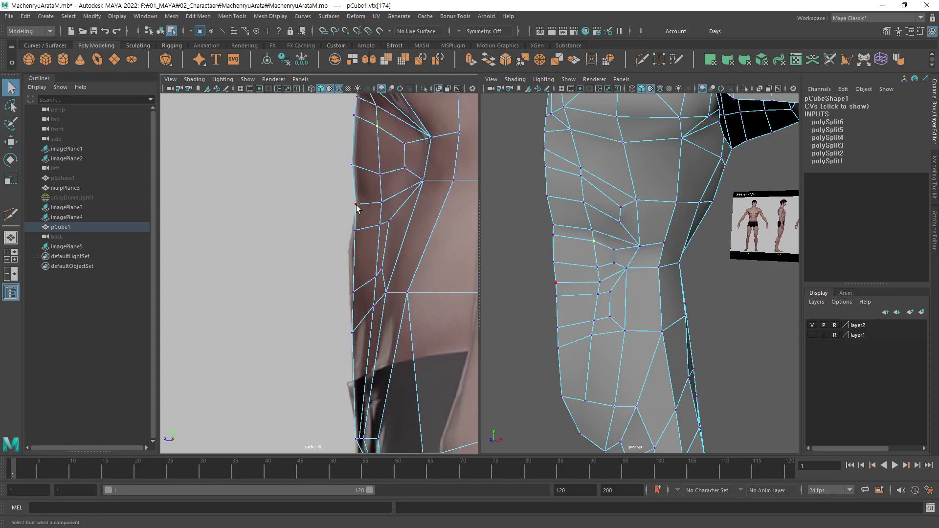
left_click_drag(358, 209, 354, 255)
left_click(361, 238)
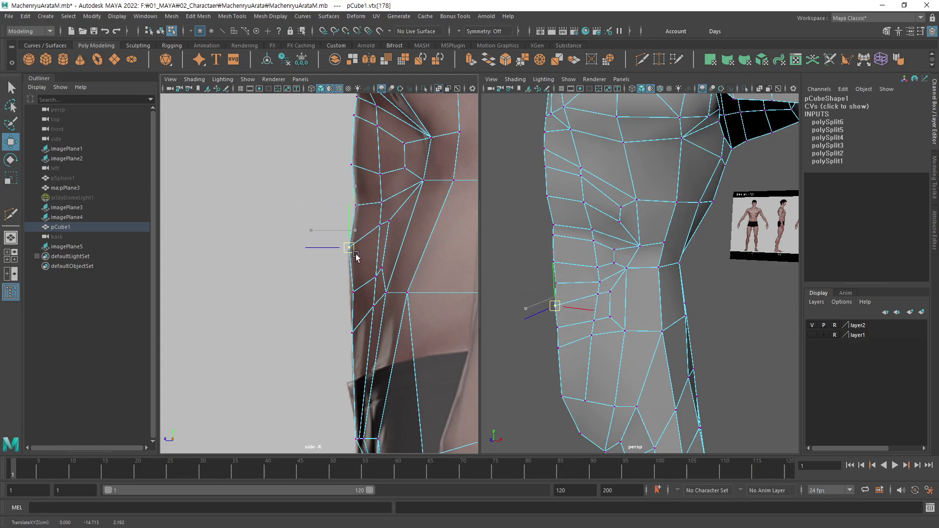
Nudge the lower flank and waist vertices left onto the side silhouette.
middle_click_drag(354, 254, 385, 186, "alt")
left_click(383, 214)
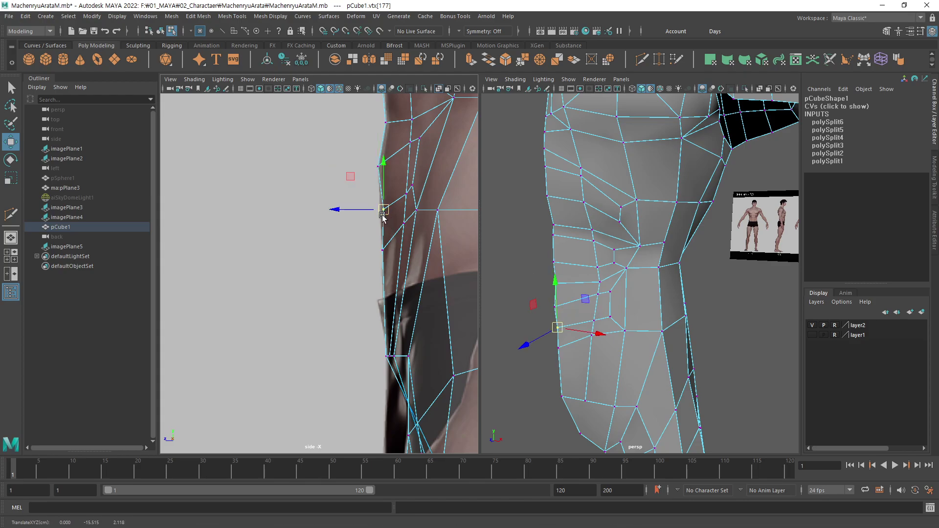
left_click_drag(386, 215, 380, 217)
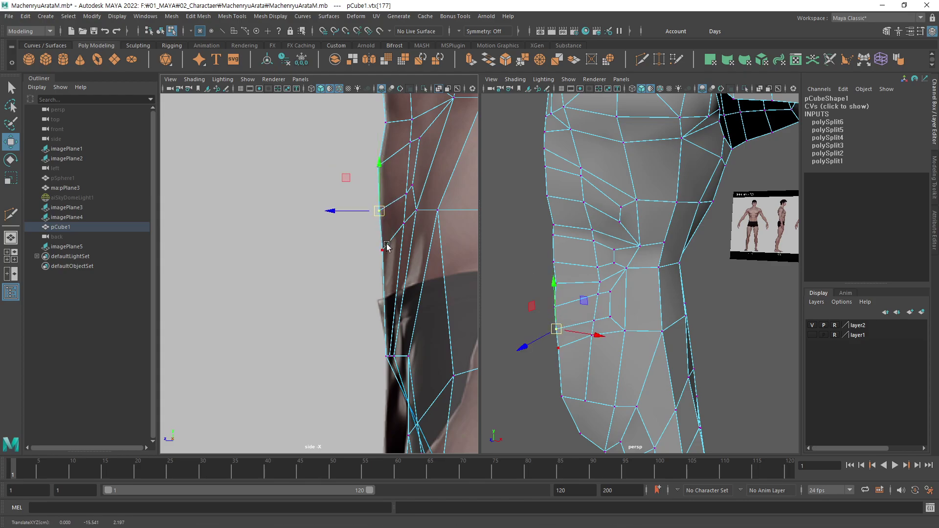
middle_click_drag(402, 229, 403, 175, "alt")
left_click(386, 194)
left_click_drag(386, 195, 383, 194)
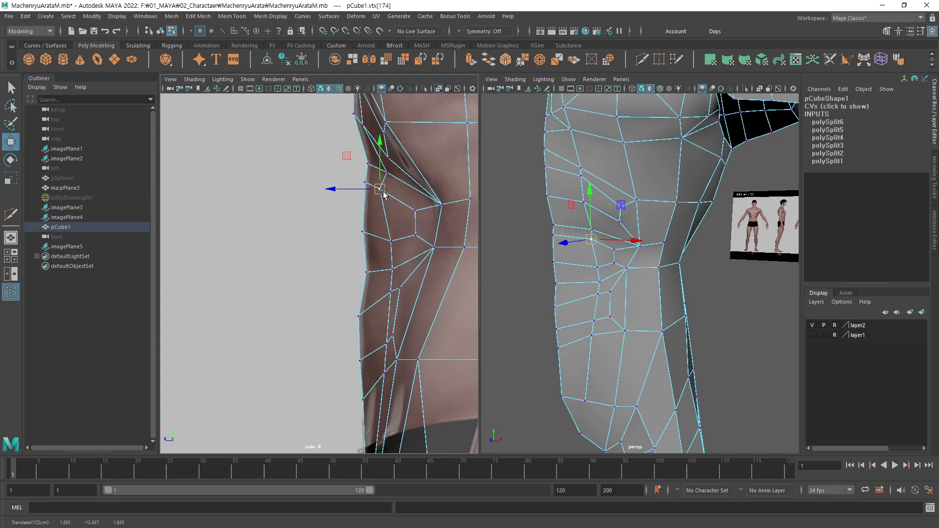
left_click(393, 243)
left_click_drag(392, 243, 384, 245)
Reposition the interior upper-flank vertices to follow the side reference.
middle_click_drag(400, 311, 413, 216, "alt")
left_click(405, 213)
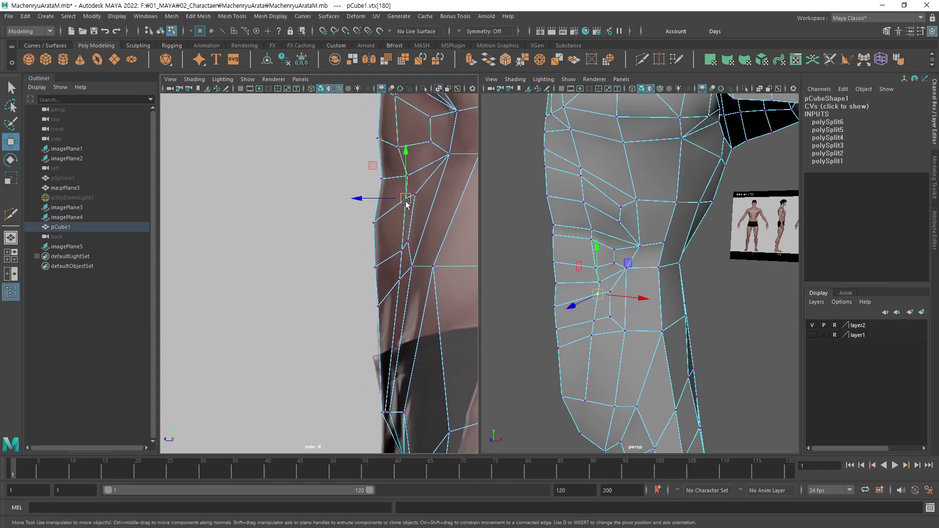
left_click_drag(406, 213, 399, 216)
left_click(416, 196)
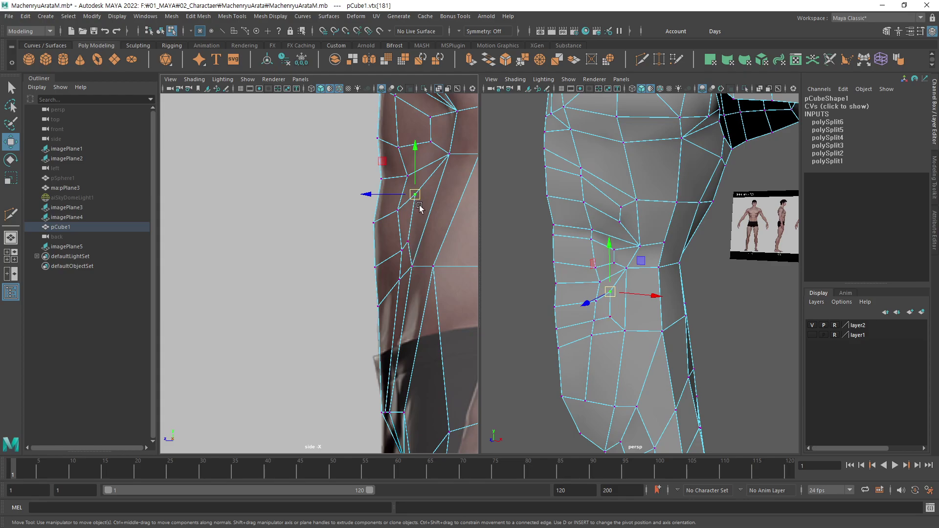
left_click_drag(418, 201, 419, 204)
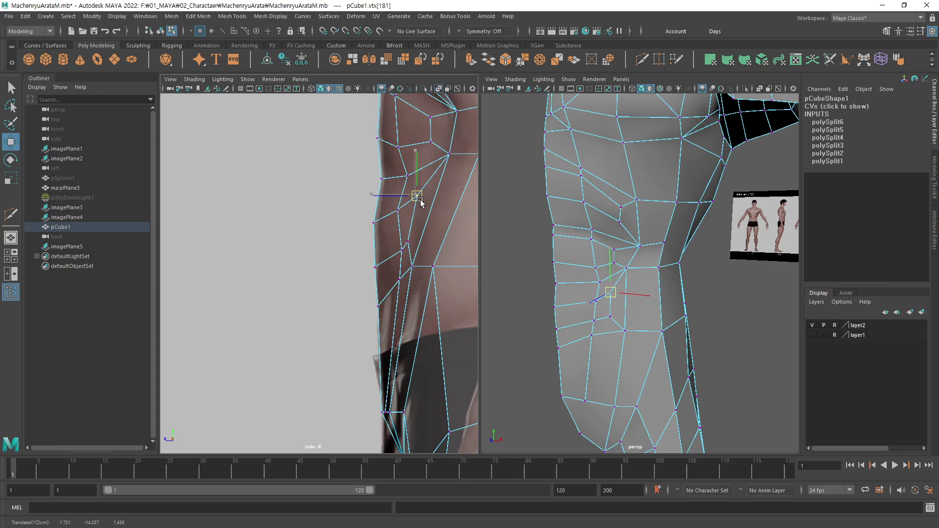
left_click(398, 255)
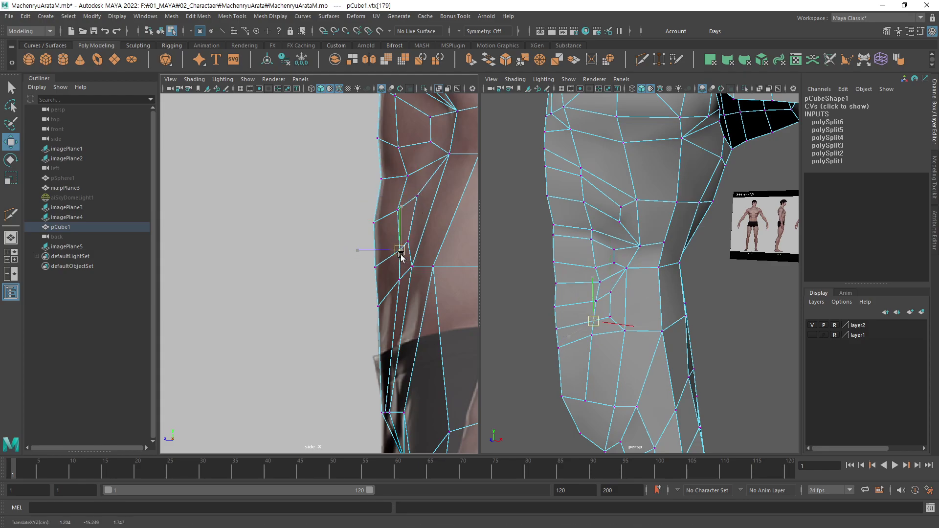
left_click_drag(398, 255, 396, 262)
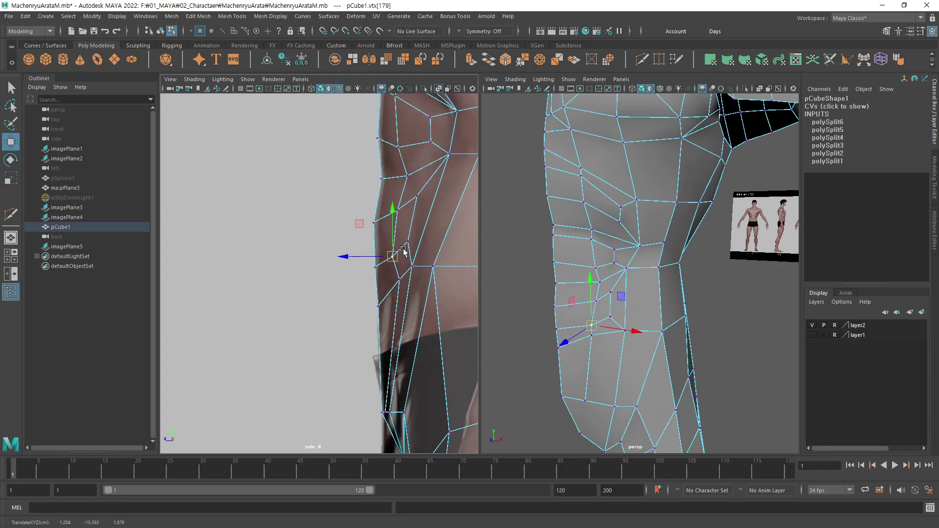
left_click(409, 244)
left_click(405, 247)
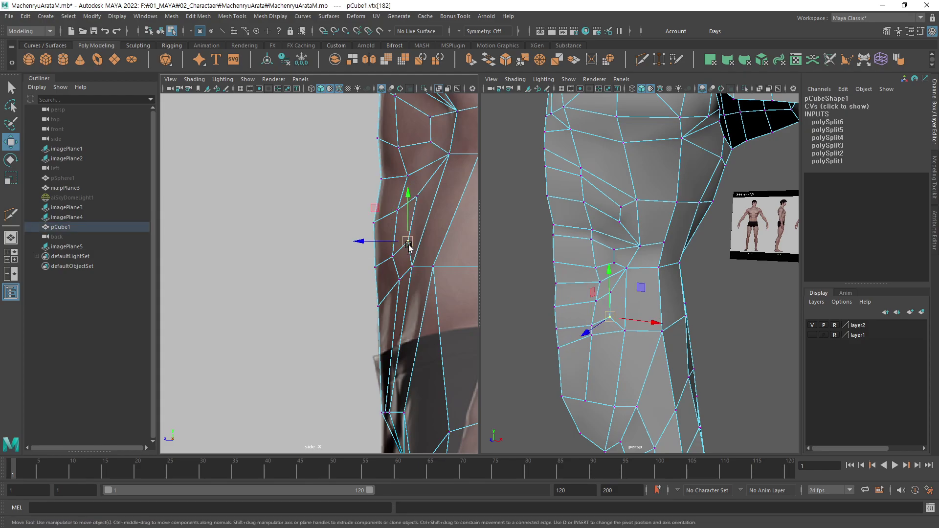
mouse_move(408, 242)
left_mouse_down()
mouse_move(419, 211)
mouse_move(399, 195)
left_mouse_up()
Fine-tune the remaining flank vertices, then select the armpit vertex and check the shoulder in perspective.
left_click(417, 196)
left_click(397, 209)
left_click(373, 222)
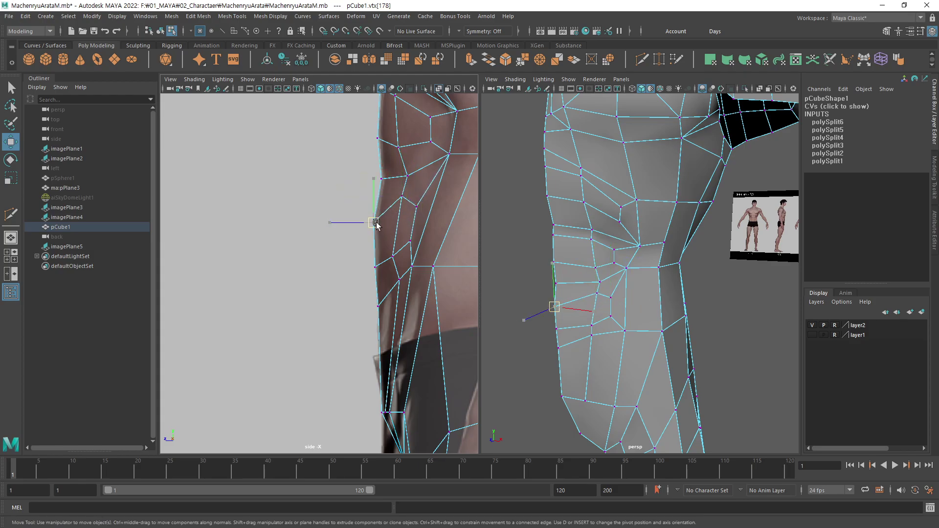
left_click(402, 199)
left_click_drag(402, 200, 402, 211)
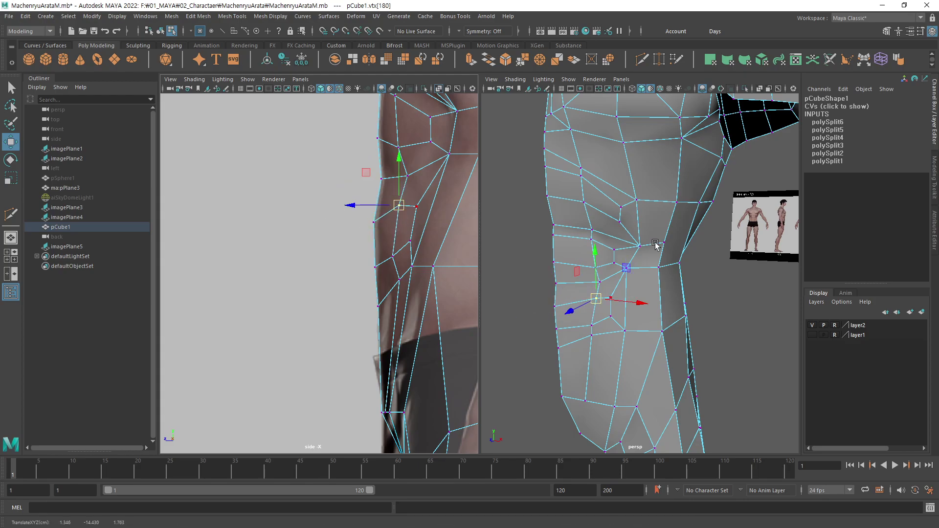
mouse_move(624, 188)
left_mouse_down("alt")
mouse_move(646, 178)
mouse_move(624, 217)
mouse_move(655, 269)
mouse_move(633, 248)
mouse_move(547, 216)
left_mouse_up("alt")
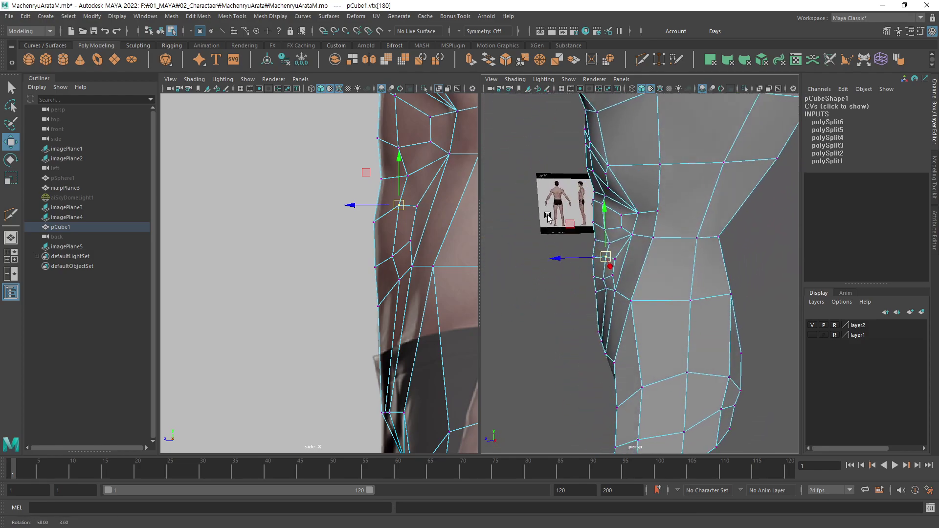
middle_click_drag(420, 127, 426, 191, "alt")
left_click(424, 182)
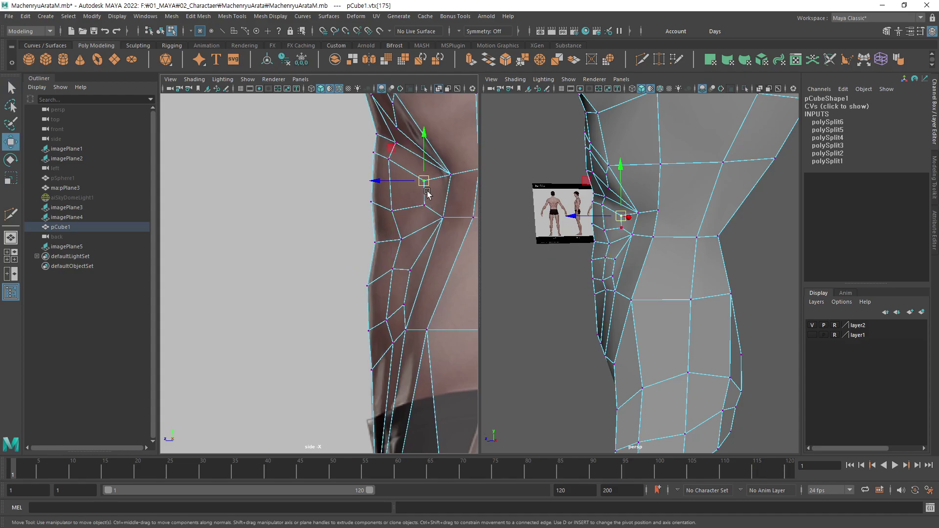
mouse_move(597, 228)
left_mouse_down("alt")
mouse_move(620, 171)
mouse_move(647, 242)
left_mouse_up("alt")
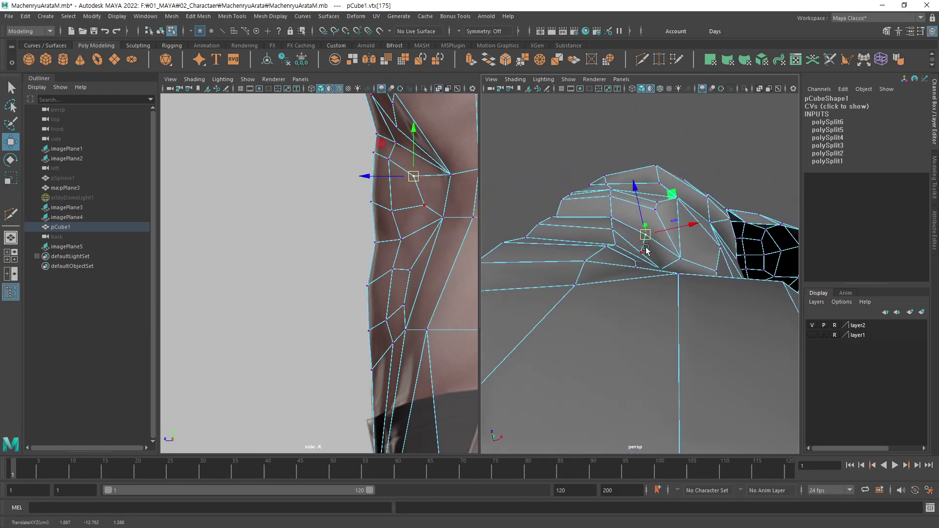
Raise and adjust the shoulder-top vertices, viewing the shoulder from a low angle in perspective.
left_click(643, 253)
mouse_move(645, 255)
left_mouse_down()
mouse_move(649, 246)
mouse_move(647, 272)
mouse_move(644, 264)
left_mouse_up()
left_click(638, 265)
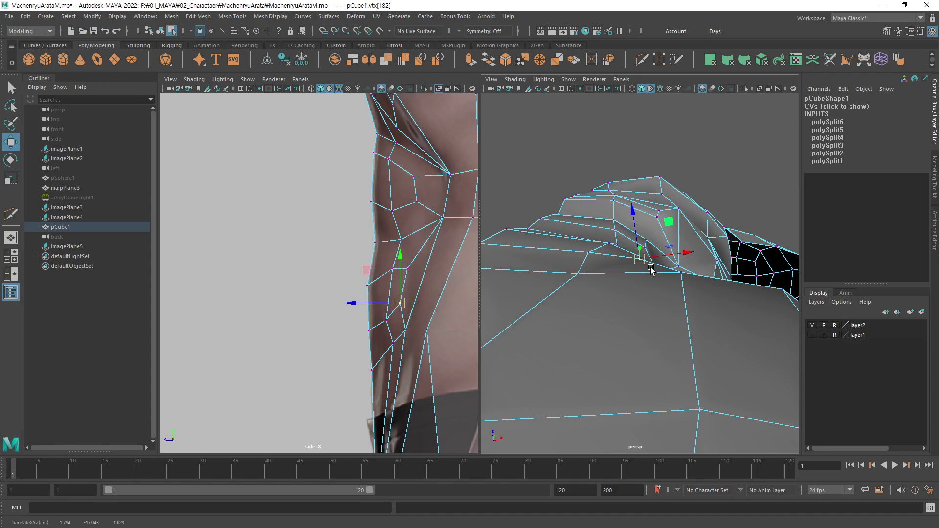
mouse_move(650, 269)
left_mouse_down("alt")
mouse_move(562, 336)
mouse_move(635, 308)
left_mouse_up("alt")
right_click_drag(635, 308, 655, 263, "alt")
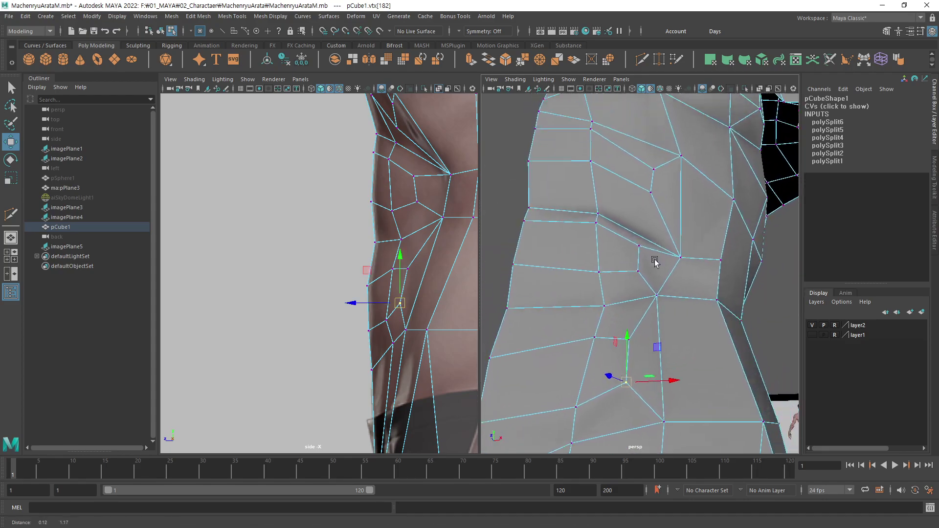
left_click_drag(654, 263, 666, 212, "alt")
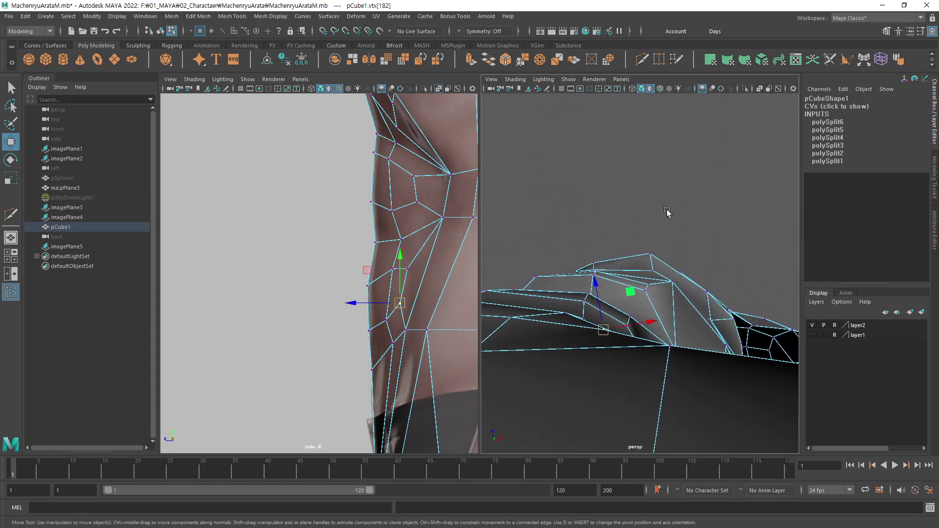
left_click(649, 283)
left_click_drag(647, 278, 651, 280)
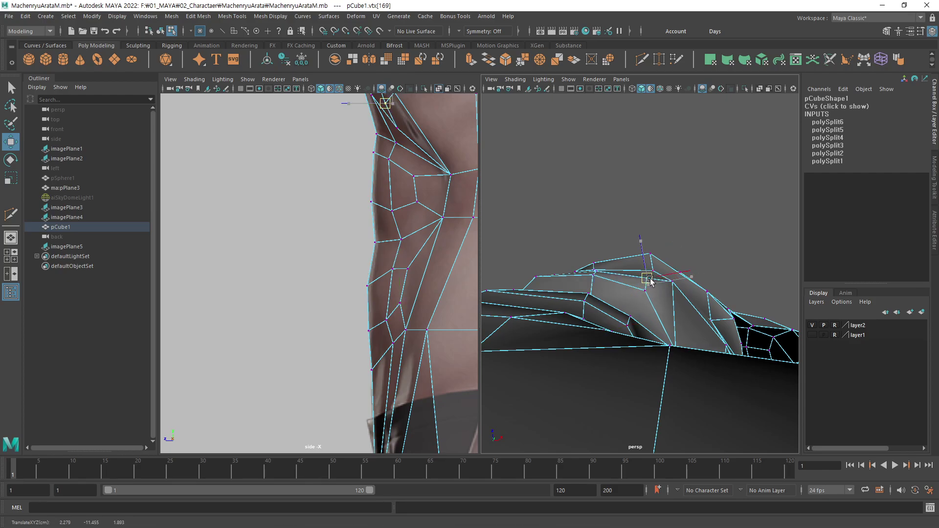
left_click(645, 293)
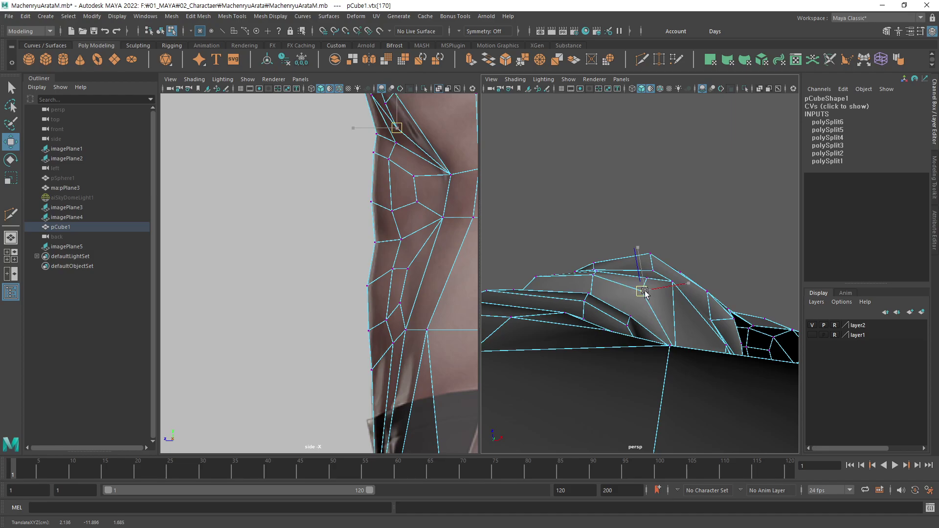
left_click(592, 279)
Clear the selection and show the mesh in X-ray over the front reference.
left_click(706, 199)
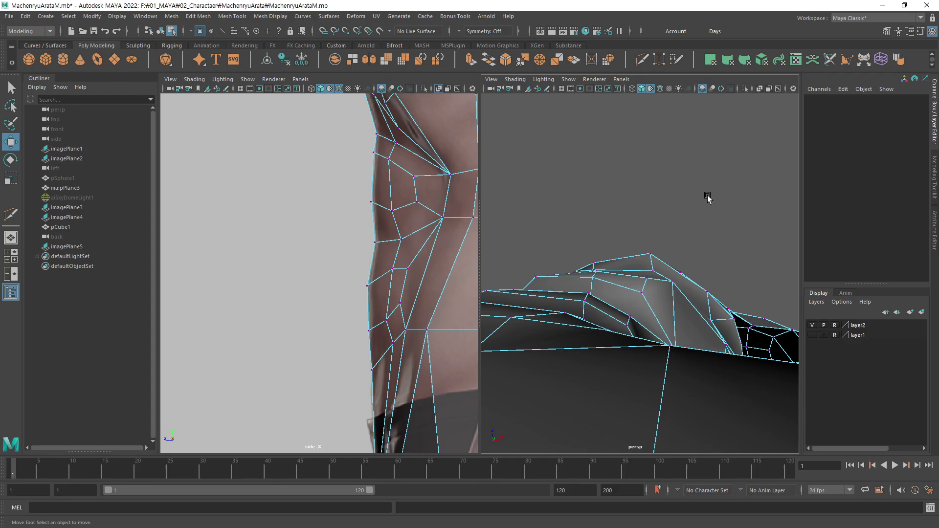
mouse_move(706, 199)
left_mouse_down("alt")
mouse_move(601, 294)
mouse_move(718, 277)
left_mouse_up("alt")
right_click_drag(719, 277, 649, 230, "alt")
mouse_move(648, 230)
left_mouse_down("alt")
mouse_move(674, 258)
mouse_move(620, 298)
mouse_move(639, 251)
mouse_move(646, 276)
left_mouse_up("alt")
key("space")
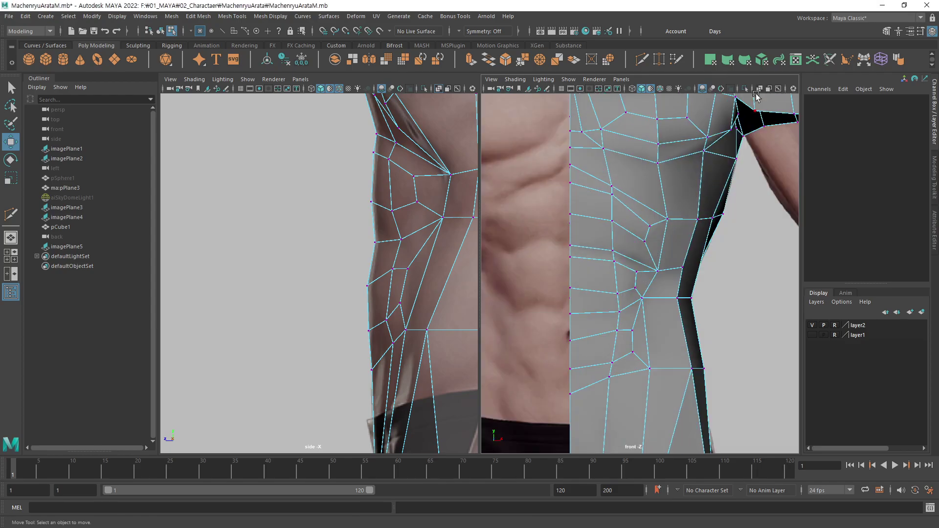
left_click(759, 89)
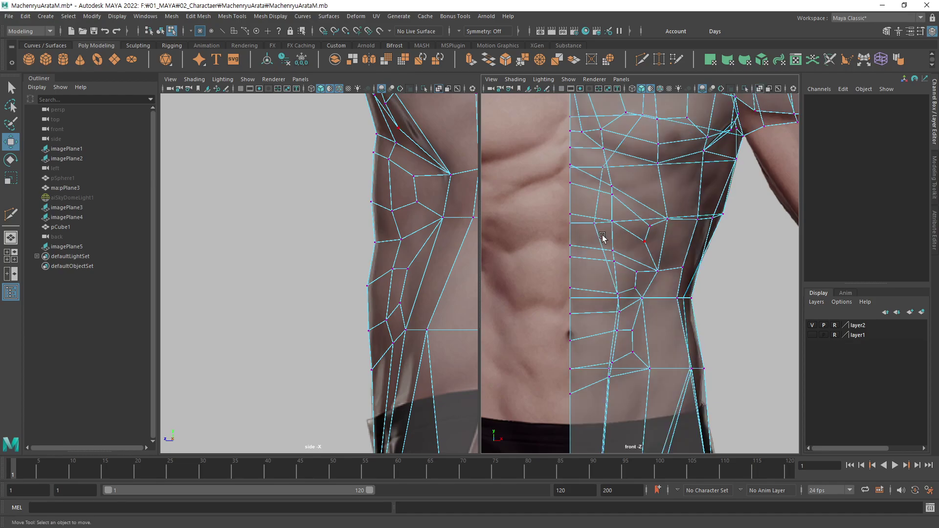
scroll(603, 220, "up", 2)
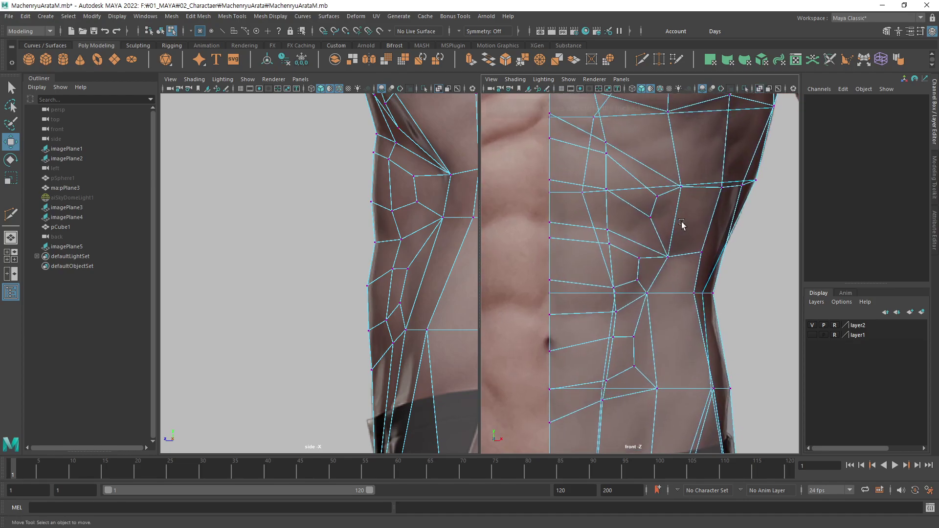
Slide the upper abdomen vertices onto the front reference's muscle lines.
left_click(611, 197)
left_click_drag(653, 196, 644, 196)
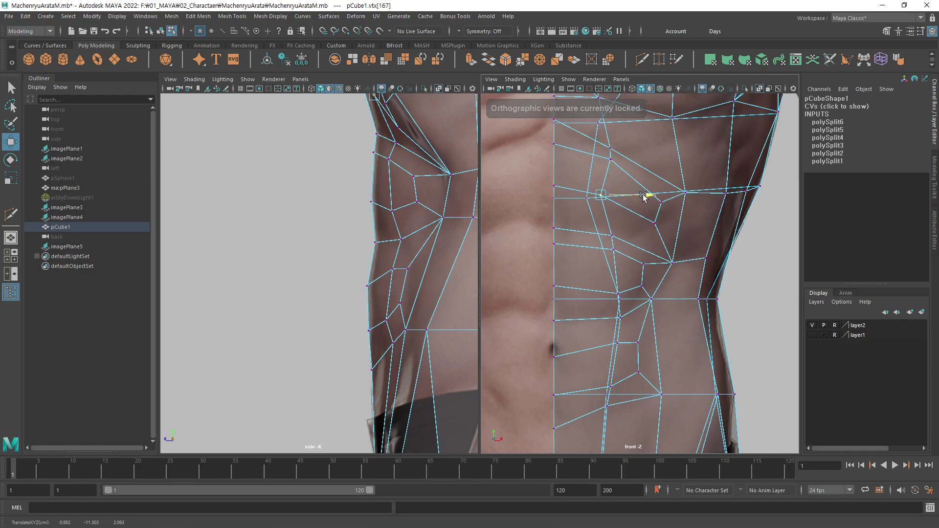
middle_click_drag(621, 255, 622, 219, "alt")
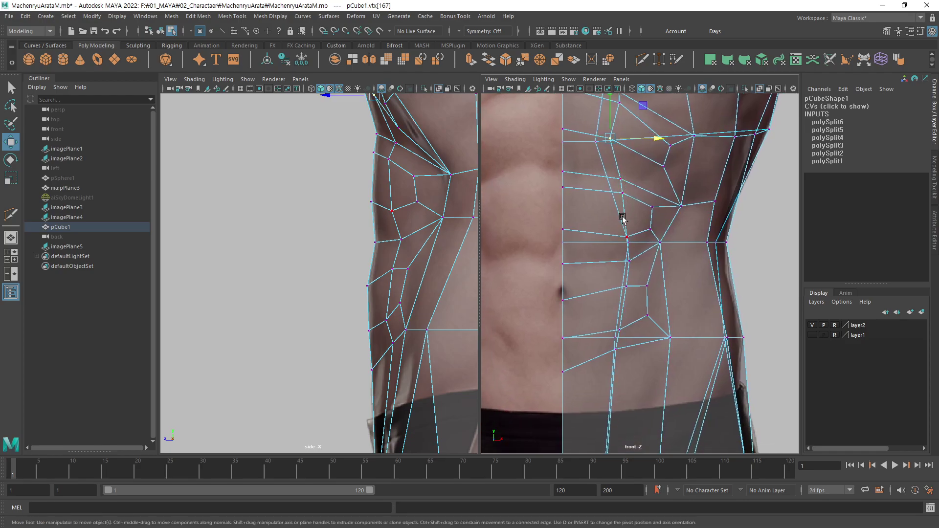
middle_click_drag(634, 177, 634, 195, "alt")
left_click(620, 198)
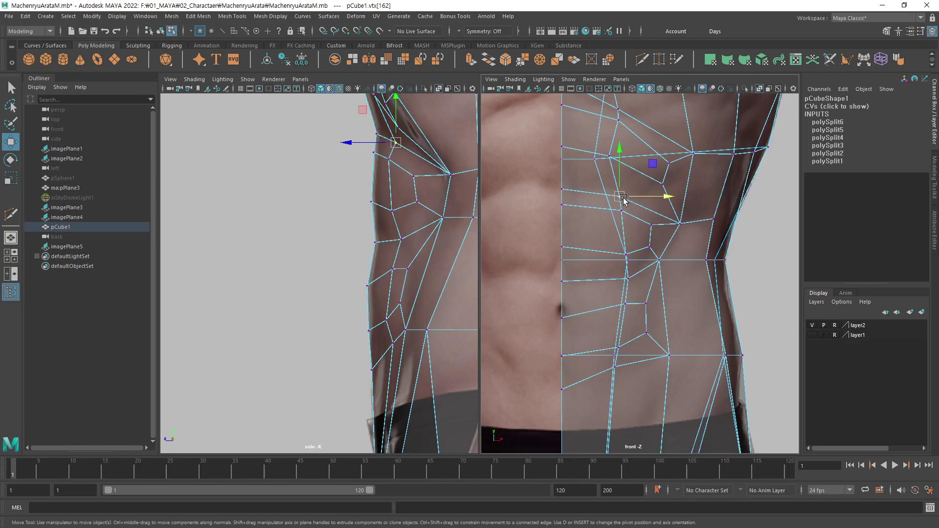
left_click_drag(622, 198, 623, 194)
left_click(620, 206)
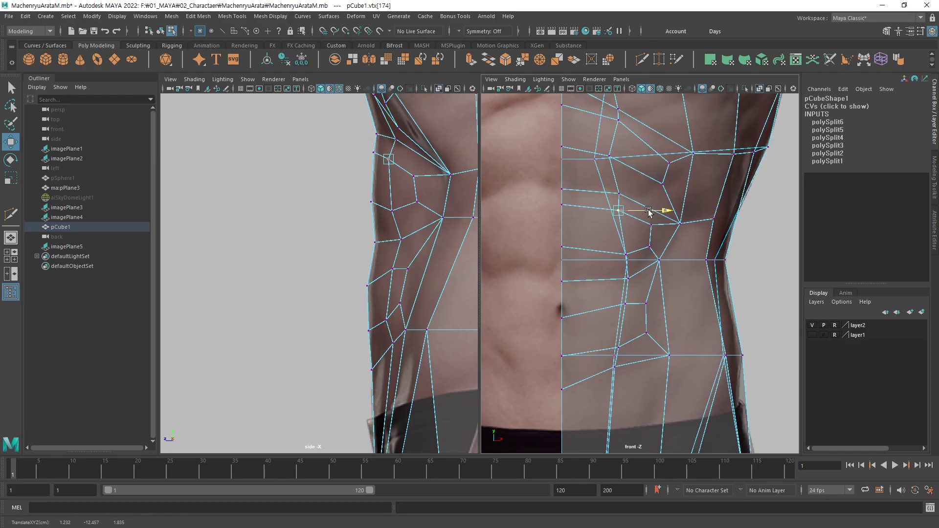
left_click(624, 256)
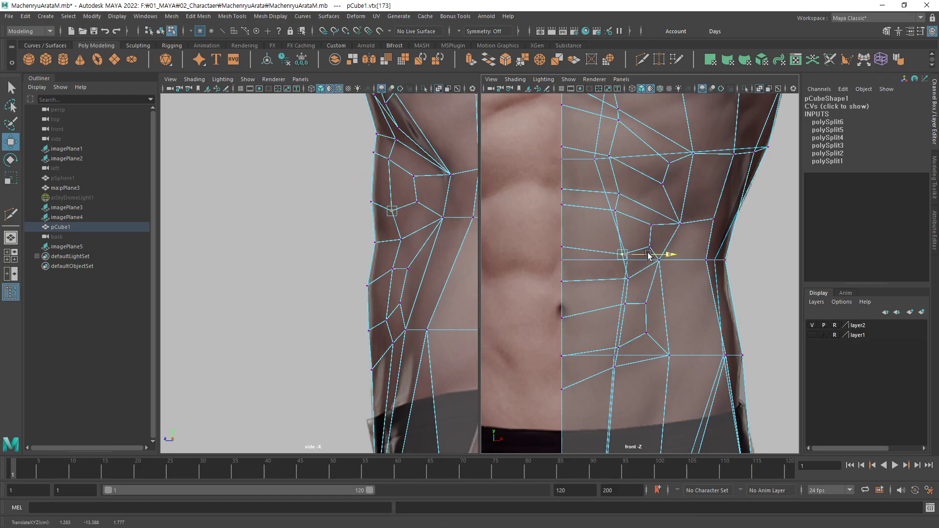
Shift the waist vertices sideways to match the front reference contour.
middle_click_drag(631, 269, 632, 187, "alt")
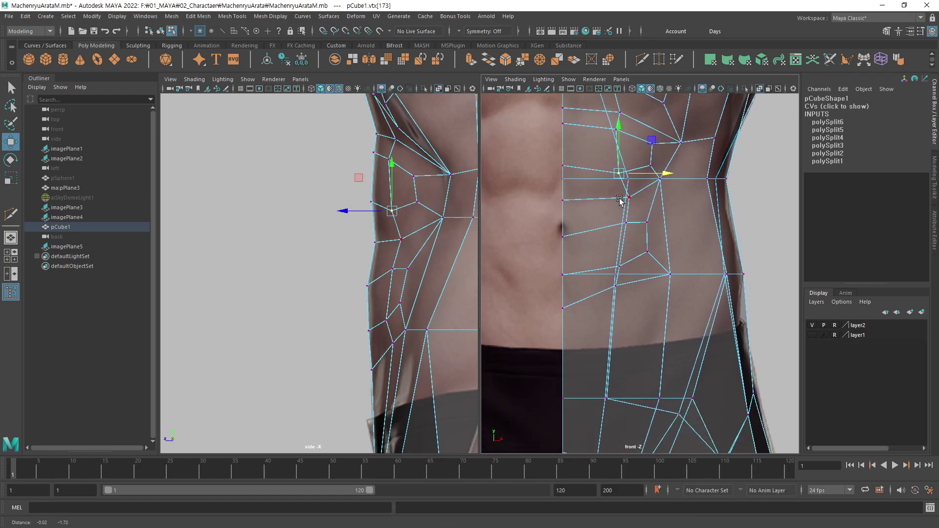
left_click(631, 199)
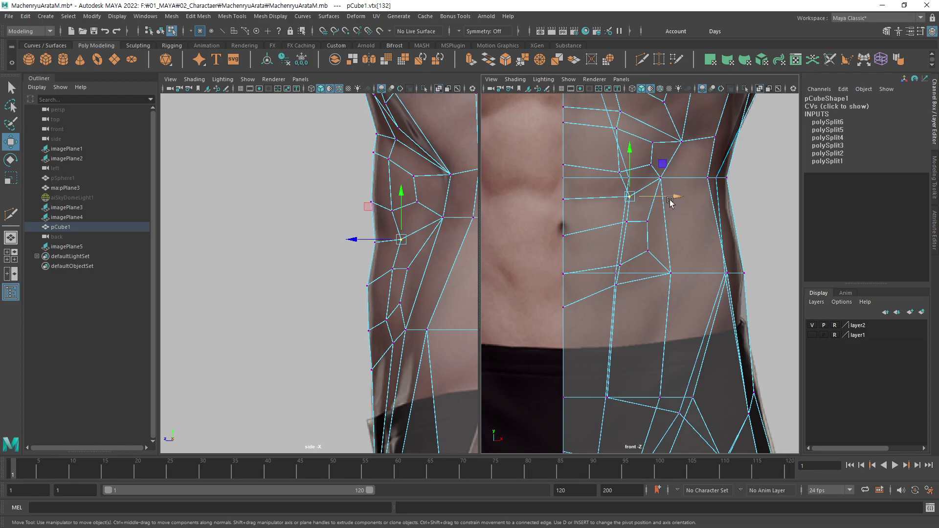
left_click_drag(670, 202, 653, 221)
left_click(627, 227)
left_click(618, 266)
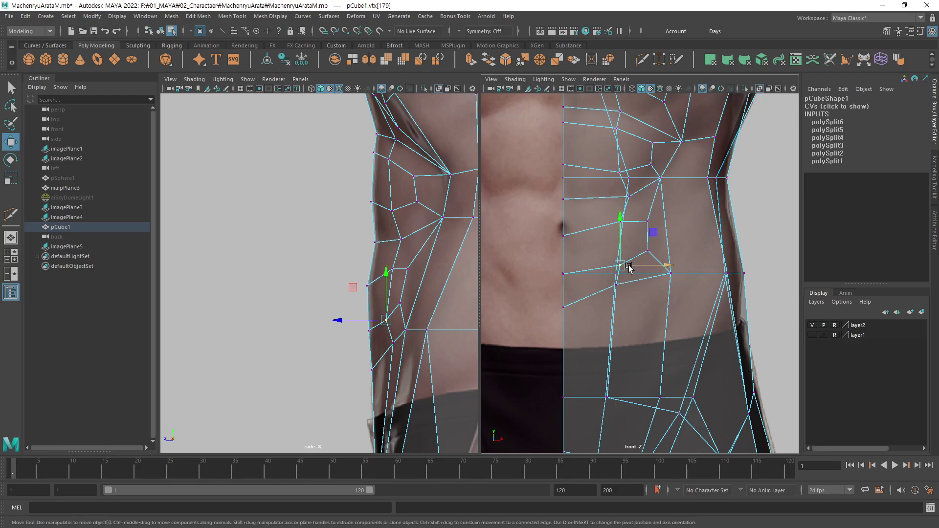
left_click_drag(661, 265, 650, 265)
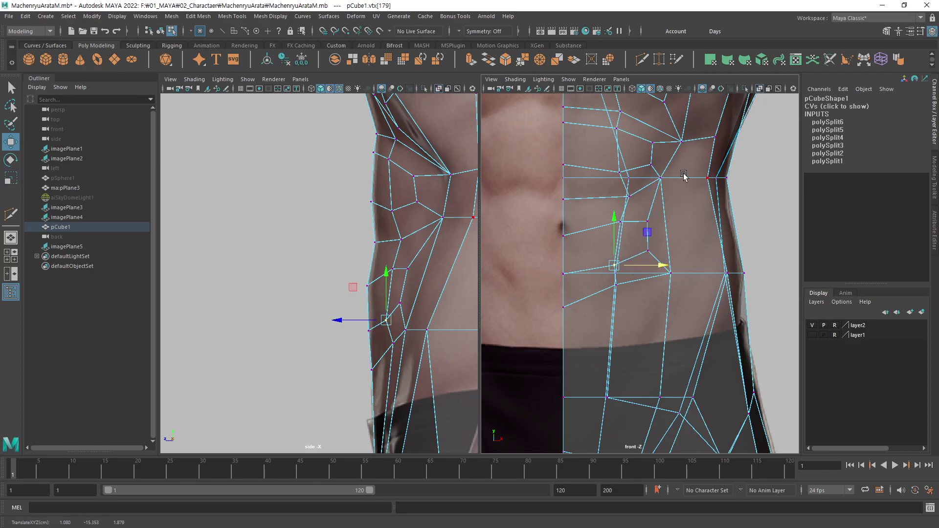
middle_click_drag(685, 176, 670, 234, "alt")
scroll(655, 218, "down", 2)
Turn off X-ray, select the whole mesh object and delete its construction history.
key("alt+x")
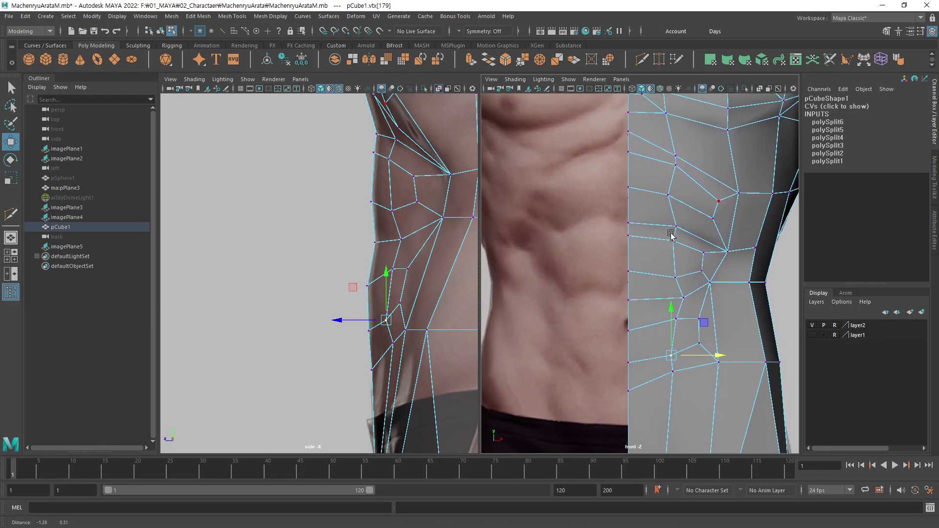
mouse_move(458, 275)
middle_mouse_down("alt")
mouse_move(419, 254)
mouse_move(440, 258)
middle_mouse_up("alt")
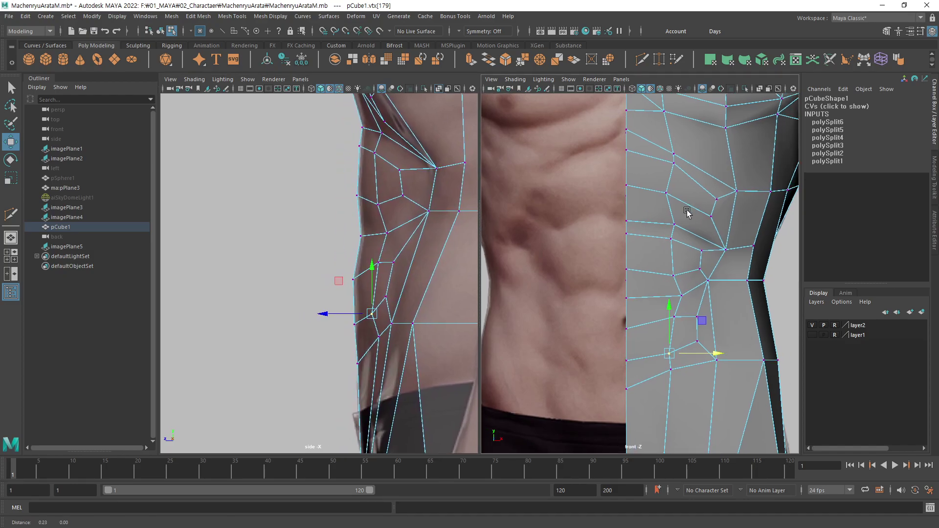
middle_click_drag(709, 215, 630, 222, "alt")
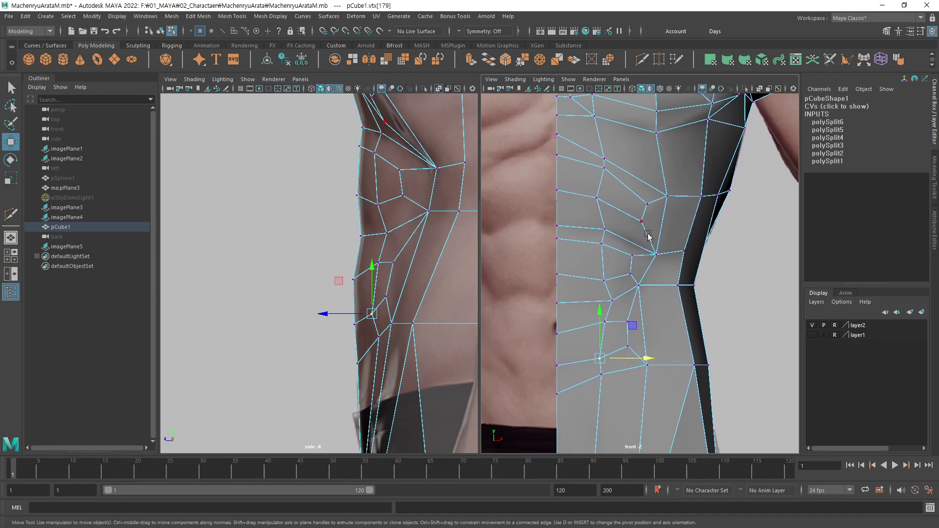
key("F8")
key("alt+shift+d")
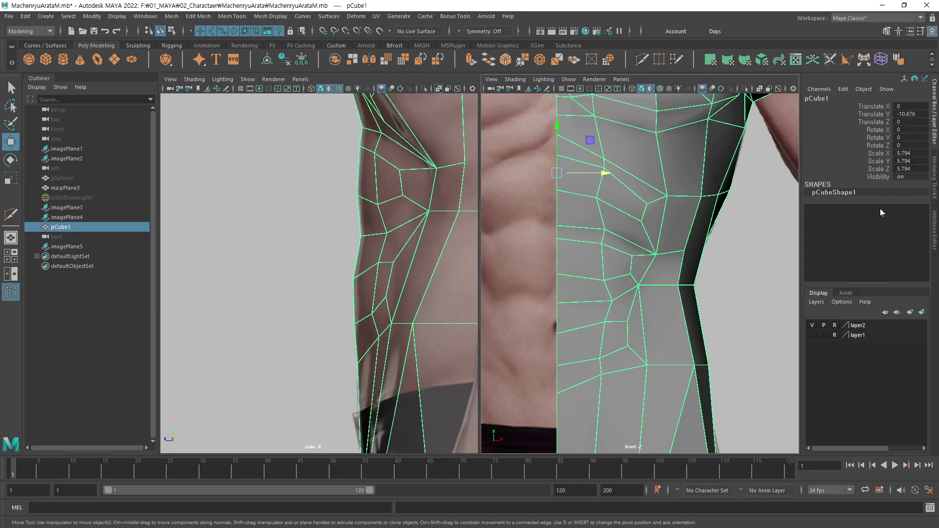
Snip the front view, reframe the side view on the chest, then snip both views.
key("super+shift+s")
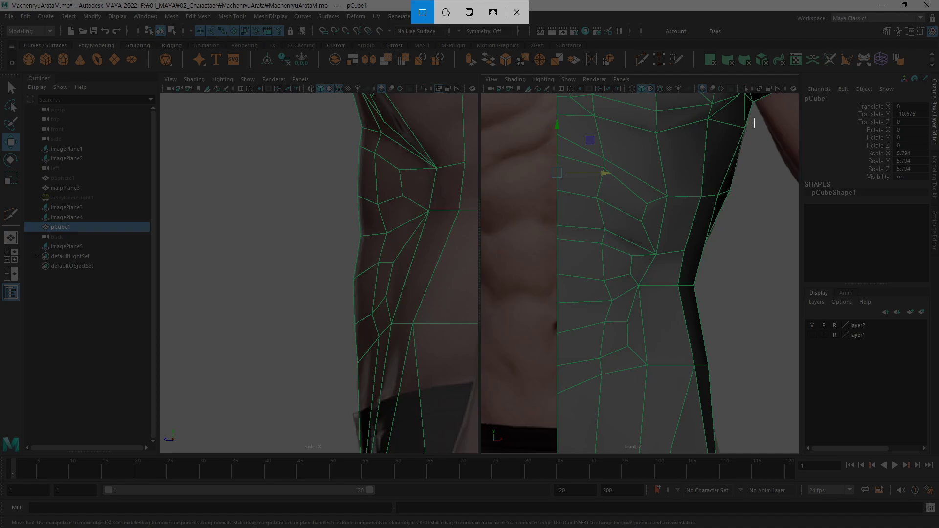
mouse_move(760, 126)
left_mouse_down()
mouse_move(319, 420)
mouse_move(321, 410)
mouse_move(324, 422)
mouse_move(505, 412)
left_mouse_up()
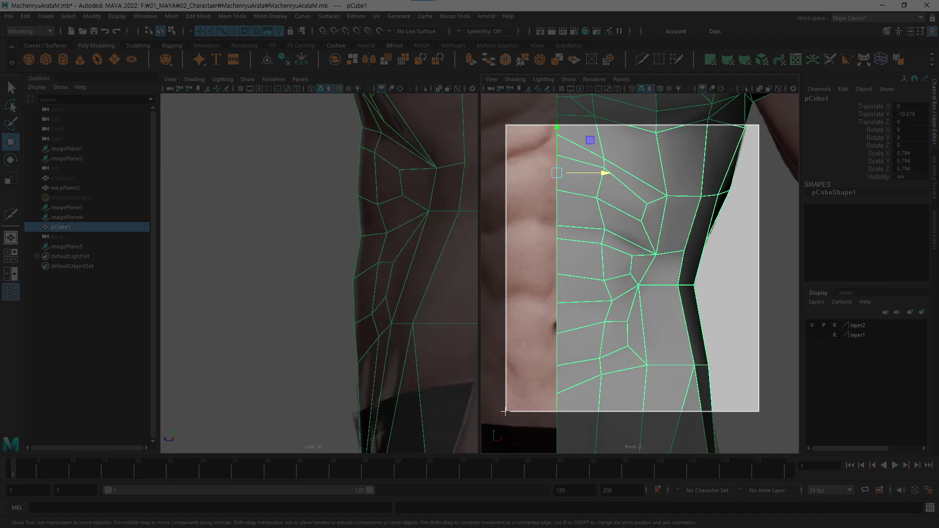
left_click_drag(504, 412, 503, 411)
right_click_drag(421, 274, 399, 325, "alt")
left_click_drag(398, 325, 399, 325, "alt")
middle_click_drag(399, 325, 412, 333, "alt")
key("super+shift+s")
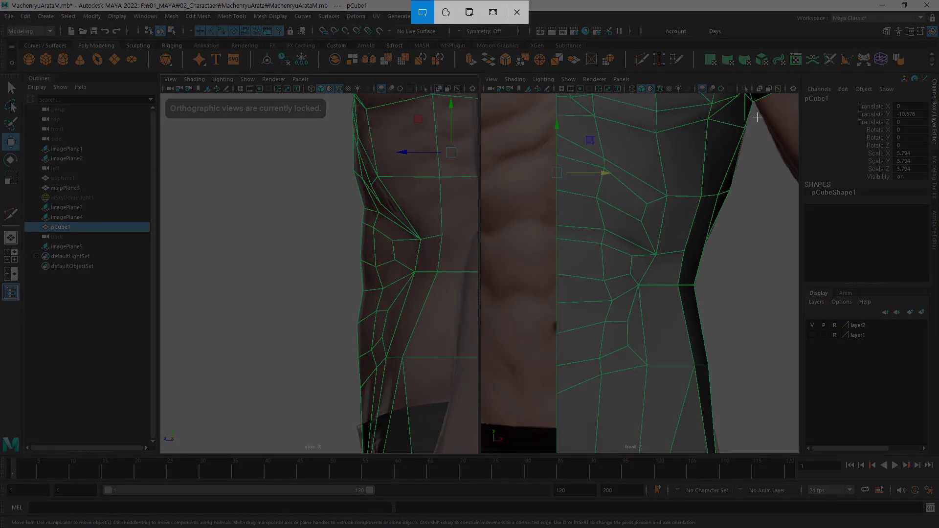
mouse_move(757, 117)
left_mouse_down()
mouse_move(629, 273)
mouse_move(332, 438)
left_mouse_up()
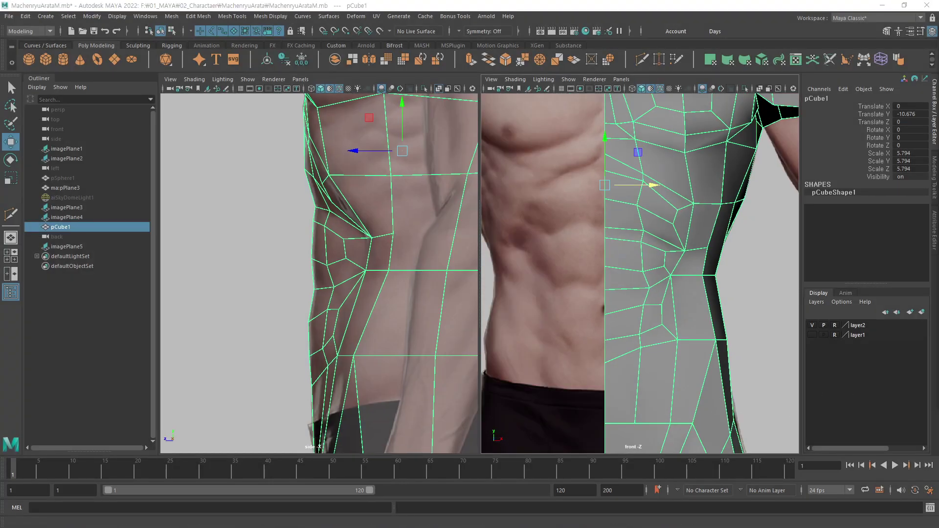
Switch the right panel to perspective and orbit close to the torso's flank.
middle_click_drag(412, 274, 377, 272, "alt")
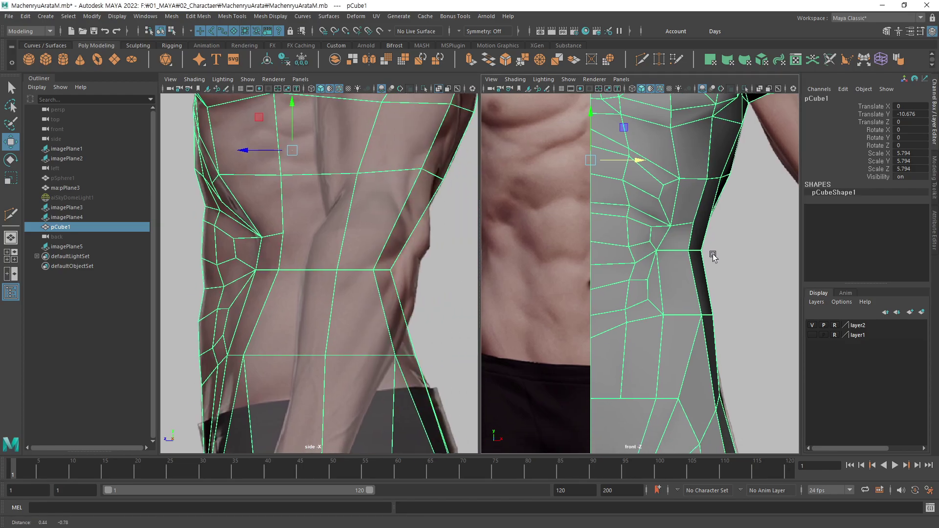
middle_click_drag(712, 254, 668, 279, "alt")
key("space")
left_click_drag(675, 279, 675, 250)
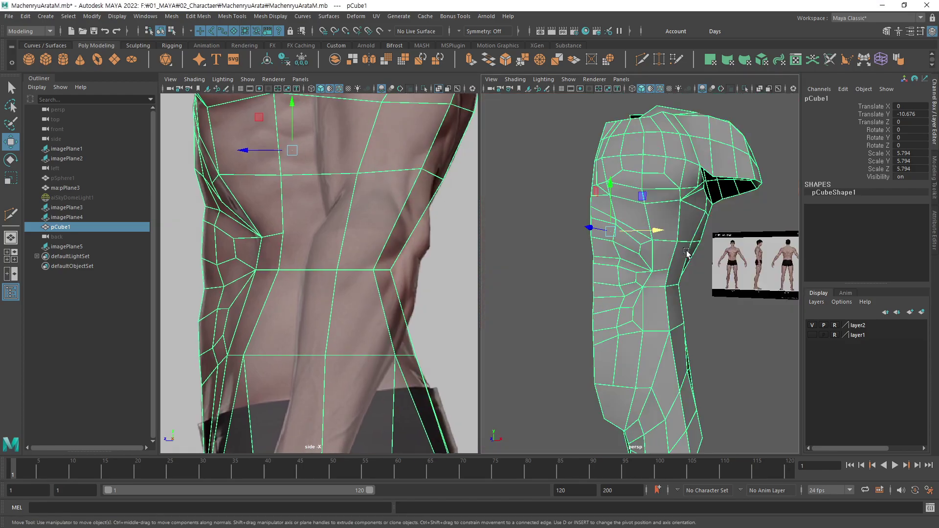
mouse_move(676, 307)
left_mouse_down("alt")
mouse_move(625, 301)
mouse_move(621, 266)
left_mouse_up("alt")
right_click_drag(620, 266, 713, 272, "alt")
left_click_drag(713, 272, 658, 277, "alt")
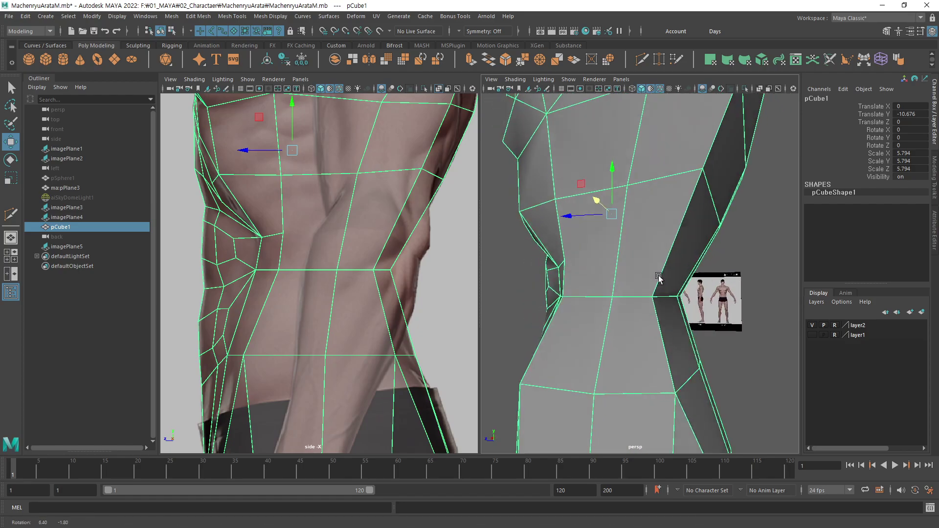
mouse_move(659, 278)
right_mouse_down("alt")
mouse_move(681, 283)
mouse_move(681, 273)
right_mouse_up("alt")
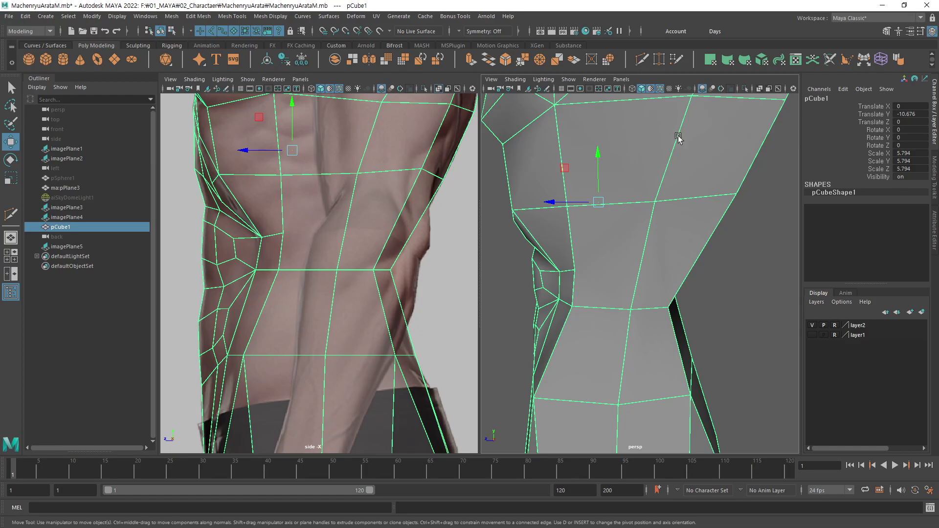
With Multi-Cut, start a new edge cut across the torso's flank.
right_click_drag(678, 139, 611, 259, "shift")
mouse_move(612, 259)
left_mouse_down("alt")
mouse_move(643, 272)
mouse_move(671, 247)
left_mouse_up("alt")
left_click(609, 256, "ctrl")
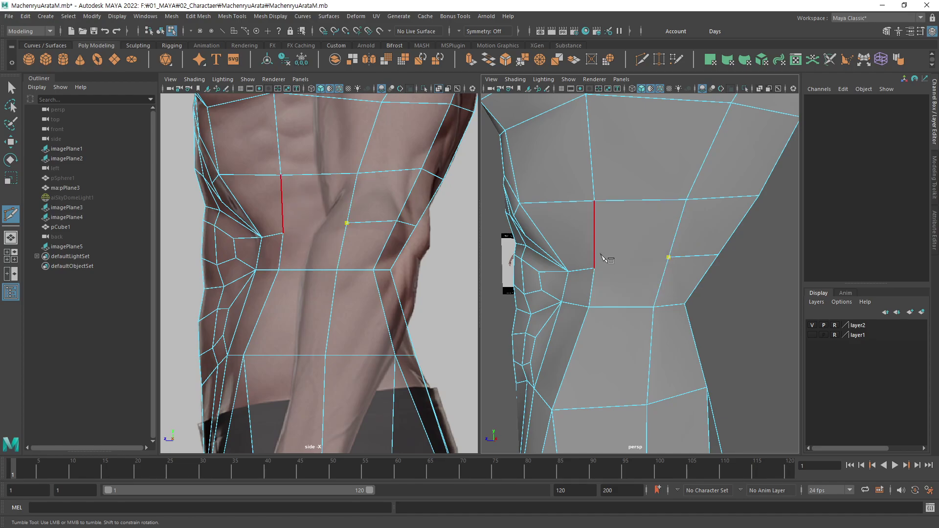
Commit the flank edge cut and inspect the waist edges from several angles.
key("Return")
left_click(654, 307)
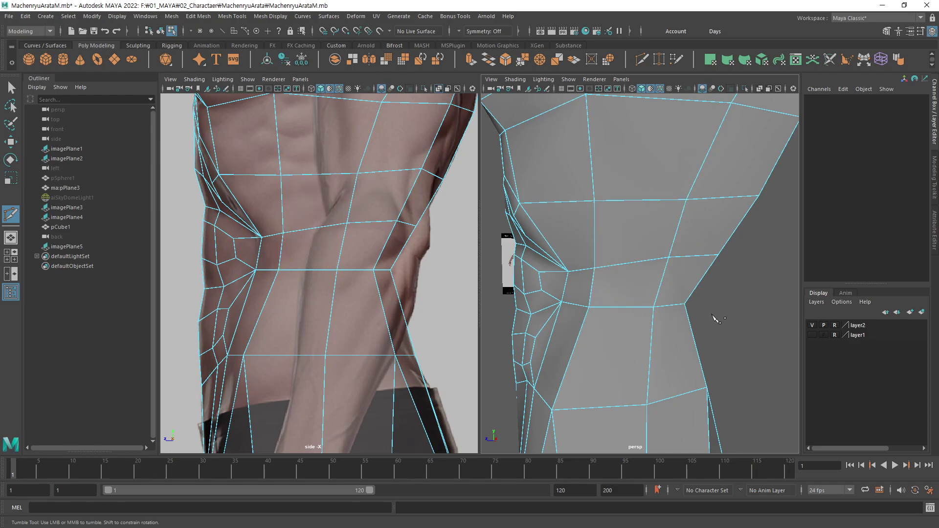
left_click_drag(713, 317, 603, 319, "alt")
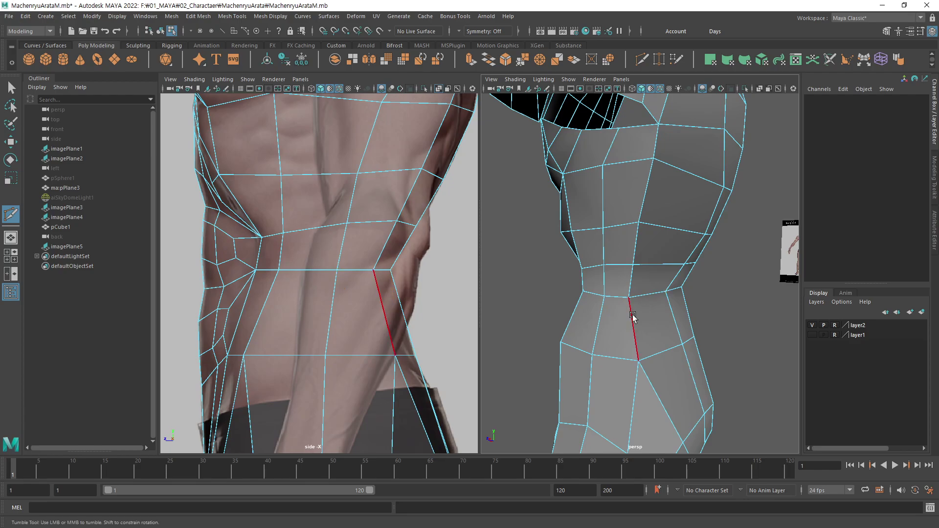
key("w")
mouse_move(608, 314)
left_mouse_down("alt")
mouse_move(609, 296)
mouse_move(570, 272)
left_mouse_up("alt")
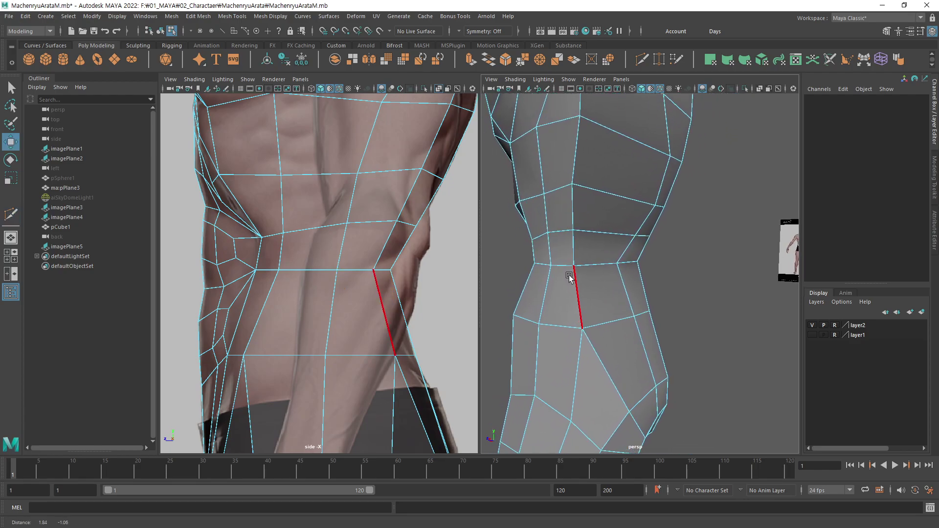
left_click(605, 277)
right_click_drag(605, 277, 639, 281, "alt")
left_click(514, 285)
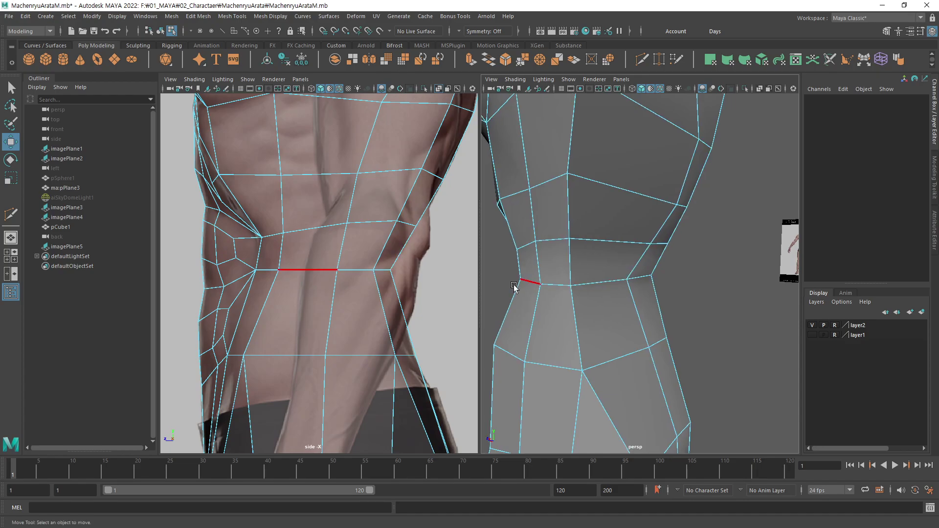
left_click(404, 270)
right_click_drag(404, 270, 397, 285, "alt")
mouse_move(562, 291)
left_mouse_down("alt")
mouse_move(607, 299)
mouse_move(593, 300)
mouse_move(624, 293)
mouse_move(567, 288)
mouse_move(597, 300)
mouse_move(583, 297)
mouse_move(551, 278)
mouse_move(562, 288)
mouse_move(510, 271)
mouse_move(572, 270)
left_mouse_up("alt")
In edge mode, double-click to select the new edge loop around the waist.
key("F10")
key("q")
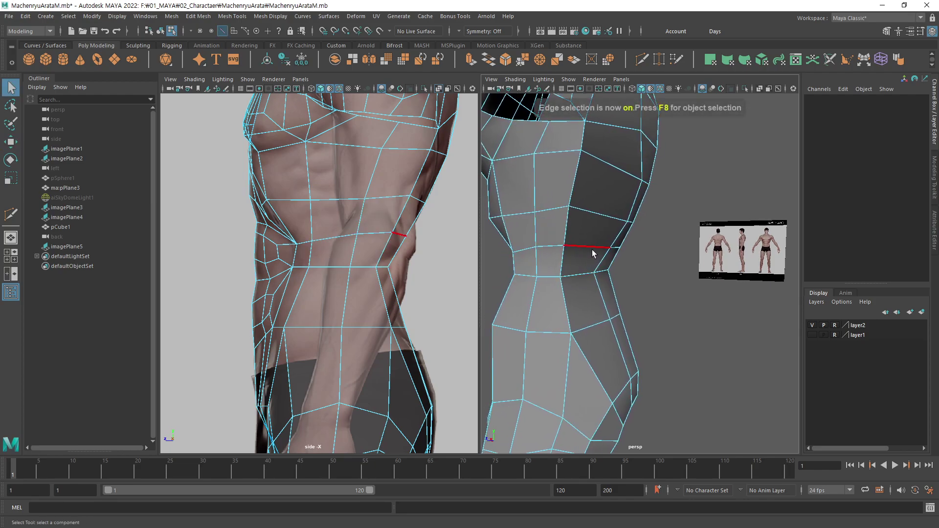
double_click(592, 249)
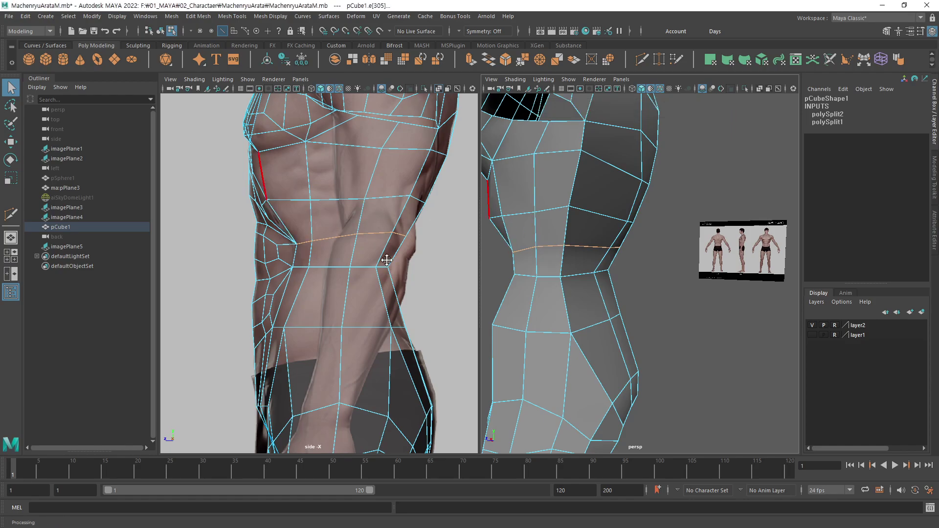
scroll(392, 267, "up", 2)
scroll(415, 261, "up", 1)
Select groups of waist-loop vertices and shift them to the side reference contour.
key("F9")
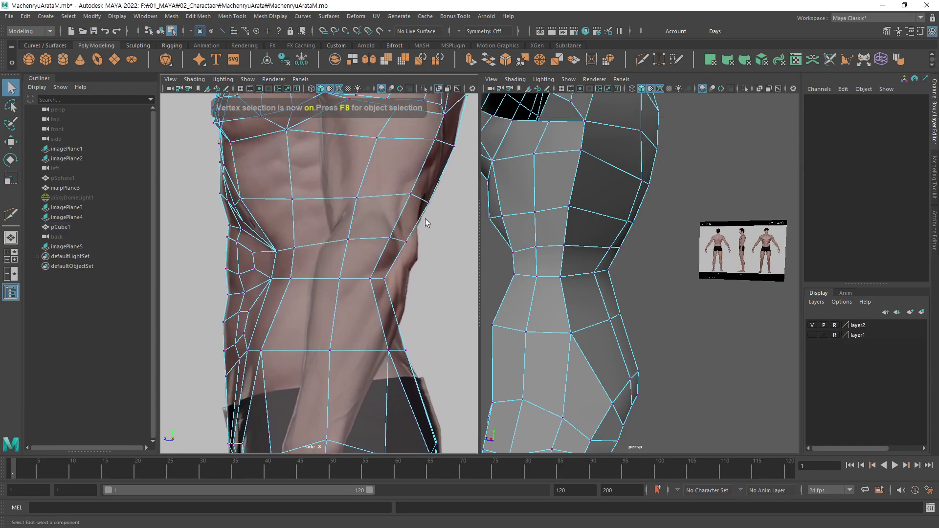
key("w")
left_click_drag(401, 228, 377, 246)
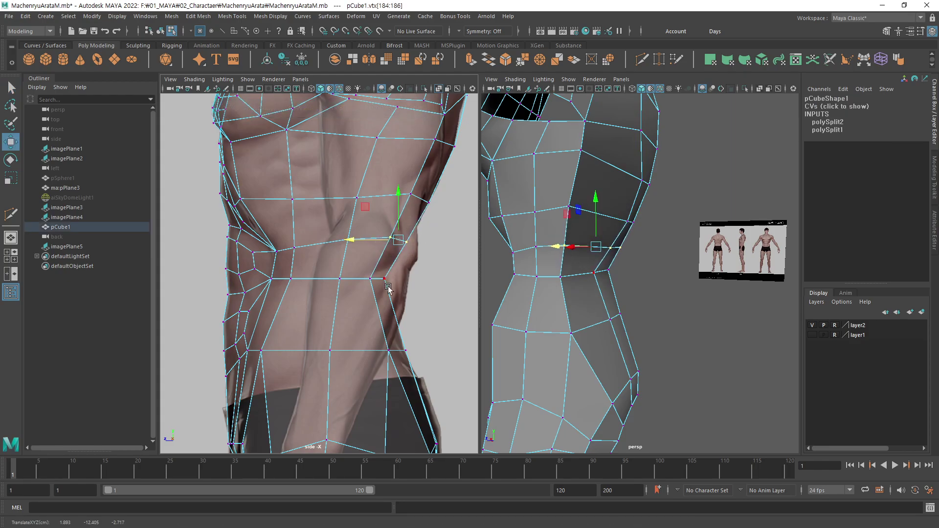
mouse_move(367, 293)
left_mouse_down()
mouse_move(394, 271)
mouse_move(365, 281)
left_mouse_up()
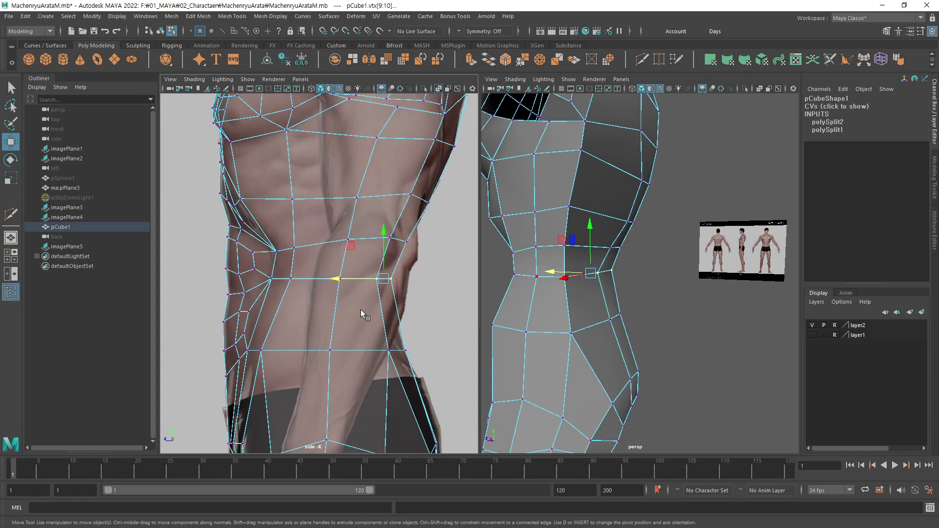
left_click_drag(418, 332, 381, 351)
left_click_drag(416, 260, 353, 285)
left_click_drag(348, 246, 345, 252)
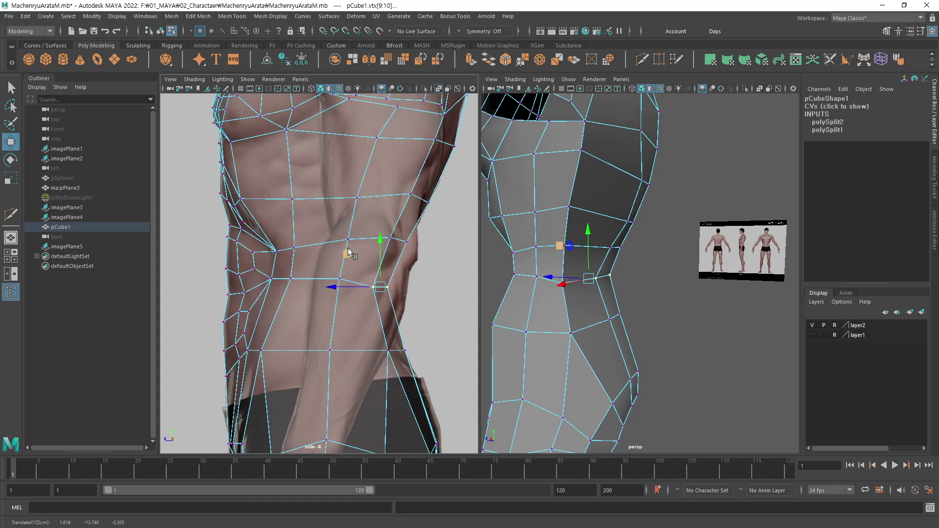
left_click_drag(426, 226, 374, 245)
left_click(373, 239)
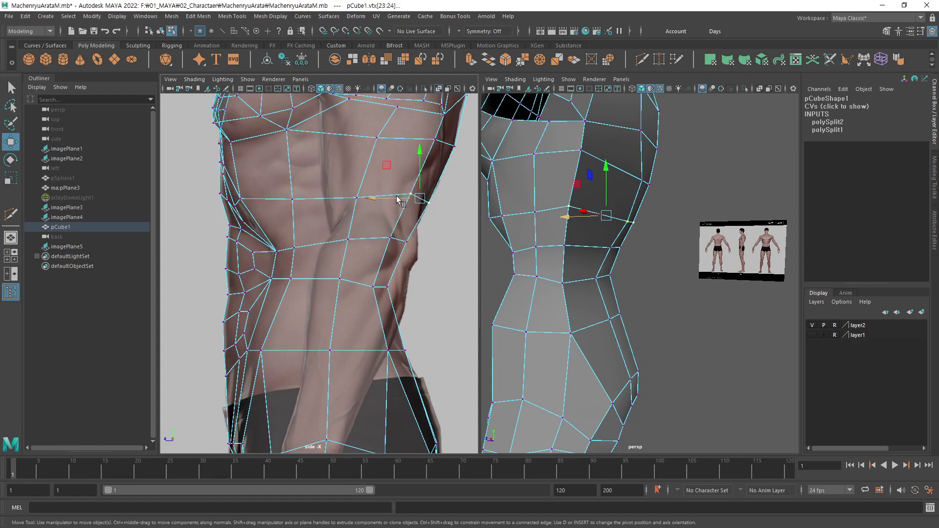
Nudge individual front, middle and upper waist vertices into place along the flank.
left_click_drag(433, 146, 400, 199)
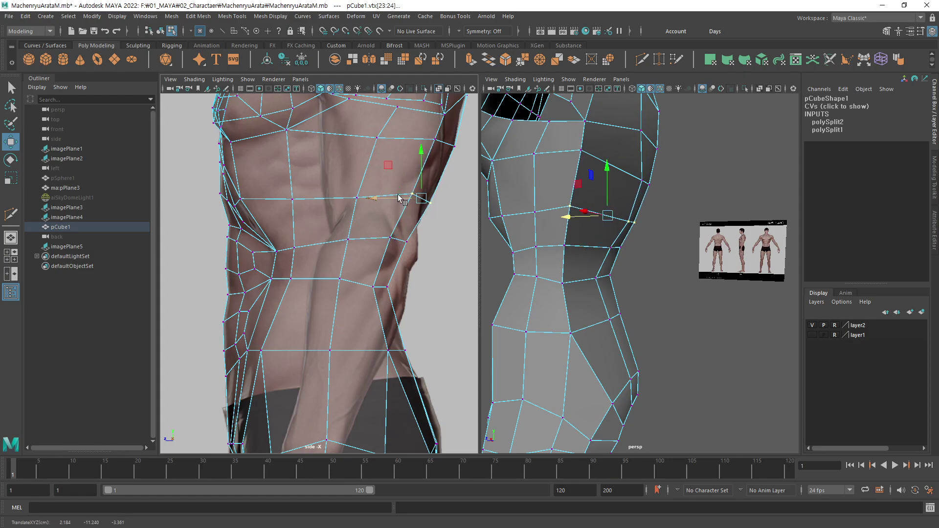
left_click(350, 243)
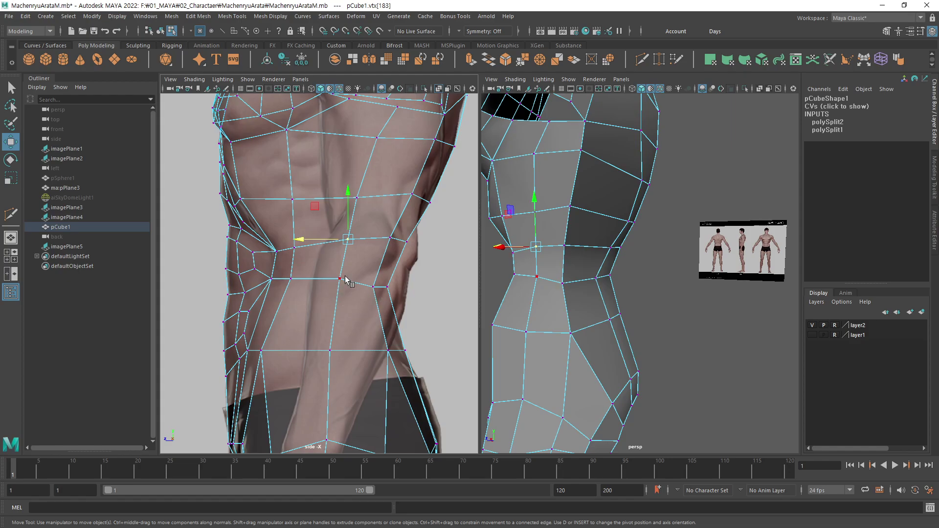
left_click(339, 279)
left_click_drag(339, 279, 372, 285)
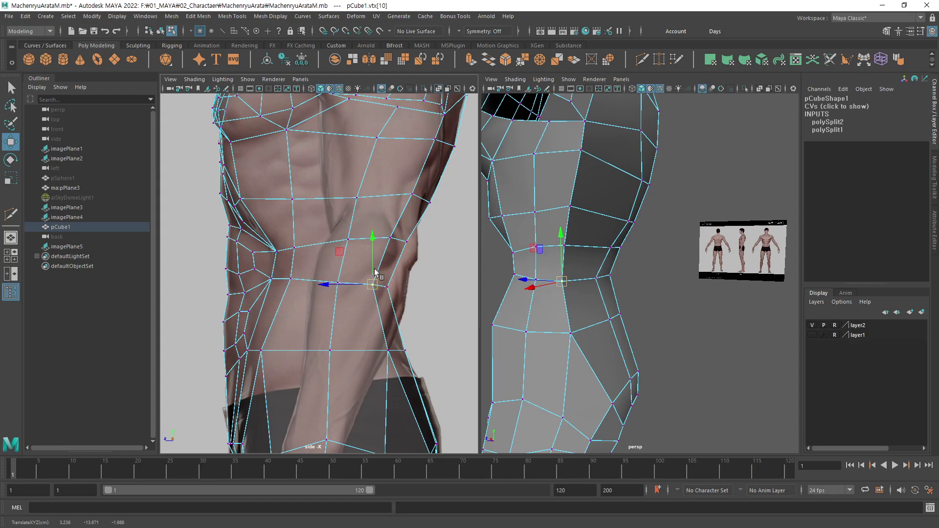
left_click(391, 238)
left_click_drag(390, 239, 370, 253)
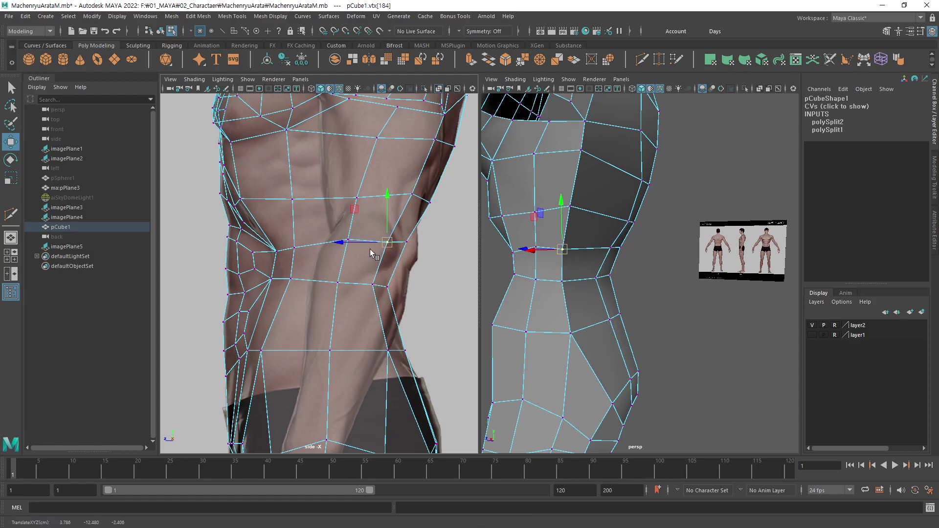
left_click(346, 245)
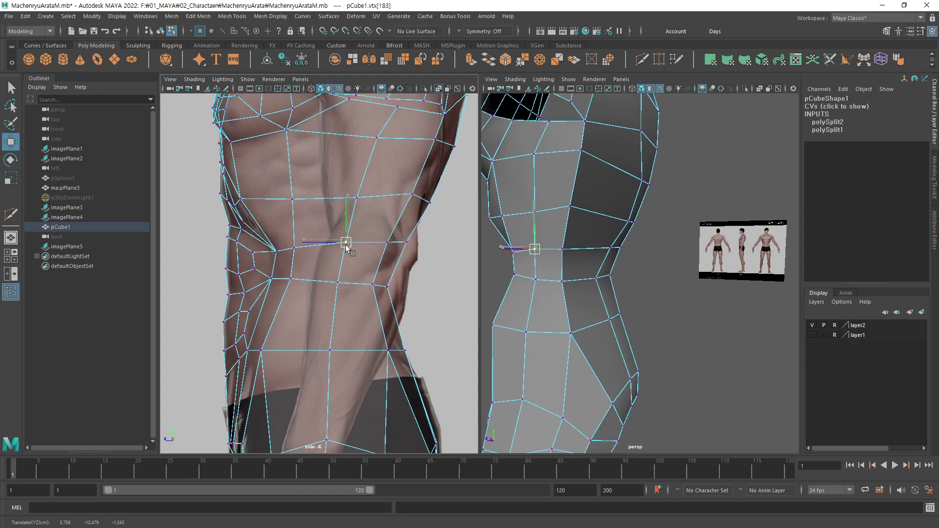
left_click(294, 248)
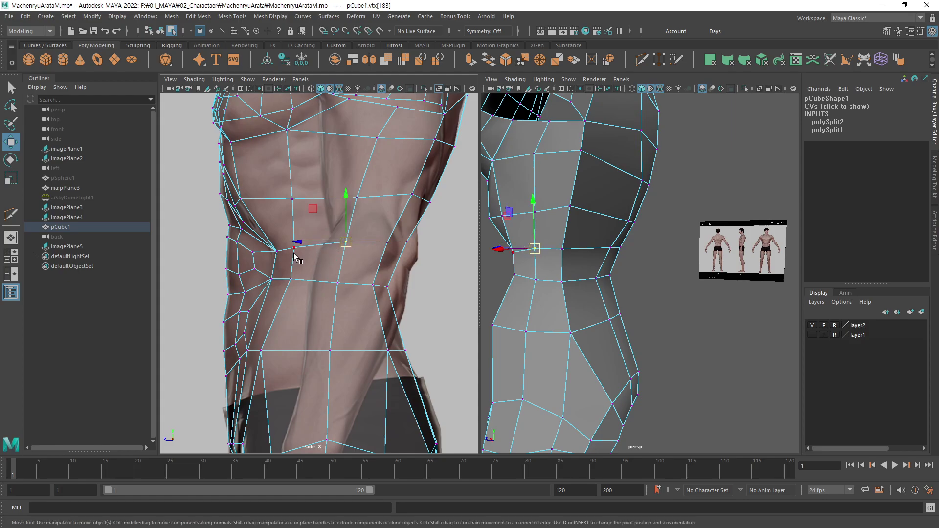
left_click_drag(296, 250, 295, 253)
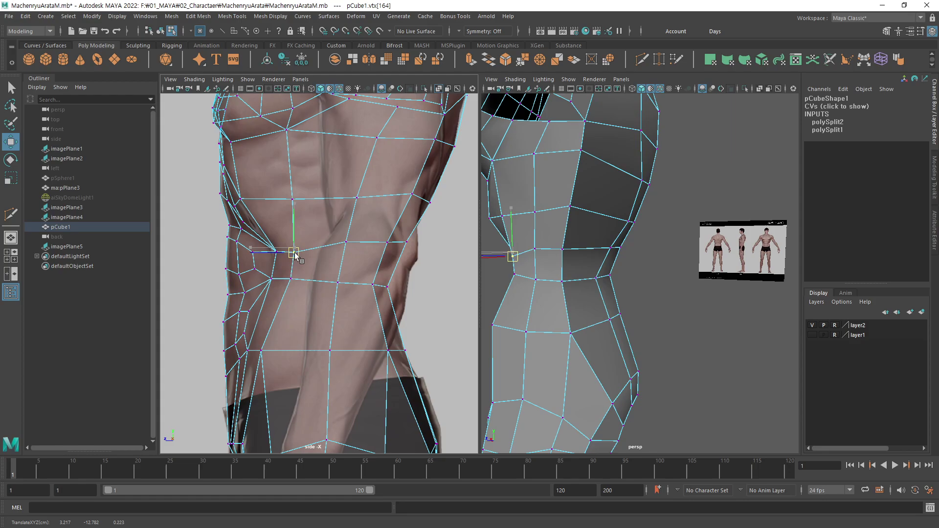
left_click(346, 248)
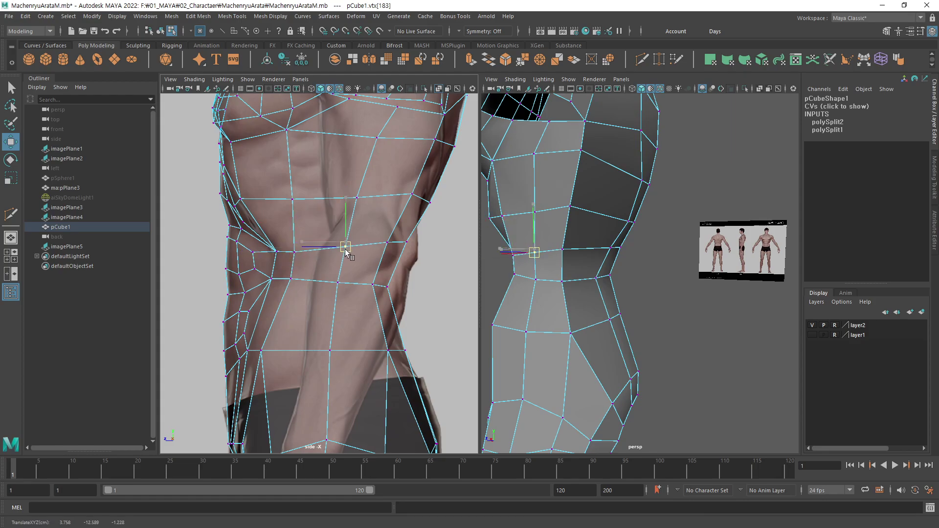
left_click_drag(344, 251, 344, 251)
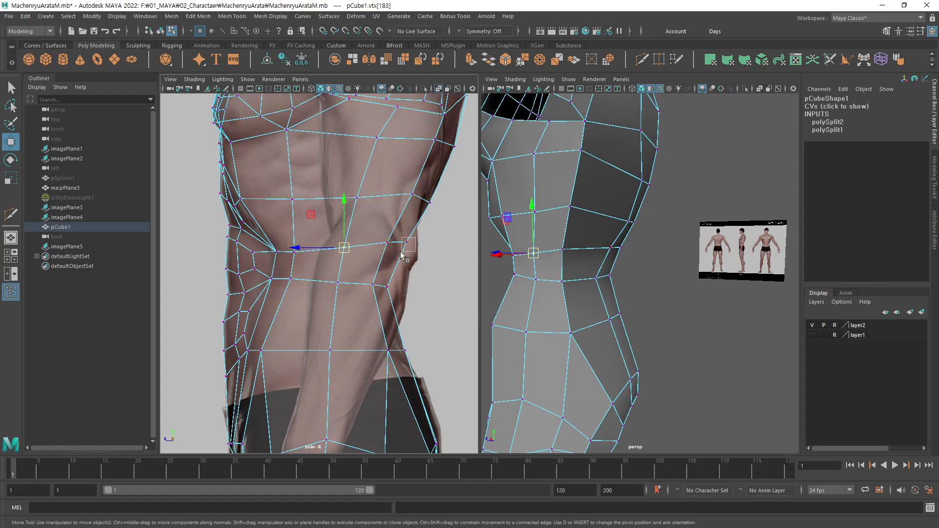
Adjust the back waist vertices, clear the selection and frame the chest in side view.
left_click_drag(404, 239, 408, 240)
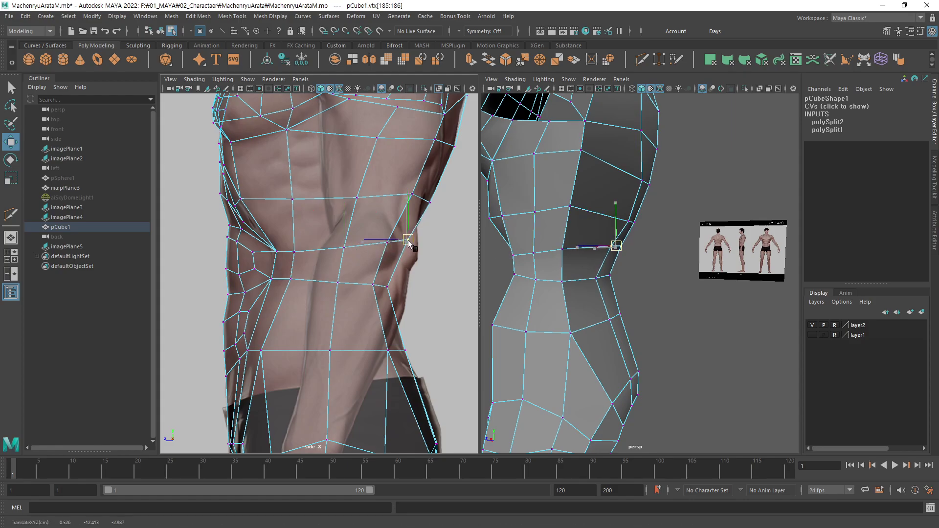
left_click(427, 269)
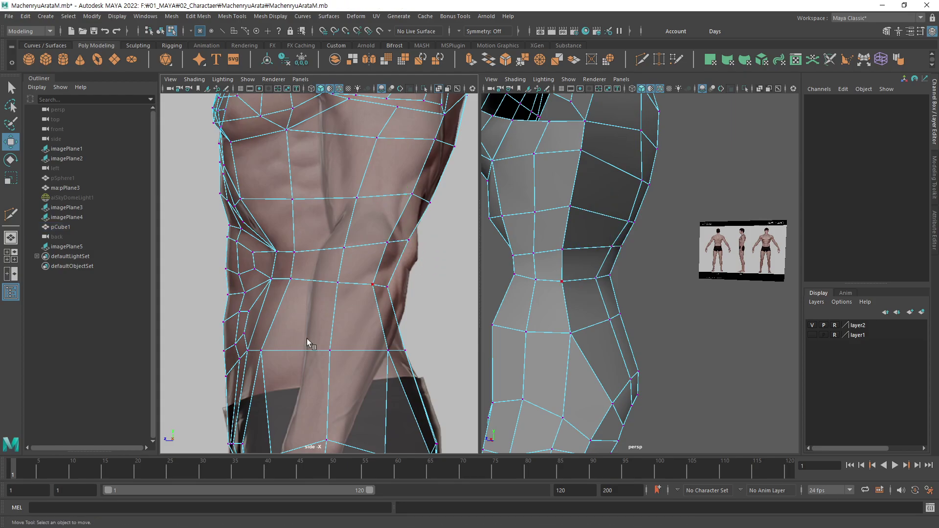
mouse_move(307, 339)
middle_mouse_down("alt")
mouse_move(323, 312)
mouse_move(308, 319)
middle_mouse_up("alt")
mouse_move(308, 318)
right_mouse_down("alt")
mouse_move(335, 327)
mouse_move(310, 293)
mouse_move(302, 307)
mouse_move(304, 275)
right_mouse_up("alt")
middle_click_drag(304, 275, 304, 310, "alt")
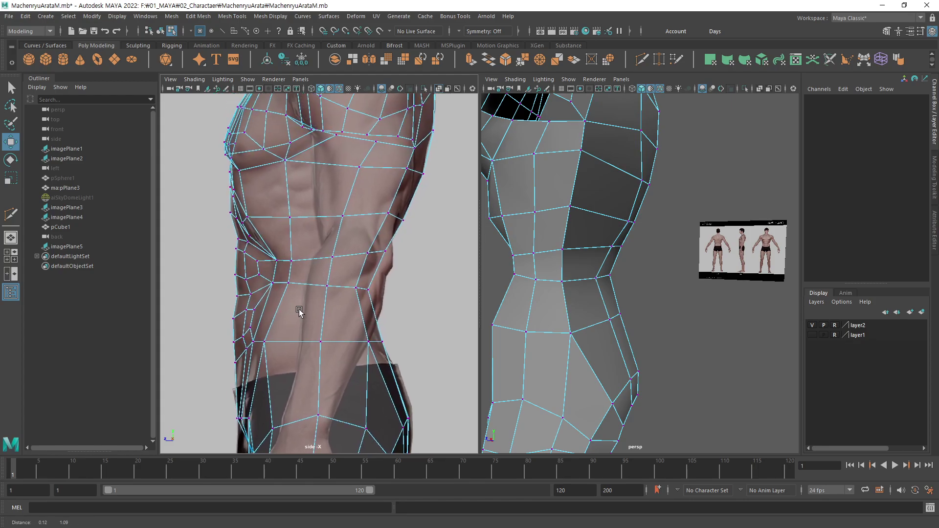
Fit the lower-chest and rib-row vertices onto the side reference outline.
left_click(389, 214)
left_click_drag(389, 213, 395, 218)
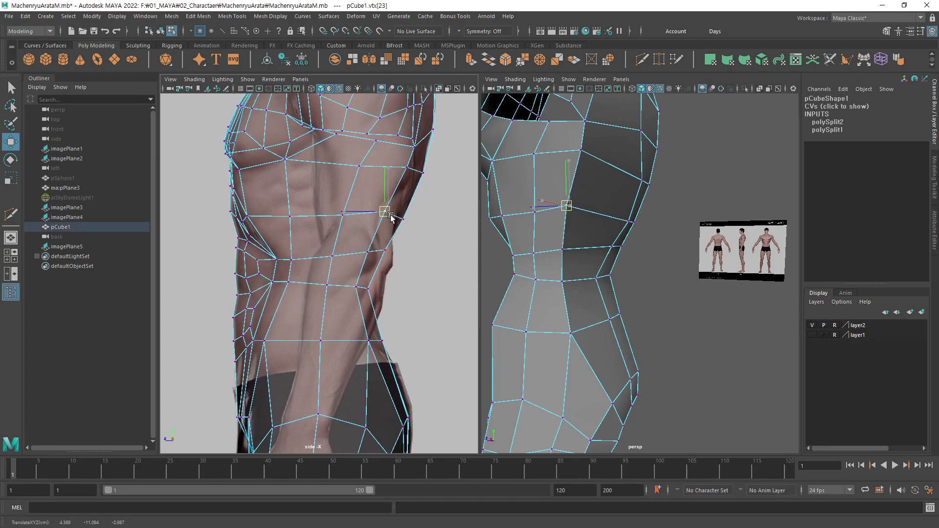
left_click(411, 169)
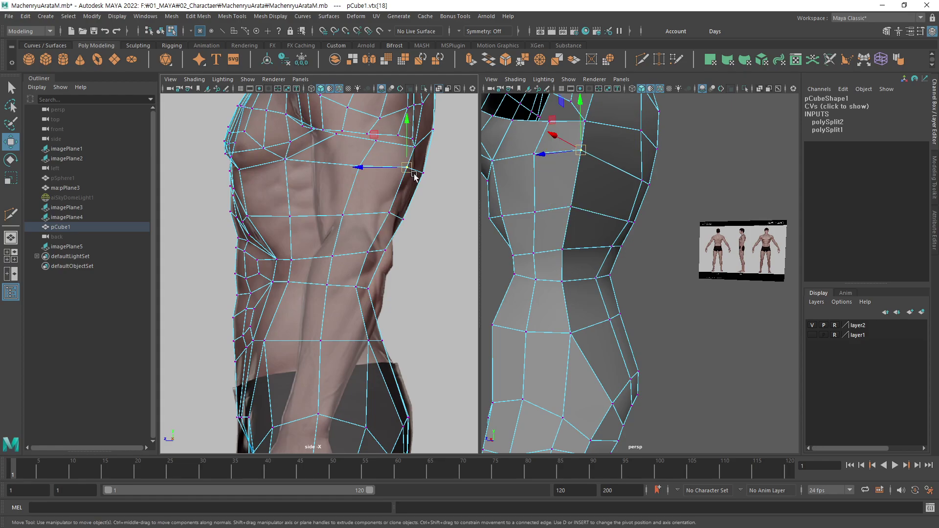
left_click_drag(413, 172, 412, 174)
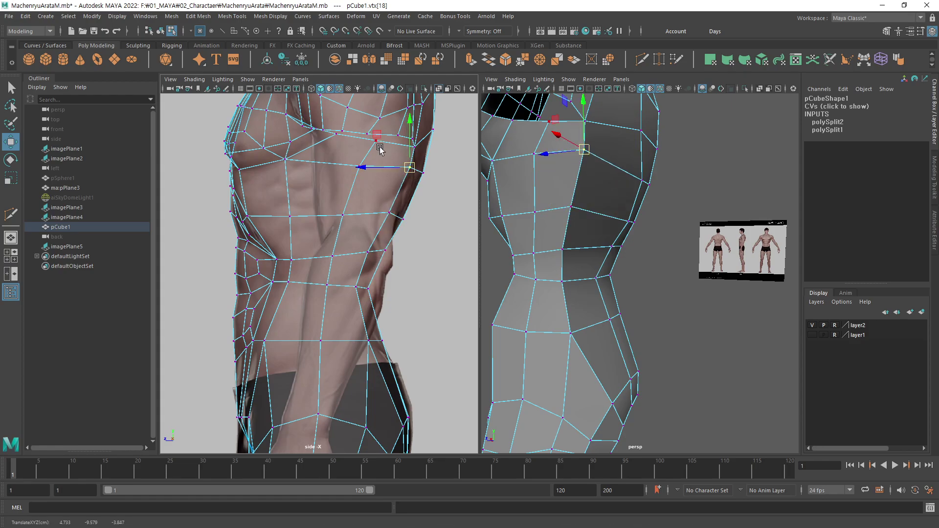
left_click(363, 166)
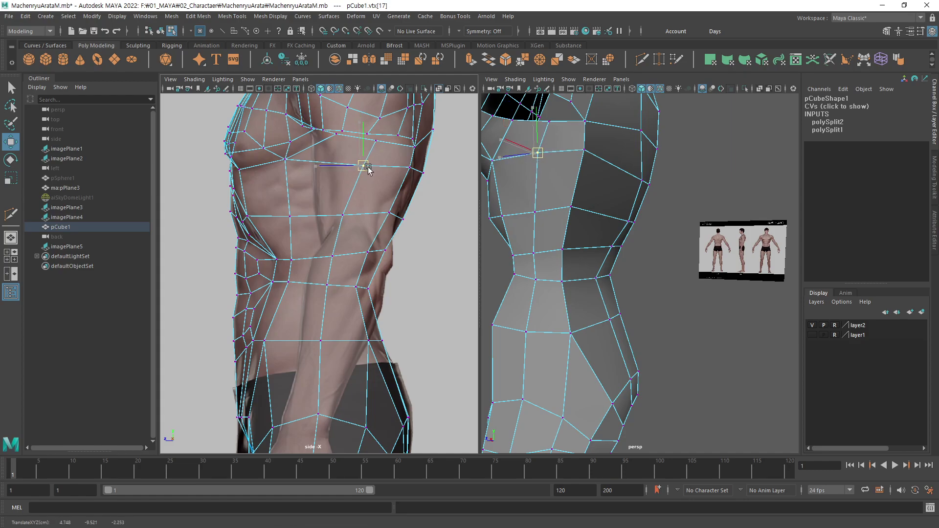
Nudge the waist and front-rib vertices into place, then deselect and orbit the perspective view.
left_click(343, 215)
left_click_drag(343, 215, 345, 214)
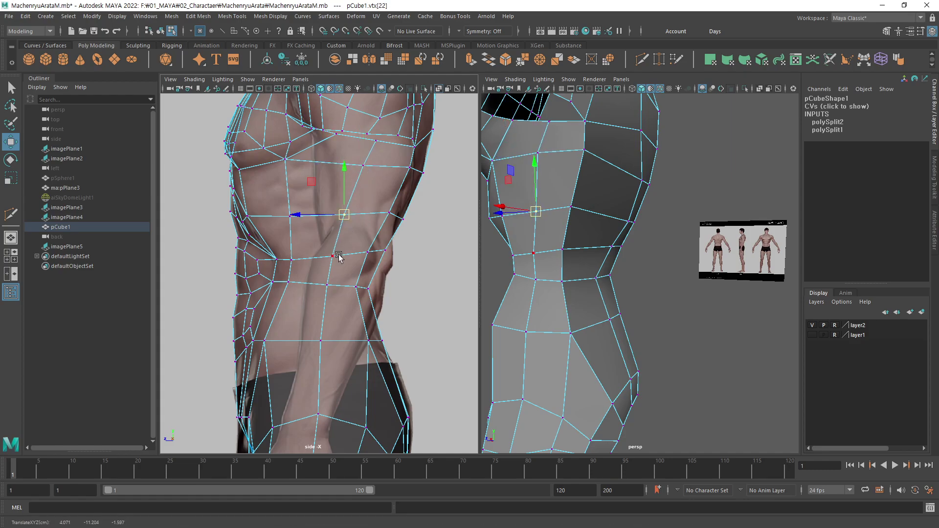
left_click(333, 256)
left_click_drag(337, 261, 338, 260)
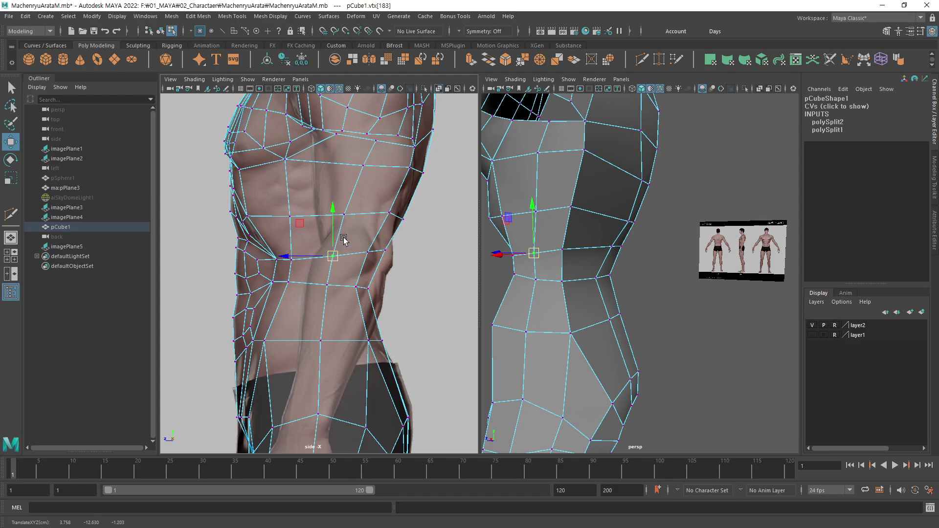
left_click(288, 217)
left_click_drag(288, 217, 295, 220)
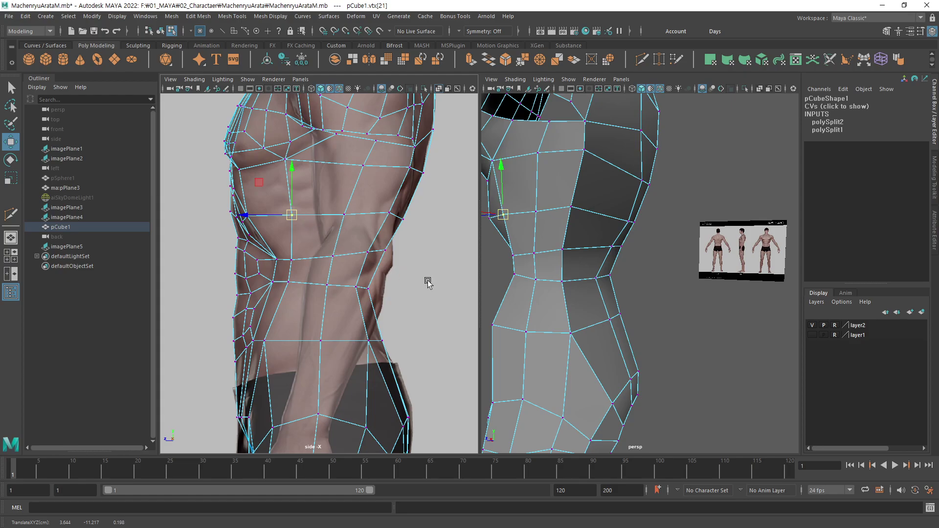
left_click(468, 276)
mouse_move(572, 247)
left_mouse_down("alt")
mouse_move(594, 254)
mouse_move(631, 241)
mouse_move(601, 254)
mouse_move(560, 241)
mouse_move(627, 247)
mouse_move(585, 236)
mouse_move(609, 247)
mouse_move(586, 246)
mouse_move(670, 257)
mouse_move(662, 283)
left_mouse_up("alt")
Show the right panel as the front reference view with the mesh in wireframe.
key("space")
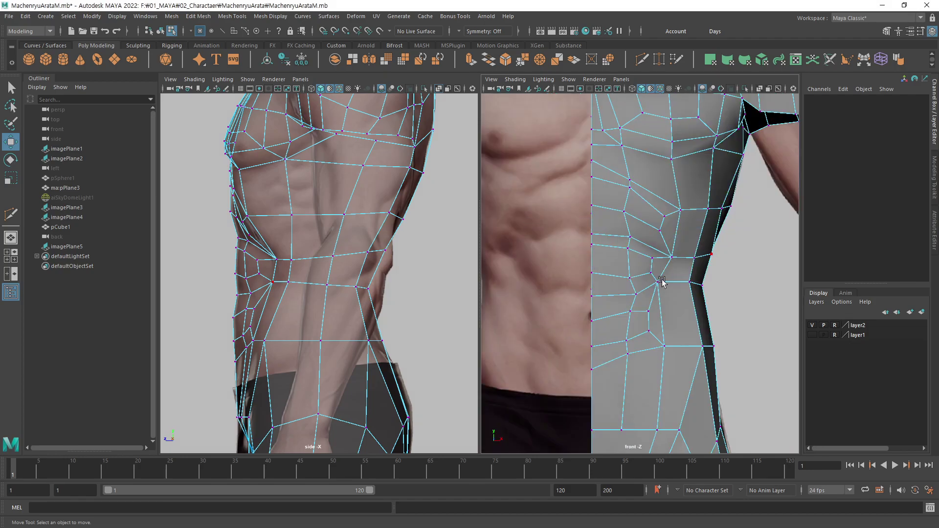
scroll(661, 248, "down", 2)
key("4")
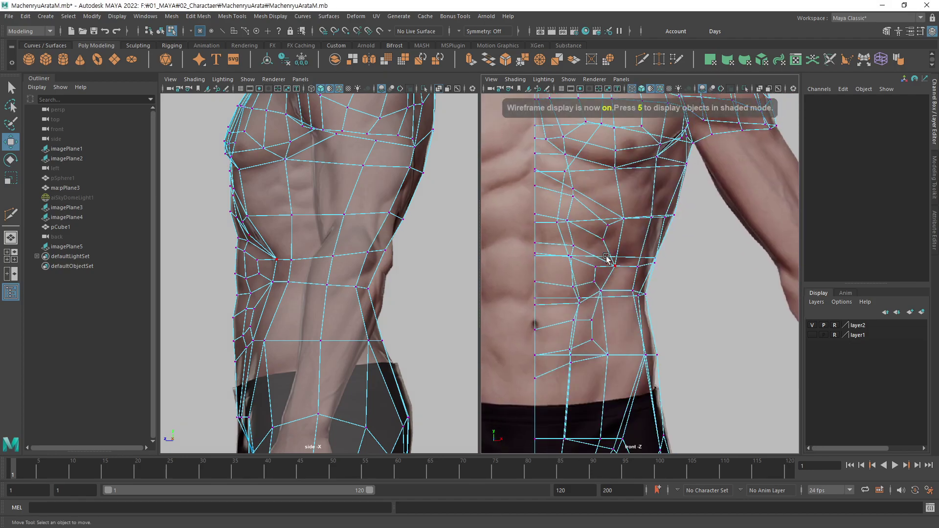
left_click_drag(655, 266, 653, 265)
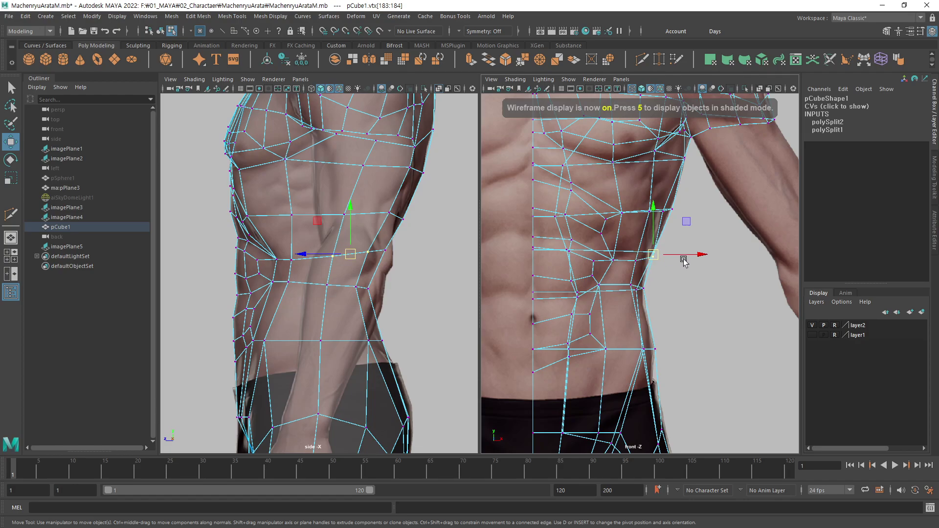
left_click(661, 272)
Reposition the side waist vertices to follow the front reference silhouette.
left_click(652, 257)
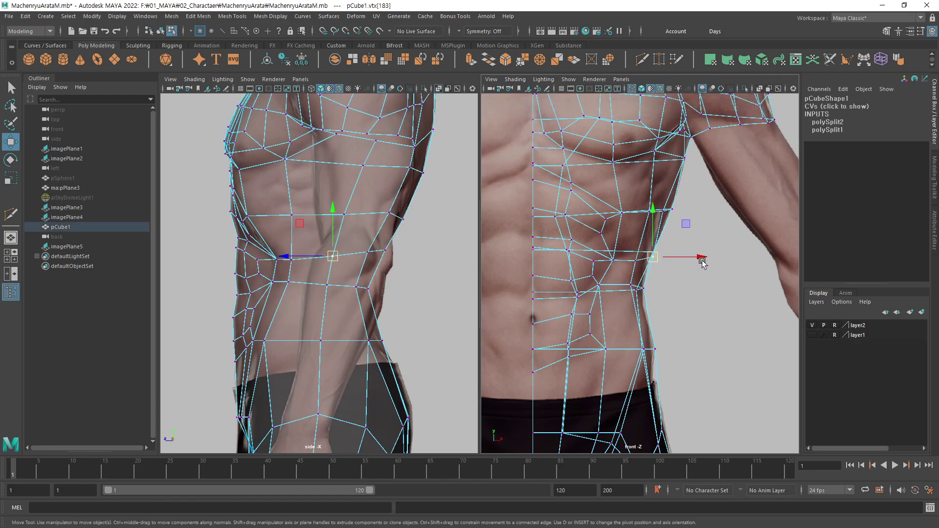
key("q")
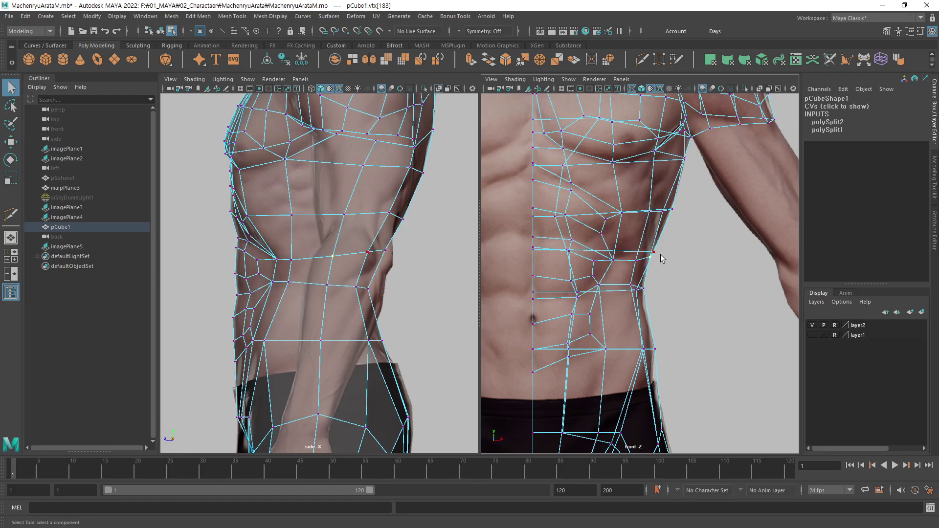
key("w")
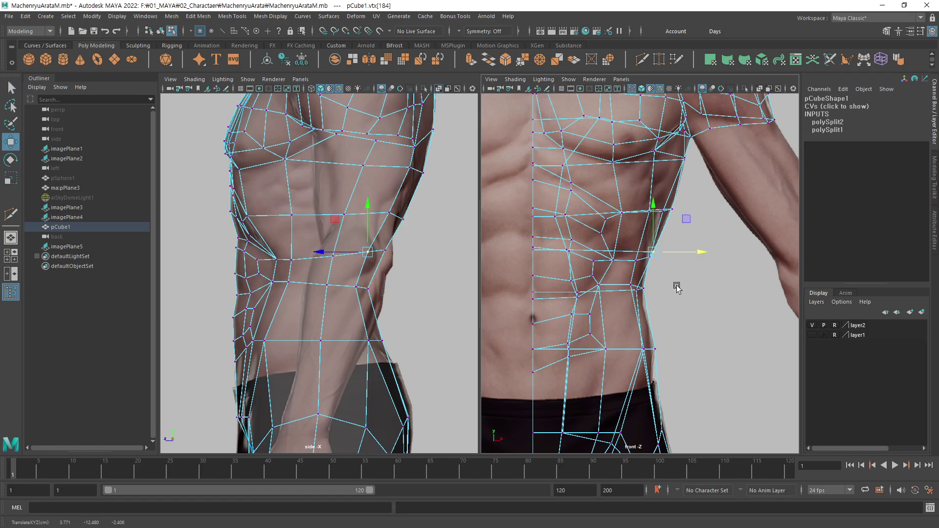
left_click(660, 315)
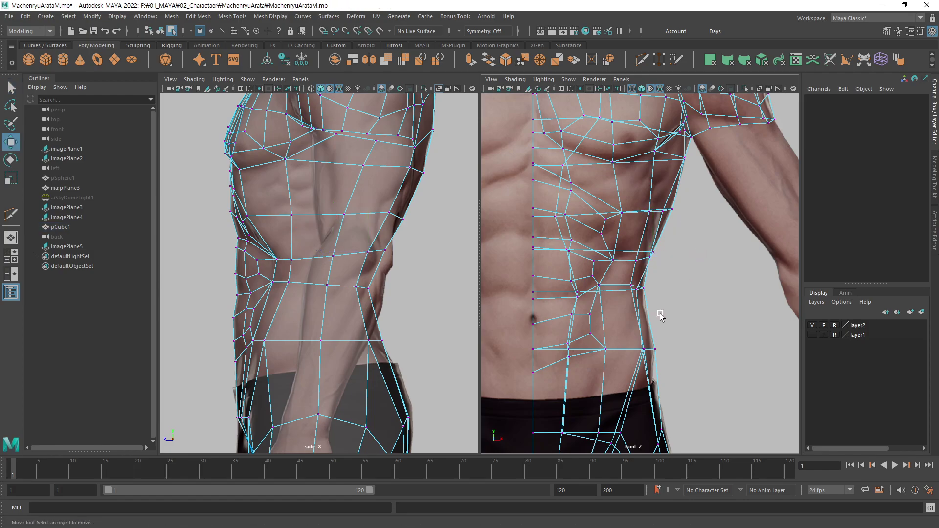
left_click(638, 294)
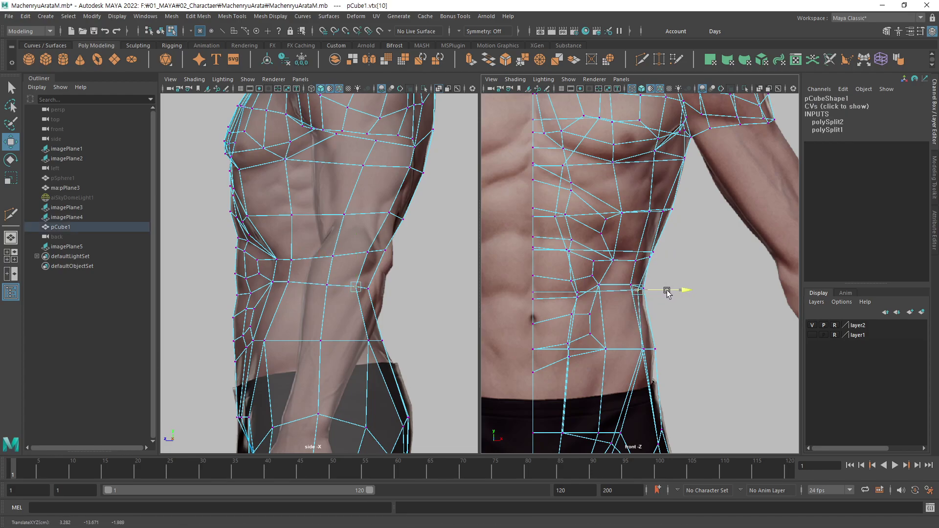
left_click(716, 228)
middle_click_drag(374, 258, 399, 277, "alt")
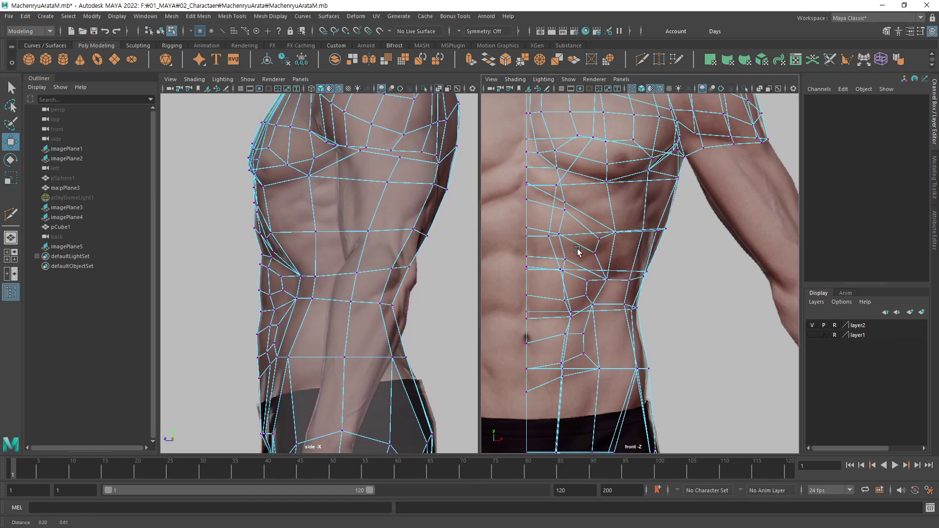
scroll(577, 247, "up", 2)
Display the front-view mesh shaded with X-Ray on, framing the chest and abs.
scroll(589, 272, "up", 2)
scroll(714, 204, "up", 3)
key("5")
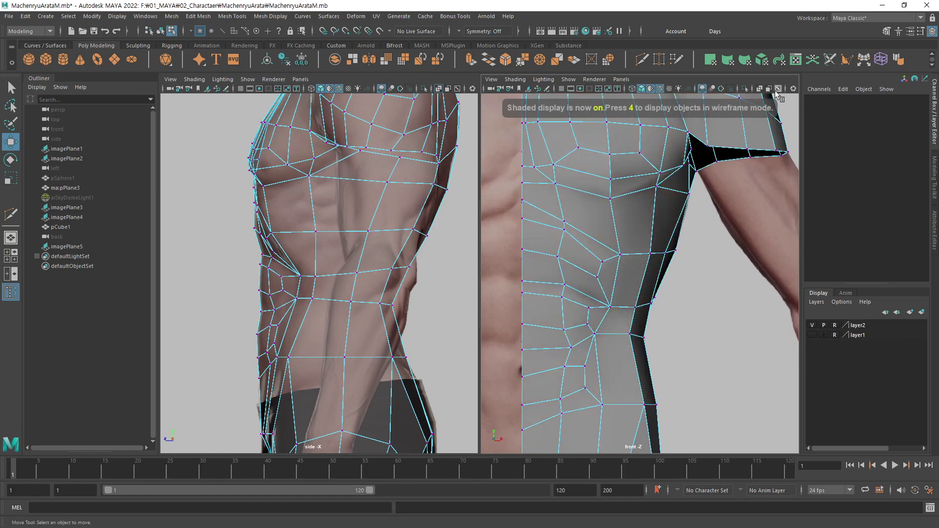
left_click(759, 88)
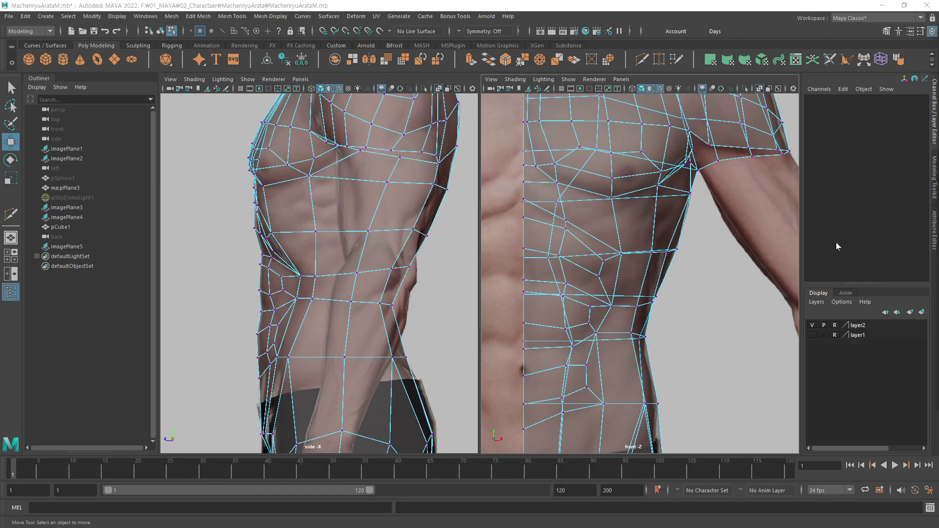
middle_click_drag(600, 317, 608, 289, "alt")
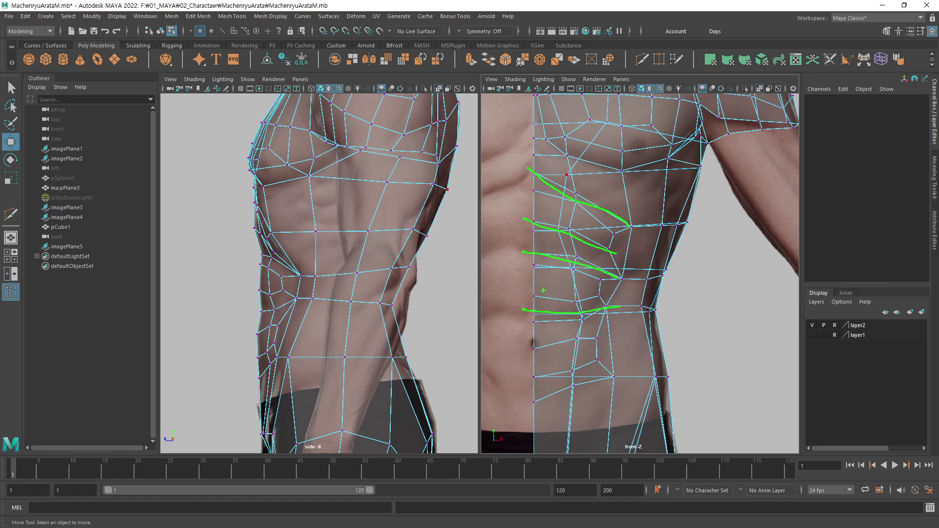
middle_click_drag(543, 290, 611, 198, "alt")
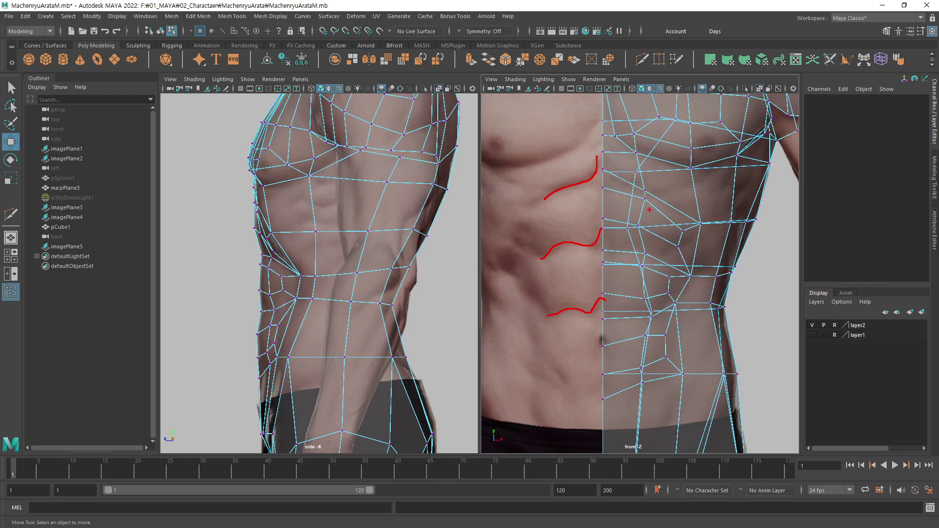
middle_click_drag(682, 217, 656, 235, "alt")
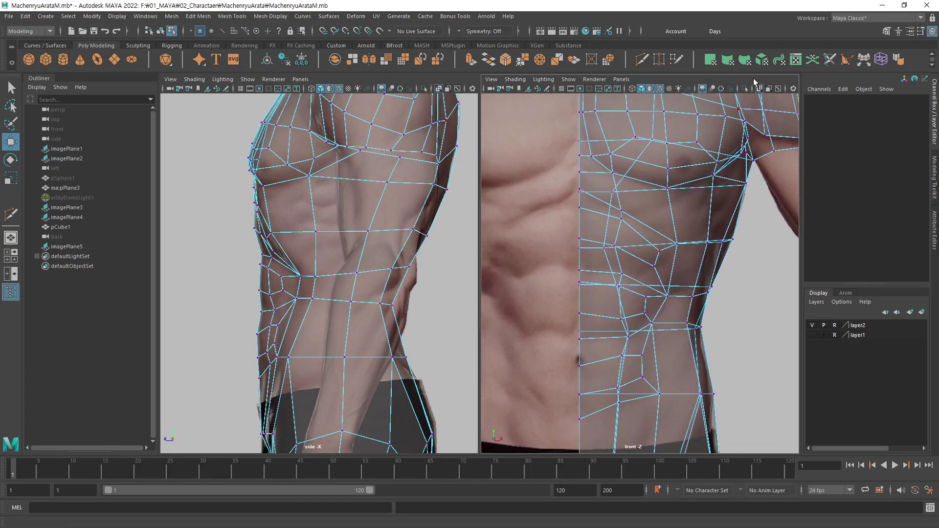
Multi-Cut a vertical edge down the chest near the centre line.
left_click(759, 88)
middle_click_drag(602, 207, 596, 279, "alt")
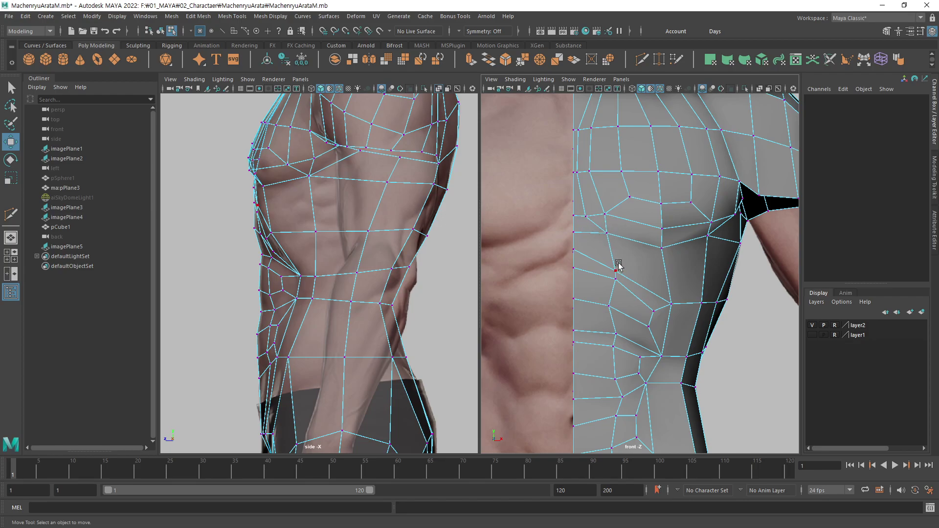
right_click_drag(600, 242, 696, 192, "alt")
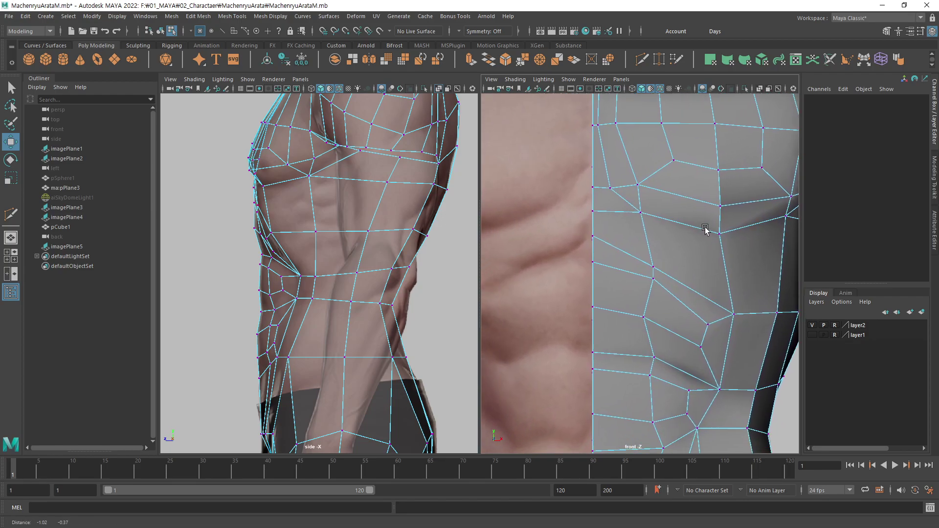
left_click(641, 59)
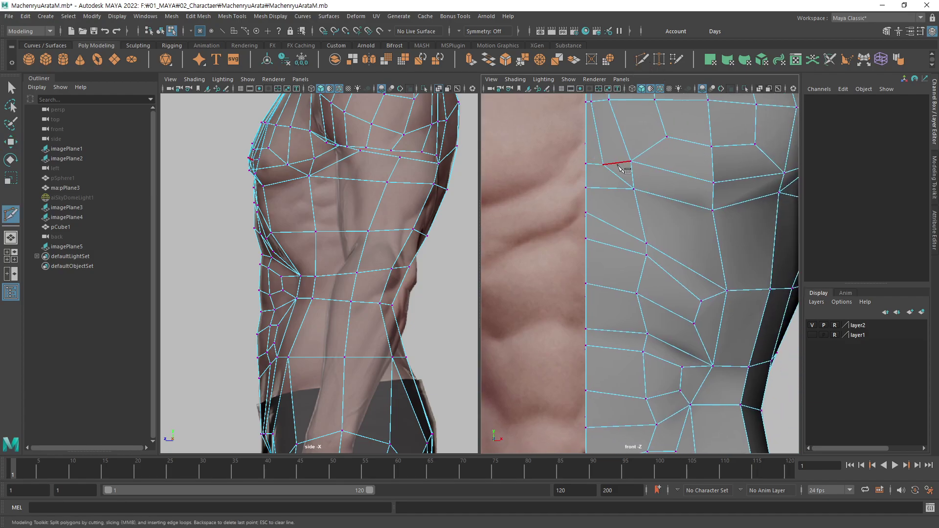
left_click(603, 165)
left_click(603, 189)
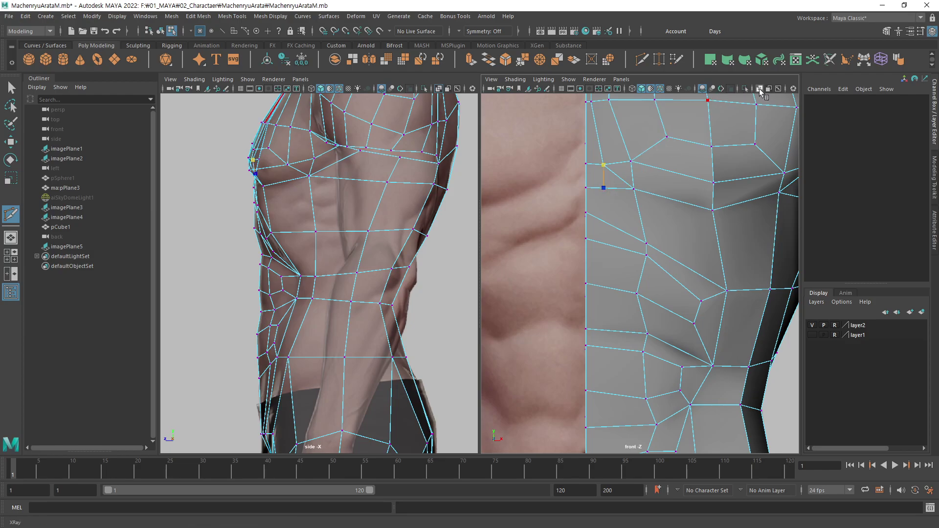
key("alt+x")
left_click(604, 221)
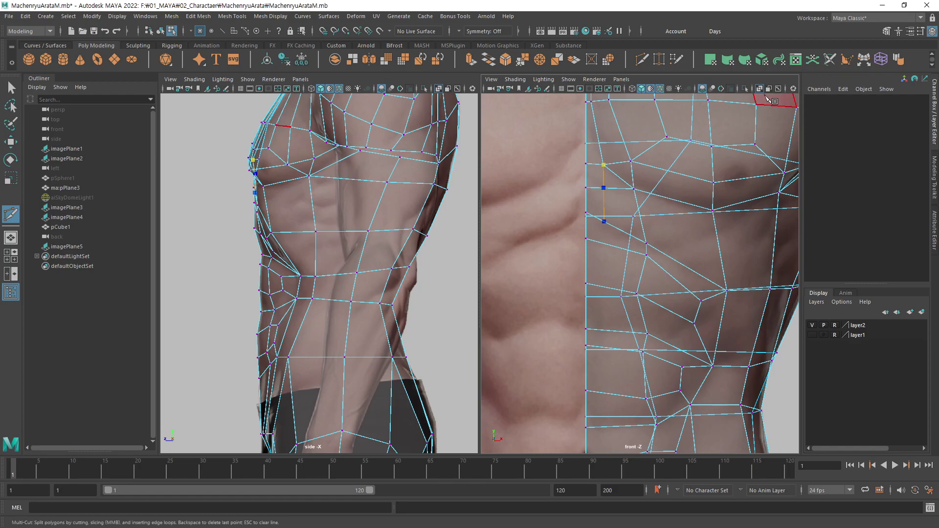
left_click(760, 89)
left_click(606, 247)
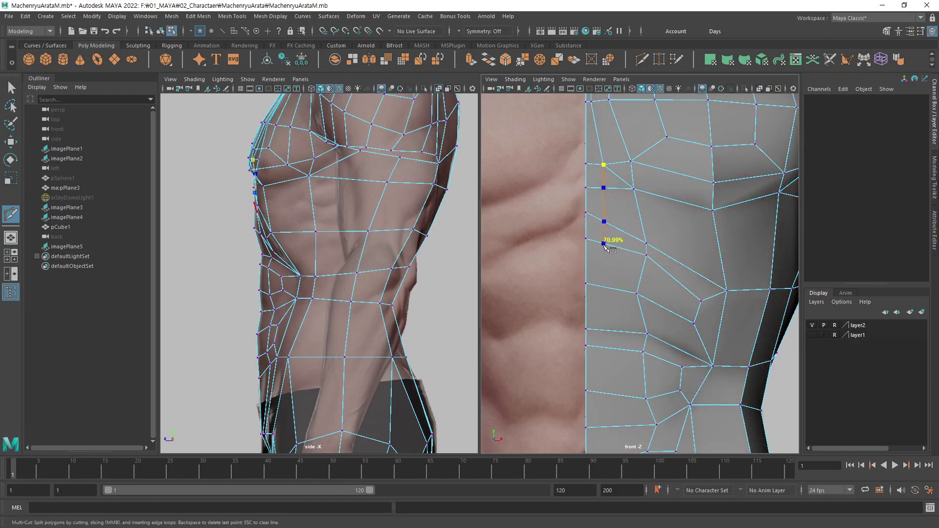
key("Return")
Extend a second vertical cut down to the waist edge, then return to the Move tool.
middle_click_drag(622, 388, 621, 162, "alt")
middle_click_drag(601, 302, 609, 185, "alt")
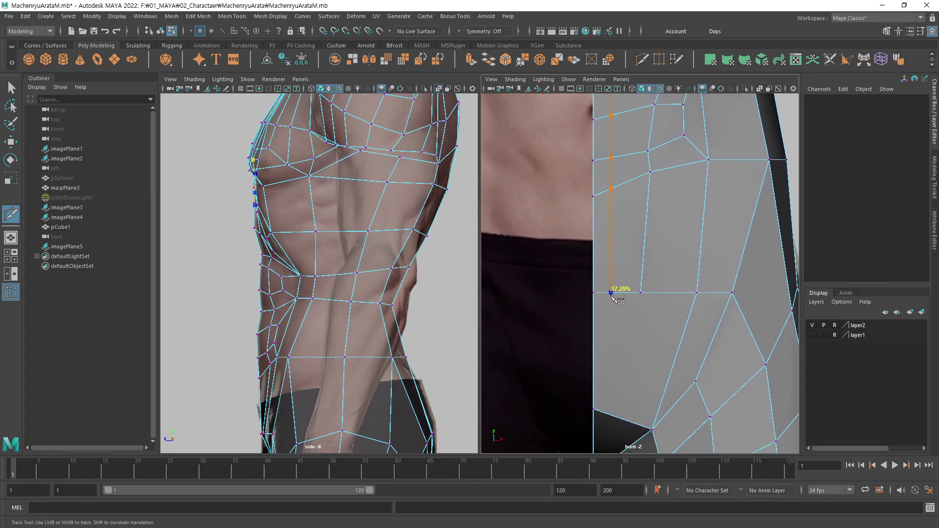
left_click(611, 293)
key("Return")
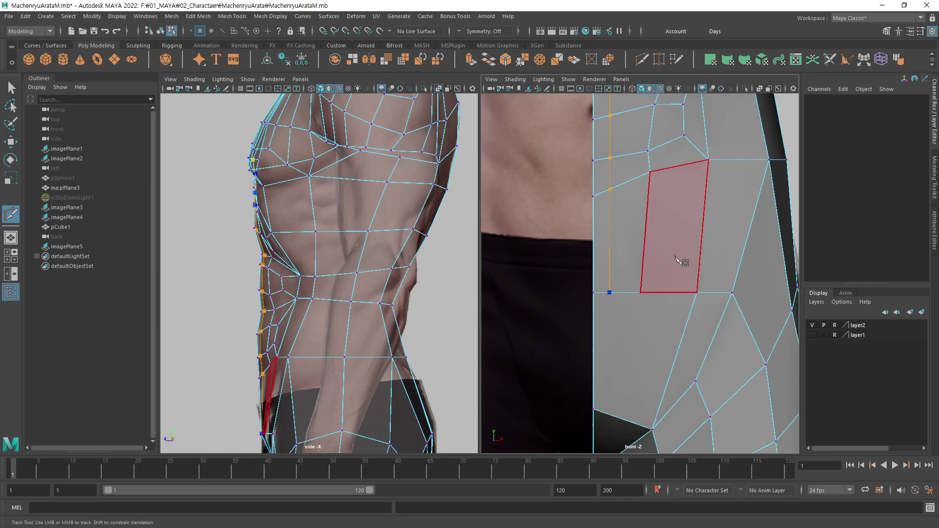
middle_click_drag(670, 147, 631, 256, "alt")
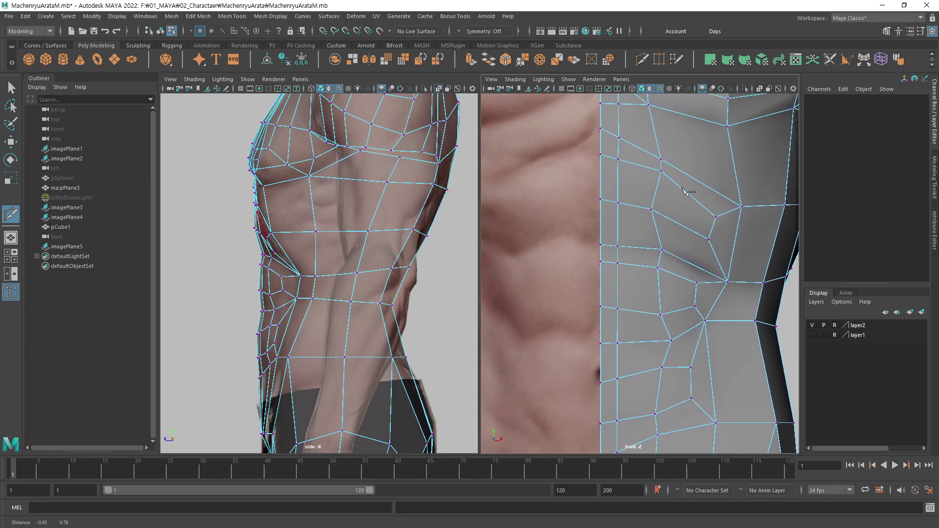
scroll(631, 257, "up", 2)
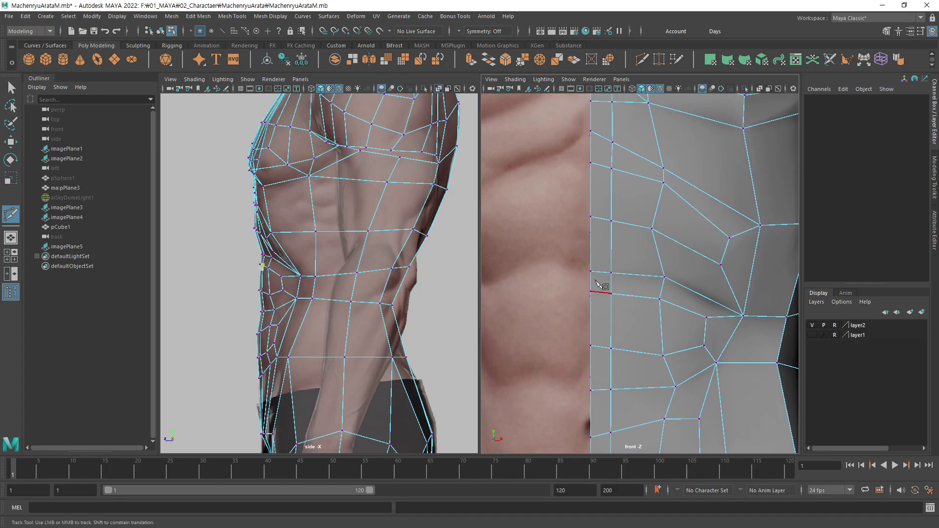
key("w")
scroll(671, 292, "down", 3)
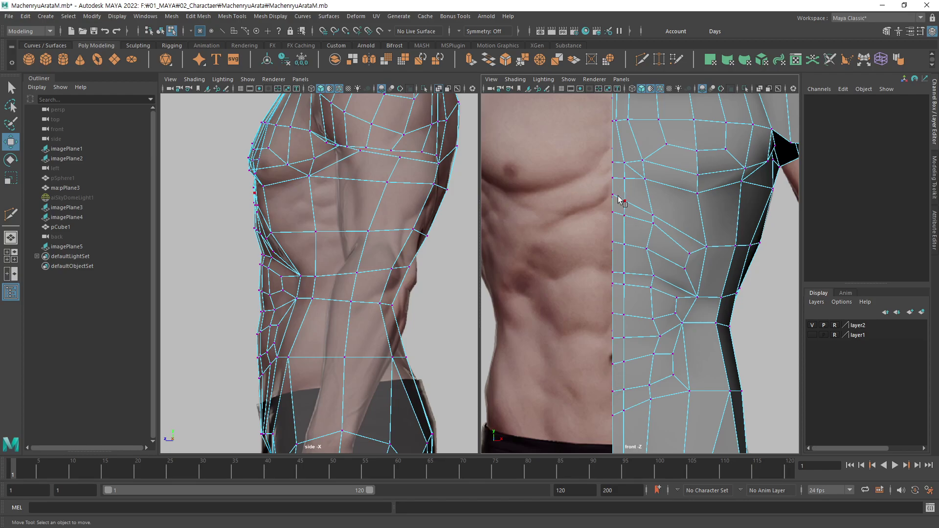
Turn on X-Ray and raise the upper abdomen centre-line vertices to match the abs.
left_click(759, 89)
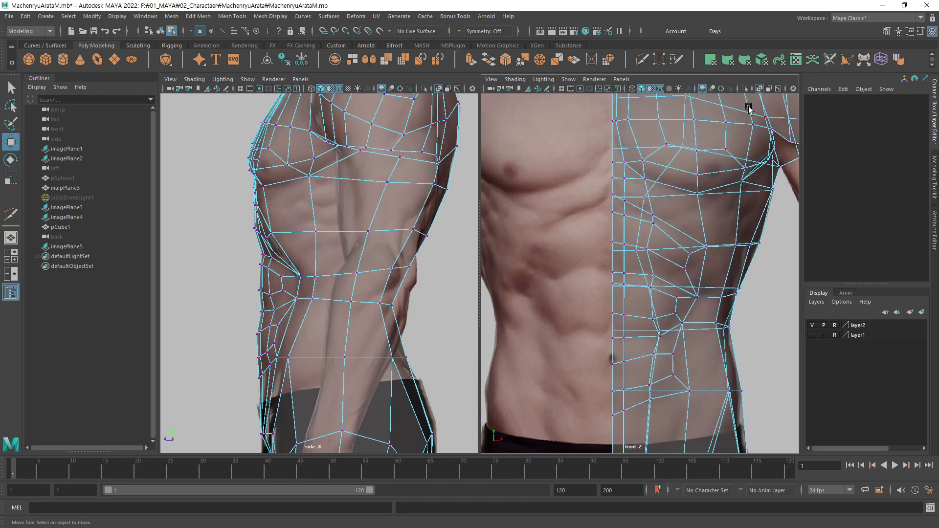
scroll(651, 220, "up", 1)
scroll(733, 210, "up", 2)
scroll(631, 195, "up", 1)
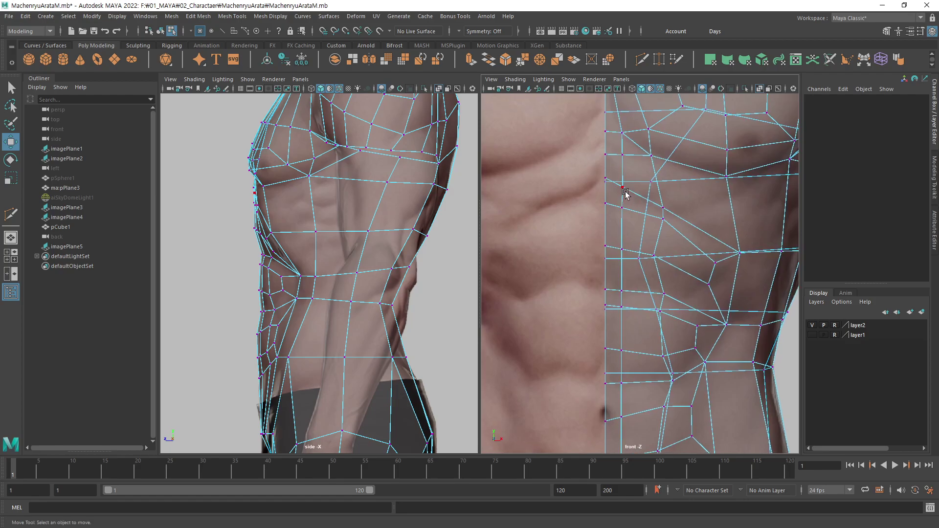
left_click(625, 193)
left_click_drag(624, 169, 623, 176)
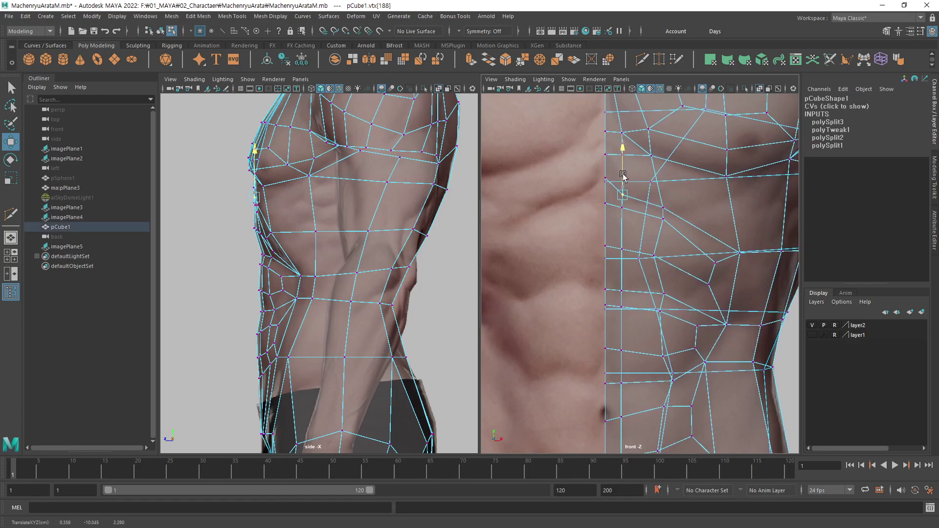
left_click(605, 178)
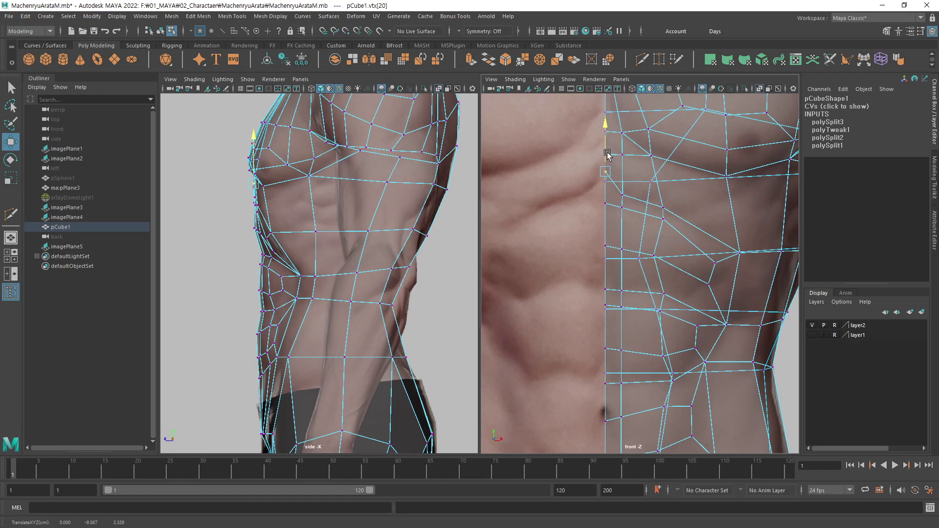
left_click(622, 191)
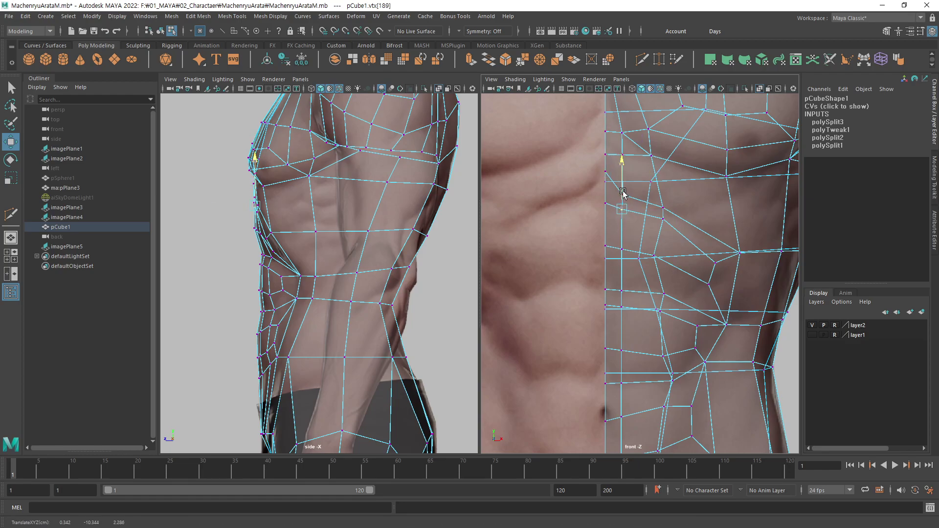
left_click(605, 177)
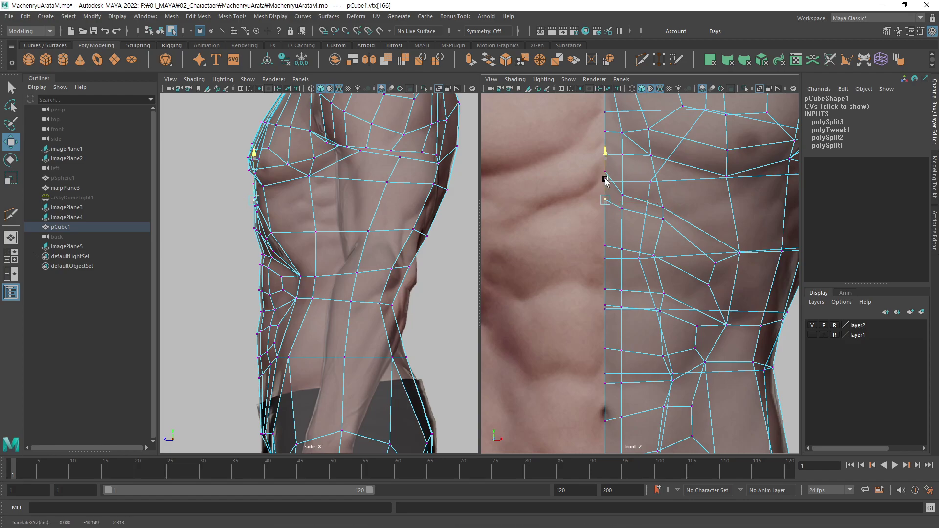
middle_click_drag(606, 177, 599, 175, "alt")
Move the mid-abdomen centre-line vertices up to follow the abdominal divisions.
left_click(599, 173)
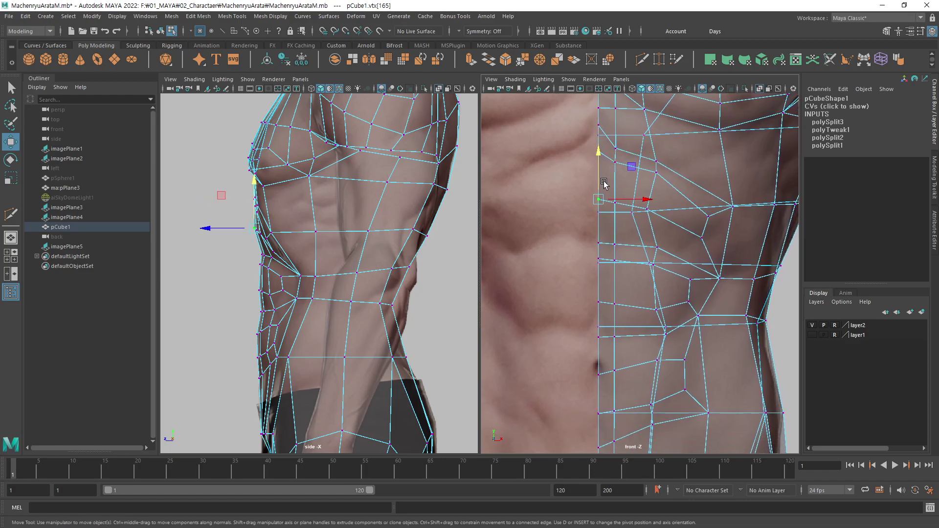
left_click(598, 194)
left_click(599, 243)
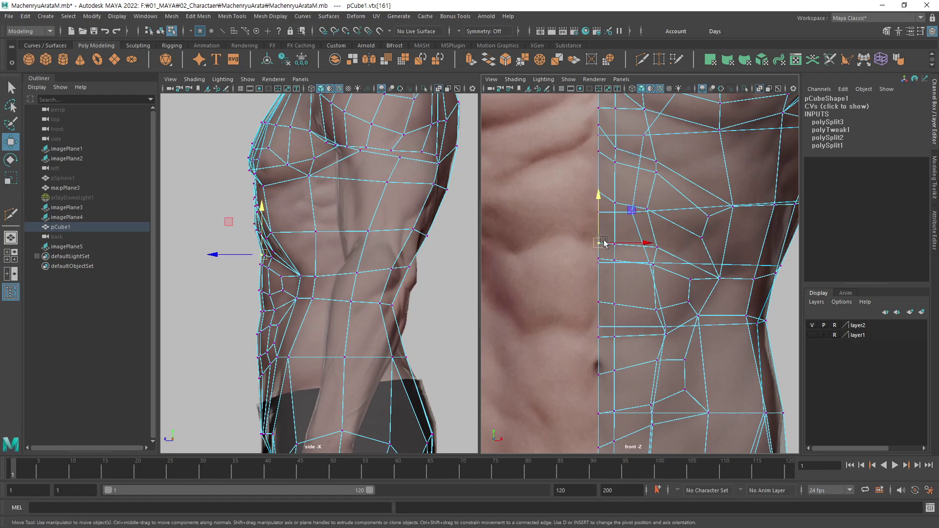
left_click_drag(603, 243, 601, 207)
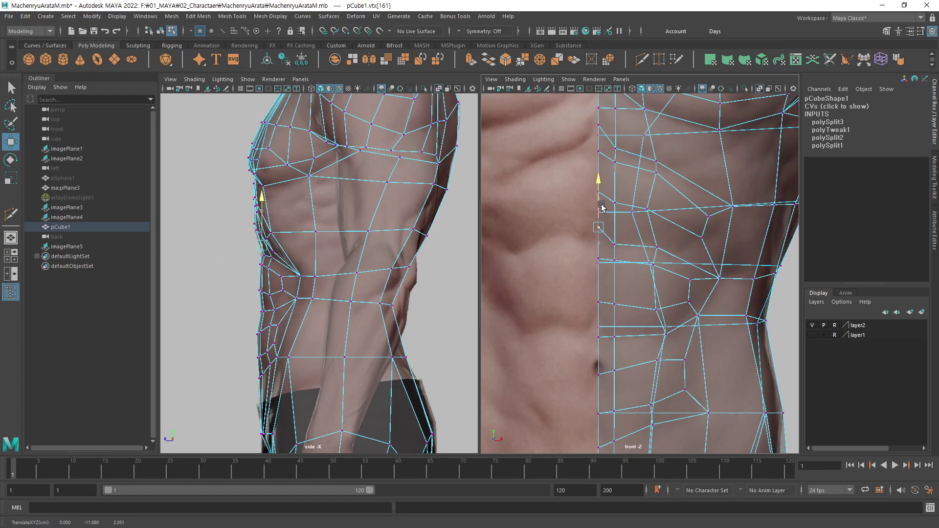
left_click(615, 244)
left_click(653, 265)
left_click_drag(652, 265, 650, 250)
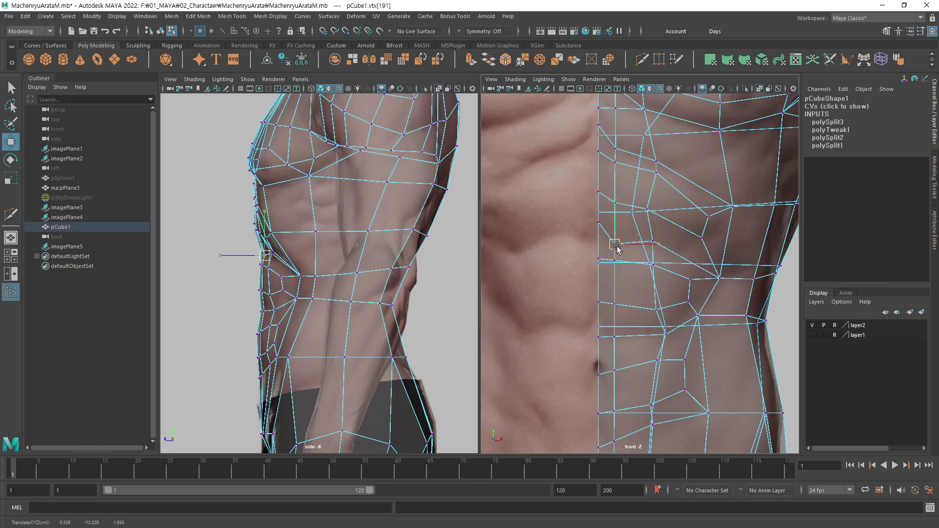
Adjust the lower-abdomen centre-line and neighbouring vertices to the reference.
left_click_drag(609, 240, 625, 285)
mouse_move(624, 285)
middle_mouse_down("alt")
mouse_move(646, 235)
mouse_move(643, 197)
middle_mouse_up("alt")
left_click(619, 186)
left_click_drag(618, 184, 617, 154)
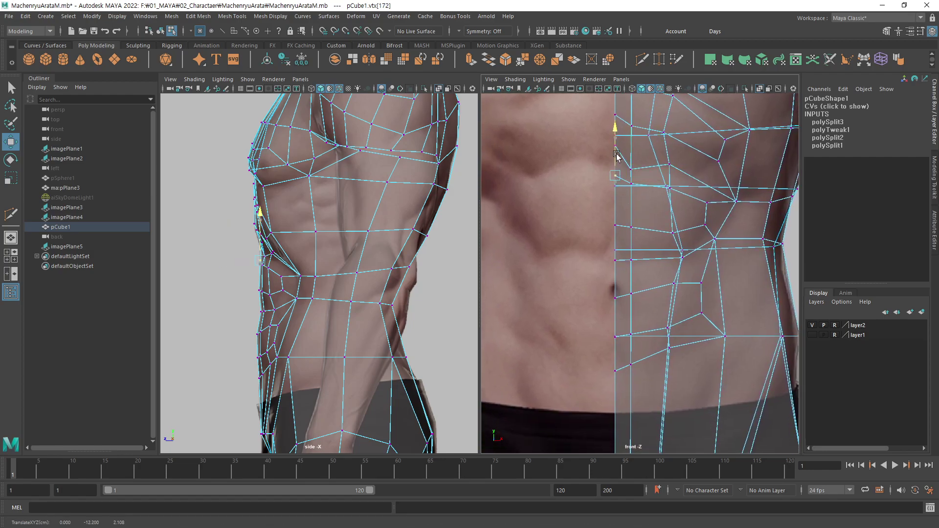
middle_click_drag(617, 154, 611, 129, "alt")
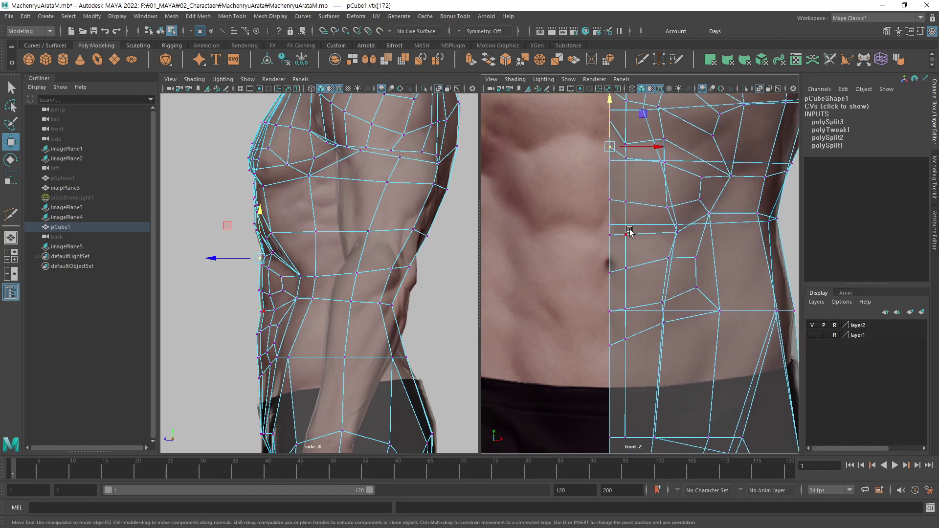
left_click(627, 202)
mouse_move(629, 209)
left_mouse_down()
mouse_move(627, 198)
mouse_move(611, 204)
left_mouse_up()
Fit the navel and waist centre-line vertices onto the abs in the reference.
left_click(610, 233)
left_click(667, 210)
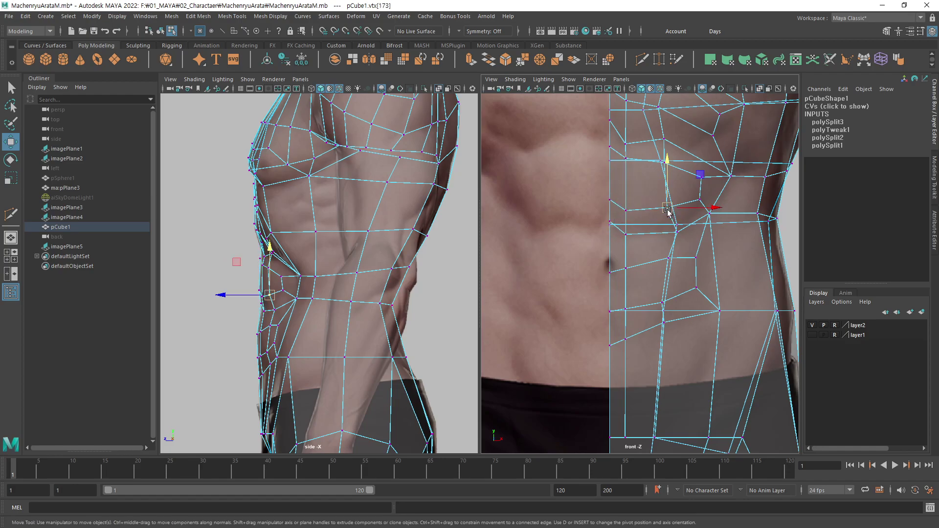
left_click_drag(667, 209, 667, 211)
middle_click_drag(660, 282, 643, 226, "alt")
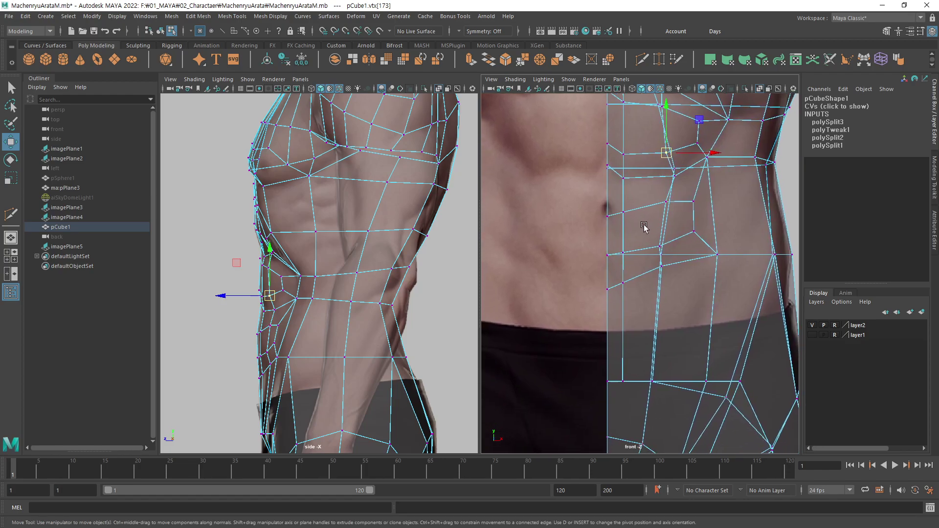
left_click(606, 220)
left_click_drag(607, 195, 607, 192)
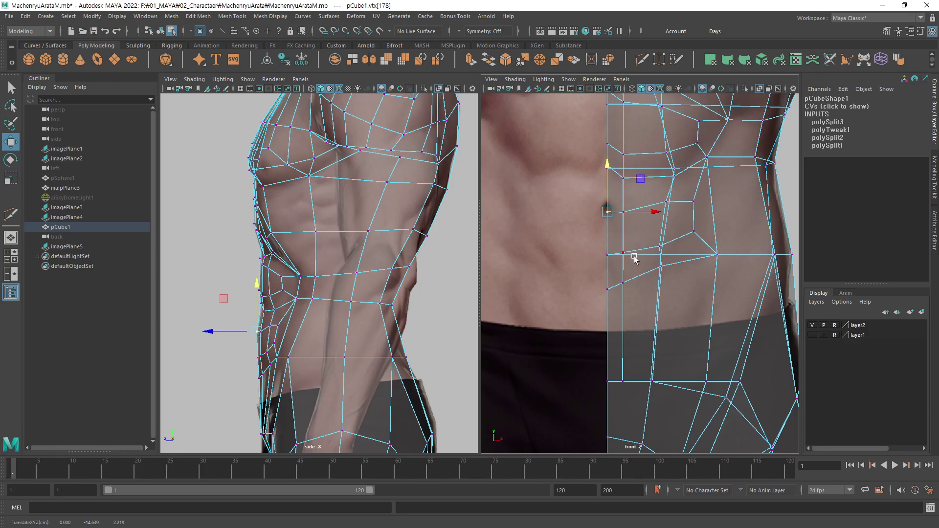
left_click(608, 256)
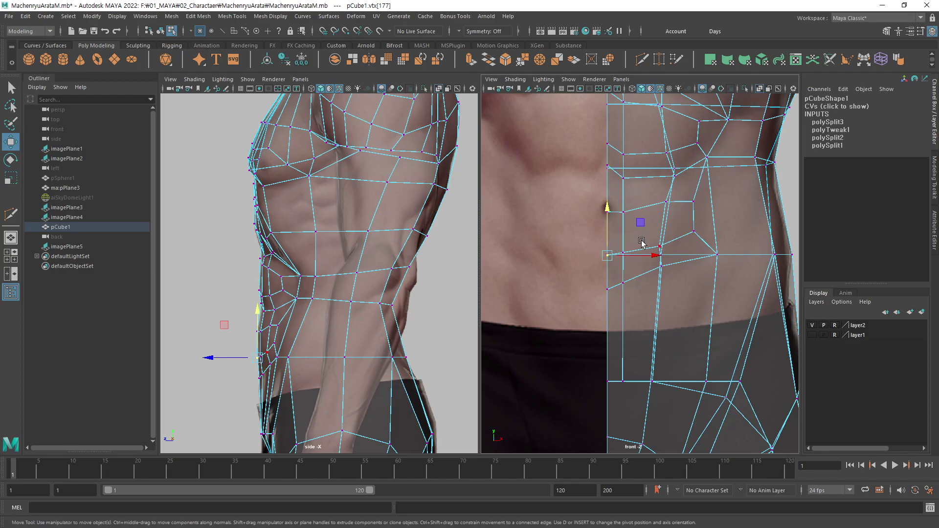
left_click(623, 255)
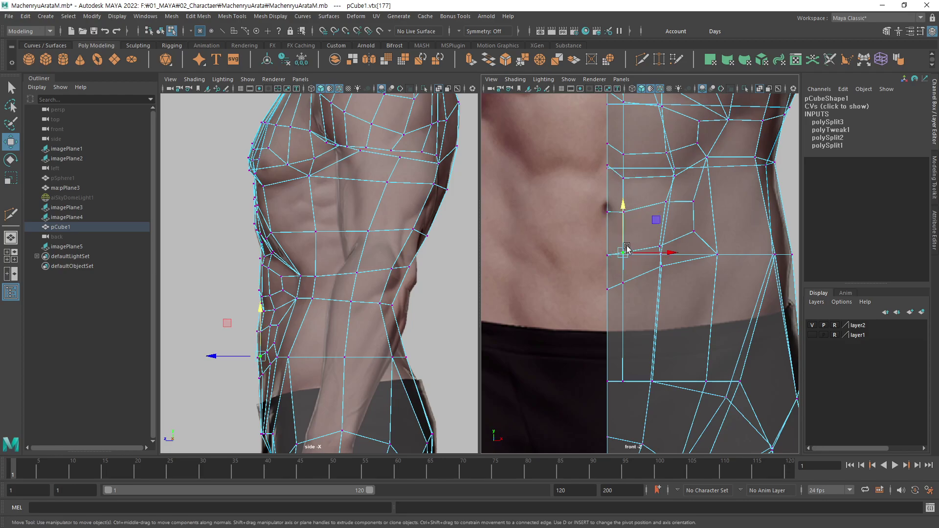
left_click(622, 289)
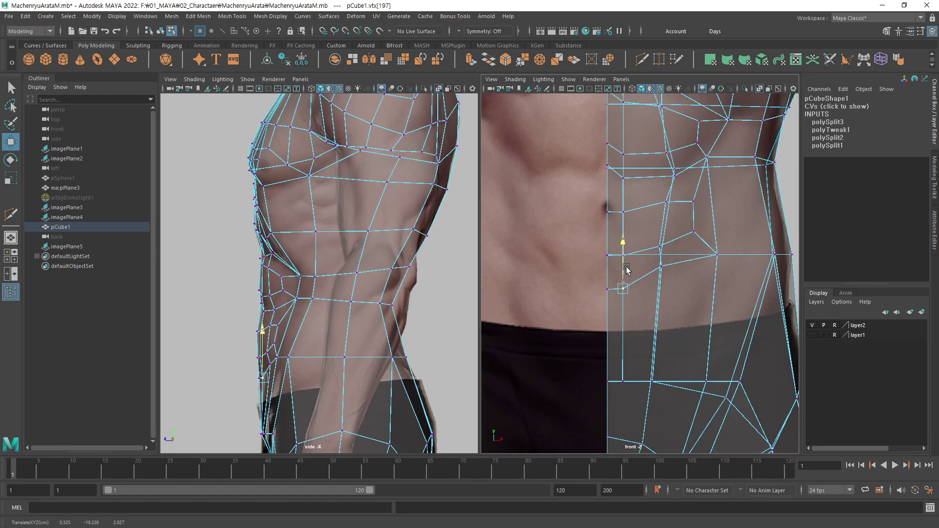
left_click_drag(625, 270, 625, 271)
Turn X-Ray off and switch to edge selection mode.
middle_click_drag(678, 198, 664, 277, "alt")
mouse_move(664, 264)
right_mouse_down("alt")
mouse_move(664, 277)
mouse_move(664, 264)
right_mouse_up("alt")
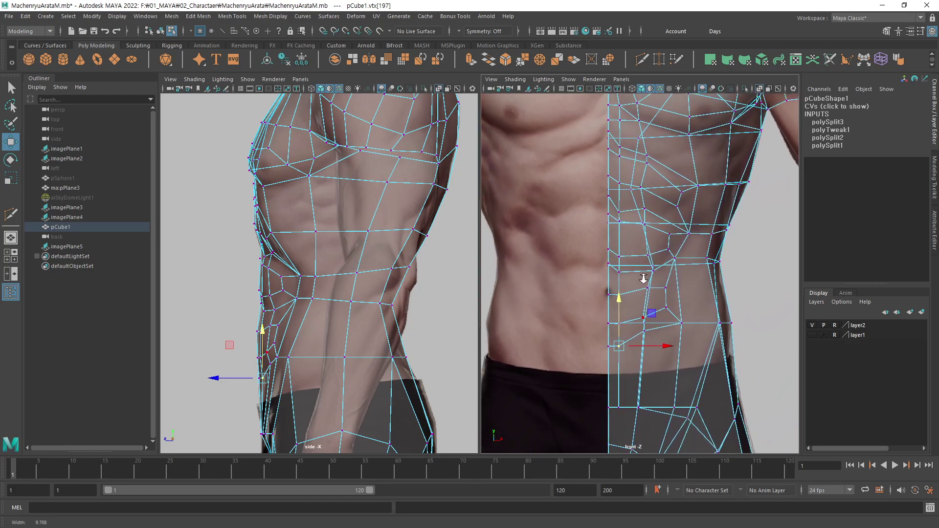
left_click(759, 89)
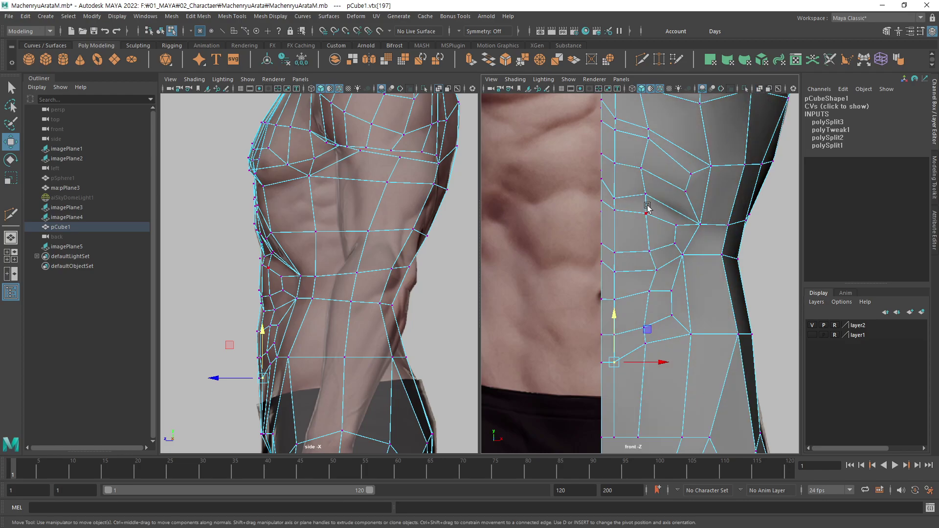
mouse_move(650, 209)
middle_mouse_down("alt")
mouse_move(624, 262)
mouse_move(603, 273)
middle_mouse_up("alt")
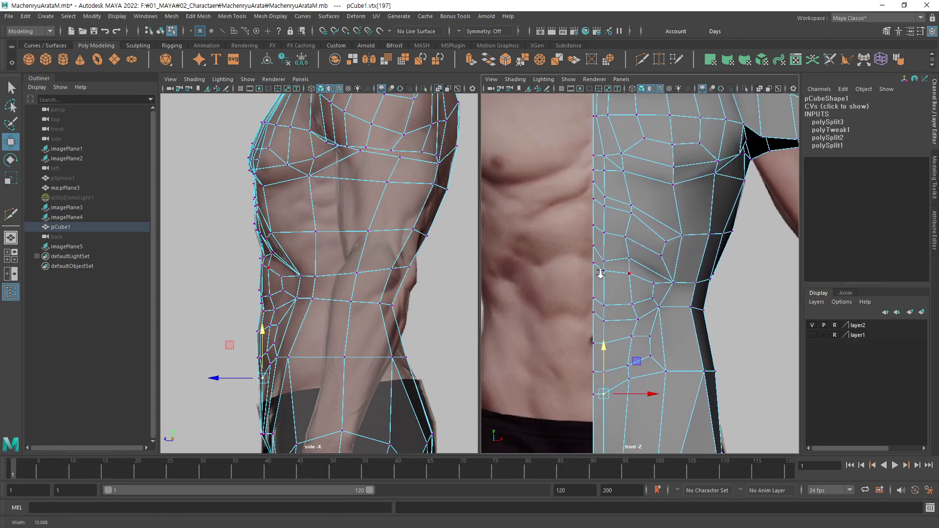
key("F10")
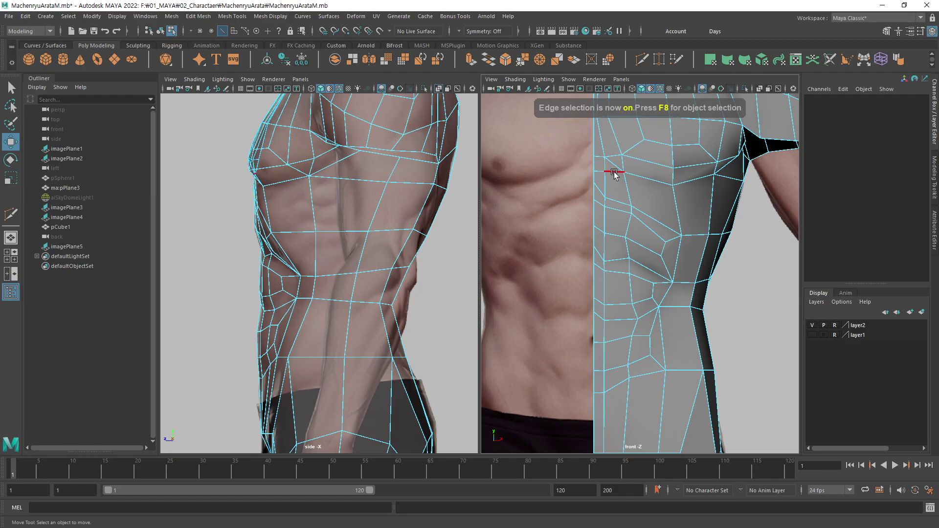
Select edges on the chest centre line, shoulder and waist side, then deselect.
left_click(608, 185)
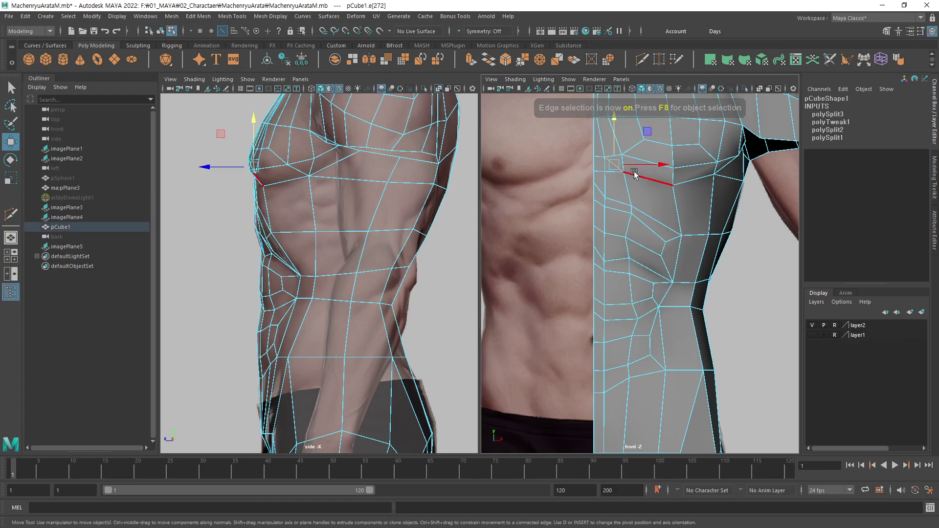
left_click(645, 162)
key("q")
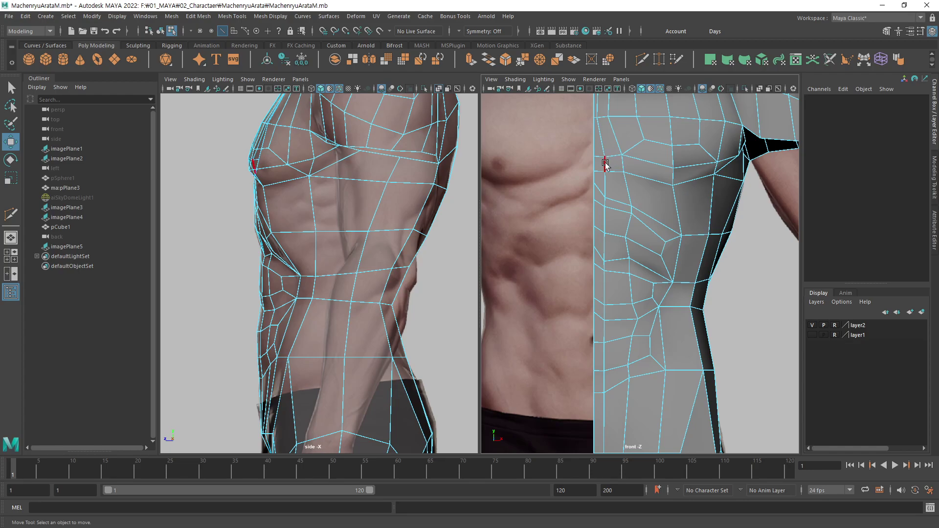
left_click(605, 164)
middle_click_drag(609, 412, 590, 330, "alt")
scroll(598, 313, "down", 3)
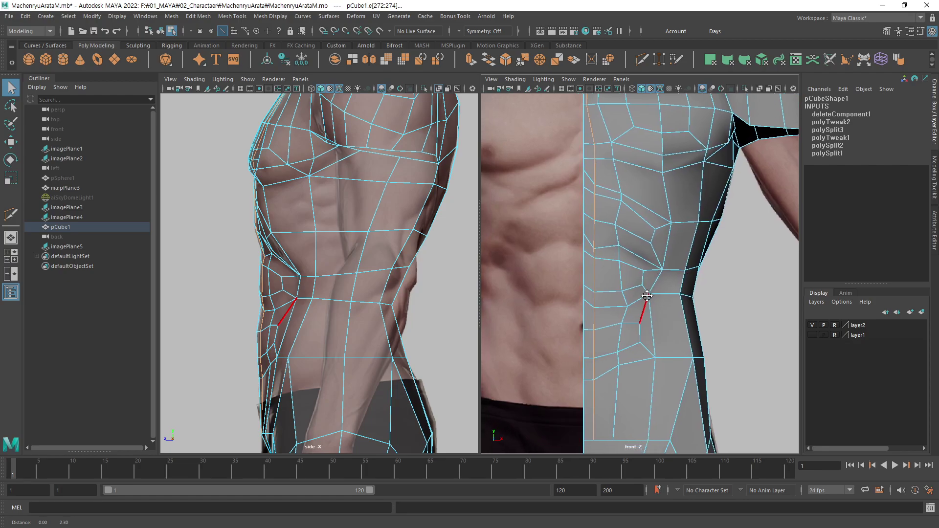
scroll(629, 299, "down", 2)
middle_click_drag(663, 270, 638, 422, "alt")
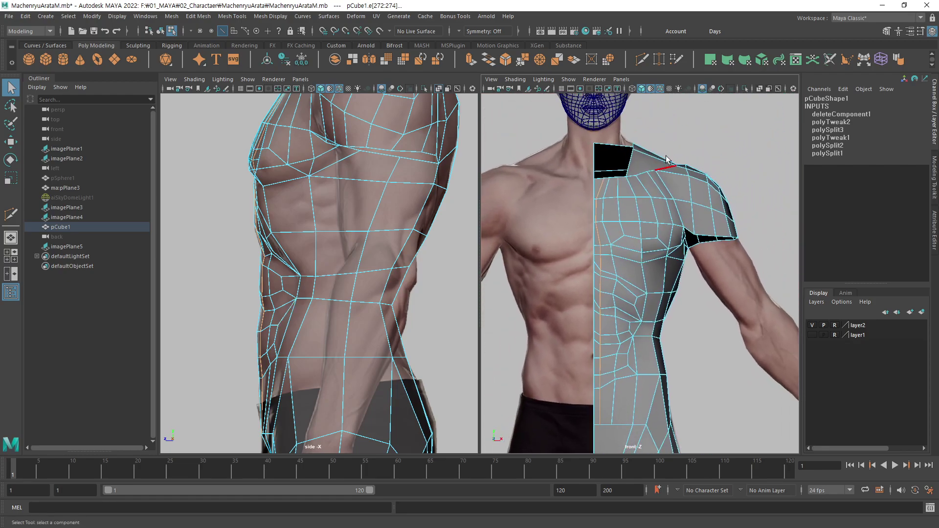
left_click_drag(682, 137, 554, 242)
right_click_drag(685, 293, 752, 295, "alt")
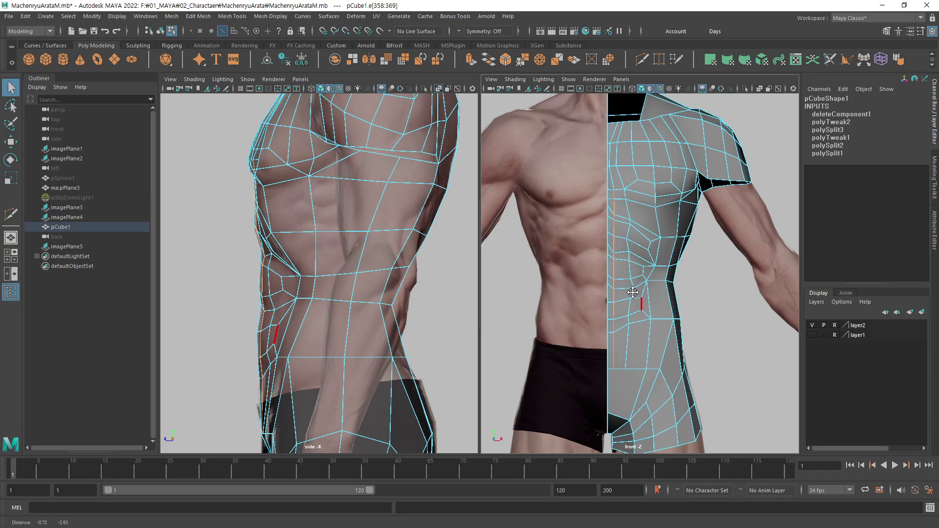
middle_click_drag(713, 274, 723, 275, "alt")
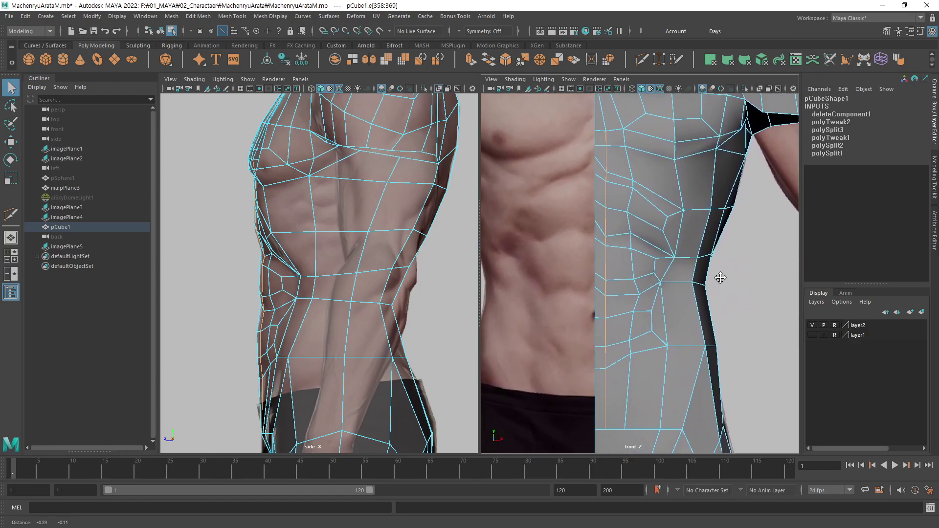
left_click(723, 276)
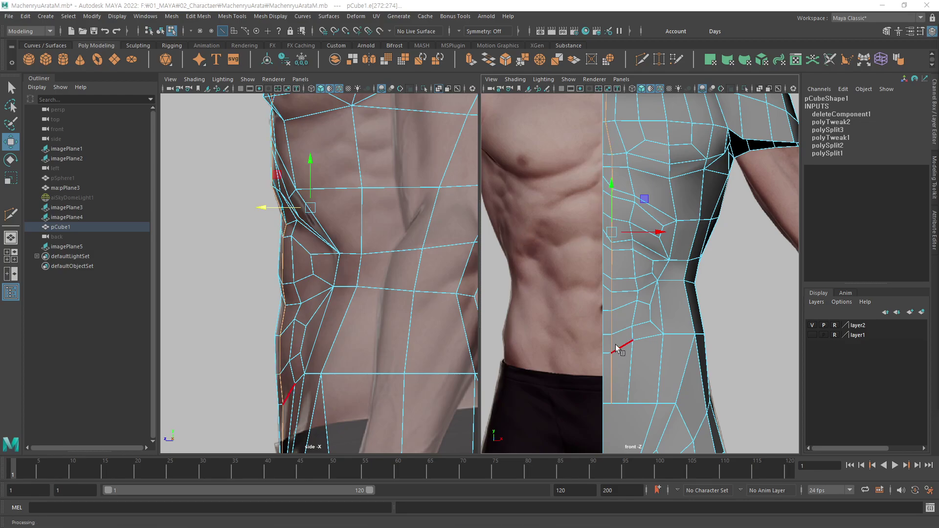
Switch to vertex mode and push the upper abdomen centre-line vertices onto the belly outline.
left_click(612, 175)
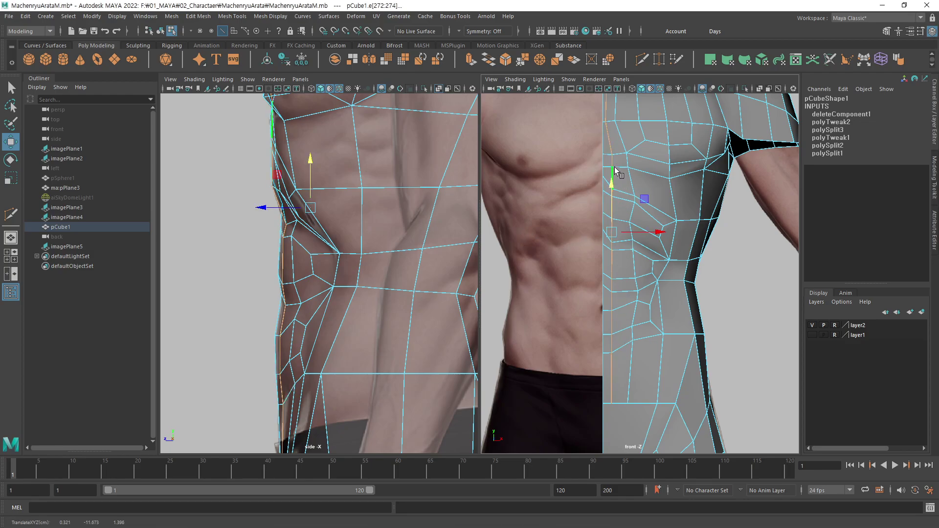
middle_click_drag(394, 333, 353, 234, "alt")
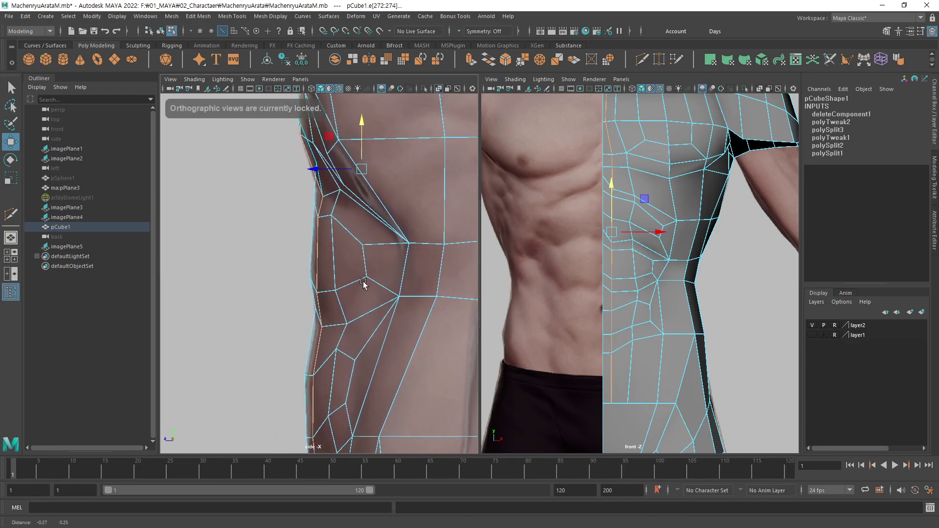
key("F9")
left_click(323, 200)
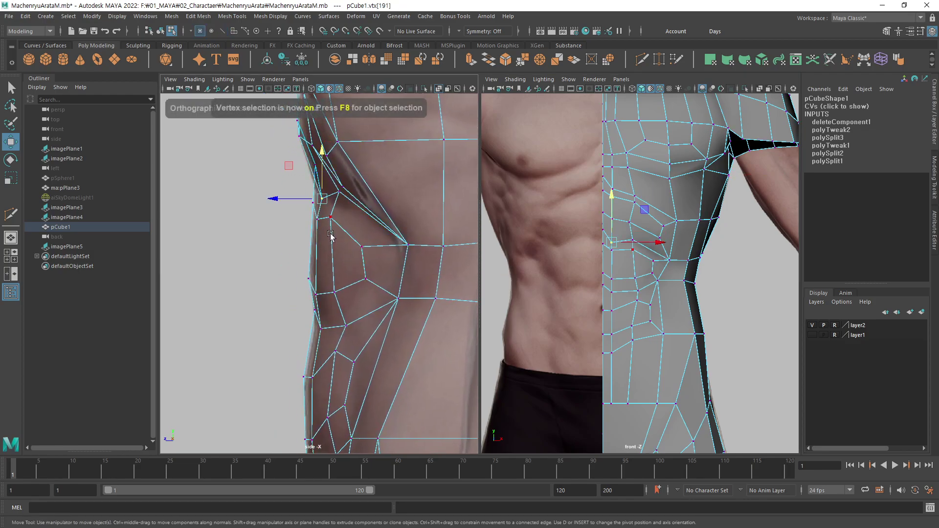
key("q")
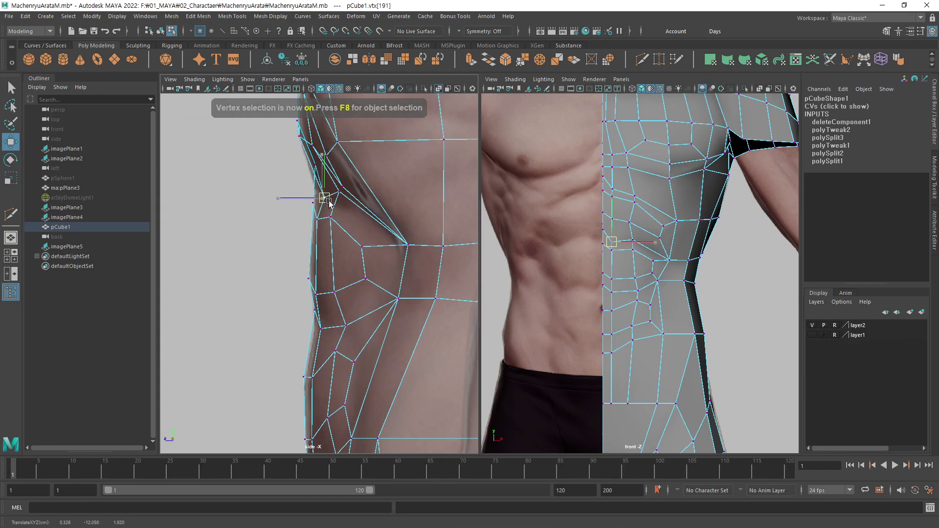
left_click(317, 220)
key("w")
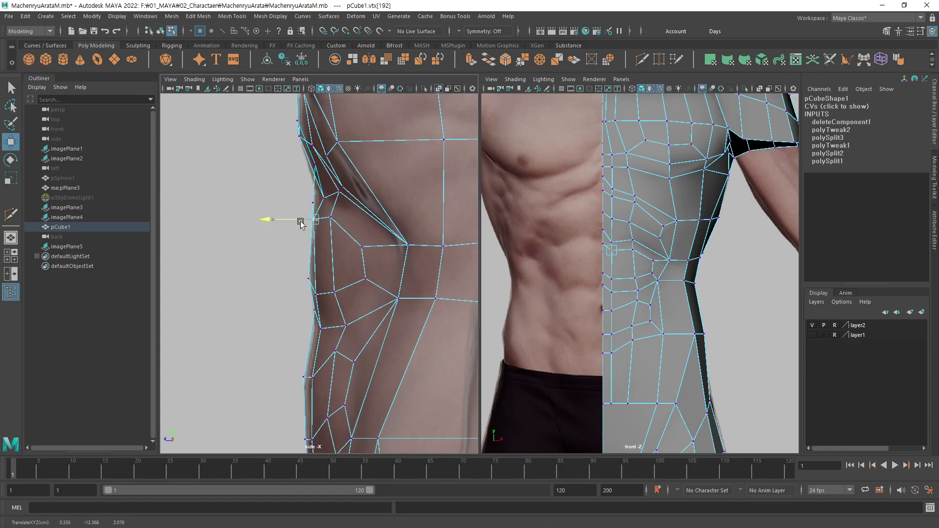
middle_click_drag(299, 217, 350, 195, "alt")
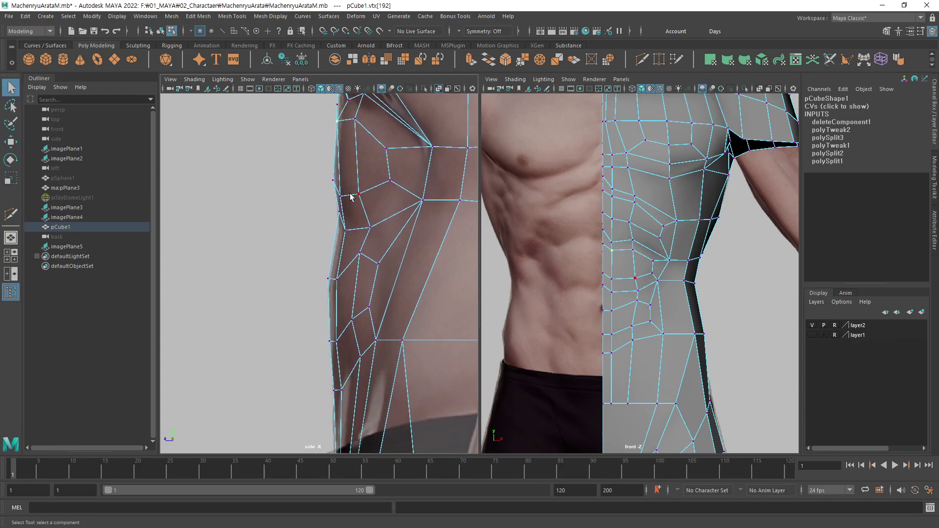
left_click(341, 196)
left_click_drag(326, 196, 320, 197)
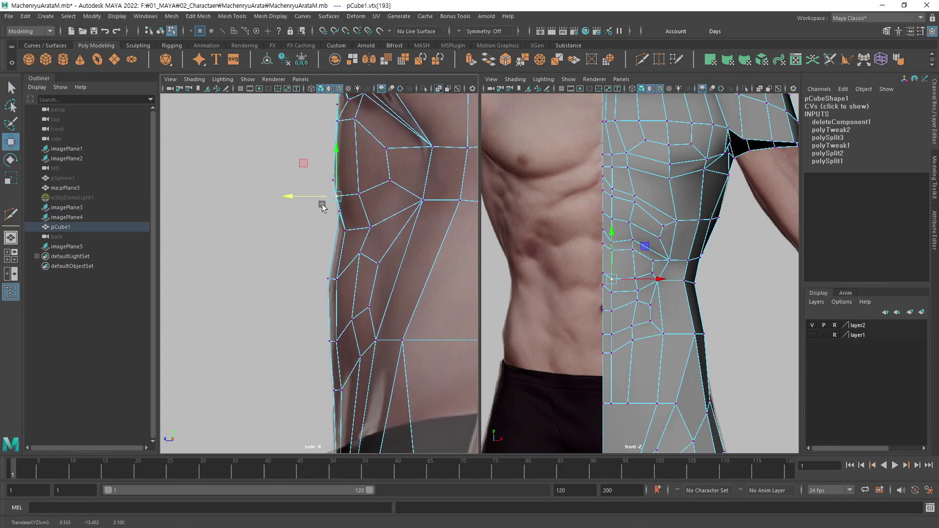
Push the remaining centre-line vertices down to the waist forward onto the belly profile.
key("q")
left_click(345, 230)
key("w")
left_click_drag(313, 230, 307, 230)
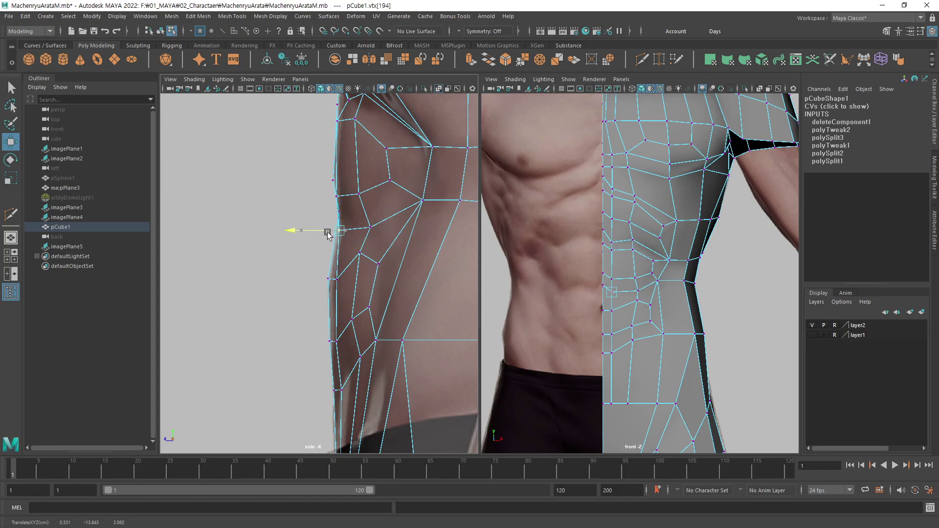
middle_click_drag(364, 268, 375, 213, "alt")
left_click(340, 223)
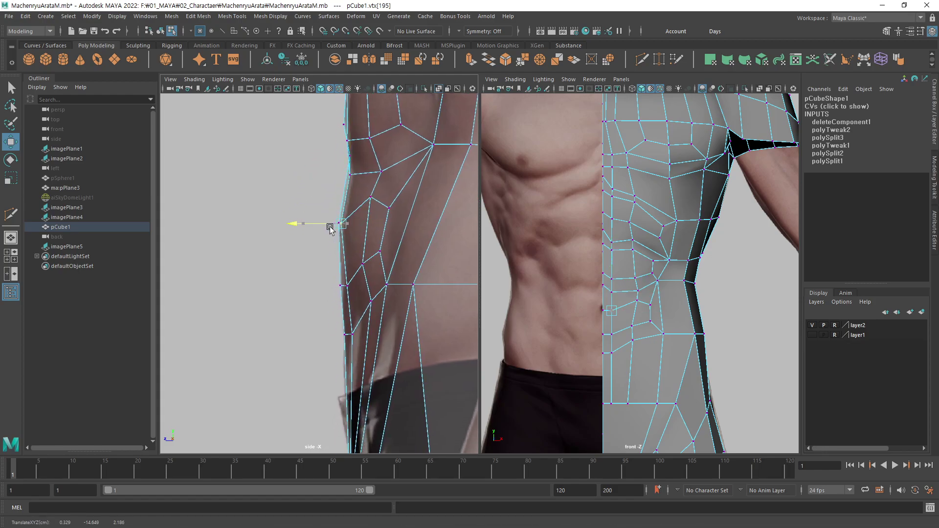
left_click(347, 285)
left_click_drag(313, 285, 307, 285)
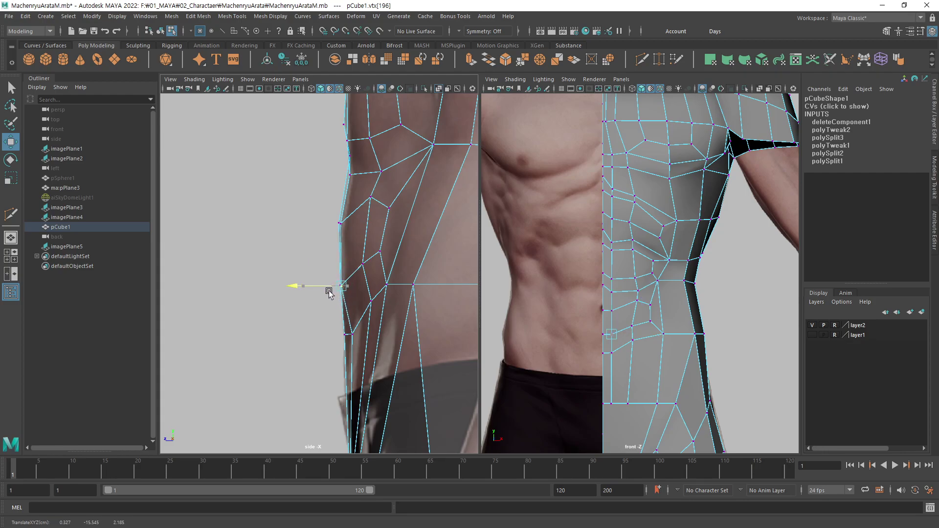
middle_click_drag(359, 313, 364, 250, "alt")
left_click(357, 270)
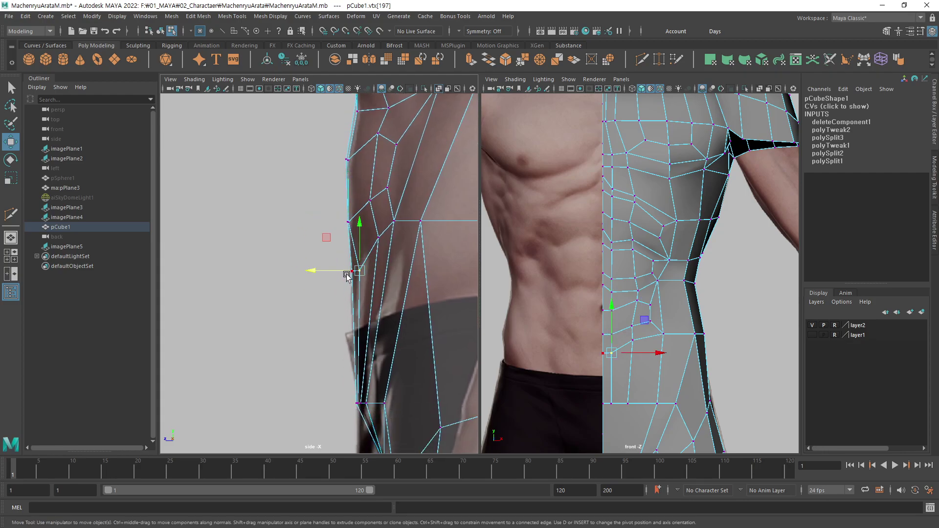
left_click_drag(351, 272, 344, 275)
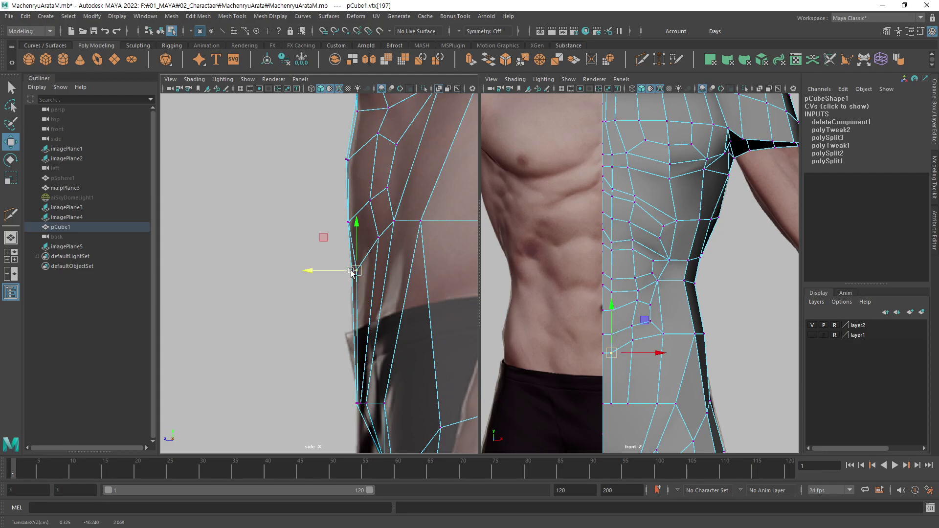
middle_click_drag(597, 157, 597, 226, "alt")
scroll(593, 193, "up", 3)
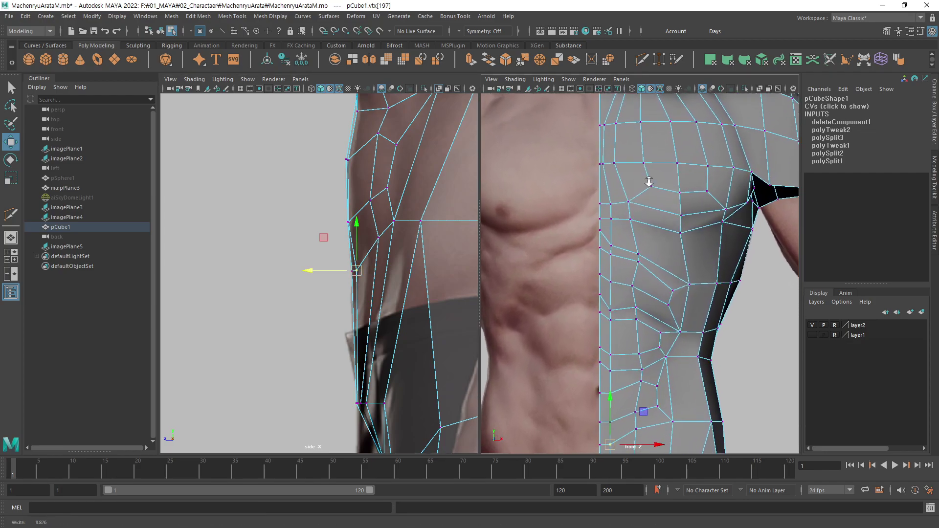
Pull the chest centre-line vertices onto the side profile, undoing a stray sideways move.
key("q")
key("w")
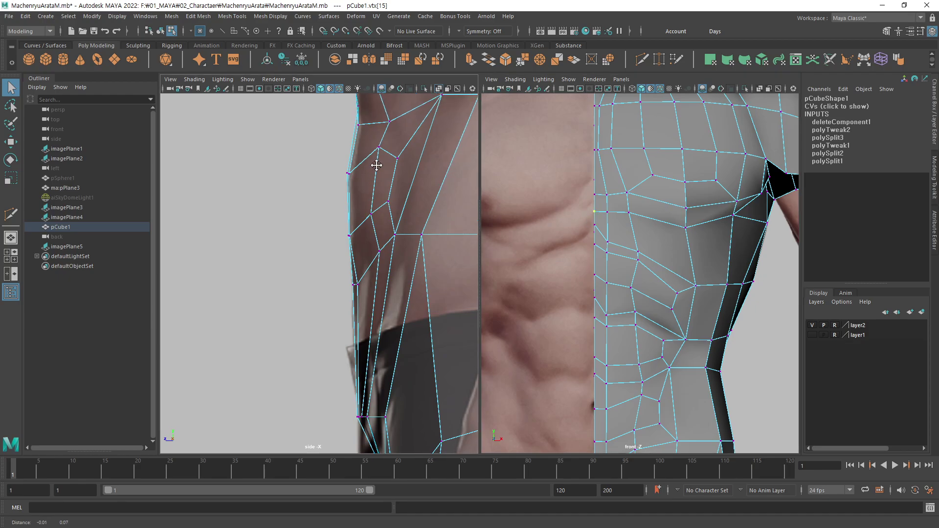
mouse_move(392, 112)
middle_mouse_down("alt")
mouse_move(384, 245)
mouse_move(422, 251)
middle_mouse_up("alt")
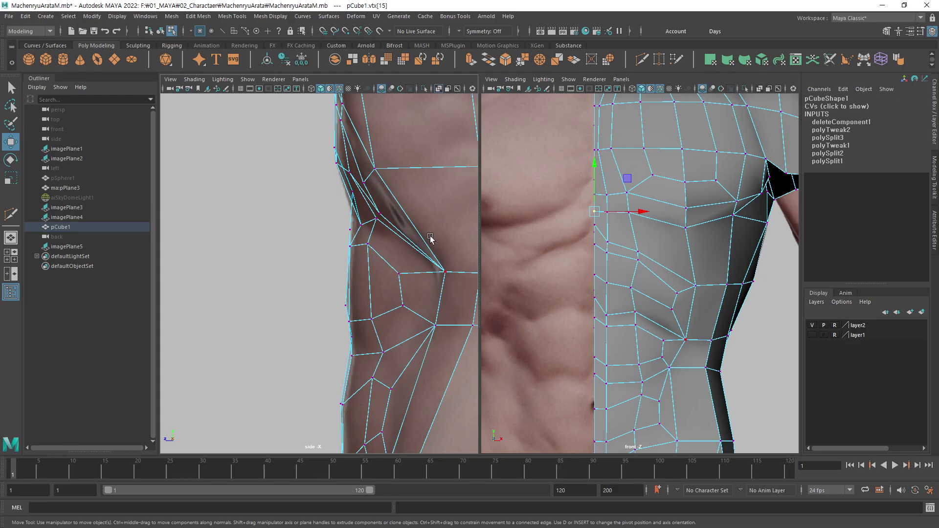
middle_click_drag(620, 226, 623, 215, "alt")
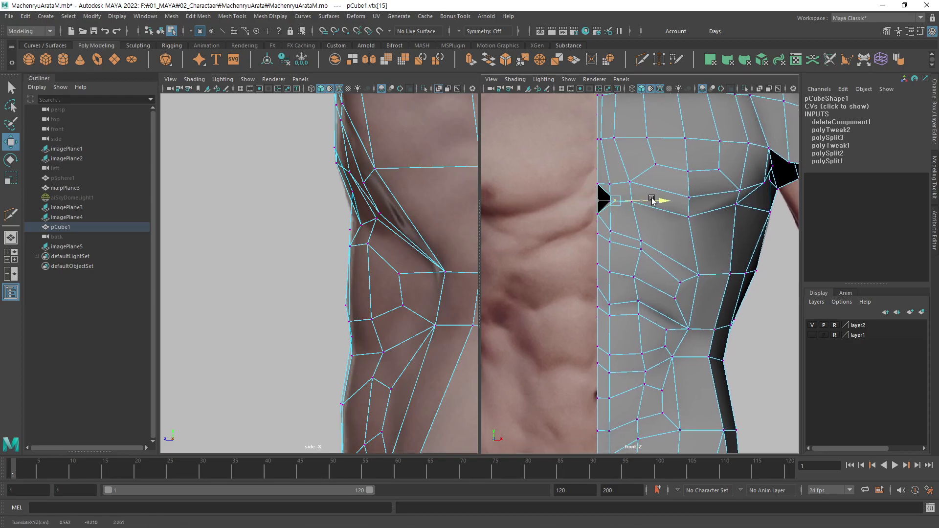
left_click_drag(641, 201, 647, 201)
key("ctrl+z")
mouse_move(452, 307)
middle_mouse_down("alt")
mouse_move(398, 310)
mouse_move(403, 335)
middle_mouse_up("alt")
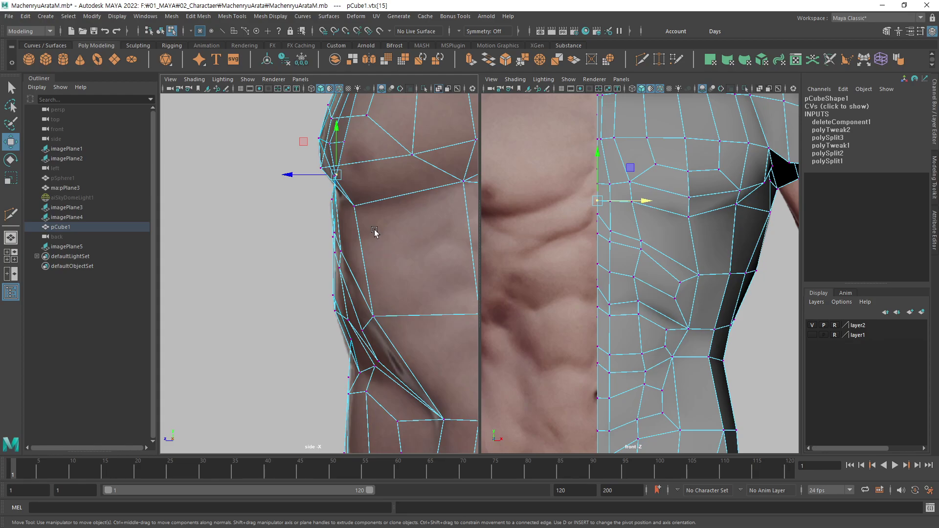
middle_click_drag(373, 235, 327, 250, "alt")
key("q")
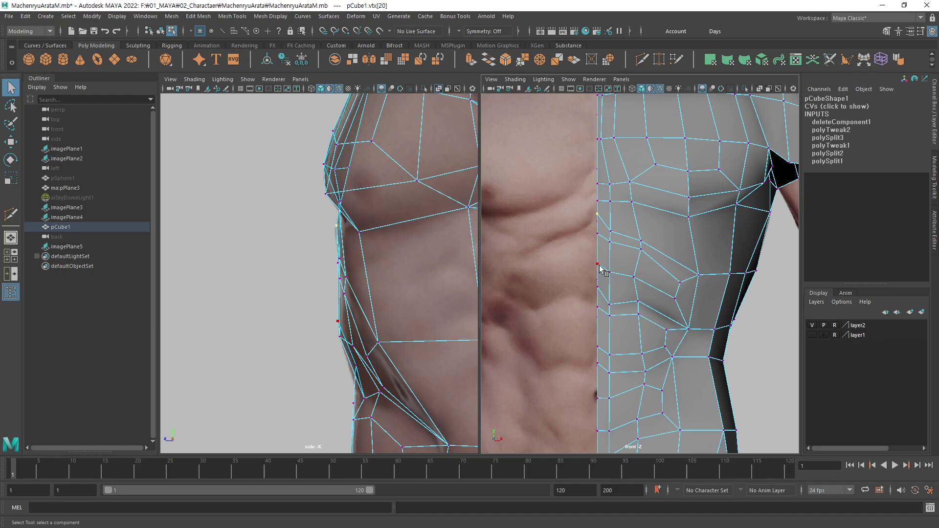
middle_click_drag(366, 402, 378, 280, "alt")
key("w")
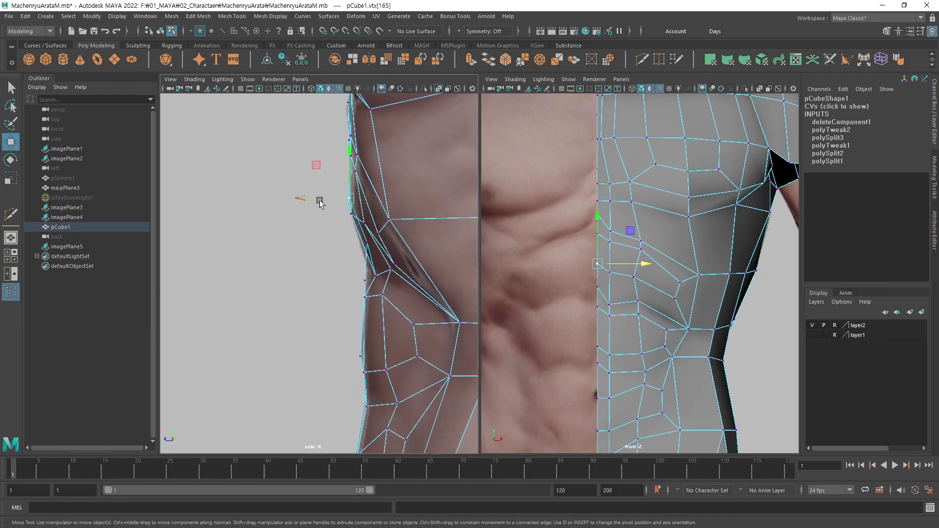
left_click_drag(322, 201, 325, 201)
Push the abdominal centre-line vertices forward onto the side reference's belly outline.
middle_click_drag(581, 240, 572, 198, "alt")
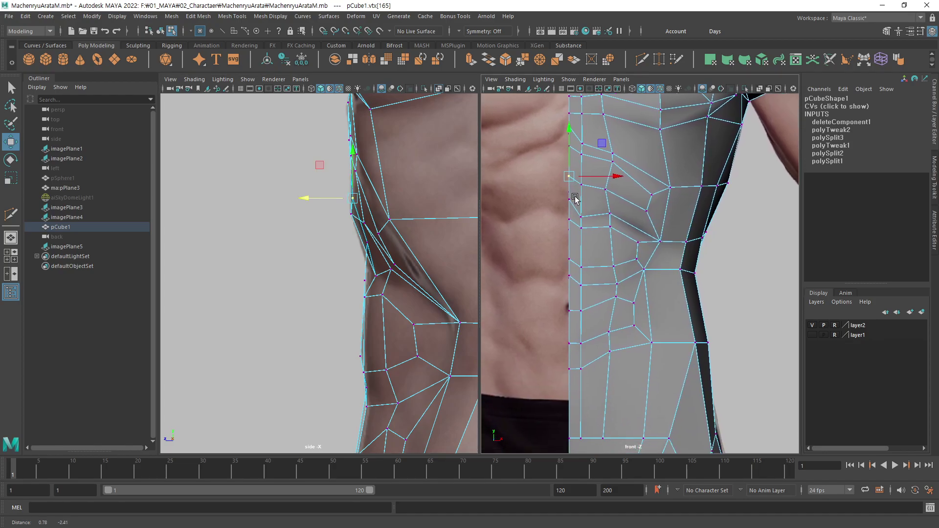
key("q")
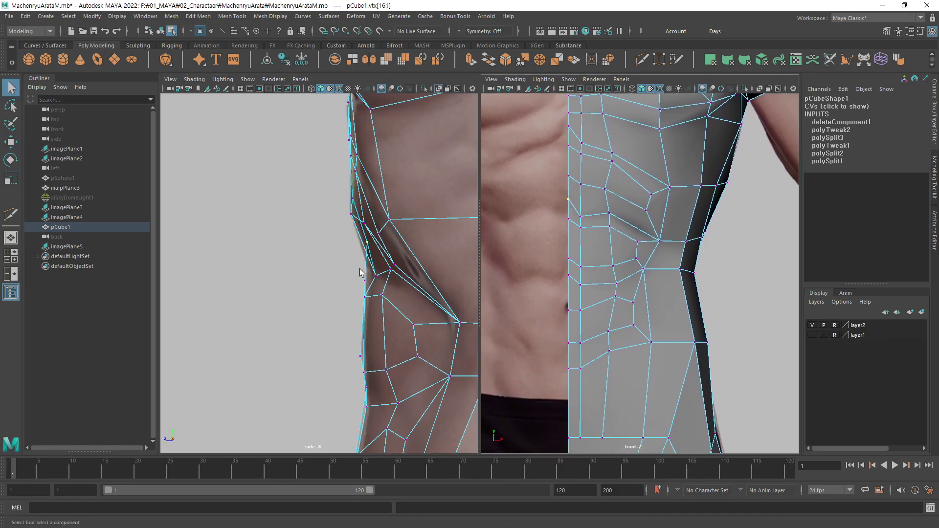
left_click(377, 284)
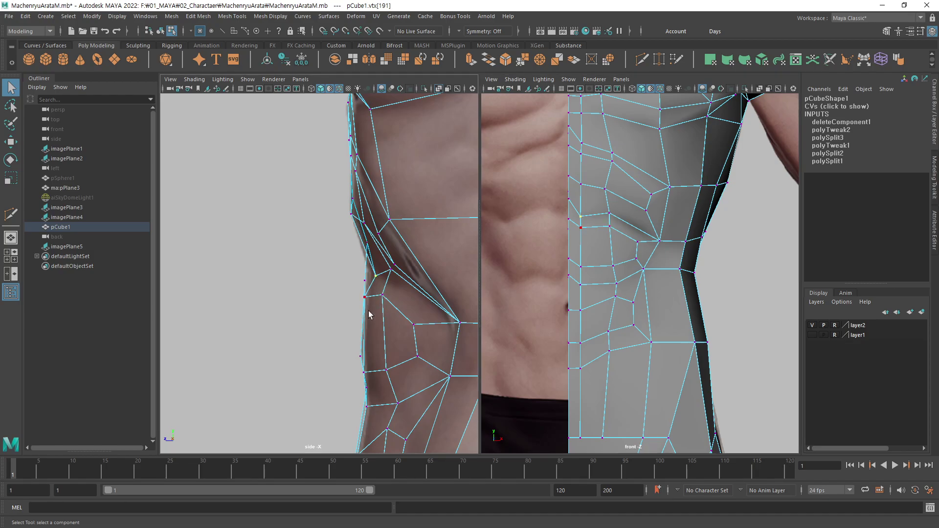
key("w")
left_click_drag(358, 277, 355, 286)
key("q")
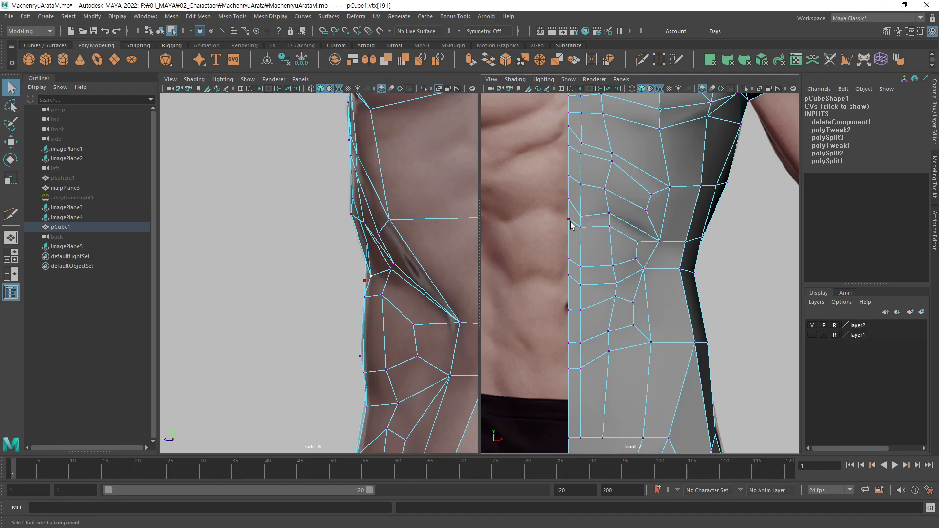
key("w")
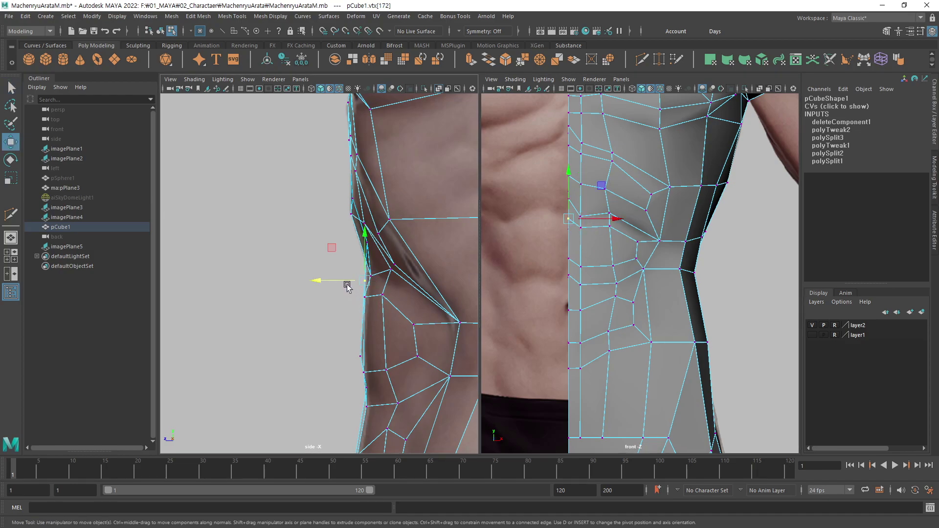
key("ctrl+z")
left_click_drag(345, 283, 351, 285)
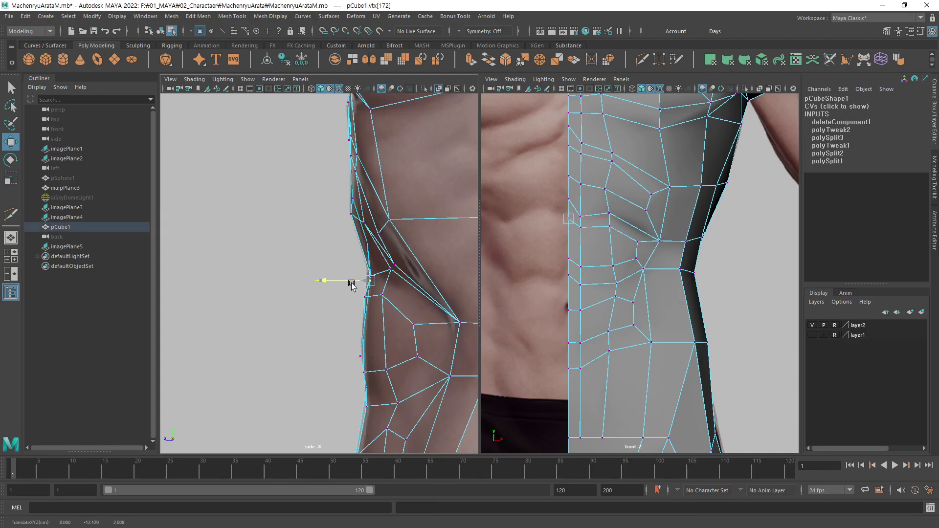
left_click(377, 276)
left_click_drag(345, 275, 352, 279)
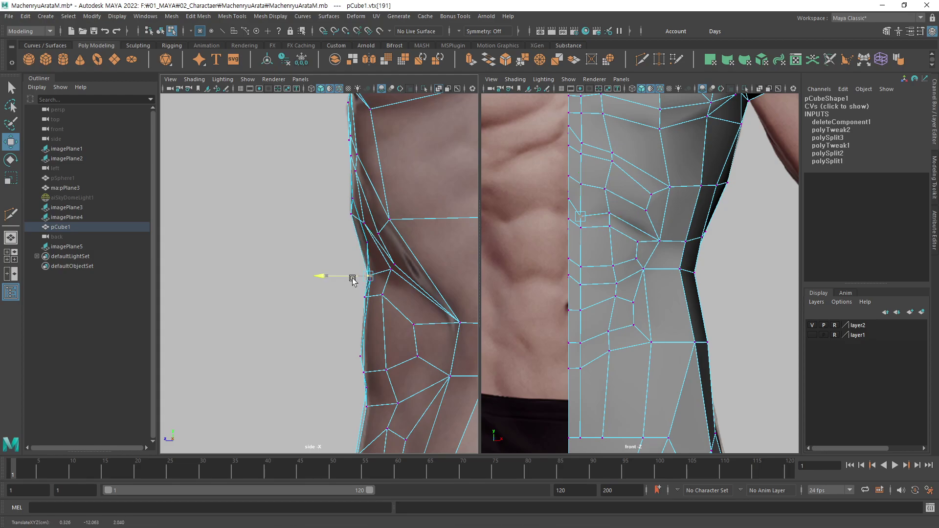
Pan up to the waist and shift a side vertex onto the body outline.
middle_click_drag(352, 278, 346, 246, "alt")
middle_click_drag(595, 211, 593, 179, "alt")
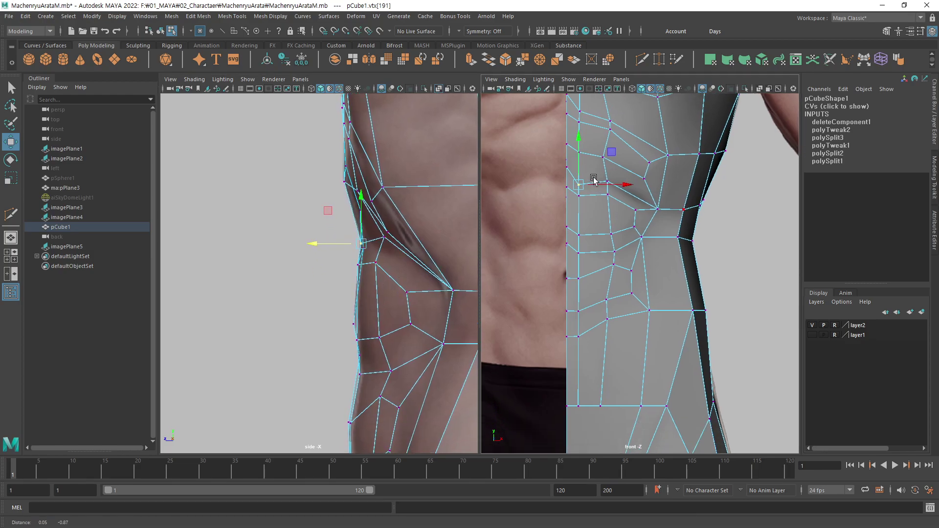
key("q")
middle_click_drag(389, 340, 386, 276, "alt")
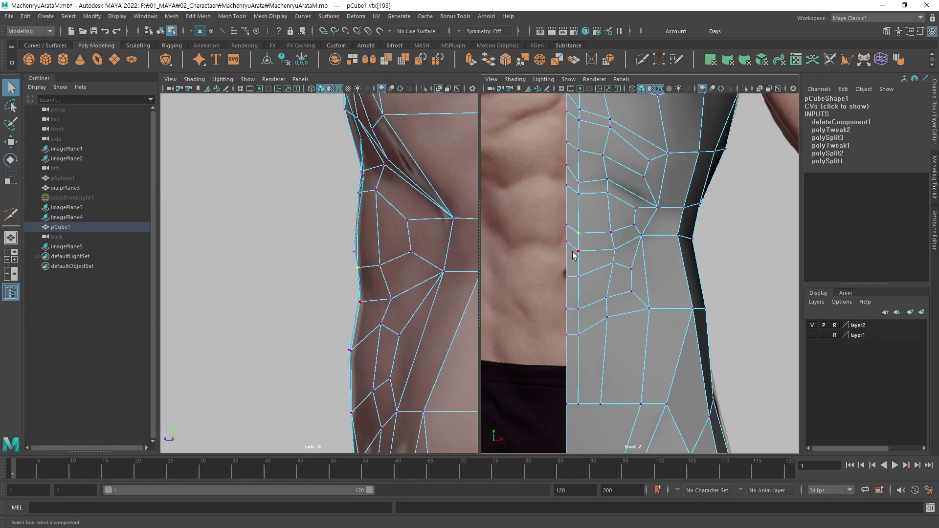
middle_click_drag(342, 292, 343, 273, "alt")
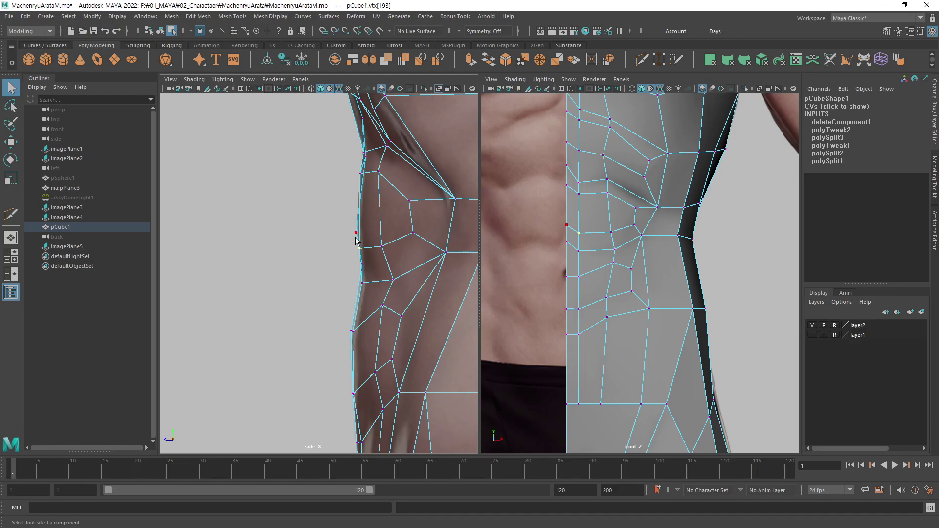
key("w")
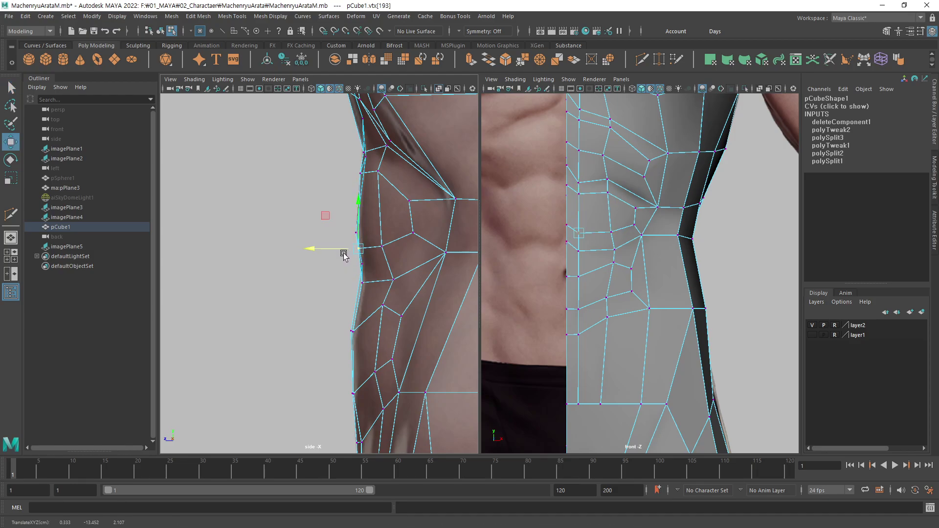
key("q")
key("w")
left_click_drag(336, 234, 345, 237)
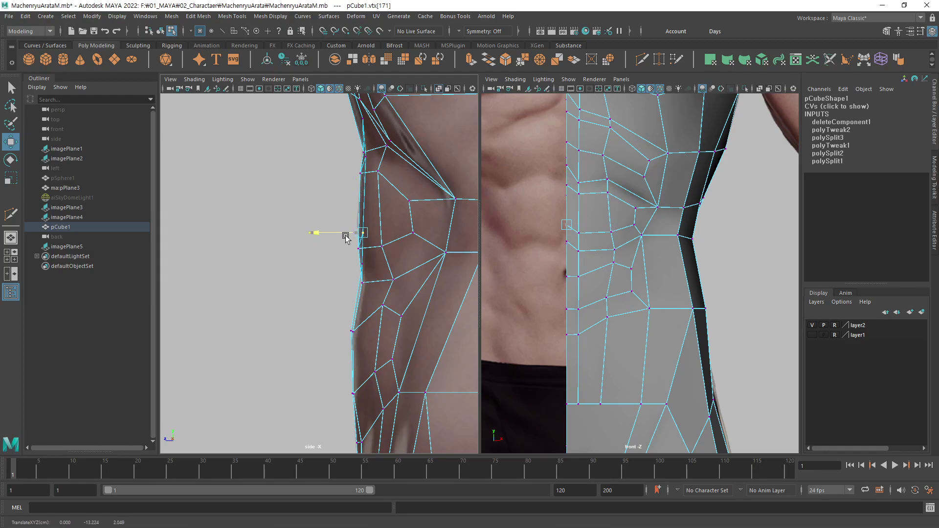
Fit the lower waist and centre-line vertices to the side silhouette.
middle_click_drag(362, 283, 379, 229, "alt")
left_click(379, 230)
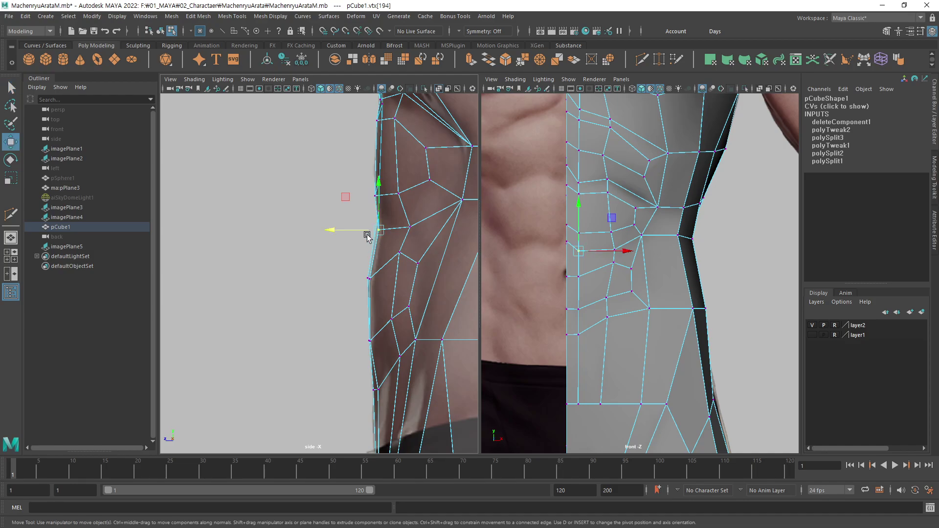
left_click(366, 279)
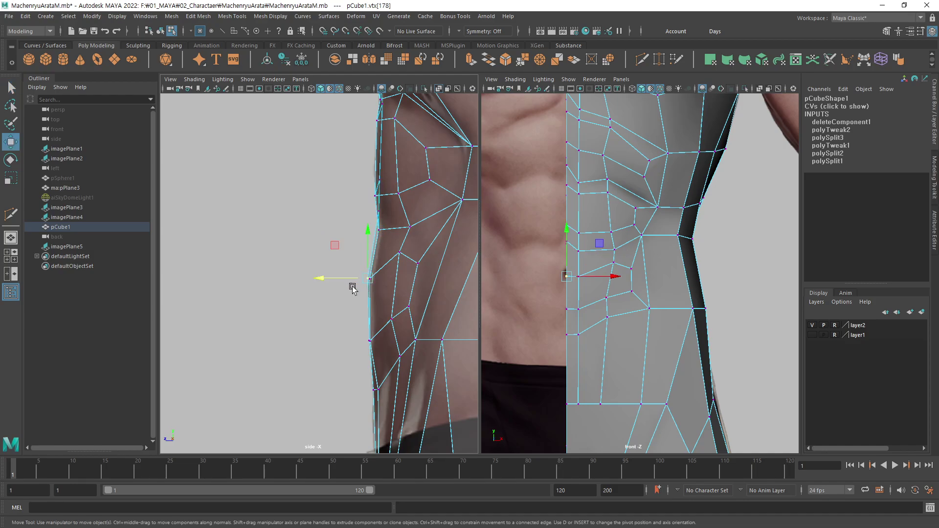
left_click_drag(347, 278, 354, 278)
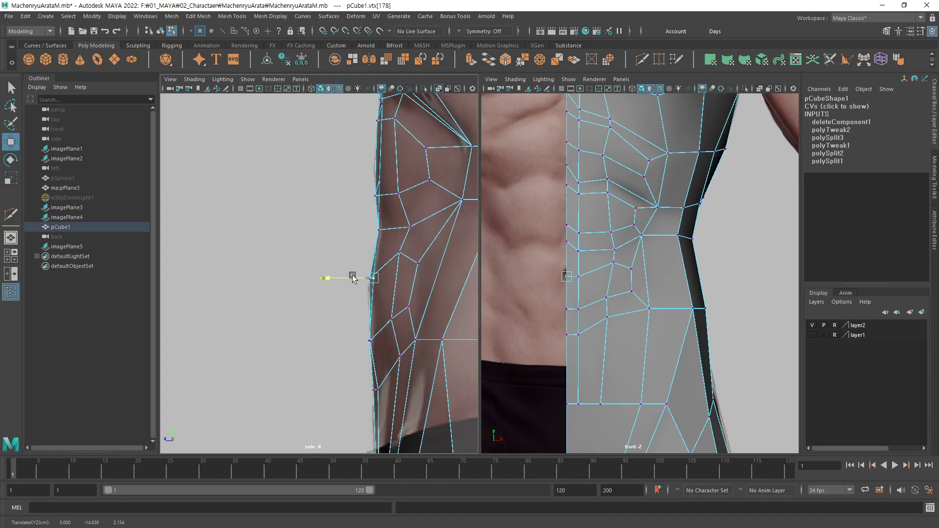
key("q")
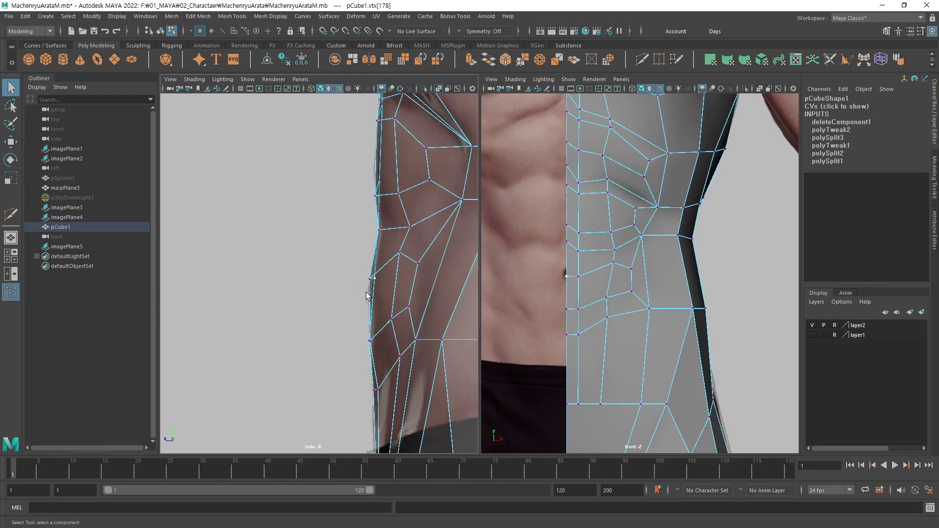
left_click(357, 277)
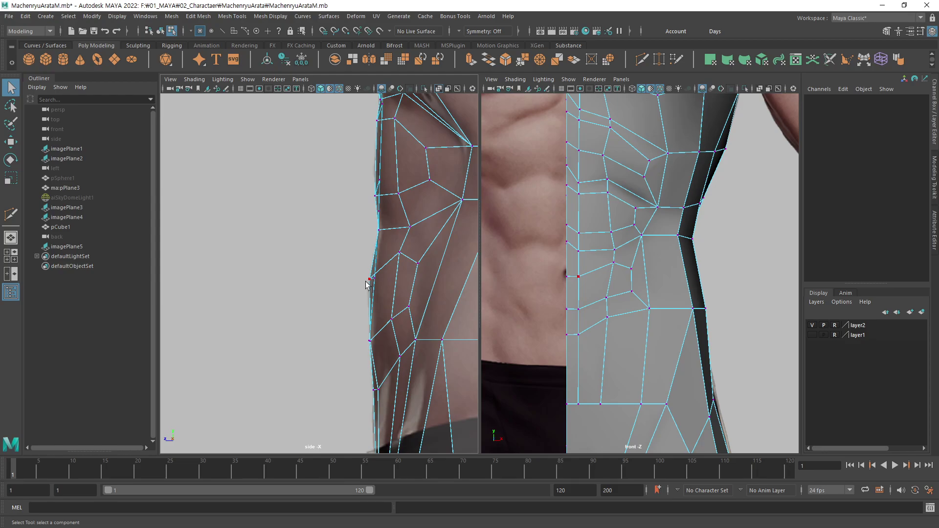
left_click_drag(357, 277, 374, 286)
key("w")
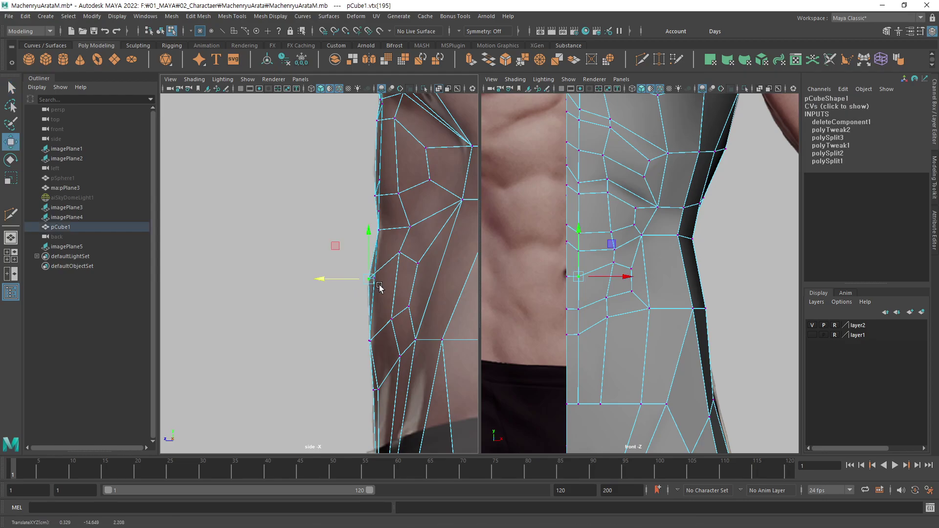
left_click(360, 279)
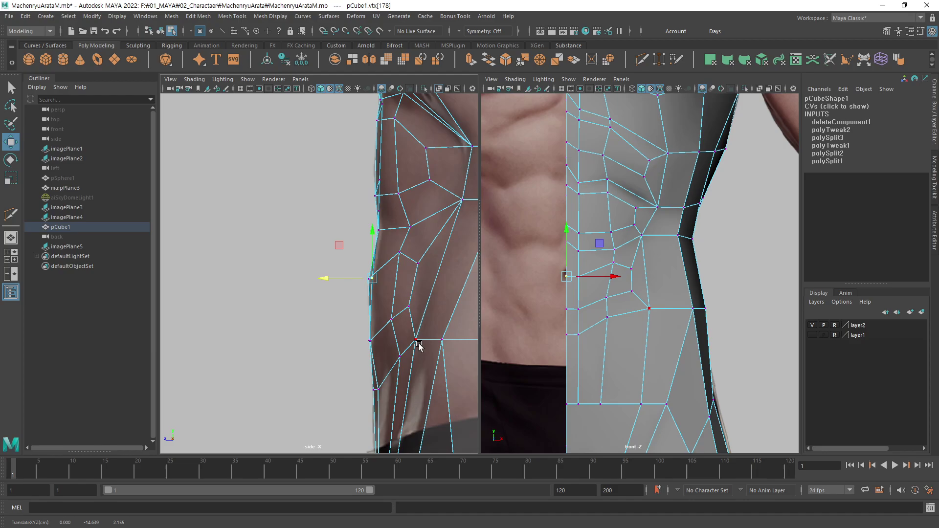
middle_click_drag(419, 346, 424, 251, "alt")
key("q")
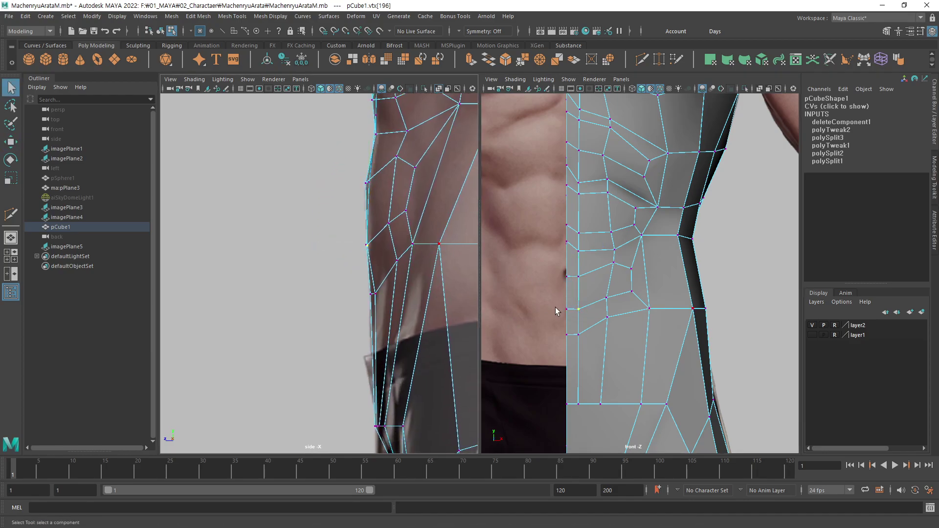
left_click(693, 309)
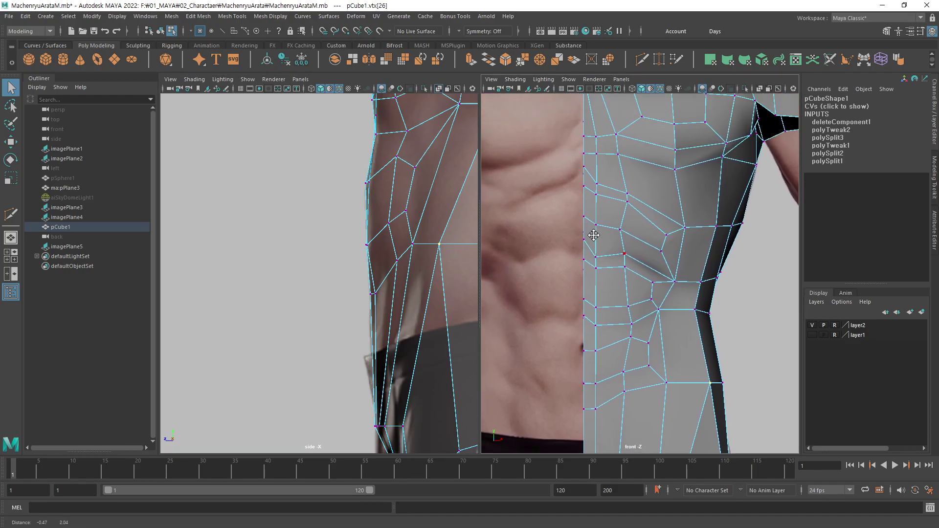
Pull a chest vertex out to the side reference's silhouette.
middle_click_drag(577, 156, 593, 239, "alt")
middle_click_drag(396, 74, 375, 234, "alt")
middle_click_drag(382, 197, 384, 245, "alt")
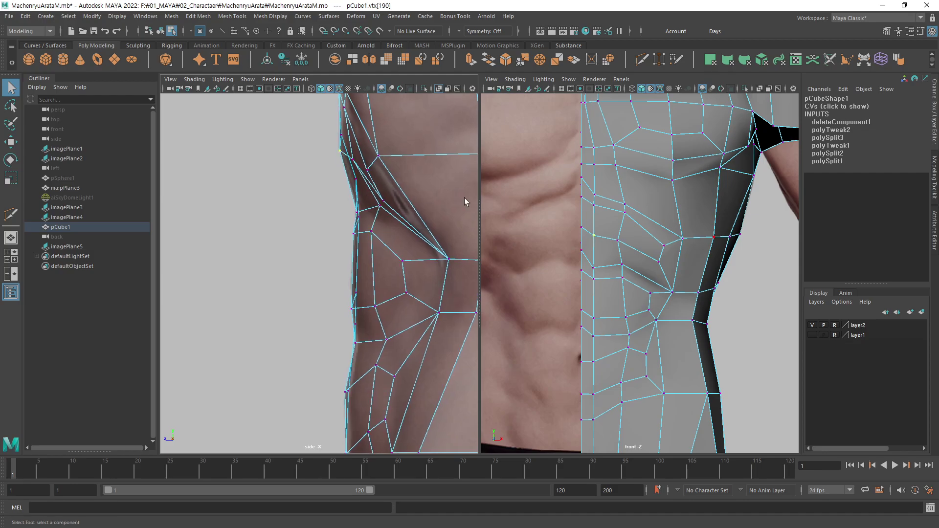
middle_click_drag(596, 218, 604, 248, "alt")
left_click(601, 235)
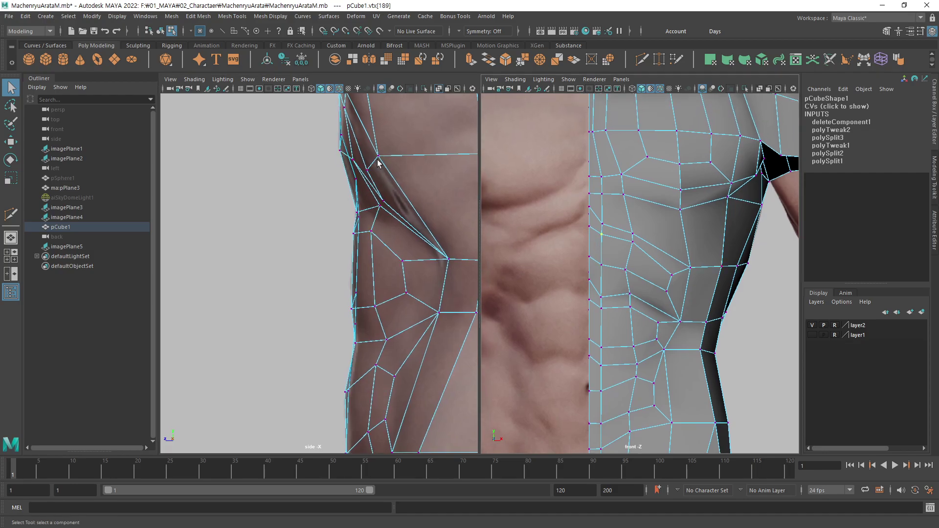
middle_click_drag(378, 163, 367, 269, "alt")
key("w")
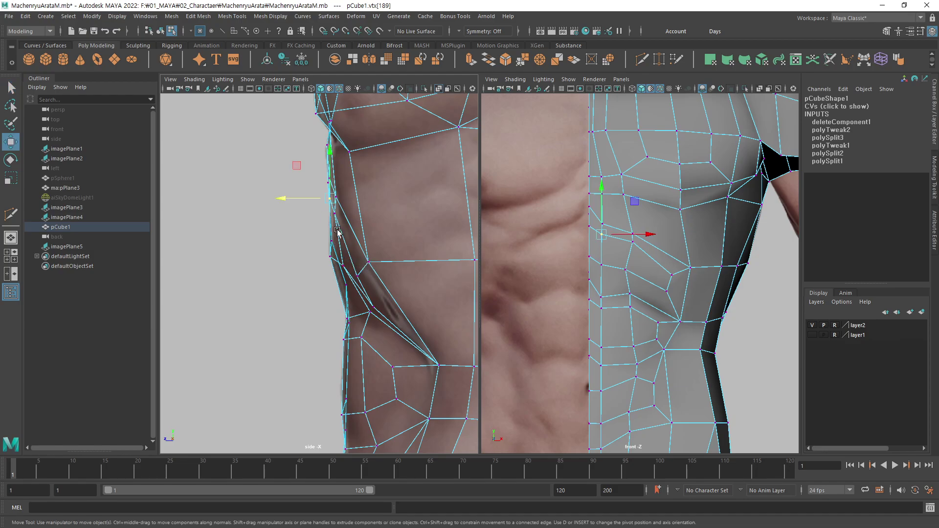
key("q")
key("w")
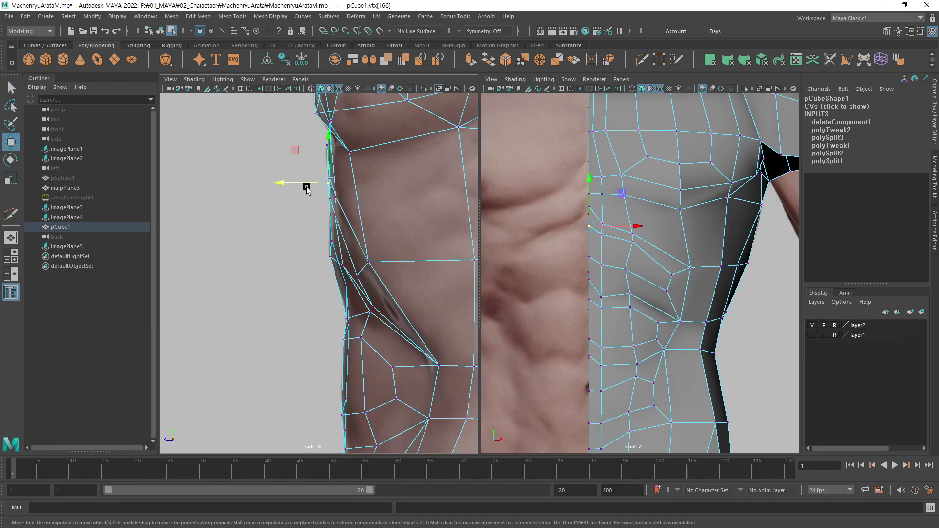
left_click_drag(313, 182, 315, 183)
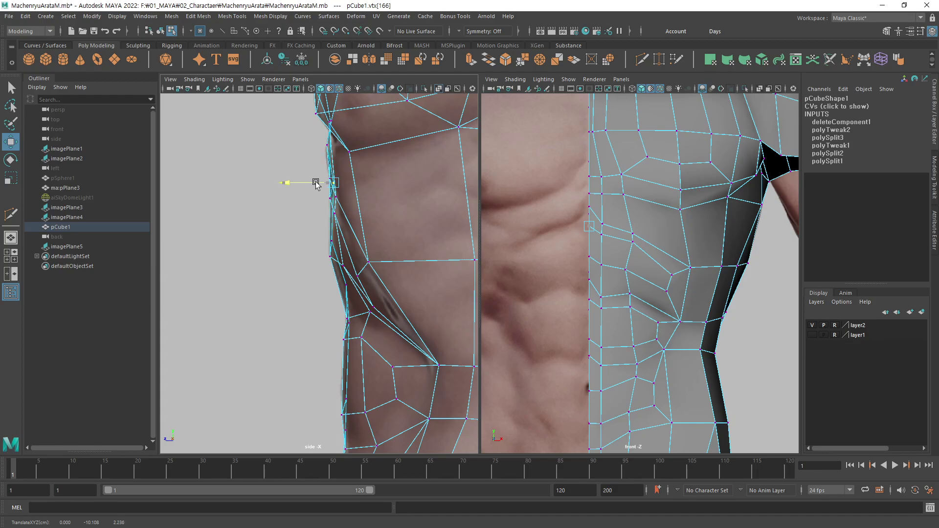
key("q")
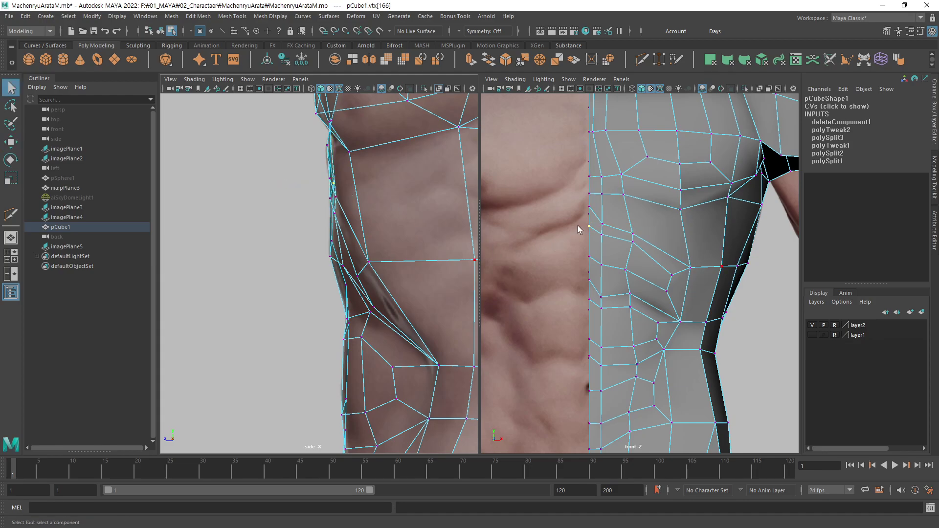
Push the next chest centre-line vertex onto the reference outline.
left_click(605, 226)
key("w")
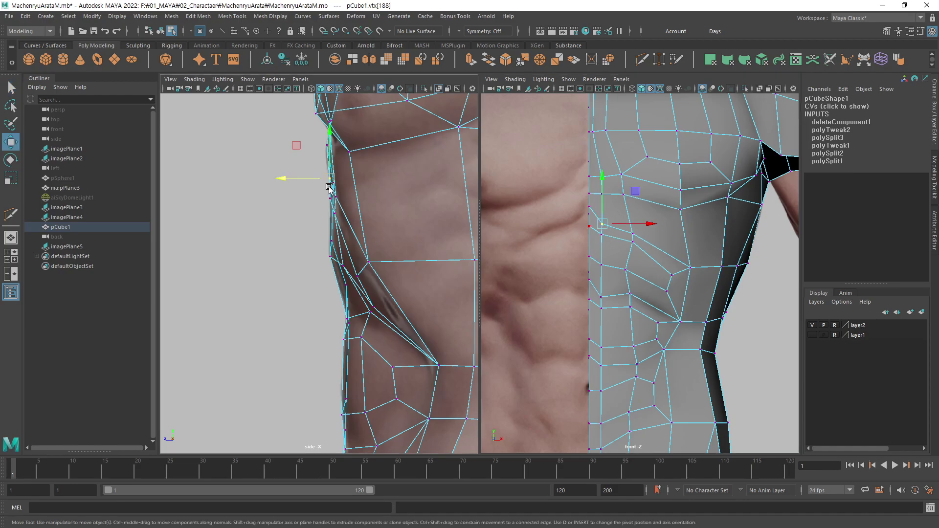
key("q")
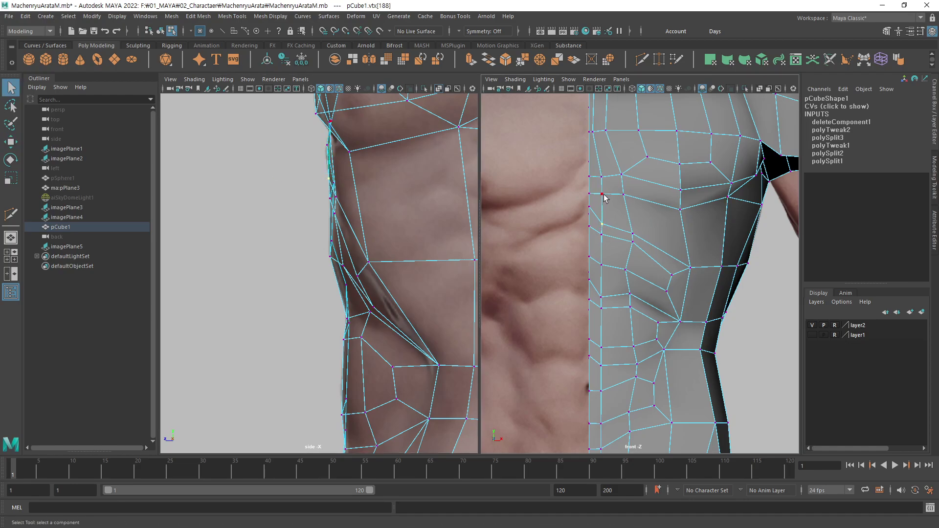
middle_click_drag(354, 180, 361, 209, "alt")
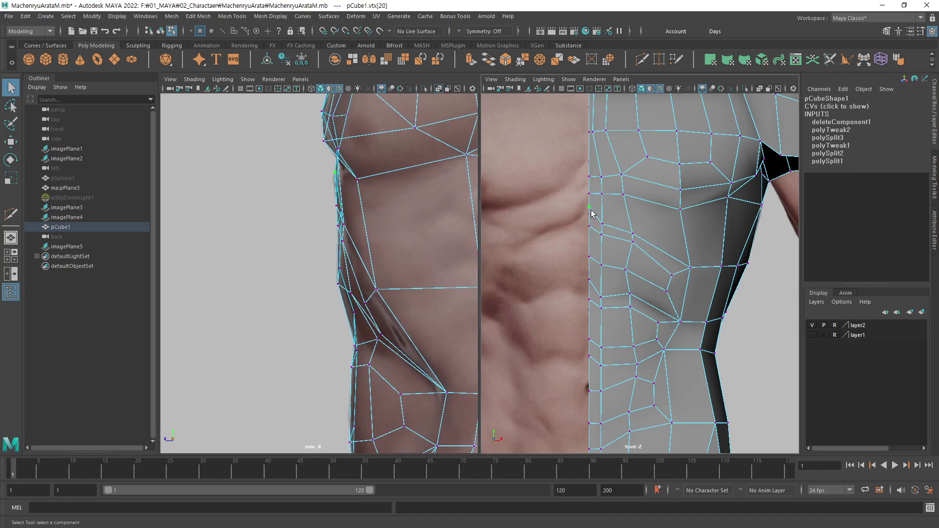
key("w")
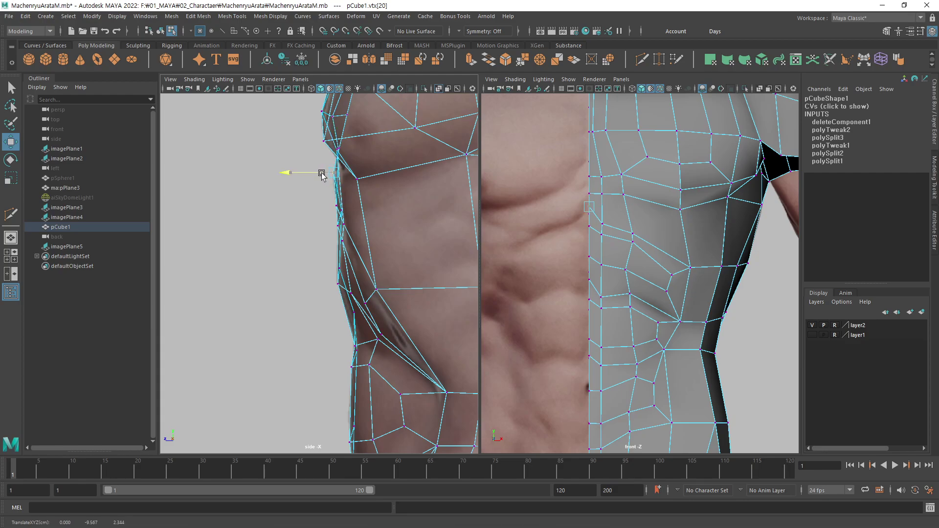
left_click_drag(337, 178, 337, 181)
Switch the right panel to Perspective View and return to object mode.
scroll(621, 248, "down", 3)
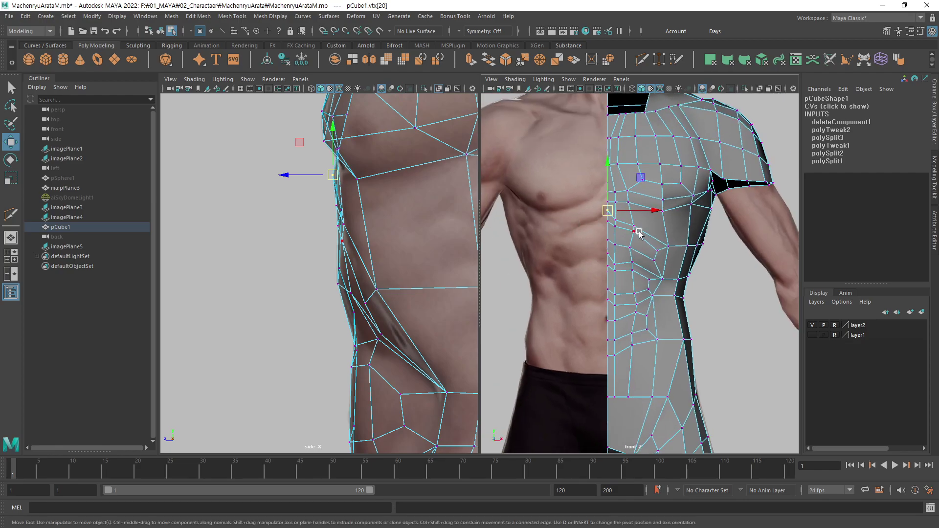
key("space")
left_click_drag(637, 228, 640, 208)
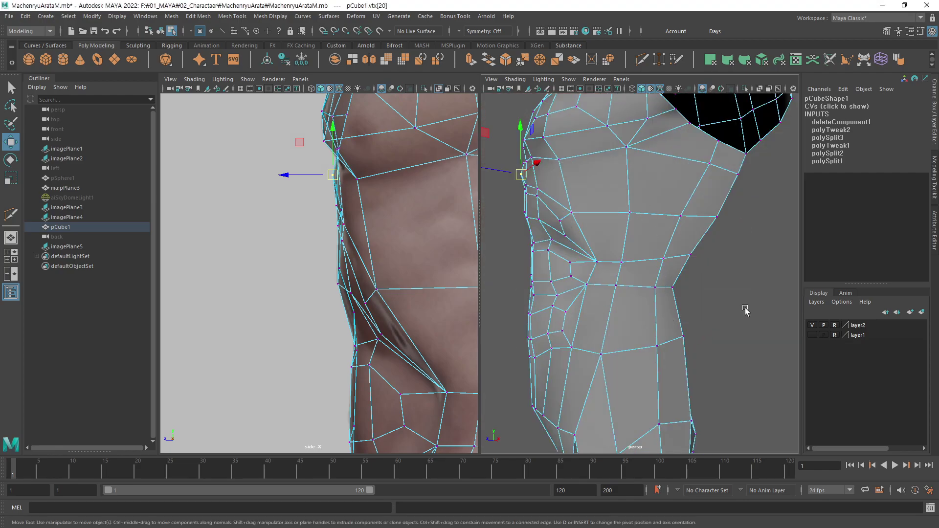
key("F8")
Orbit the torso in perspective with the wireframe overlay hidden.
left_click(763, 313)
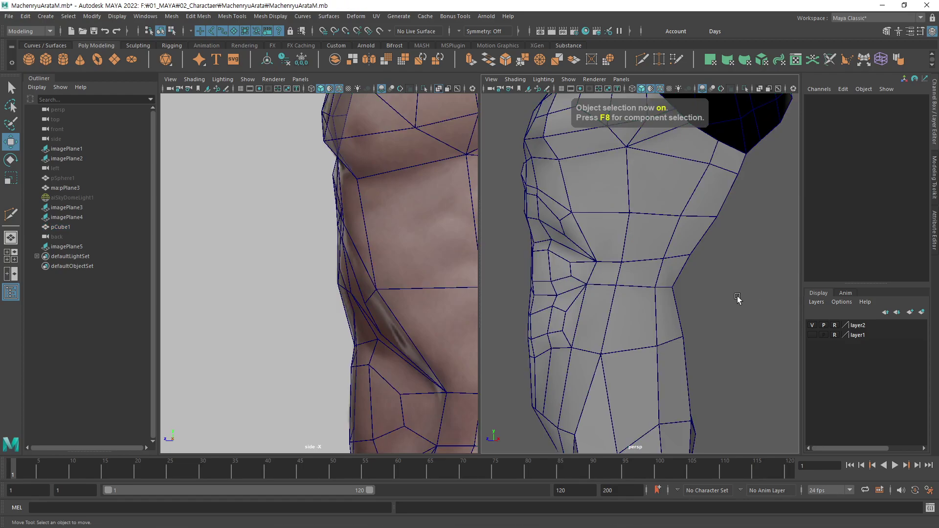
left_click_drag(738, 300, 677, 131, "alt")
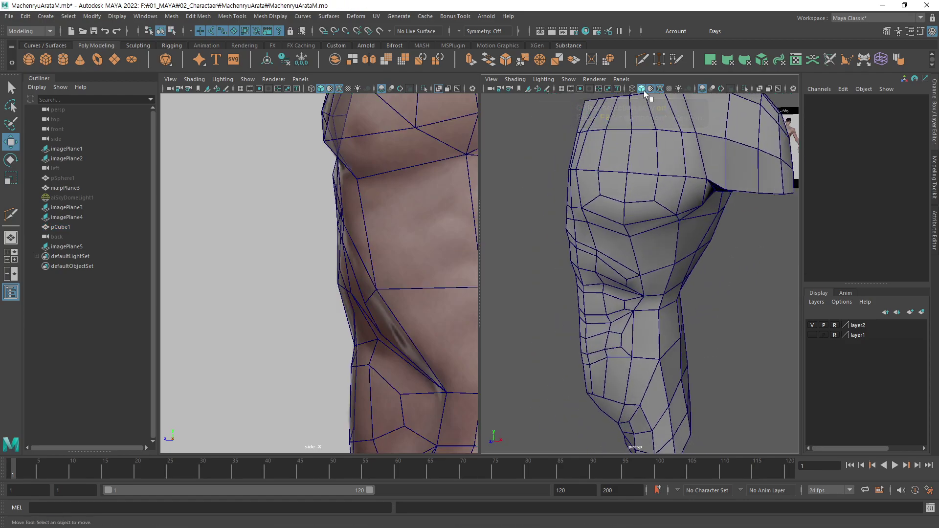
left_click(655, 90)
mouse_move(721, 291)
left_mouse_down("alt")
mouse_move(597, 340)
mouse_move(662, 336)
left_mouse_up("alt")
Create a mirrored copy of pCube1 and select both torso halves.
left_click(683, 300)
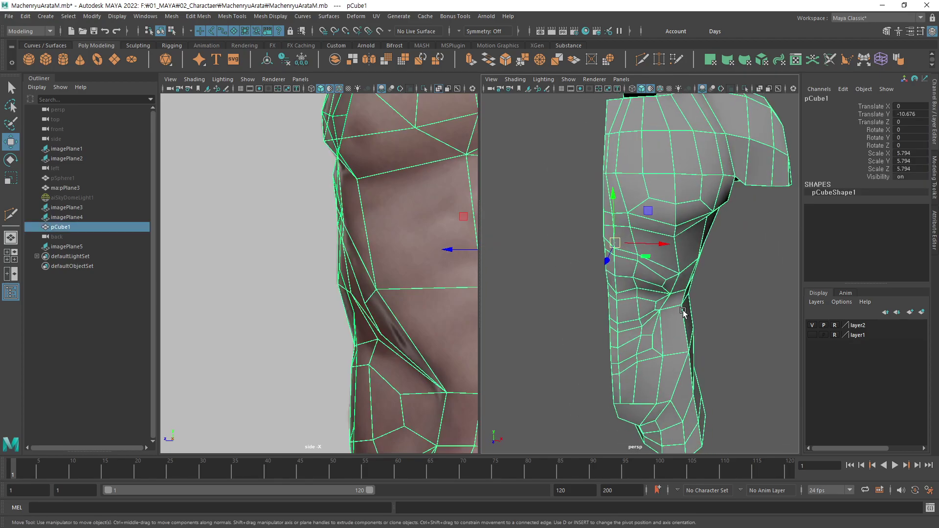
key("ctrl+shift+d")
left_click(747, 321)
mouse_move(747, 321)
left_mouse_down("alt")
mouse_move(667, 332)
mouse_move(618, 320)
mouse_move(648, 300)
mouse_move(724, 312)
mouse_move(728, 342)
mouse_move(662, 342)
left_mouse_up("alt")
left_click(662, 342)
left_click(586, 329, "shift")
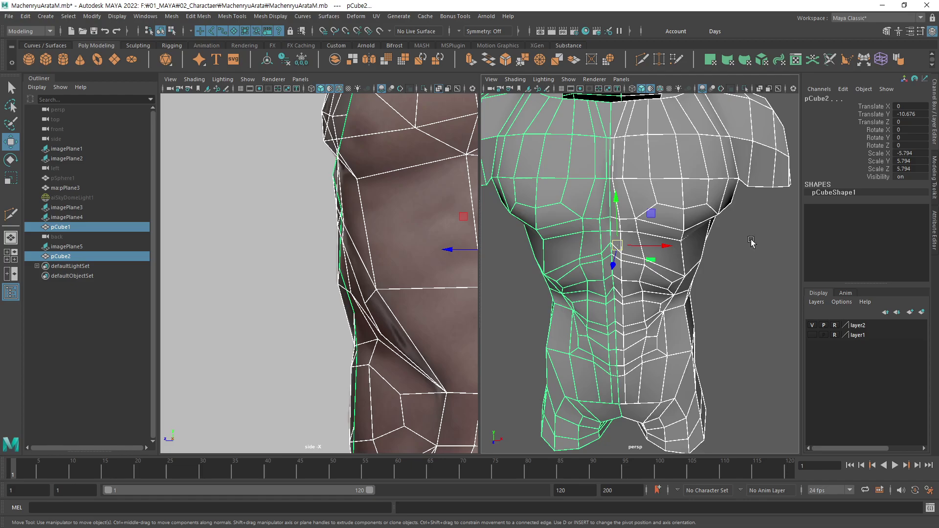
left_click(897, 59)
Zoom in close on the torso, select the pCube1 half, and use the Select tool.
left_click(745, 344)
mouse_move(745, 344)
left_mouse_down("alt")
mouse_move(628, 316)
mouse_move(690, 318)
mouse_move(654, 335)
mouse_move(621, 307)
left_mouse_up("alt")
mouse_move(621, 307)
right_mouse_down("alt")
mouse_move(586, 338)
mouse_move(677, 299)
right_mouse_up("alt")
mouse_move(677, 300)
left_mouse_down("alt")
mouse_move(667, 293)
mouse_move(657, 308)
mouse_move(693, 319)
mouse_move(627, 335)
mouse_move(731, 337)
mouse_move(632, 313)
mouse_move(592, 319)
mouse_move(638, 340)
mouse_move(678, 341)
mouse_move(574, 322)
mouse_move(662, 262)
mouse_move(711, 292)
mouse_move(609, 323)
mouse_move(631, 331)
mouse_move(646, 294)
mouse_move(714, 318)
mouse_move(717, 287)
mouse_move(646, 308)
mouse_move(662, 314)
mouse_move(602, 338)
left_mouse_up("alt")
left_click(671, 339)
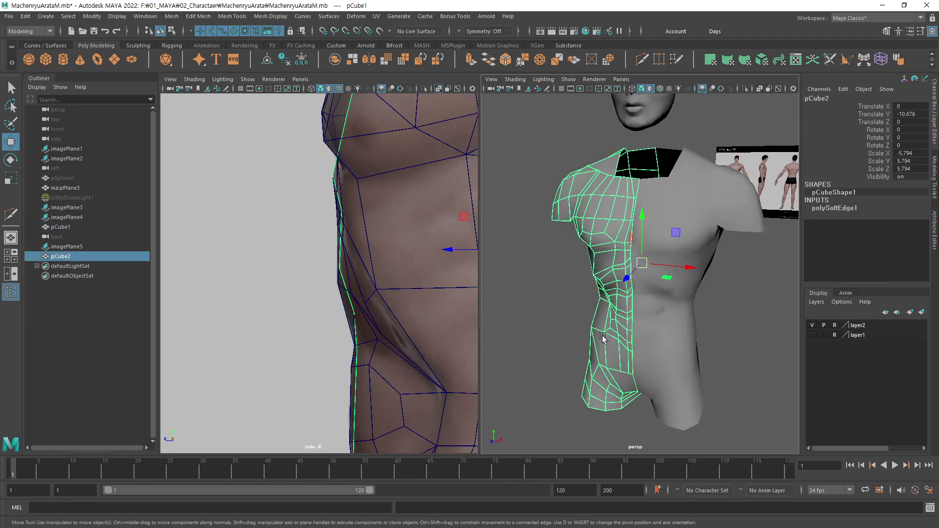
left_click(665, 347)
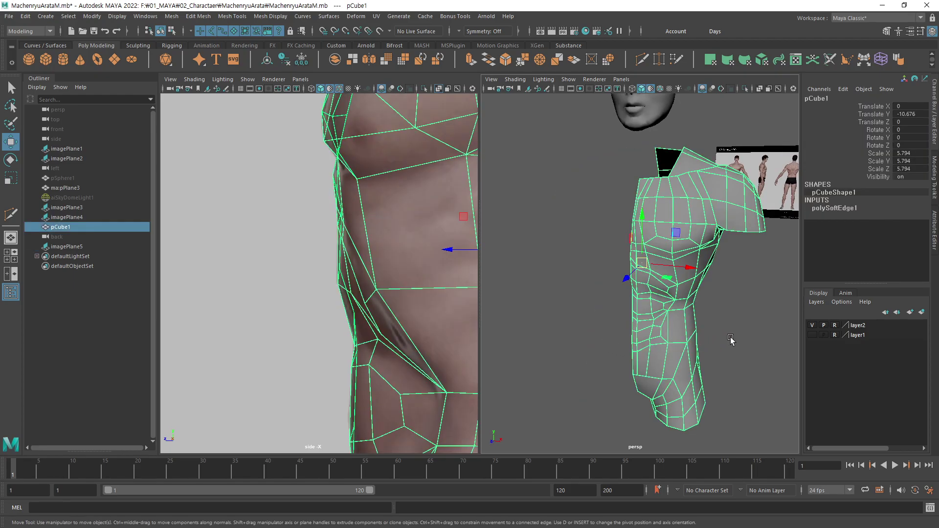
scroll(665, 295, "up", 2)
scroll(684, 289, "up", 2)
scroll(704, 283, "up", 2)
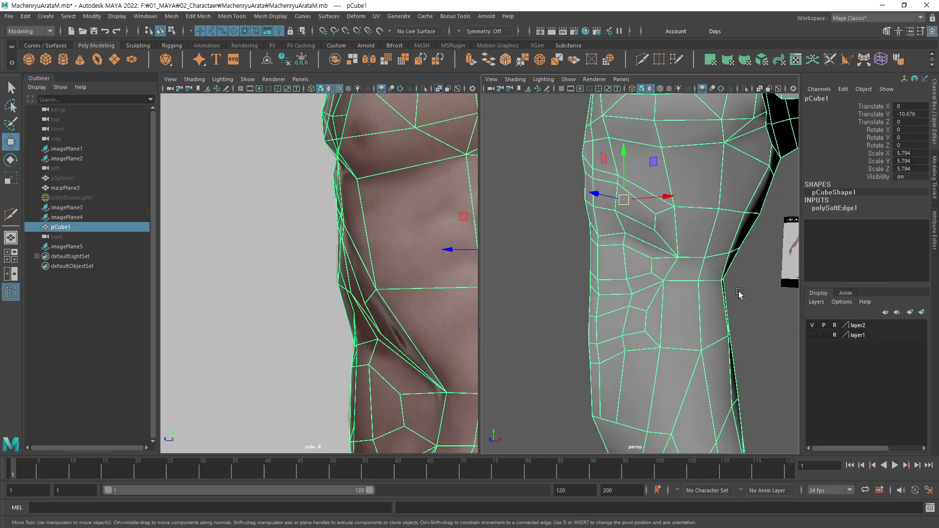
scroll(720, 279, "up", 2)
key("q")
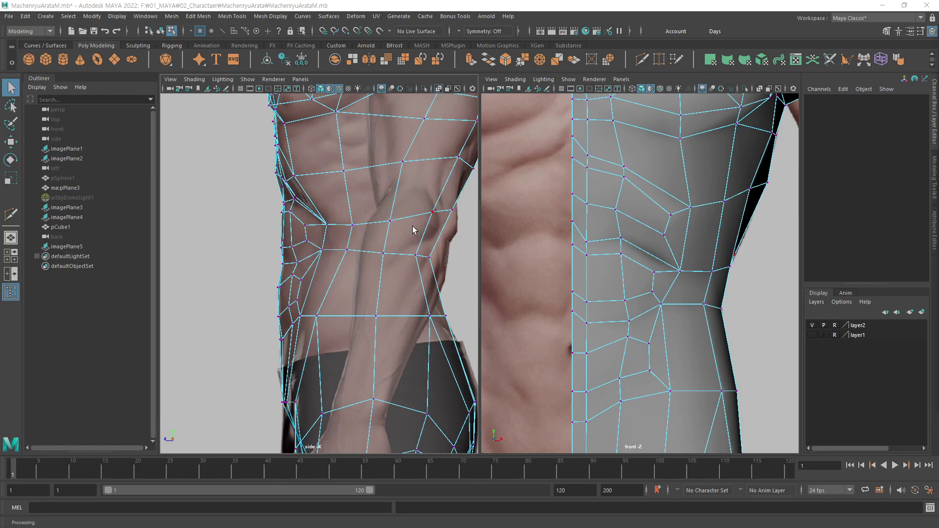
Adjust the zoom, then bring up the hotbox's list of camera views.
scroll(381, 264, "down", 1)
scroll(342, 313, "down", 1)
scroll(336, 328, "down", 1)
scroll(323, 325, "down", 1)
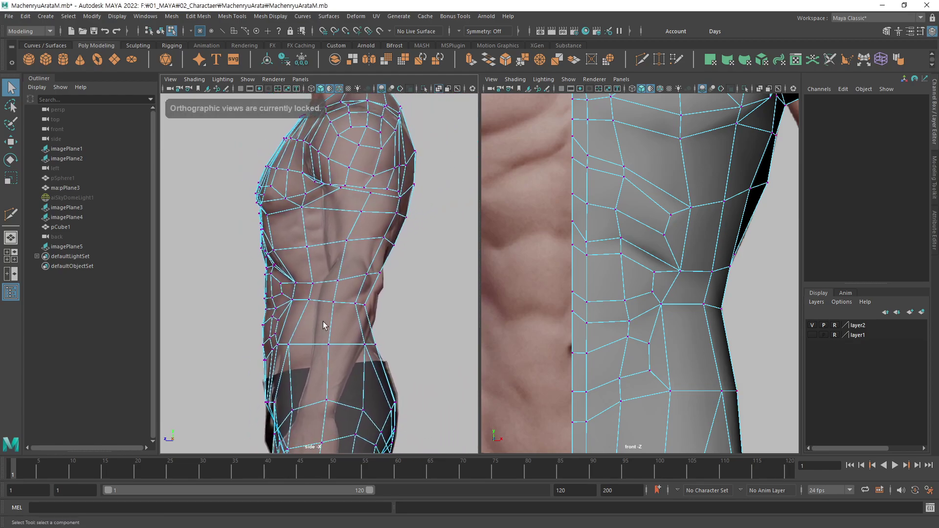
scroll(616, 250, "down", 1)
scroll(526, 295, "down", 2)
scroll(533, 323, "down", 1)
scroll(575, 254, "down", 1)
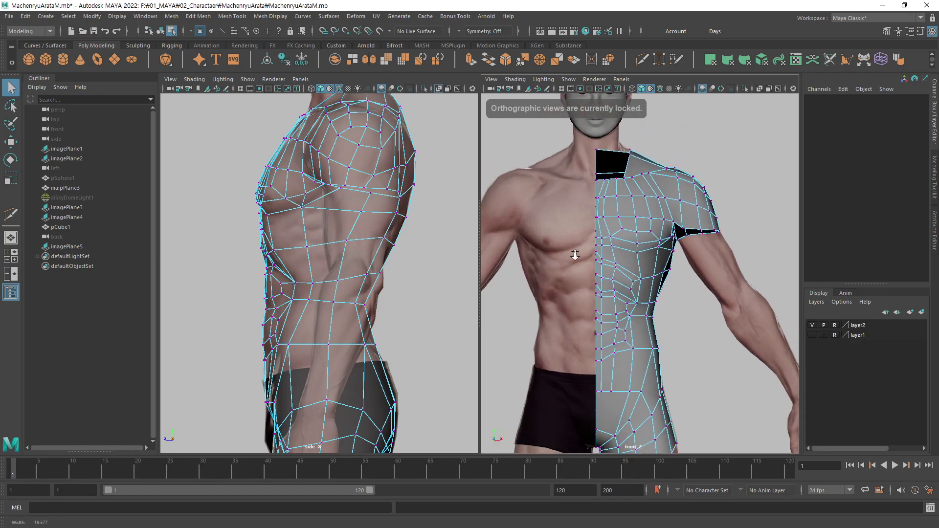
scroll(542, 204, "up", 2)
scroll(520, 186, "up", 2)
scroll(549, 168, "up", 2)
key("space")
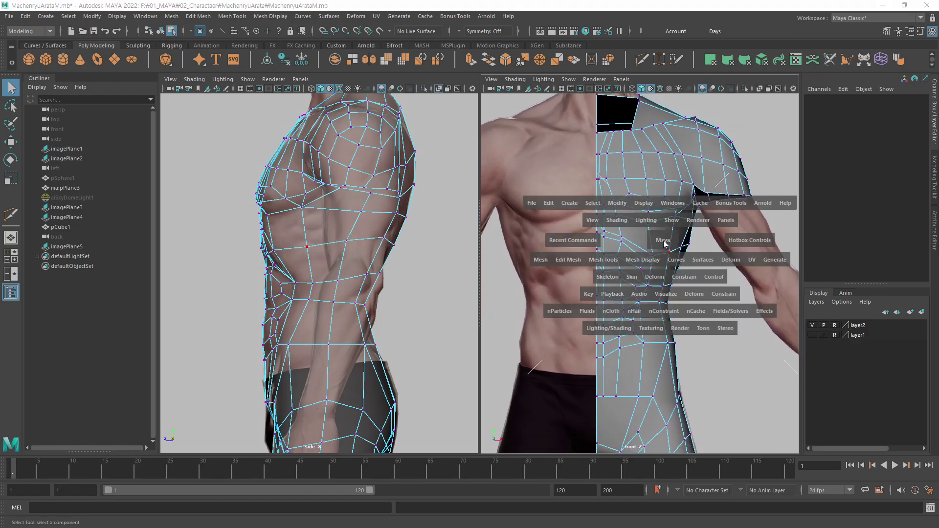
left_click(664, 243)
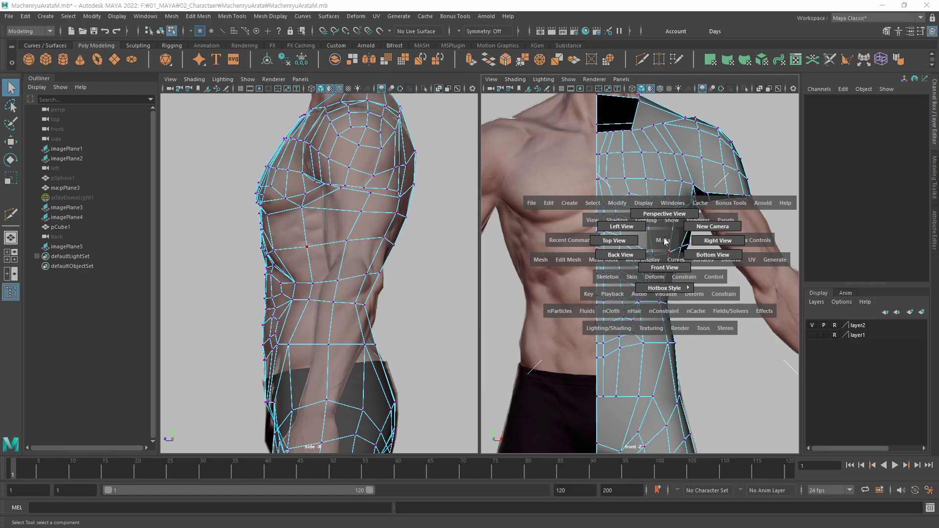
Set the right panel to the Perspective camera and the left panel to Back View.
middle_click_drag(369, 286, 359, 291, "alt")
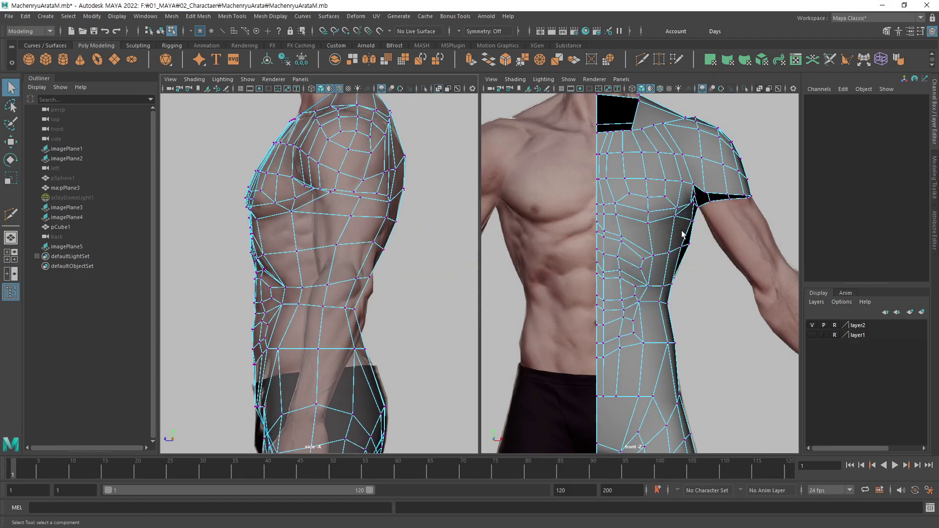
key("space")
left_click_drag(683, 235, 656, 223)
middle_click_drag(374, 277, 369, 270, "alt")
key("space")
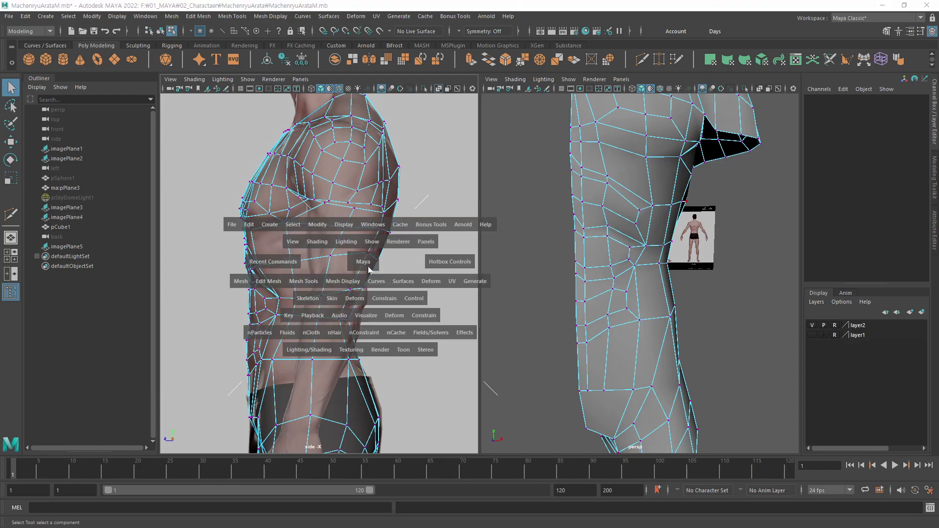
left_click_drag(369, 269, 326, 276)
Frame the torso against the back reference, select it as an object, and save.
mouse_move(475, 293)
middle_mouse_down("alt")
mouse_move(452, 364)
mouse_move(430, 342)
middle_mouse_up("alt")
scroll(451, 364, "down", 5)
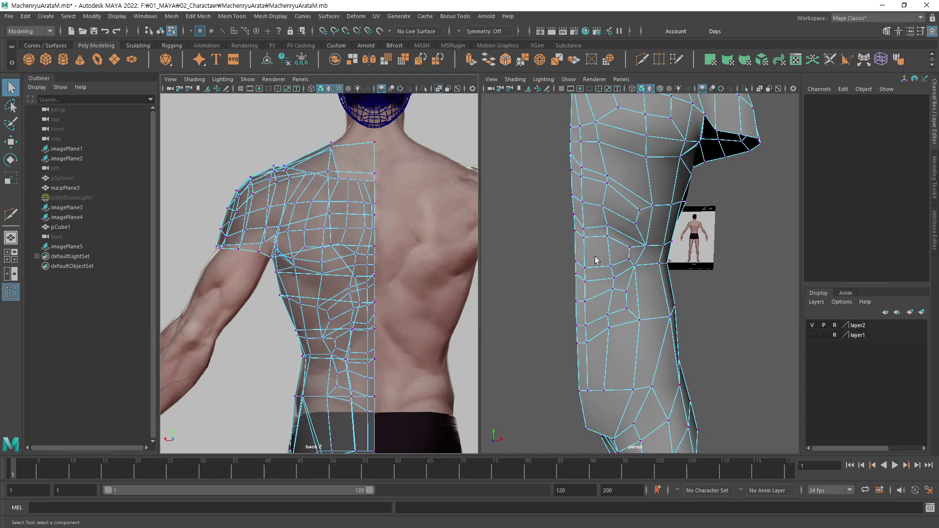
mouse_move(595, 260)
left_mouse_down("alt")
mouse_move(691, 268)
mouse_move(582, 272)
left_mouse_up("alt")
scroll(450, 315, "down", 2)
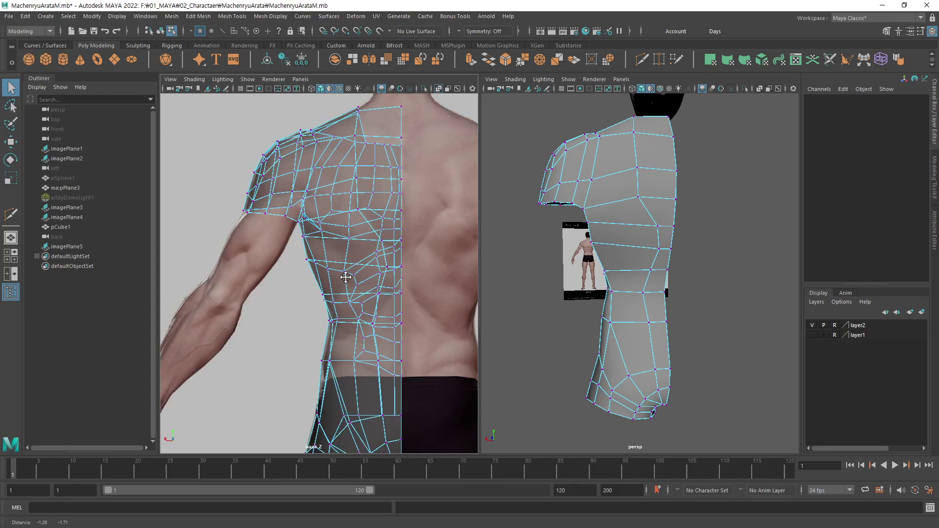
middle_click_drag(451, 314, 296, 283, "alt")
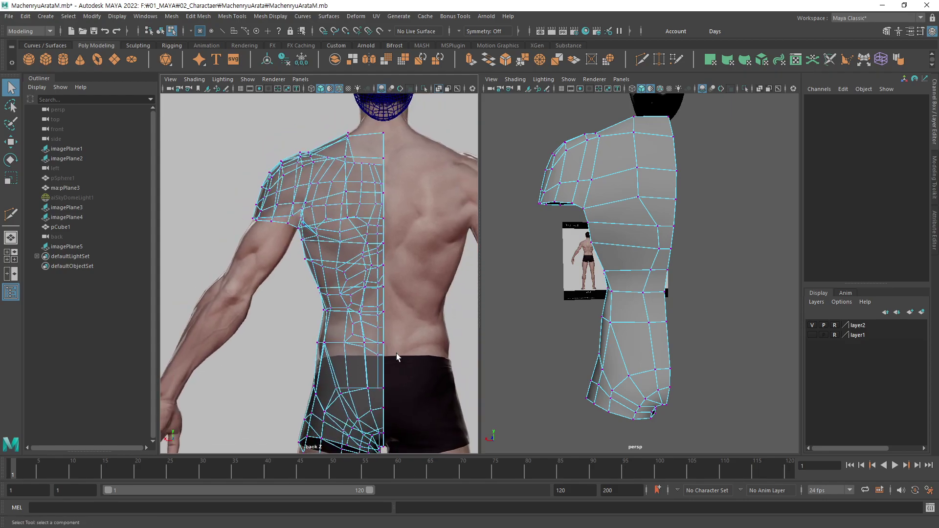
mouse_move(630, 226)
left_mouse_down("alt")
mouse_move(622, 205)
mouse_move(677, 241)
mouse_move(751, 218)
mouse_move(741, 237)
mouse_move(706, 227)
mouse_move(676, 282)
mouse_move(631, 264)
mouse_move(652, 269)
left_mouse_up("alt")
scroll(706, 226, "down", 3)
key("F8")
key("ctrl+s")
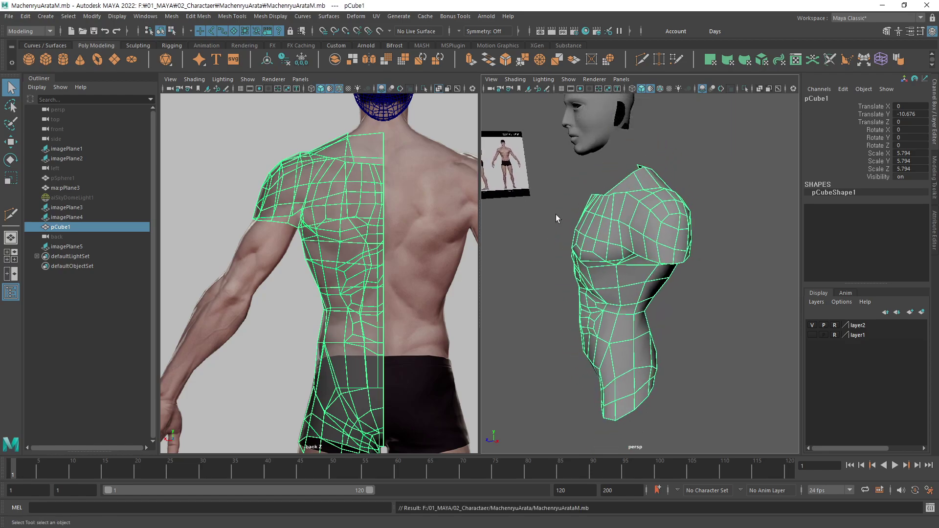
In face mode, box-select the torso's side and back-facing faces from several angles.
left_click_drag(674, 245, 621, 243, "alt")
key("F11")
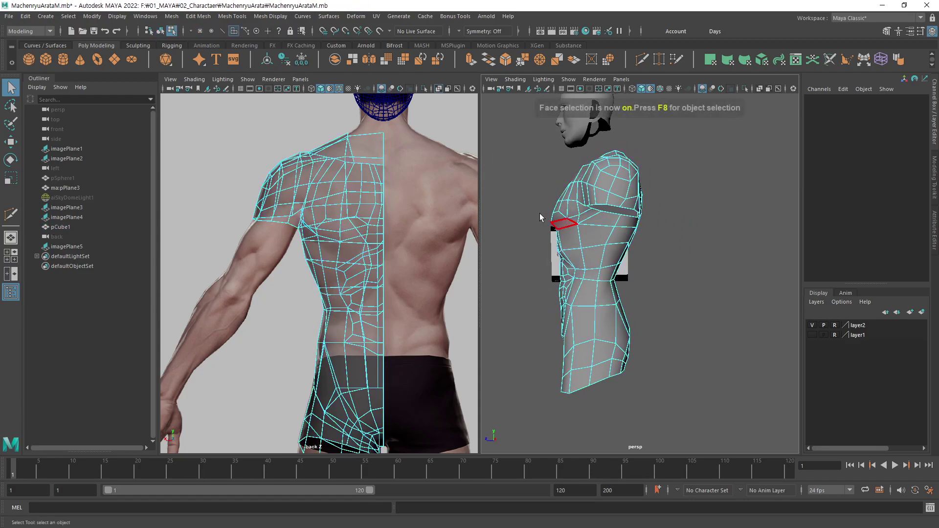
mouse_move(539, 229)
left_mouse_down()
mouse_move(586, 415)
mouse_move(608, 284)
mouse_move(597, 271)
left_mouse_up()
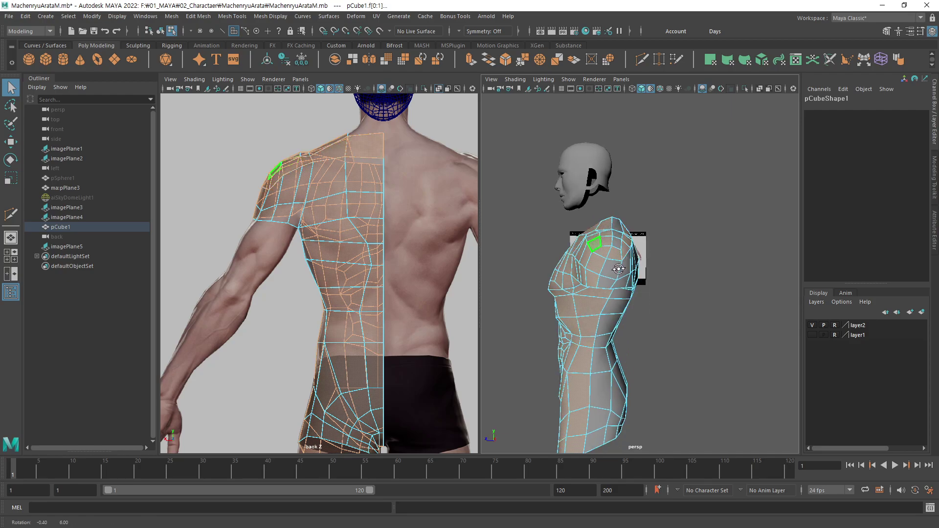
left_click_drag(596, 236, 653, 273, "alt")
mouse_move(670, 205)
left_mouse_down()
mouse_move(619, 296)
mouse_move(668, 301)
mouse_move(672, 325)
mouse_move(626, 282)
mouse_move(553, 338)
mouse_move(677, 336)
mouse_move(669, 373)
mouse_move(618, 304)
mouse_move(652, 318)
mouse_move(617, 173)
left_mouse_up()
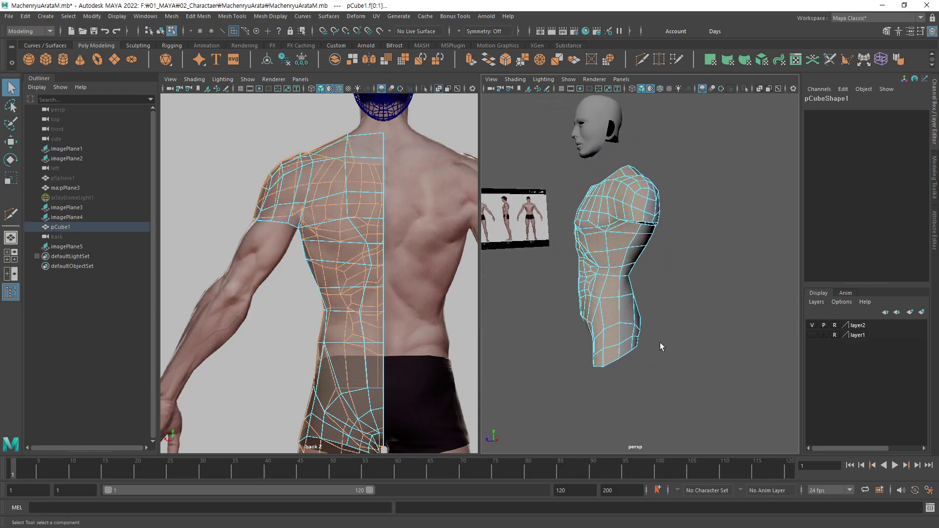
right_click_drag(660, 251, 702, 241, "alt")
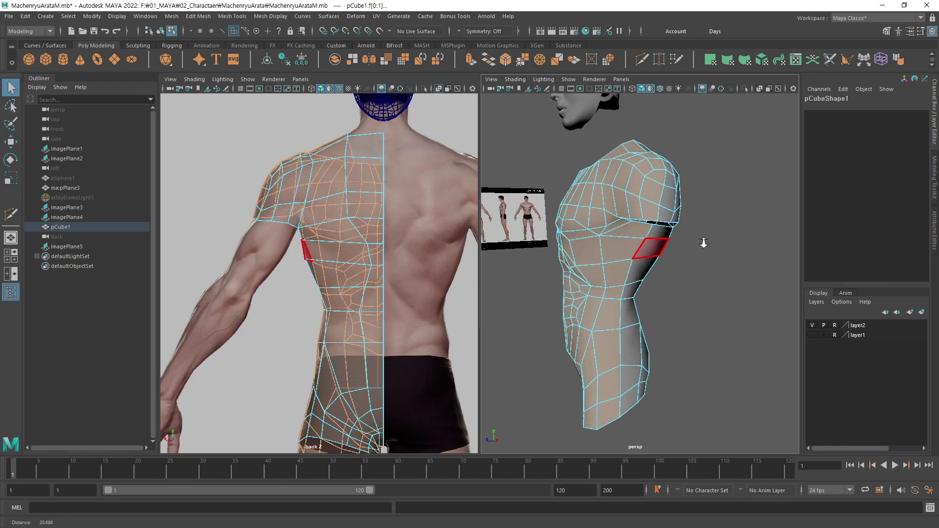
key("Delete")
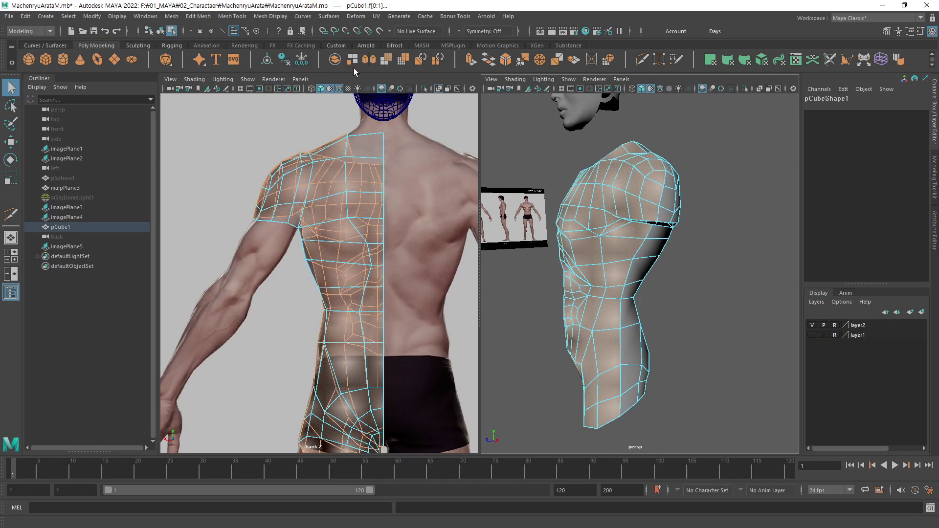
Extract the selected back faces, then select the front piece polySurface1.
left_click(353, 61)
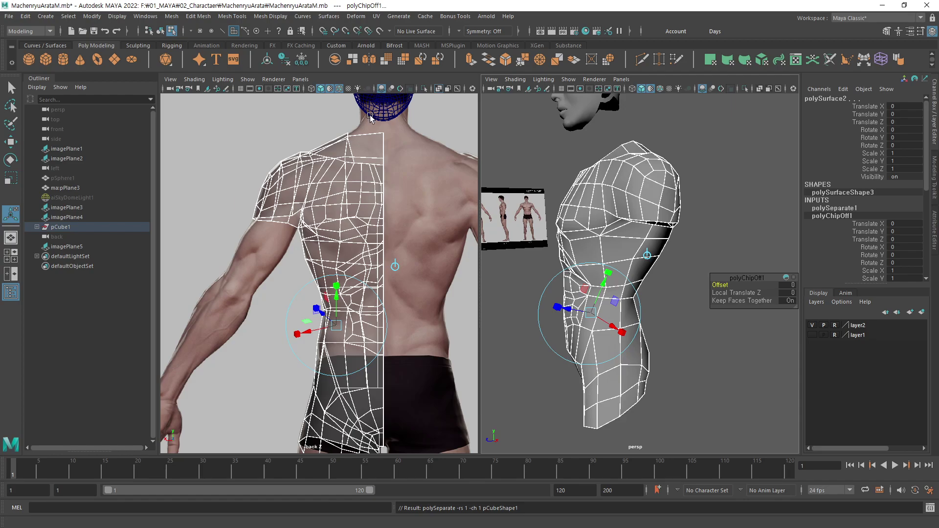
left_click(749, 184)
key("q")
key("F8")
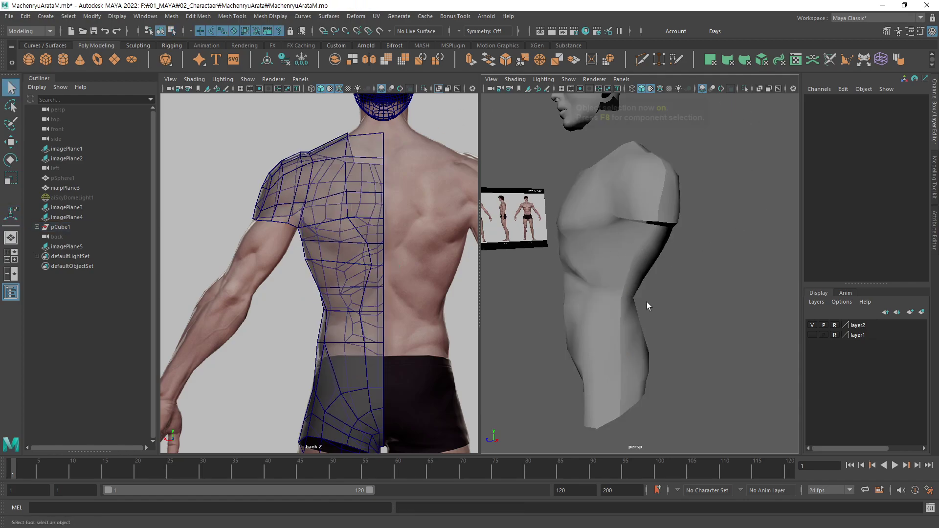
left_click(606, 268)
mouse_move(605, 268)
left_mouse_down("alt")
mouse_move(654, 255)
mouse_move(598, 263)
mouse_move(647, 259)
mouse_move(605, 252)
mouse_move(656, 255)
left_mouse_up("alt")
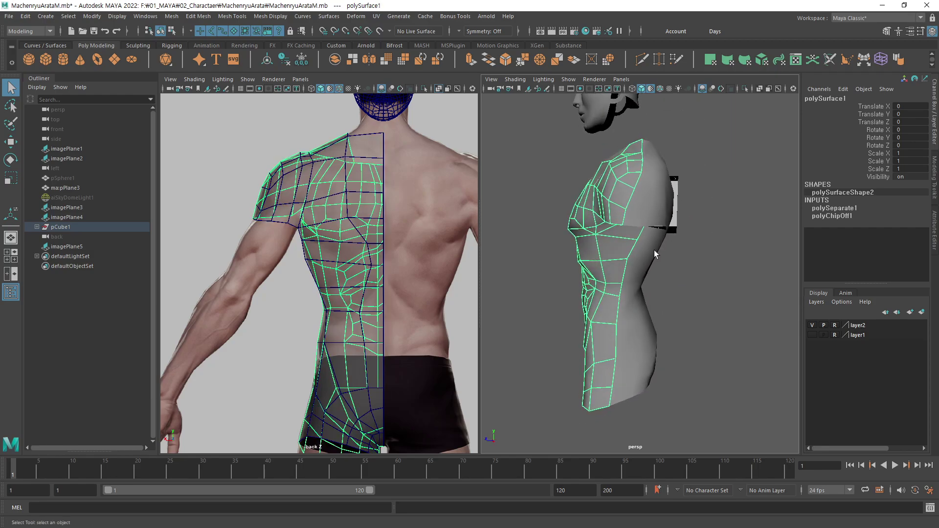
left_click(654, 255)
left_click(625, 261)
left_click(619, 253)
left_click(649, 263)
left_click(609, 263)
left_click_drag(663, 289, 644, 214, "alt")
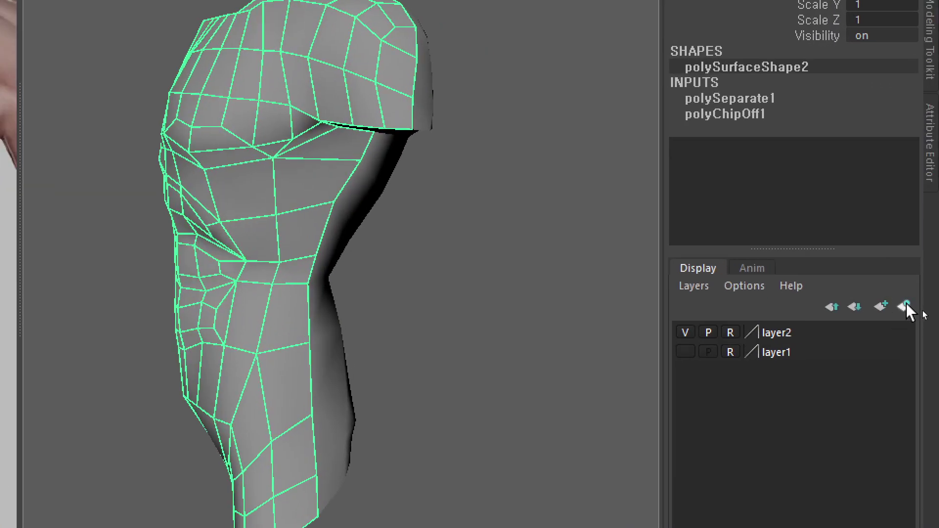
Put polySurface1 on a hidden layer3 and select the back piece polySurface2.
left_click(921, 312)
left_click(686, 332)
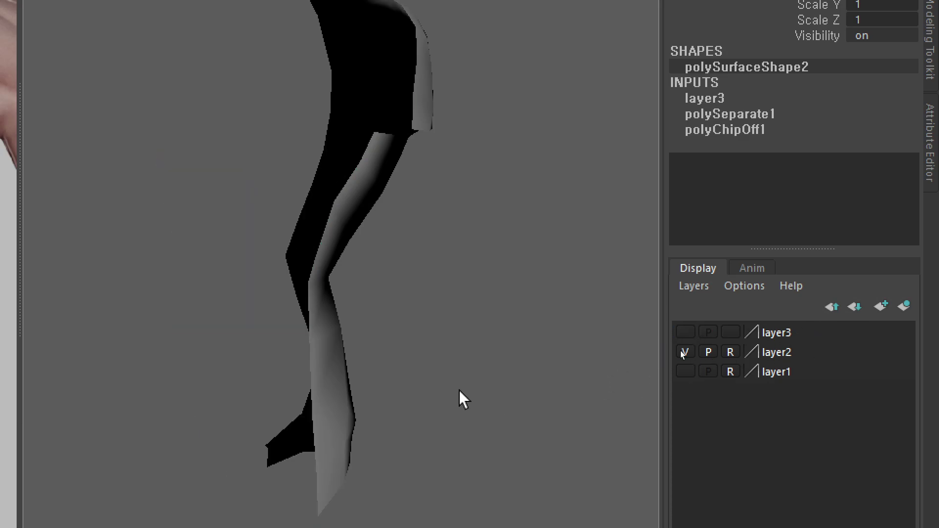
mouse_move(443, 394)
right_mouse_down("alt")
mouse_move(577, 321)
mouse_move(316, 319)
mouse_move(390, 316)
right_mouse_up("alt")
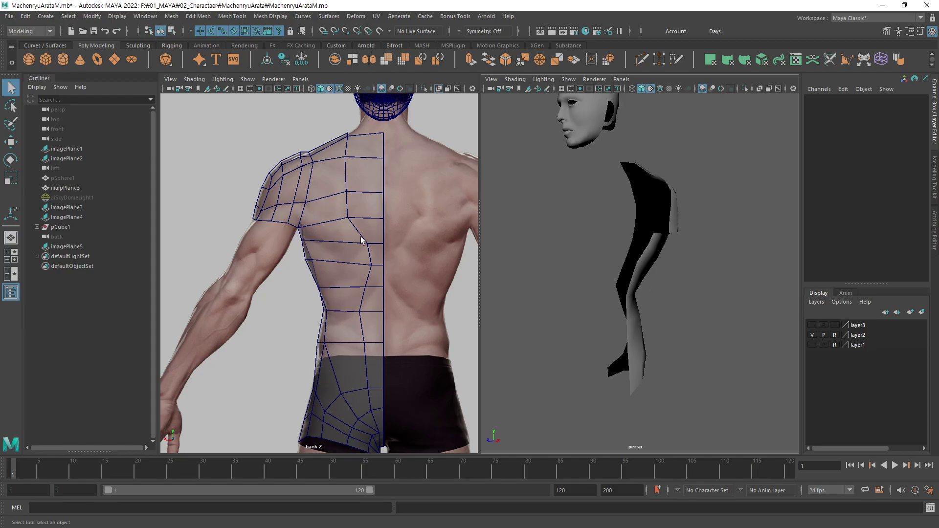
left_click(361, 239)
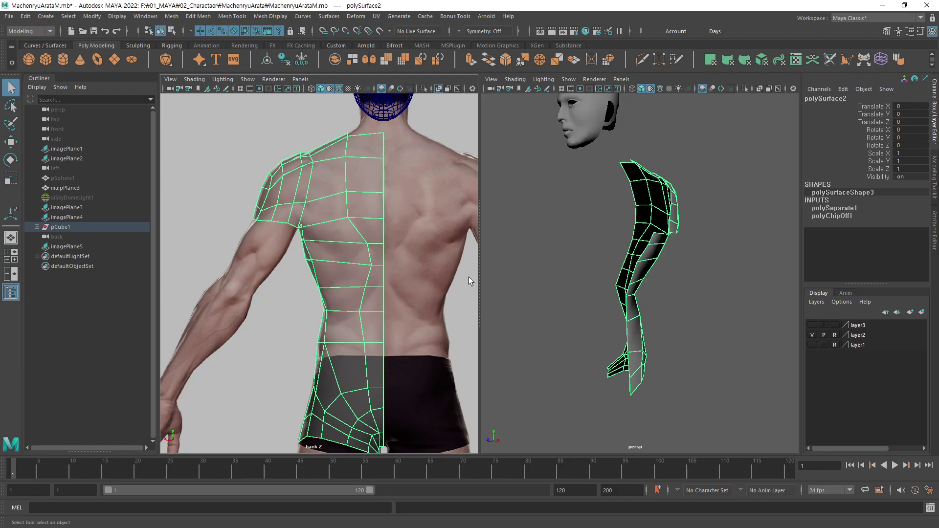
right_click_drag(468, 277, 352, 324, "alt")
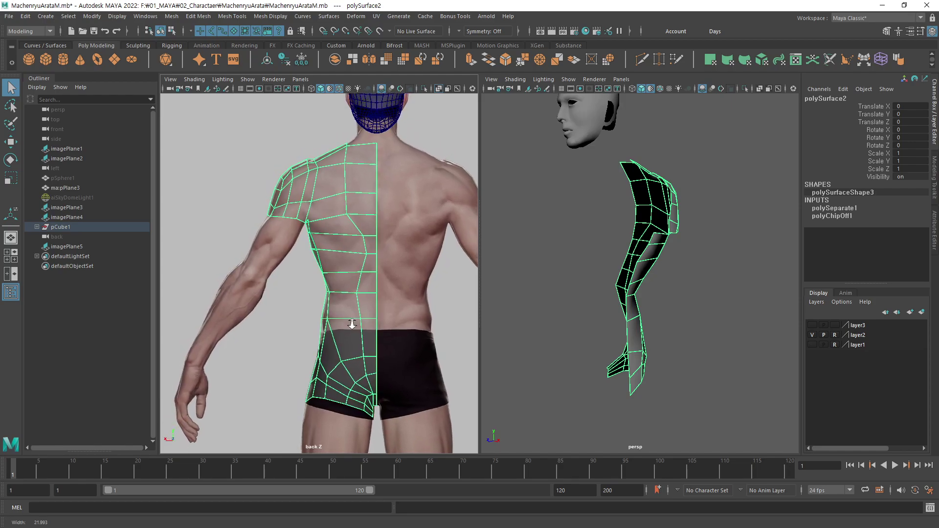
left_click_drag(353, 323, 361, 321, "alt")
right_click_drag(362, 320, 412, 314, "alt")
mouse_move(413, 314)
middle_mouse_down("alt")
mouse_move(396, 302)
mouse_move(390, 338)
middle_mouse_up("alt")
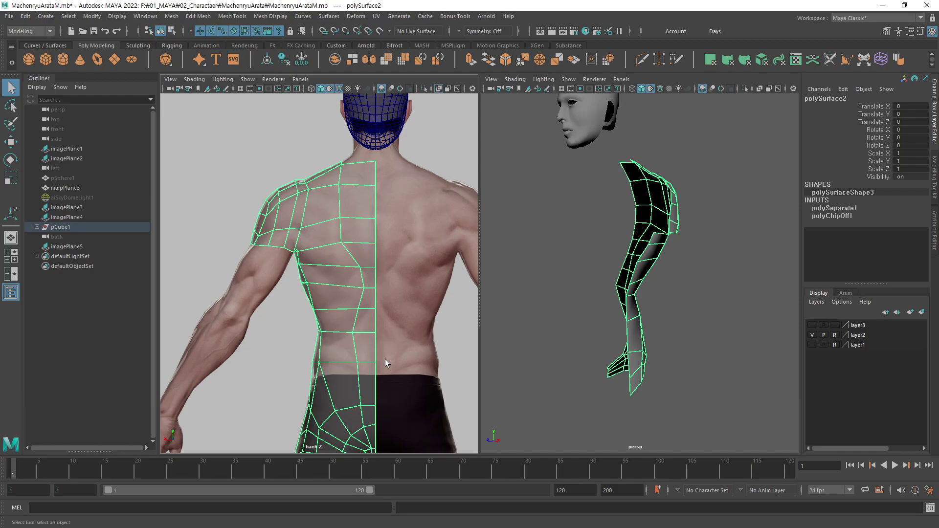
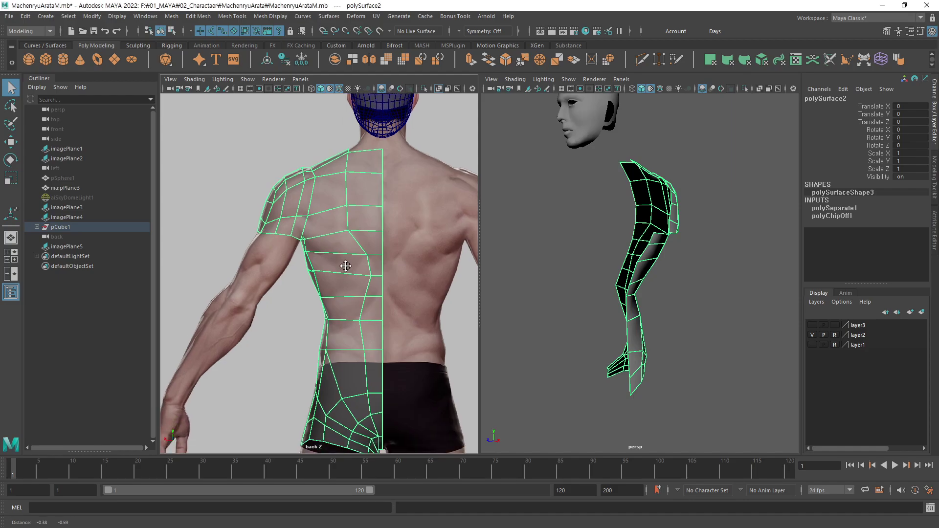
In vertex mode with the Move tool, fit the upper-back, spine and waist-side vertices to the back reference.
scroll(342, 273, "up", 3)
mouse_move(454, 310)
middle_mouse_down("alt")
mouse_move(341, 254)
mouse_move(327, 271)
middle_mouse_up("alt")
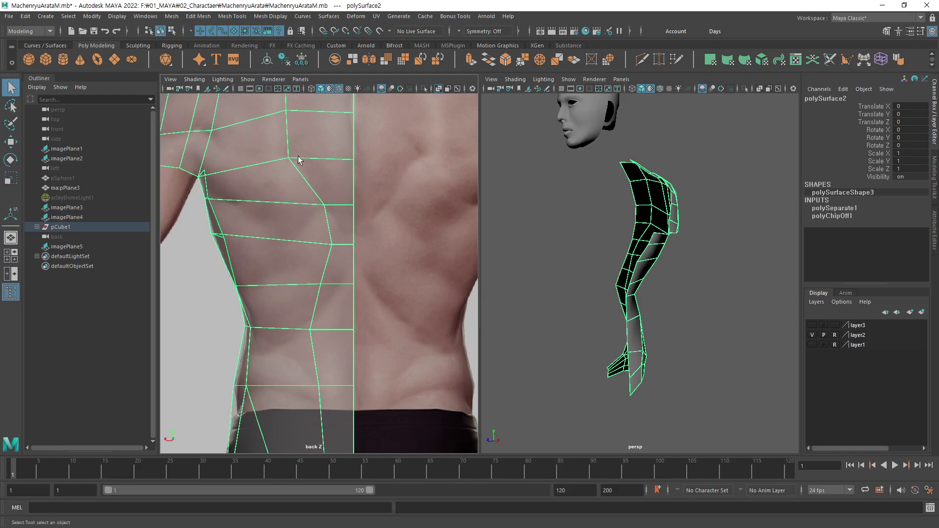
key("F9")
key("w")
mouse_move(337, 237)
left_mouse_down()
mouse_move(331, 264)
mouse_move(326, 248)
left_mouse_up()
left_click(324, 206)
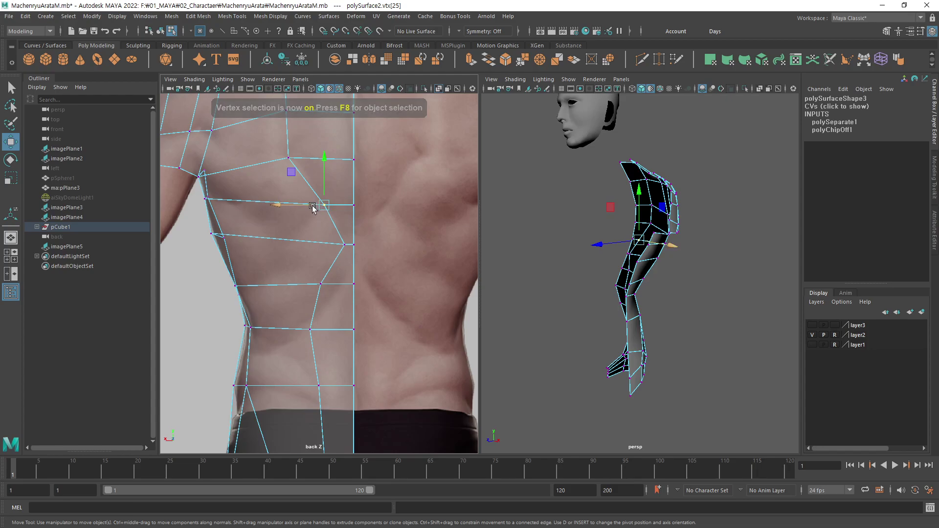
left_click(321, 285)
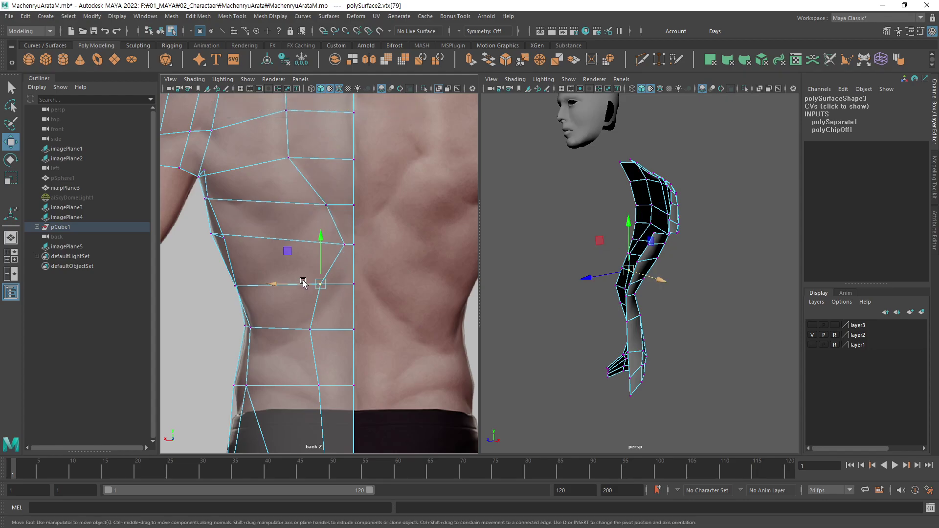
left_click_drag(304, 284, 325, 285)
left_click(309, 329)
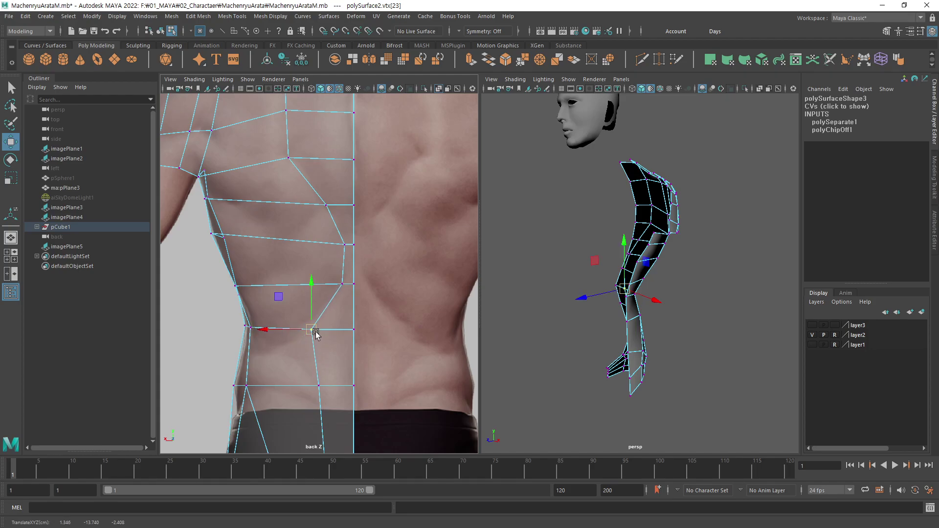
left_click_drag(316, 333, 320, 322)
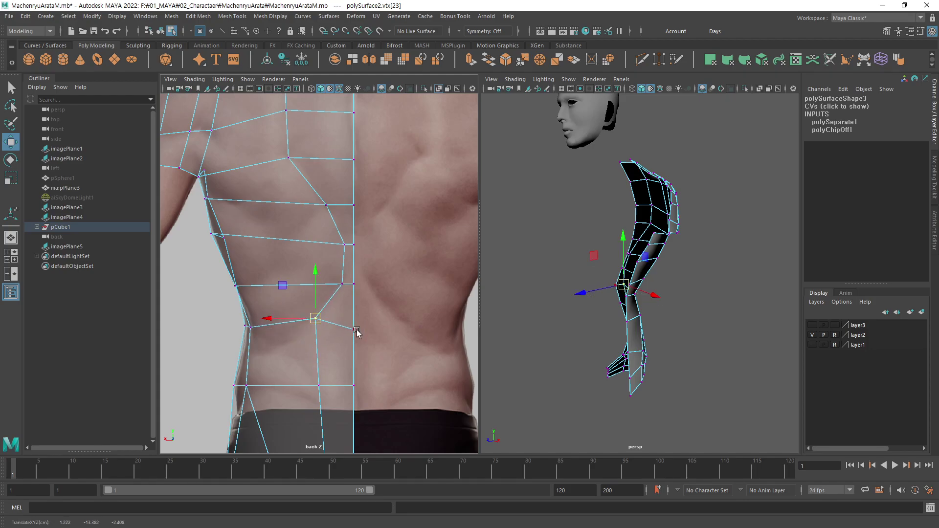
Shift the vertex below the shoulder blade right and down, and select the waist and side-edge vertices.
left_click(355, 330)
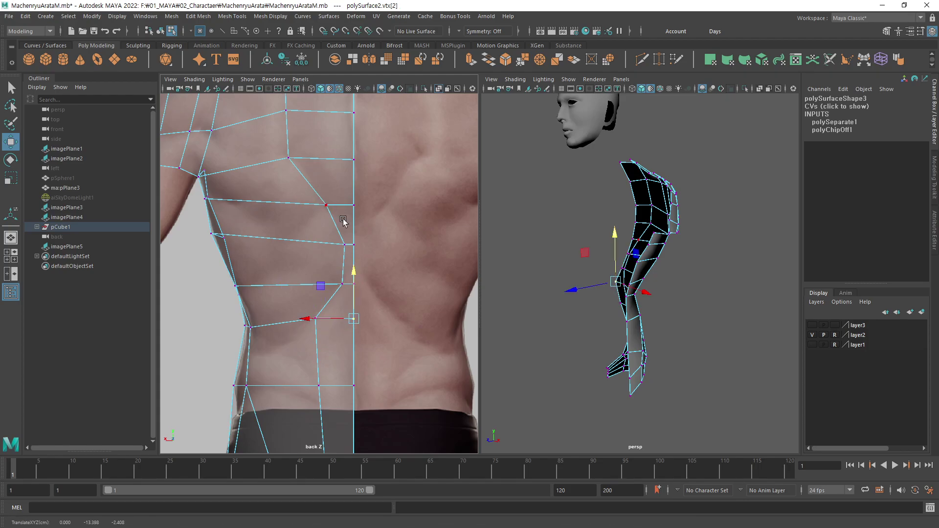
right_click_drag(343, 221, 328, 250, "alt")
left_click(294, 193)
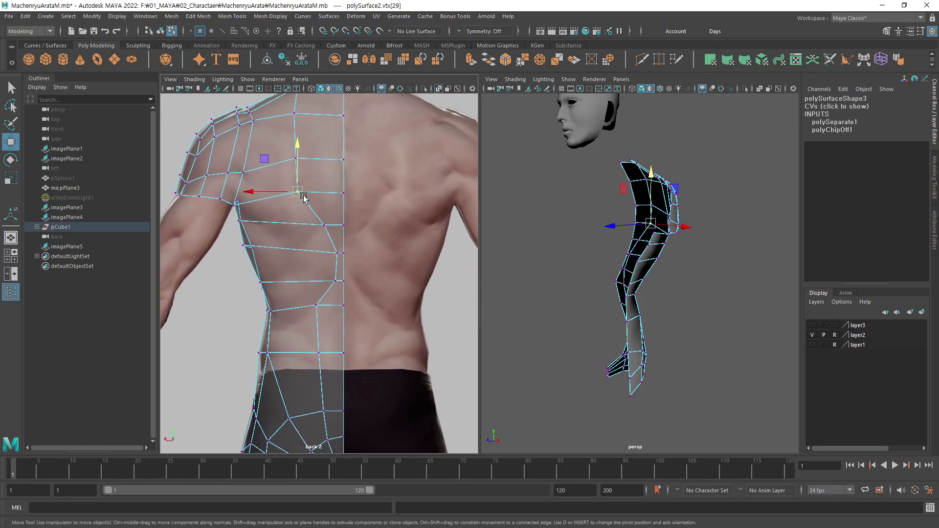
left_click_drag(294, 194, 307, 200)
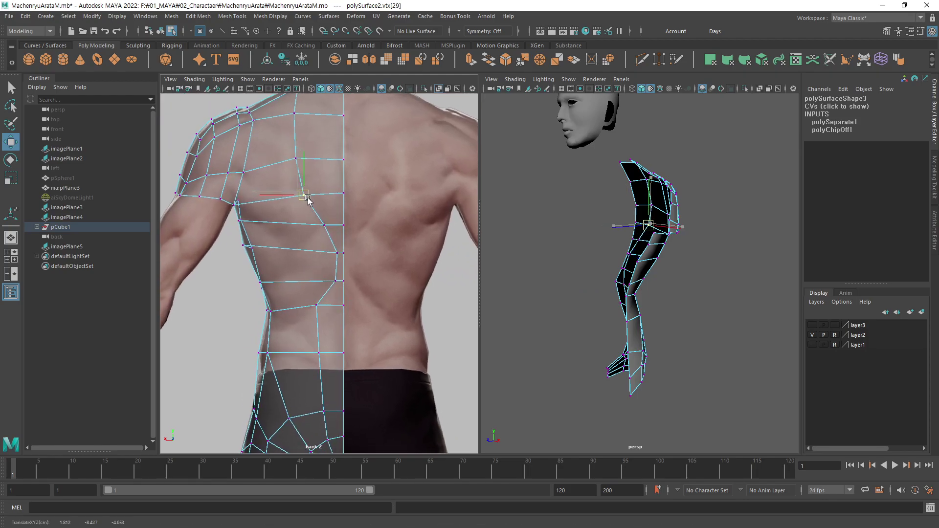
left_click(317, 305)
mouse_move(318, 310)
right_mouse_down("alt")
mouse_move(367, 267)
mouse_move(430, 260)
right_mouse_up("alt")
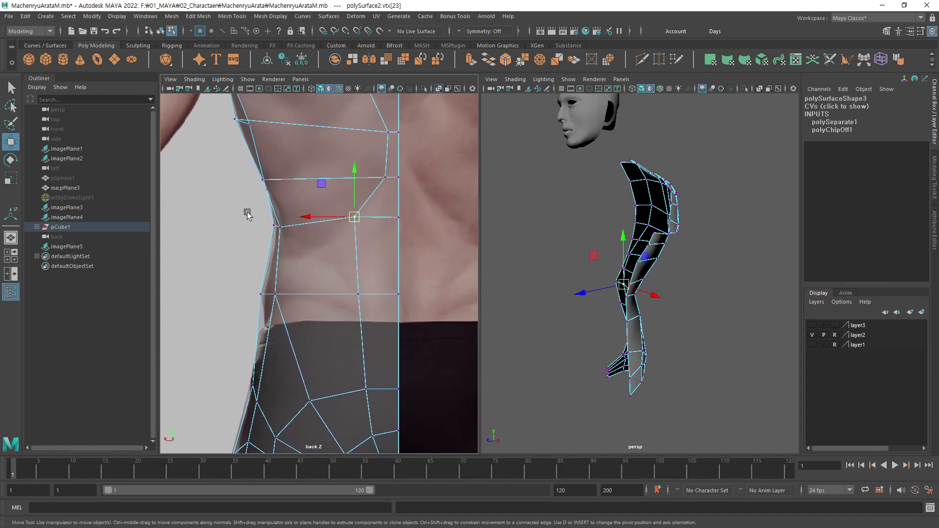
left_click(283, 231)
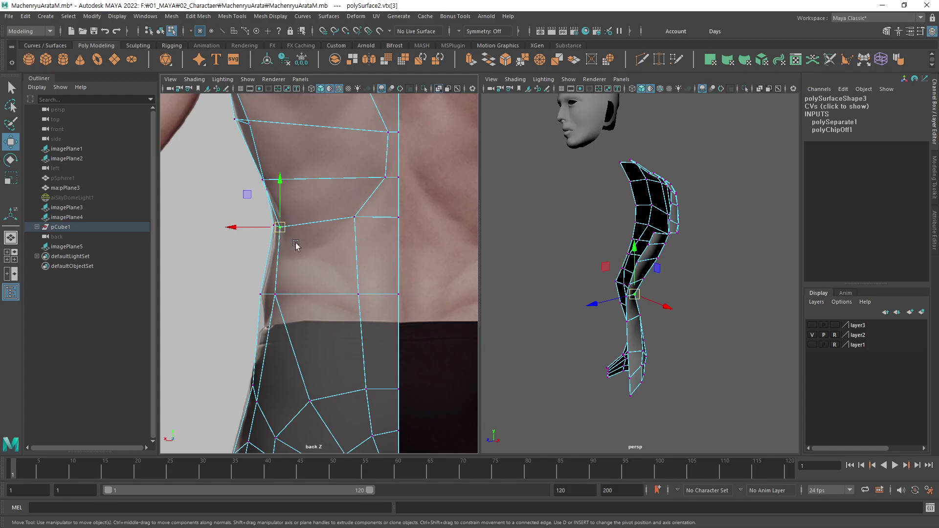
left_click_drag(637, 320, 658, 319, "alt")
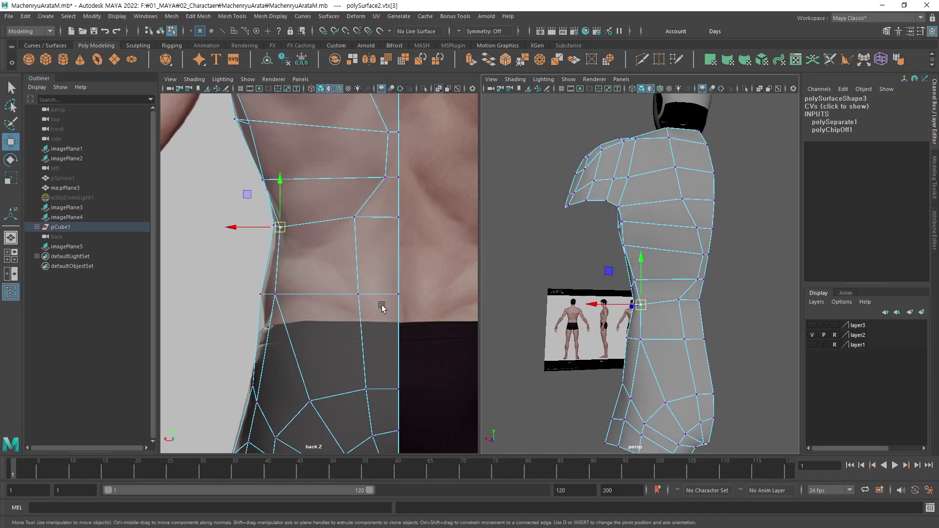
Move the waist vertex down and inward to match the back reference.
mouse_move(274, 220)
middle_mouse_down("alt")
mouse_move(279, 212)
mouse_move(299, 250)
middle_mouse_up("alt")
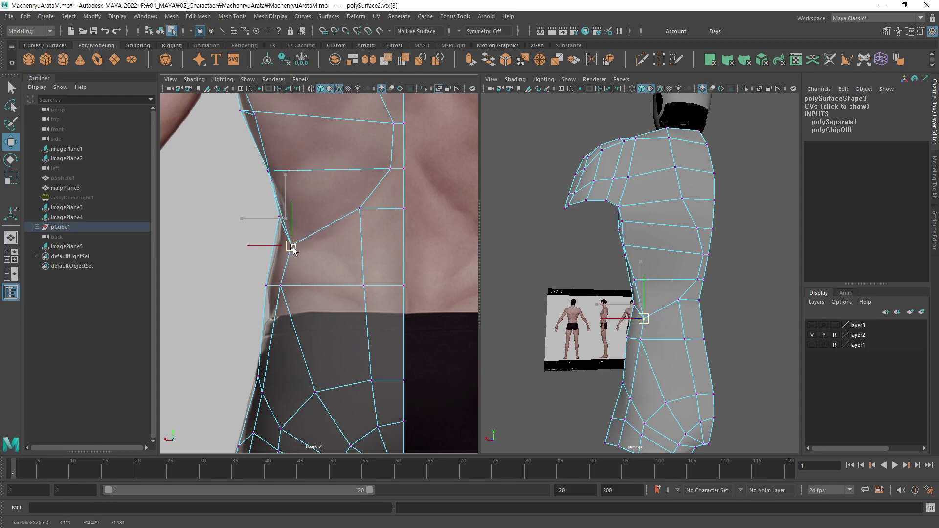
left_click(360, 209)
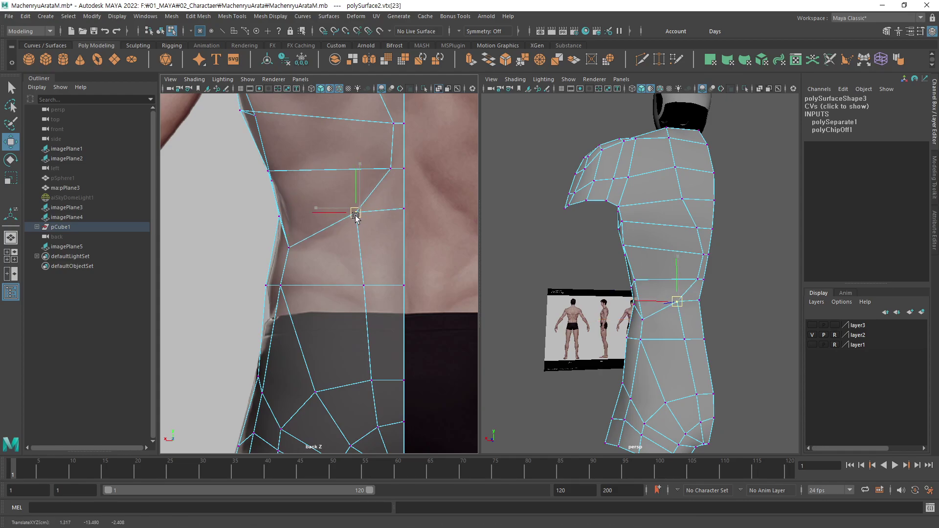
middle_click_drag(360, 209, 353, 223)
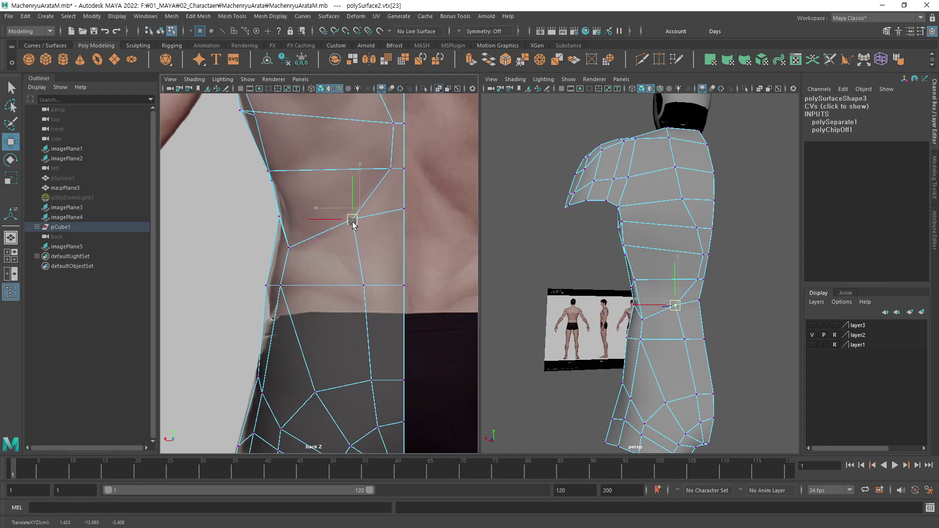
left_click(388, 170)
Slide the mid-back and spine-side vertices left along X onto the ribcage contour.
right_click_drag(377, 214, 291, 283, "alt")
middle_click_drag(291, 283, 303, 224, "alt")
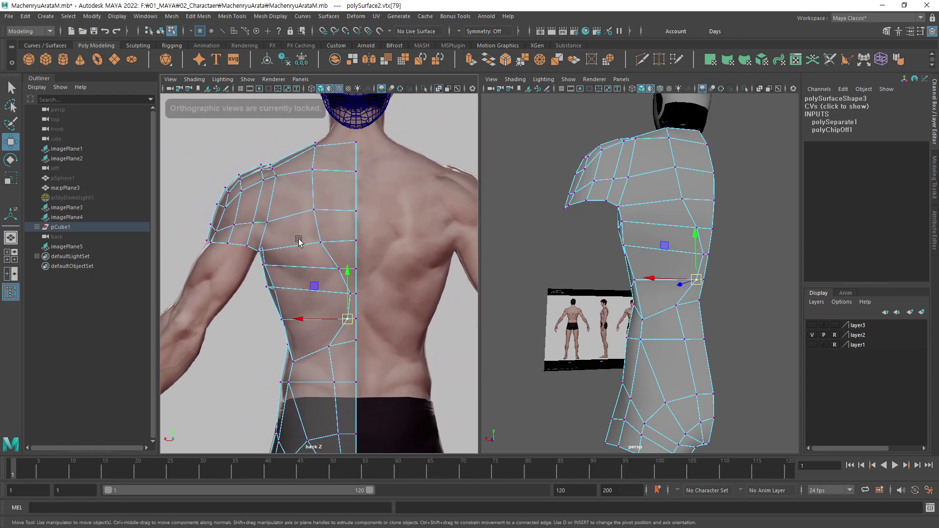
left_click_drag(302, 224, 420, 210, "alt")
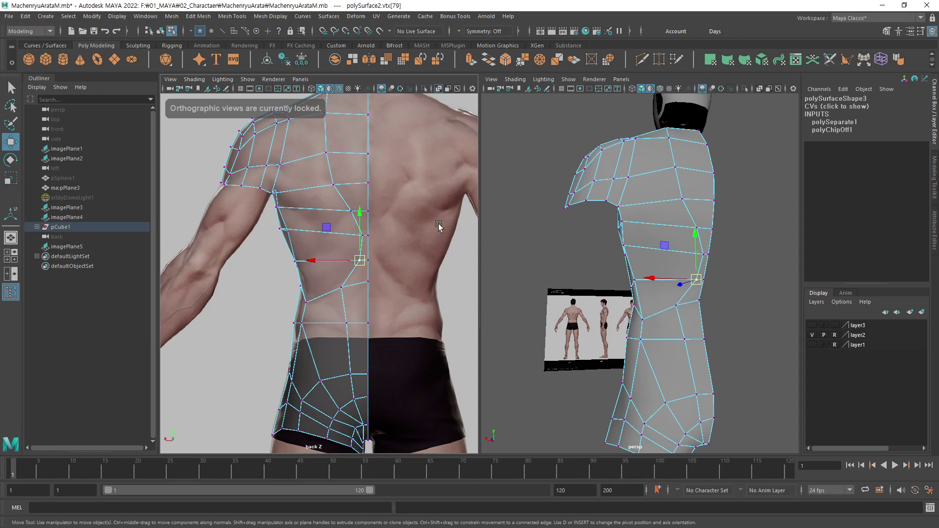
mouse_move(440, 247)
right_mouse_down("alt")
mouse_move(483, 208)
mouse_move(387, 220)
mouse_move(417, 216)
mouse_move(279, 272)
right_mouse_up("alt")
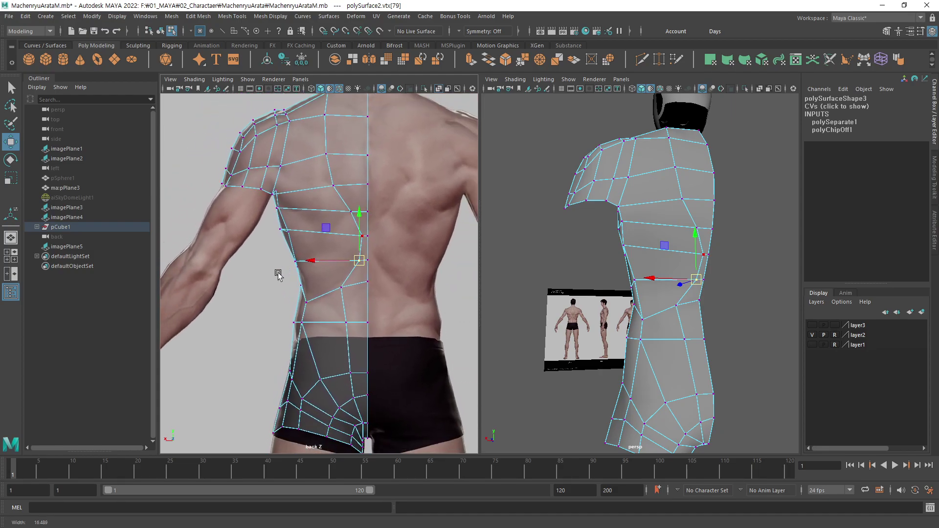
right_click_drag(354, 218, 354, 188, "alt")
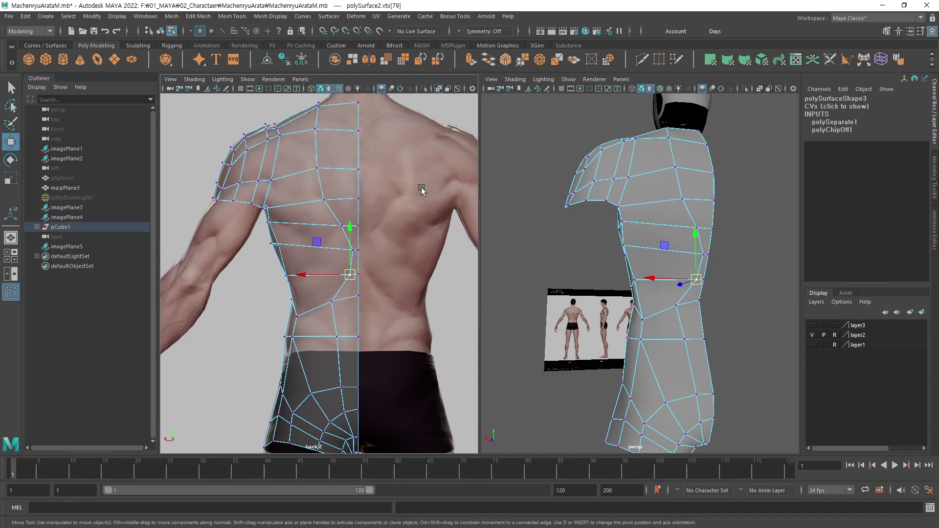
left_click(342, 228)
left_click_drag(341, 229, 334, 230)
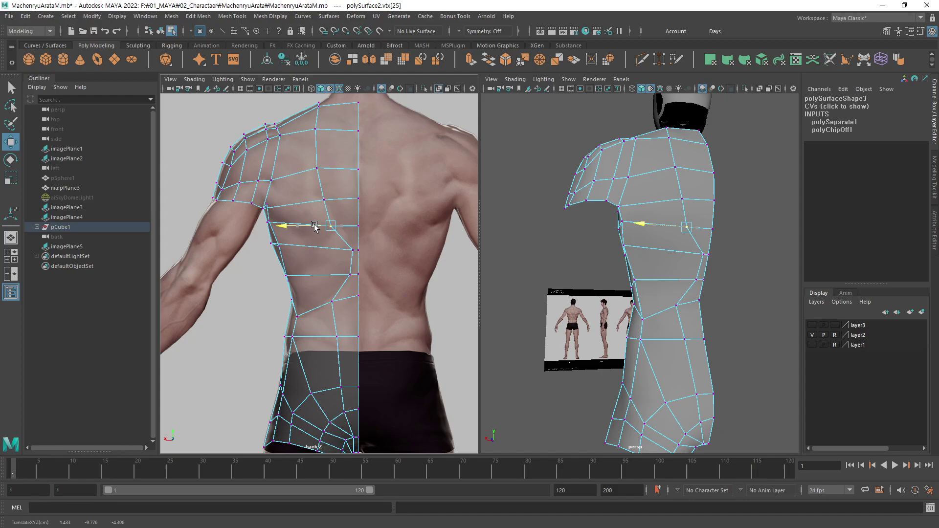
left_click(352, 250)
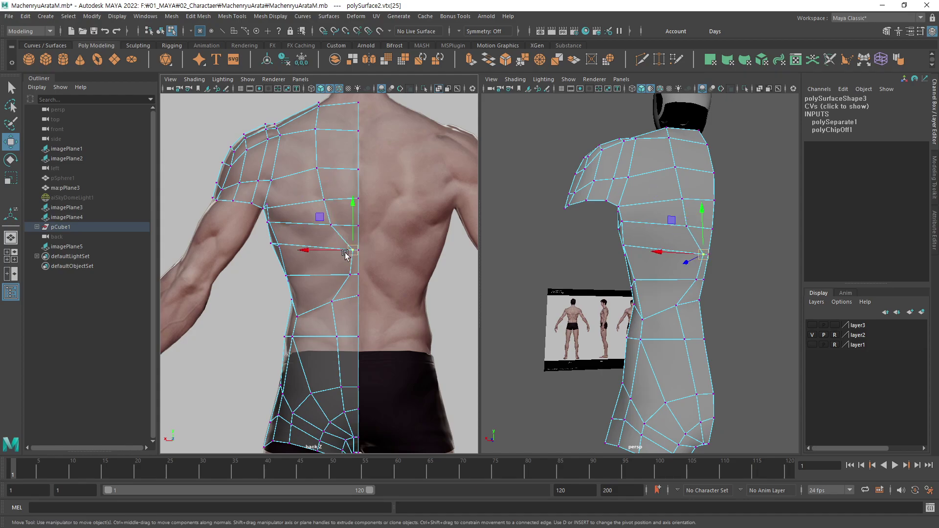
mouse_move(361, 284)
middle_mouse_down()
mouse_move(344, 283)
mouse_move(332, 306)
middle_mouse_up()
left_click(349, 276)
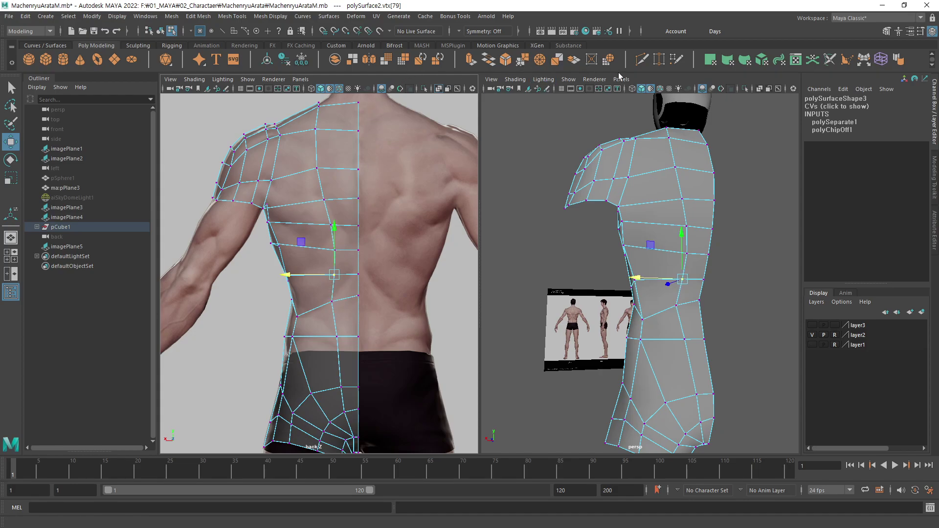
Use Multi-Cut to insert a vertical edge loop beside the spine, then zoom to the upper back.
key("ctrl+shift+x")
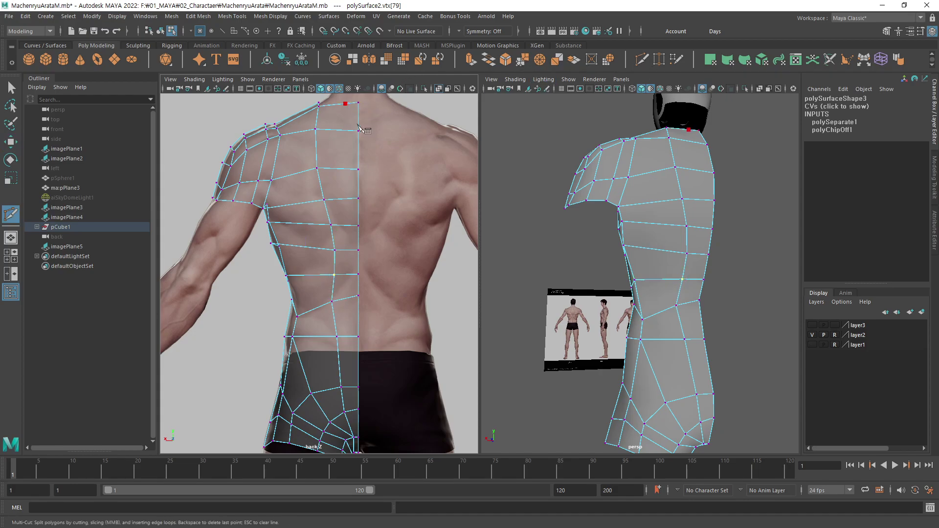
left_click(348, 336, "ctrl")
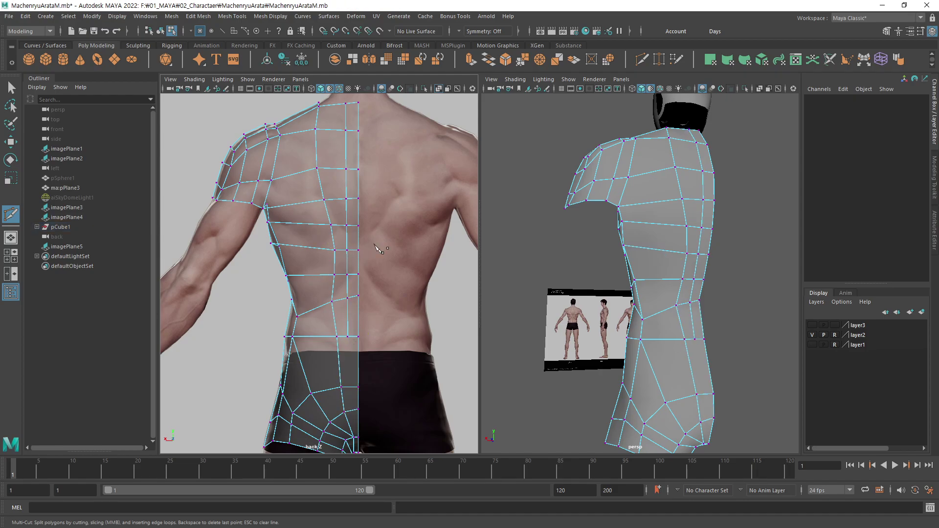
scroll(364, 200, "up", 3)
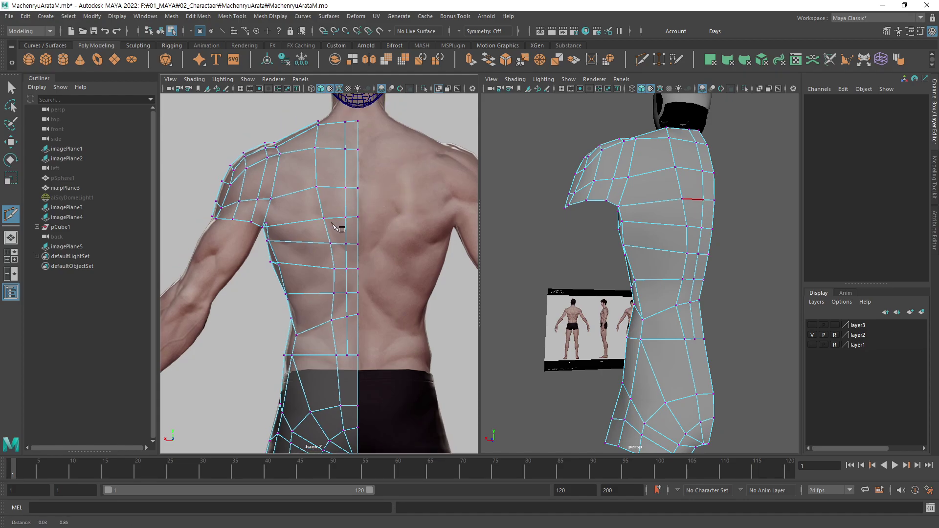
middle_click_drag(363, 201, 374, 172, "alt")
Shift the new loop's neck, shoulder and upper-back vertices left onto the back reference.
key("w")
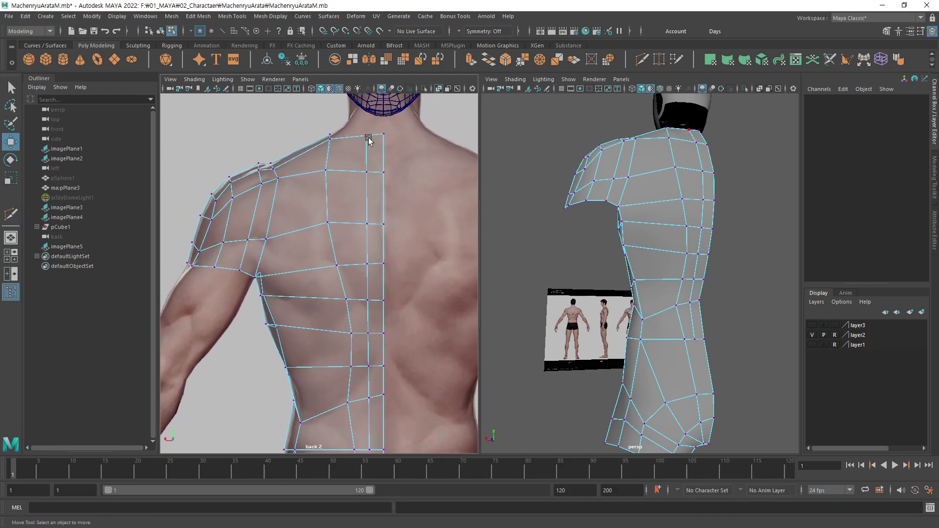
left_click(367, 139)
left_click_drag(385, 137, 383, 114)
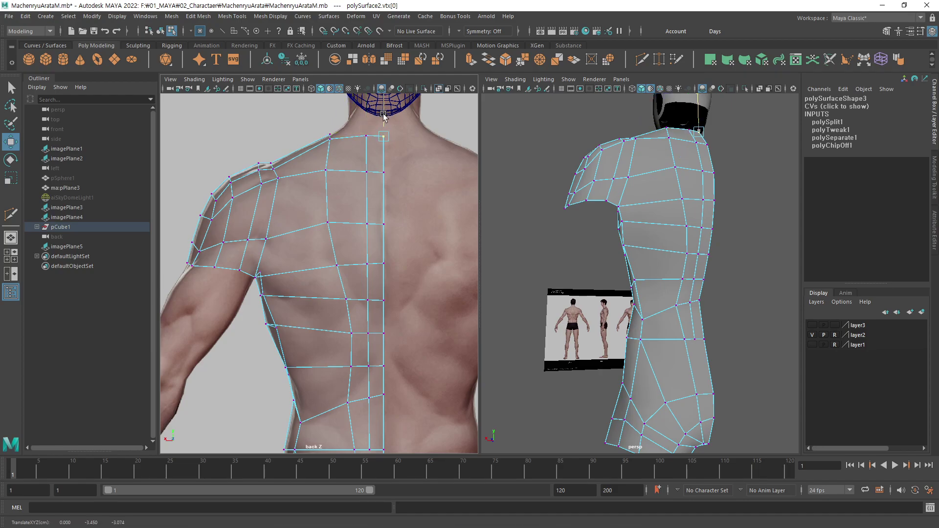
left_click(366, 136)
middle_click_drag(364, 151, 354, 142)
left_click(366, 172)
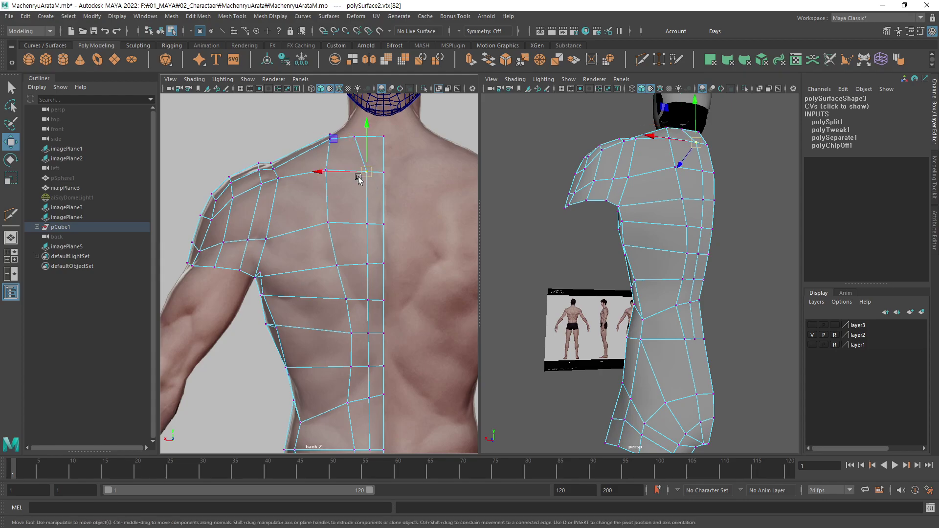
middle_click_drag(360, 176, 351, 177)
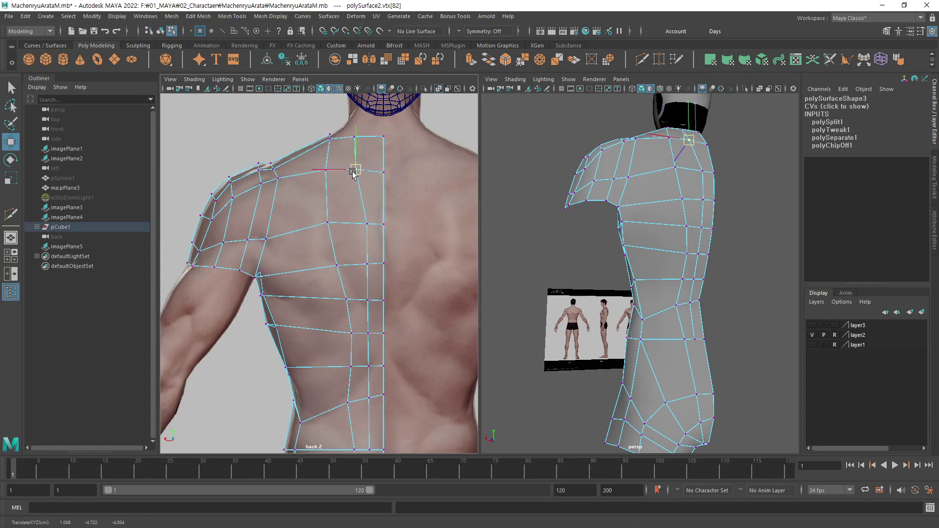
left_click(370, 233)
middle_click_drag(370, 233, 361, 230)
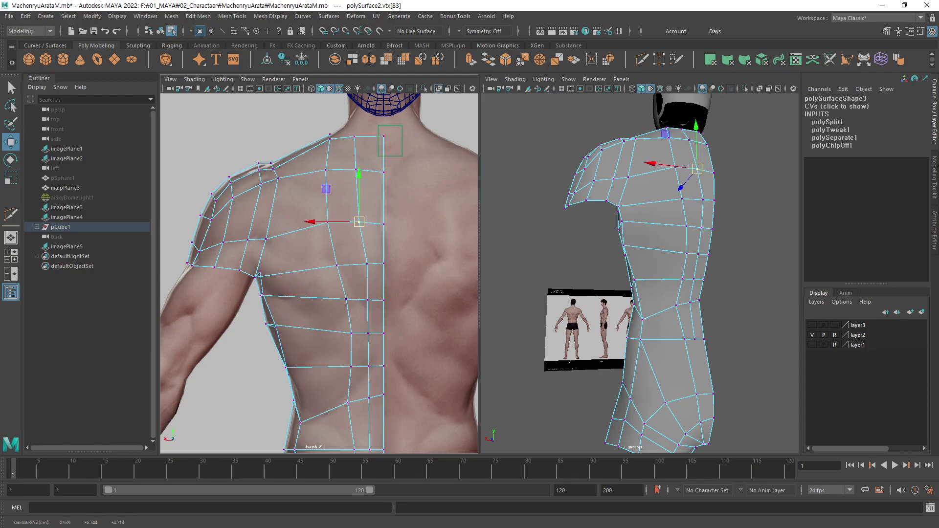
Fit the lower-back vertices beside the spine to the reference muscle lines.
left_click_drag(377, 227, 378, 408)
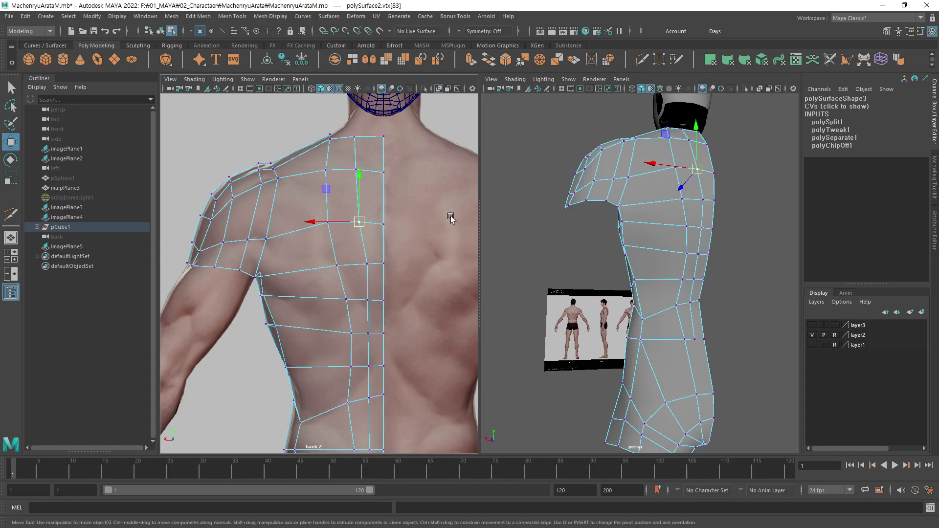
middle_click_drag(384, 307, 391, 230, "alt")
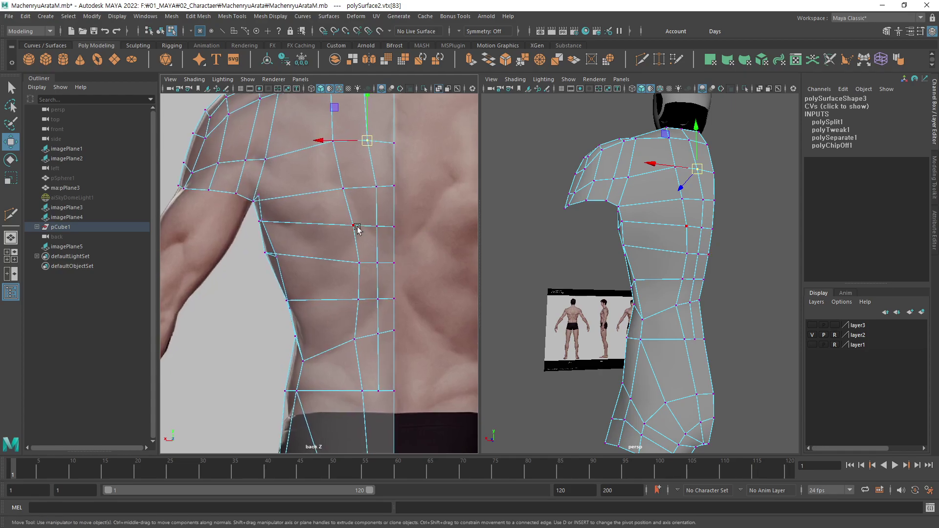
left_click(355, 225)
left_click_drag(358, 241, 373, 237)
left_click(381, 187)
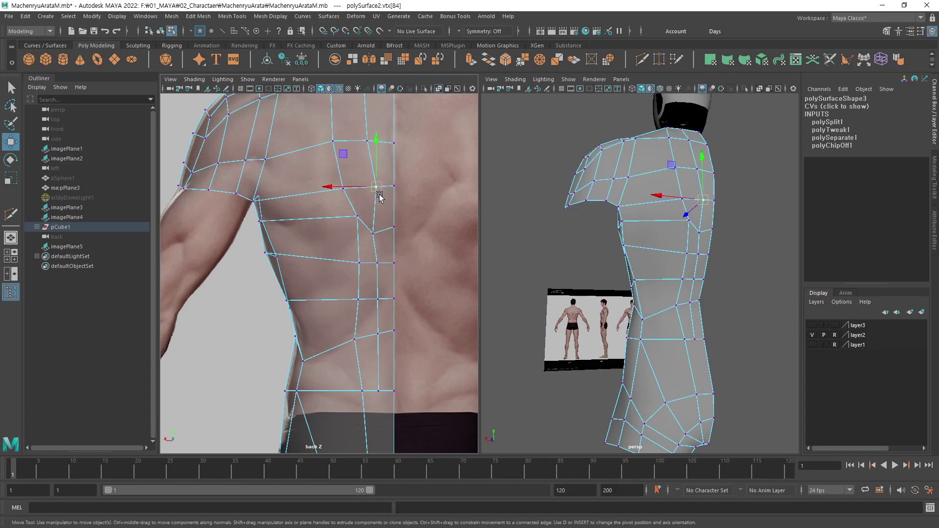
mouse_move(381, 187)
left_mouse_down()
mouse_move(373, 195)
mouse_move(394, 191)
left_mouse_up()
left_click(394, 186)
left_click(392, 229)
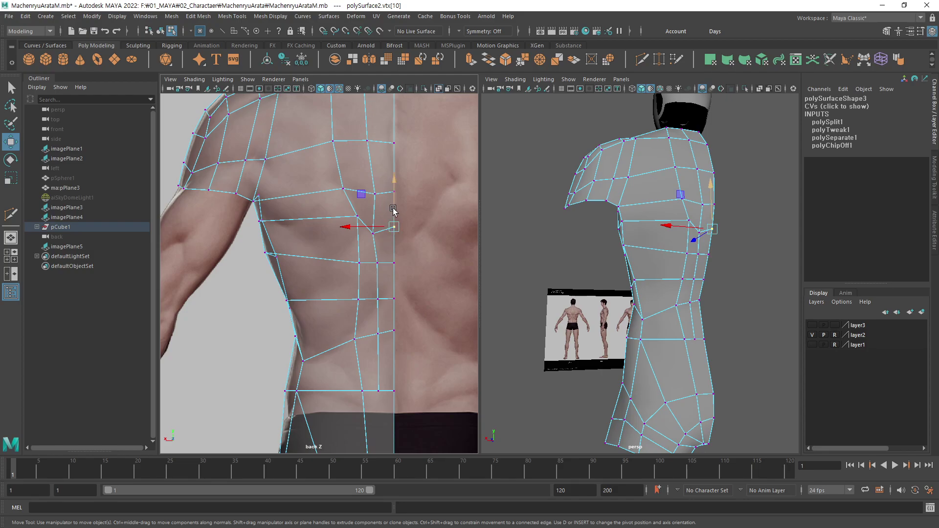
Slide the waist-row vertices sideways to match the reference waist outline.
middle_click_drag(375, 280, 374, 238, "alt")
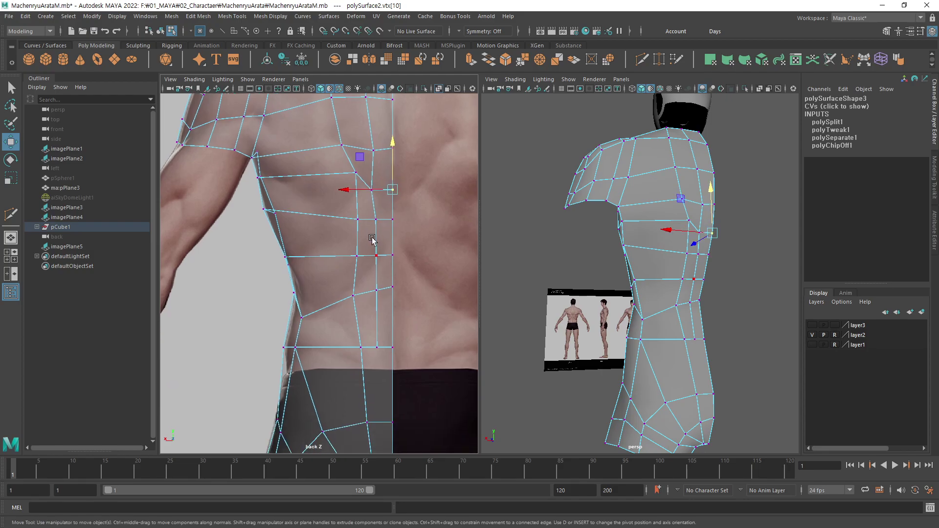
left_click(379, 219)
left_click_drag(361, 220, 364, 219)
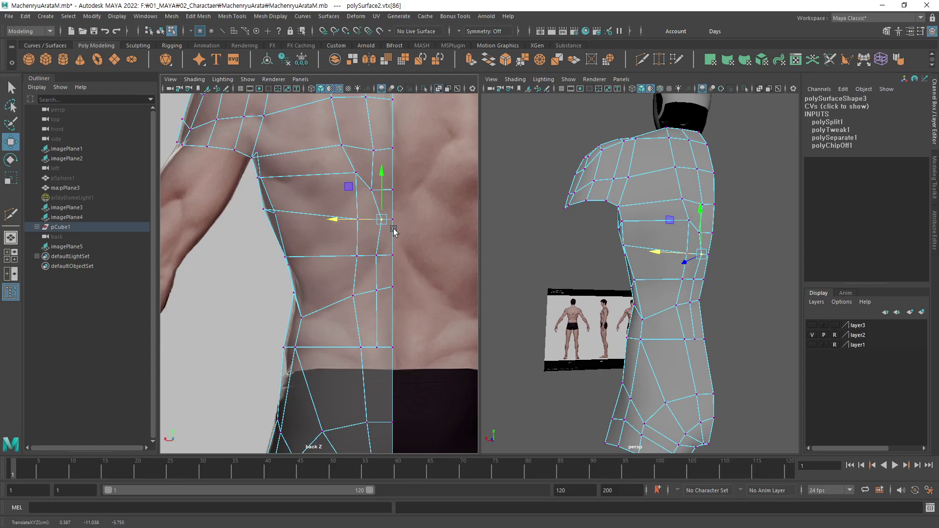
left_click(375, 256)
left_click_drag(377, 257, 394, 254)
left_click(393, 255)
Raise and nudge the lower-back vertices and lift the spine centre-line vertex.
middle_click_drag(367, 265, 371, 262, "alt")
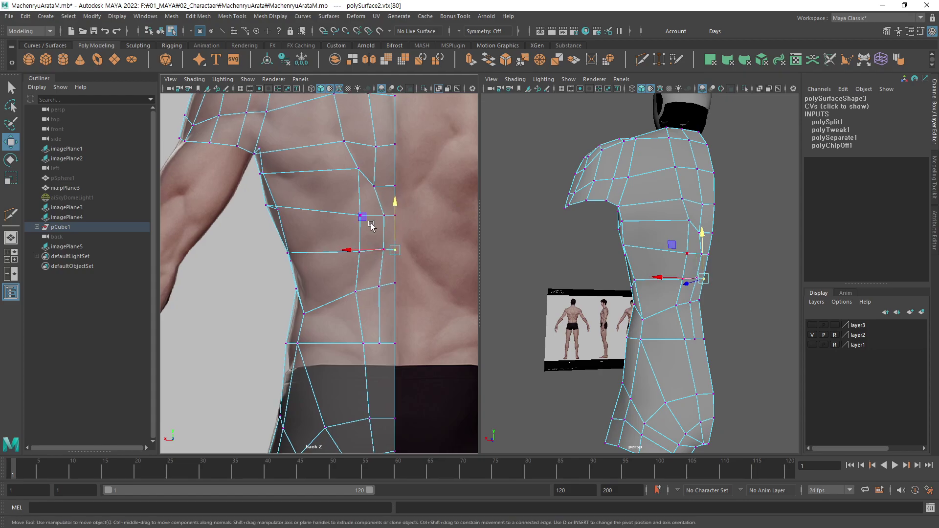
left_click(363, 215)
left_click_drag(362, 215, 365, 208)
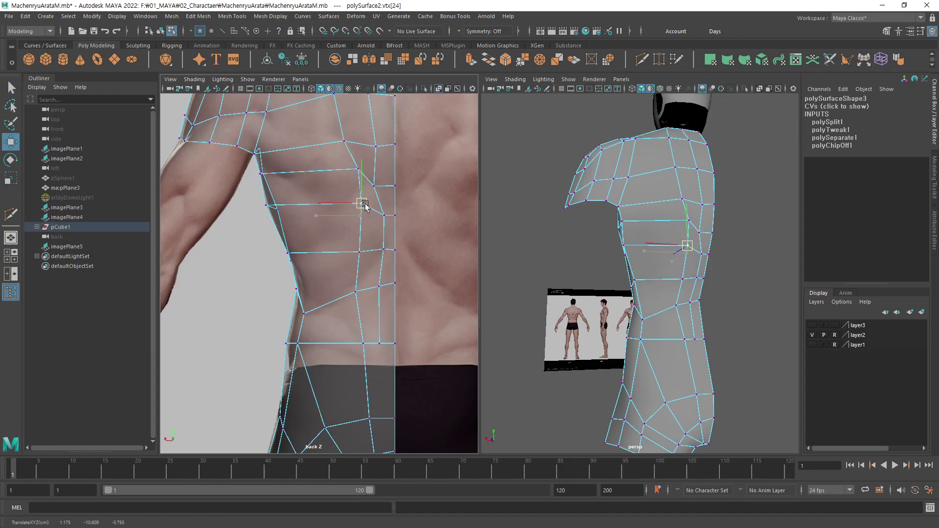
left_click(360, 253)
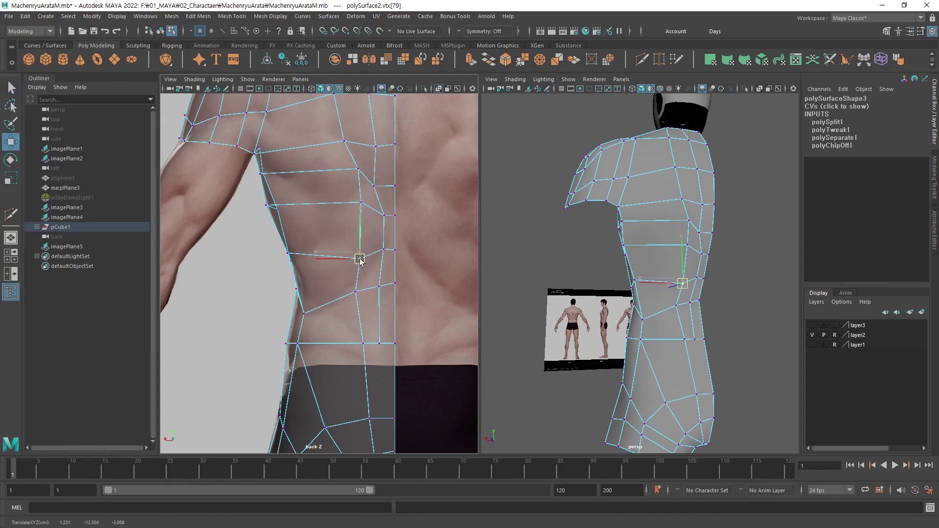
mouse_move(359, 253)
left_mouse_down()
mouse_move(373, 273)
mouse_move(351, 290)
left_mouse_up()
left_click(380, 284)
left_click(355, 292)
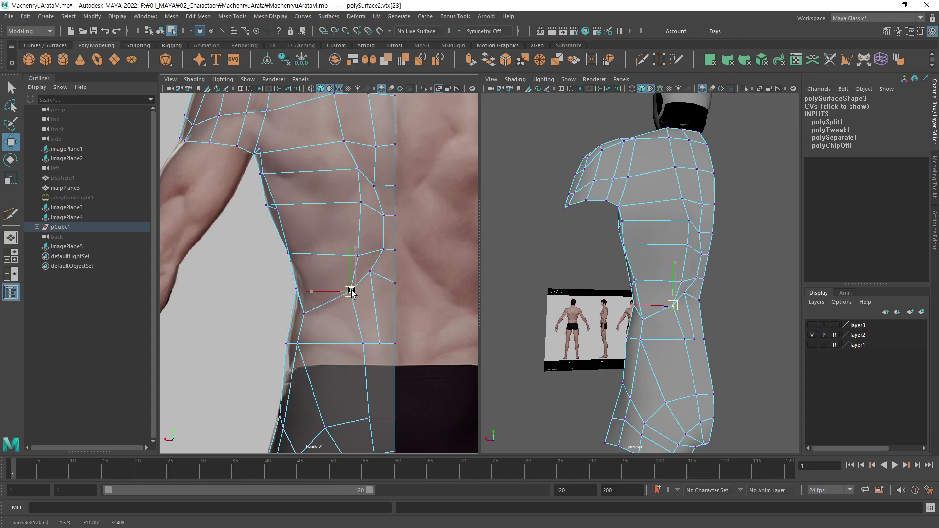
left_click(370, 272)
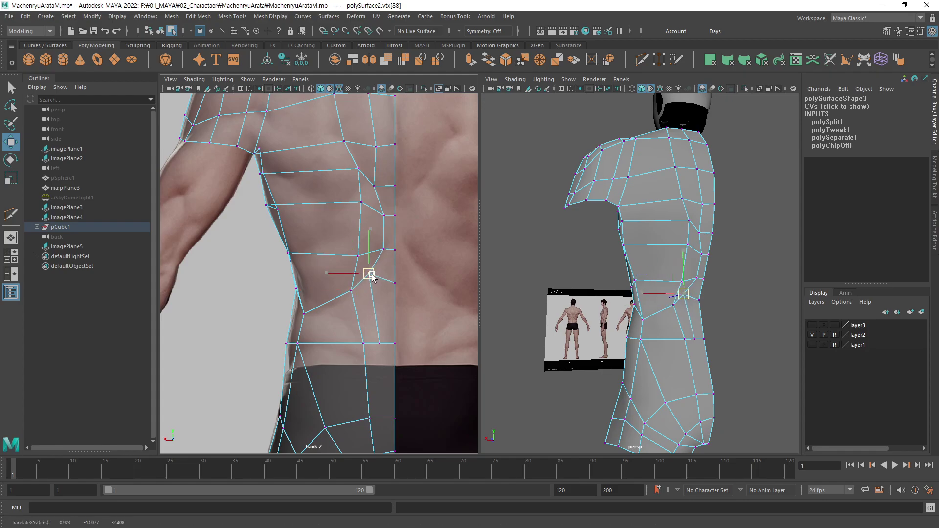
left_click(393, 286)
left_click_drag(394, 268, 395, 258)
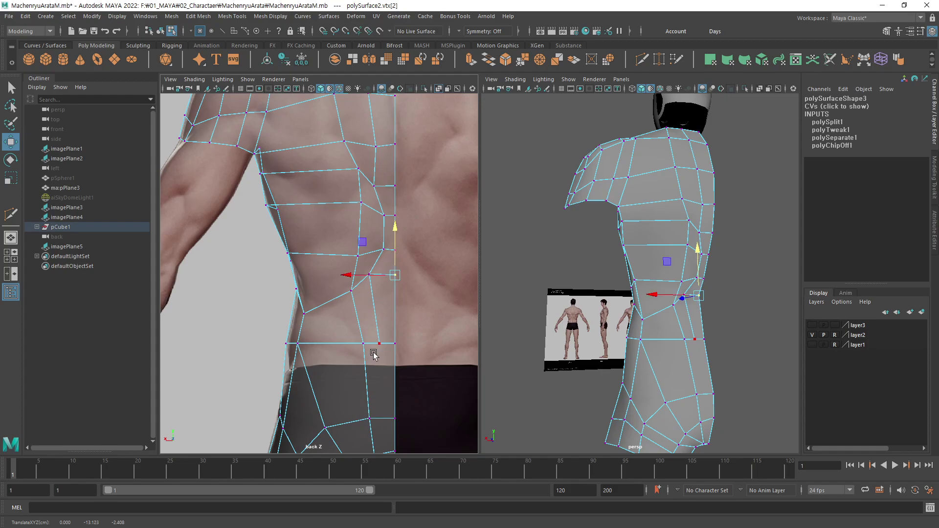
Move the waistband and shorts-area vertices left onto the waist outline.
left_click(364, 343)
middle_click_drag(363, 344, 381, 261, "alt")
mouse_move(360, 262)
left_mouse_down()
mouse_move(348, 261)
mouse_move(379, 264)
left_mouse_up()
left_click(391, 260)
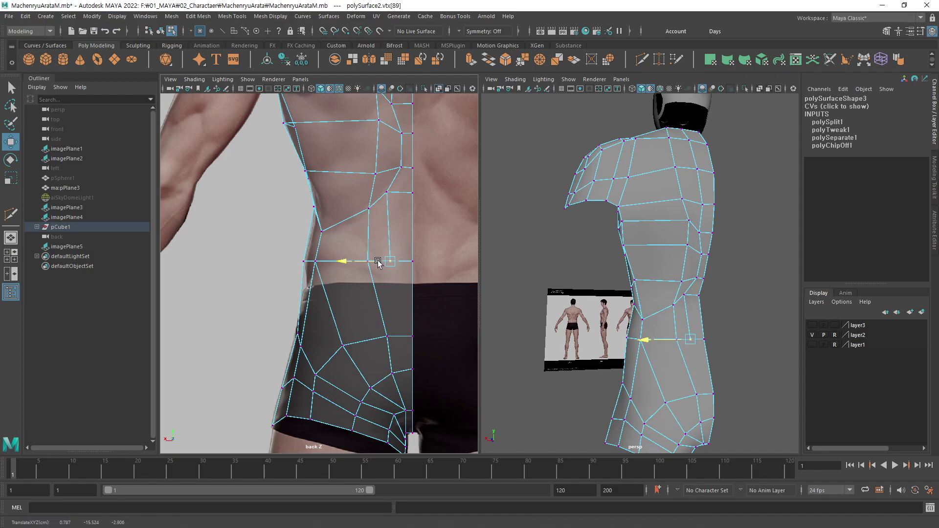
left_click(386, 336)
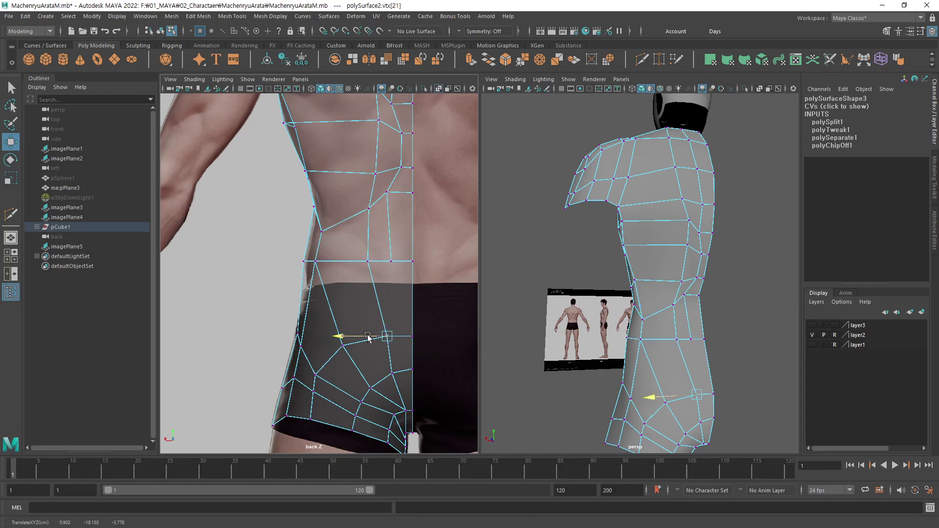
left_click_drag(387, 336, 361, 337)
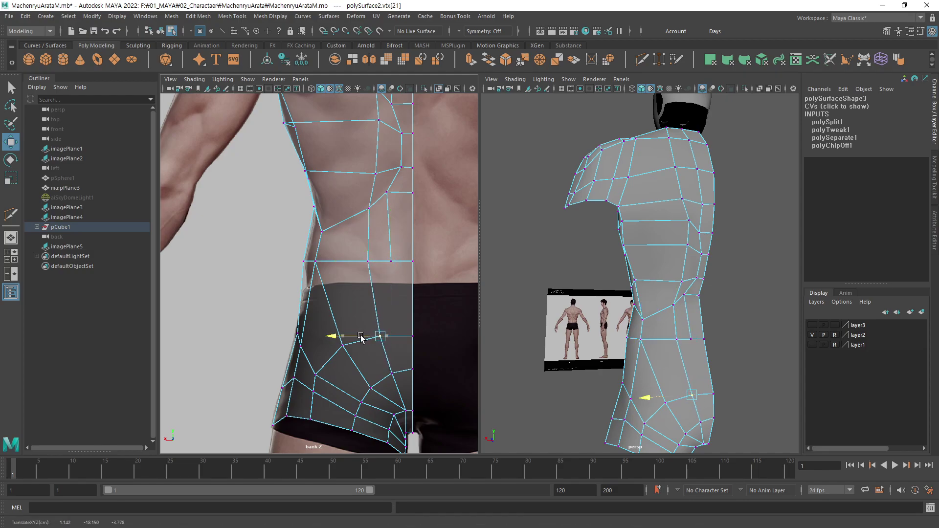
left_click(391, 262)
Align the side-silhouette, armpit and side-waist vertices with the body outline.
middle_click_drag(392, 167, 403, 234, "alt")
left_click(324, 241)
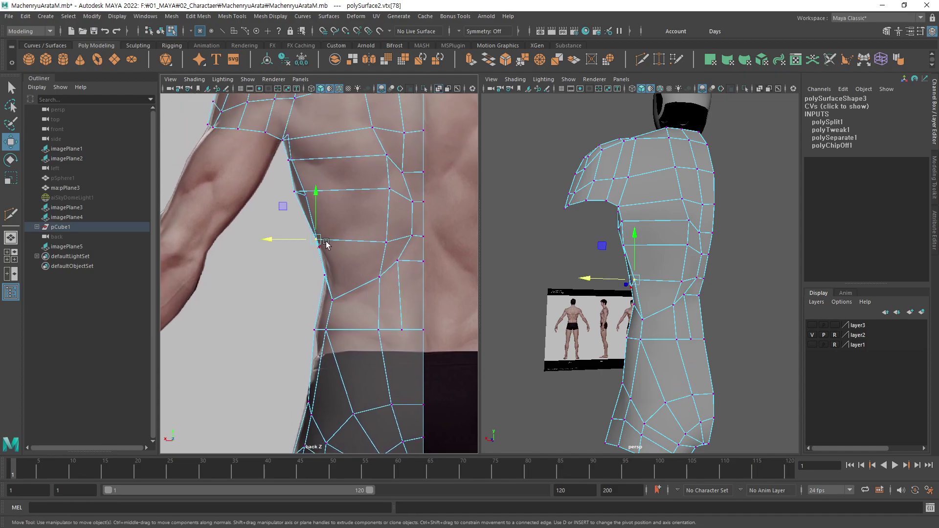
left_click_drag(575, 249, 651, 234, "alt")
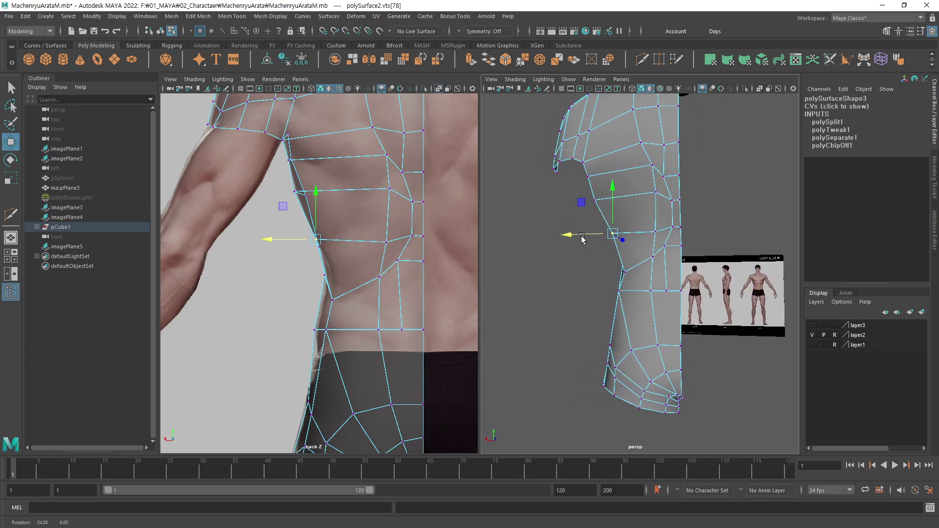
left_click_drag(318, 242, 325, 248)
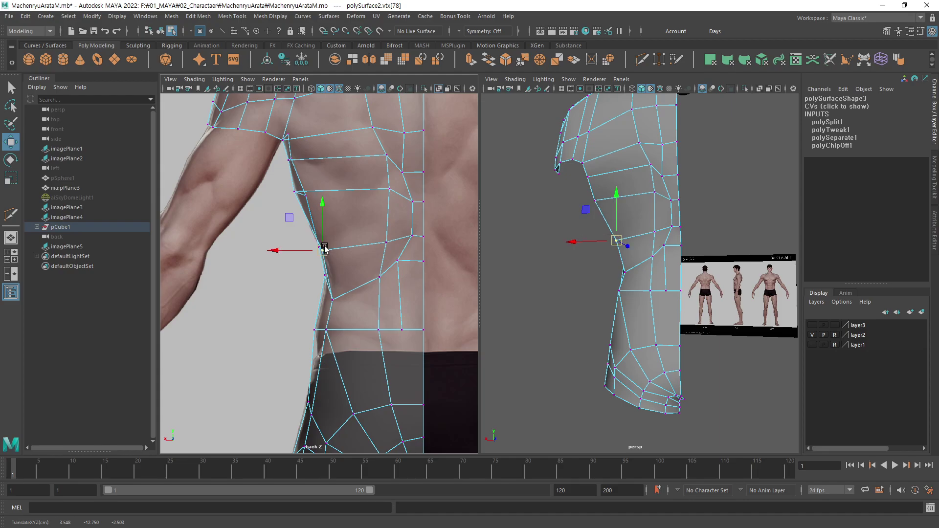
left_click(297, 197)
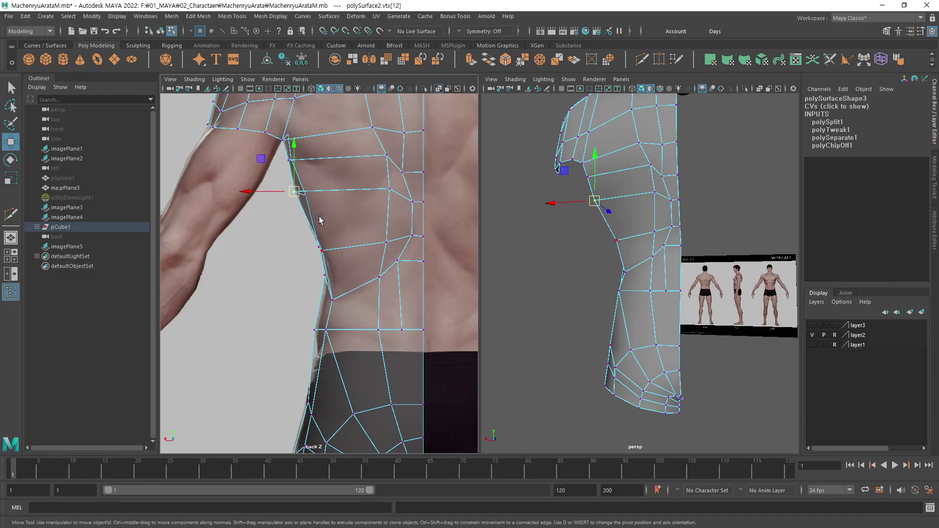
left_click_drag(299, 202, 300, 197)
left_click(323, 252)
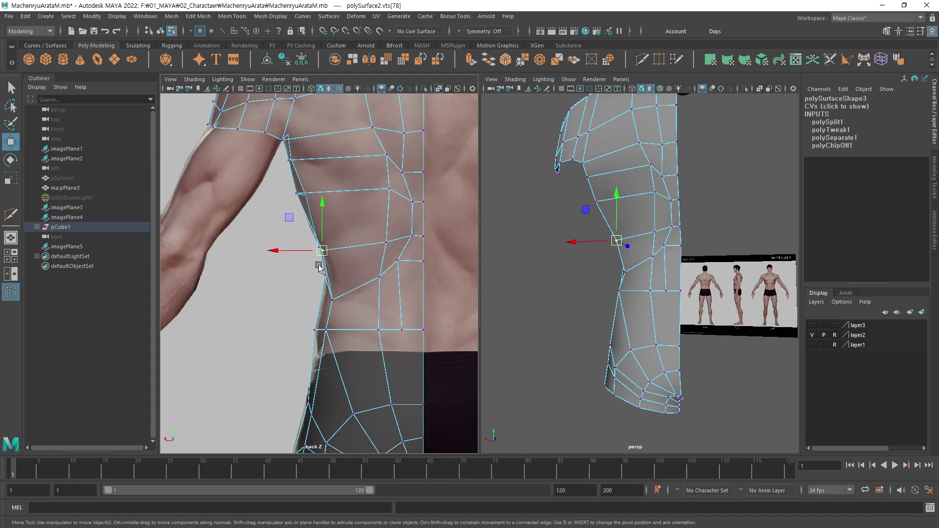
left_click_drag(323, 251, 321, 254)
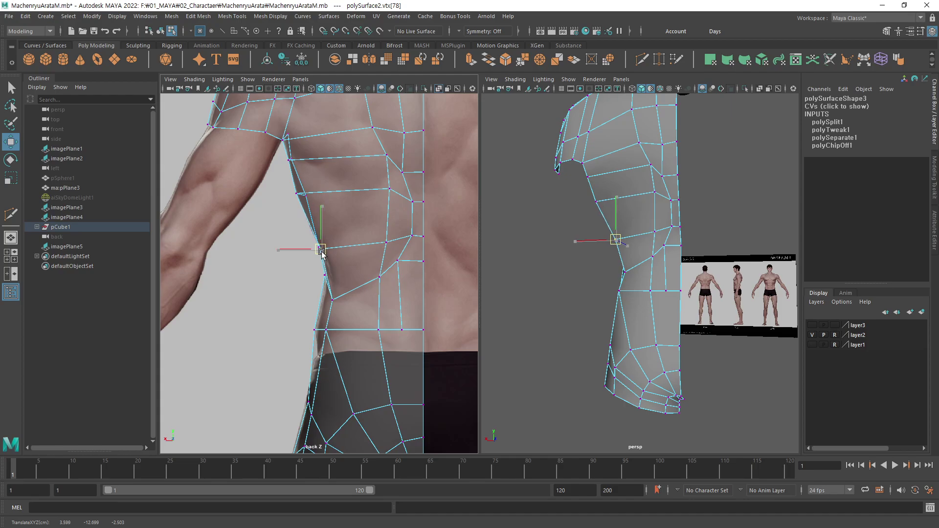
left_click(333, 300)
left_click_drag(336, 301, 337, 300)
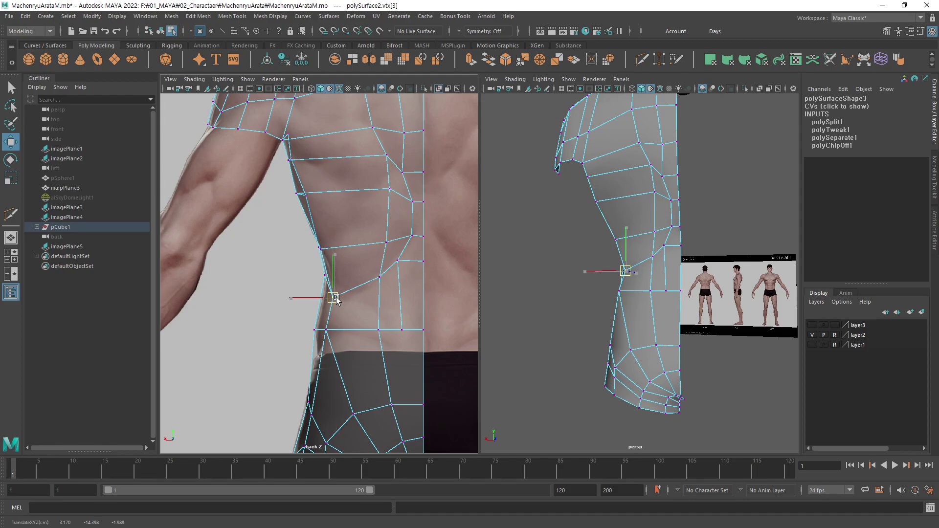
Undo a trial move of an upper-back vertex, then return to Select (Q) and clear the selection.
left_click(384, 157)
left_click_drag(384, 157, 386, 155)
key("ctrl+z")
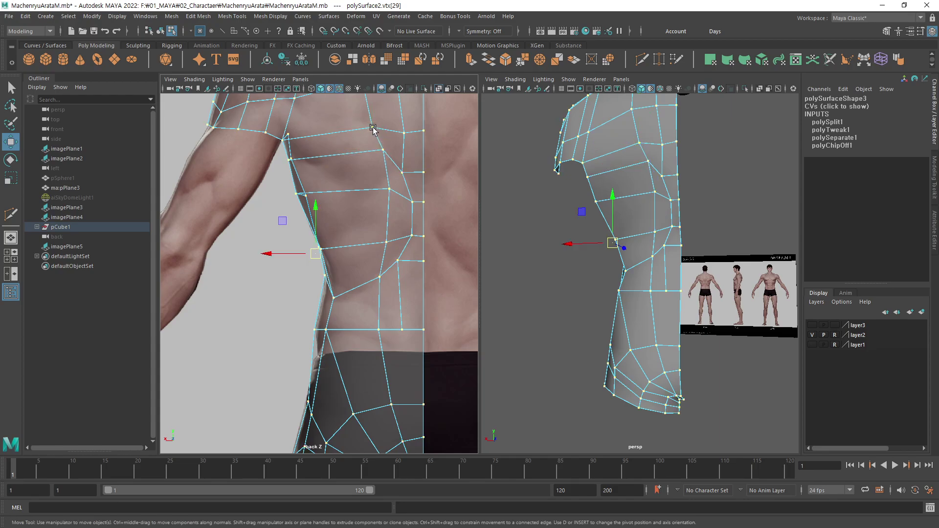
left_click(370, 127)
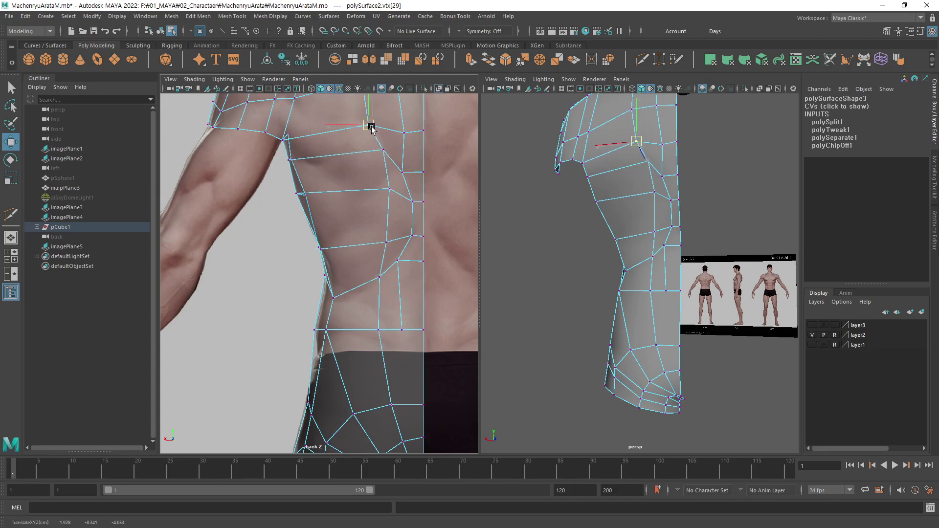
left_click(382, 151)
left_click(404, 133)
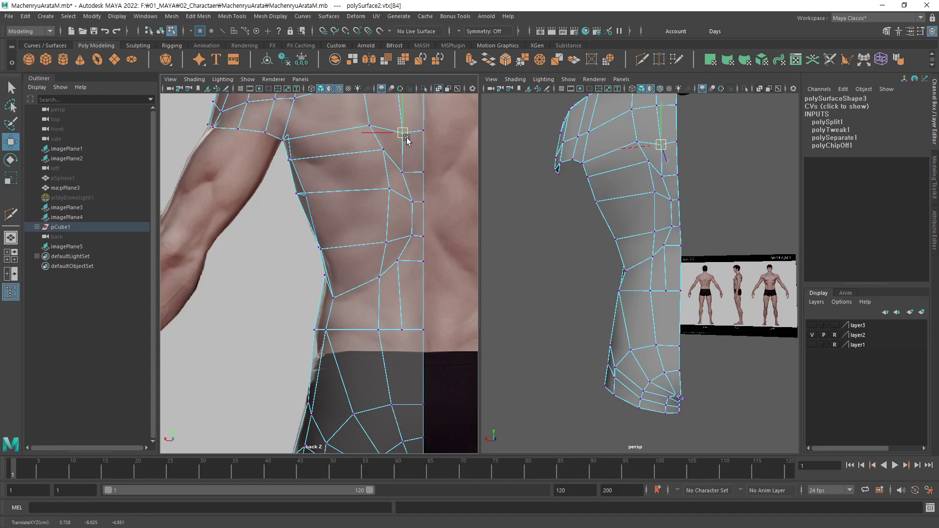
mouse_move(407, 138)
right_mouse_down("alt")
mouse_move(377, 271)
mouse_move(405, 197)
right_mouse_up("alt")
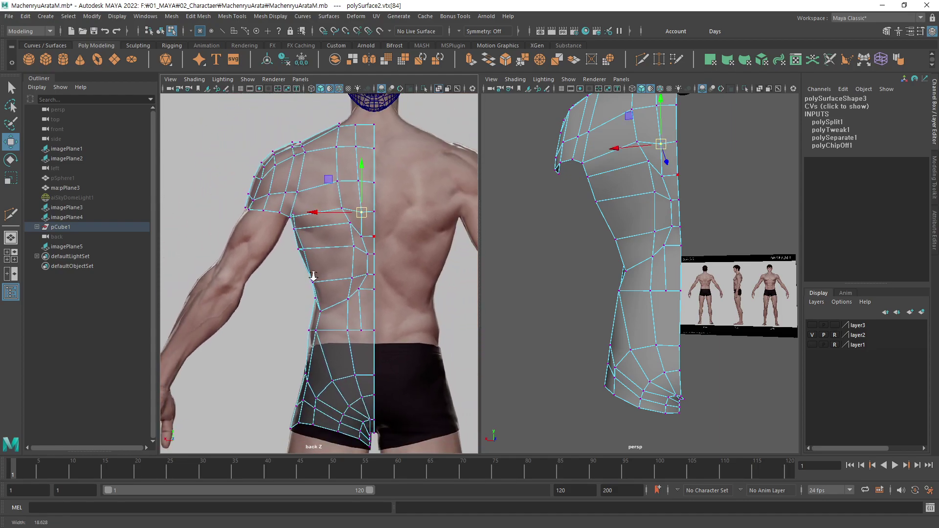
middle_click_drag(405, 197, 383, 245, "alt")
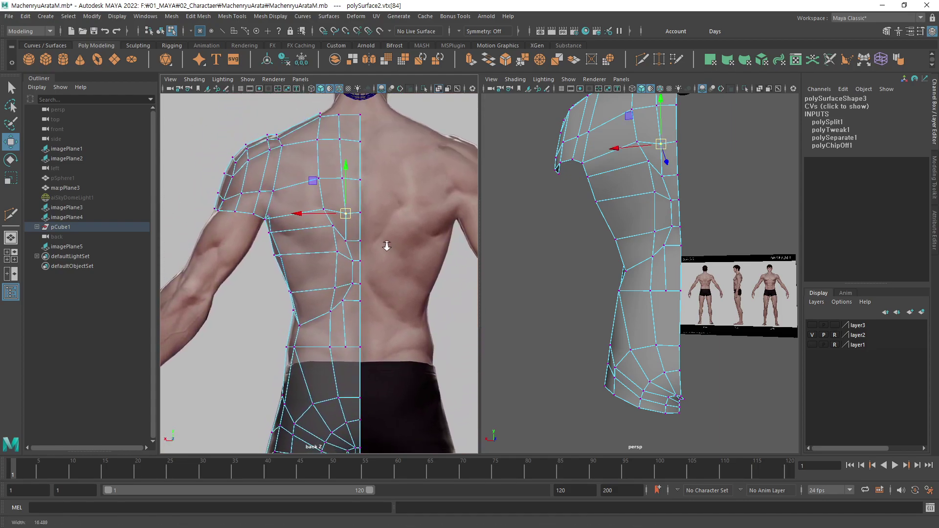
key("q")
scroll(356, 248, "up", 3)
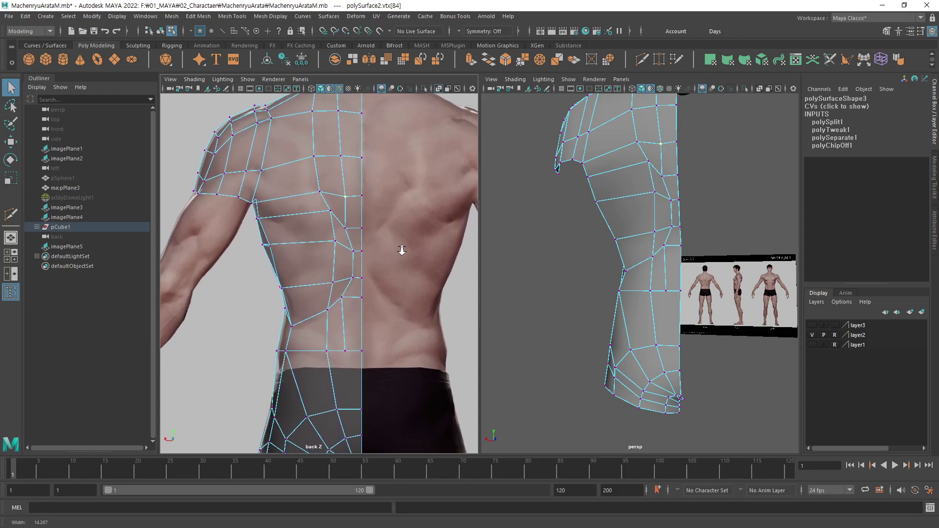
middle_click_drag(399, 247, 393, 275, "alt")
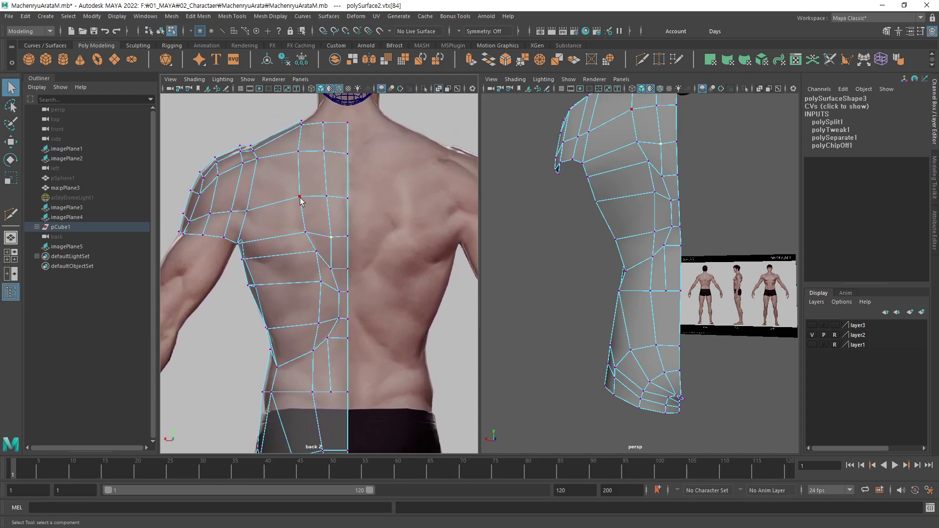
left_click(452, 127)
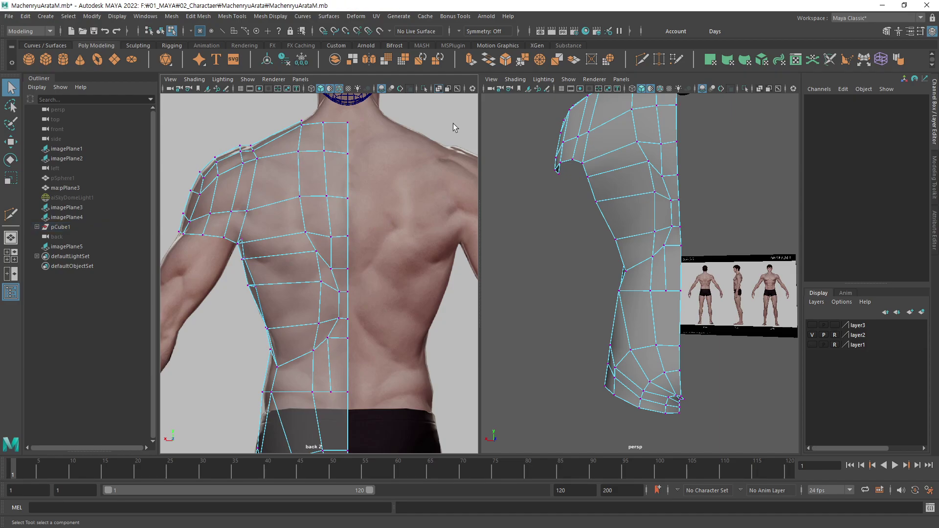
Multi-Cut a vertical edge up the back from the lower-back edge to the shoulder.
scroll(415, 252, "up", 1)
middle_click_drag(384, 245, 388, 235, "alt")
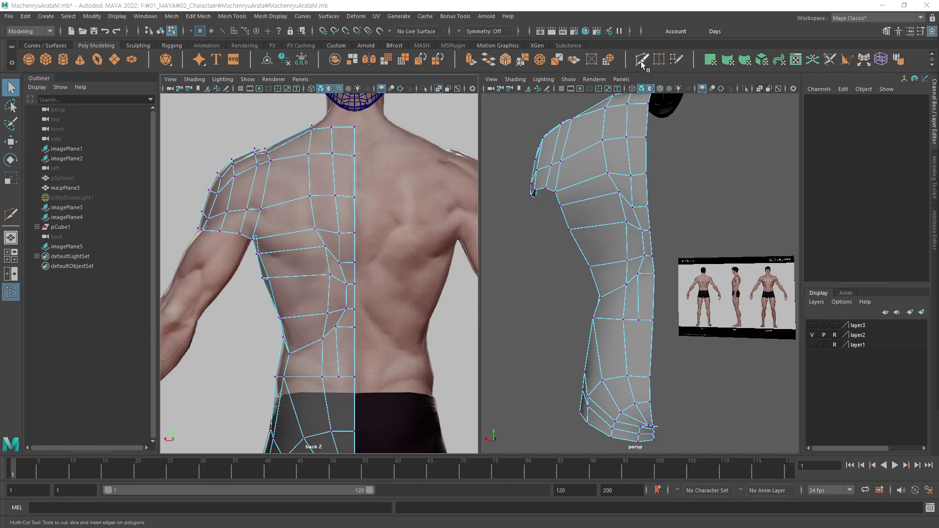
left_click(11, 214)
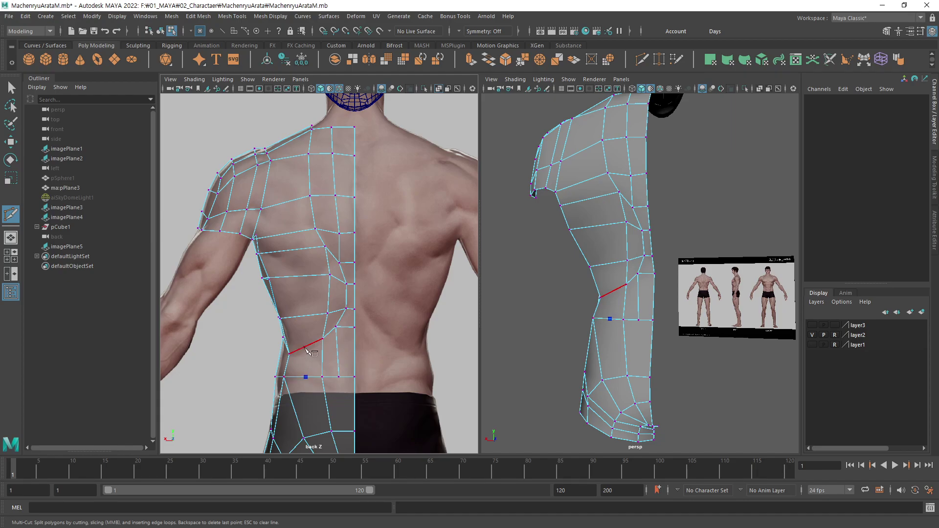
left_click(304, 316)
left_click(299, 277)
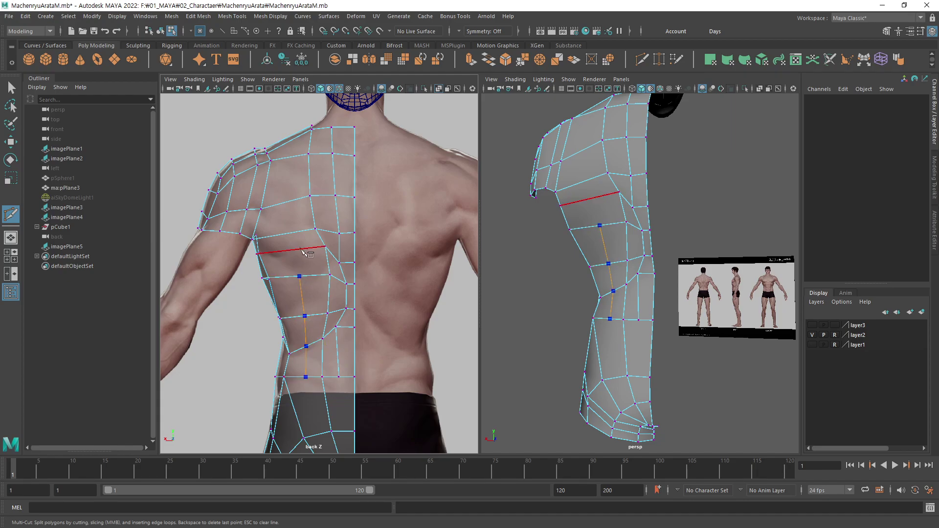
left_click(292, 242)
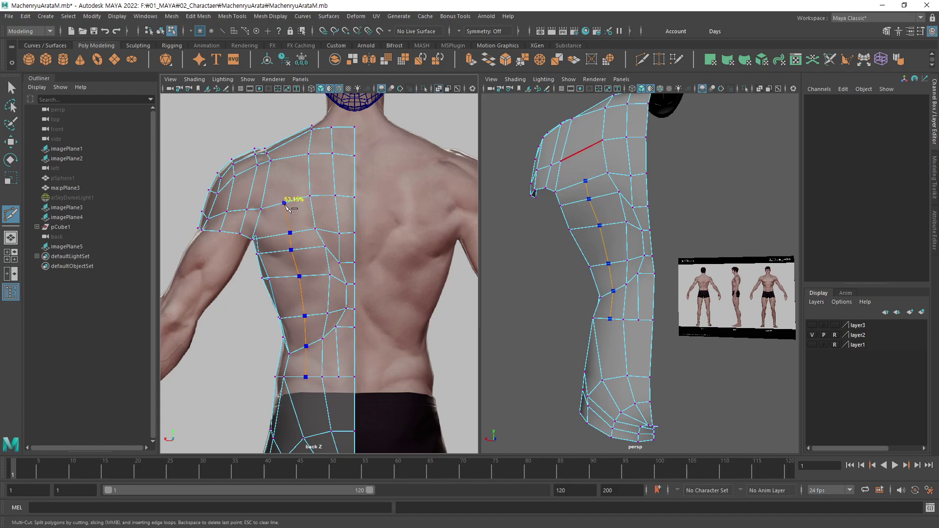
left_click(294, 143)
Cut a new edge across the shoulder top in the perspective view and commit it.
middle_click_drag(318, 205, 304, 224, "alt")
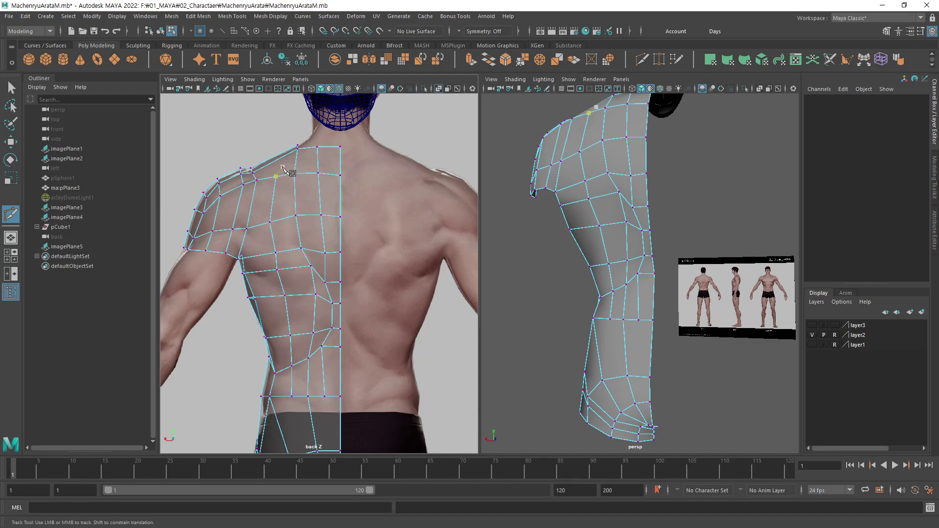
middle_click_drag(299, 167, 295, 177, "alt")
left_click_drag(639, 178, 618, 277, "alt")
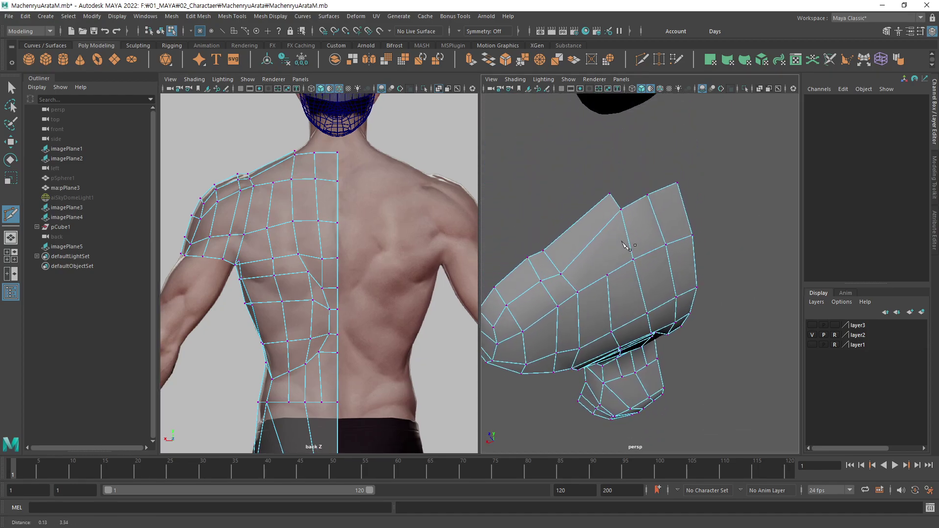
left_click(600, 281)
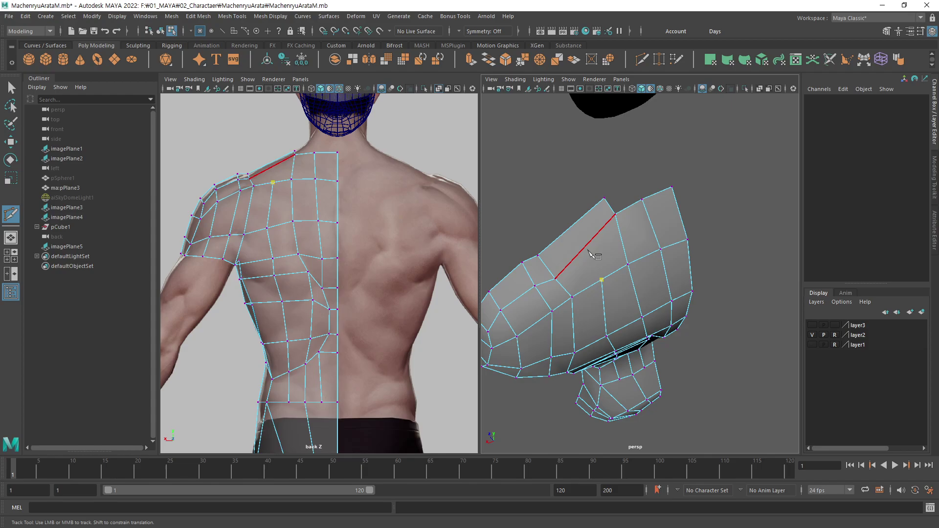
left_click(565, 233)
key("Return")
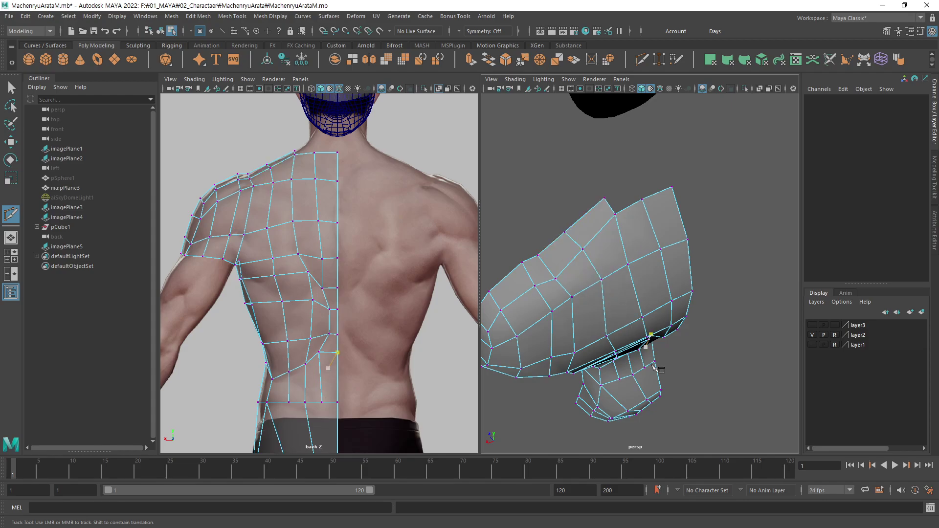
scroll(234, 230, "up", 3)
With the Move Tool, nudge the first shoulder vertex onto the back reference.
key("w")
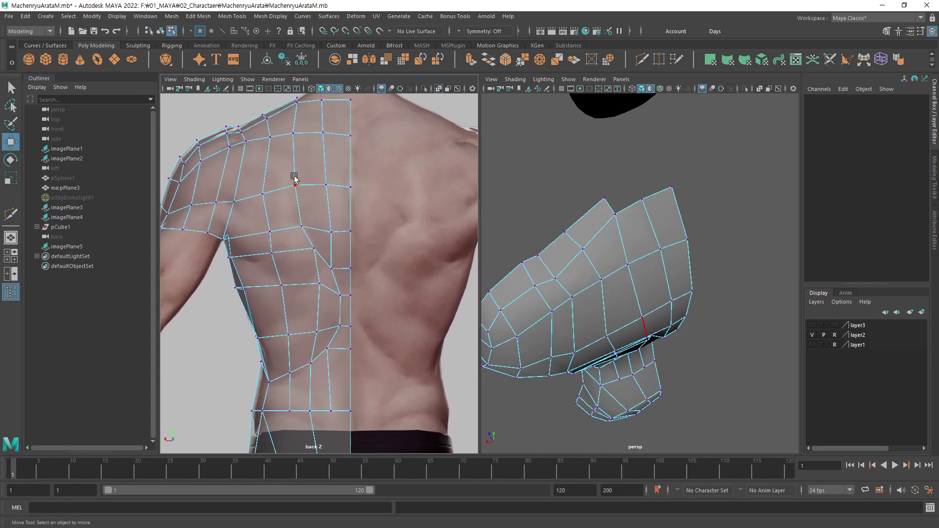
left_click(310, 223)
left_click(351, 184)
scroll(342, 184, "up", 1)
left_click(290, 149)
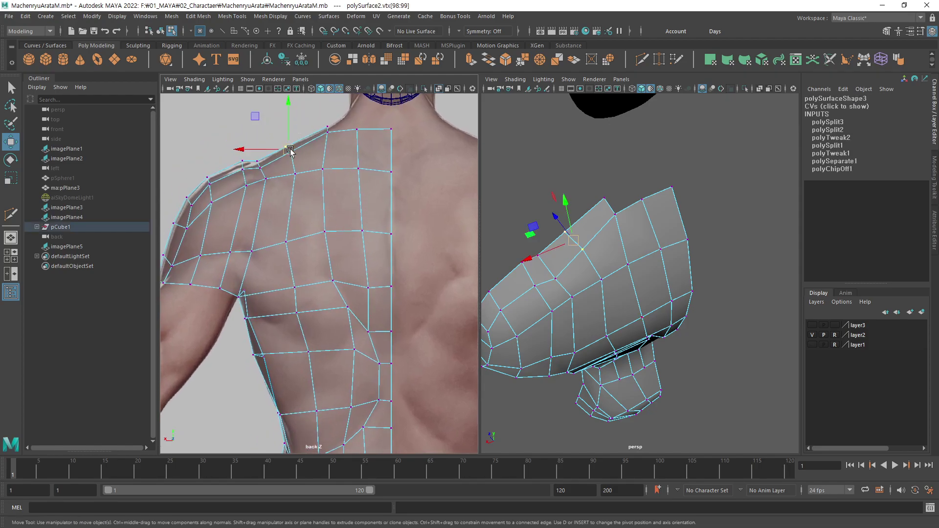
left_click_drag(293, 151, 292, 149)
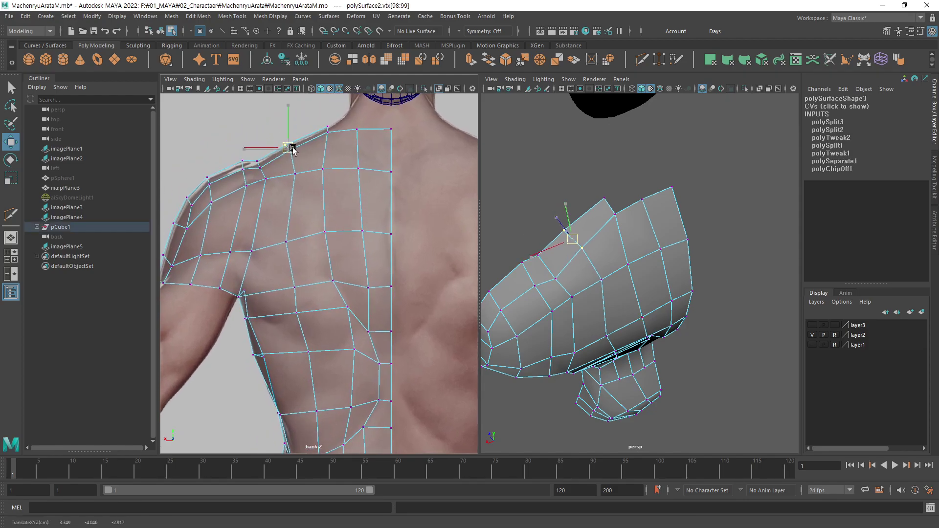
left_click(301, 182)
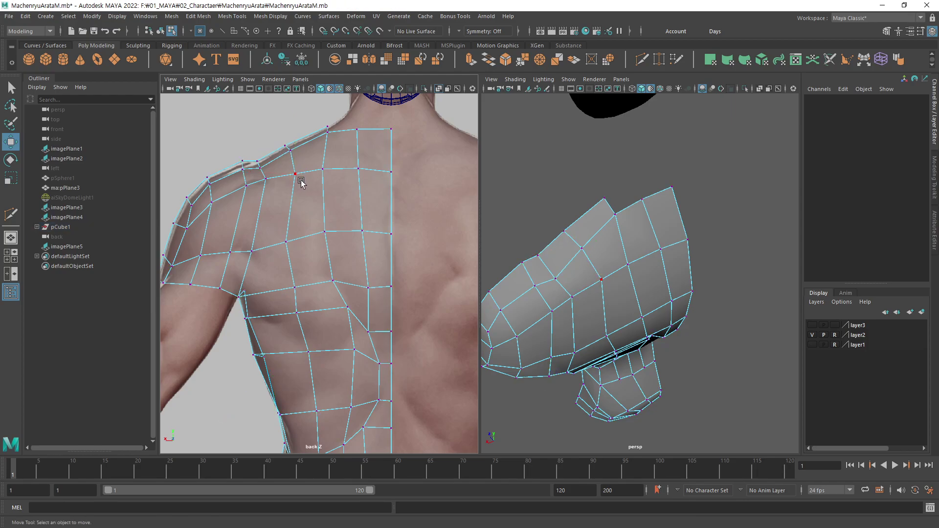
left_click(296, 174)
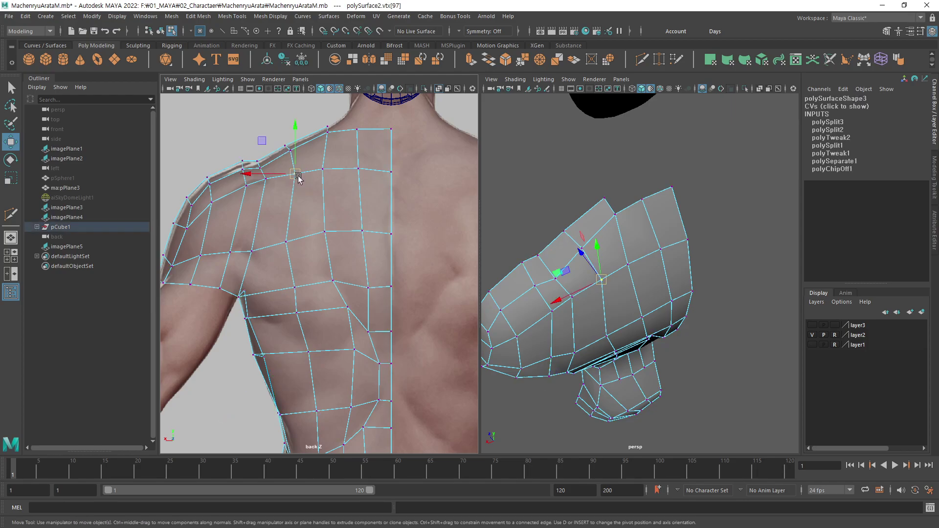
Pull the upper-back vertices below the shoulder down onto the back contour.
left_click(296, 235)
left_click_drag(291, 247, 329, 252)
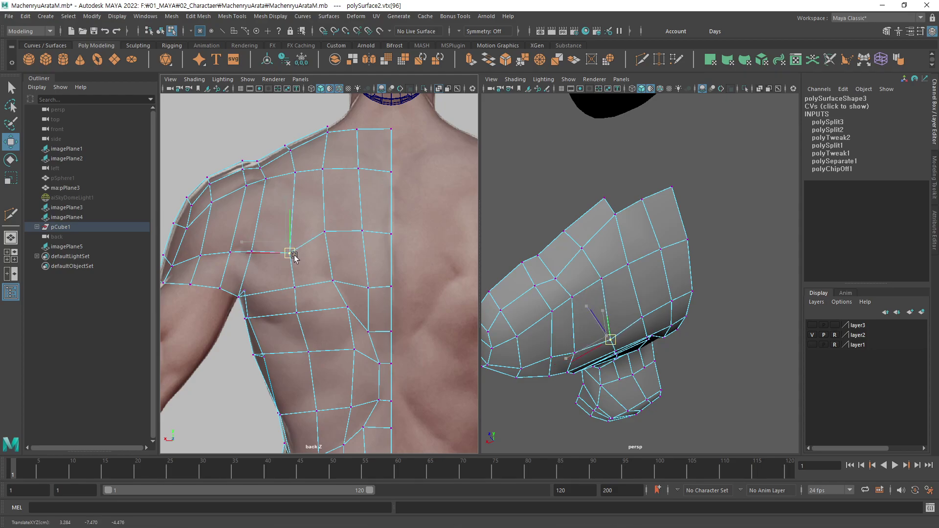
left_click(325, 231)
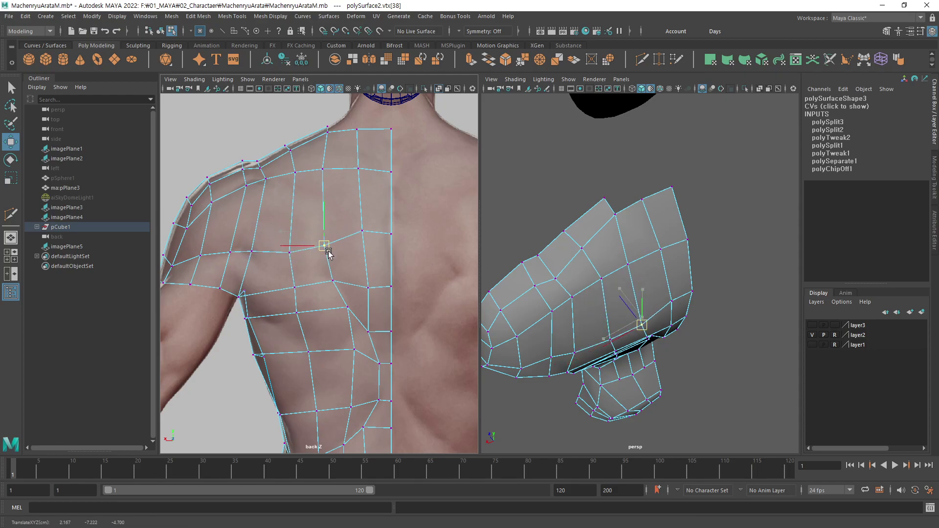
left_click_drag(324, 231, 329, 254)
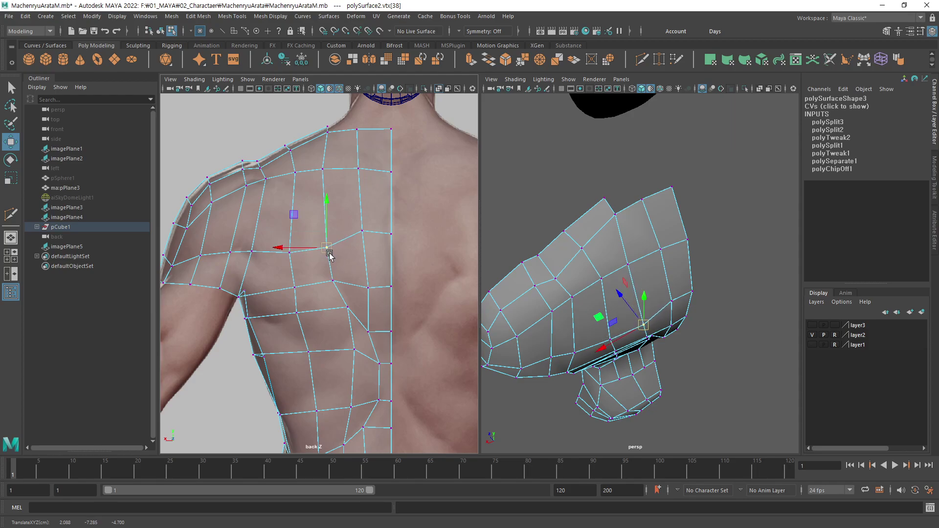
left_click(296, 174)
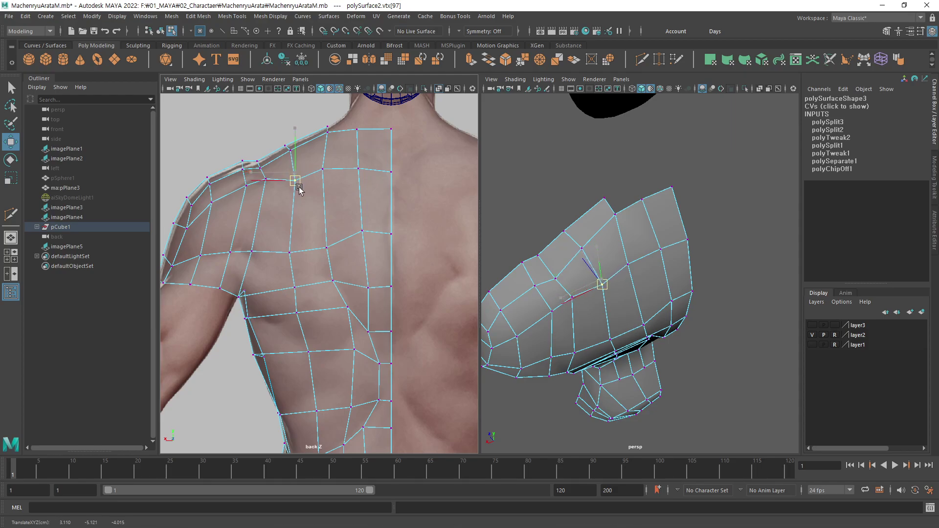
left_click(324, 182)
mouse_move(324, 181)
left_mouse_down()
mouse_move(361, 179)
mouse_move(362, 188)
left_mouse_up()
Lower the centre-seam, shoulder and top-of-back vertices to match the reference.
left_click(358, 169)
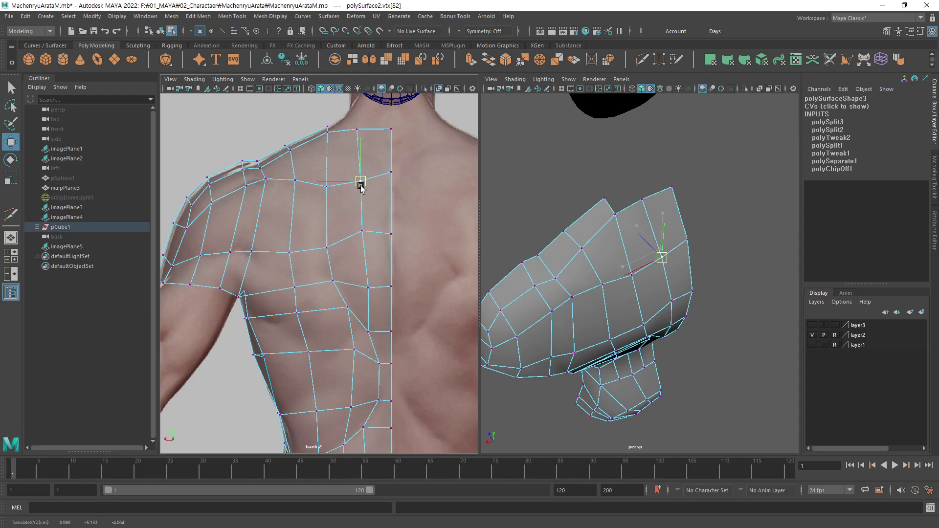
left_click(391, 172)
left_click_drag(390, 155, 391, 166)
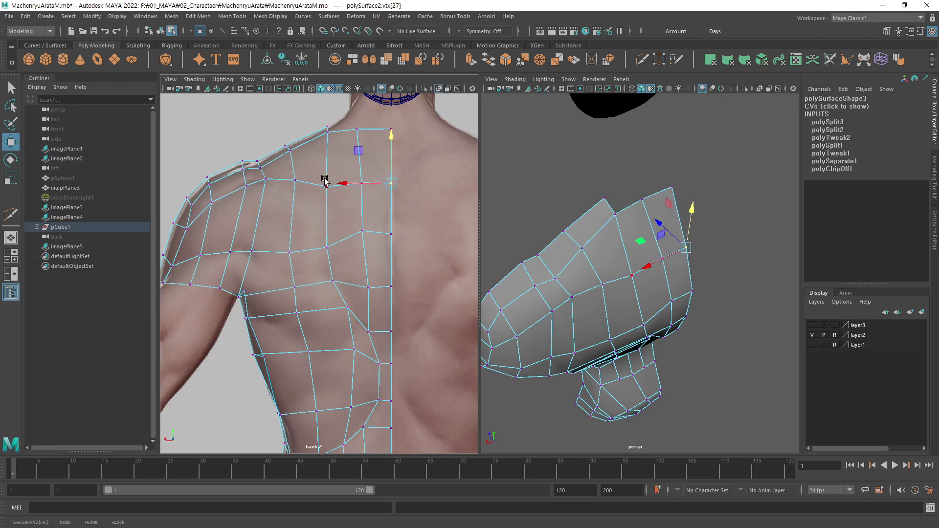
left_click(296, 154)
left_click_drag(287, 134, 287, 137)
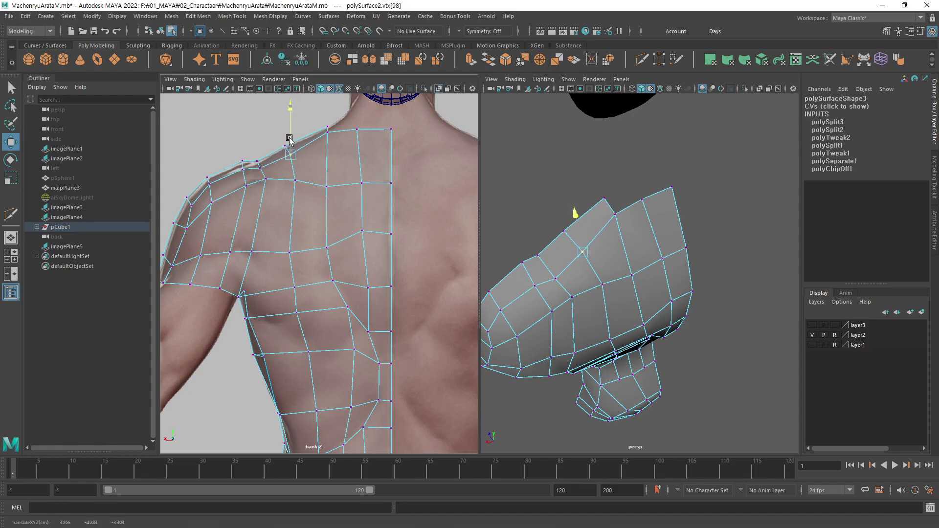
left_click(327, 129)
mouse_move(328, 110)
left_mouse_down()
mouse_move(329, 120)
mouse_move(388, 153)
left_mouse_up()
Lower the top-edge and top-centre vertices and adjust the shoulder-top vertex height.
left_click(357, 129)
left_click(391, 130)
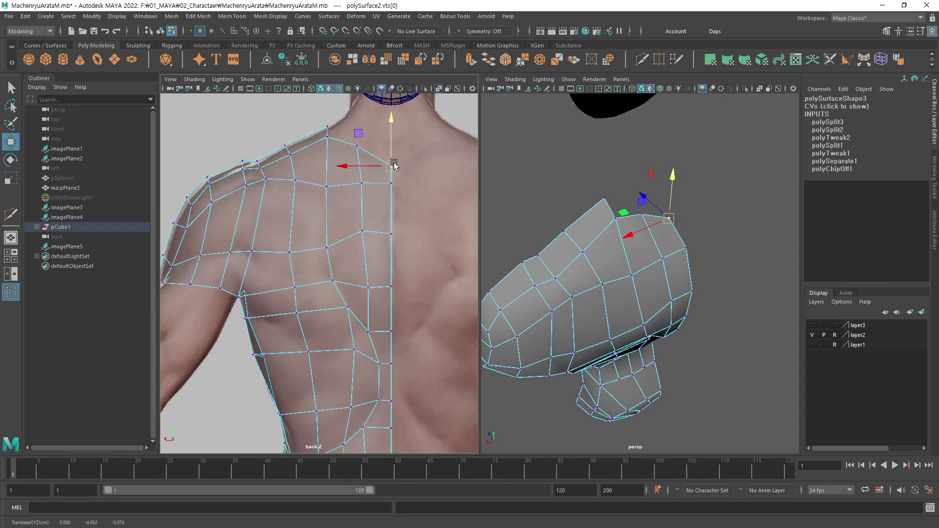
left_click(392, 193)
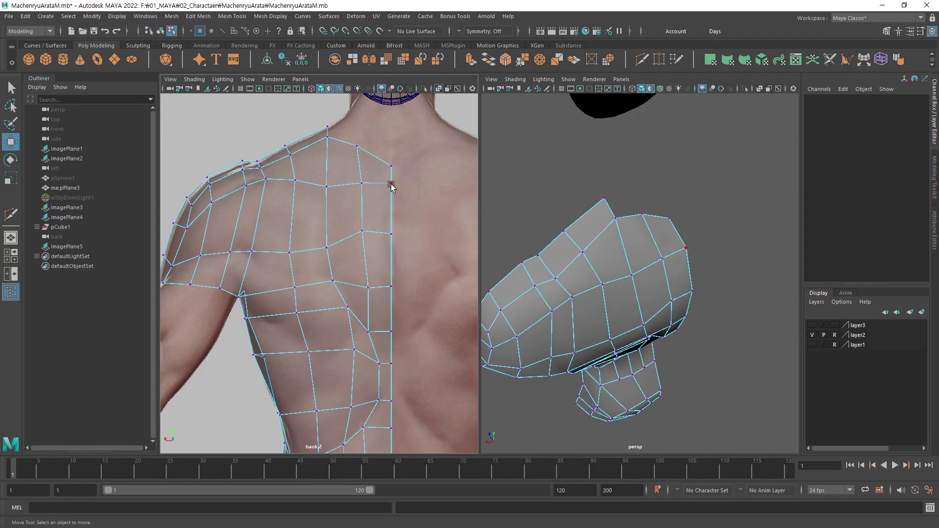
left_click(390, 186)
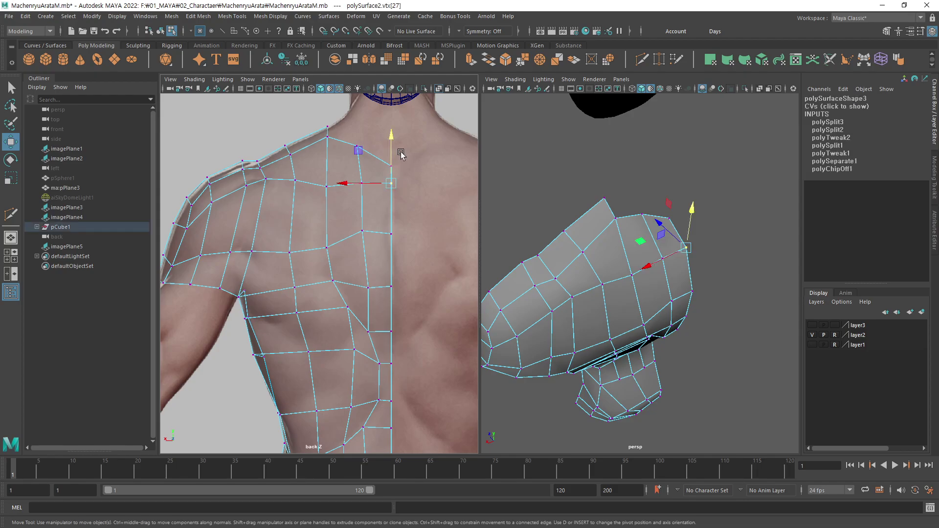
left_click(363, 179)
left_click(362, 174)
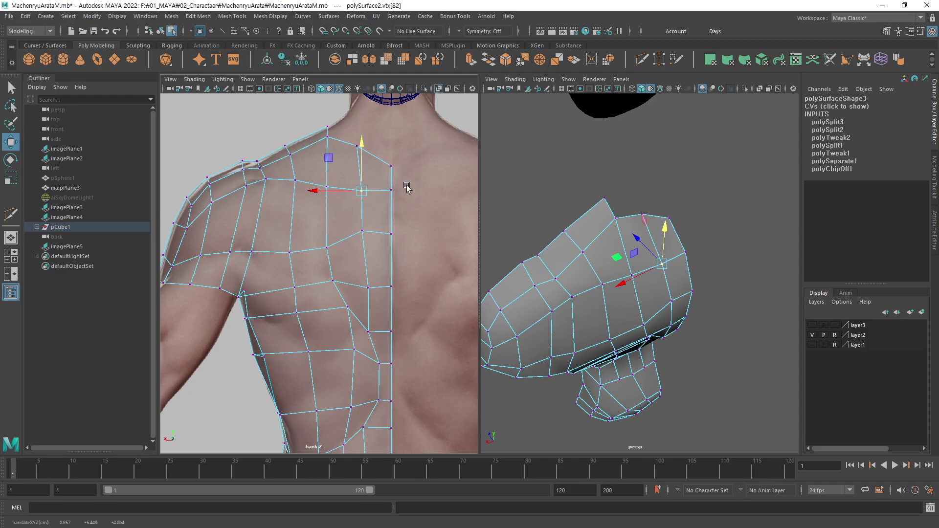
left_click(329, 126)
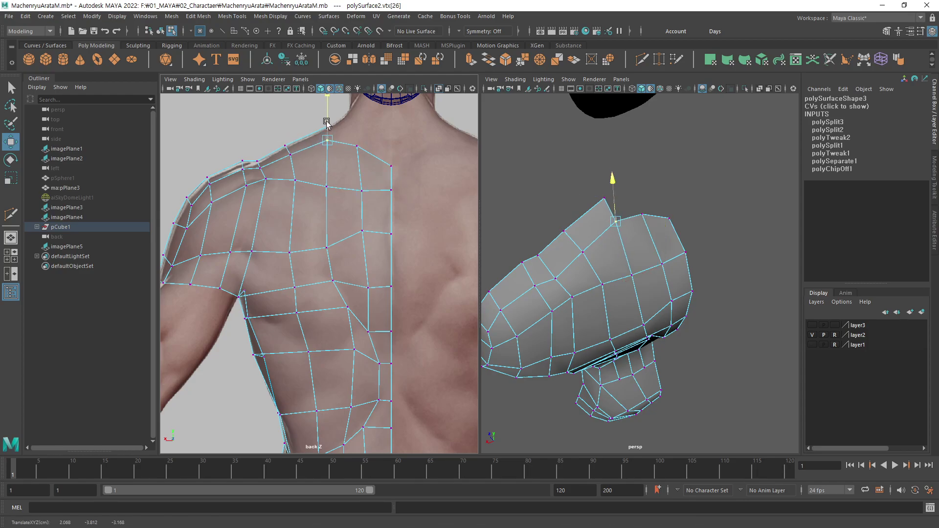
left_click_drag(329, 121, 326, 109)
left_click(391, 189)
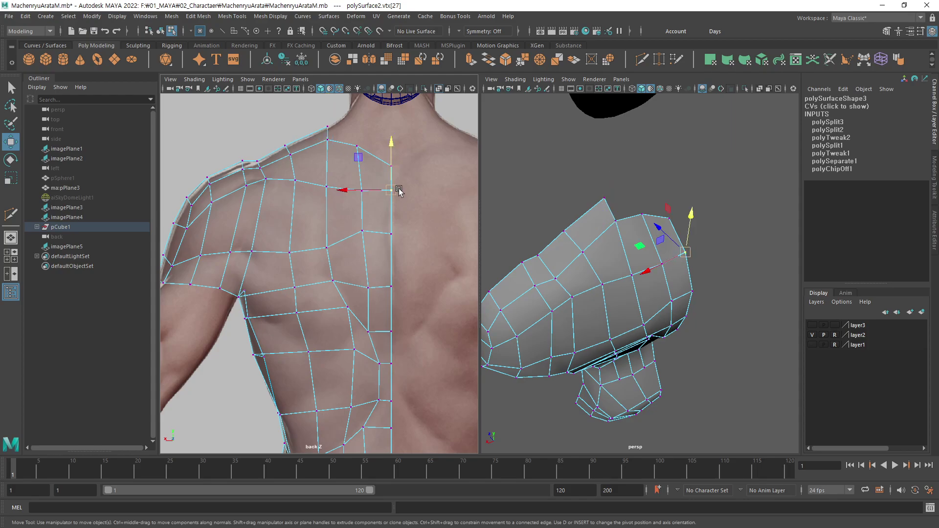
Refit the upper-back and shoulder-blade vertices after reframing the back view.
mouse_move(582, 249)
left_mouse_down("alt")
mouse_move(612, 269)
mouse_move(596, 251)
left_mouse_up("alt")
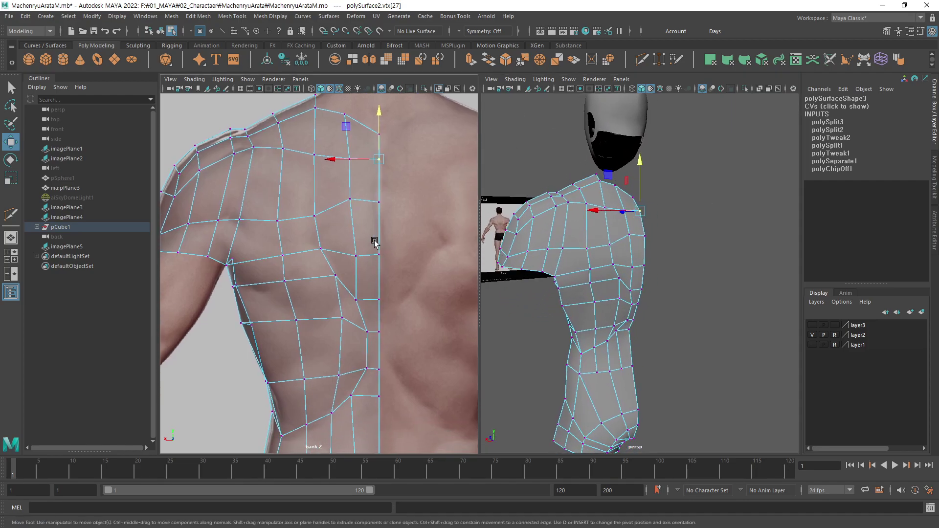
right_click_drag(374, 237, 404, 219, "alt")
left_click(353, 184)
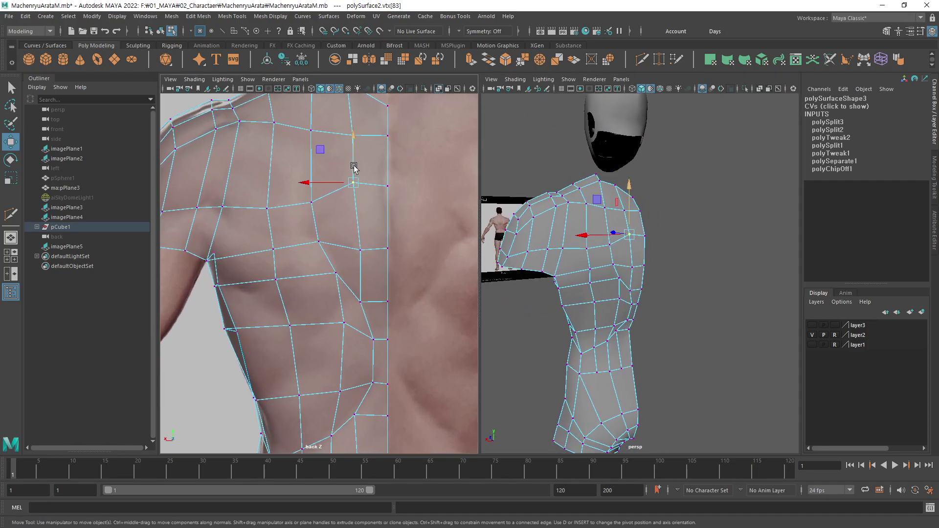
mouse_move(352, 168)
left_mouse_down()
mouse_move(352, 180)
mouse_move(352, 169)
left_mouse_up()
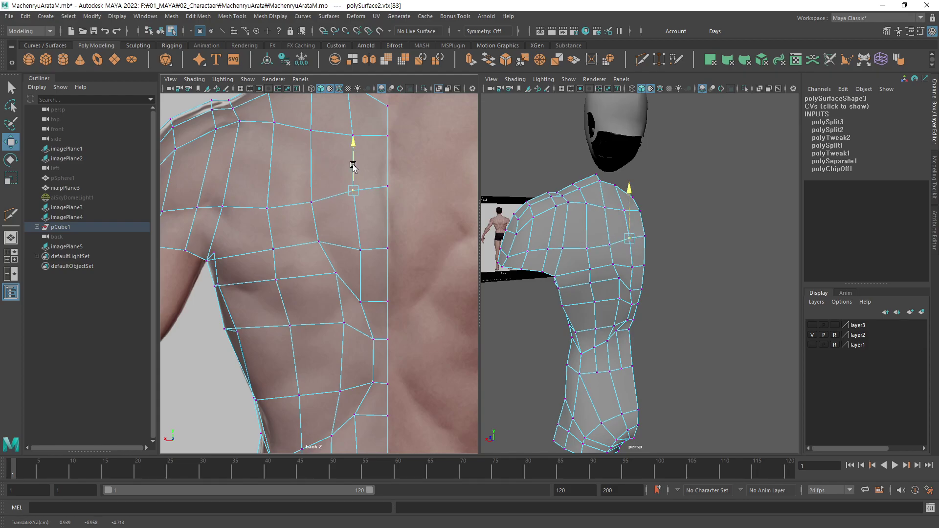
middle_click_drag(336, 201, 416, 195, "alt")
left_click(390, 196)
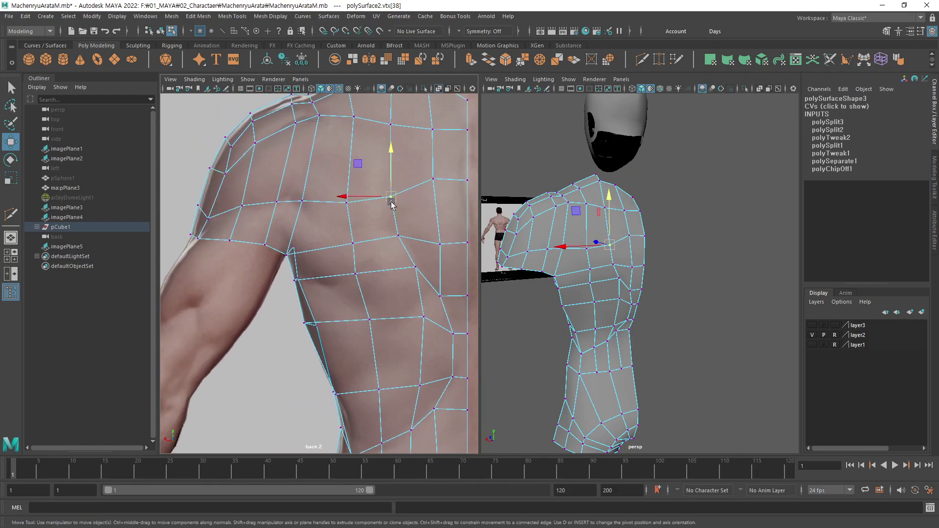
mouse_move(391, 172)
left_mouse_down()
mouse_move(390, 159)
mouse_move(346, 205)
left_mouse_up()
left_click(347, 202)
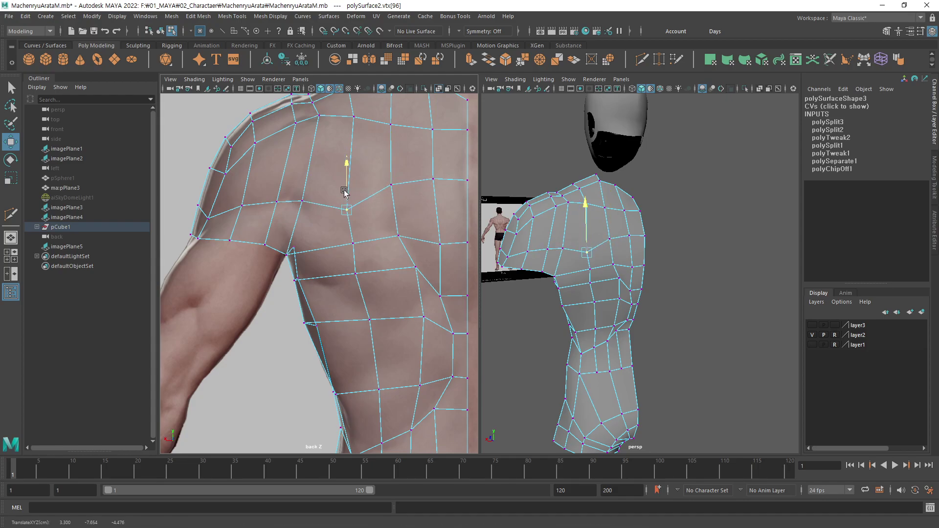
Pull the shoulder-blade and spine-edge vertices down and toward the spine.
left_click(391, 185)
left_click_drag(392, 131, 394, 169)
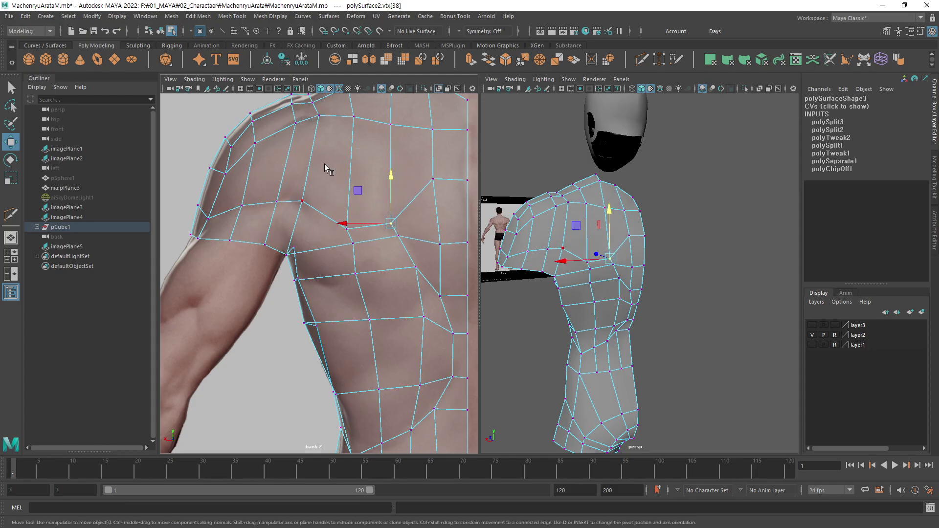
left_click(433, 179)
left_click_drag(433, 157, 433, 192)
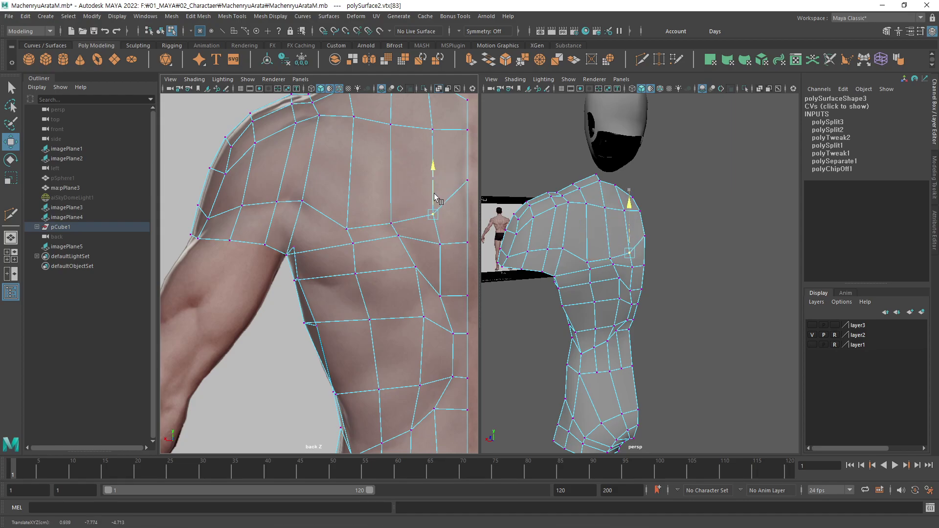
left_click(391, 223)
left_click_drag(391, 224, 436, 225)
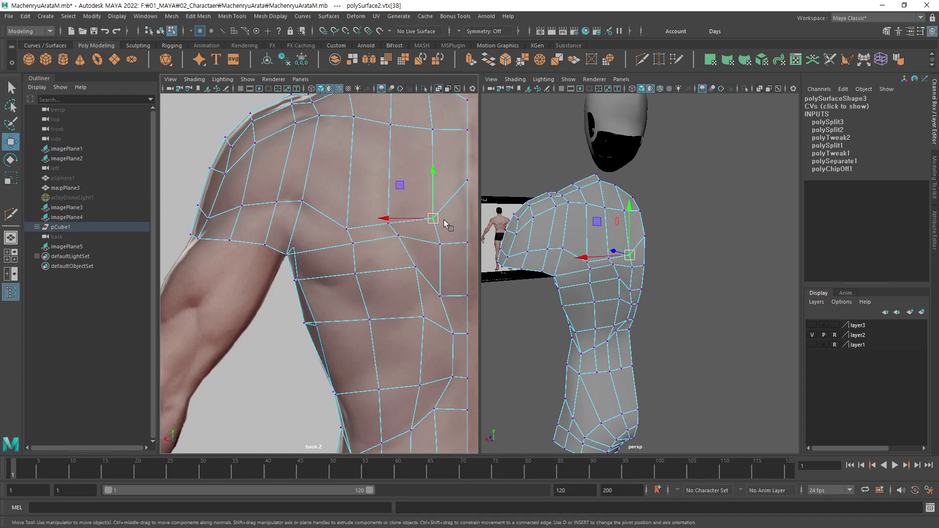
left_click(466, 181)
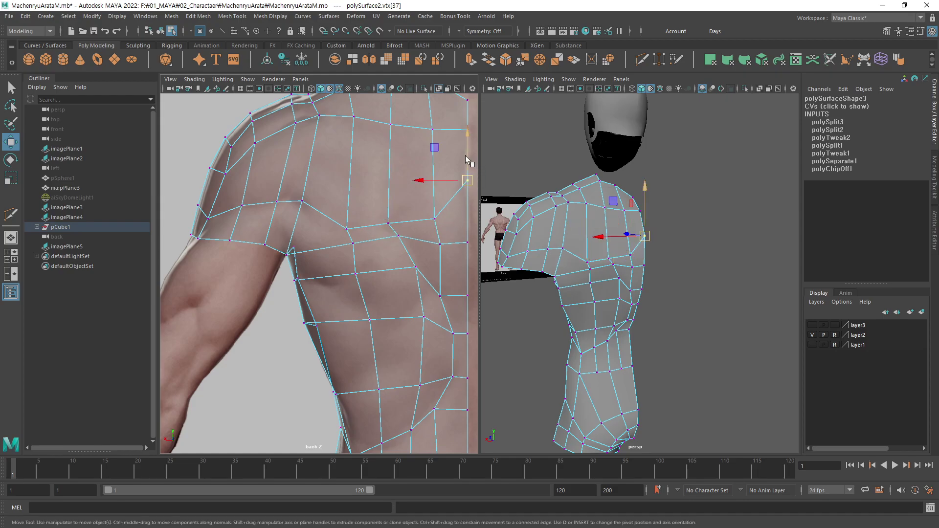
mouse_move(465, 155)
left_mouse_down()
mouse_move(468, 193)
mouse_move(468, 180)
left_mouse_up()
Slide the shoulder-top and upper-arm vertices onto the deltoid and arm outline.
left_click(303, 202)
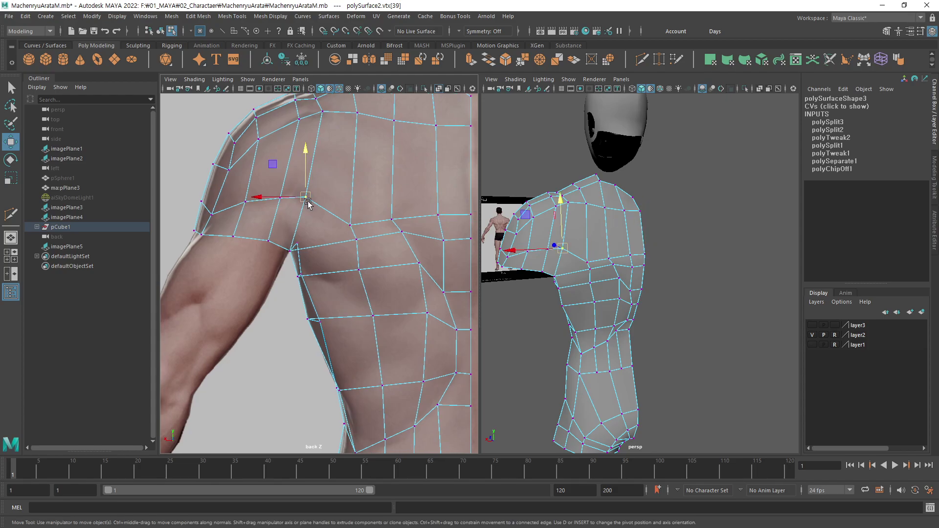
left_click_drag(304, 204, 236, 212)
left_click(281, 201)
left_click(245, 202)
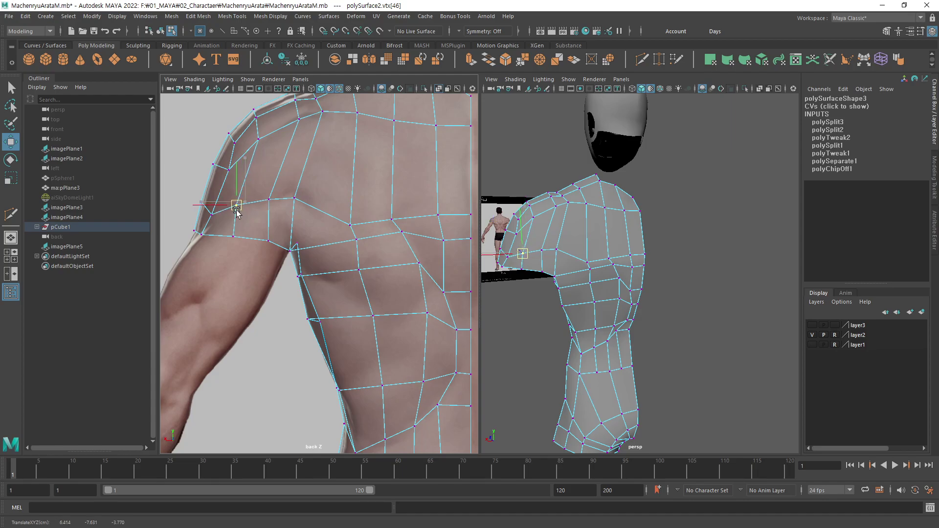
left_click(235, 237)
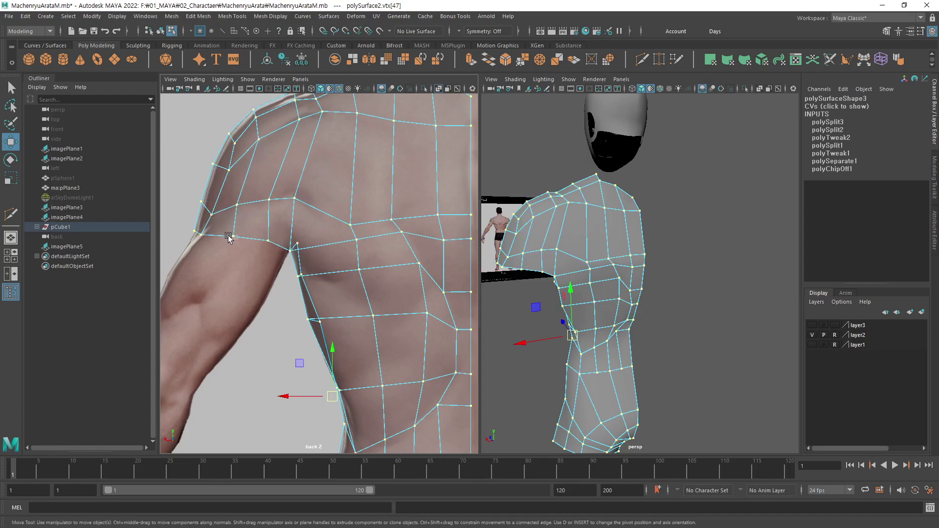
left_click(229, 237)
left_click_drag(228, 237, 267, 251)
Refine the armpit and shoulder vertex positions.
left_click(268, 241)
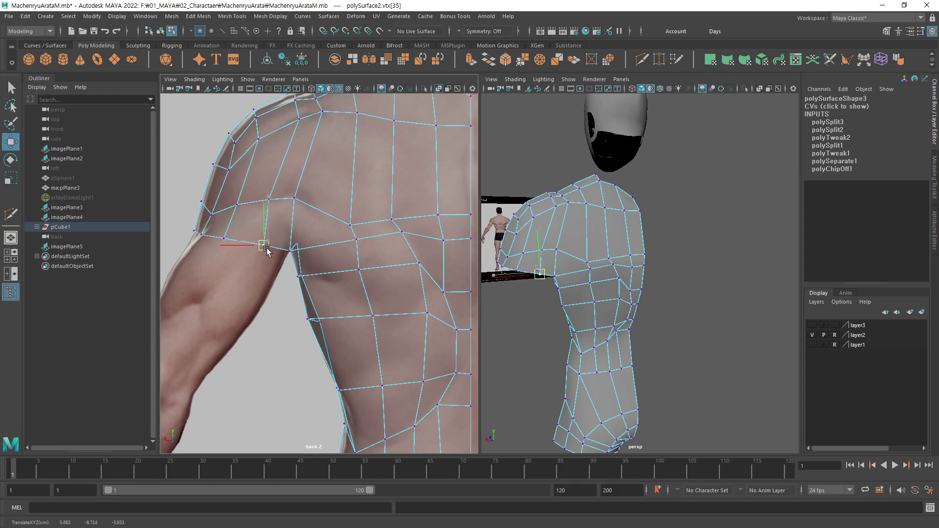
left_click(269, 200)
left_click(294, 199)
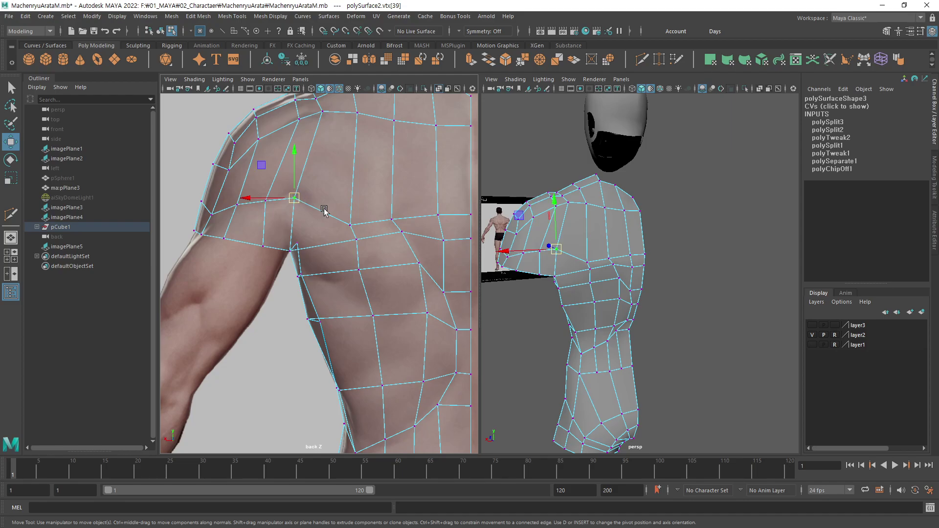
left_click_drag(301, 201, 298, 200)
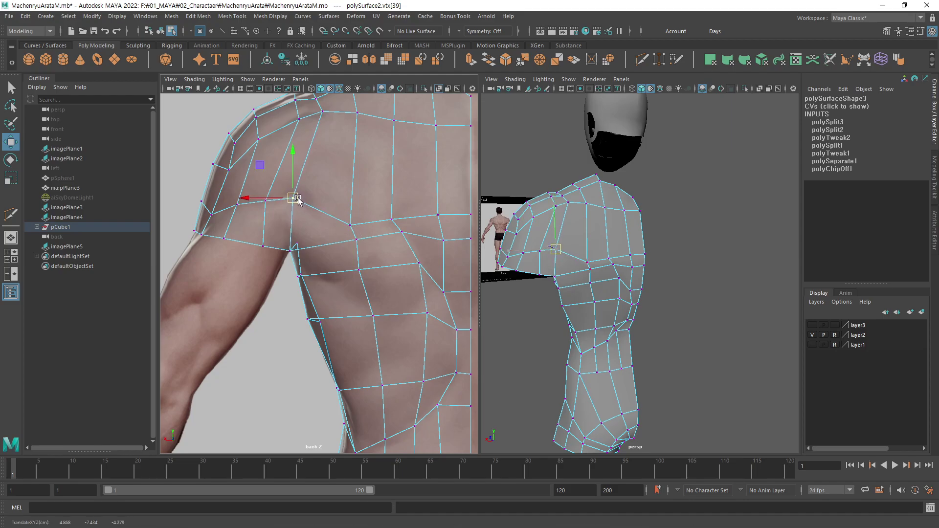
Fit the vertex below the shoulder blade and the side-ribcage vertex to the outline.
middle_click_drag(385, 289, 358, 343, "alt")
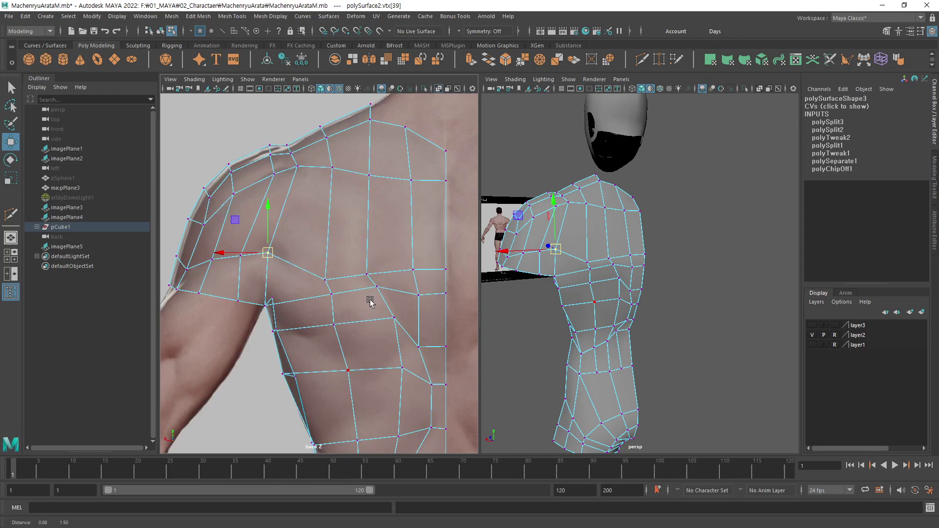
left_click(334, 171)
left_click_drag(334, 171, 380, 178)
left_click(368, 175)
middle_click_drag(352, 298, 352, 206, "alt")
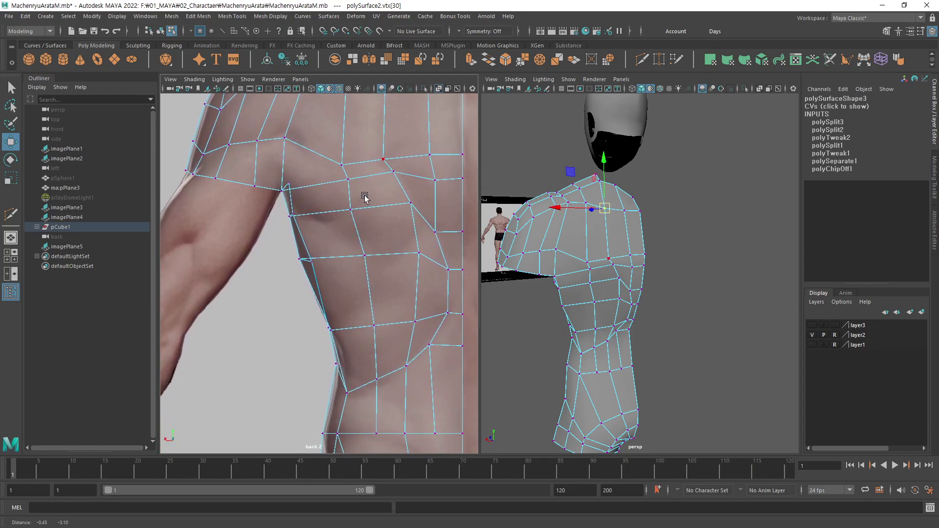
left_click(352, 204)
left_click_drag(351, 196, 358, 225)
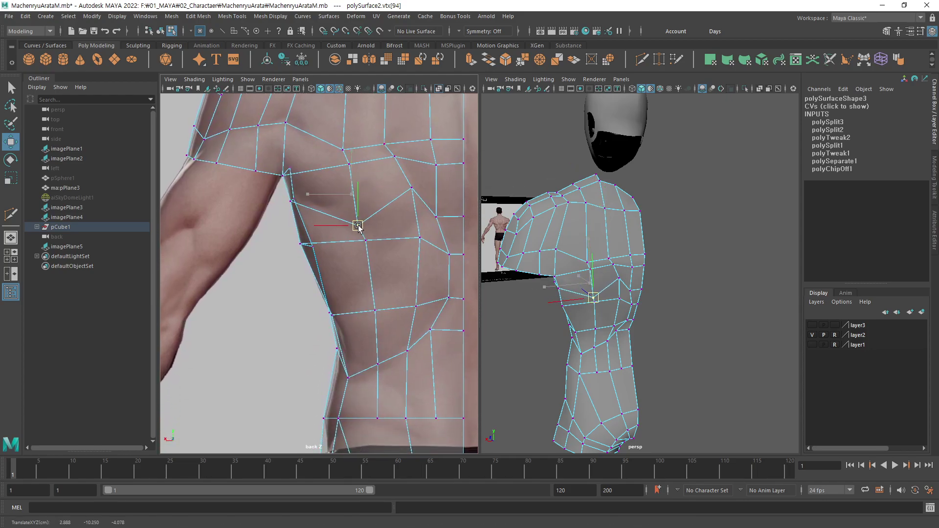
Lower the mid-back vertices and adjust those near the spine to the muscle line.
left_click(348, 164)
left_click_drag(349, 164, 346, 188)
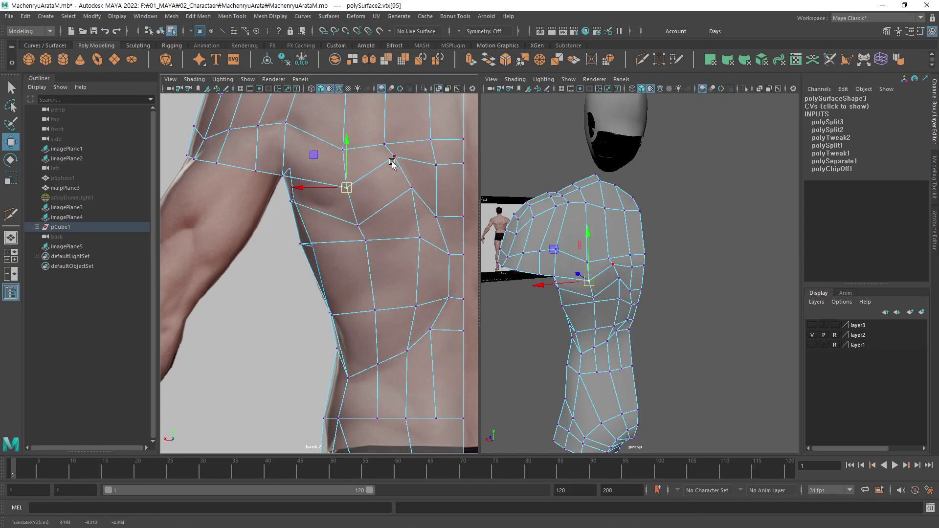
left_click(394, 157)
mouse_move(393, 157)
left_mouse_down()
mouse_move(420, 198)
mouse_move(413, 204)
mouse_move(430, 208)
mouse_move(412, 209)
mouse_move(463, 182)
left_mouse_up()
left_click(418, 196)
left_click(437, 218)
left_click(412, 204)
left_click(462, 214)
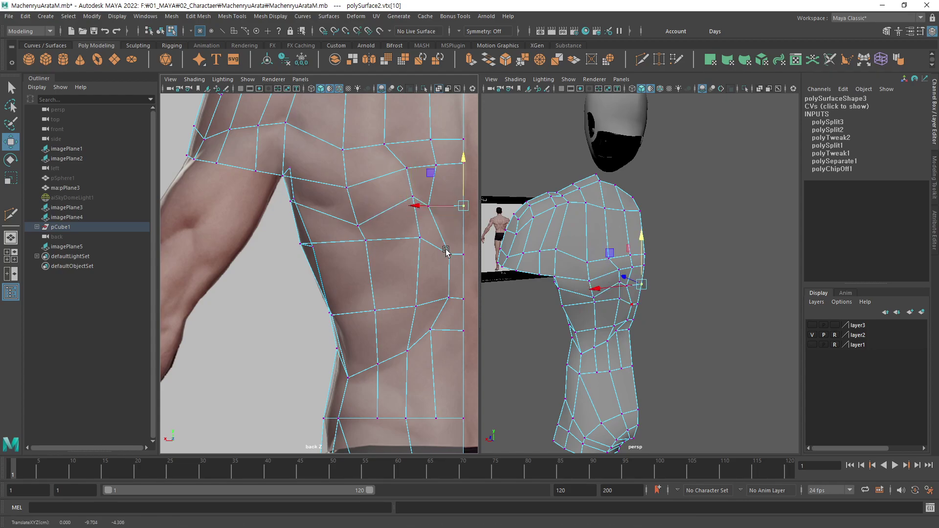
Raise the lower-back and spine-edge vertices along the spine.
left_click(420, 238)
mouse_move(424, 244)
left_mouse_down()
mouse_move(419, 227)
mouse_move(451, 228)
left_mouse_up()
left_click(449, 252)
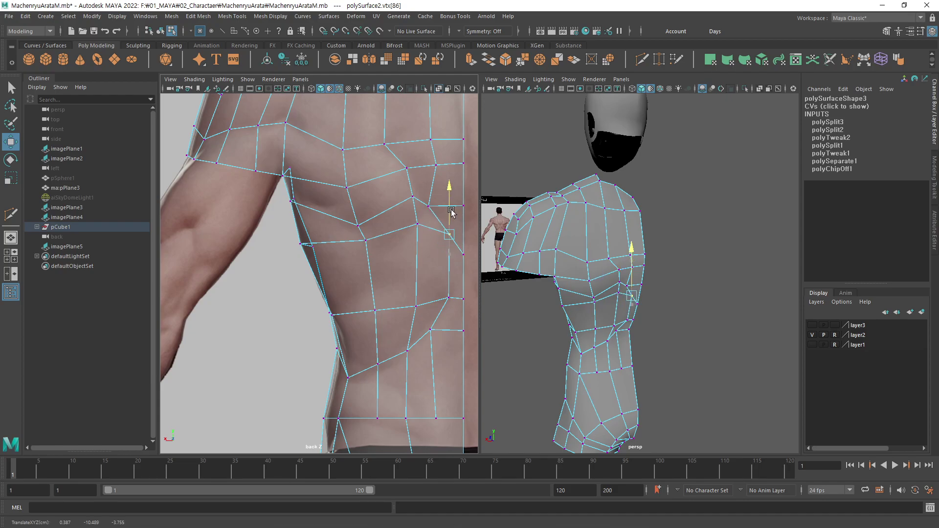
left_click(447, 209)
left_click(450, 230)
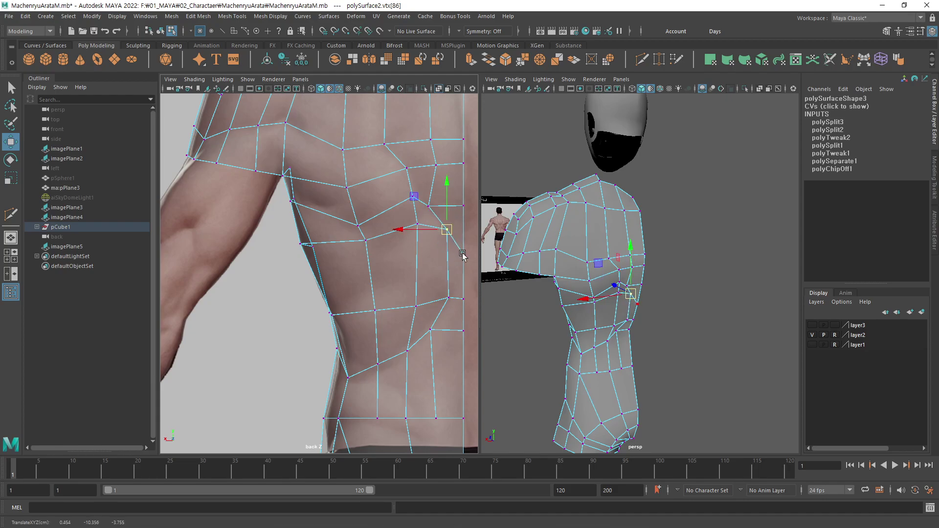
left_click(464, 231)
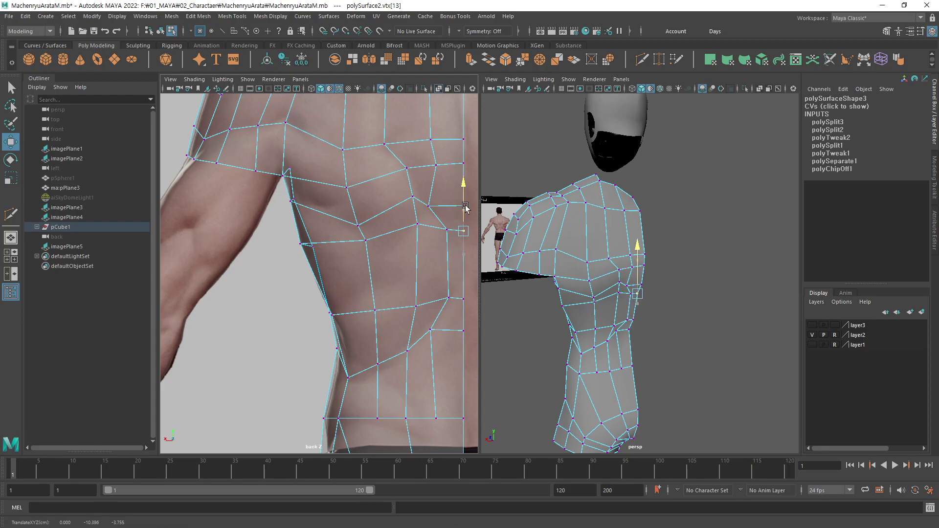
left_click(464, 205)
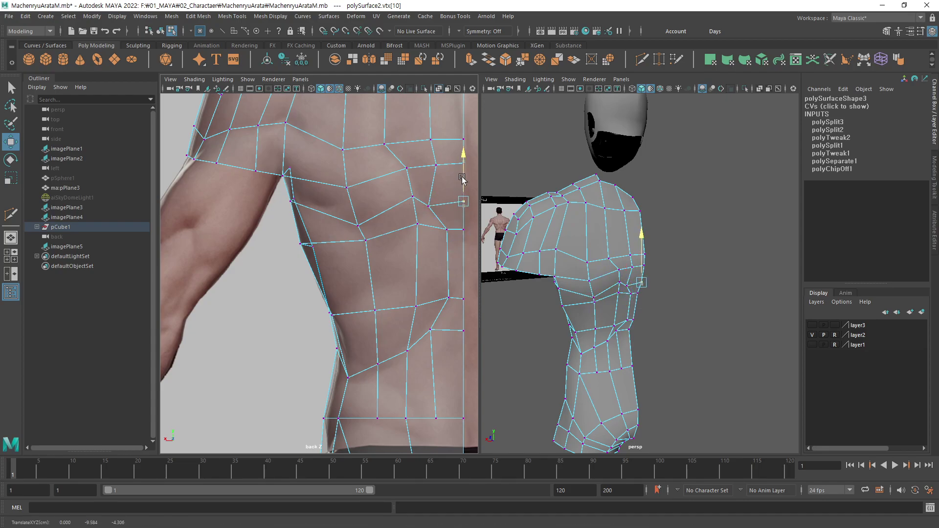
left_click_drag(463, 181, 463, 170)
Reposition the vertex beside the spine, the ribcage side vertex and the armpit vertex.
left_click(429, 205)
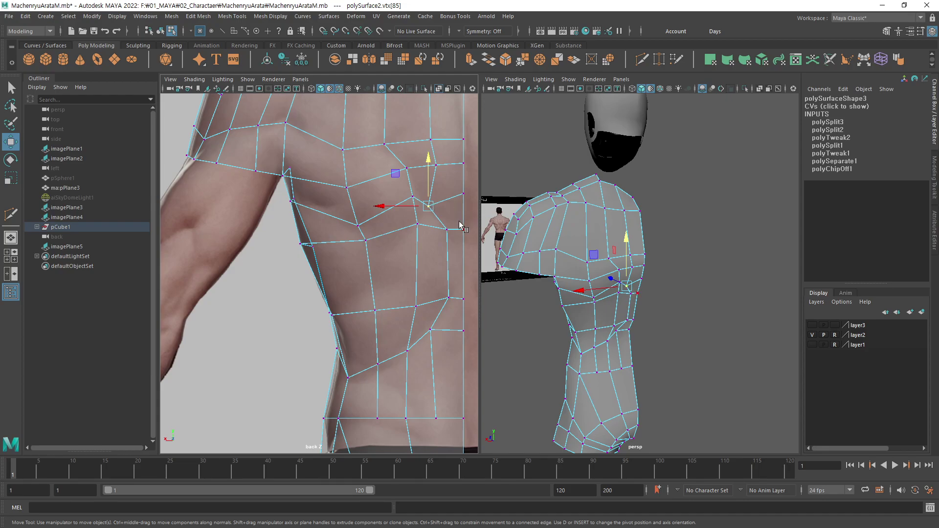
mouse_move(429, 207)
left_mouse_down()
mouse_move(410, 230)
mouse_move(353, 234)
left_mouse_up()
left_click(366, 245)
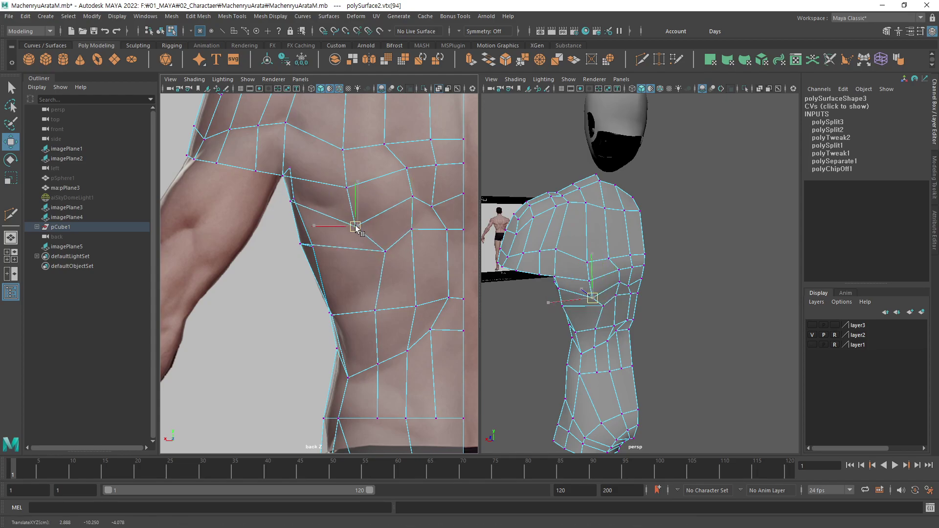
left_click(291, 201)
mouse_move(292, 203)
left_mouse_down()
mouse_move(300, 219)
mouse_move(295, 204)
left_mouse_up()
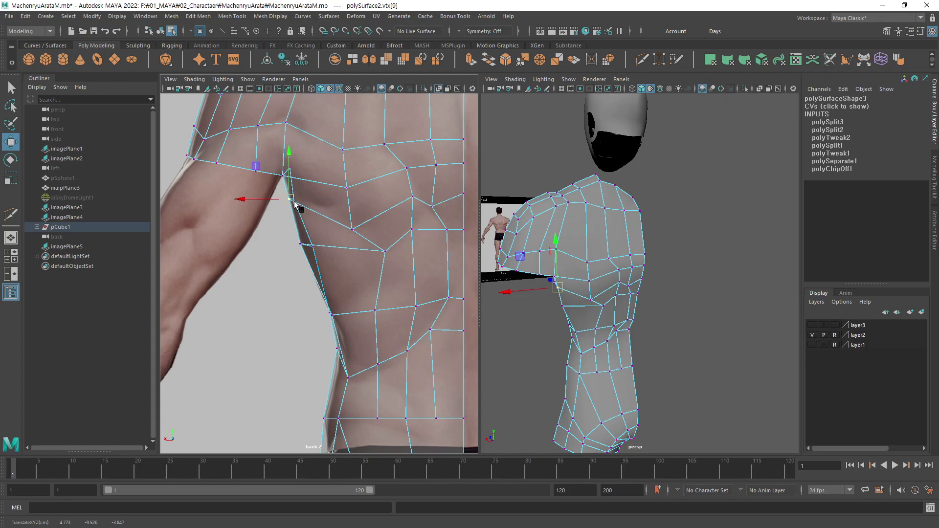
left_click(356, 231)
Adjust the lower side and side-ribcage vertices with the waist in view.
middle_click_drag(385, 289, 389, 253, "alt")
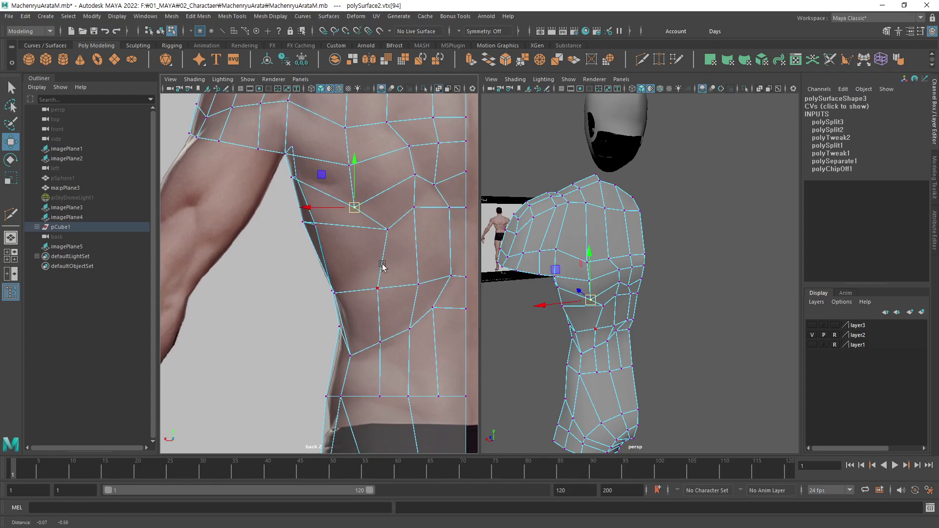
left_click(390, 215)
mouse_move(390, 216)
left_mouse_down()
mouse_move(391, 224)
mouse_move(360, 182)
left_mouse_up()
left_click(358, 194)
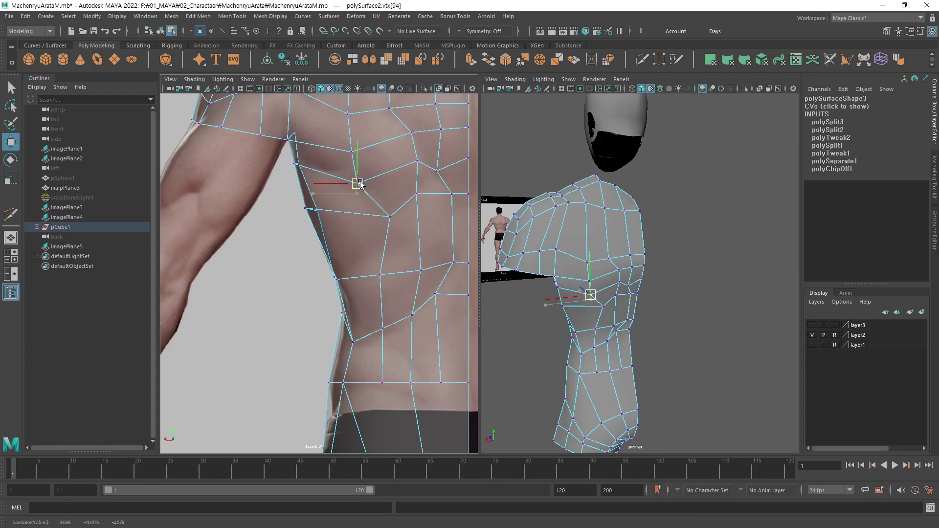
middle_click_drag(387, 246, 391, 245, "alt")
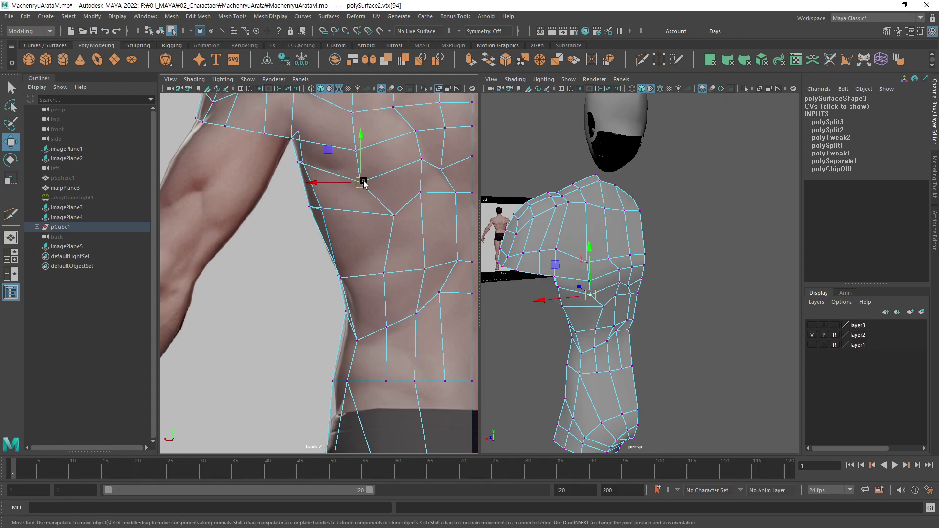
left_click_drag(363, 184, 367, 186)
Fit the flank vertex to the waist outline and raise the lower-back vertices.
left_click(384, 274)
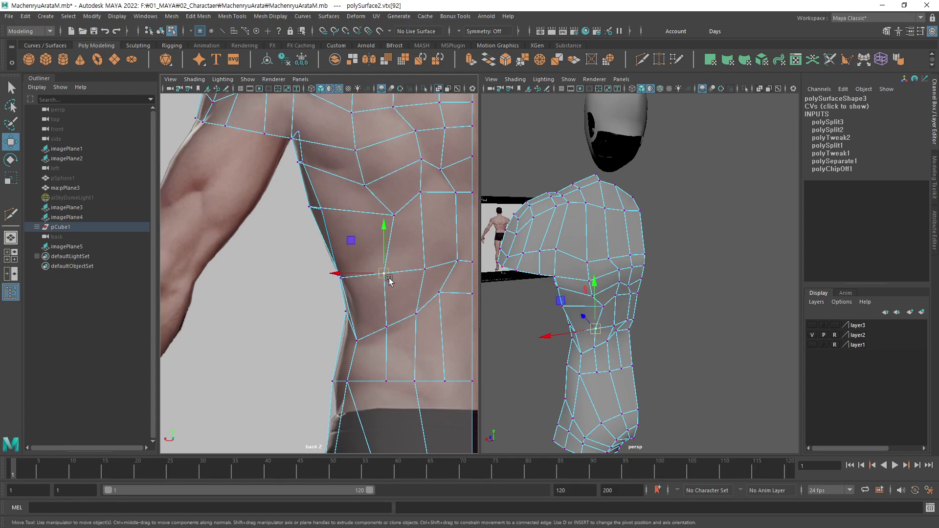
mouse_move(387, 275)
left_mouse_down()
mouse_move(394, 248)
mouse_move(429, 237)
left_mouse_up()
left_click(424, 273)
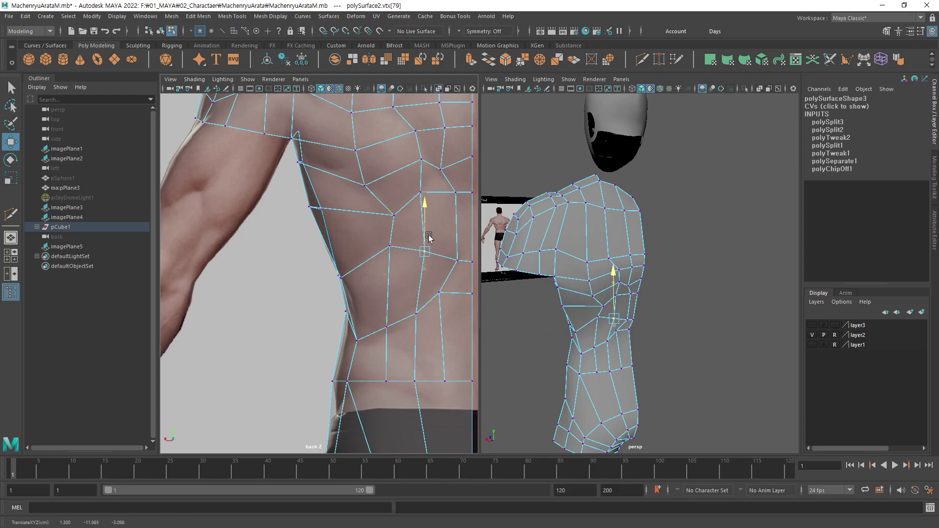
left_click(457, 261)
left_click_drag(458, 267, 458, 245)
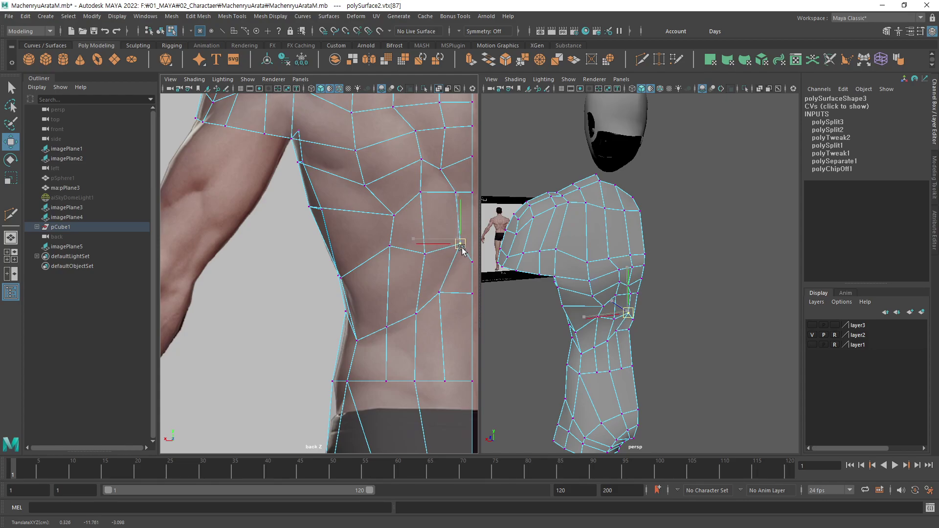
left_click(475, 255)
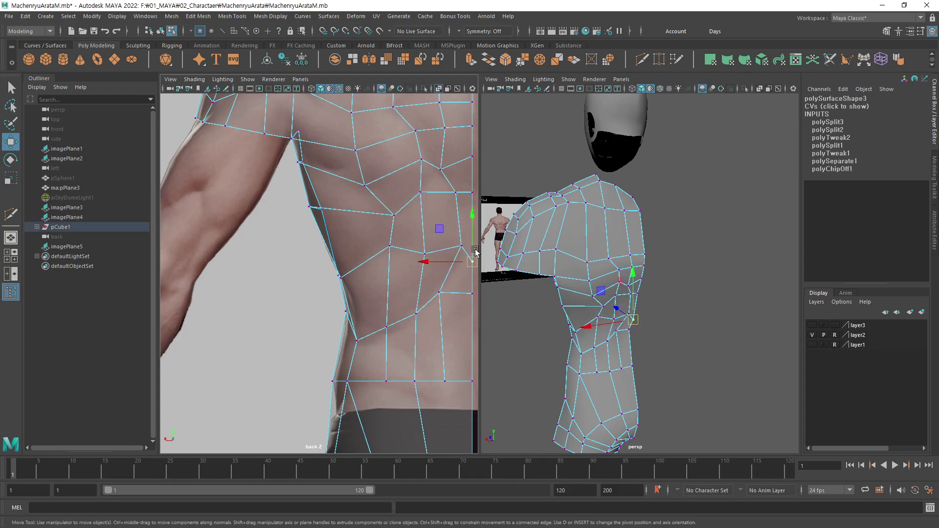
left_click_drag(473, 223, 469, 226)
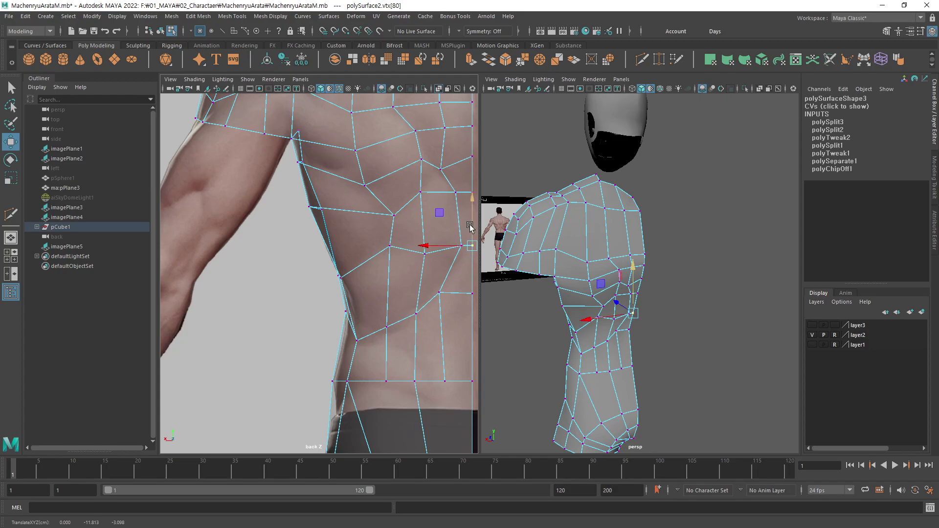
Settle the remaining side-of-back and waist vertices onto the reference contour.
left_click(390, 247)
left_click_drag(390, 247, 428, 245)
left_click(425, 254)
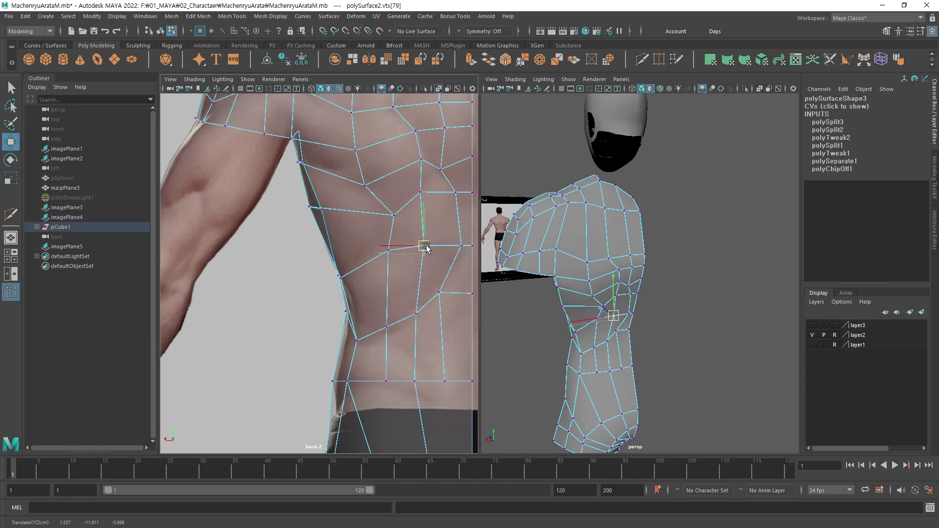
left_click_drag(427, 248, 426, 247)
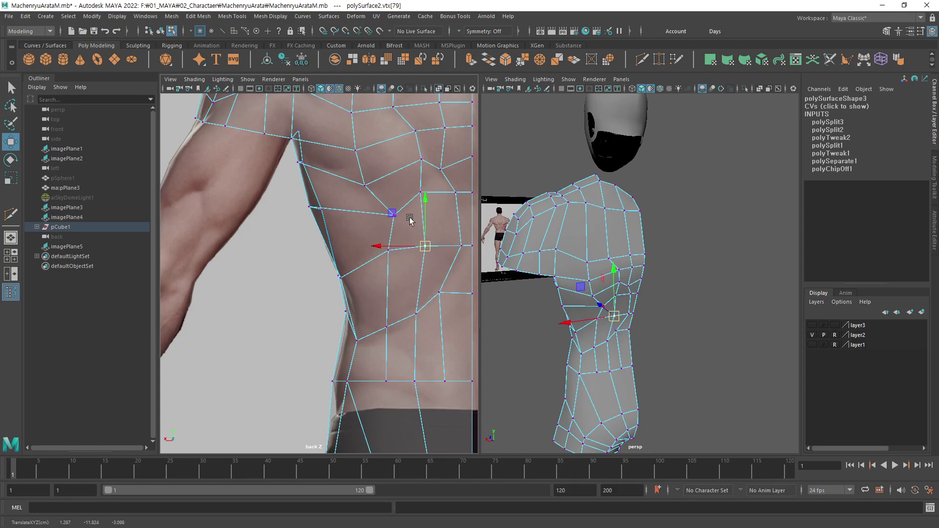
middle_click_drag(430, 284, 413, 246, "alt")
Fit the waist's outer-edge and lower side vertices onto the waist outline.
left_click(424, 262)
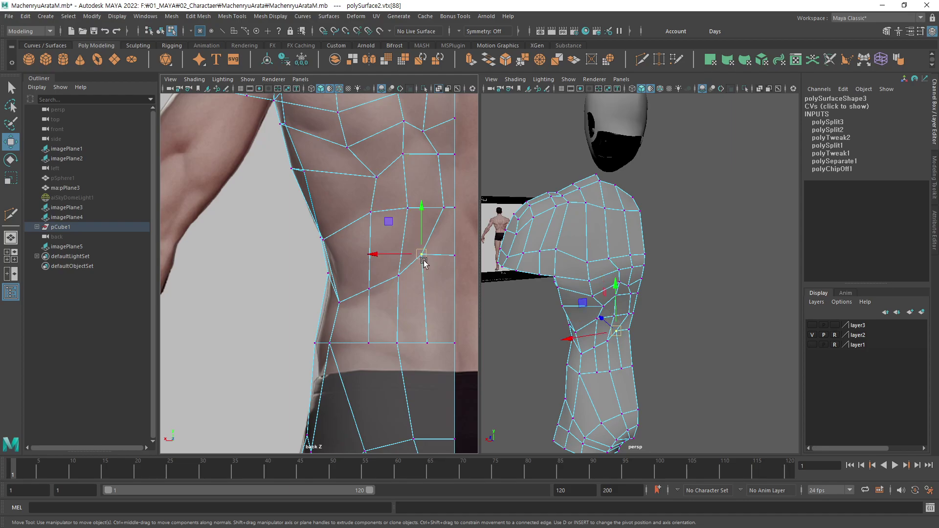
left_click_drag(423, 261, 428, 255)
left_click(369, 296)
left_click_drag(370, 296, 372, 301)
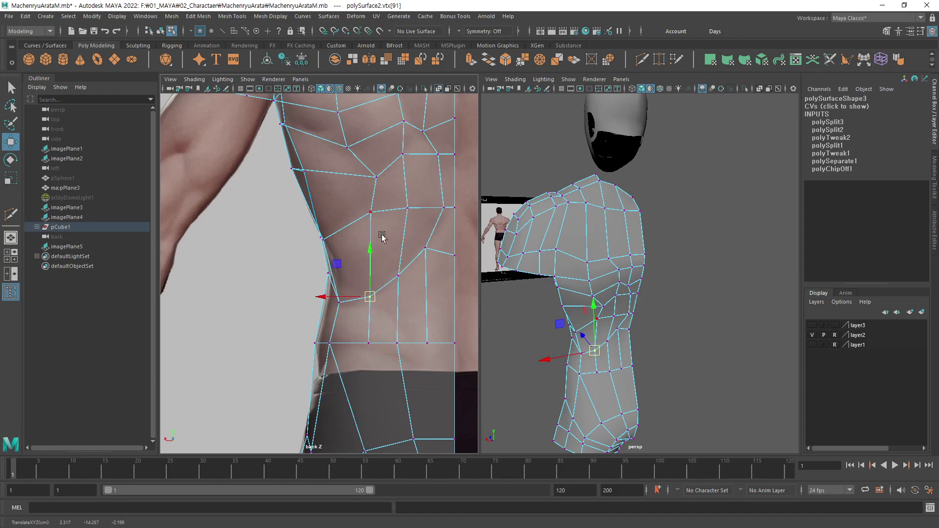
left_click(257, 323)
middle_click_drag(442, 318, 408, 293, "alt")
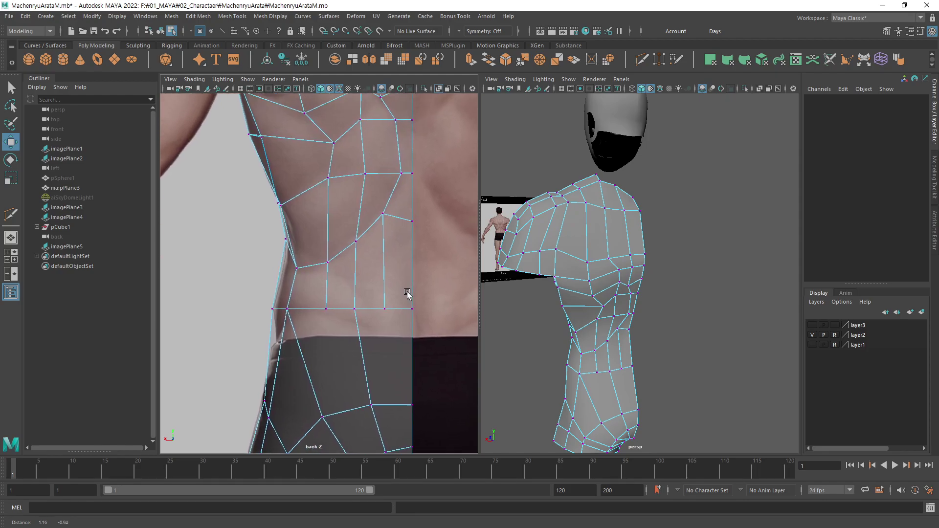
mouse_move(370, 250)
right_mouse_down("alt")
mouse_move(373, 277)
mouse_move(295, 298)
mouse_move(262, 294)
mouse_move(315, 293)
mouse_move(352, 255)
right_mouse_up("alt")
Shift the upper-back and shoulder-blade vertices to follow the back muscles.
left_click(347, 204)
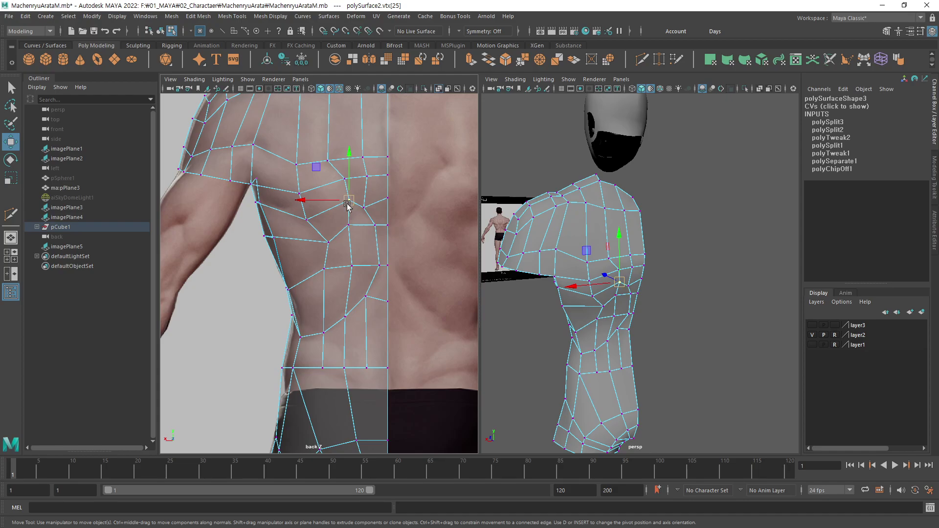
mouse_move(348, 205)
left_mouse_down()
mouse_move(340, 203)
mouse_move(366, 215)
left_mouse_up()
left_click(365, 209)
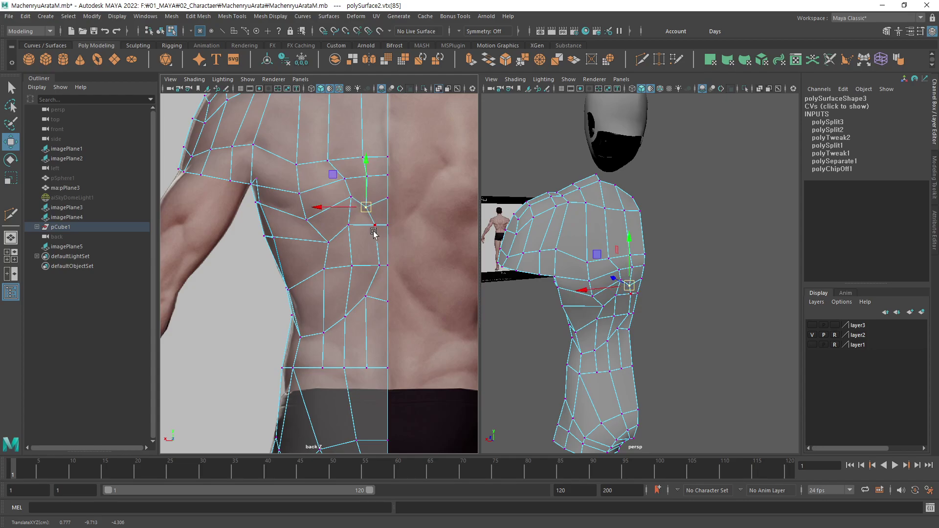
left_click(373, 232)
right_click_drag(273, 235, 223, 269, "alt")
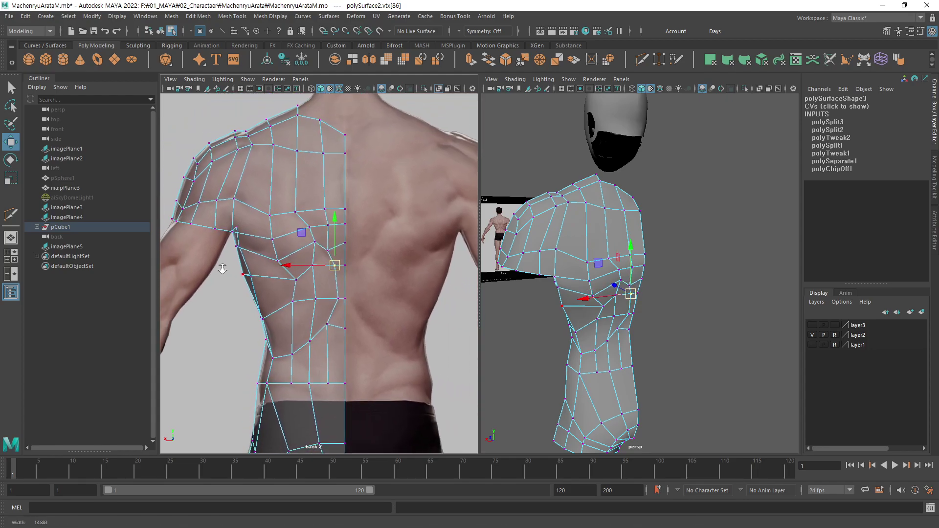
middle_click_drag(223, 269, 366, 299, "alt")
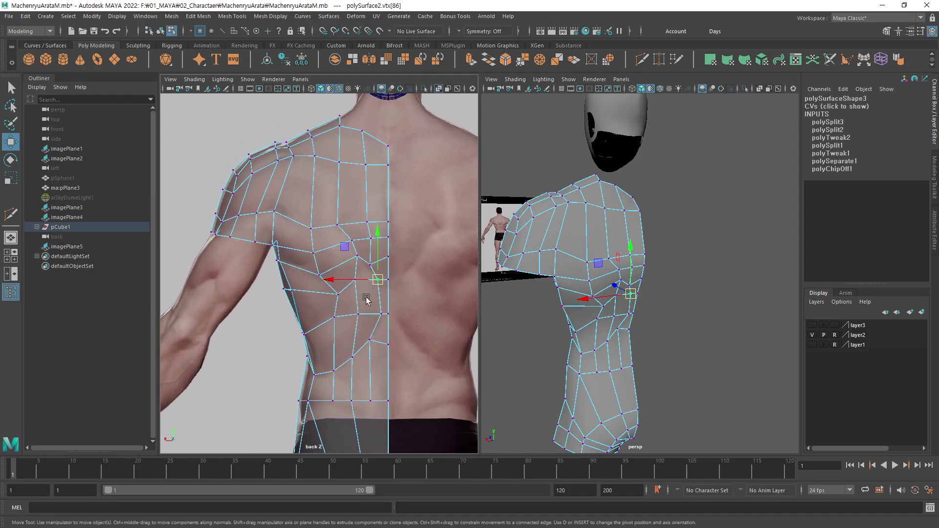
left_click(337, 297)
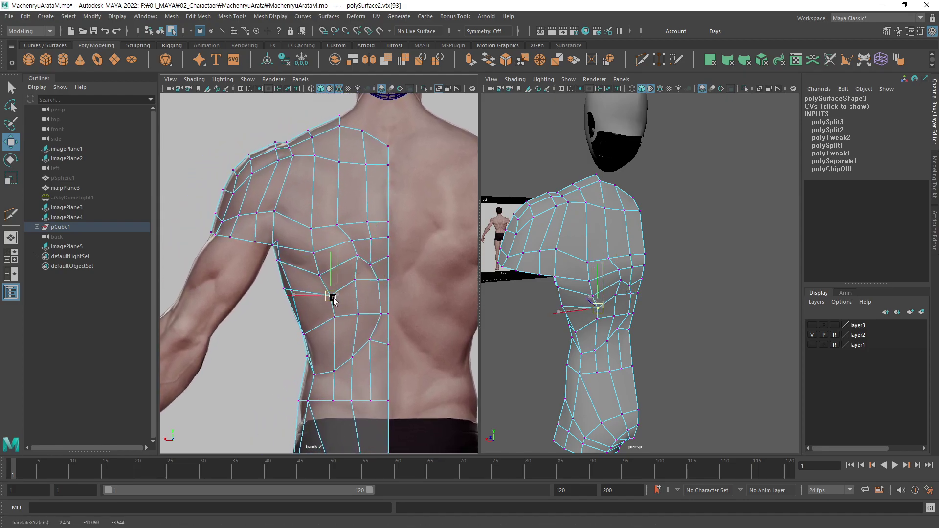
left_click_drag(333, 299, 335, 301)
left_click(267, 363)
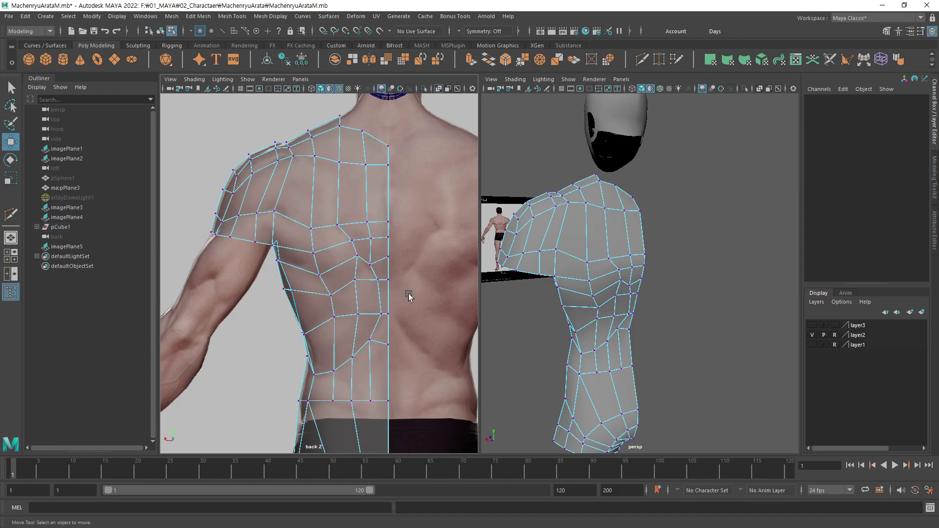
Lower the waist edge-loop vertices from the side to the centreline to follow the waistline.
scroll(362, 233, "up", 1)
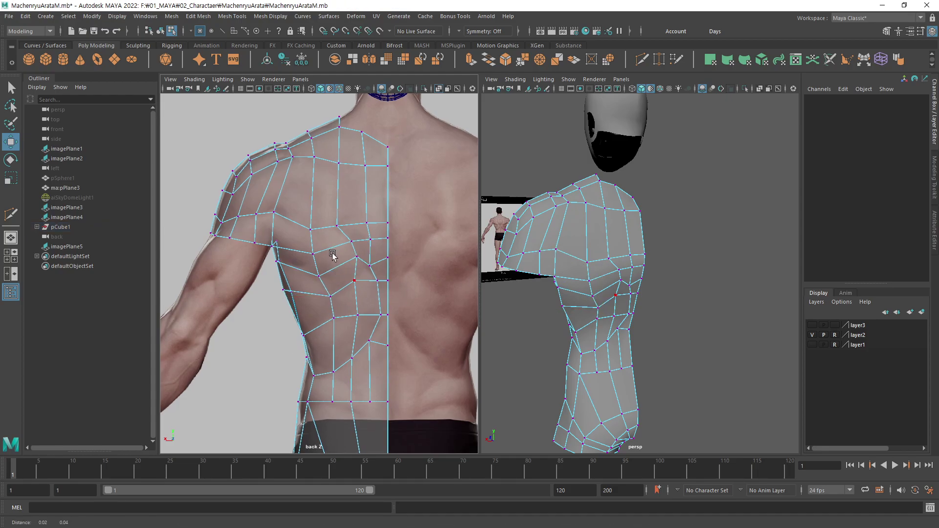
scroll(329, 256, "up", 2)
scroll(307, 224, "up", 2)
scroll(342, 233, "up", 1)
middle_click_drag(348, 259, 351, 259, "alt")
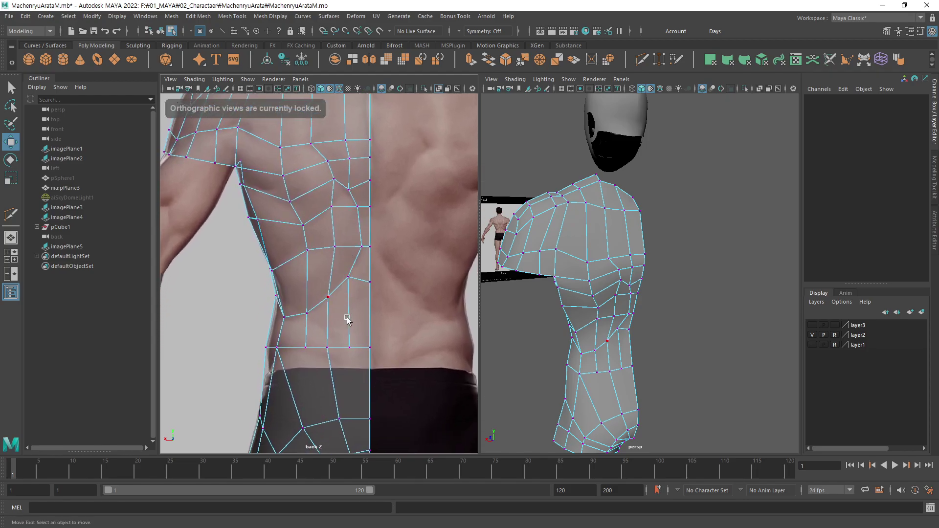
left_click(301, 347)
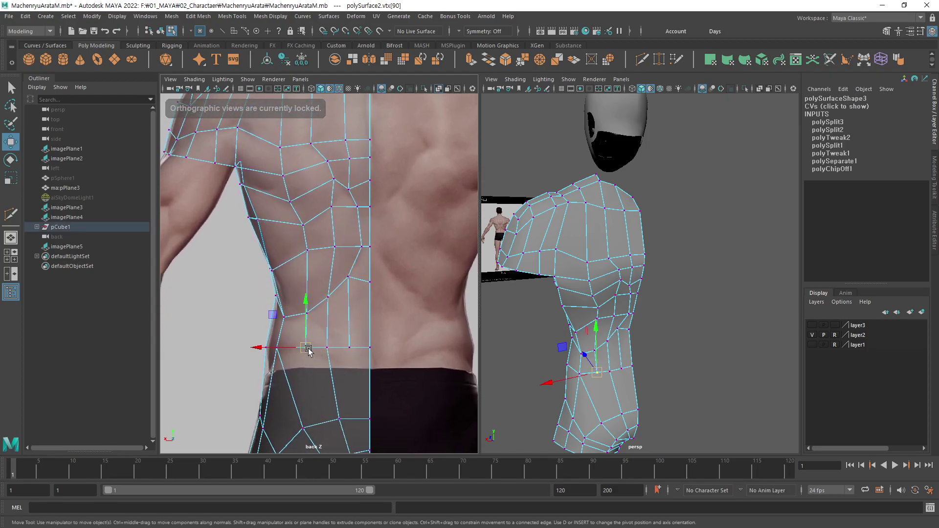
left_click(327, 348)
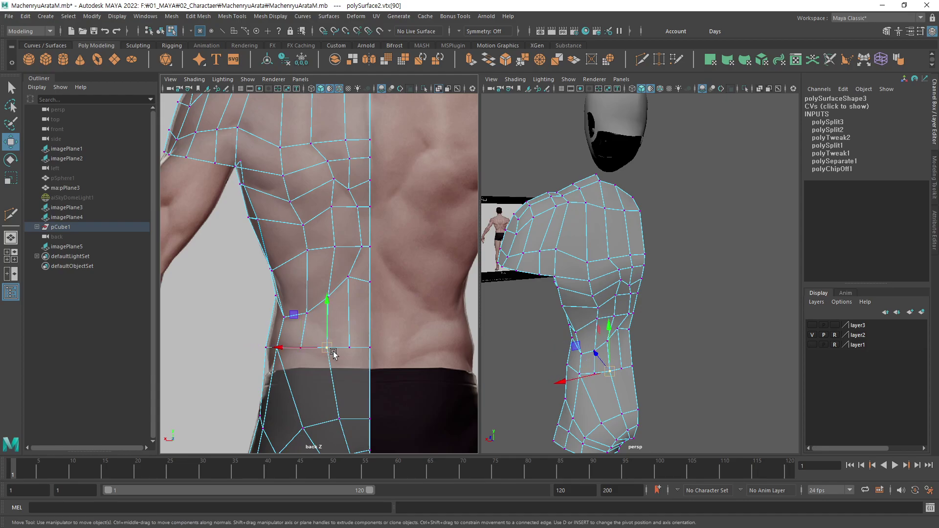
mouse_move(327, 348)
left_mouse_down()
mouse_move(350, 367)
mouse_move(371, 353)
mouse_move(367, 362)
left_mouse_up()
left_click(349, 348)
left_click(369, 348)
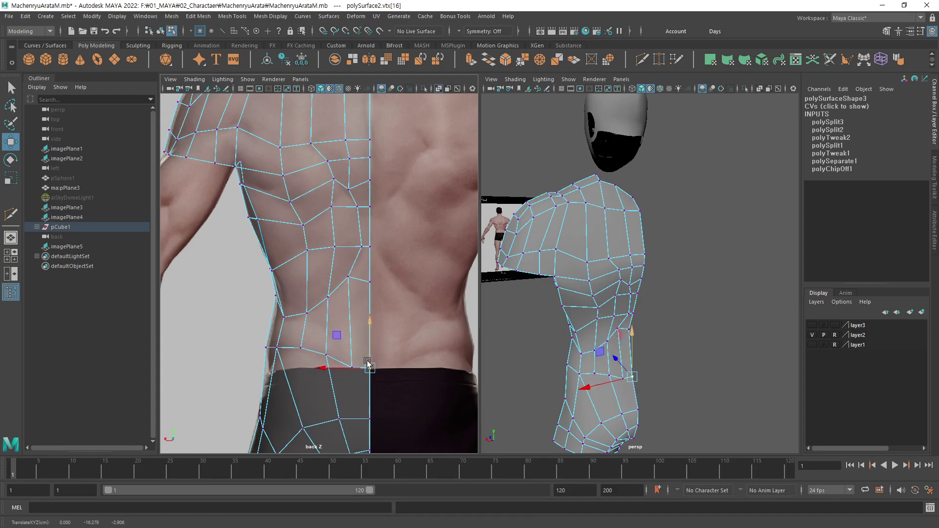
left_click(368, 285)
left_click(476, 308)
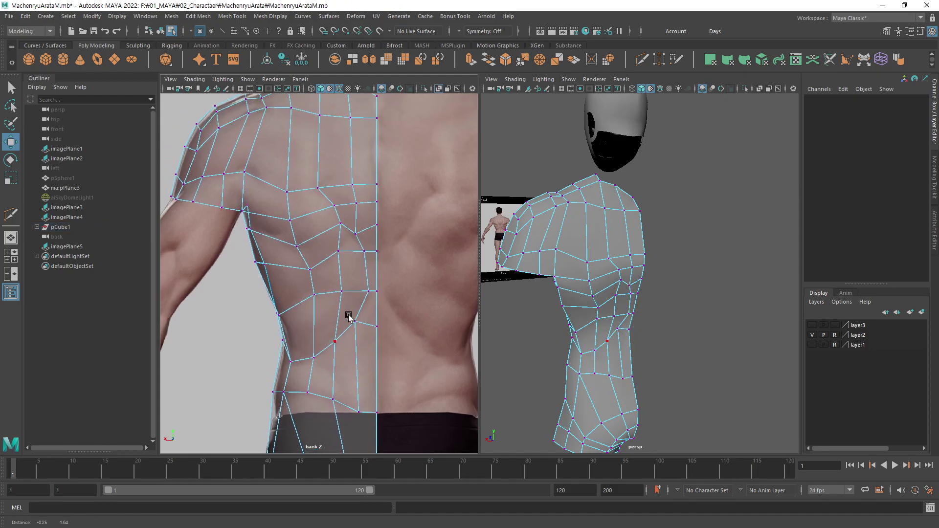
Orbit the perspective view around the torso and arm to check the shape.
scroll(345, 321, "down", 3)
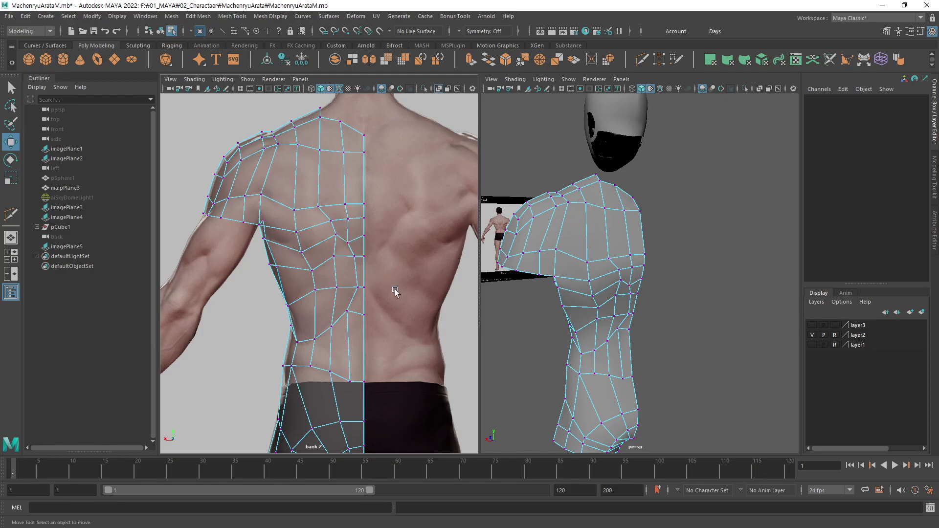
scroll(369, 272, "up", 3)
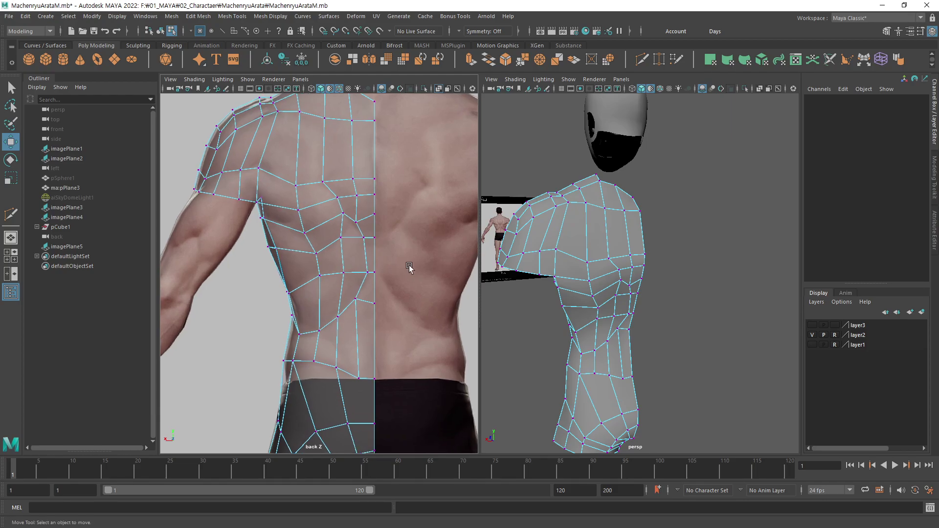
mouse_move(409, 268)
middle_mouse_down("alt")
mouse_move(404, 293)
mouse_move(425, 293)
mouse_move(409, 295)
middle_mouse_up("alt")
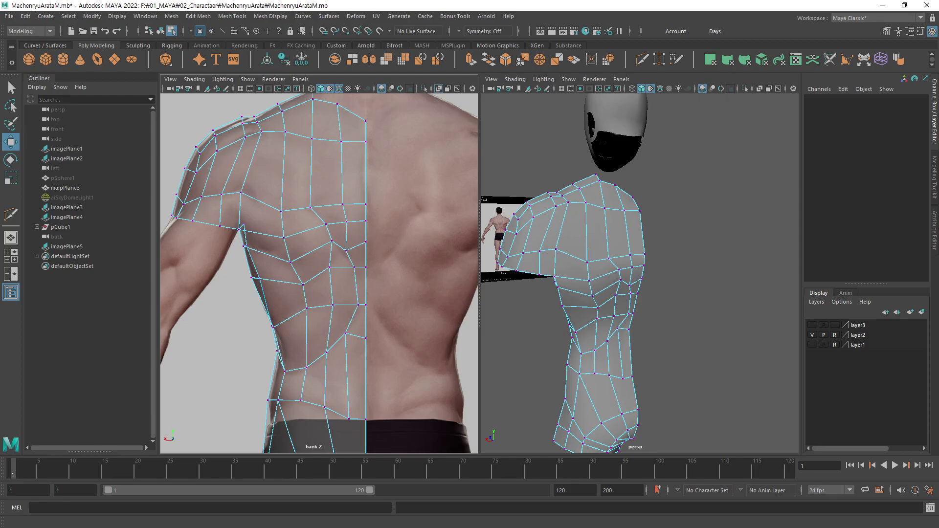
left_click_drag(636, 269, 587, 269, "alt")
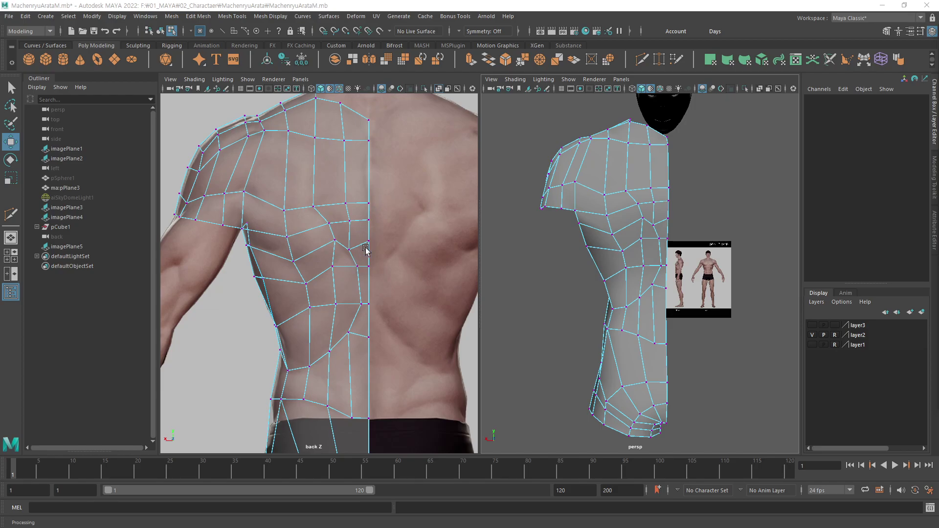
mouse_move(657, 248)
left_mouse_down("alt")
mouse_move(733, 256)
mouse_move(513, 294)
mouse_move(623, 308)
mouse_move(601, 231)
mouse_move(551, 269)
left_mouse_up("alt")
Orbit and zoom the 3D view onto the upper back.
middle_click_drag(329, 189, 340, 185, "alt")
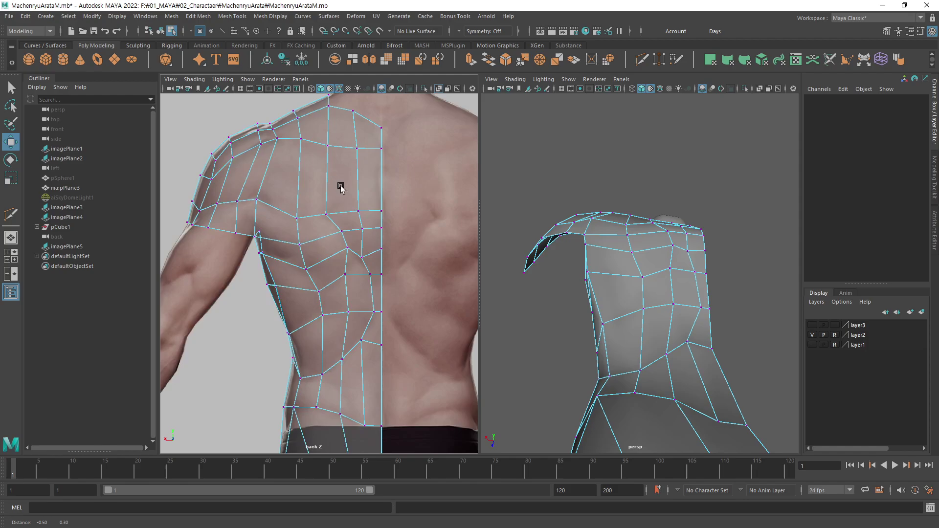
scroll(345, 247, "up", 1)
scroll(336, 249, "up", 2)
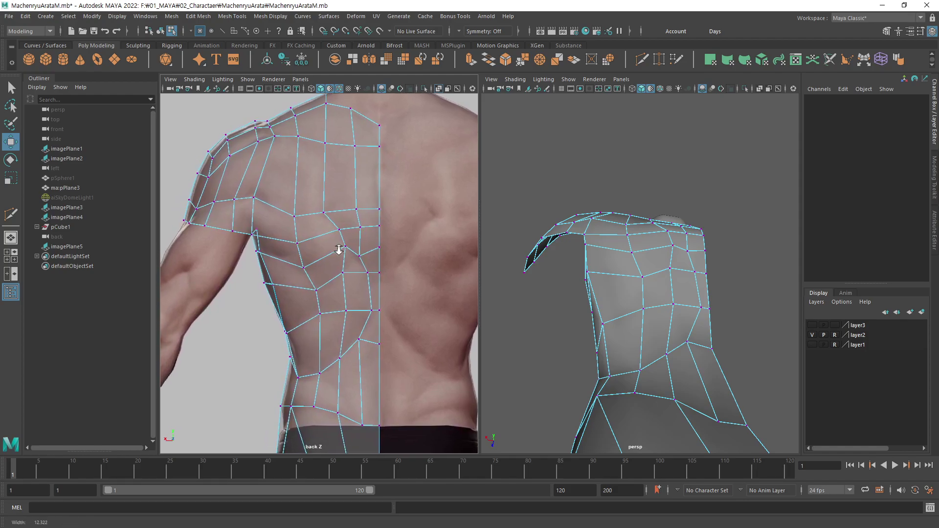
scroll(337, 217, "up", 2)
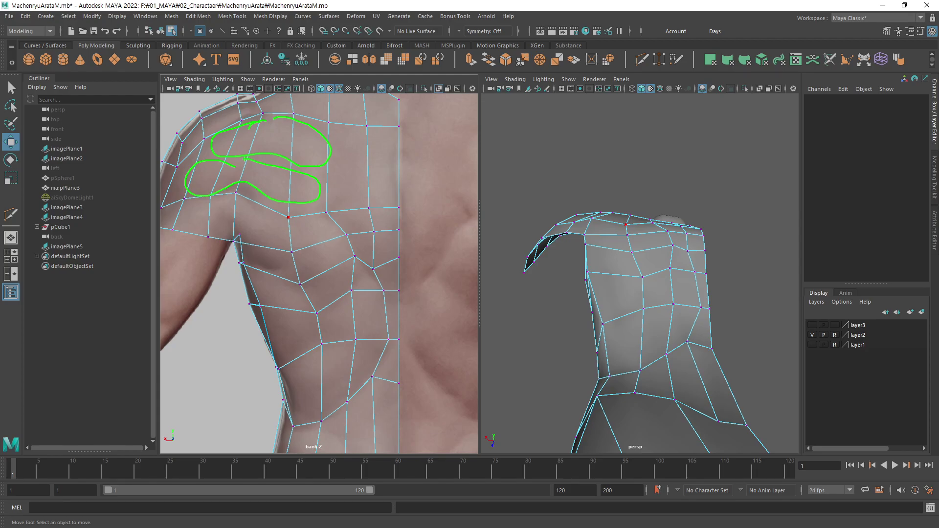
Clear the shoulder annotation, switch to Scale, and select a shoulder vertex in perspective.
key("Escape")
key("r")
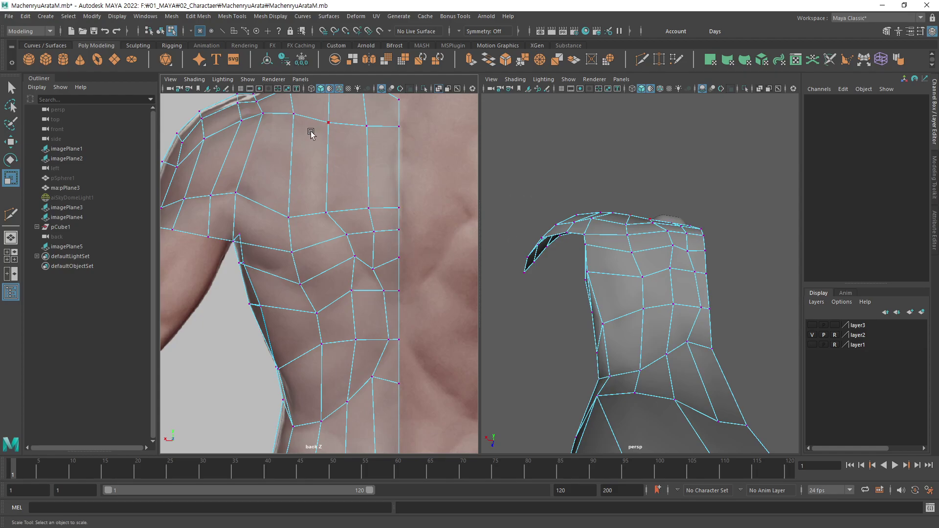
middle_click_drag(359, 195, 361, 242, "alt")
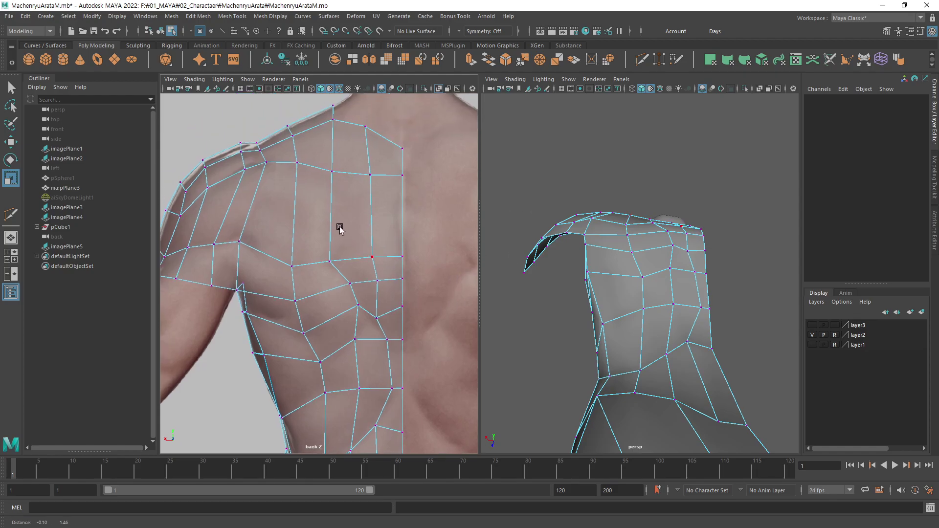
left_click_drag(613, 261, 617, 270, "alt")
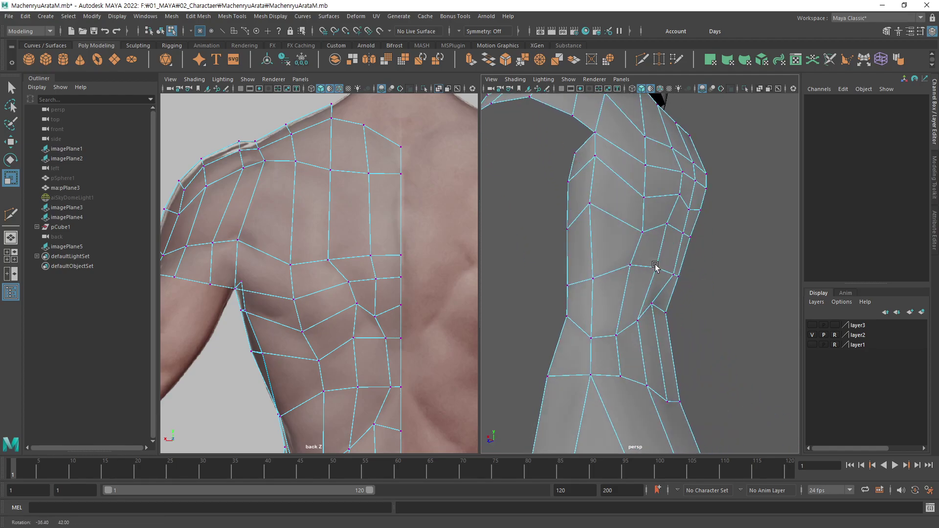
left_click(618, 268)
Switch the left panel to the side reference, framing the shoulder and upper arm with Move active.
key("space")
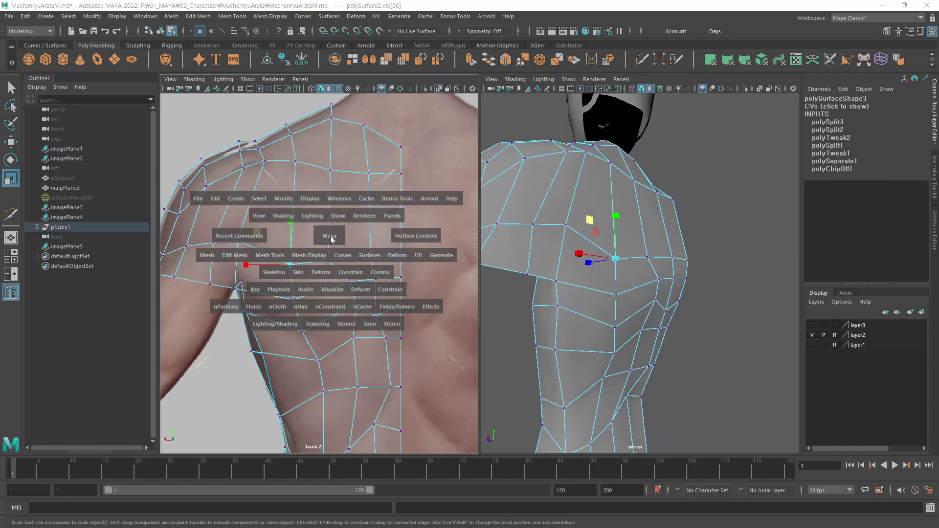
left_click_drag(330, 237, 377, 250)
mouse_move(377, 250)
right_mouse_down("alt")
mouse_move(365, 297)
mouse_move(387, 247)
right_mouse_up("alt")
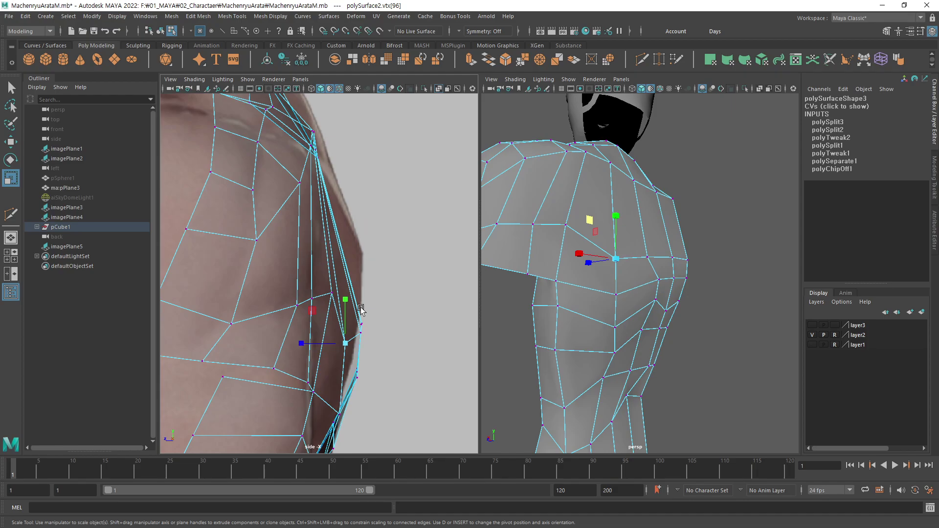
key("w")
mouse_move(361, 309)
middle_mouse_down("alt")
mouse_move(391, 270)
mouse_move(390, 227)
middle_mouse_up("alt")
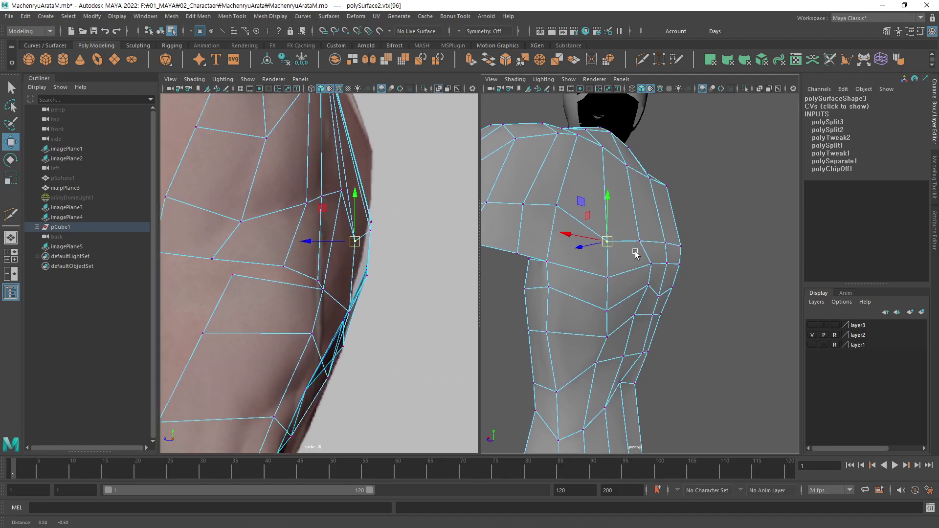
Nudge the shoulder's outer-edge vertex toward the side reference outline.
right_click_drag(617, 241, 724, 246, "alt")
left_click_drag(729, 223, 645, 246)
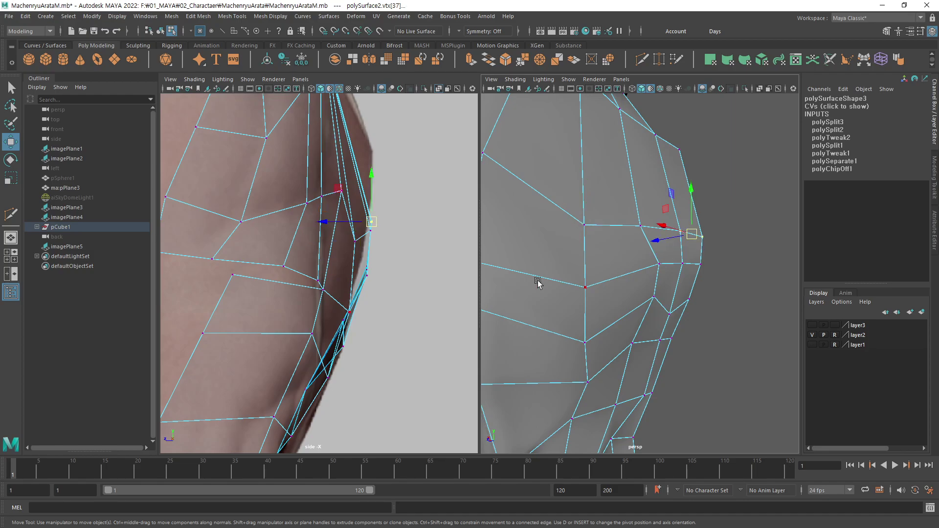
left_click_drag(351, 224, 344, 246)
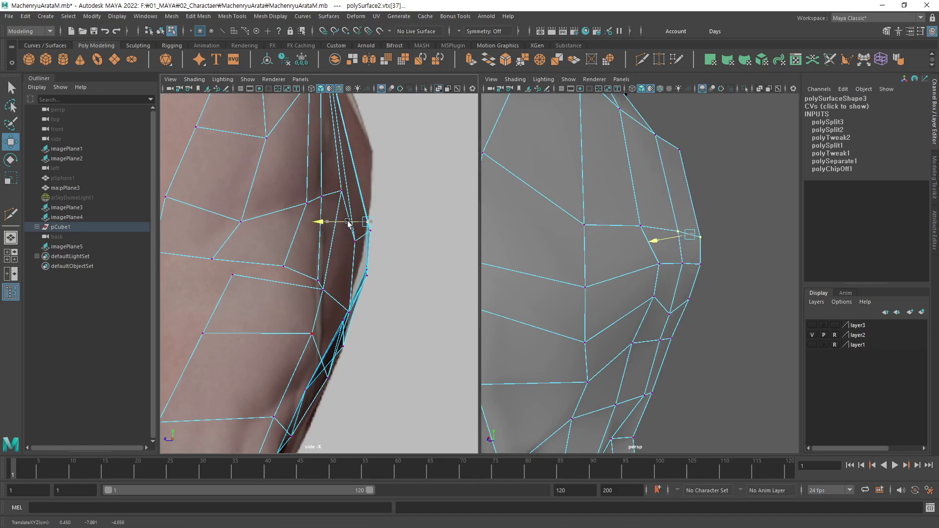
mouse_move(727, 239)
left_mouse_down("alt")
mouse_move(699, 283)
mouse_move(641, 269)
left_mouse_up("alt")
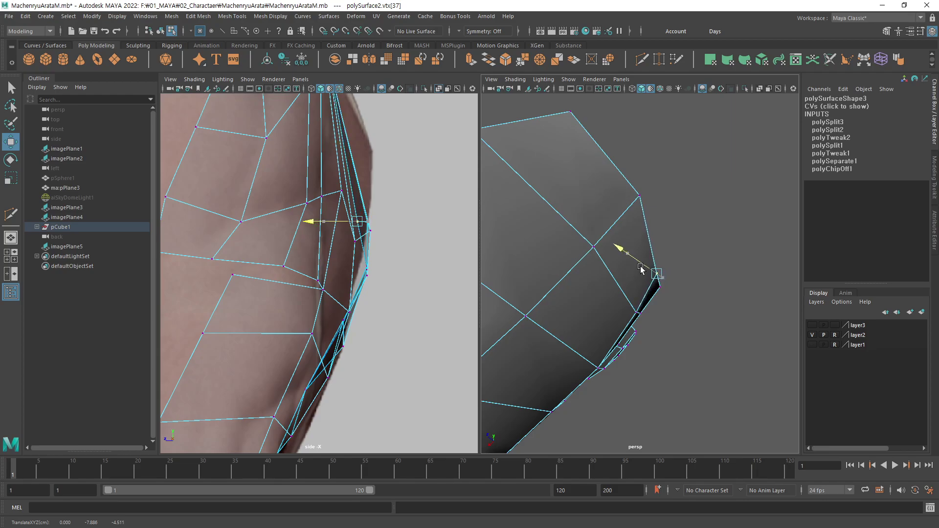
left_click_drag(641, 269, 640, 269)
scroll(345, 260, "up", 2)
scroll(440, 315, "up", 3)
scroll(435, 338, "up", 2)
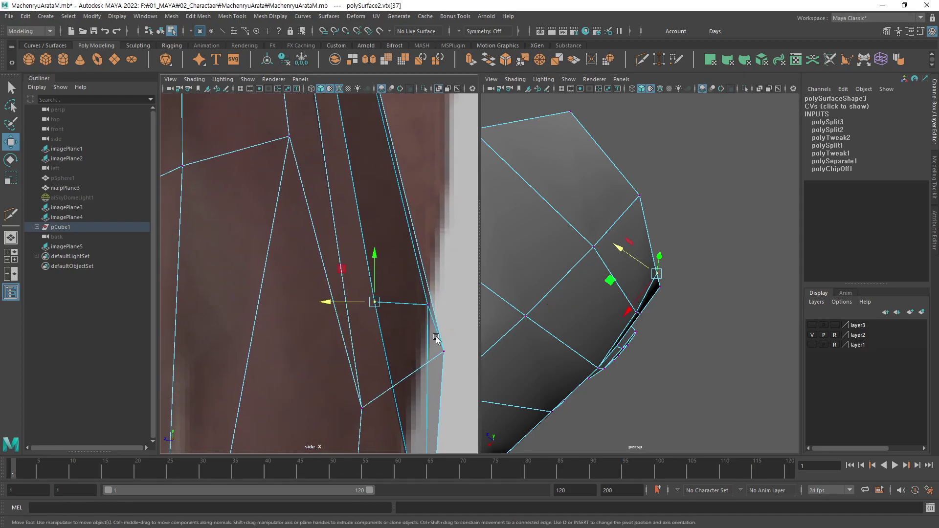
Shift the upper-arm vertex outward onto the arm's side silhouette.
middle_click_drag(436, 337, 399, 288, "alt")
middle_click_drag(332, 270, 385, 272)
left_click_drag(698, 286, 642, 277, "alt")
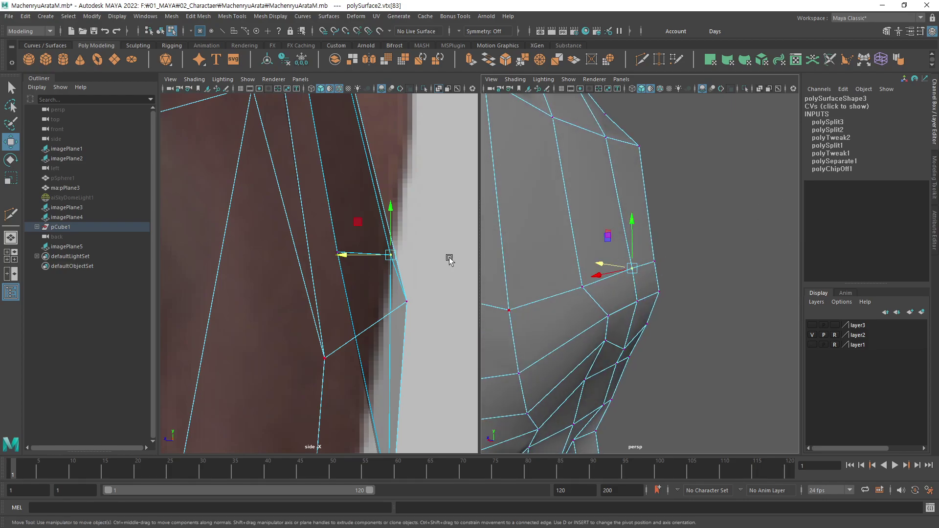
left_click_drag(370, 255, 375, 254)
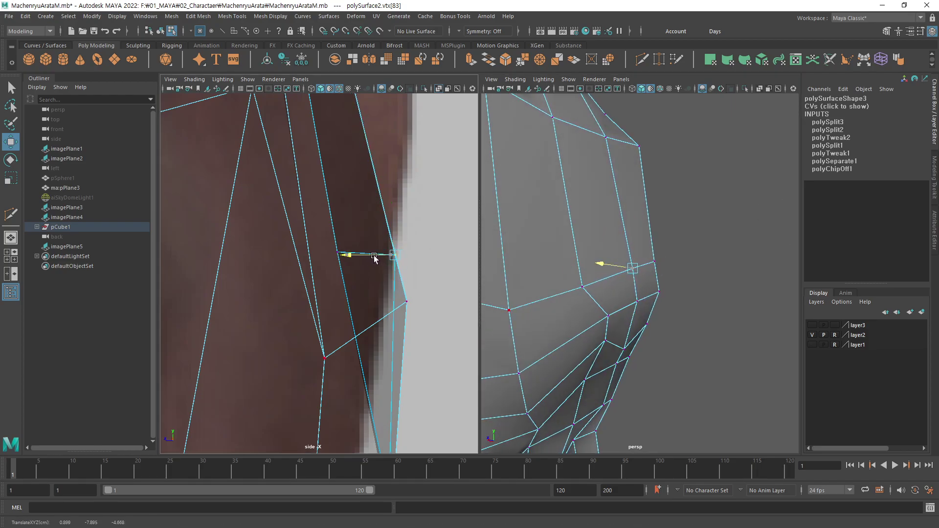
key("q")
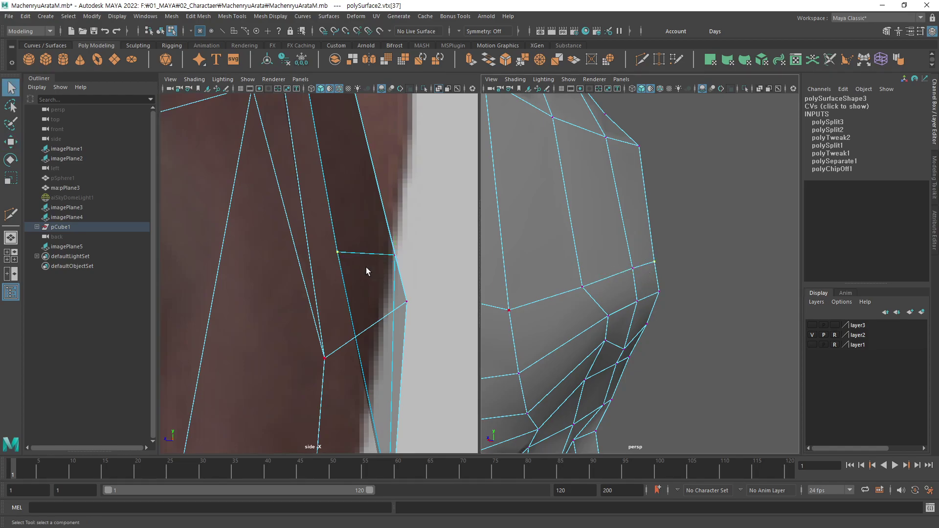
key("w")
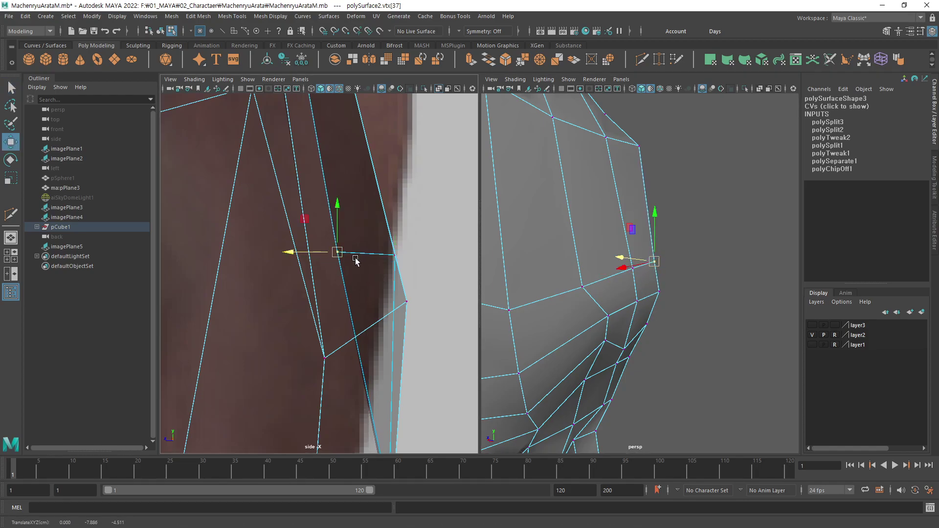
Pull the next shoulder edge vertex inward onto the side reference outline.
scroll(444, 245, "down", 3)
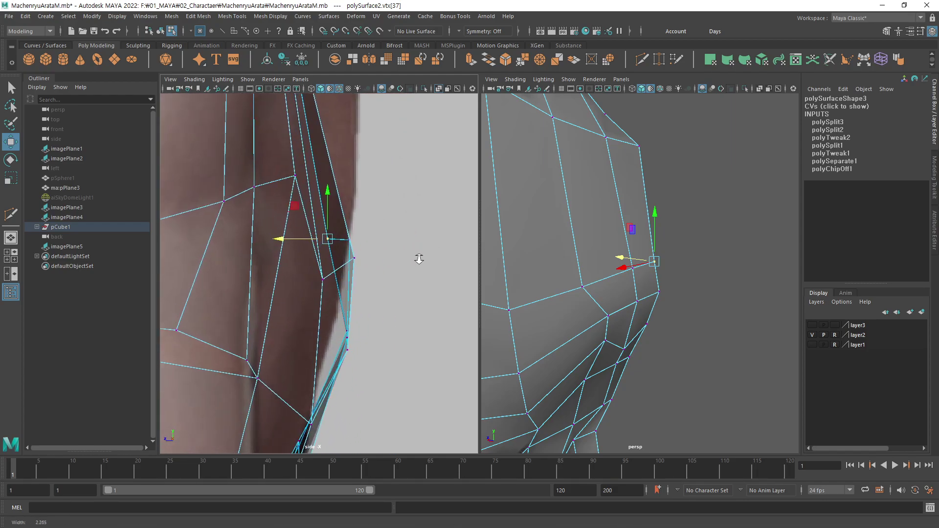
mouse_move(612, 242)
left_mouse_down("alt")
mouse_move(690, 243)
mouse_move(677, 254)
mouse_move(648, 243)
left_mouse_up("alt")
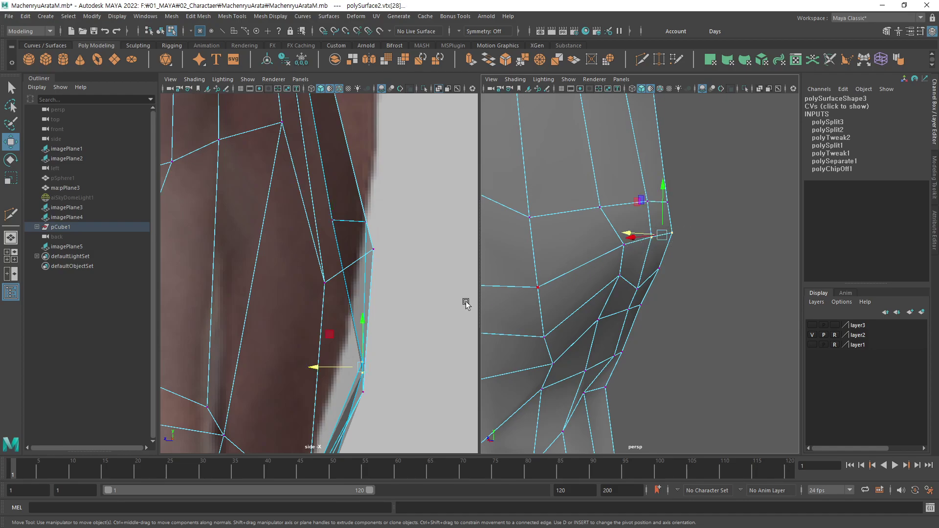
middle_click_drag(464, 300, 460, 201, "alt")
left_click_drag(361, 270, 353, 271)
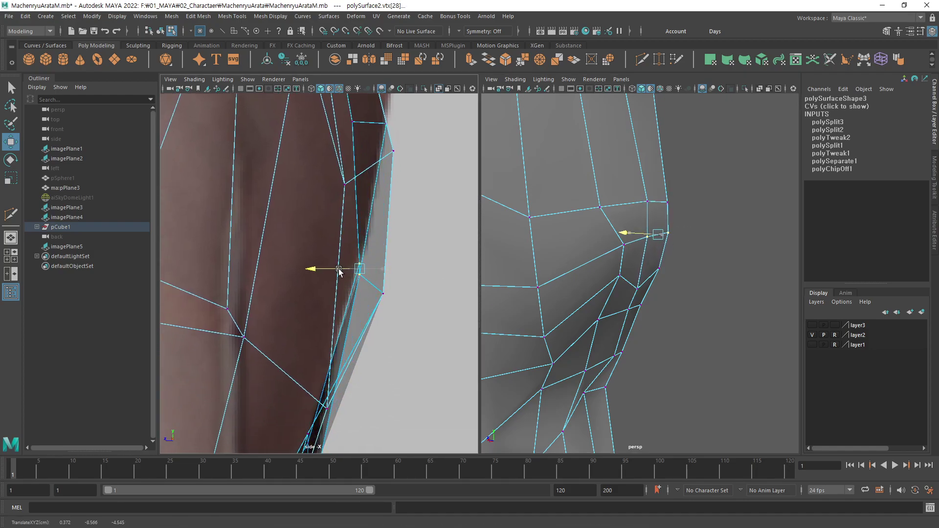
right_click_drag(664, 308, 646, 191, "alt")
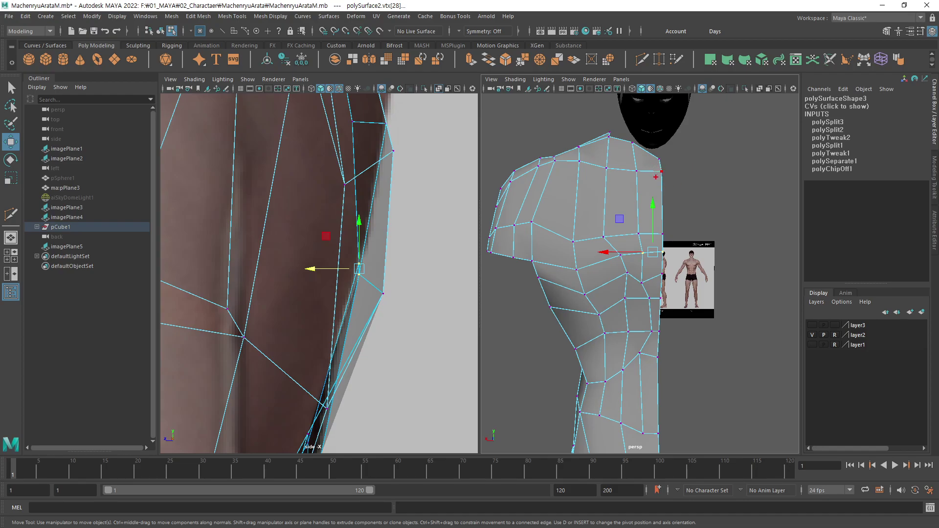
Select the vertical loop of shoulder faces, then return to vertex selection.
key("F11")
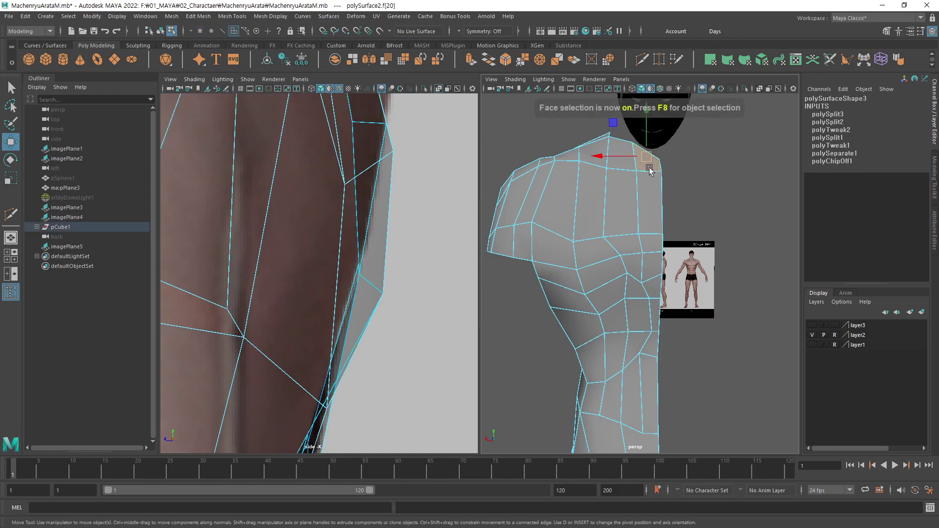
double_click(651, 204)
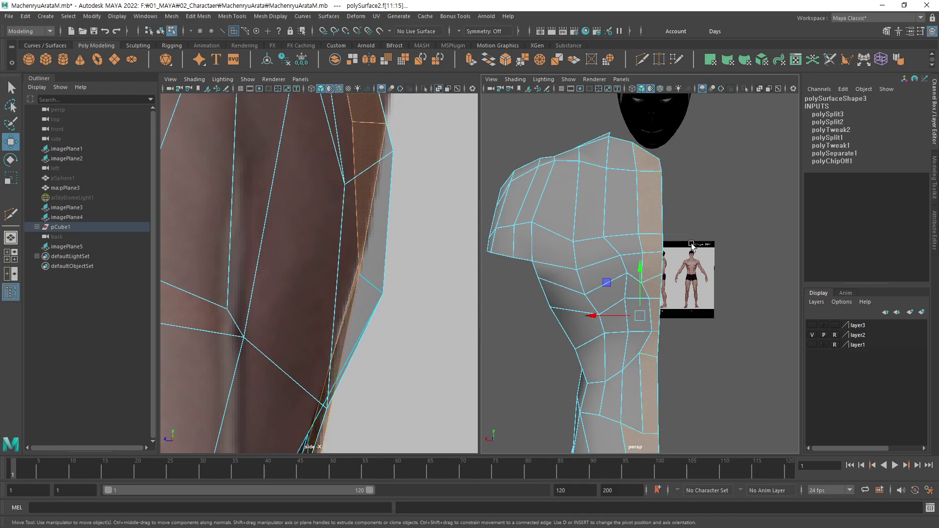
key("F9")
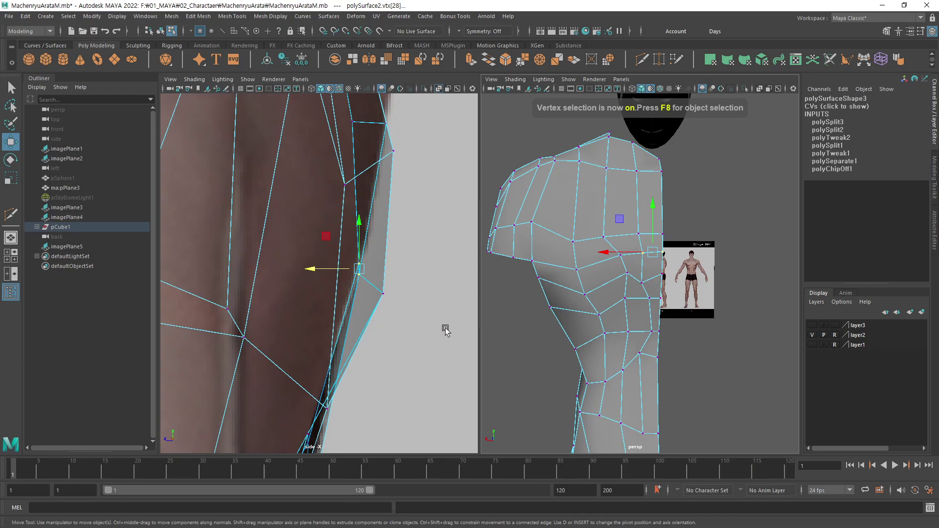
key("q")
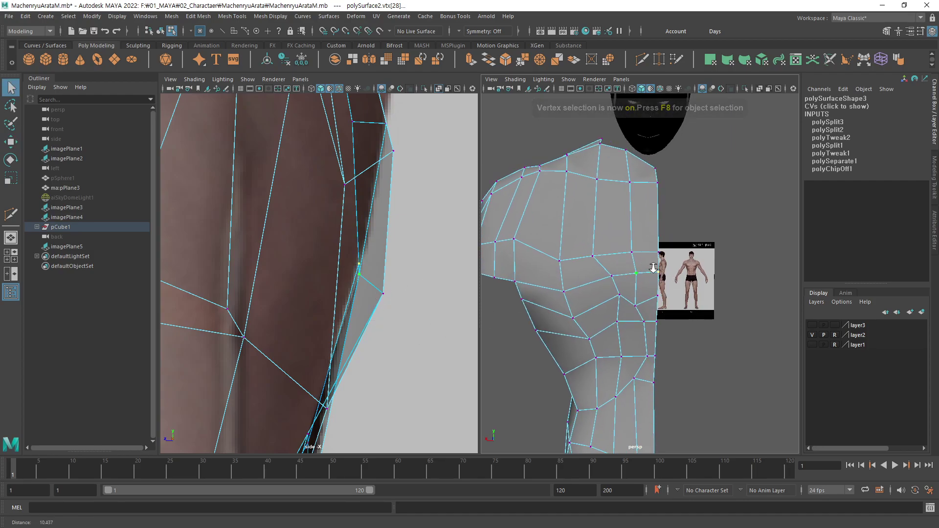
Pull the shoulder vertex inward along X and select the arm-edge vertex below it.
scroll(691, 267, "up", 3)
key("w")
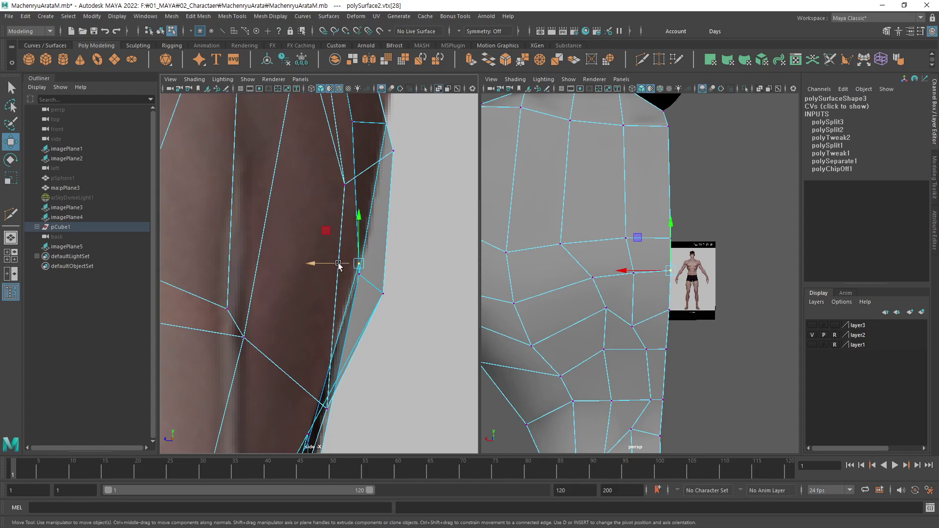
left_click_drag(338, 264, 319, 266)
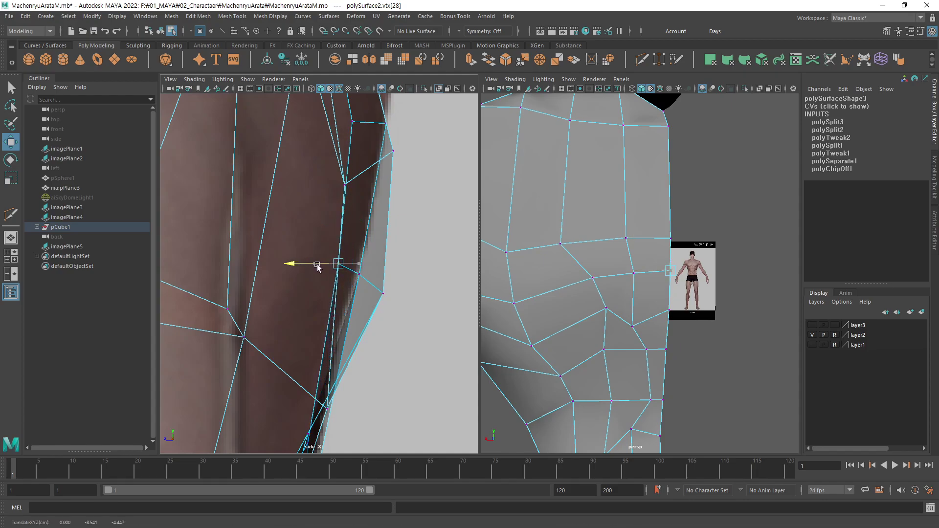
middle_click_drag(689, 331, 701, 257, "alt")
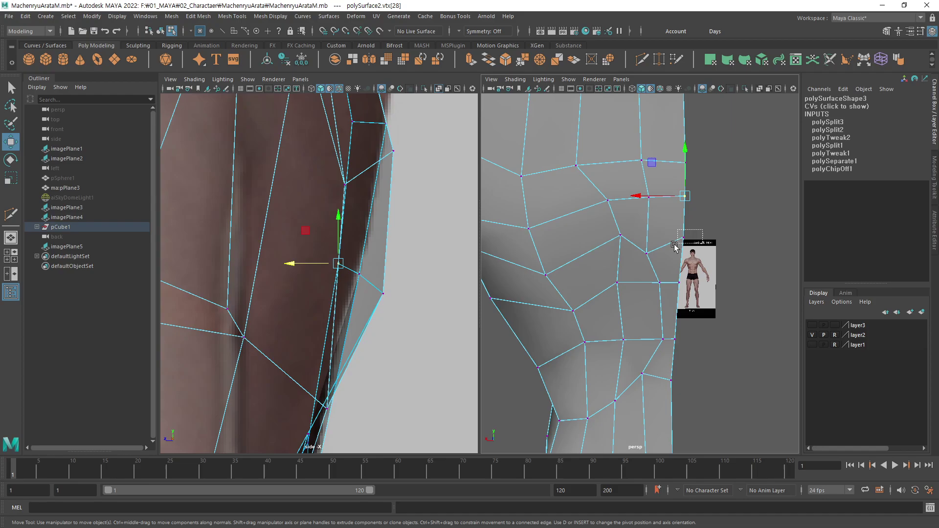
left_click(644, 255)
mouse_move(345, 343)
middle_mouse_down("alt")
mouse_move(377, 272)
mouse_move(392, 289)
mouse_move(379, 318)
middle_mouse_up("alt")
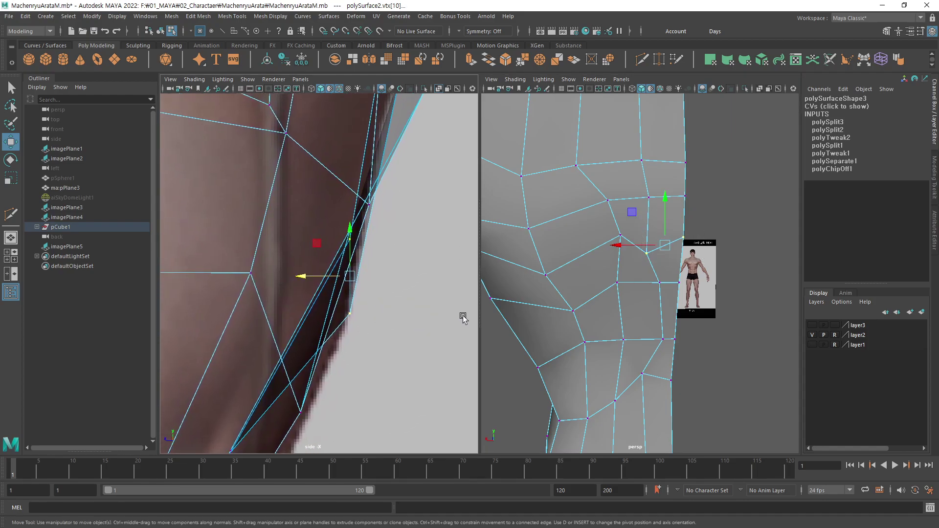
Pull the next vertex down the arm edge toward the side reference outline.
key("q")
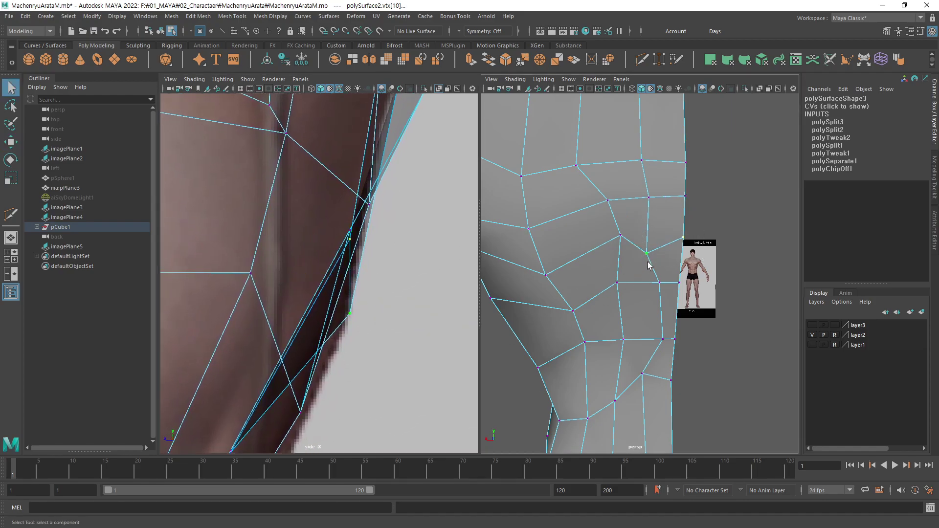
key("w")
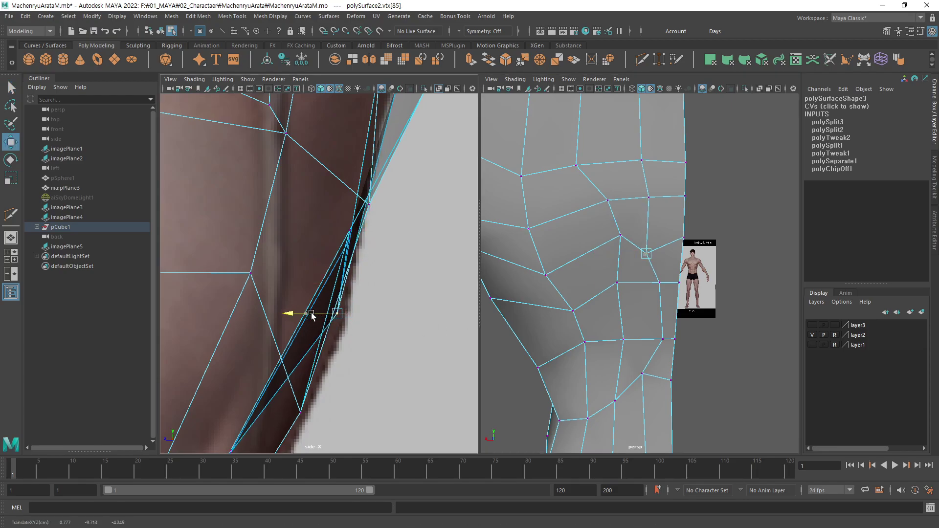
key("q")
left_click_drag(706, 234, 684, 242)
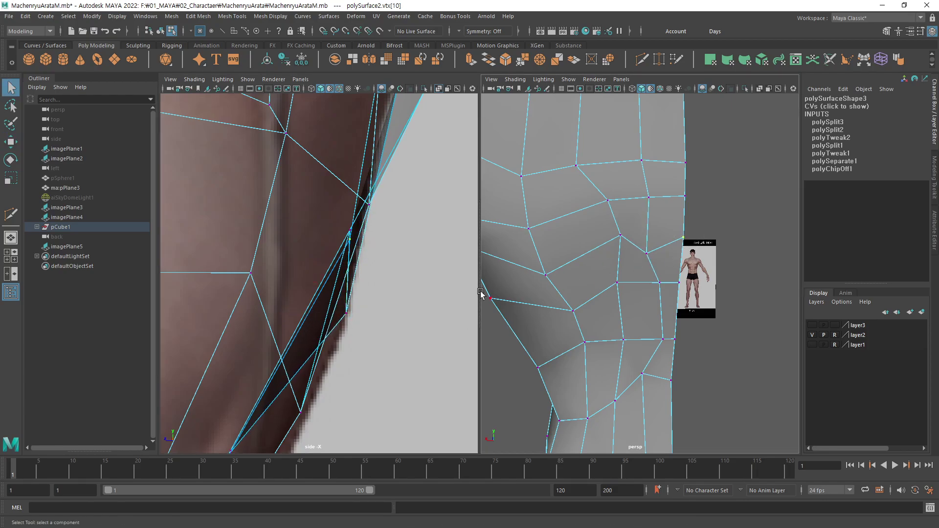
key("w")
left_click_drag(325, 241, 317, 243)
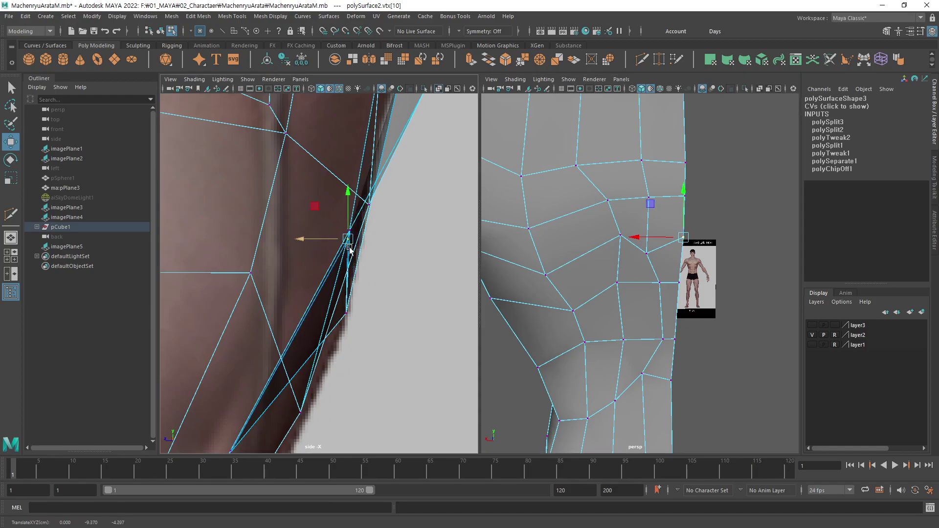
left_click_drag(685, 235, 723, 237, "alt")
Push another arm-edge vertex outward along X, then back inward to the outline.
key("q")
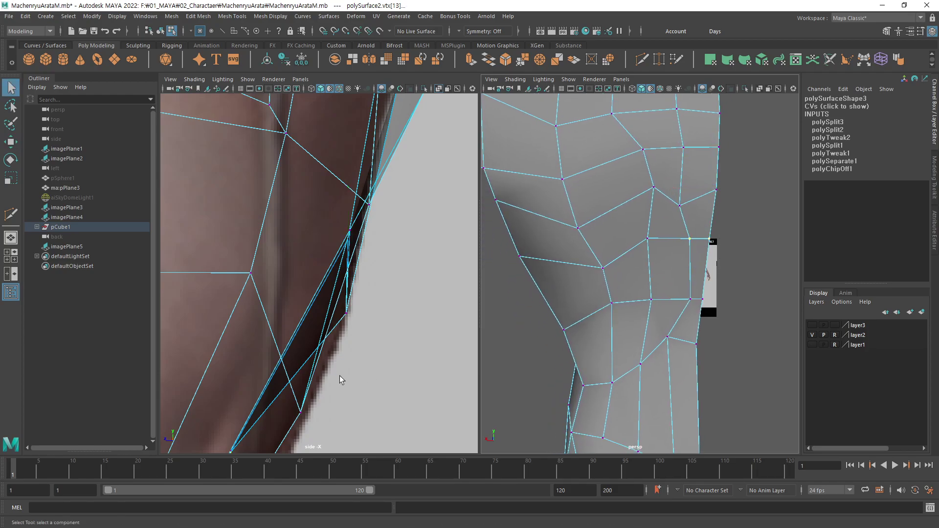
left_click(340, 377)
mouse_move(336, 325)
middle_mouse_down("alt")
mouse_move(356, 232)
mouse_move(350, 243)
middle_mouse_up("alt")
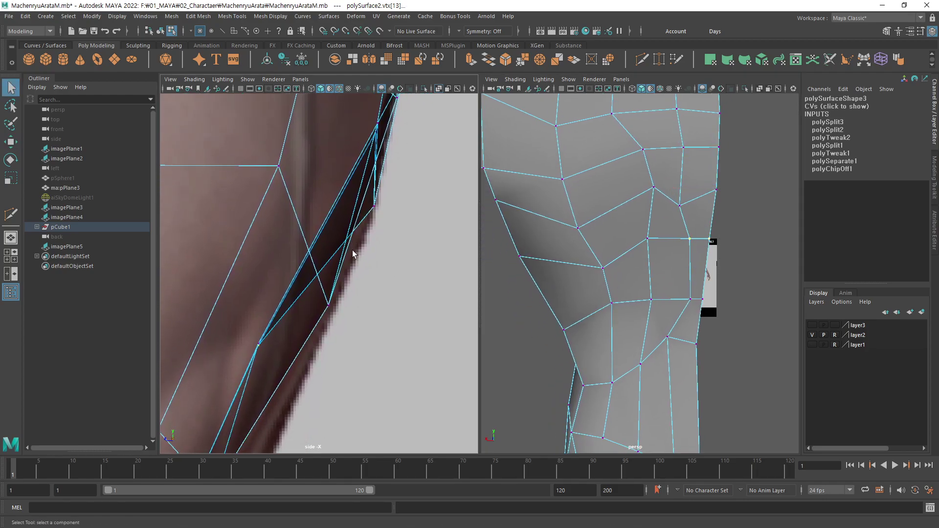
key("w")
left_click_drag(227, 346, 292, 377)
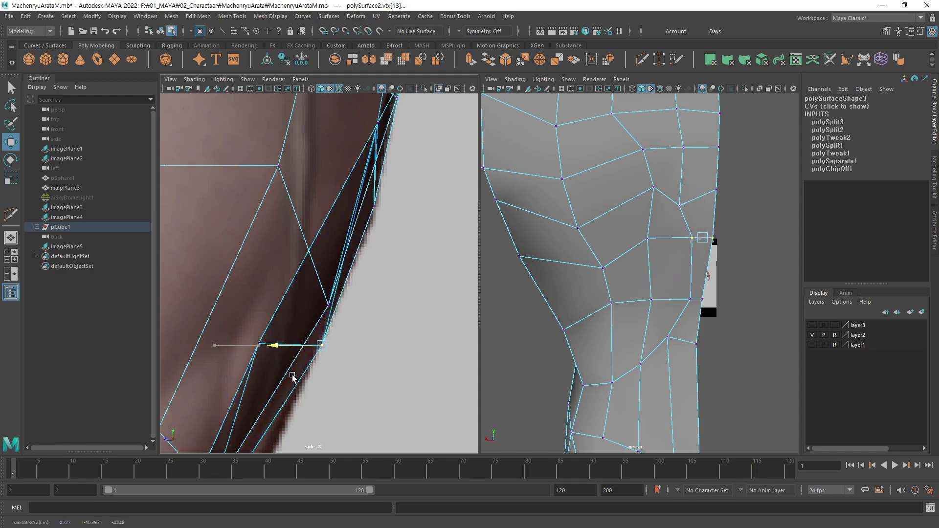
key("q")
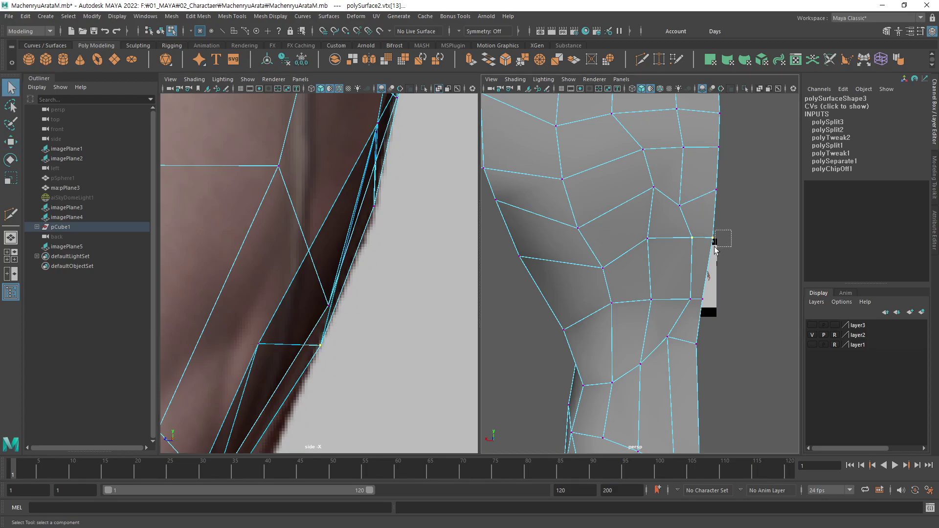
key("w")
left_click_drag(287, 345, 267, 351)
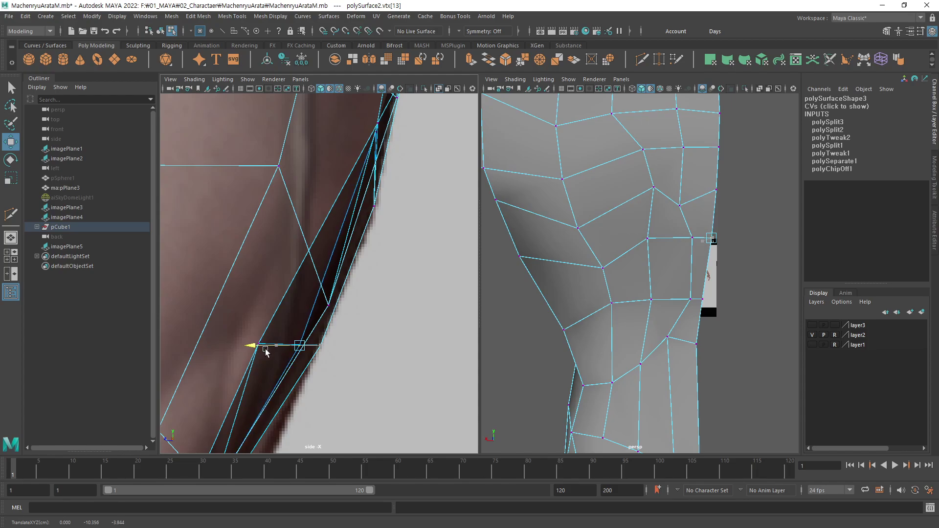
mouse_move(267, 351)
middle_mouse_down("alt")
mouse_move(378, 308)
mouse_move(371, 263)
mouse_move(365, 287)
mouse_move(391, 274)
middle_mouse_up("alt")
Move side-edge vertices right onto the side outline and left onto the armpit outline.
left_click_drag(550, 274, 677, 209, "alt")
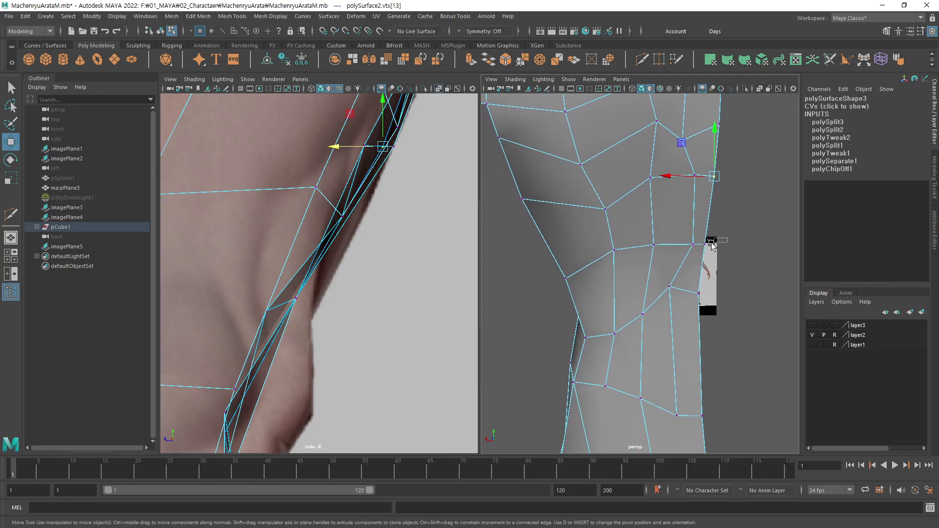
left_click(694, 242)
key("f")
left_click_drag(296, 264, 320, 276)
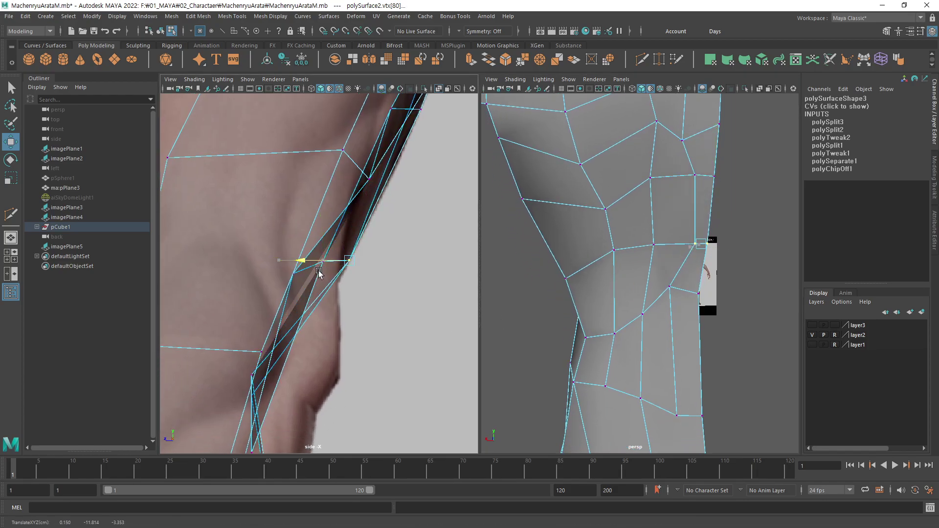
key("q")
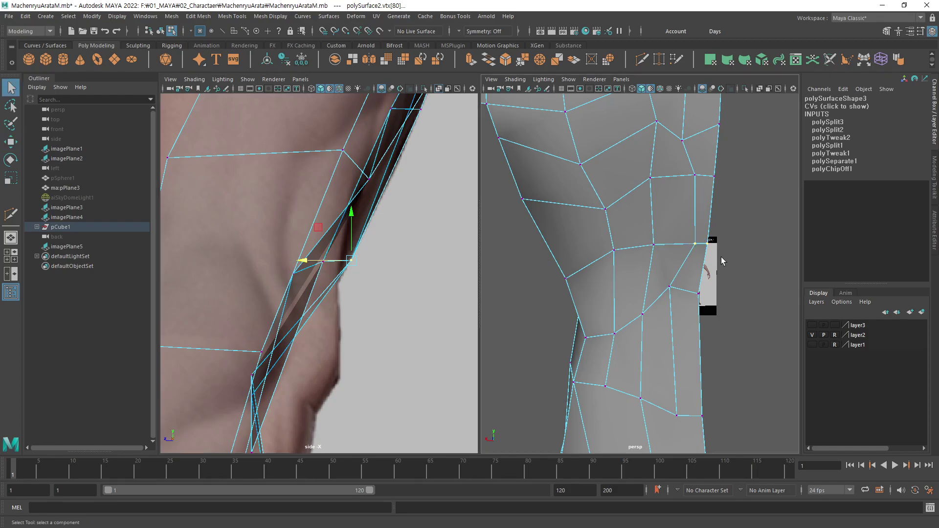
left_click(694, 243)
key("w")
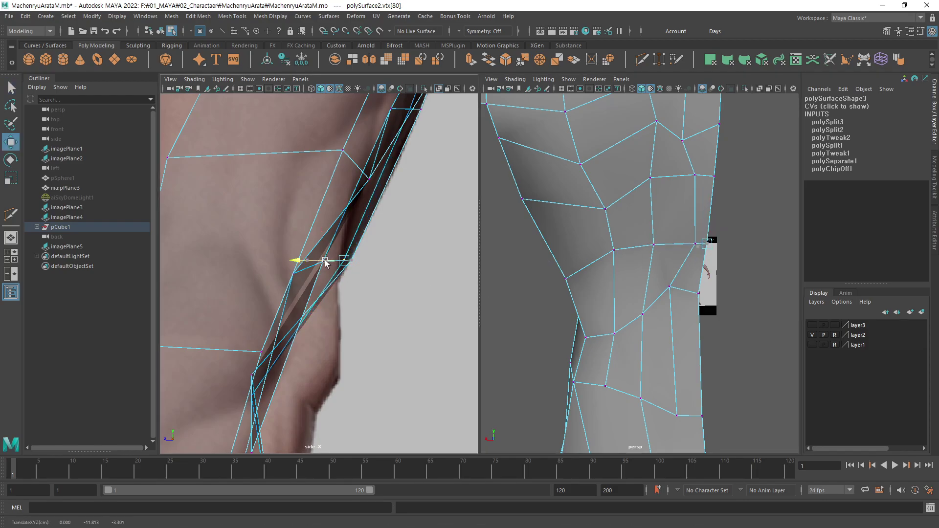
left_click_drag(338, 262, 322, 262)
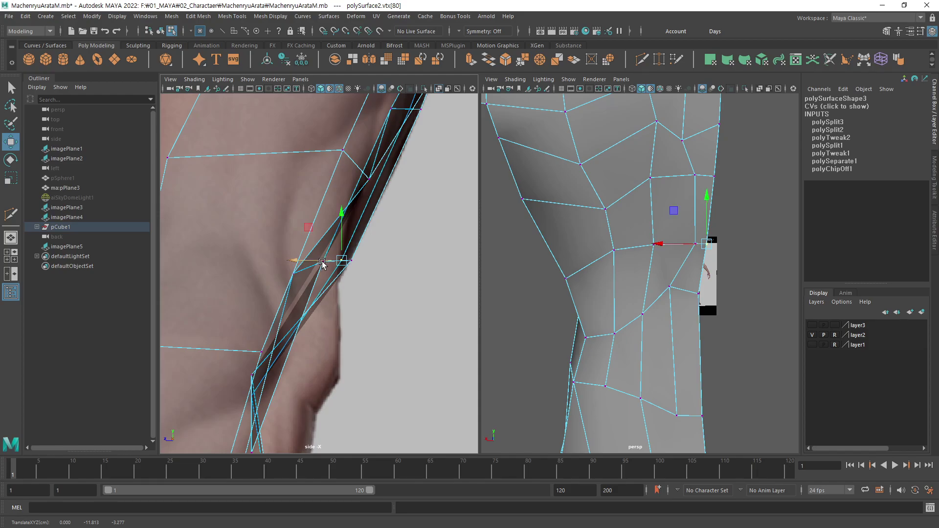
Select a vertex higher up the side edge and move it toward the body outline.
middle_click_drag(672, 341, 696, 272, "alt")
right_click_drag(695, 272, 730, 272, "alt")
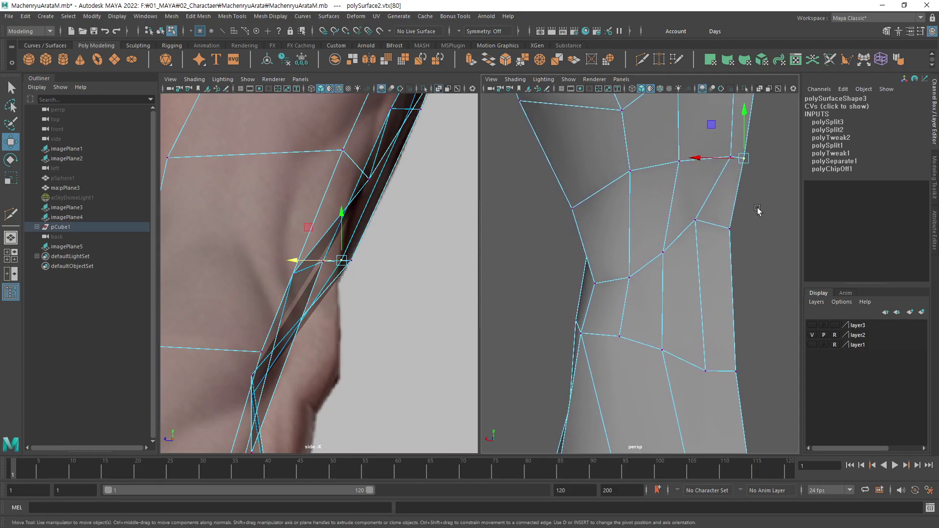
left_click_drag(759, 205, 705, 242)
middle_click_drag(331, 294, 313, 273, "alt")
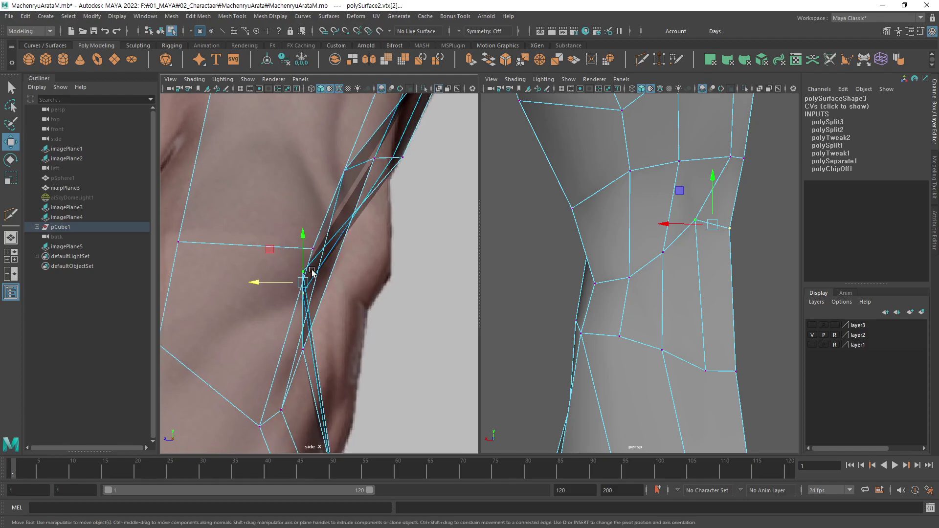
left_click_drag(284, 288, 310, 295)
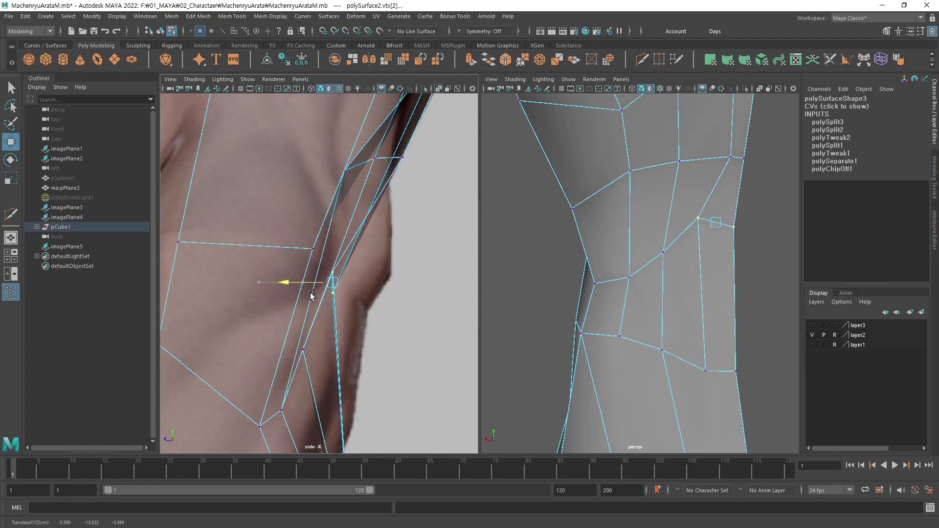
Slide the vertex left onto the armpit crease, then up along the outline.
key("q")
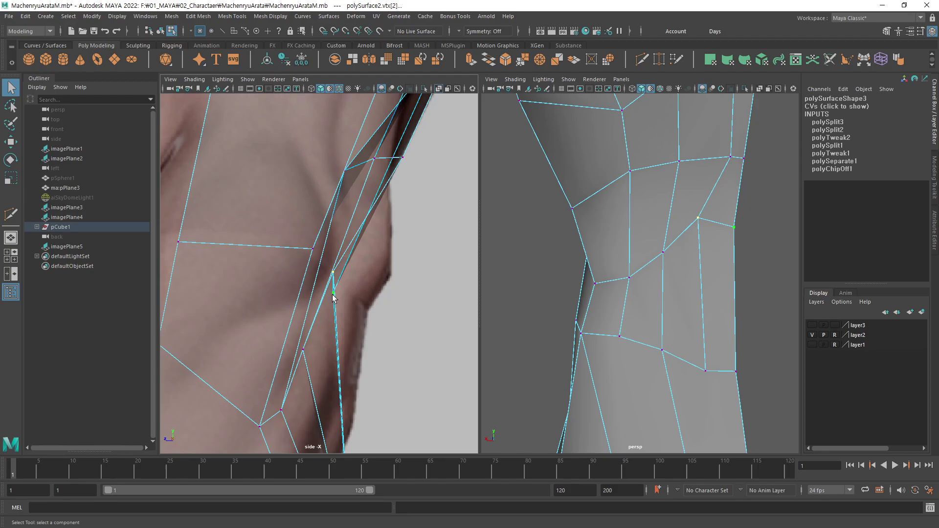
key("w")
left_click_drag(315, 295, 308, 297)
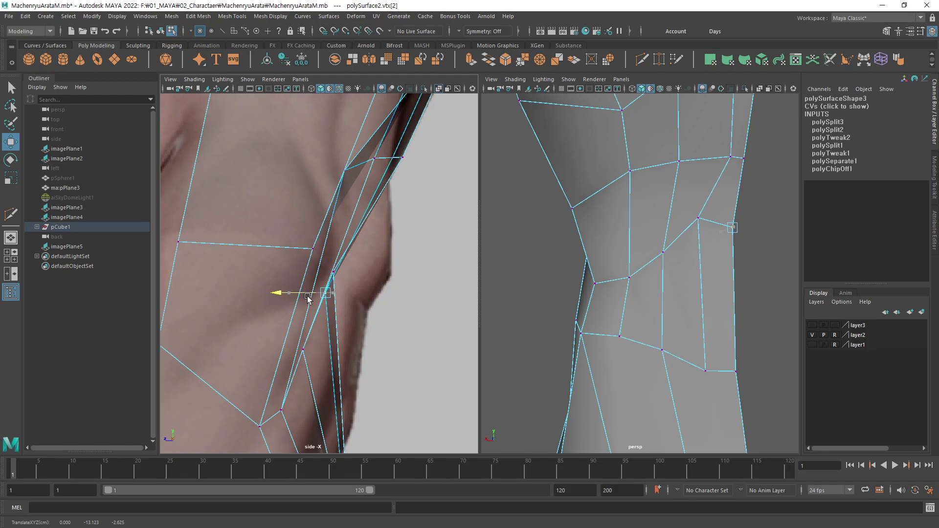
left_click_drag(307, 300, 306, 298)
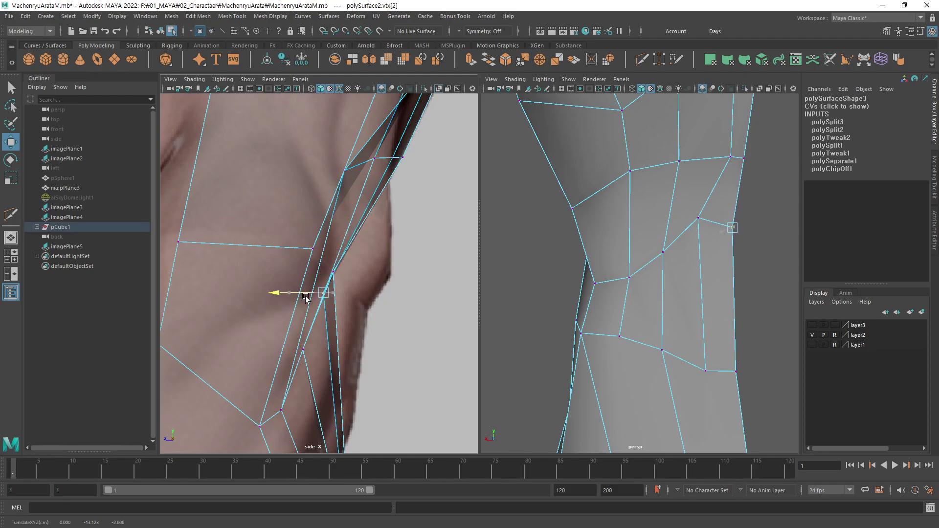
mouse_move(323, 293)
left_mouse_down()
mouse_move(320, 279)
mouse_move(332, 278)
left_mouse_up()
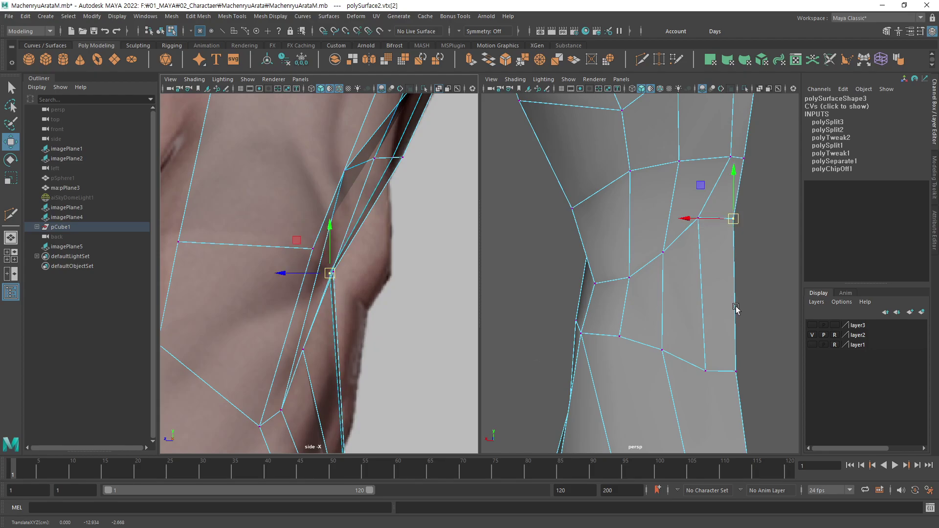
left_click_drag(736, 309, 689, 250, "alt")
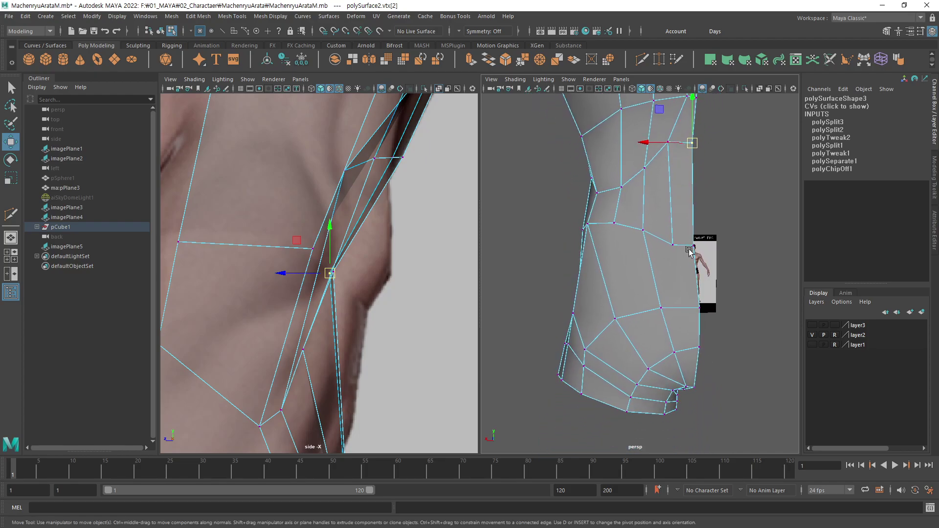
scroll(342, 367, "down", 5)
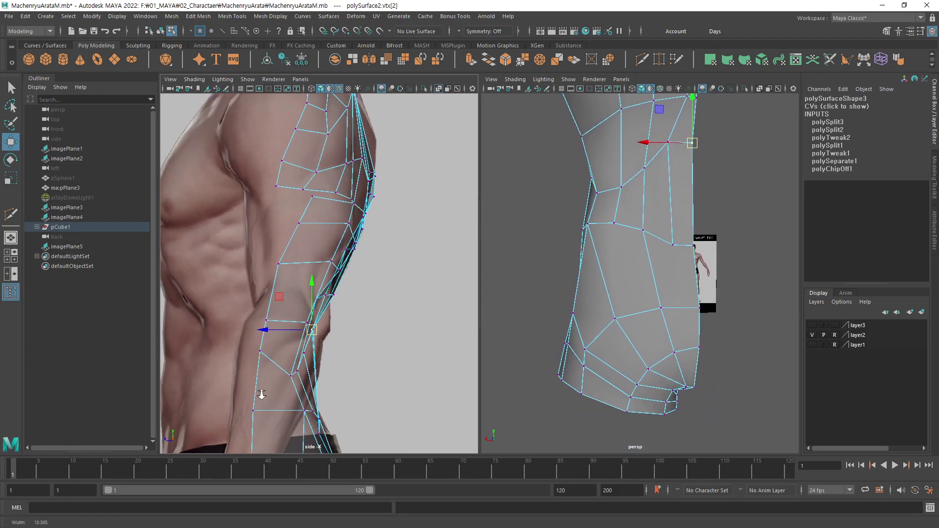
Orbit over the shoulder and inspect two of its edge loops in edge mode.
left_click_drag(540, 279, 645, 354, "alt")
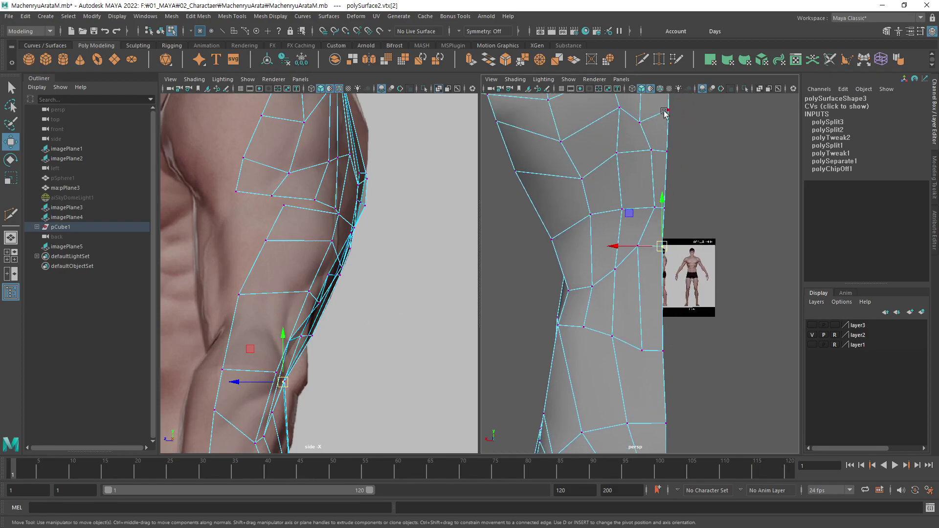
scroll(649, 308, "up", 3)
mouse_move(650, 308)
left_mouse_down("alt")
mouse_move(625, 234)
mouse_move(679, 264)
mouse_move(655, 276)
mouse_move(656, 262)
mouse_move(659, 273)
mouse_move(565, 344)
left_mouse_up("alt")
left_click(643, 290)
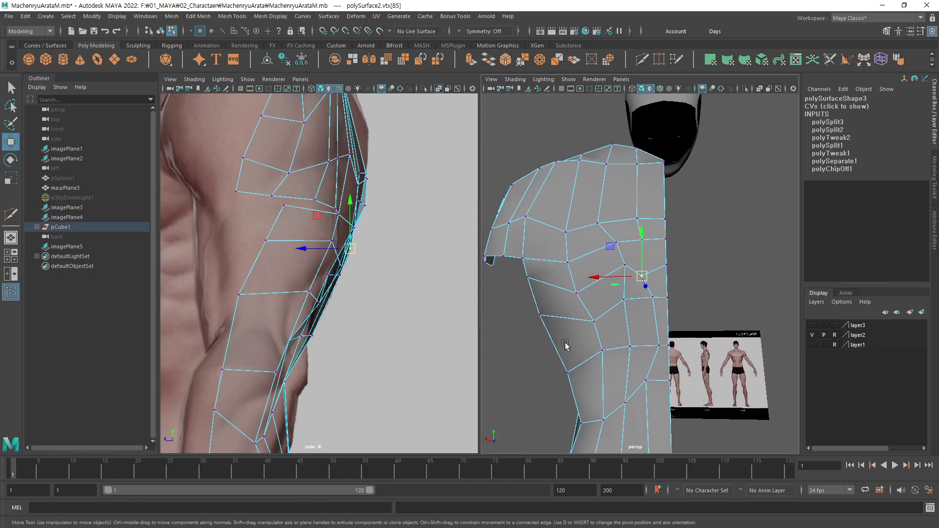
key("F10")
double_click(640, 198)
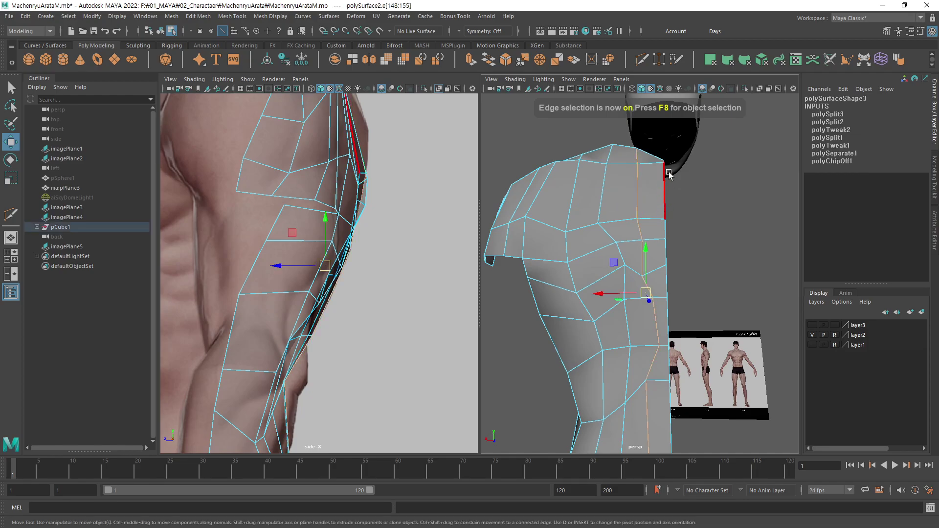
double_click(639, 189)
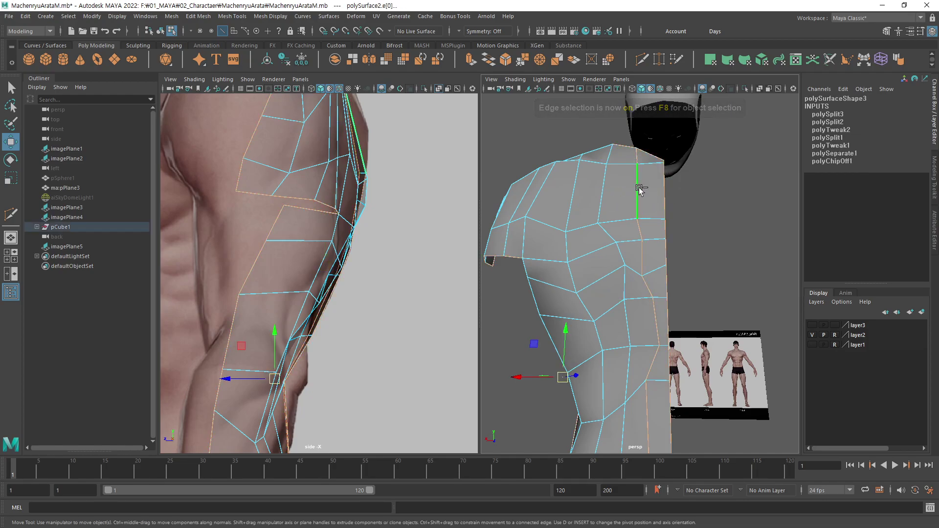
left_click(675, 345)
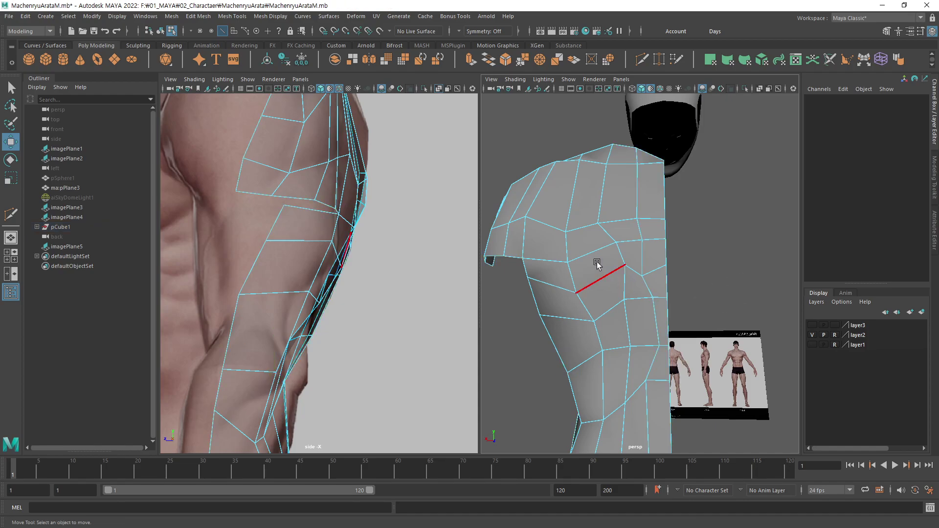
Back in vertex mode, select a shoulder vertex, reframe both views, and bring up the camera hotbox.
key("F9")
left_click(597, 220)
left_click_drag(599, 223, 714, 256, "alt")
middle_click_drag(683, 223, 709, 210, "alt")
middle_click_drag(361, 233, 368, 317, "alt")
key("space")
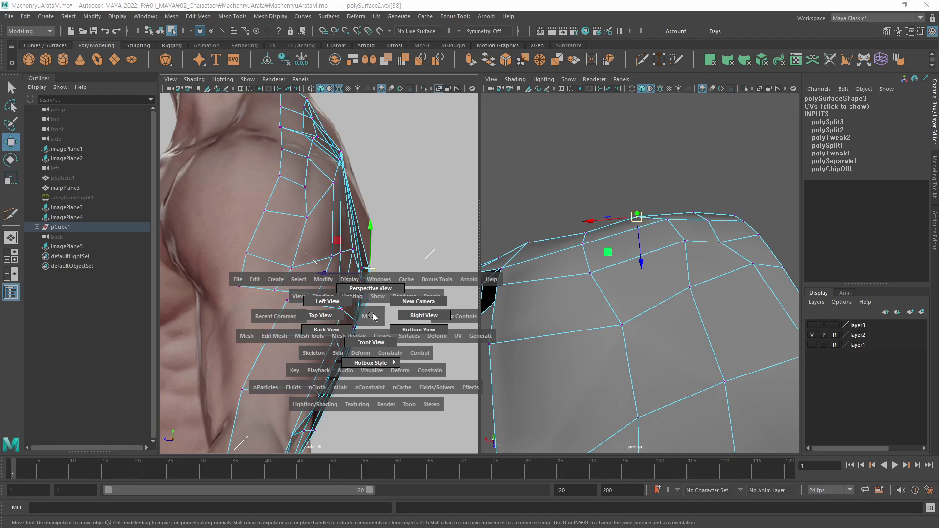
Show Back View in the left panel and raise a rear shoulder vertex to match it.
left_click(326, 329)
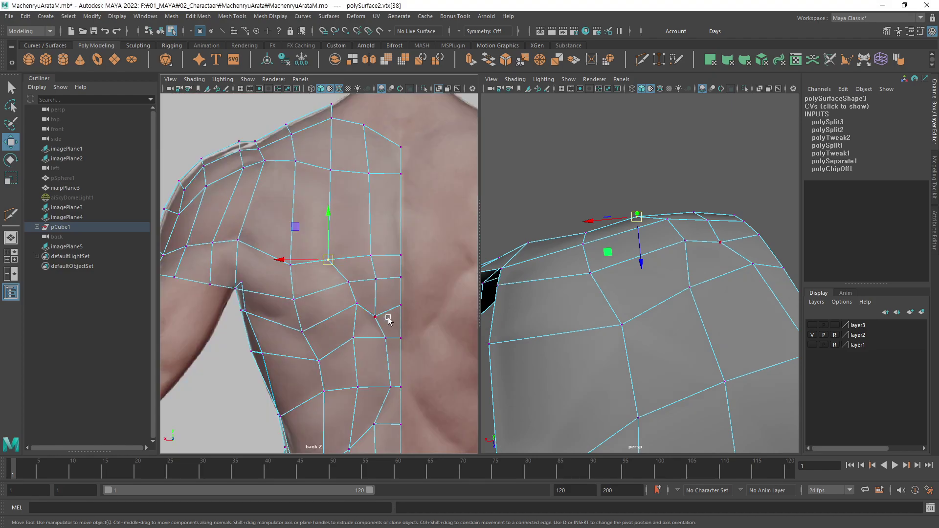
middle_click_drag(388, 319, 398, 294, "alt")
mouse_move(662, 286)
left_mouse_down("alt")
mouse_move(645, 253)
mouse_move(658, 248)
mouse_move(598, 228)
left_mouse_up("alt")
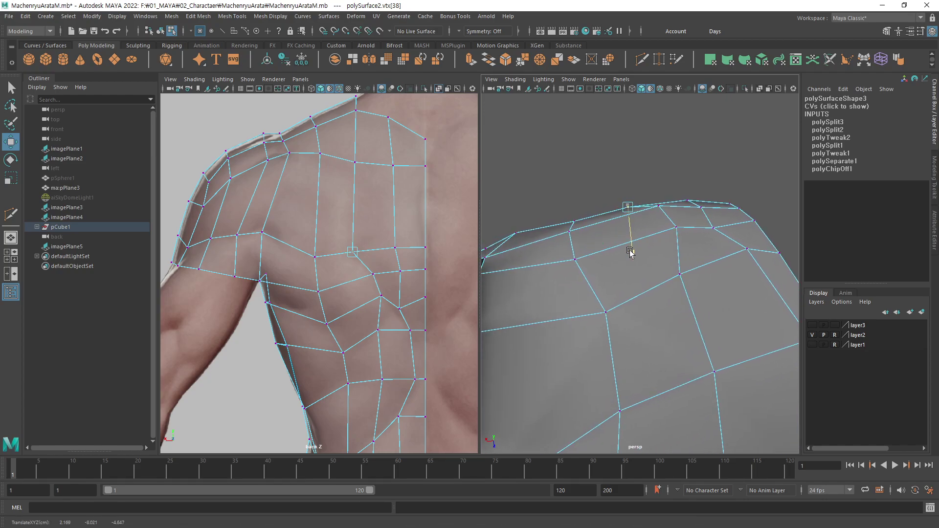
left_click(574, 222)
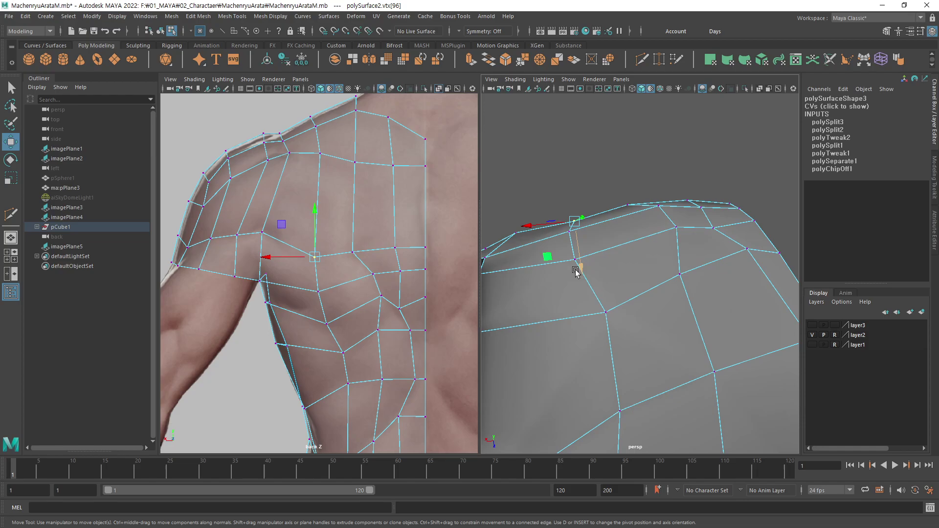
middle_click_drag(576, 267, 581, 261)
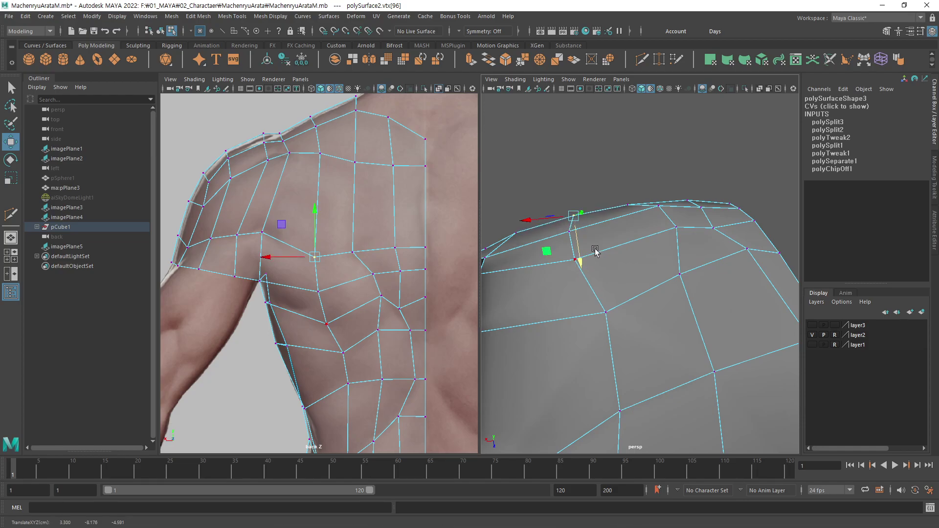
Adjust another shoulder vertex and compare the shoulder's top-edge vertex with the one below.
mouse_move(593, 249)
left_mouse_down("alt")
mouse_move(694, 214)
mouse_move(640, 191)
mouse_move(641, 210)
left_mouse_up("alt")
middle_click_drag(641, 210, 621, 230)
mouse_move(620, 230)
left_mouse_down("alt")
mouse_move(623, 216)
mouse_move(657, 208)
mouse_move(572, 180)
mouse_move(662, 195)
mouse_move(609, 185)
mouse_move(589, 160)
mouse_move(631, 213)
mouse_move(620, 201)
left_mouse_up("alt")
left_click(656, 188)
left_click(589, 160)
left_click(631, 177)
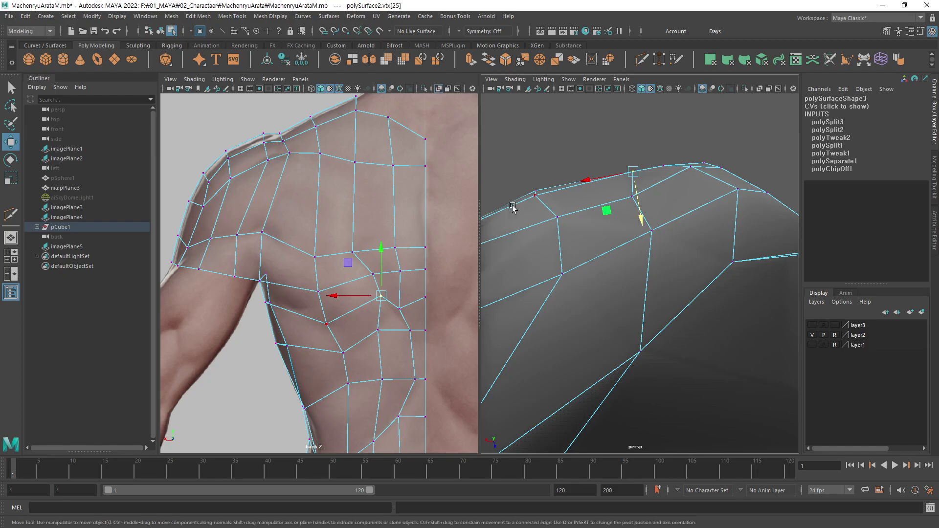
left_click(534, 200)
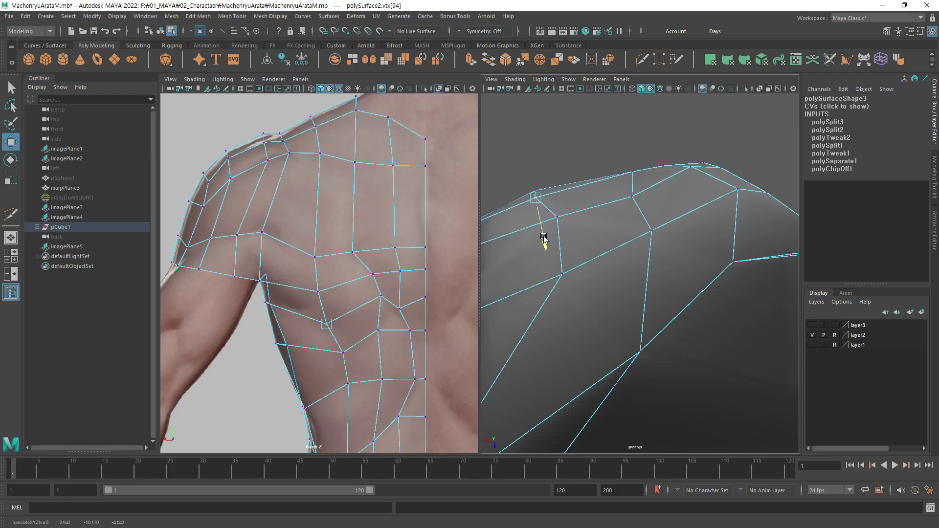
Move the next shoulder vertices up to smooth the shoulder, then pick a lower-edge vertex.
left_click_drag(544, 238, 658, 212, "alt")
left_click(654, 187)
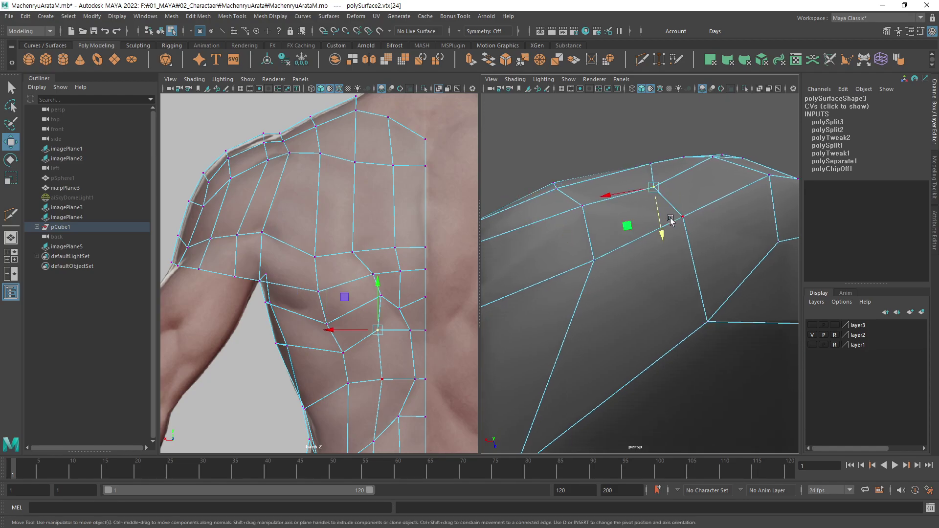
left_click_drag(662, 237, 660, 232)
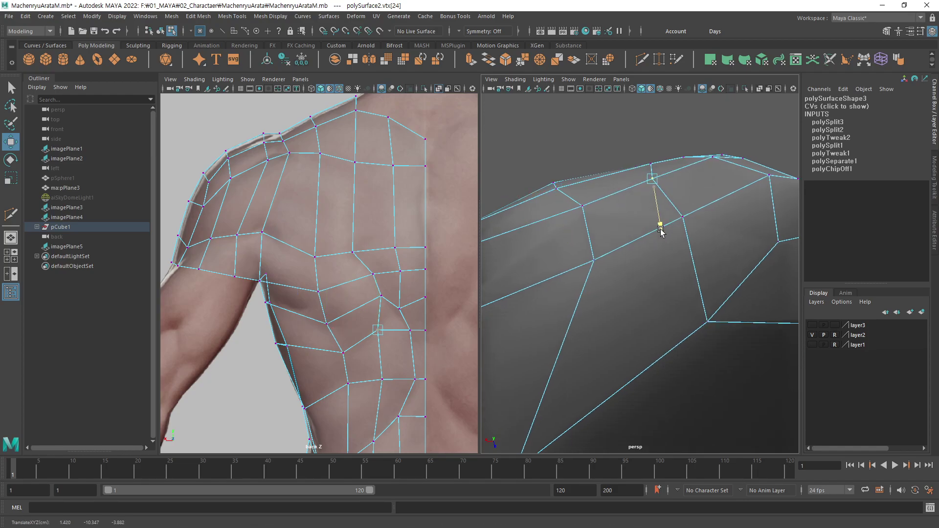
left_click(582, 206)
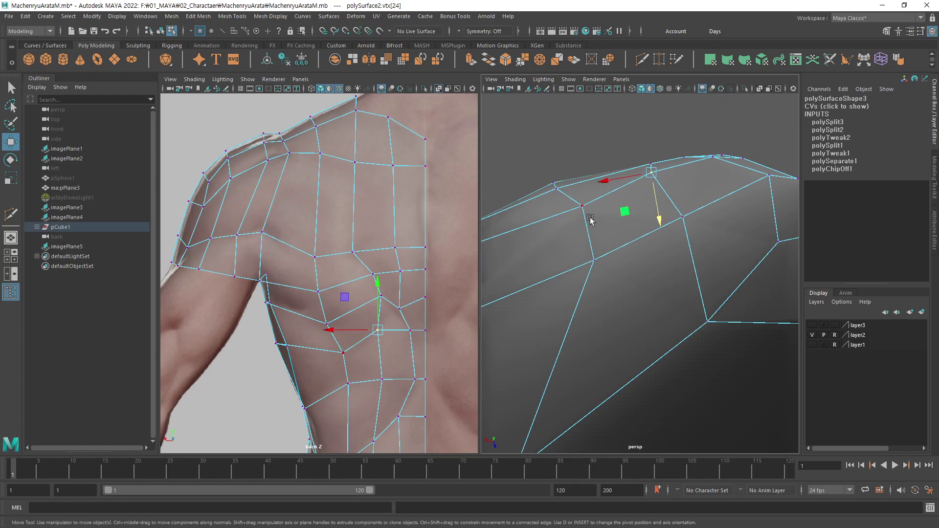
left_click_drag(590, 242, 590, 235)
mouse_move(714, 232)
left_mouse_down("alt")
mouse_move(734, 253)
mouse_move(665, 332)
mouse_move(572, 332)
mouse_move(715, 312)
mouse_move(638, 284)
mouse_move(687, 290)
left_mouse_up("alt")
left_click(665, 331)
Slide the lower-edge waist vertices out to the body's edge in the back reference.
left_click(690, 265)
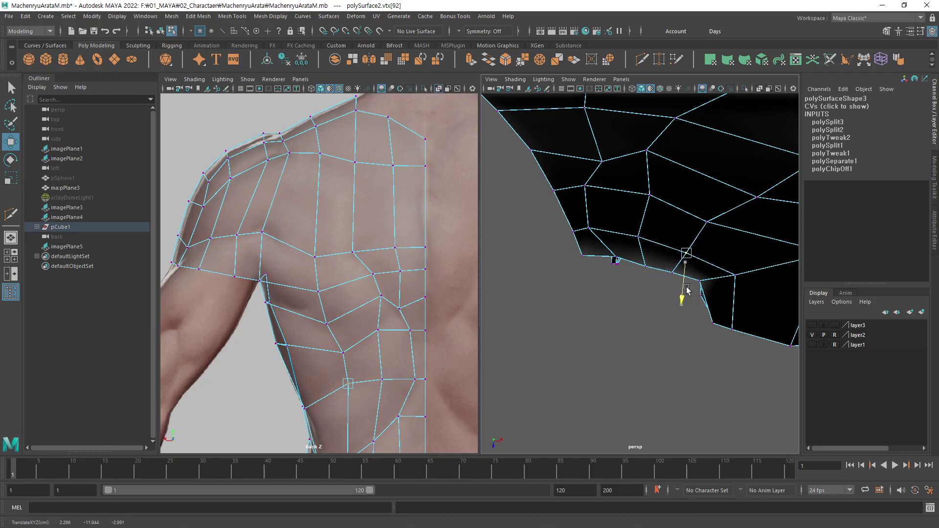
left_click(637, 236)
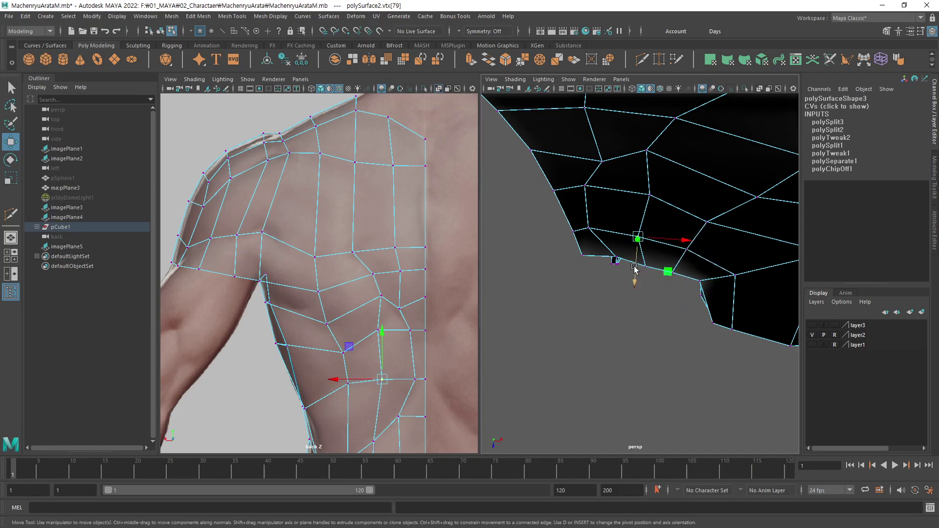
left_click(693, 264)
left_click(736, 278)
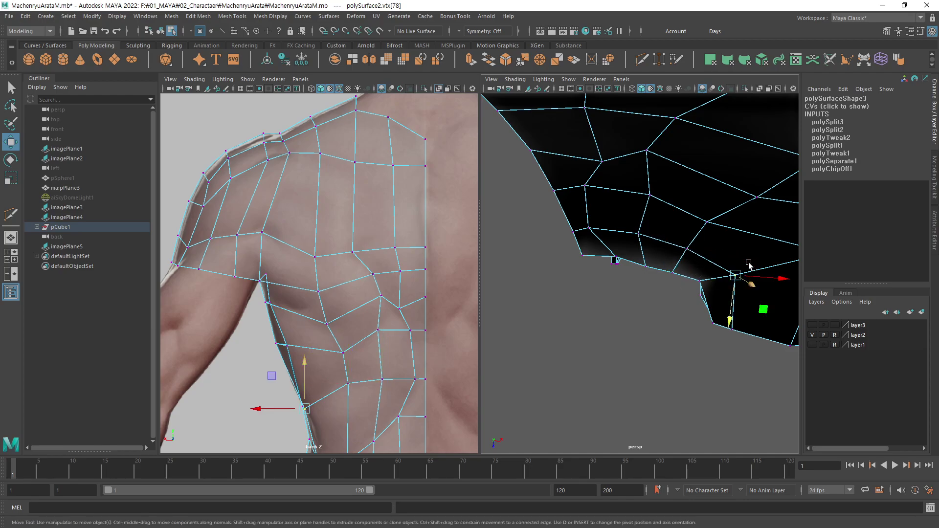
mouse_move(743, 273)
left_mouse_down("alt")
mouse_move(696, 188)
mouse_move(677, 239)
left_mouse_up("alt")
left_click_drag(740, 232, 735, 235)
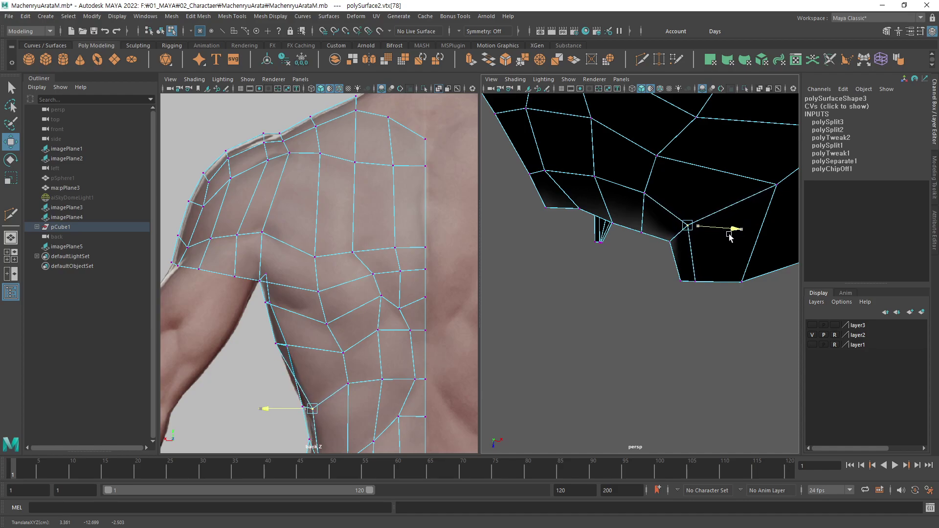
left_click_drag(730, 237, 739, 238)
Frame the lower waist, then select and check further flank vertices while tumbling.
middle_click_drag(364, 391, 361, 299, "alt")
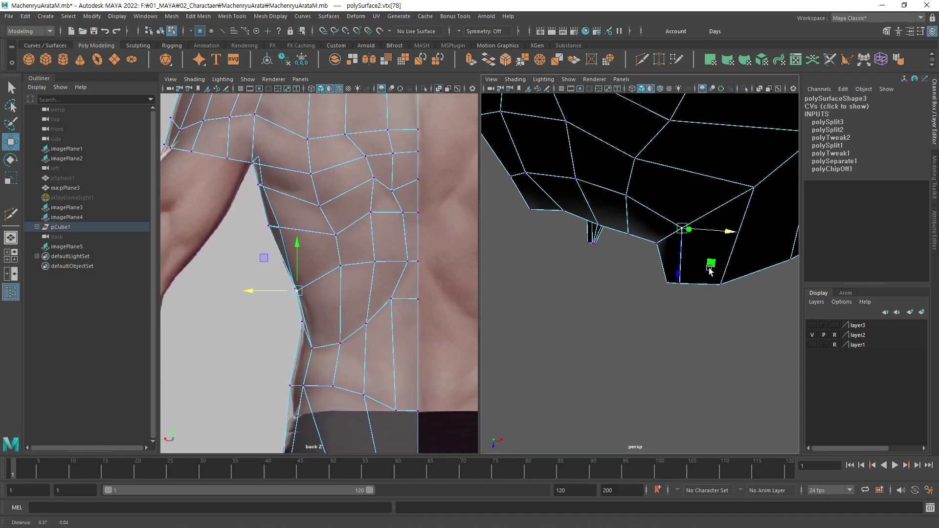
mouse_move(714, 282)
left_mouse_down("alt")
mouse_move(660, 286)
mouse_move(607, 245)
mouse_move(611, 272)
mouse_move(643, 320)
mouse_move(743, 308)
mouse_move(750, 283)
mouse_move(688, 306)
mouse_move(656, 262)
mouse_move(597, 283)
mouse_move(763, 383)
mouse_move(738, 382)
mouse_move(680, 312)
mouse_move(646, 356)
mouse_move(670, 309)
mouse_move(659, 285)
mouse_move(629, 304)
mouse_move(646, 310)
mouse_move(612, 277)
left_mouse_up("alt")
left_click(629, 271)
left_click(613, 277)
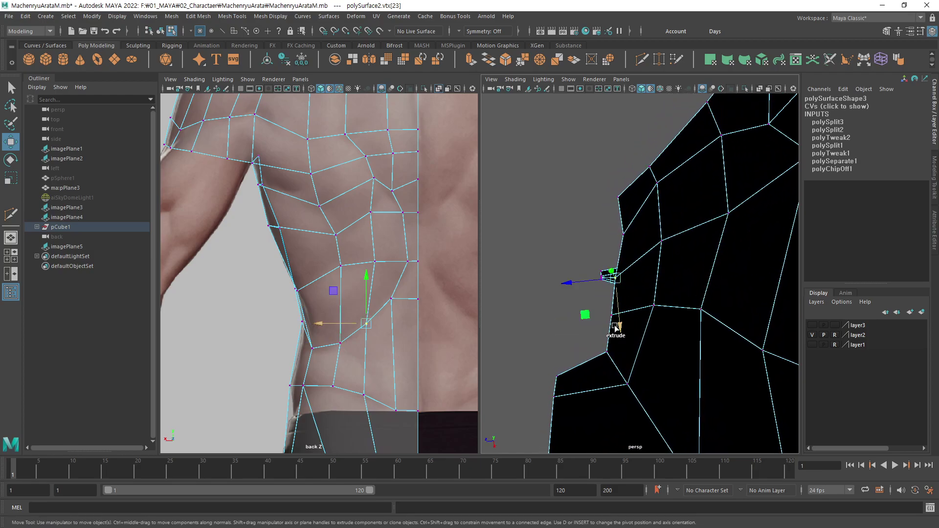
left_click(608, 317, "shift")
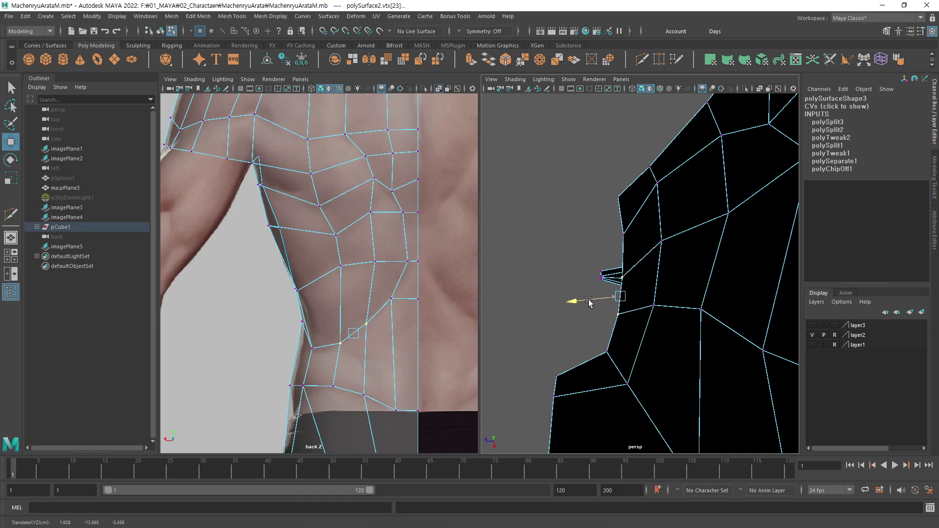
left_click(570, 348)
mouse_move(704, 321)
left_mouse_down("alt")
mouse_move(625, 295)
mouse_move(614, 262)
mouse_move(586, 279)
mouse_move(593, 254)
mouse_move(570, 235)
mouse_move(603, 308)
mouse_move(703, 319)
mouse_move(600, 300)
mouse_move(523, 331)
mouse_move(522, 367)
mouse_move(640, 386)
mouse_move(640, 404)
mouse_move(620, 315)
mouse_move(545, 306)
mouse_move(583, 319)
mouse_move(593, 310)
mouse_move(576, 245)
mouse_move(430, 299)
mouse_move(365, 346)
mouse_move(436, 323)
mouse_move(597, 300)
mouse_move(602, 273)
mouse_move(633, 247)
mouse_move(652, 313)
mouse_move(640, 320)
left_mouse_up("alt")
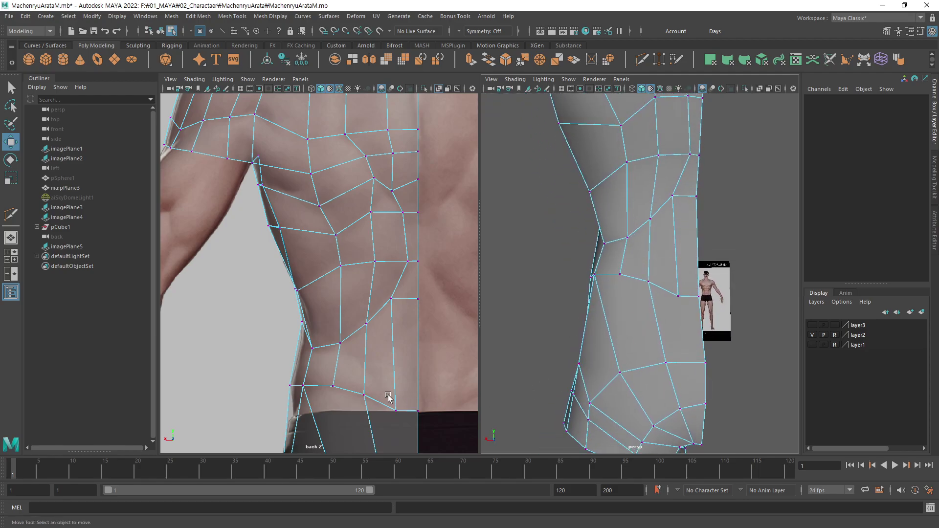
mouse_move(562, 341)
left_mouse_down("alt")
mouse_move(577, 256)
mouse_move(624, 268)
mouse_move(625, 314)
mouse_move(625, 291)
mouse_move(618, 303)
mouse_move(651, 287)
mouse_move(631, 191)
mouse_move(635, 291)
mouse_move(699, 304)
mouse_move(670, 324)
mouse_move(675, 300)
left_mouse_up("alt")
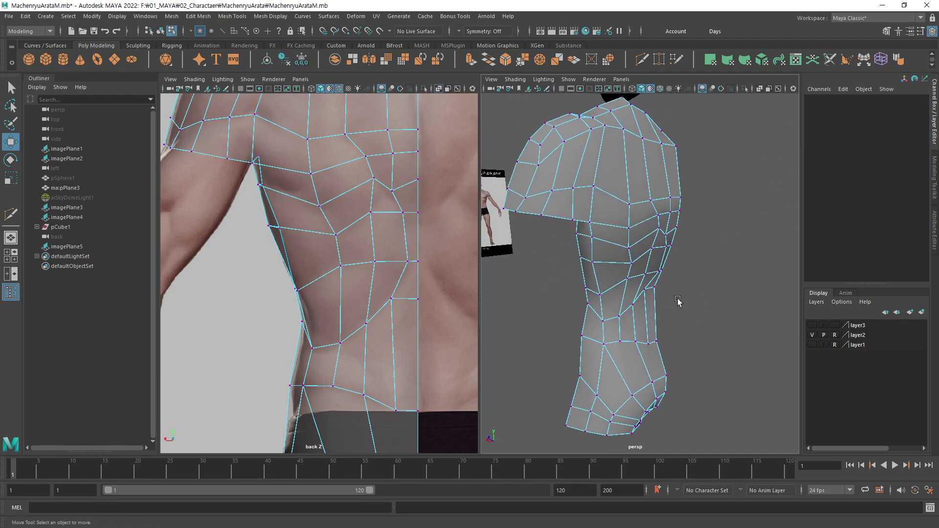
In object mode, select and deselect the torso mesh while orbiting to review it from several angles.
key("F8")
left_click(667, 299)
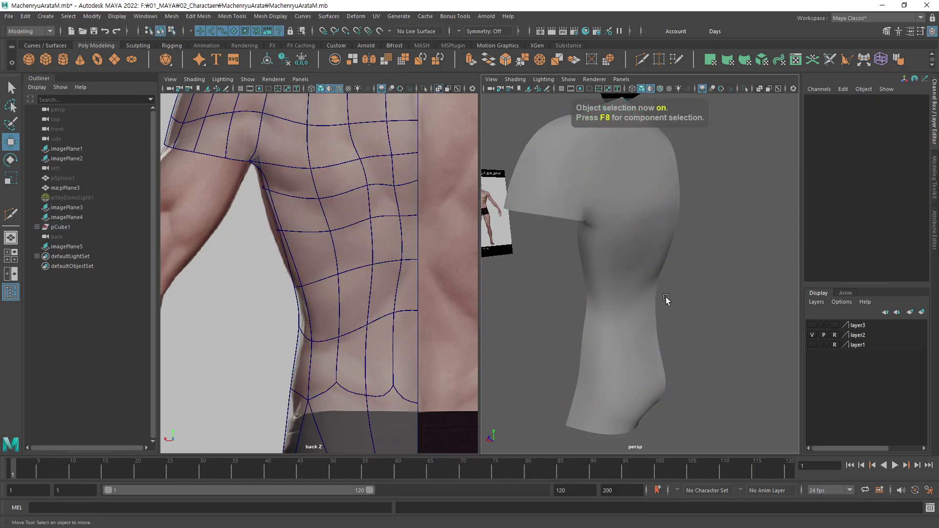
mouse_move(667, 300)
left_mouse_down("alt")
mouse_move(614, 281)
mouse_move(620, 319)
mouse_move(660, 319)
mouse_move(654, 285)
mouse_move(571, 320)
mouse_move(616, 330)
mouse_move(654, 313)
mouse_move(639, 284)
mouse_move(608, 300)
left_mouse_up("alt")
left_click(620, 306)
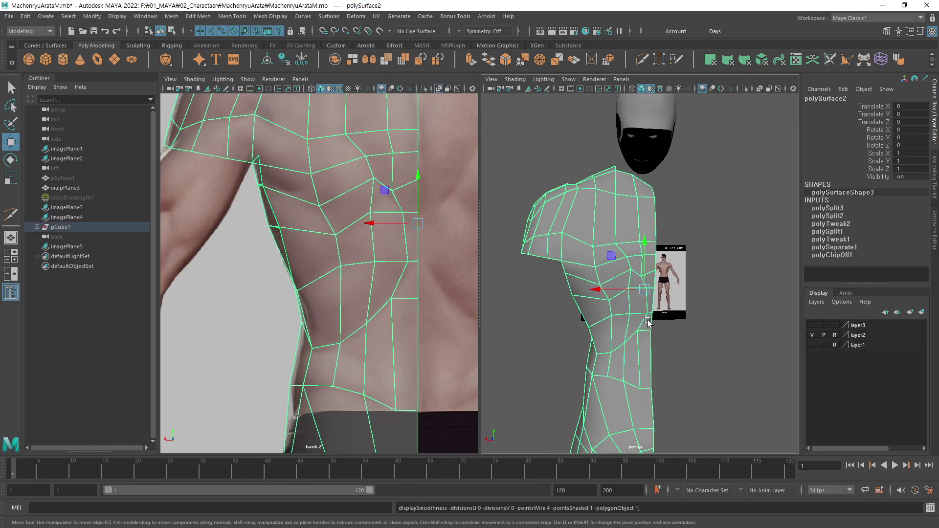
right_click_drag(647, 320, 663, 268, "alt")
mouse_move(663, 268)
left_mouse_down("alt")
mouse_move(656, 304)
mouse_move(680, 308)
left_mouse_up("alt")
left_click(681, 307)
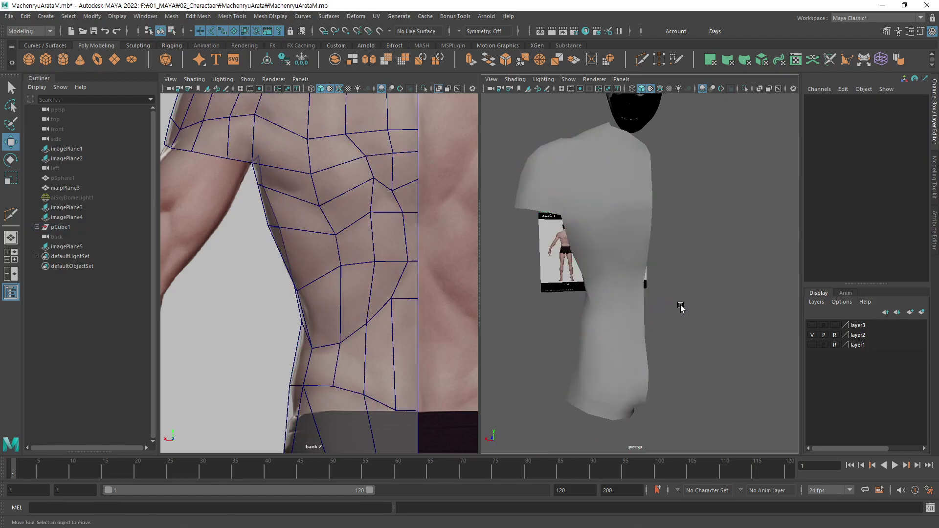
left_click(629, 289)
left_click_drag(629, 288, 708, 247, "alt")
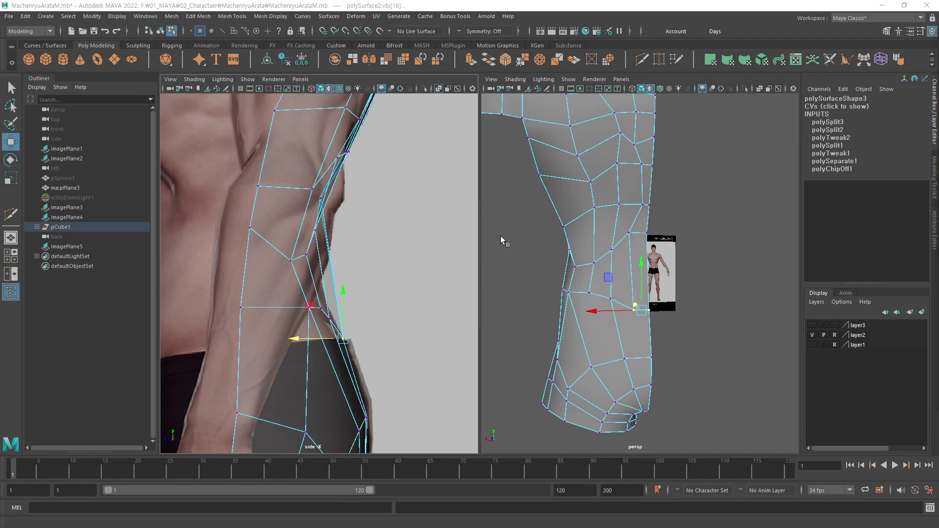
Frame the inner elbow in the side and perspective views, ready for Multi-Cut.
mouse_move(500, 238)
left_mouse_down("alt")
mouse_move(549, 287)
mouse_move(593, 293)
mouse_move(608, 310)
mouse_move(583, 293)
mouse_move(624, 209)
left_mouse_up("alt")
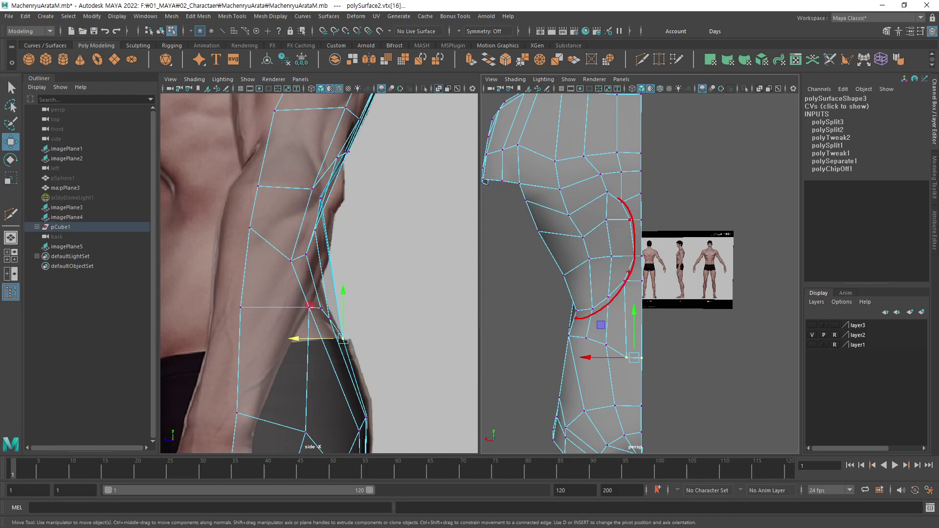
middle_click_drag(371, 282, 392, 315, "alt")
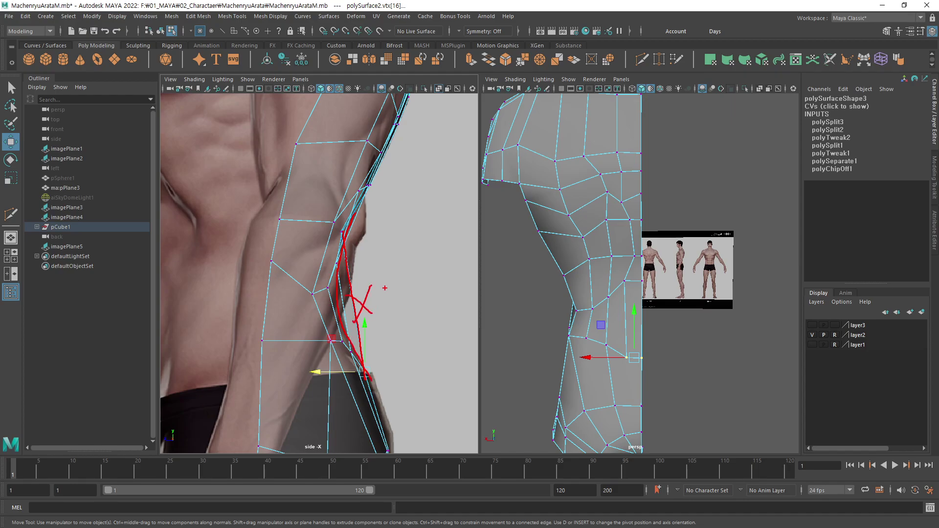
key("Escape")
scroll(587, 293, "up", 3)
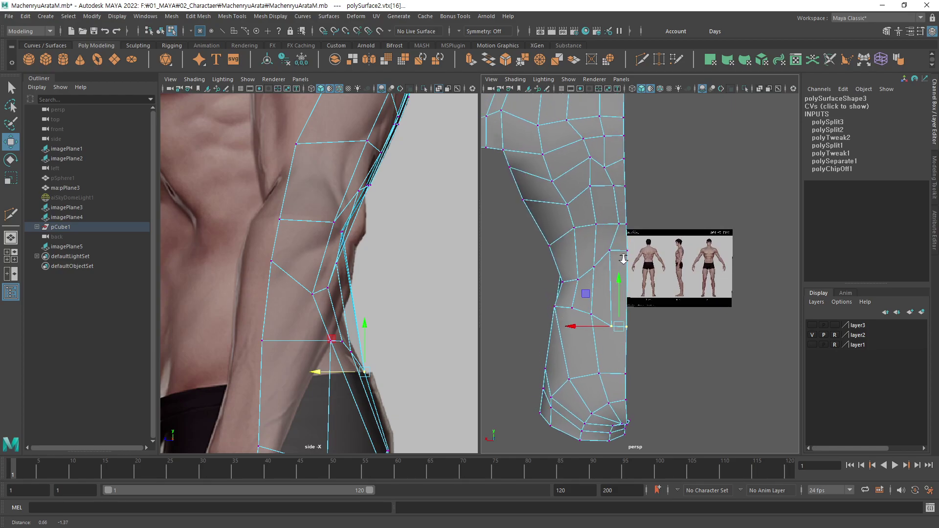
left_click_drag(649, 306, 661, 245, "alt")
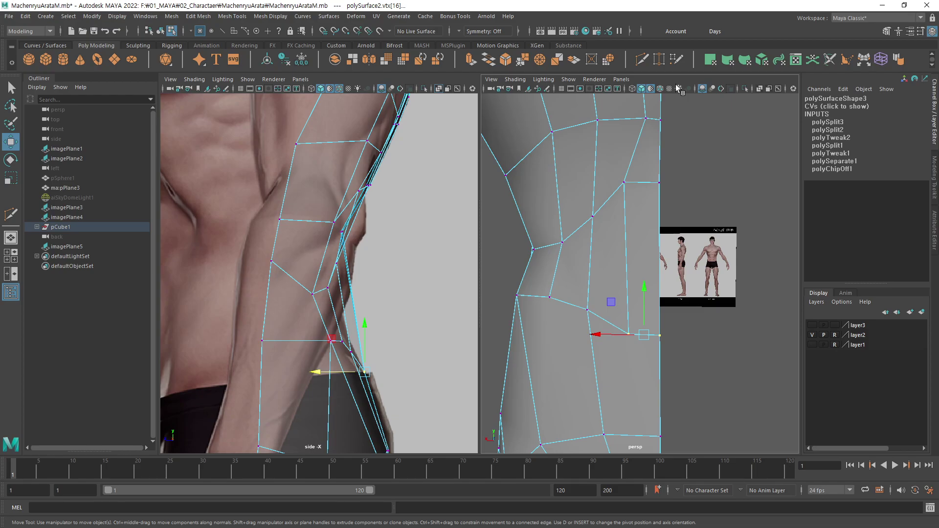
right_click_drag(586, 230, 567, 263, "shift")
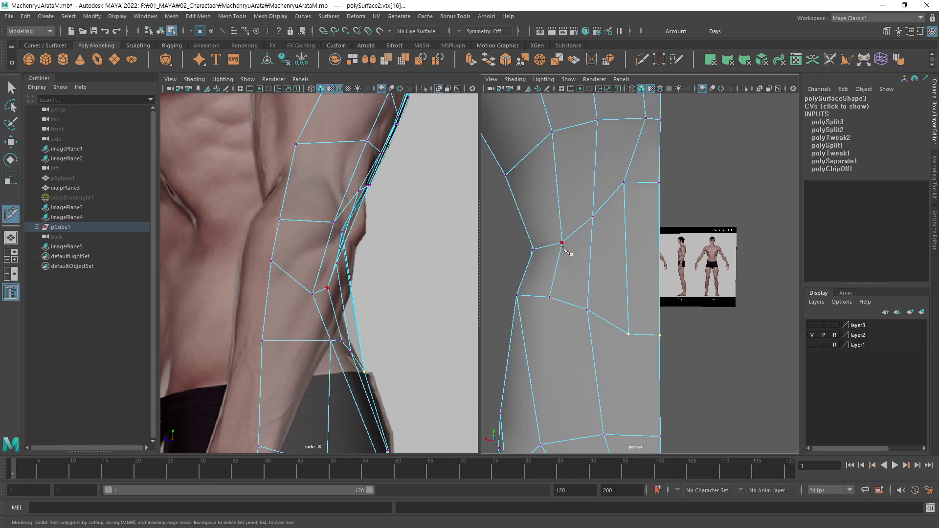
key("Escape")
Cut a new edge from the inner-arm vertex across two edges to the open border.
left_click_drag(603, 288, 608, 298, "alt")
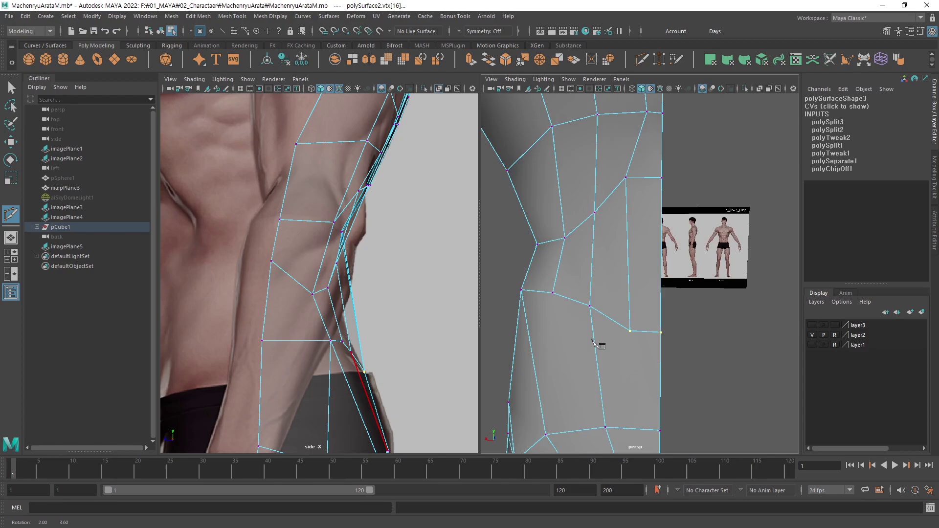
middle_click_drag(608, 297, 609, 302, "alt")
left_click(661, 201)
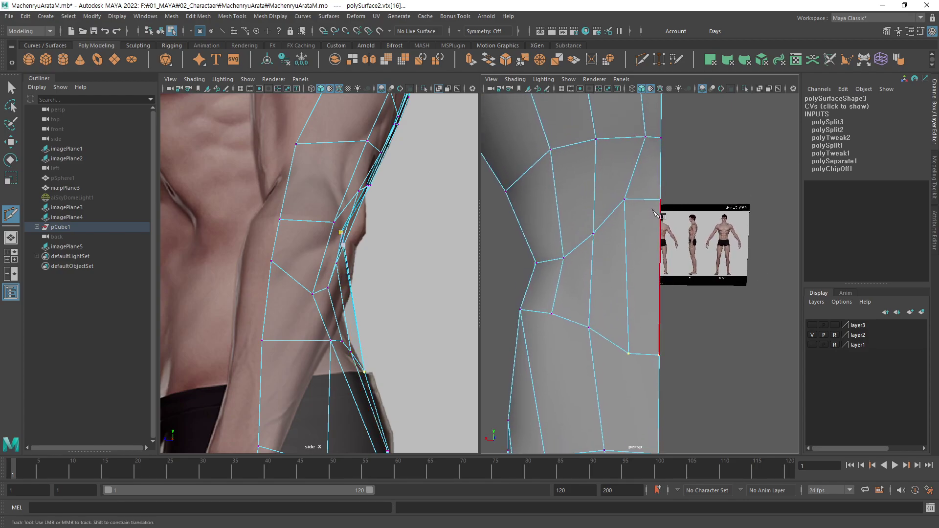
left_click(564, 259)
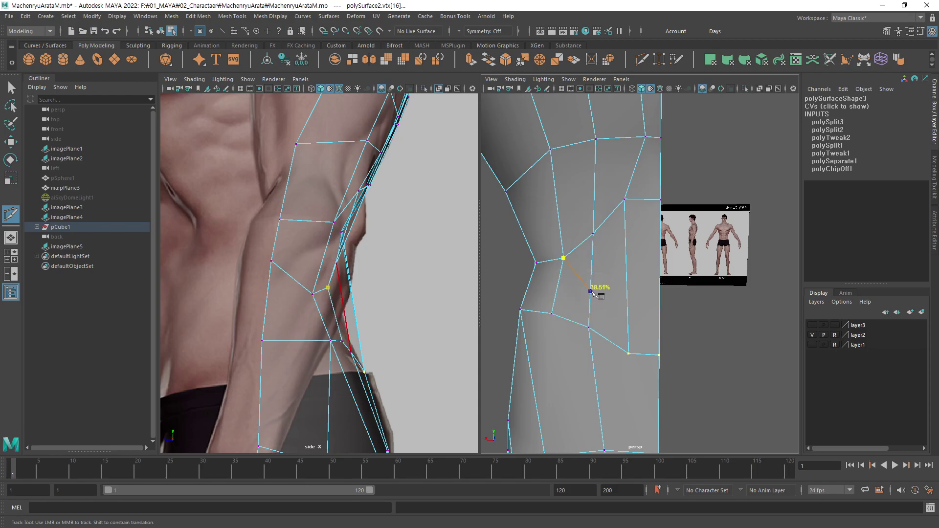
left_click(590, 289)
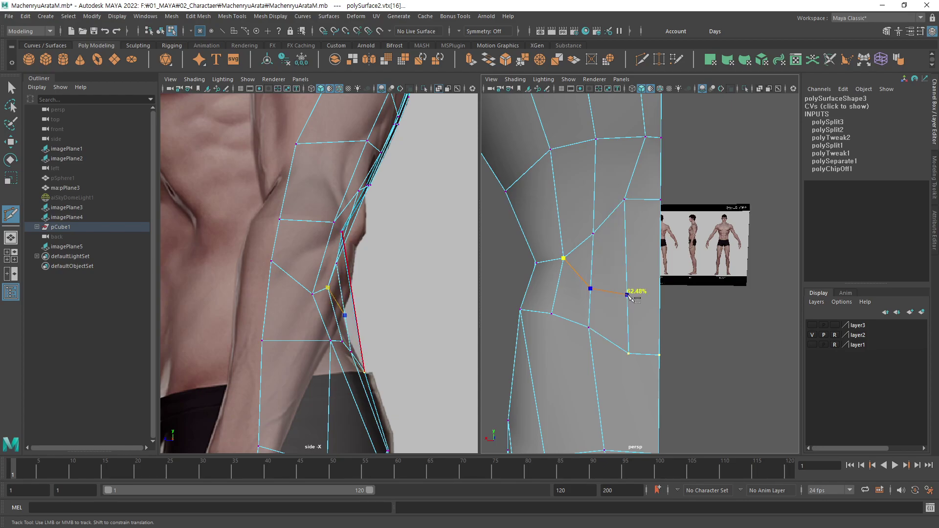
left_click(644, 300)
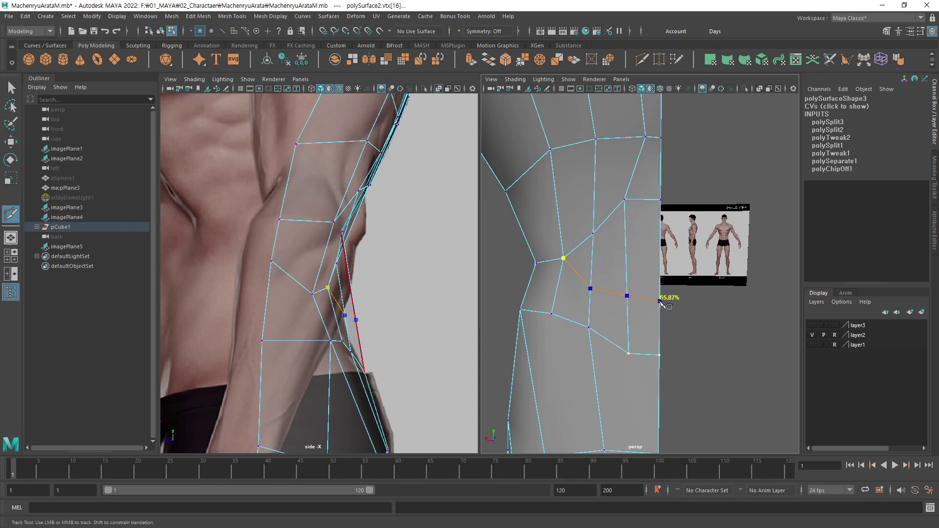
left_click(660, 302)
key("Return")
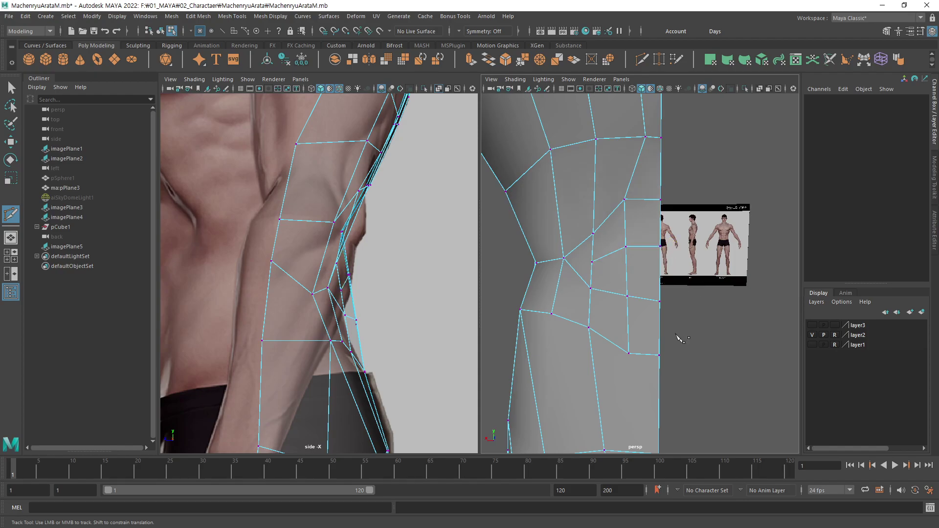
Move the new cut vertices along the inner arm to even out the faces.
key("w")
left_click(592, 262)
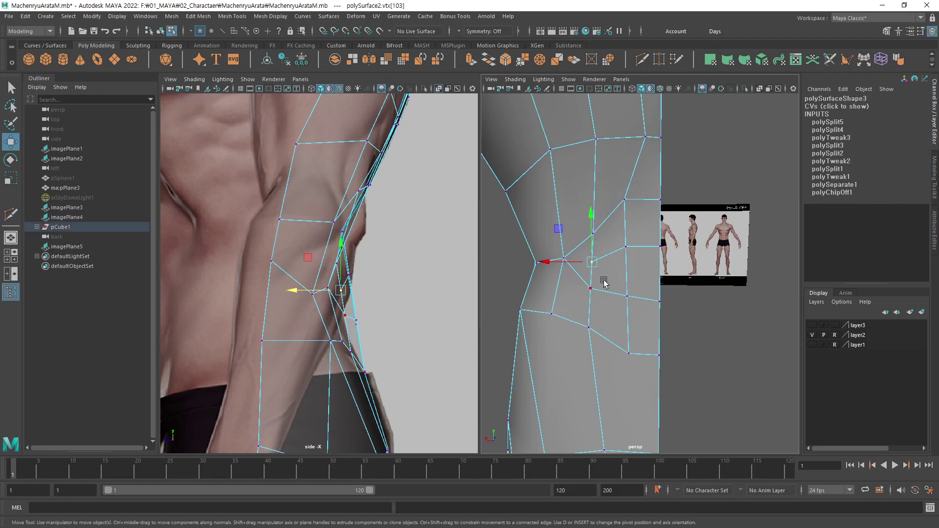
left_click_drag(593, 263, 611, 261)
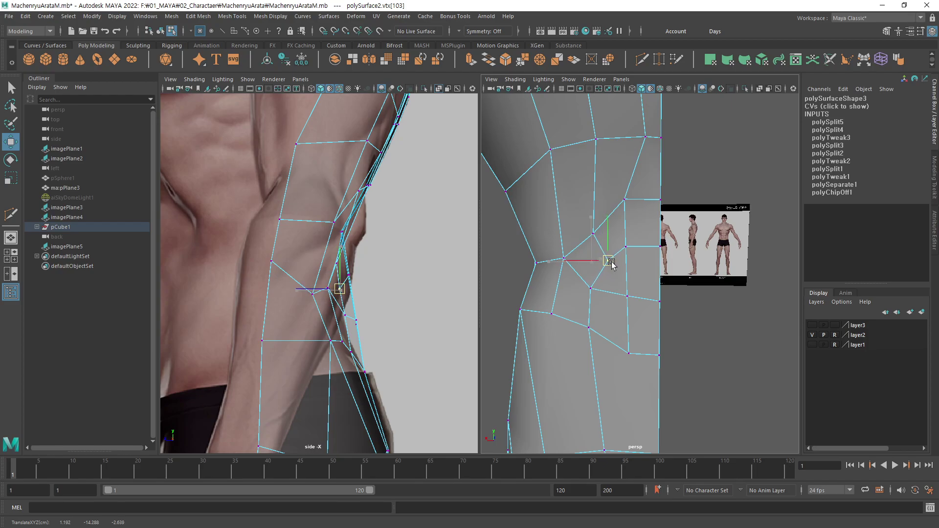
left_click(630, 251)
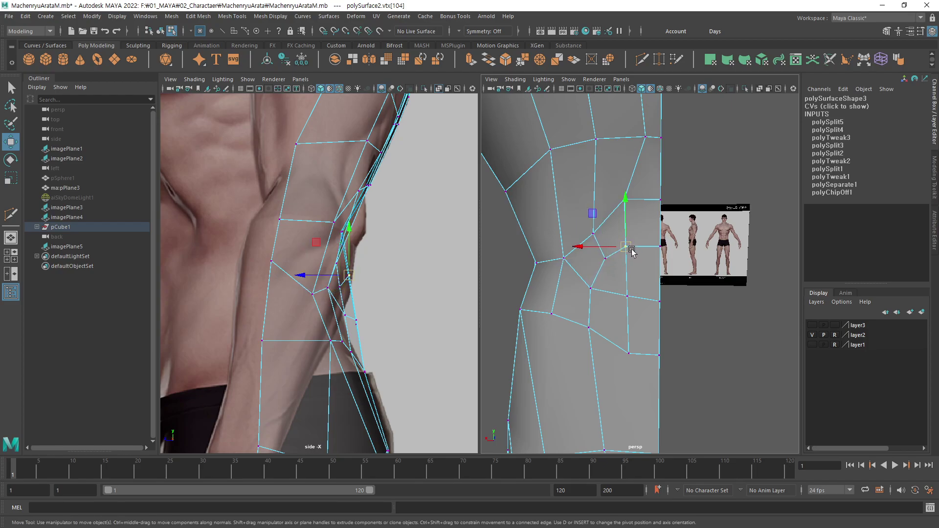
left_click_drag(632, 252, 632, 252)
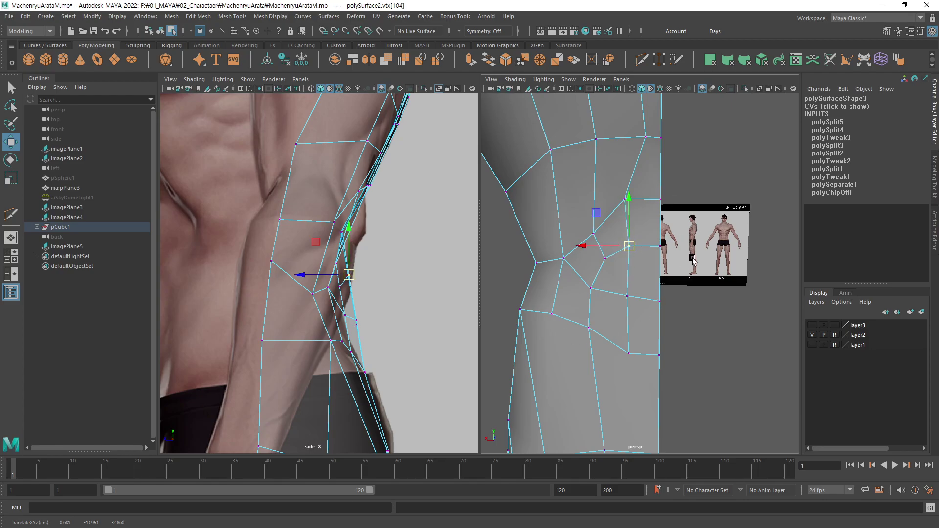
left_click(593, 291)
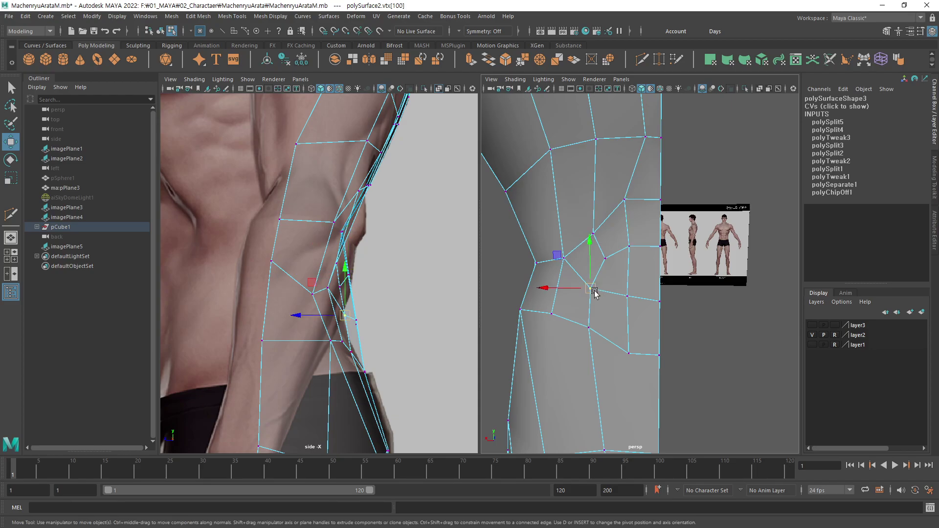
left_click_drag(593, 291, 592, 291)
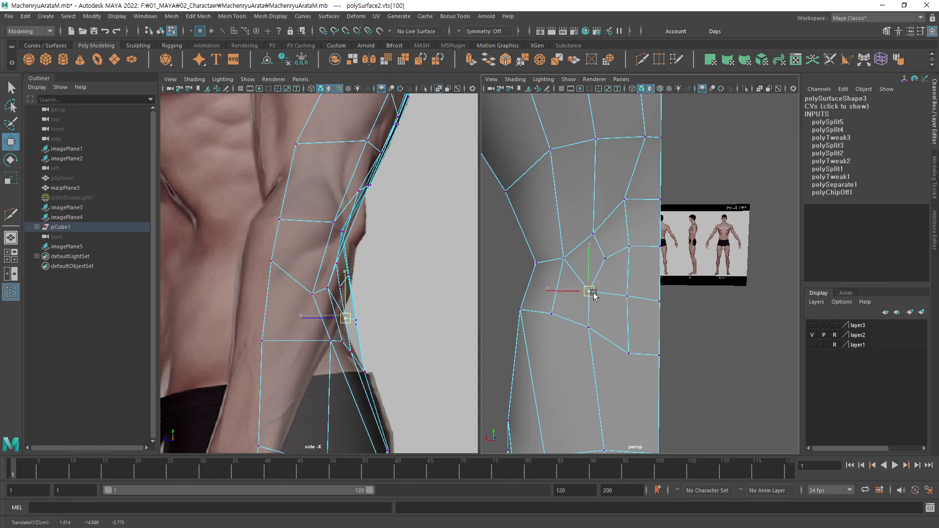
left_click(628, 296)
left_click_drag(627, 297, 630, 312)
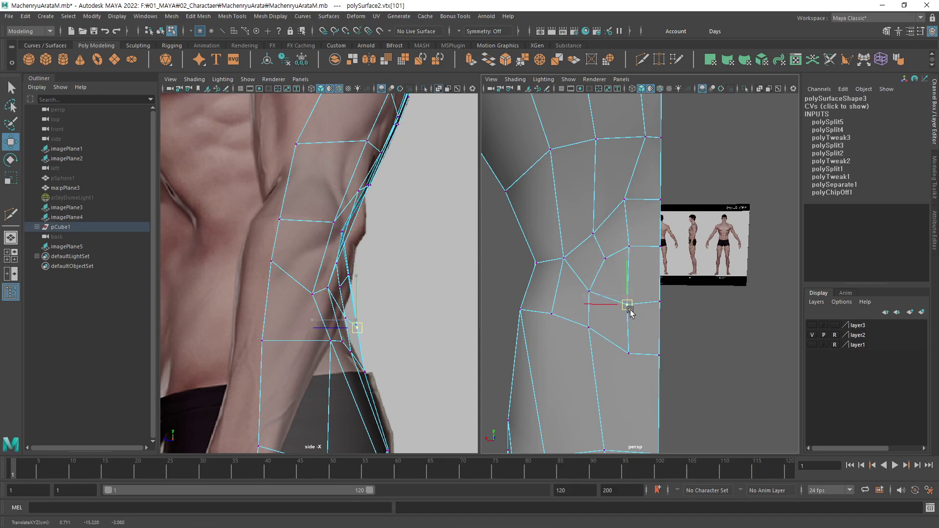
Refit the border vertex along X and the upper cut vertex, then deselect.
left_click(659, 304)
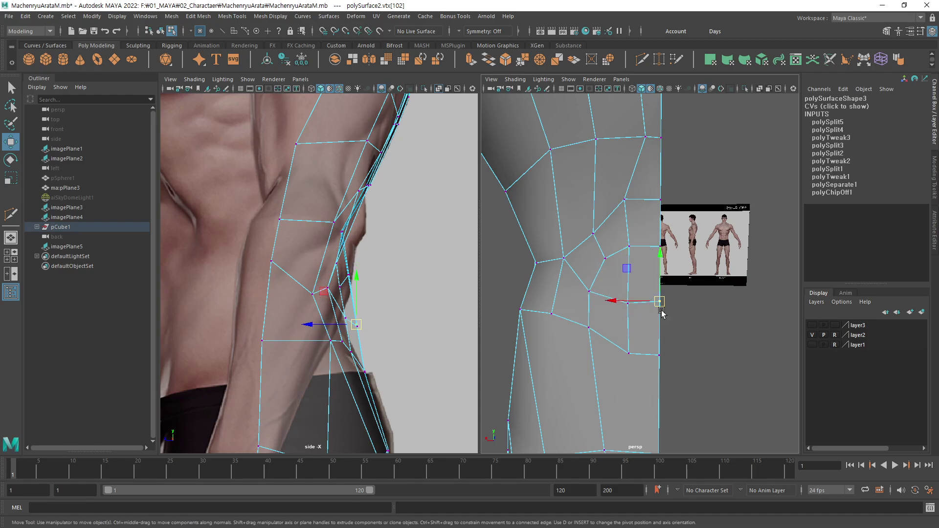
left_click_drag(629, 246, 629, 251)
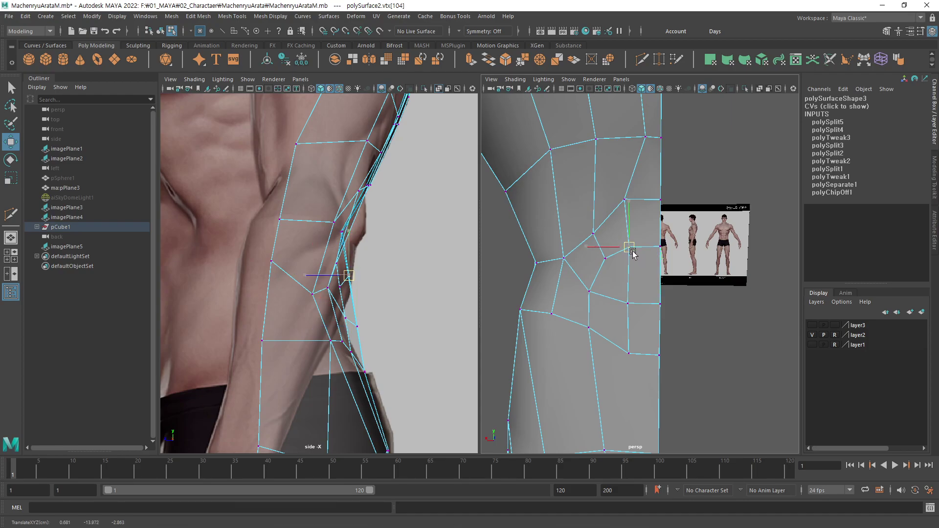
left_click(661, 305)
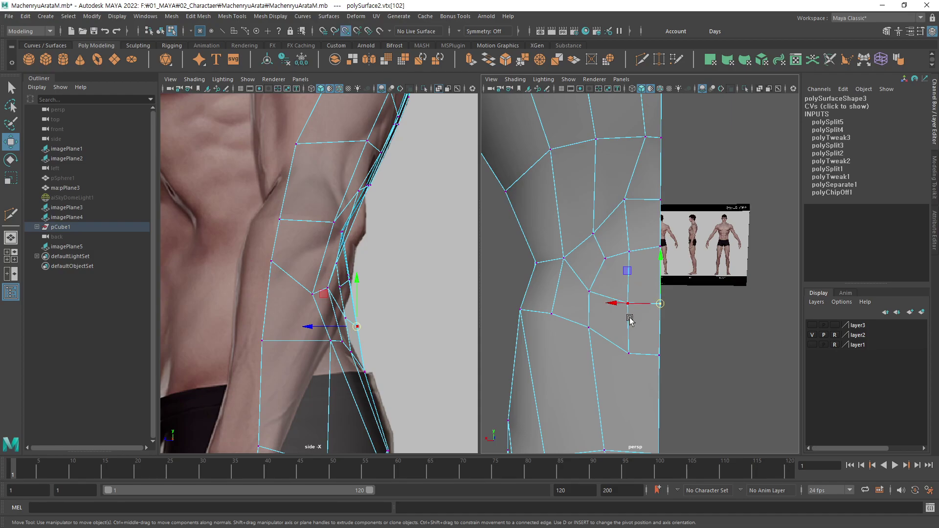
left_click(621, 303)
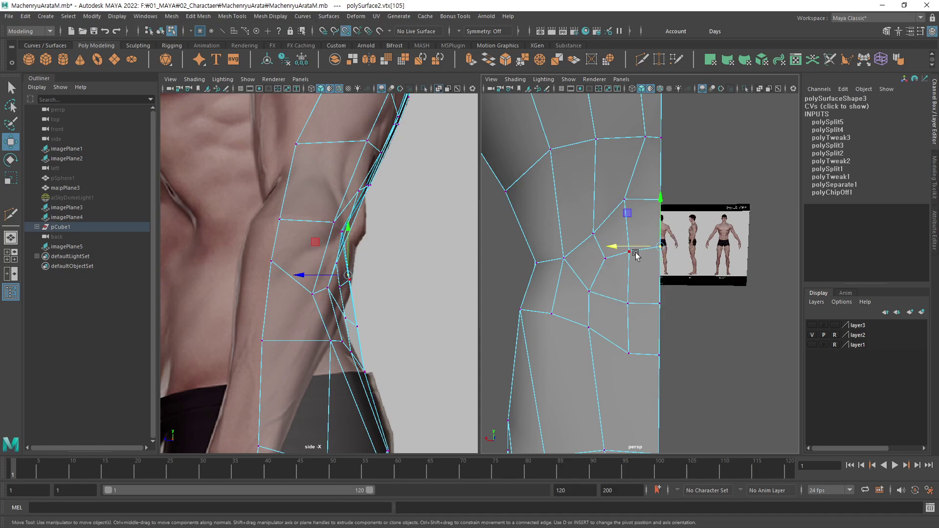
left_click(661, 247)
left_click(709, 350)
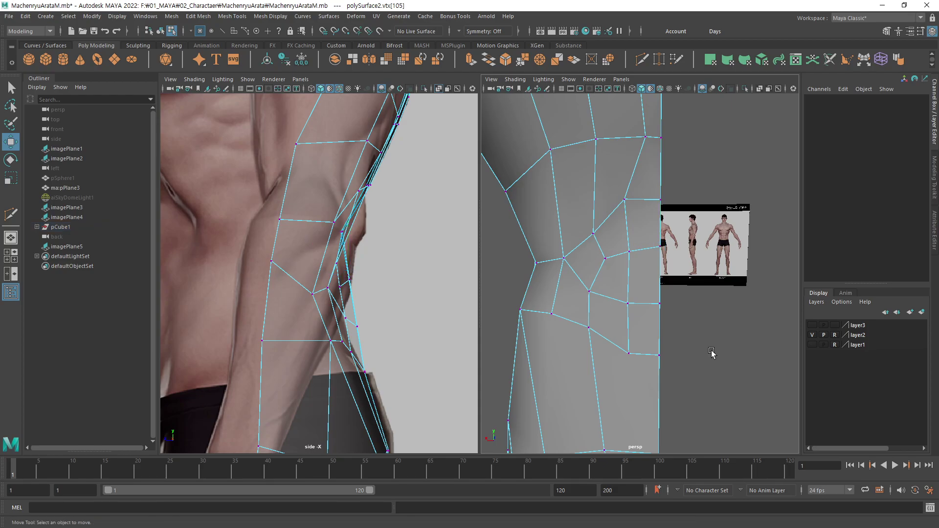
Slide the two inner-arm vertices vtx[101:102] left onto the arm outline.
middle_click_drag(356, 315, 386, 298, "alt")
key("q")
left_click_drag(401, 299, 379, 328)
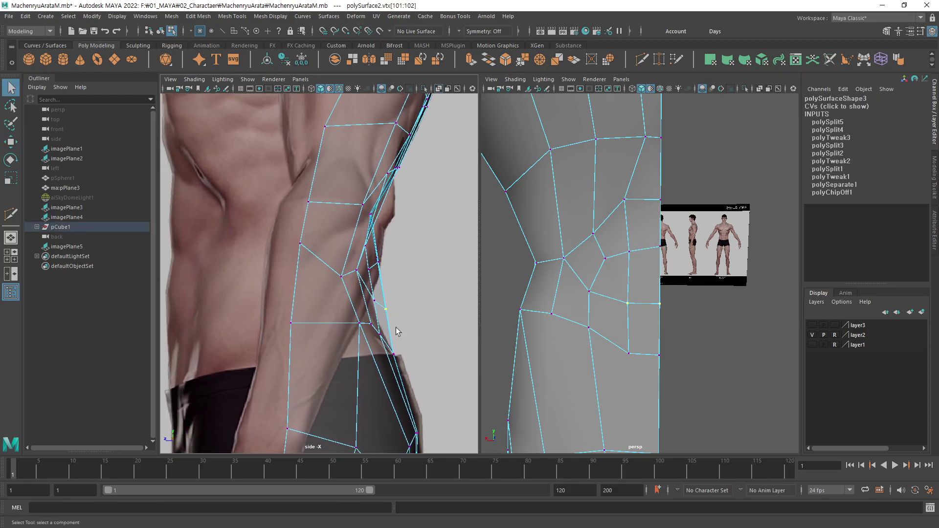
scroll(396, 328, "up", 2)
middle_click_drag(397, 327, 416, 318, "alt")
key("w")
left_click_drag(419, 321, 400, 320)
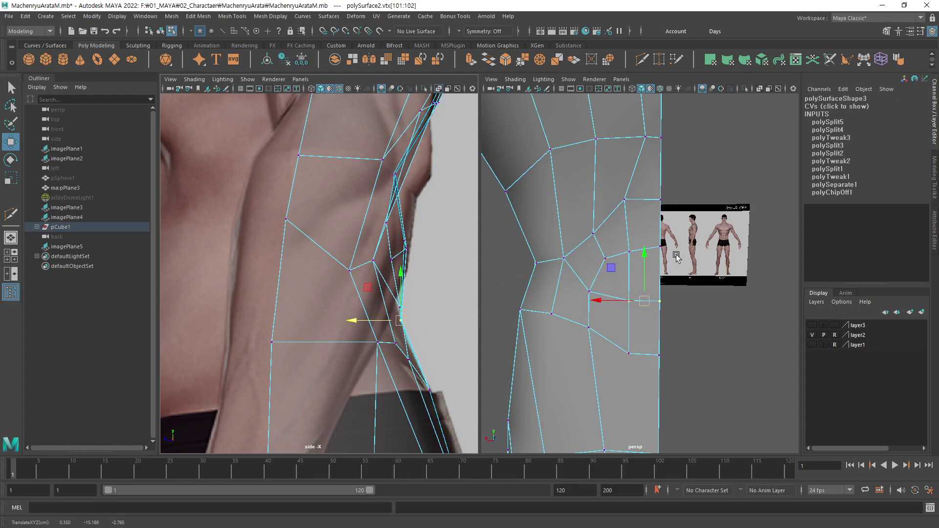
Pull the vertex above left onto the torso contour and refit along X.
left_click(404, 241)
left_click_drag(381, 241, 361, 241)
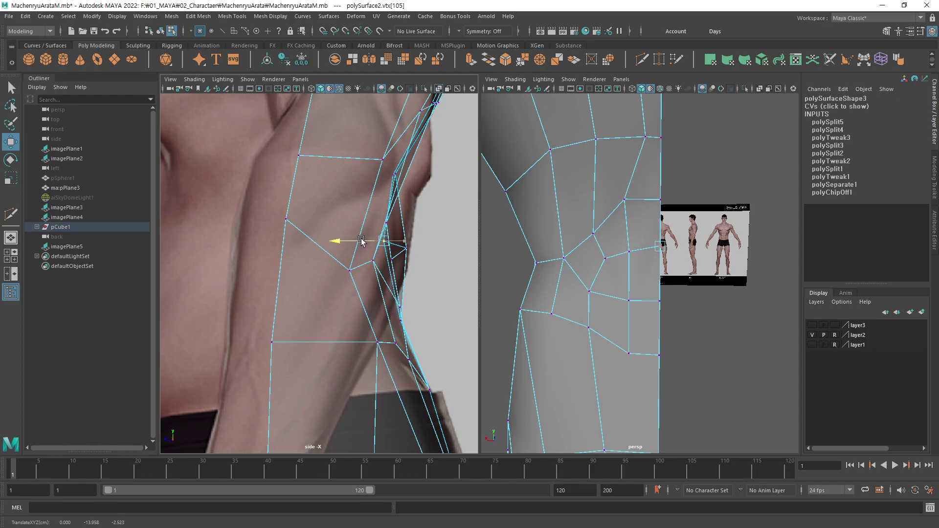
key("q")
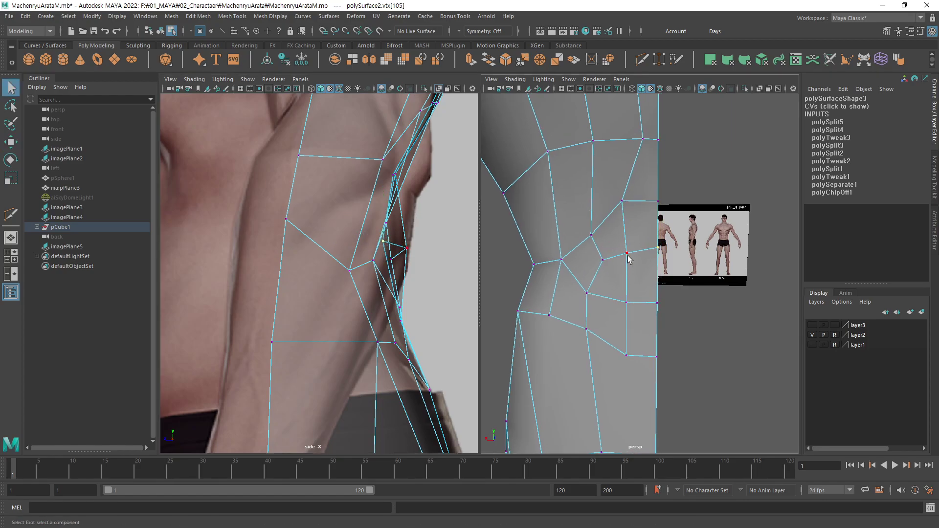
key("w")
left_click_drag(377, 249, 351, 251)
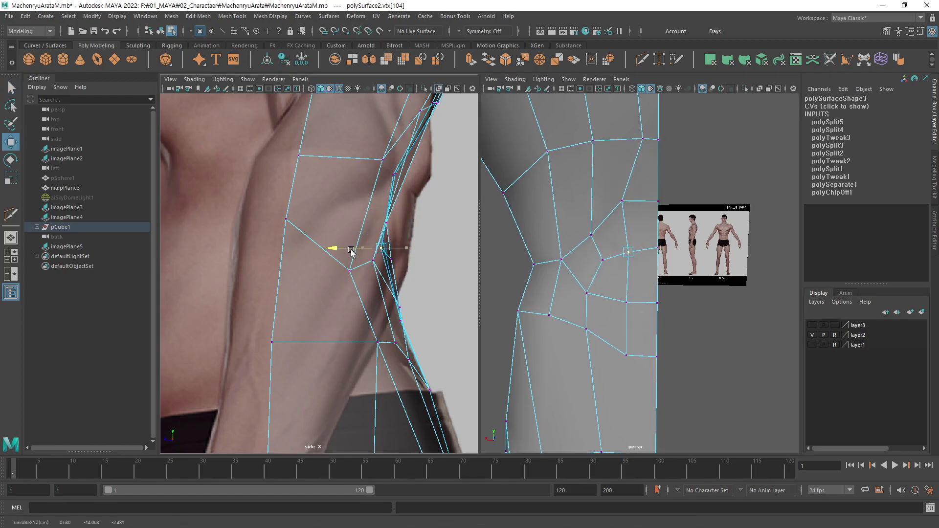
key("q")
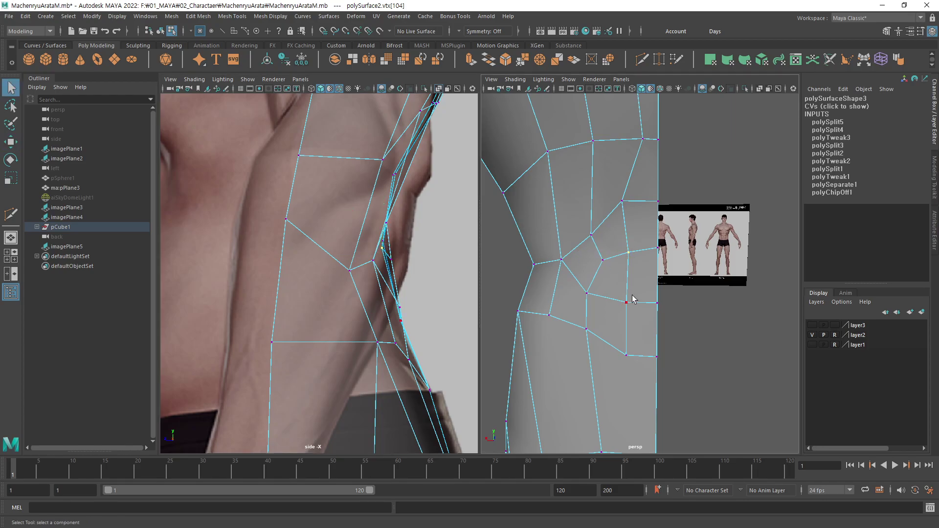
key("w")
left_click_drag(366, 328, 376, 330)
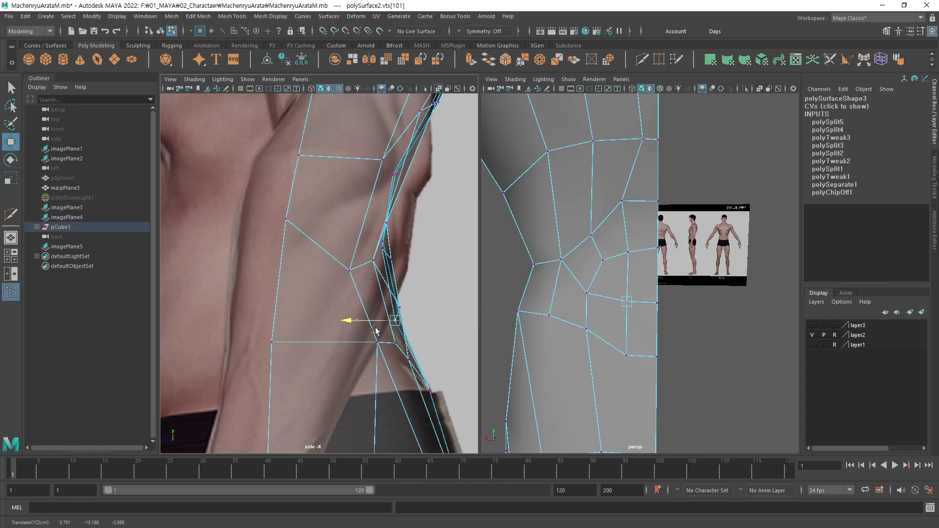
Slide the neighbouring lower vertex left along X.
key("q")
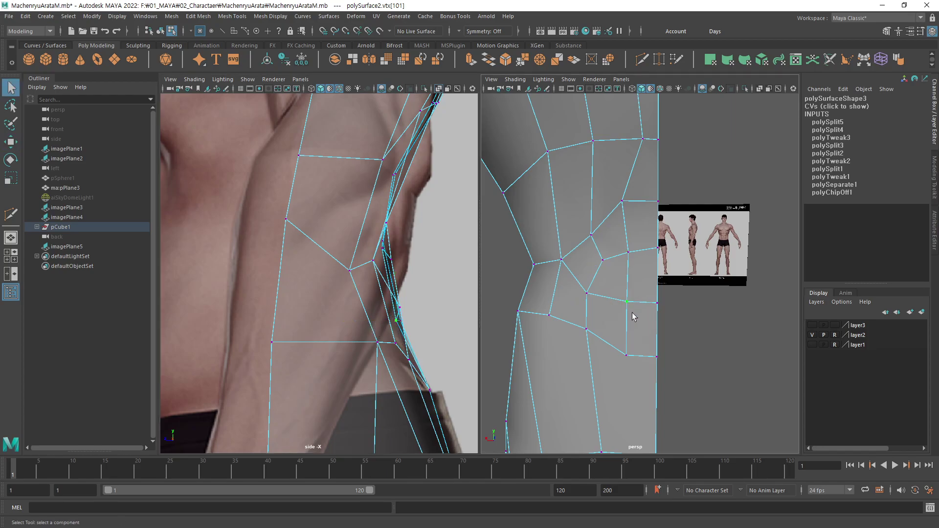
left_click(591, 296)
key("w")
left_click_drag(383, 310, 374, 313)
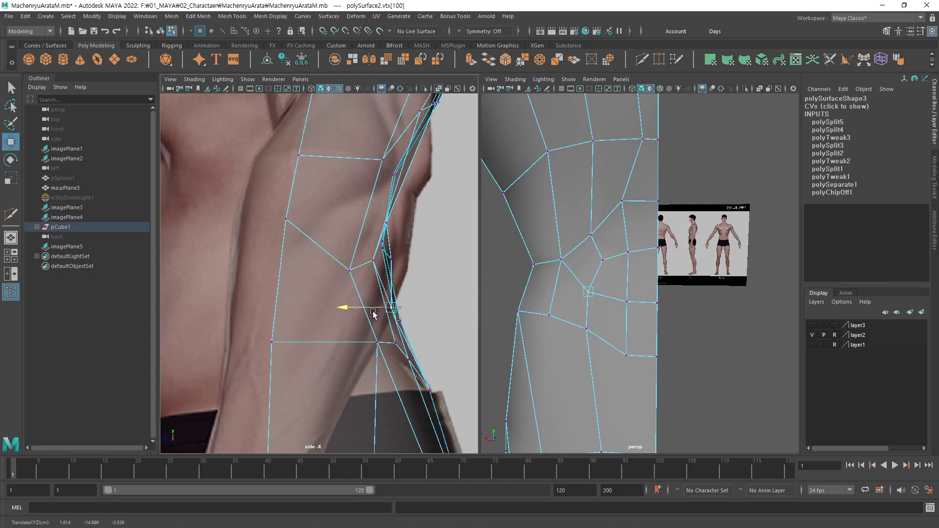
left_click_drag(374, 313, 372, 308)
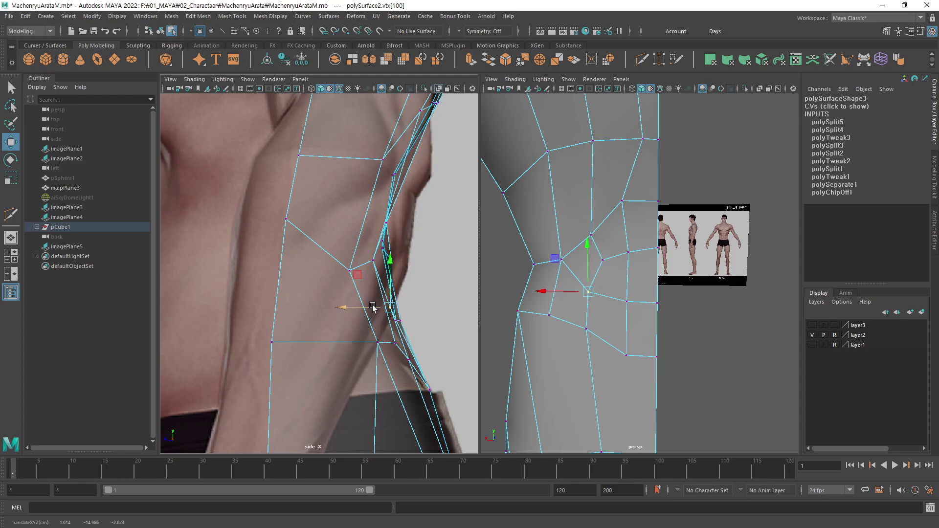
Shift the vertex near the armpit left to match the side outline.
left_click(373, 261)
left_click_drag(367, 268, 357, 267)
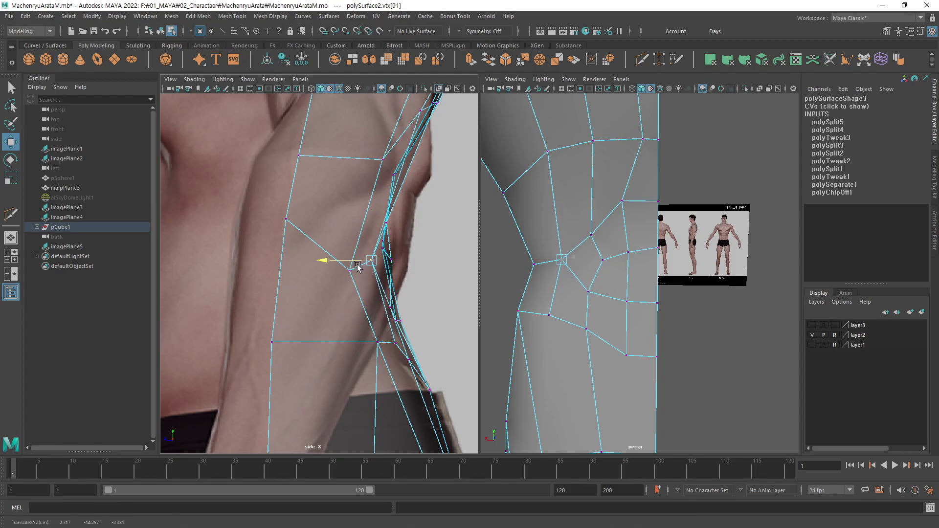
key("q")
key("w")
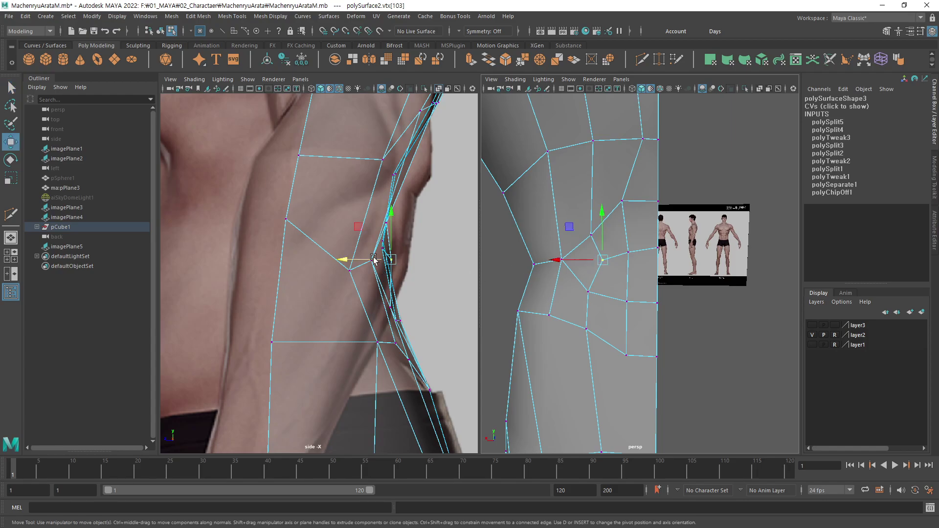
left_click_drag(374, 260, 361, 262)
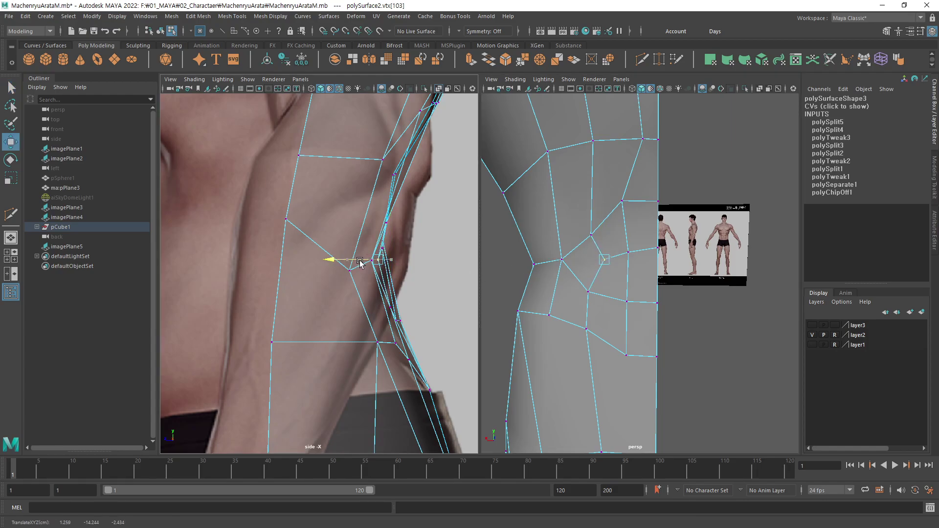
mouse_move(626, 257)
left_mouse_down("alt")
mouse_move(553, 251)
mouse_move(406, 299)
mouse_move(625, 299)
mouse_move(612, 274)
mouse_move(613, 282)
mouse_move(776, 206)
mouse_move(691, 337)
mouse_move(689, 270)
mouse_move(608, 293)
mouse_move(620, 320)
mouse_move(528, 314)
mouse_move(620, 320)
mouse_move(690, 349)
left_mouse_up("alt")
left_click(690, 349)
scroll(631, 288, "up", 5)
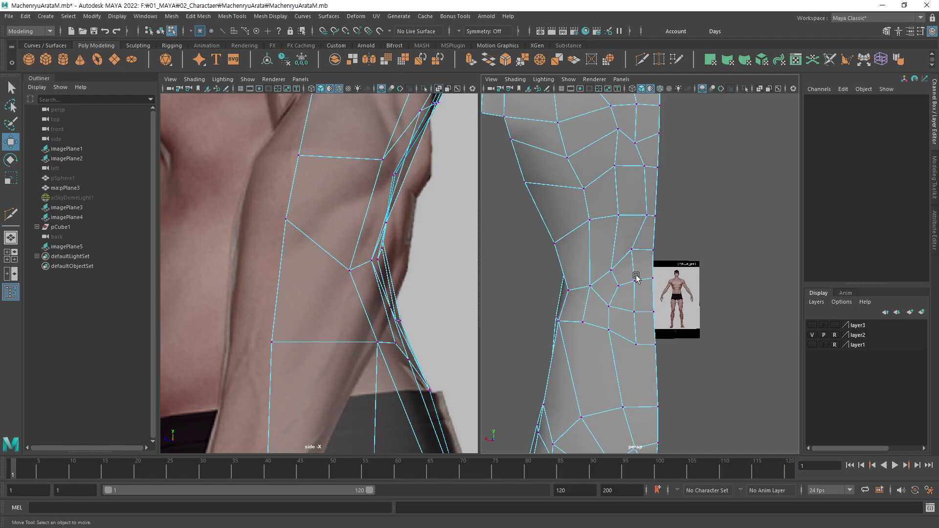
left_click(611, 274)
left_click(656, 252)
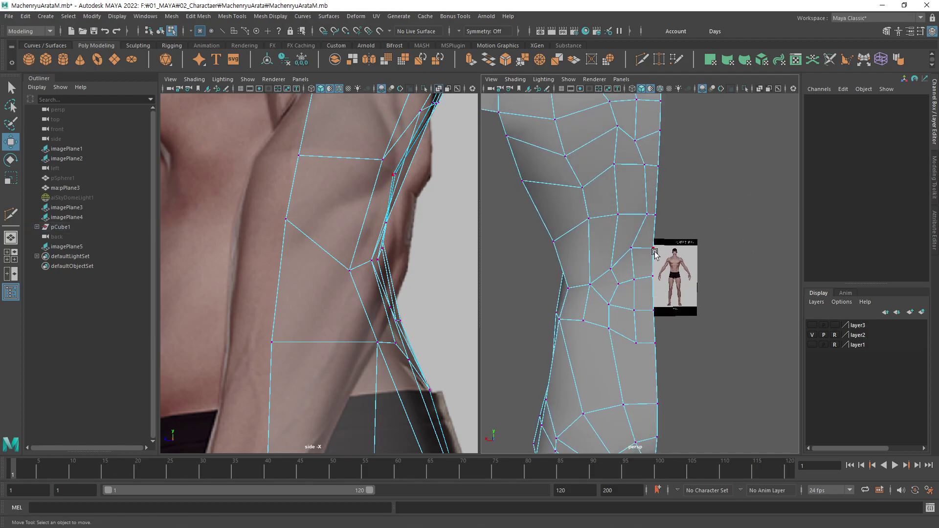
scroll(606, 293, "down", 3)
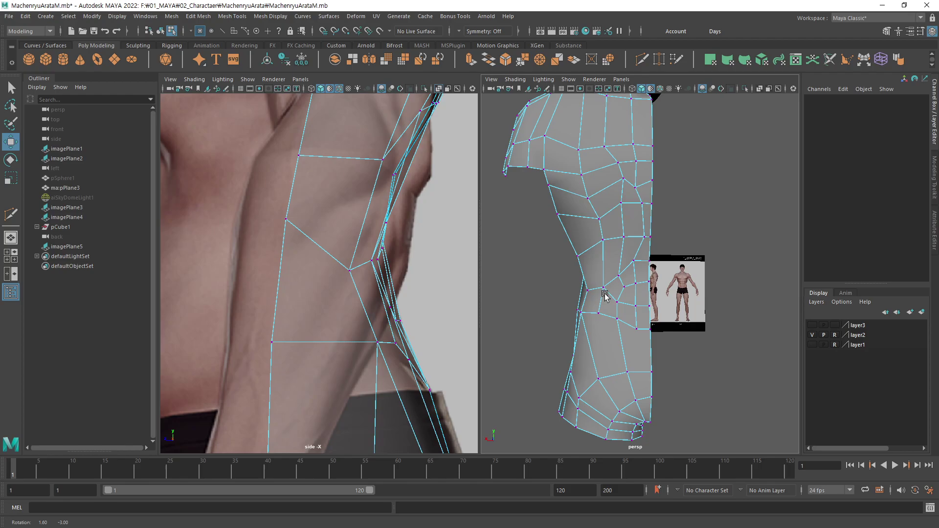
left_click_drag(606, 280, 611, 289, "alt")
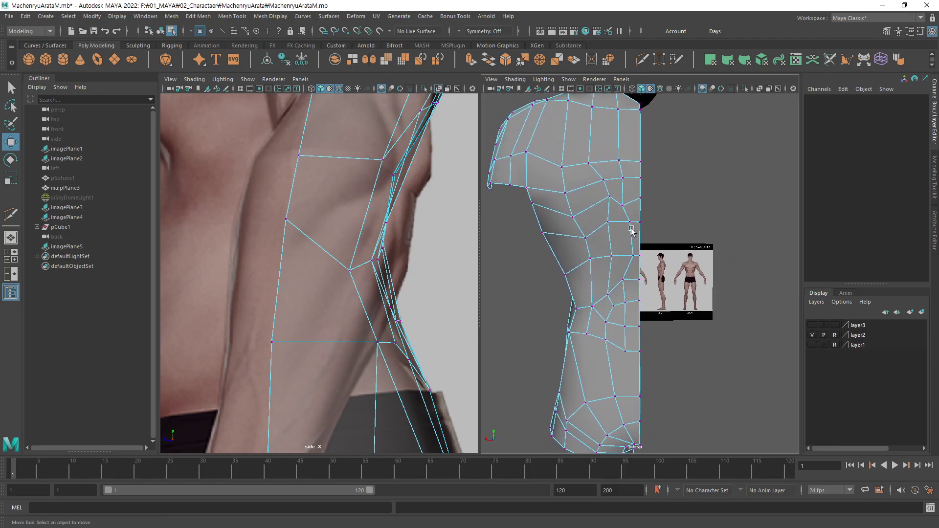
scroll(671, 324, "up", 3)
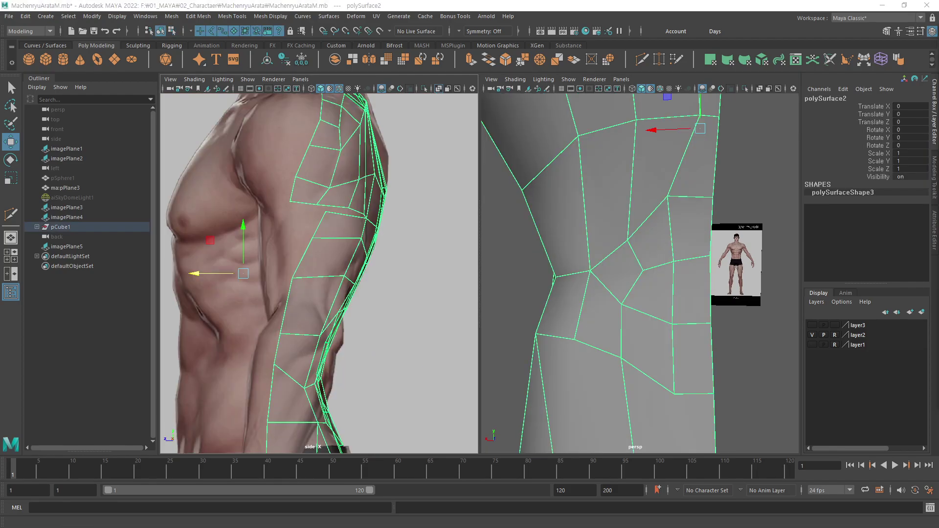
scroll(568, 195, "down", 2)
scroll(649, 310, "down", 3)
scroll(617, 329, "down", 3)
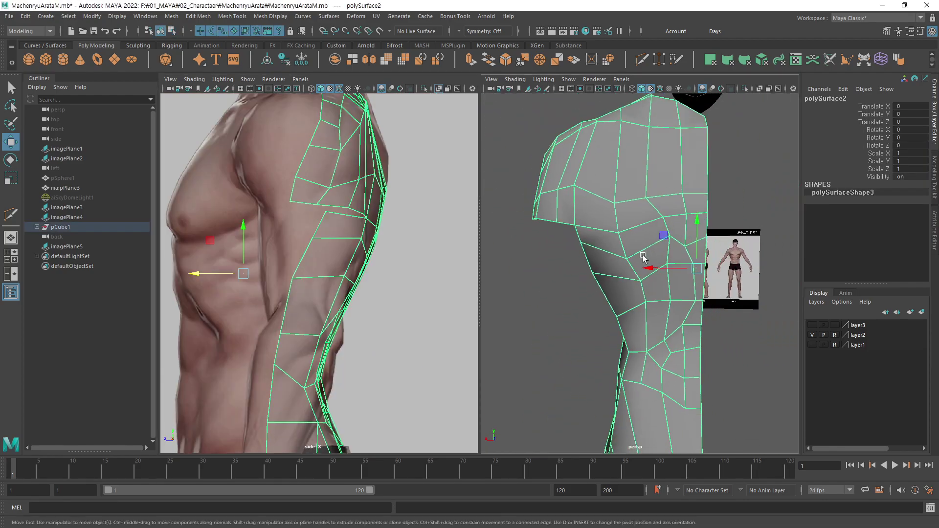
scroll(644, 262, "down", 2)
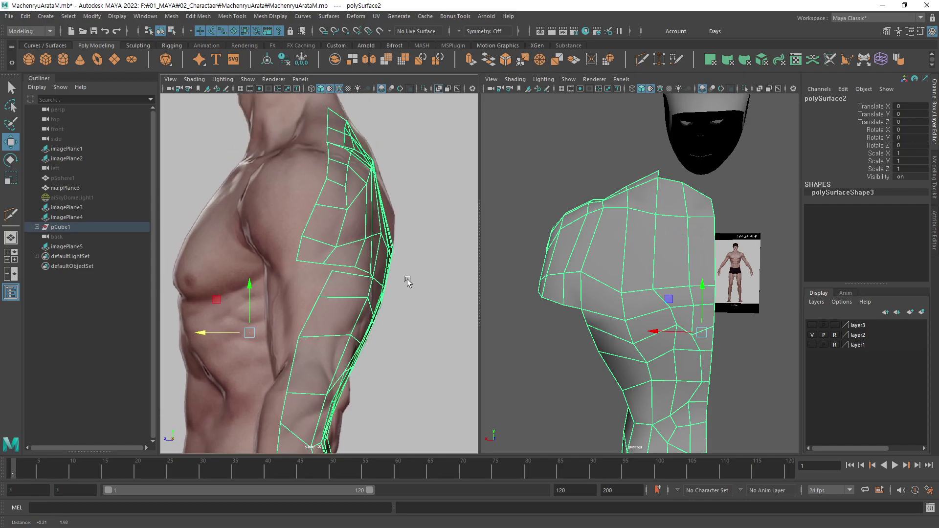
middle_click_drag(371, 197, 378, 273, "alt")
Switch the panel to Back View, frame the shoulder, and start a Multi-Cut across it.
key("space")
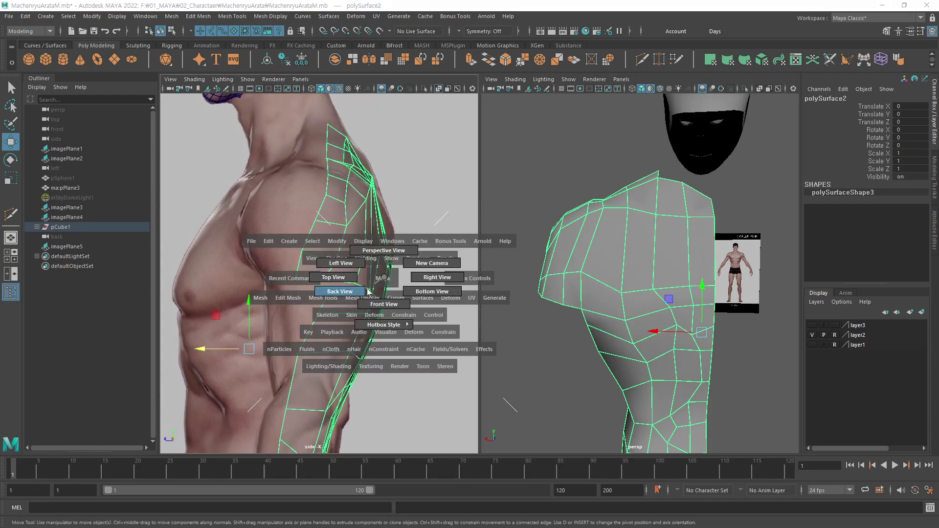
left_click_drag(398, 288, 342, 291)
middle_click_drag(389, 254, 414, 375, "alt")
mouse_move(329, 231)
middle_mouse_down("alt")
mouse_move(368, 245)
mouse_move(381, 218)
middle_mouse_up("alt")
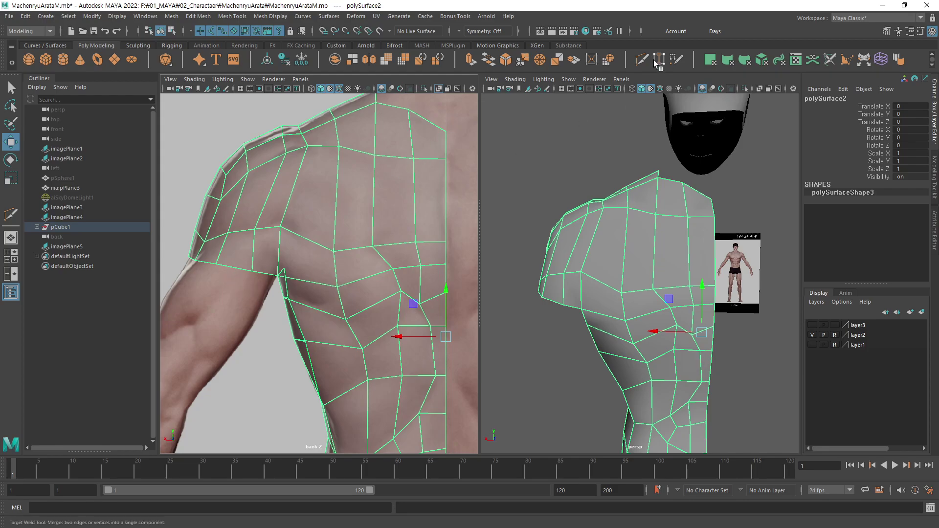
right_click_drag(215, 196, 209, 193, "shift")
left_click(249, 171)
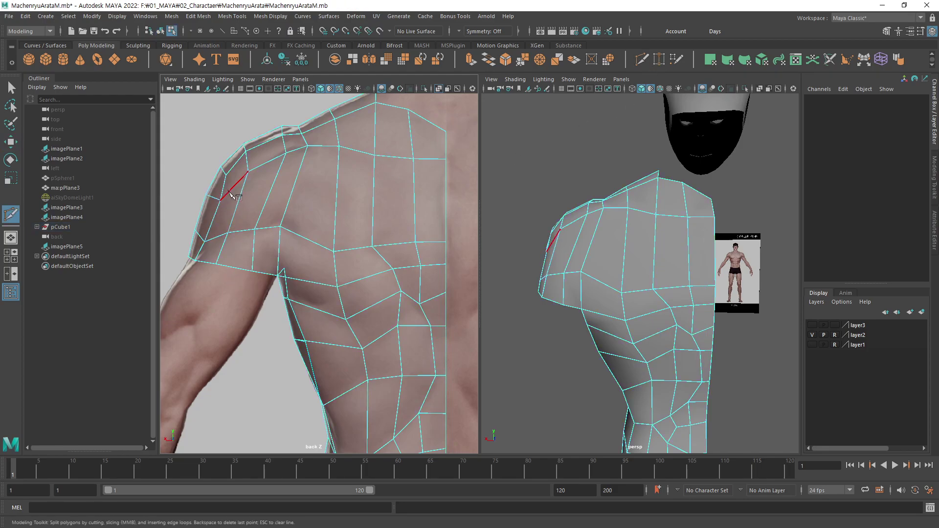
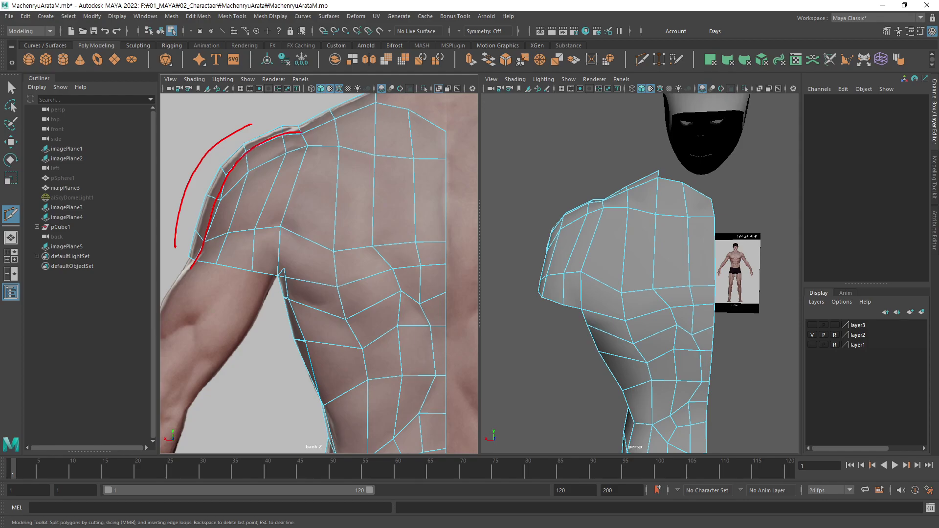
Cut a first horizontal edge loop across the shoulder and upper torso to the border edge.
left_click(220, 200)
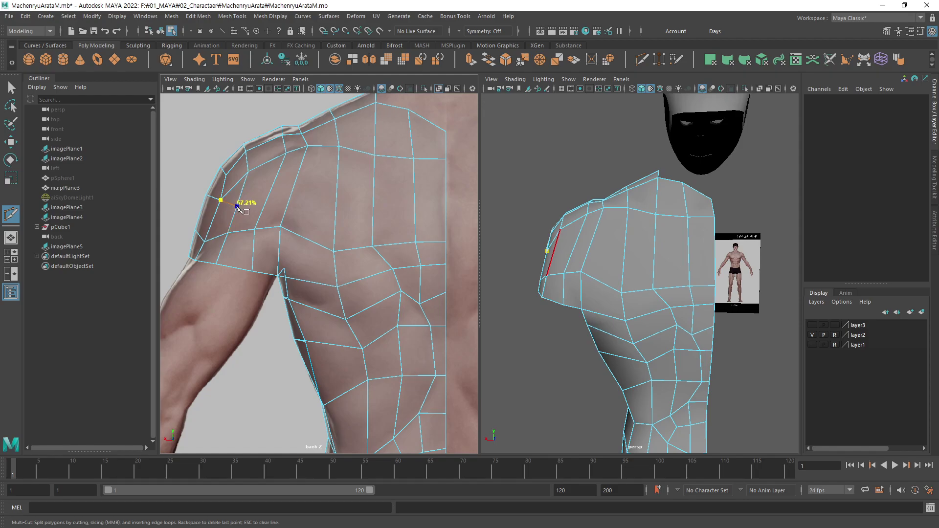
left_click(237, 207)
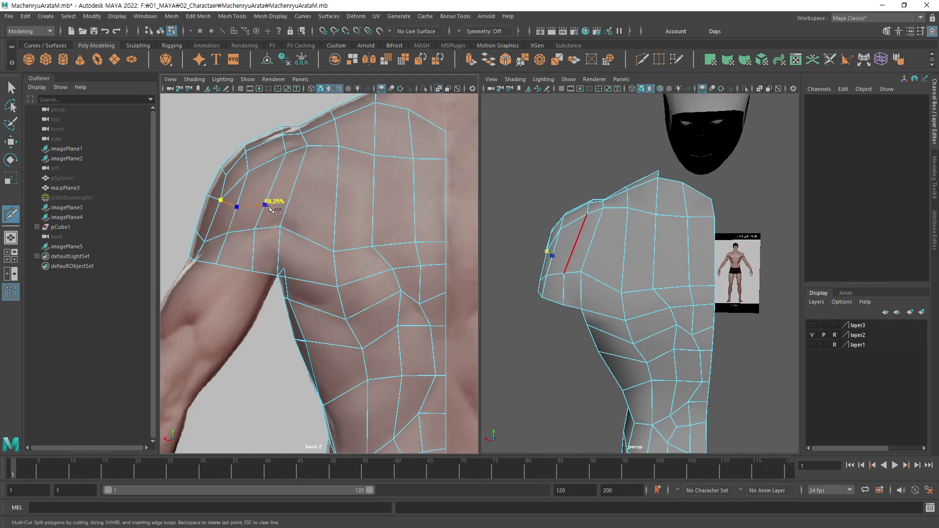
left_click(266, 205)
left_click(290, 201)
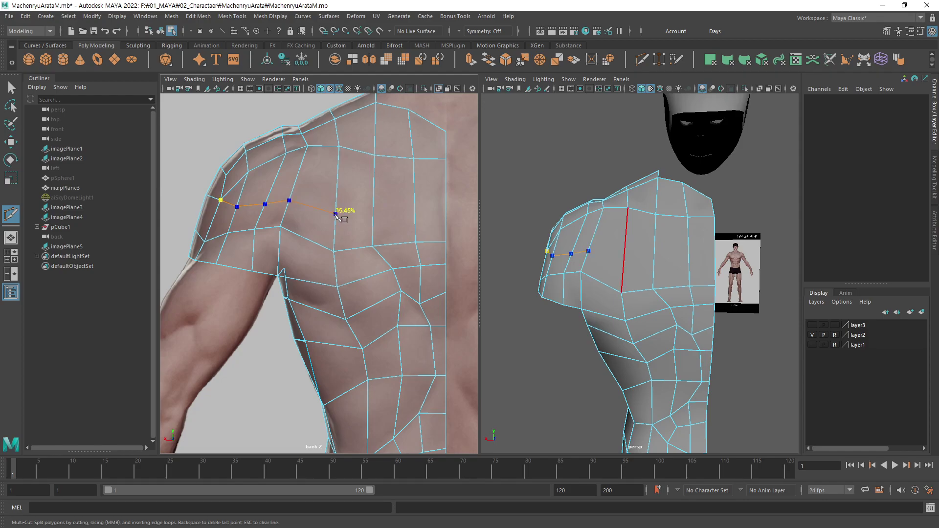
left_click(335, 223)
left_click(373, 222)
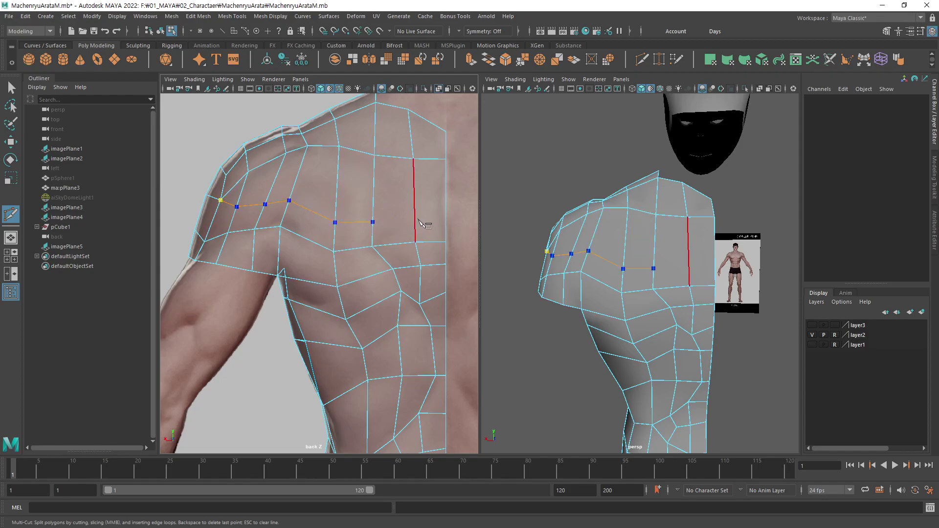
left_click(415, 217)
left_click(446, 217)
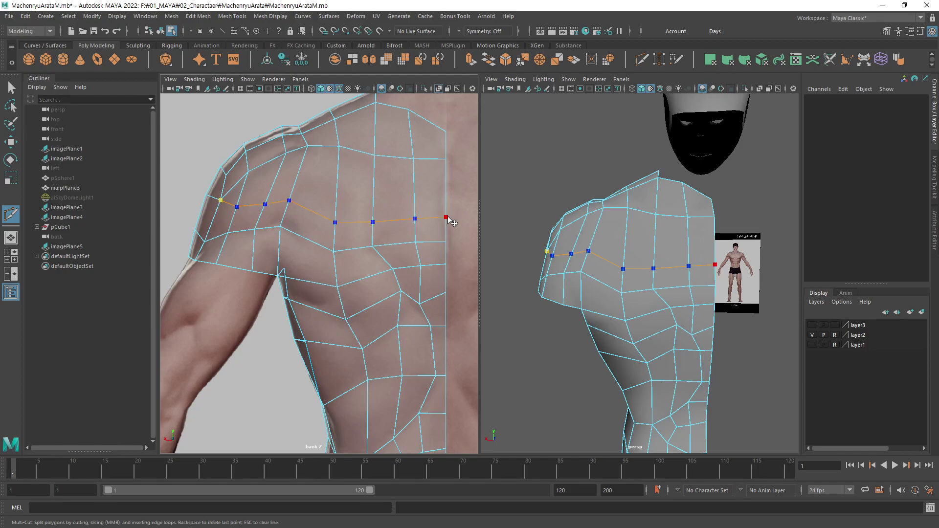
right_click(427, 246)
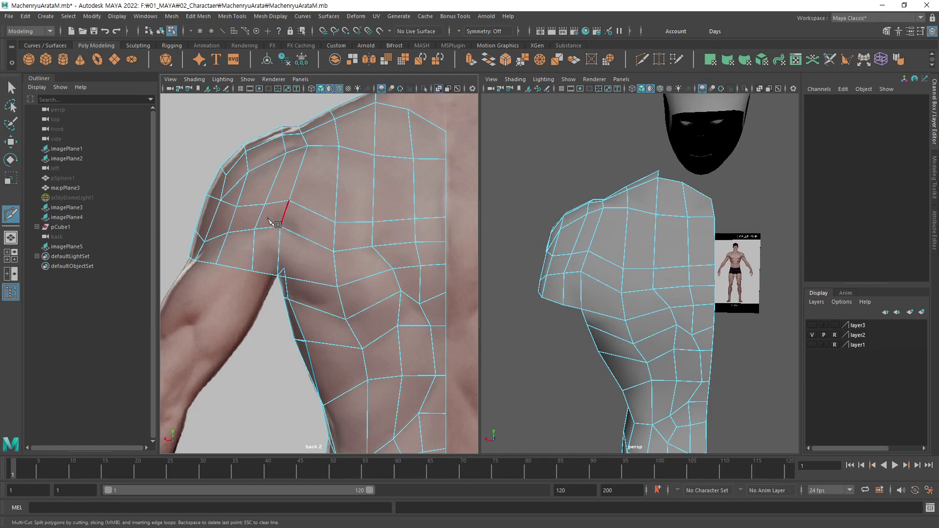
Cut a second edge loop higher across the shoulder and torso to the border edge.
left_click(242, 191)
left_click(276, 178)
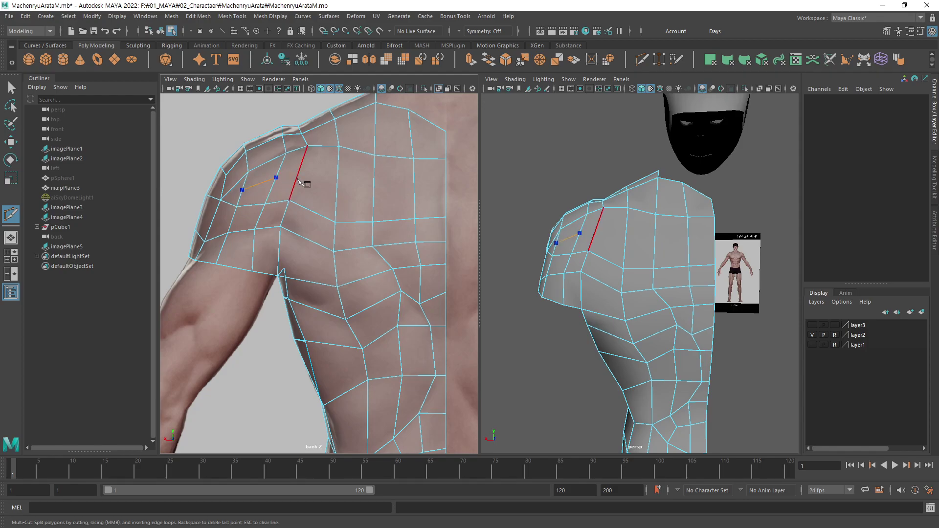
left_click(298, 174)
left_click(337, 185)
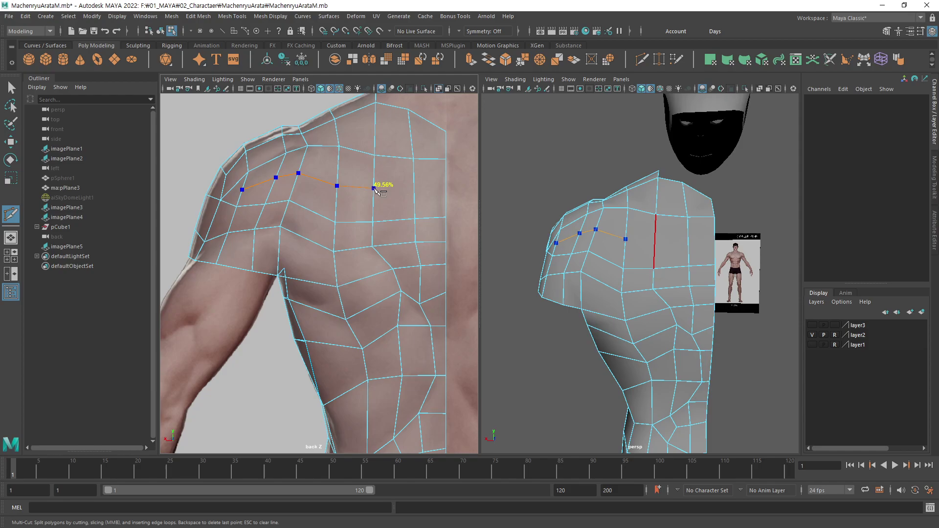
left_click(373, 187)
left_click(414, 190)
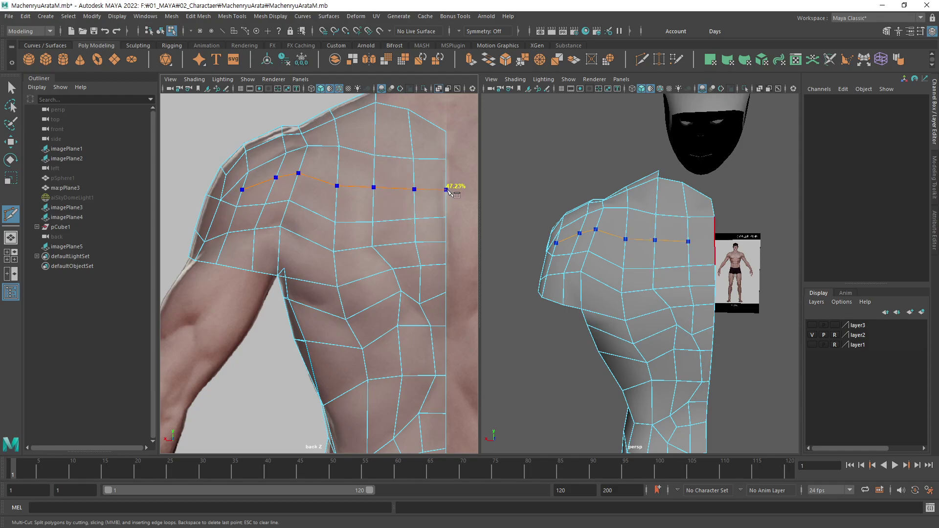
left_click(445, 187)
key("Return")
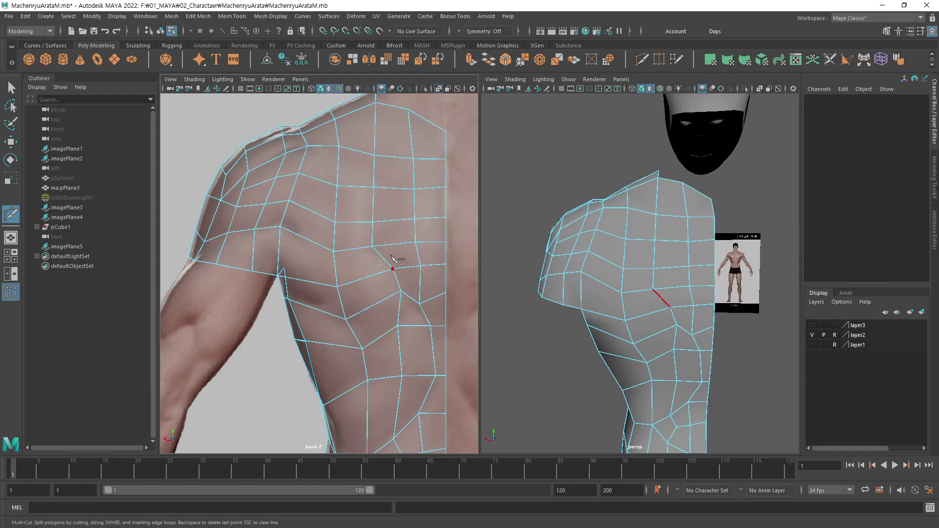
scroll(415, 211, "up", 1)
middle_click_drag(416, 211, 399, 233, "alt")
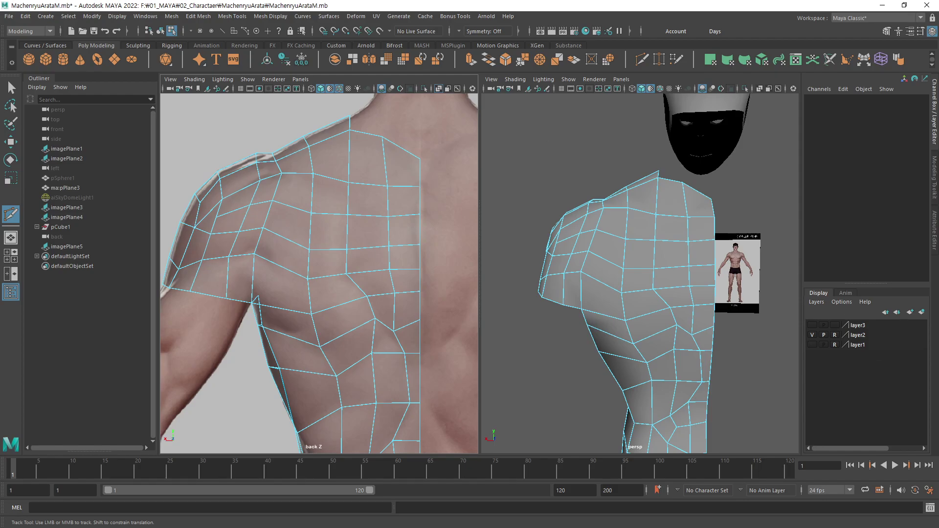
Switch the left panel to the side reference view and zoom in on the torso.
key("q")
middle_click_drag(318, 269, 335, 275, "alt")
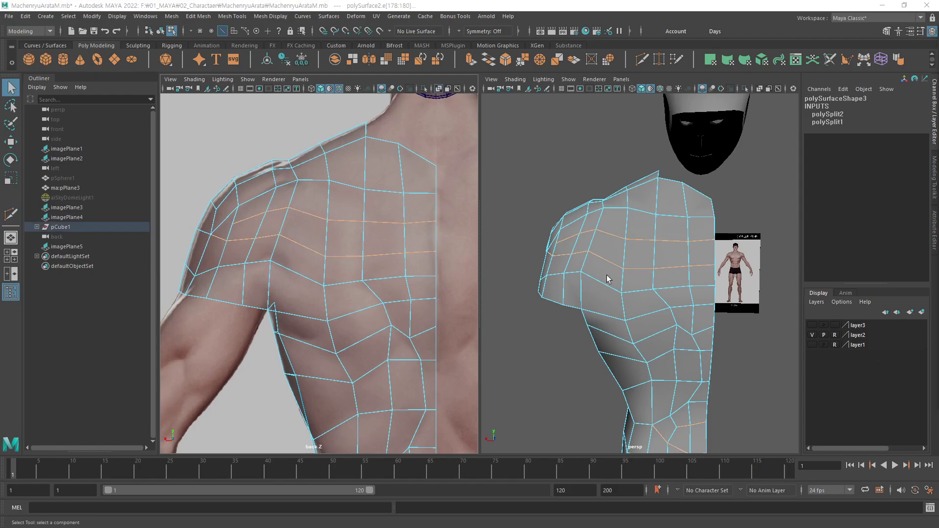
scroll(610, 284, "up", 3)
key("space")
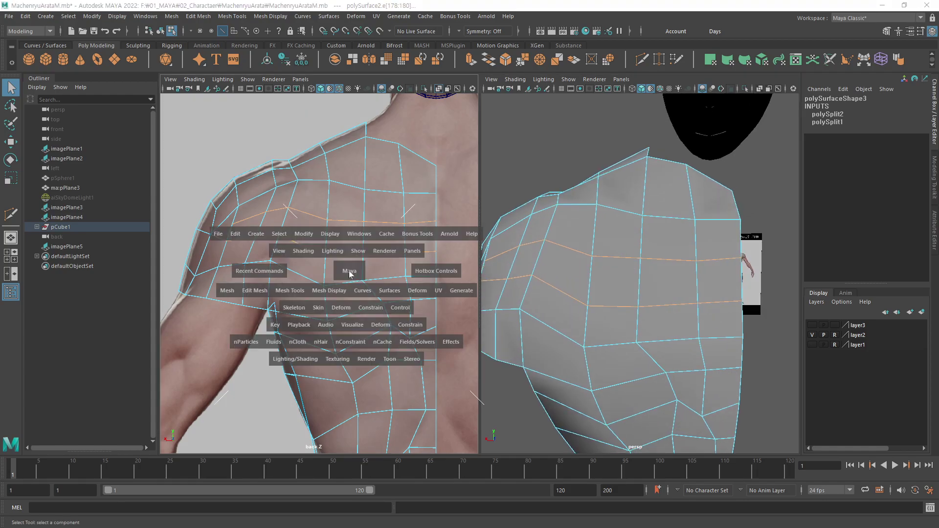
left_click_drag(349, 274, 406, 270)
scroll(439, 269, "up", 2)
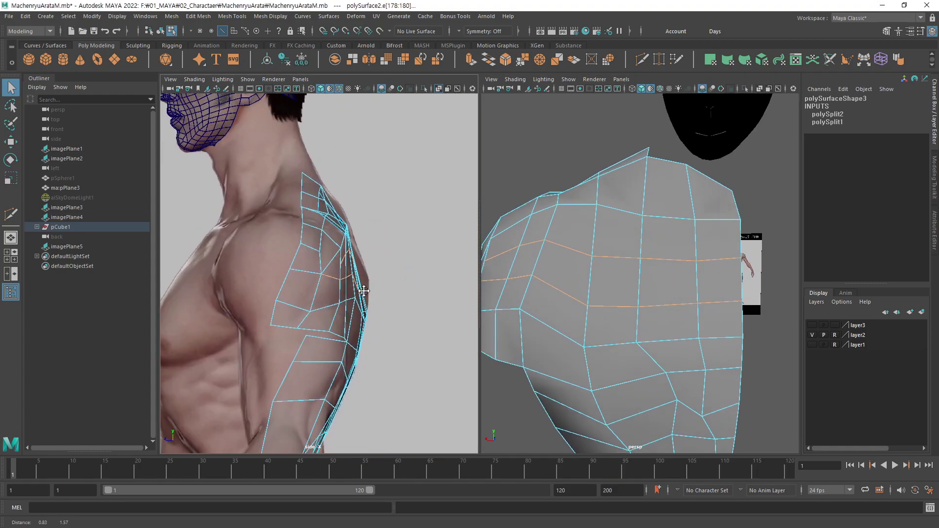
scroll(435, 289, "up", 2)
scroll(723, 240, "up", 2)
scroll(723, 240, "up", 2)
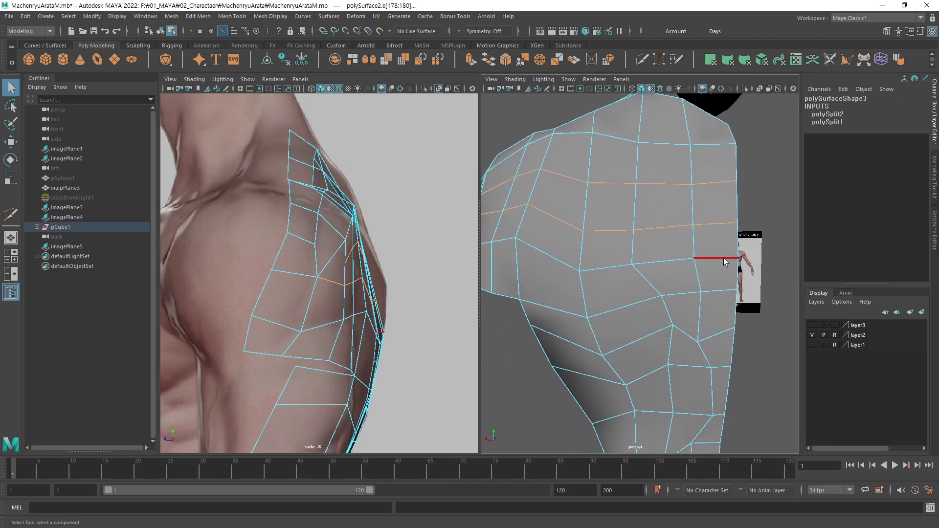
In vertex mode, move a shoulder vertex onto the side reference silhouette.
key("F9")
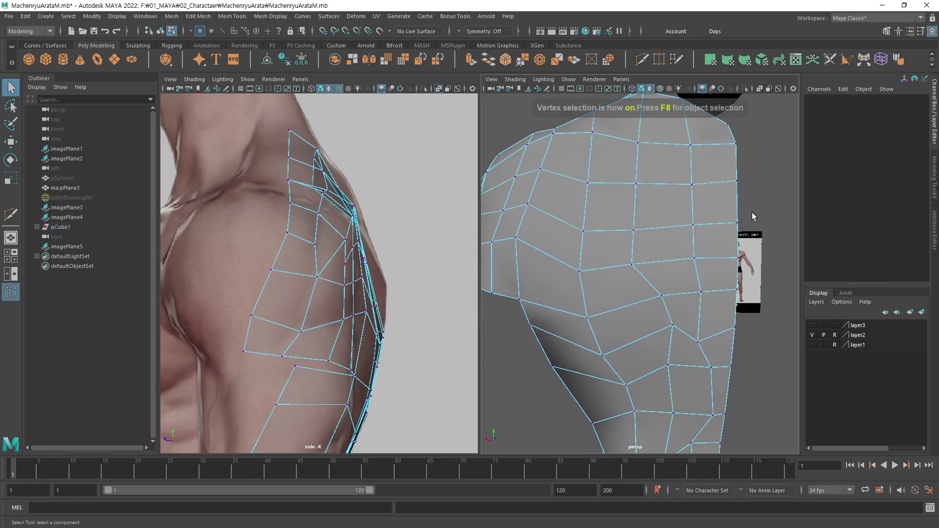
key("w")
left_click(737, 223)
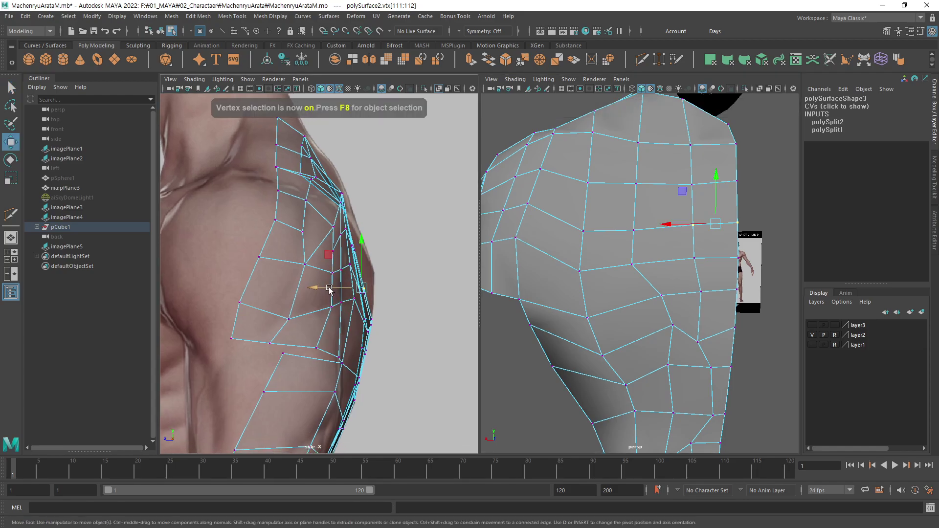
left_click_drag(329, 289, 340, 289)
key("r")
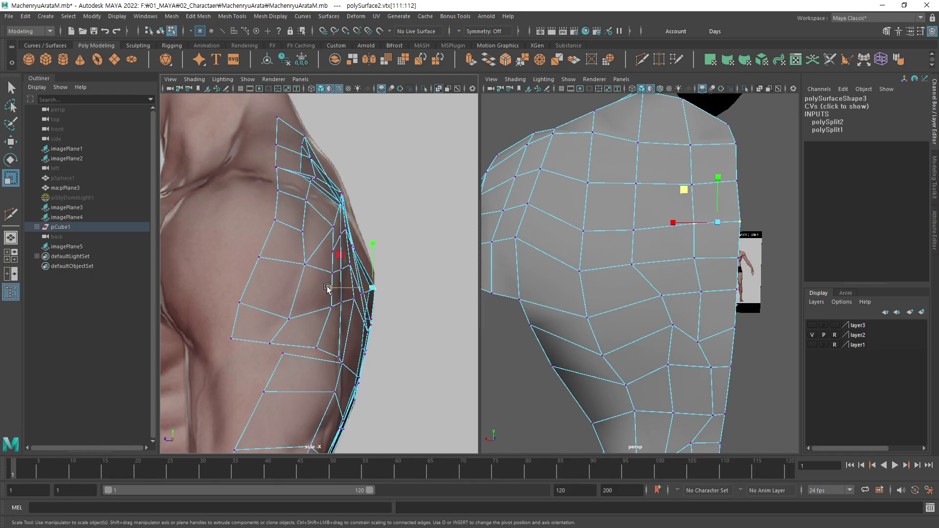
key("w")
left_click_drag(372, 288, 358, 288)
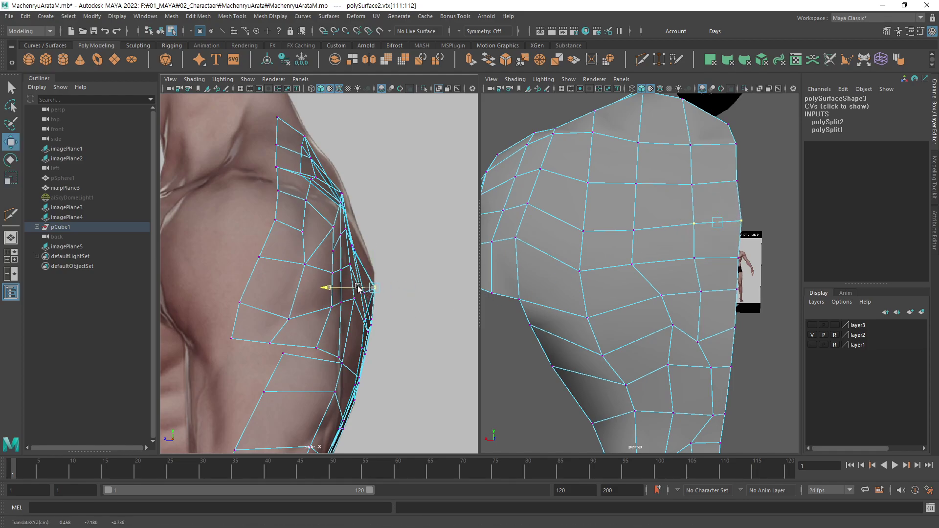
mouse_move(645, 254)
right_mouse_down("alt")
mouse_move(777, 224)
mouse_move(729, 199)
mouse_move(715, 228)
right_mouse_up("alt")
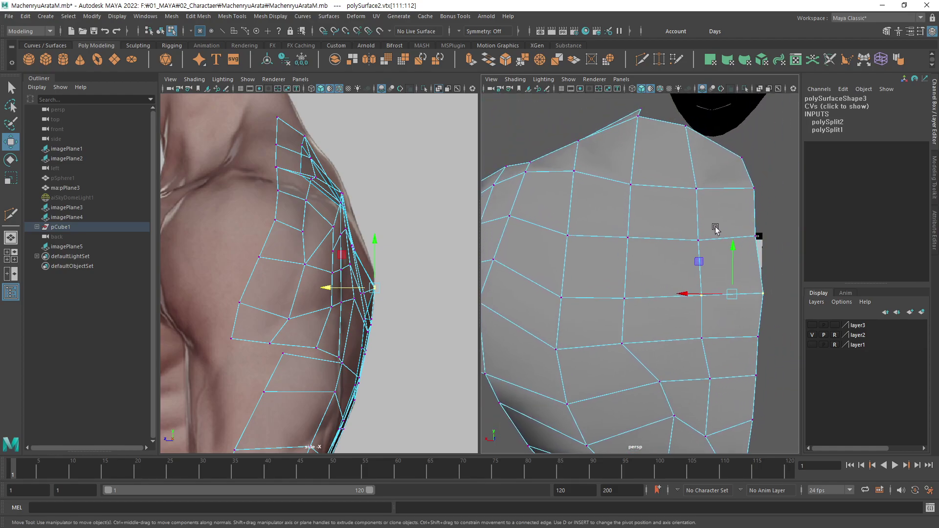
Move the next pair of shoulder vertices and the shoulder-top vertex to fit the side reference.
left_click_drag(769, 225, 685, 259)
key("r")
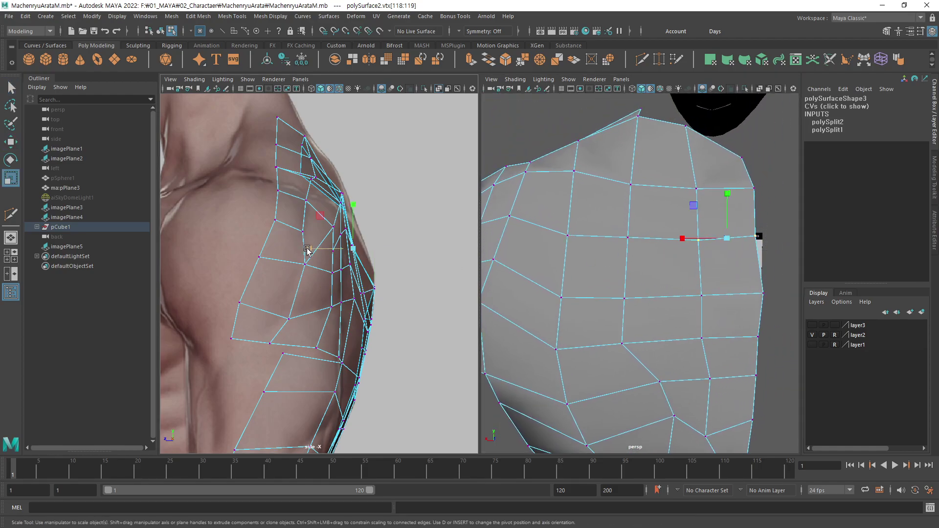
key("w")
left_click_drag(344, 250, 337, 252)
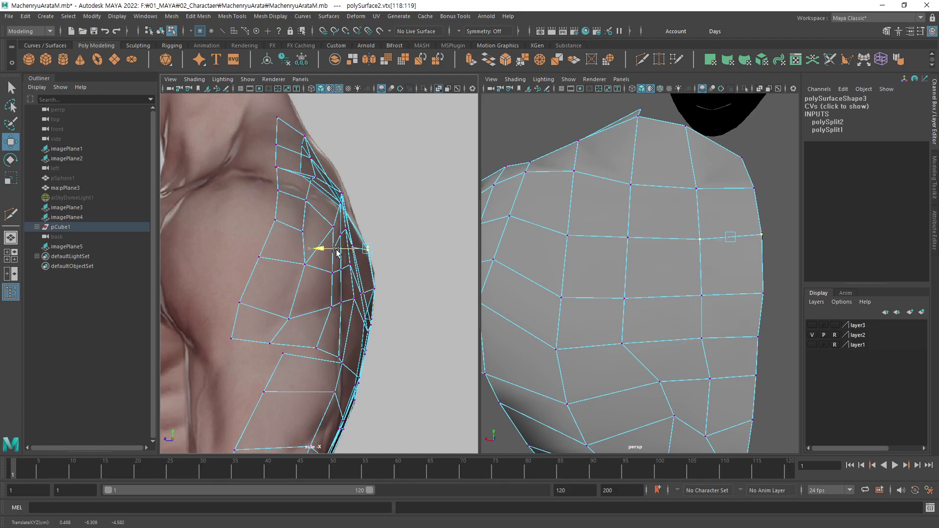
left_click_drag(611, 203, 673, 241, "alt")
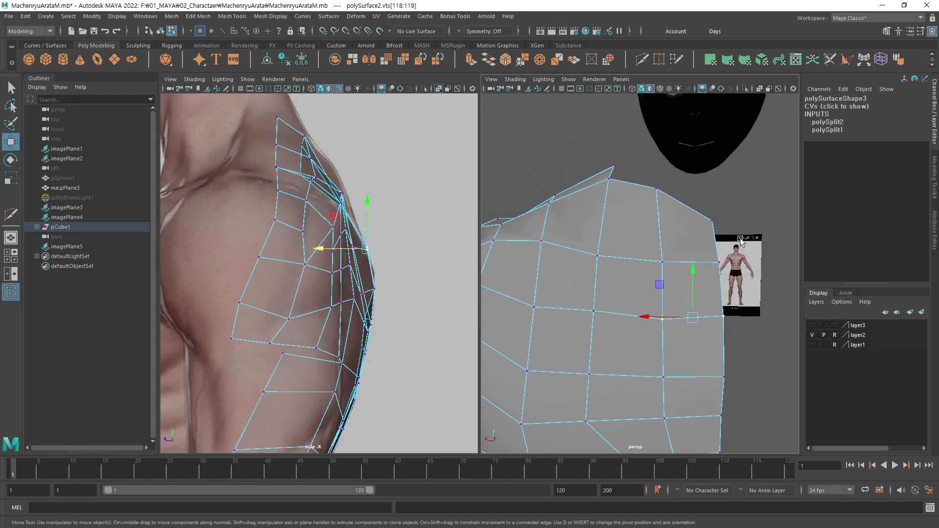
left_click(336, 225)
key("r")
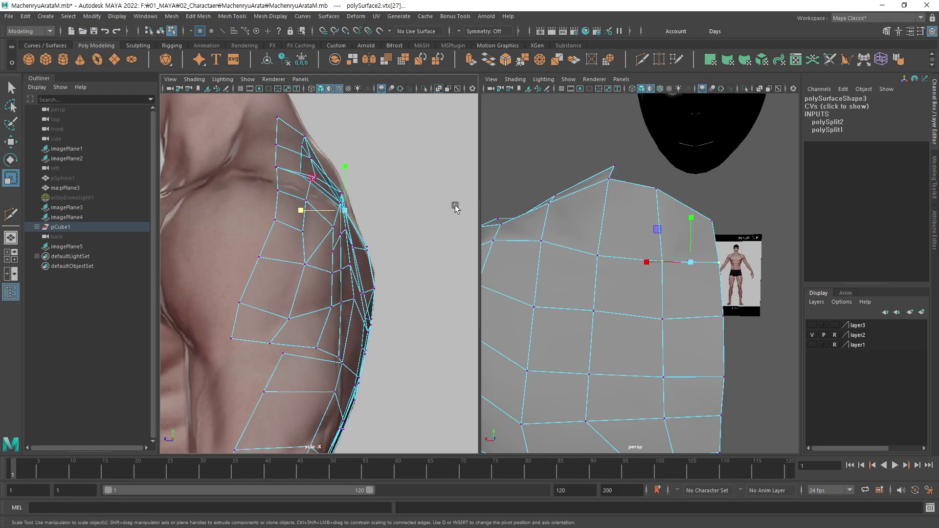
key("w")
left_click_drag(306, 210, 317, 211)
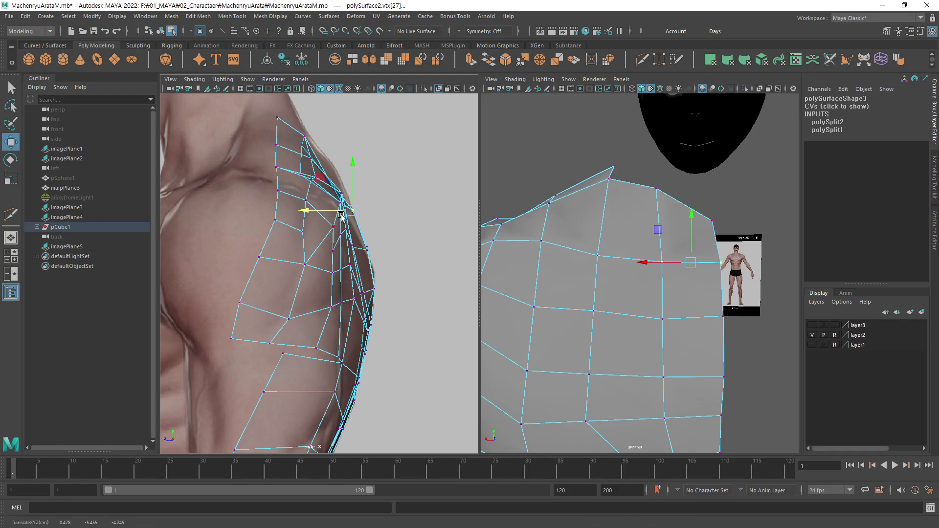
Slide the collar corner vertex and its neighbour onto the side reference outline.
left_click(716, 217)
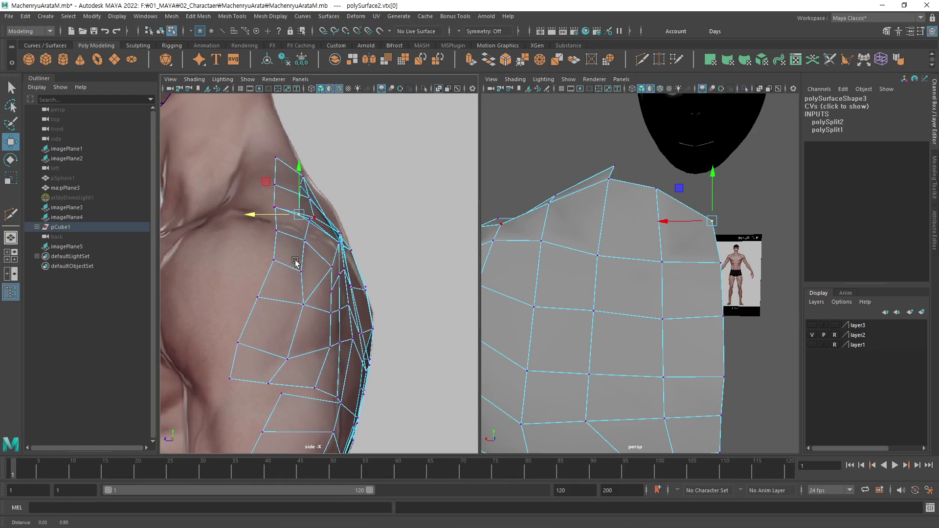
middle_click_drag(303, 176, 299, 207, "alt")
left_click_drag(298, 208, 319, 211)
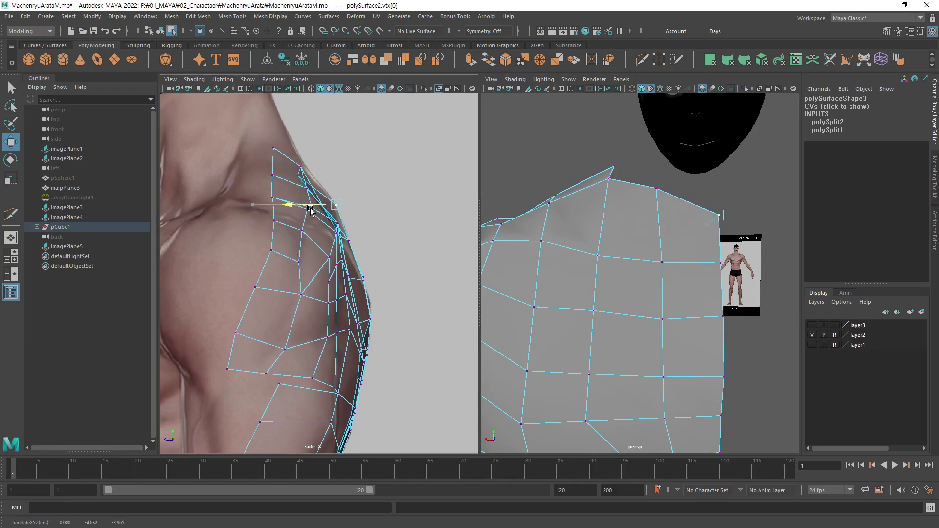
left_click(655, 186)
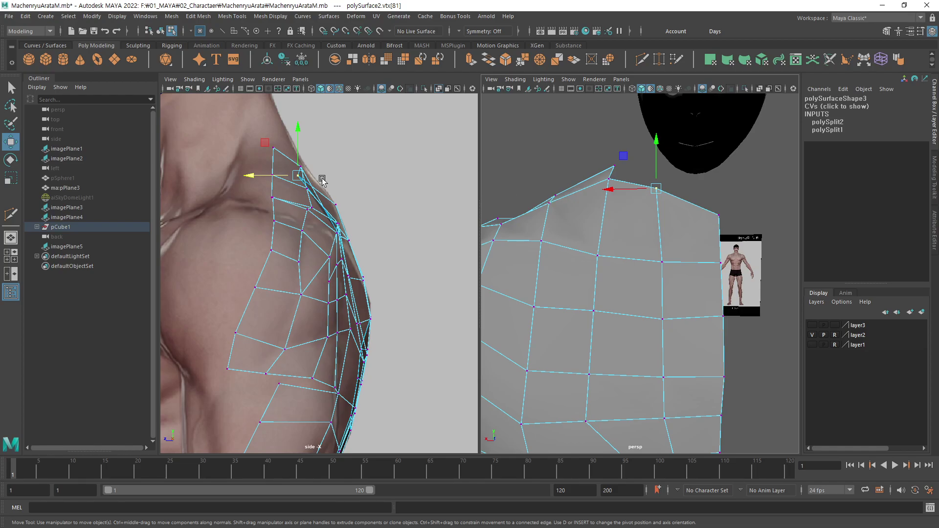
left_click_drag(296, 176, 288, 175)
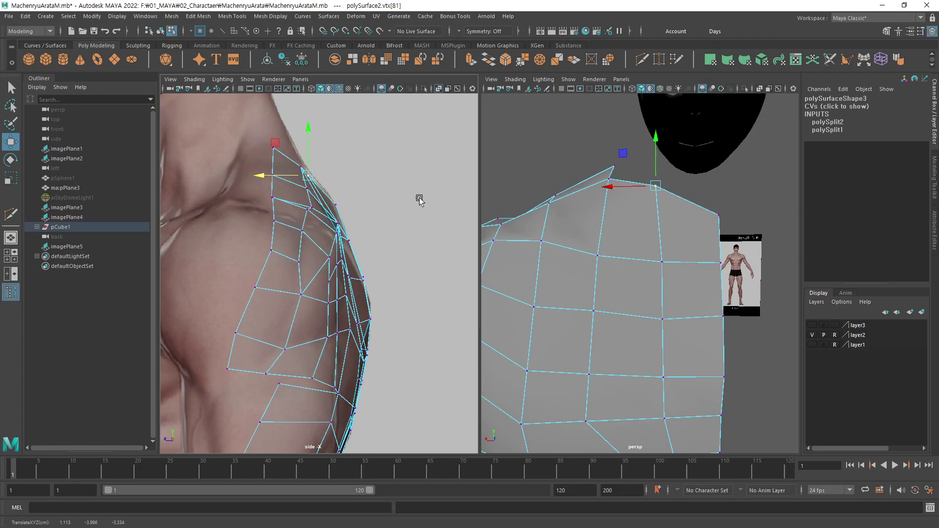
key("q")
left_click(301, 167)
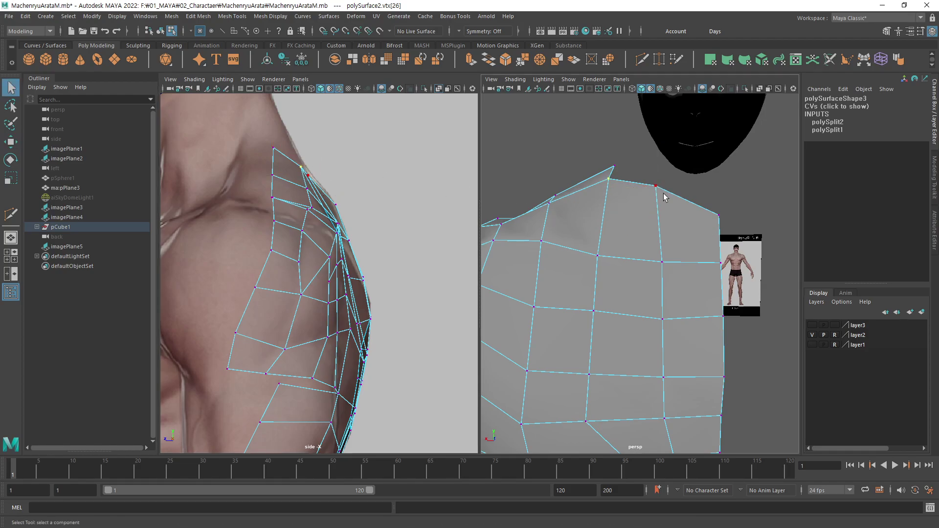
middle_click_drag(319, 269, 320, 248, "alt")
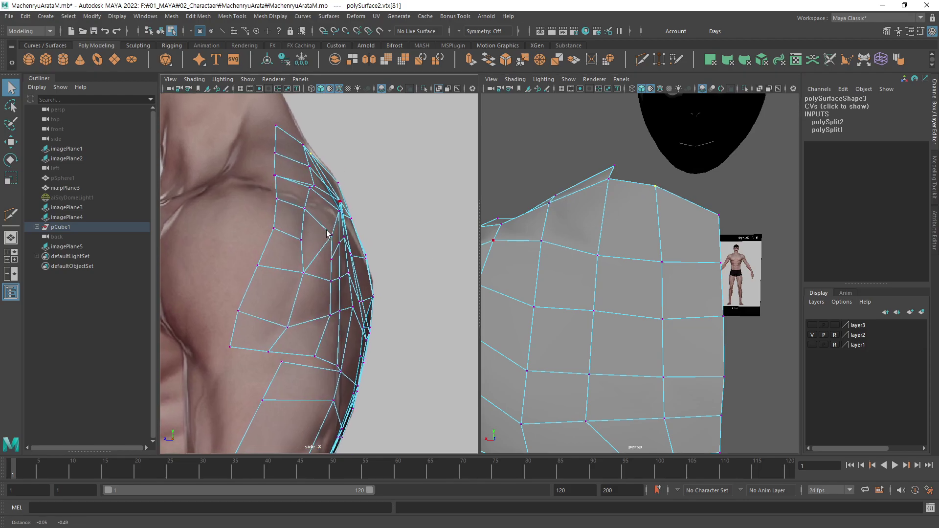
key("space")
In the back view, lower the selected shoulder vertex to match the back reference.
left_click_drag(304, 256, 284, 247)
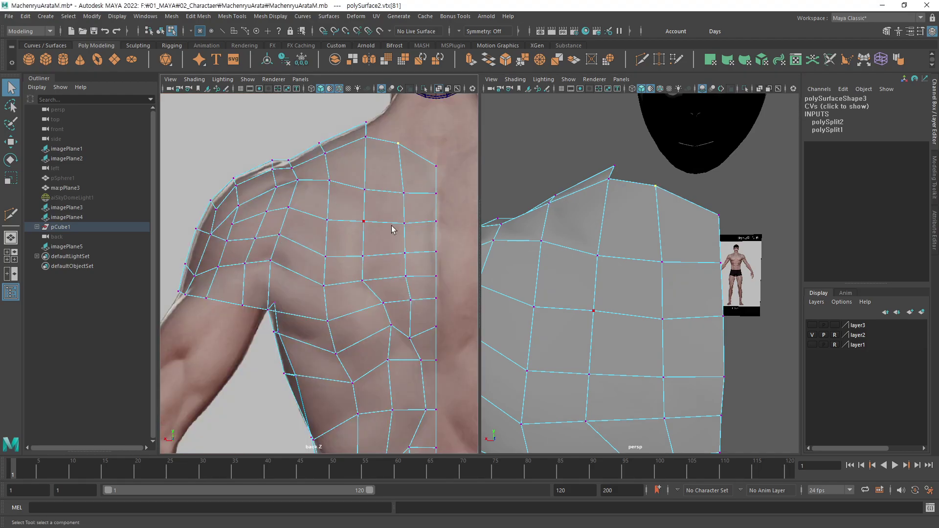
middle_click_drag(464, 203, 421, 214, "alt")
key("w")
mouse_move(355, 131)
left_mouse_down()
mouse_move(355, 142)
mouse_move(321, 143)
left_mouse_up()
left_click(320, 147)
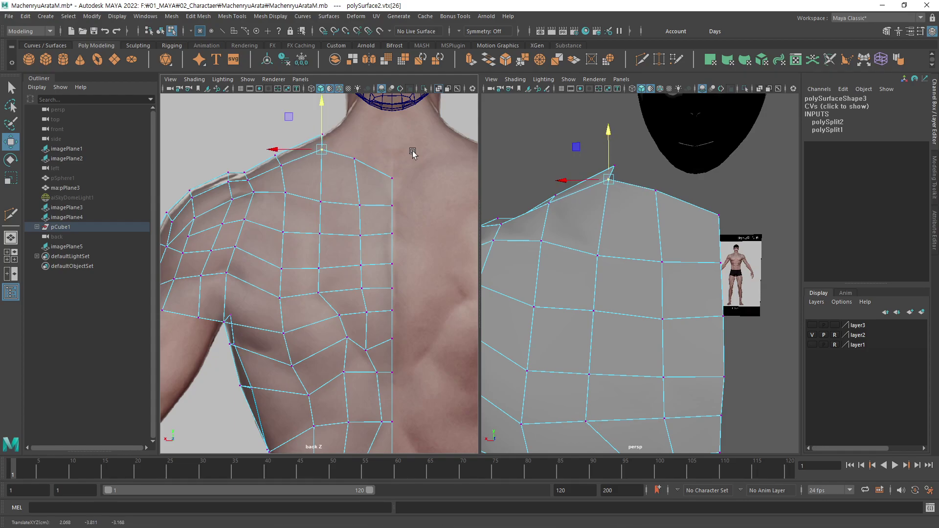
Select vertices down the centre seam while orbiting the perspective view around the back.
left_click(628, 169)
mouse_move(681, 195)
left_mouse_down("alt")
mouse_move(656, 261)
mouse_move(633, 266)
mouse_move(672, 230)
mouse_move(639, 241)
mouse_move(621, 228)
mouse_move(690, 155)
left_mouse_up("alt")
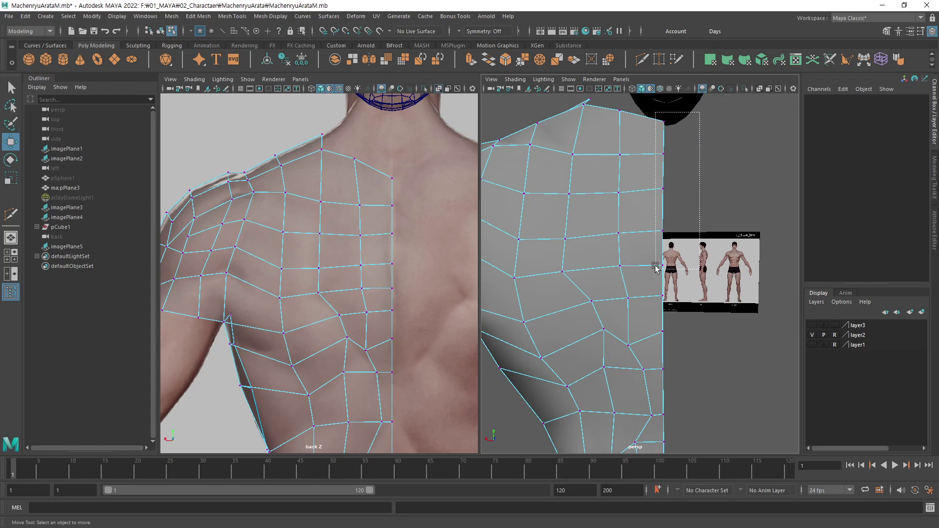
left_click(662, 190)
mouse_move(663, 190)
left_mouse_down("alt")
mouse_move(734, 254)
mouse_move(597, 243)
mouse_move(689, 219)
left_mouse_up("alt")
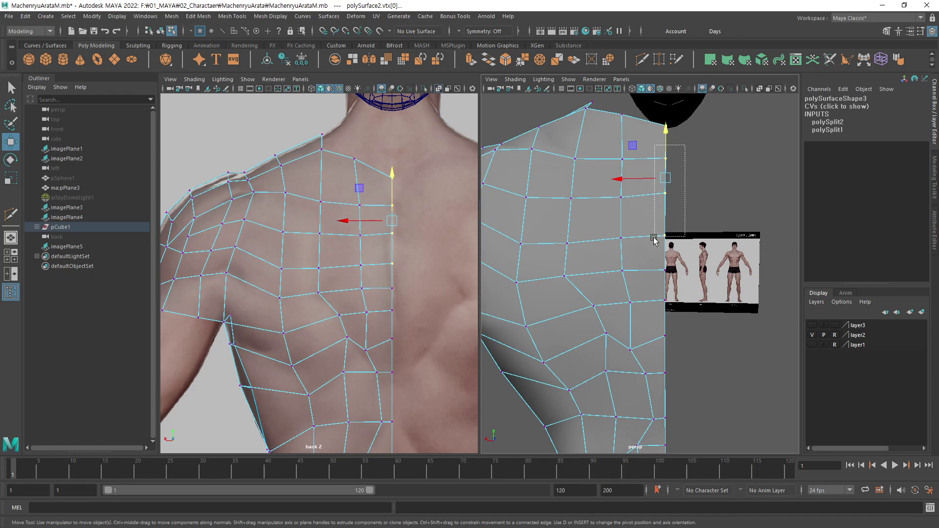
left_click(665, 195)
key("space")
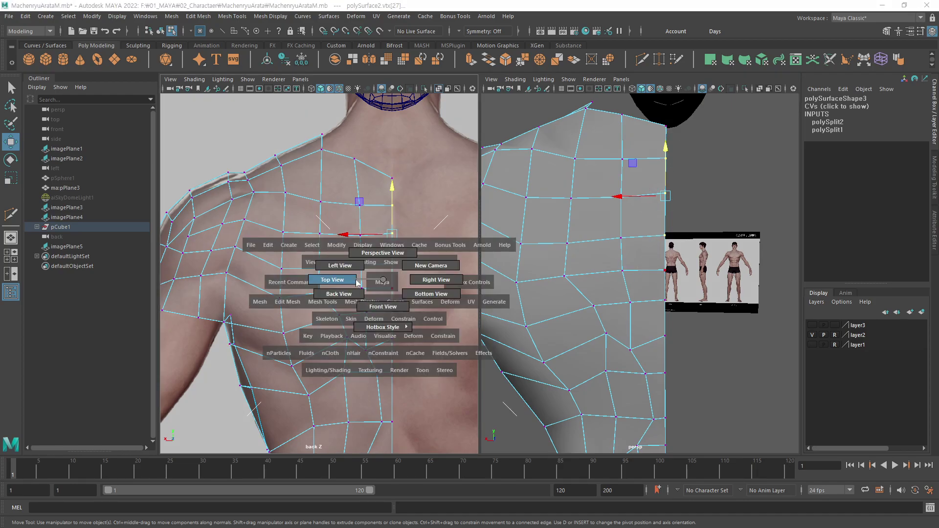
In the side view, move the seam vertices onto the side reference profile.
left_click_drag(382, 282, 429, 281)
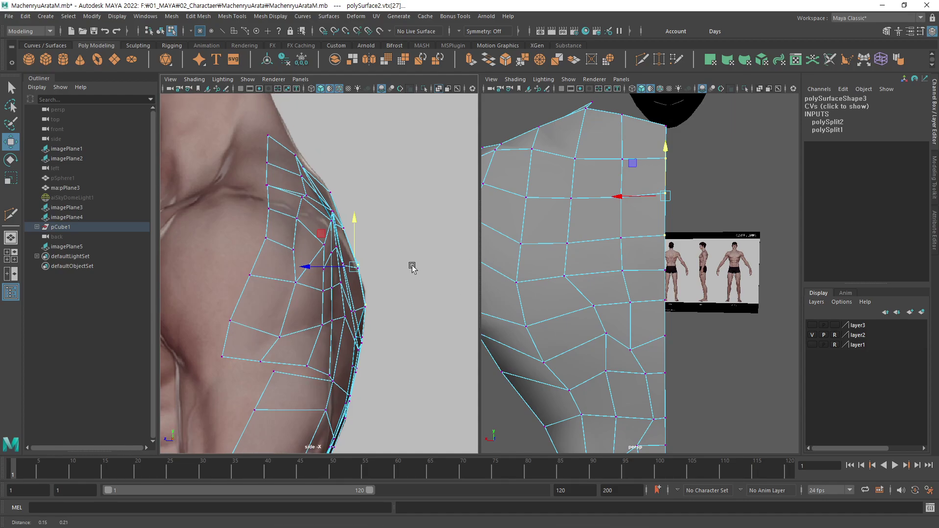
left_click_drag(343, 265, 333, 267)
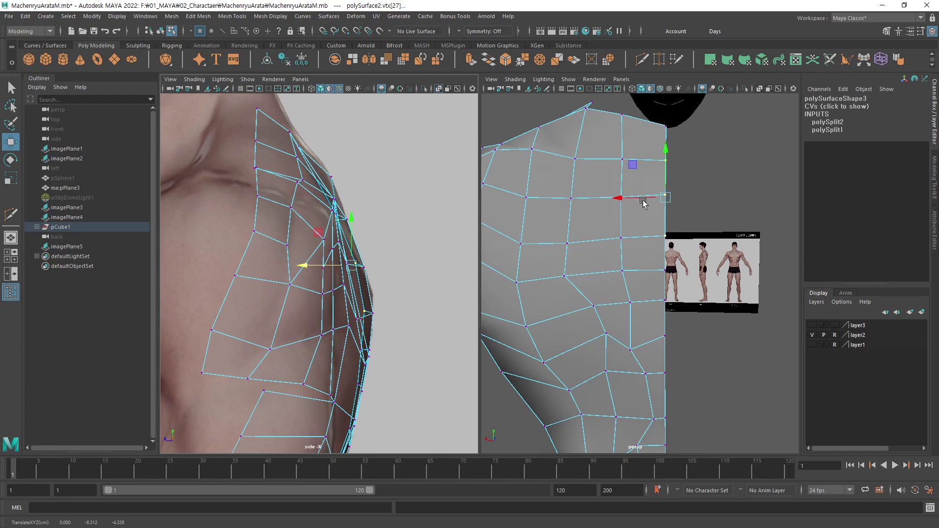
left_click_drag(643, 203, 480, 221, "alt")
key("q")
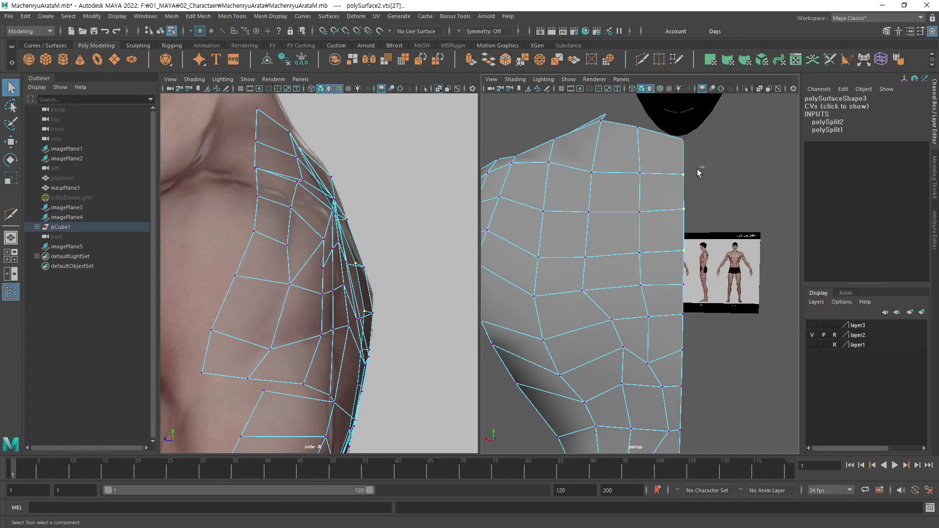
key("w")
left_click_drag(322, 220, 316, 220)
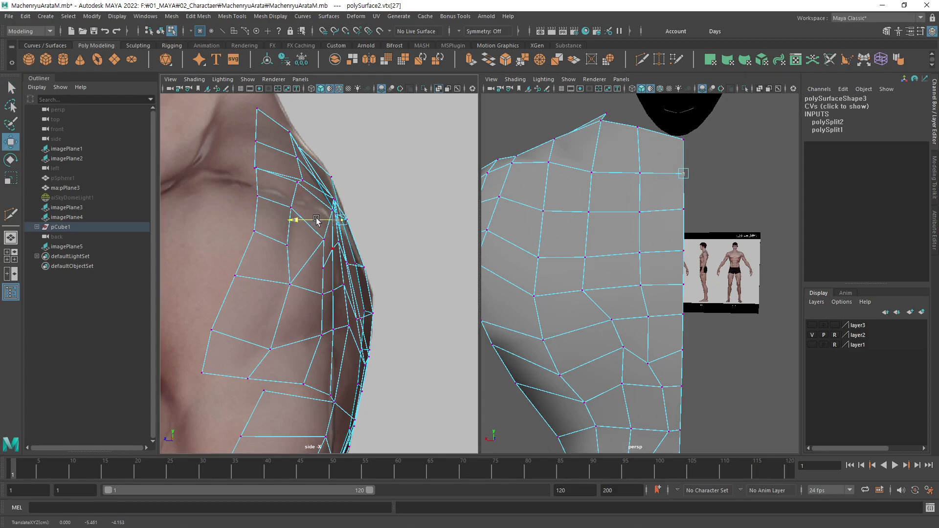
Orbit around the shoulder, select a shoulder vertex, and return the left viewport to back view.
left_click(740, 188)
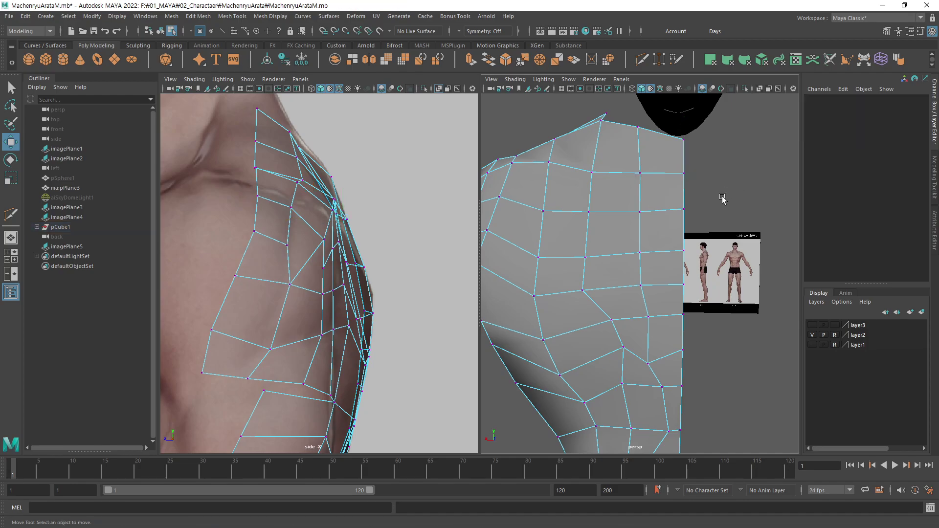
mouse_move(653, 215)
left_mouse_down("alt")
mouse_move(677, 203)
mouse_move(678, 262)
mouse_move(670, 189)
mouse_move(684, 265)
mouse_move(702, 258)
mouse_move(691, 280)
mouse_move(702, 324)
mouse_move(772, 319)
mouse_move(698, 352)
mouse_move(681, 273)
mouse_move(707, 227)
mouse_move(664, 260)
mouse_move(720, 204)
mouse_move(627, 263)
left_mouse_up("alt")
left_click(638, 288)
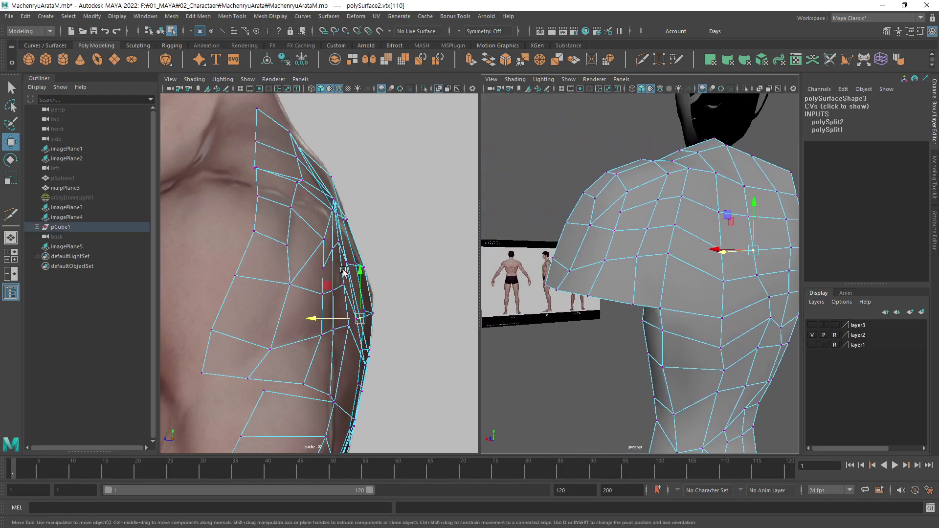
key("space")
left_click_drag(336, 260, 303, 264)
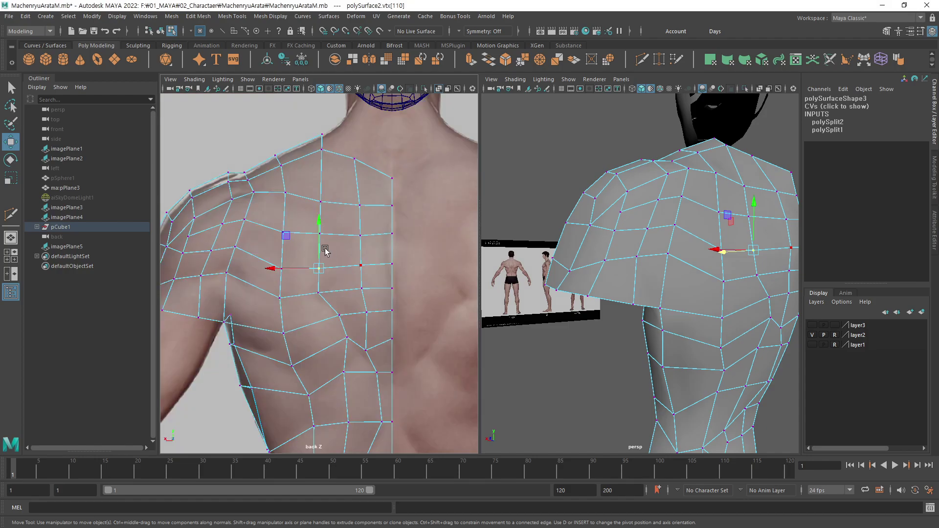
Nudge the upper-shoulder vertices down onto the back reference's shoulder outline.
scroll(384, 247, "up", 3)
scroll(399, 251, "up", 2)
left_click(332, 205)
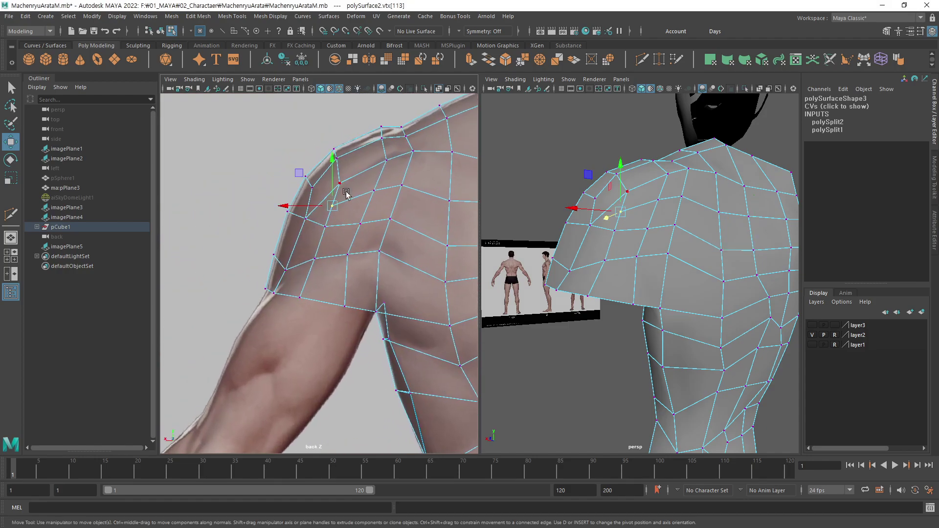
left_click(340, 184)
left_click_drag(337, 204, 341, 208)
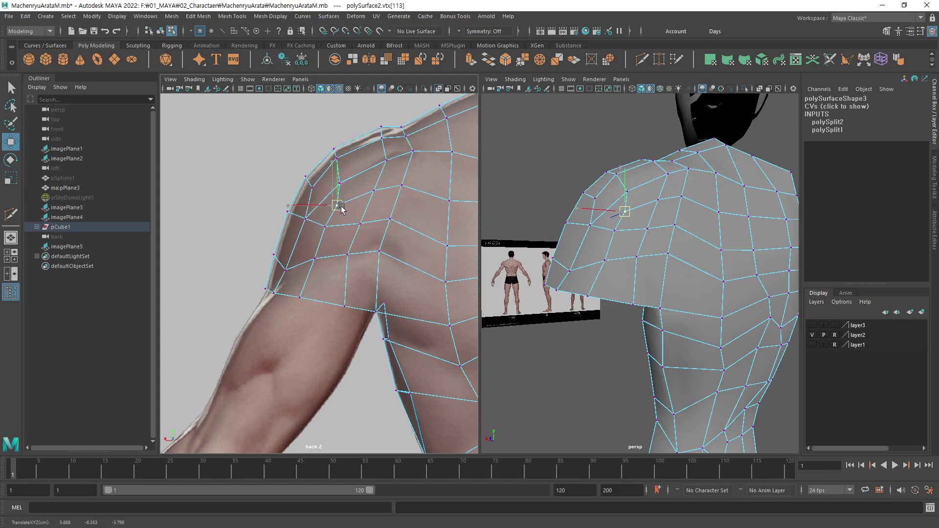
left_click(323, 226)
left_click(314, 258)
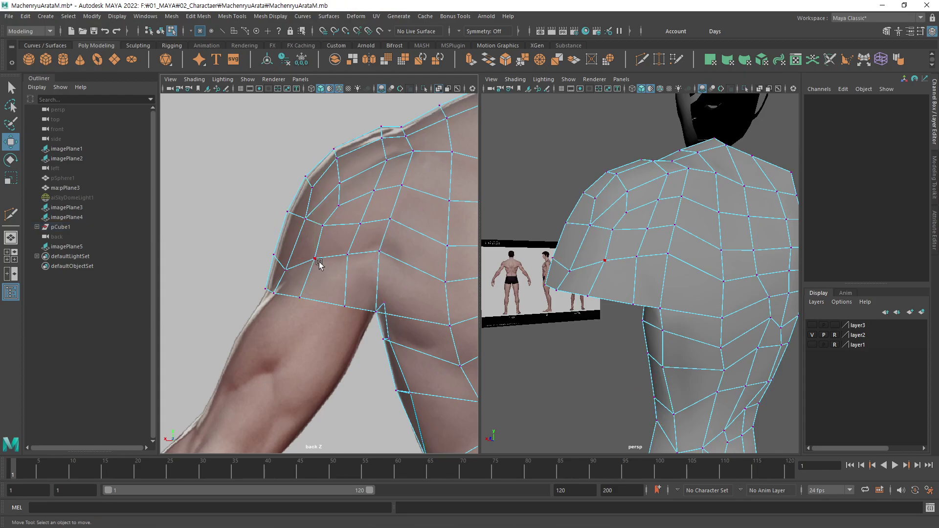
left_click_drag(315, 259, 313, 263)
Reposition the shoulder-blade and upper-back vertices to follow the back reference.
left_click(360, 223)
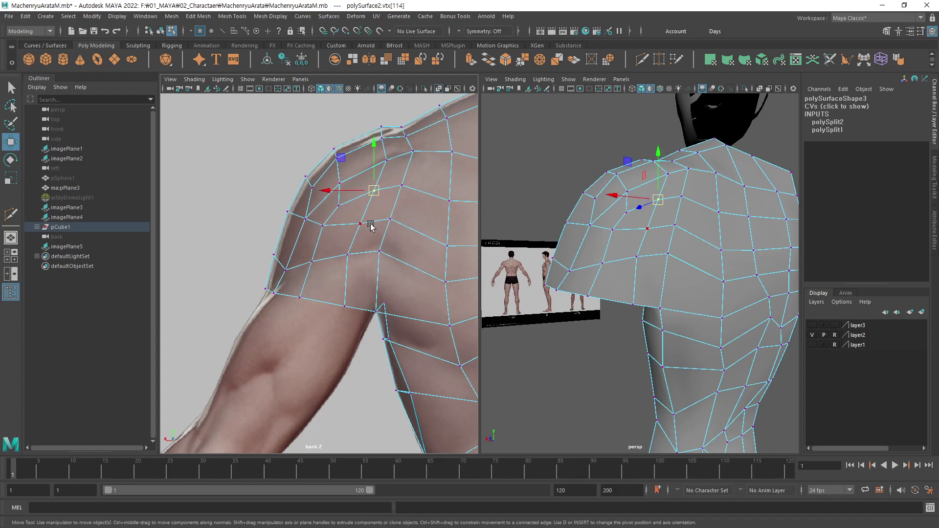
mouse_move(360, 224)
left_mouse_down()
mouse_move(355, 232)
mouse_move(390, 224)
left_mouse_up()
left_click(390, 218)
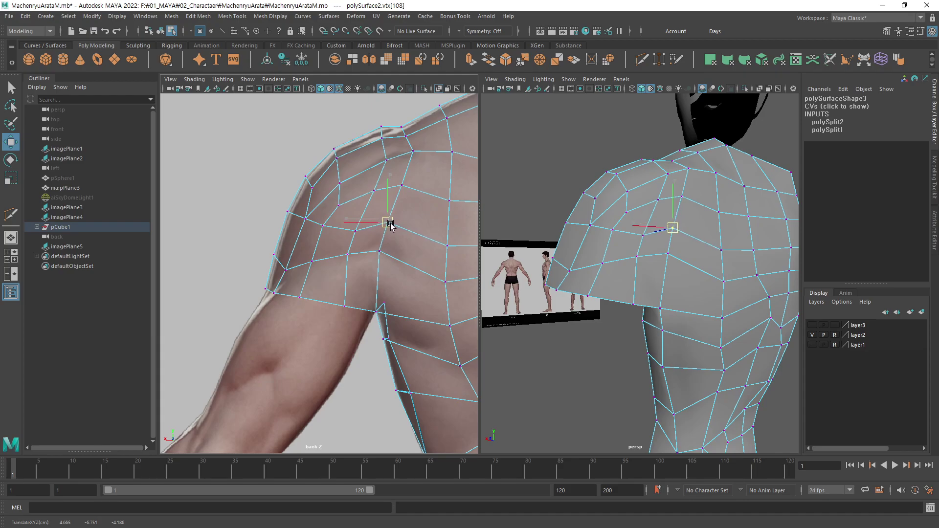
left_click(371, 195)
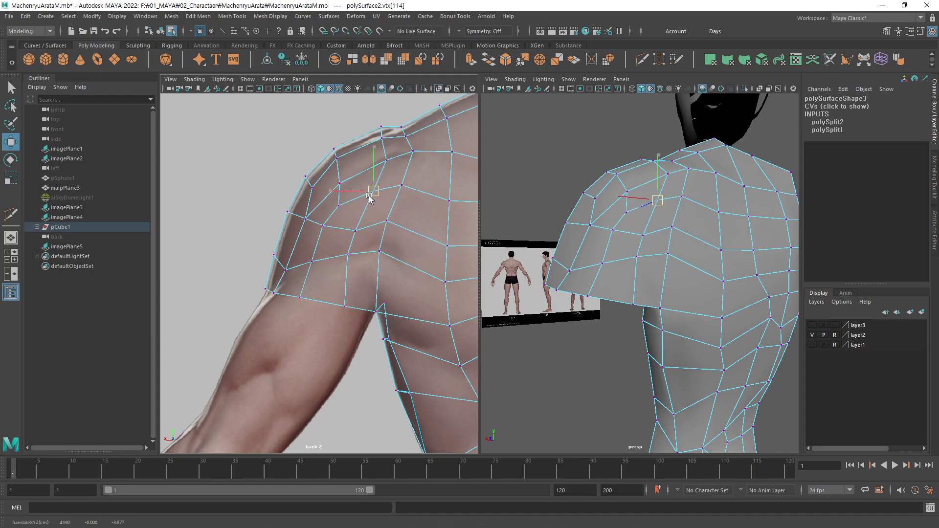
left_click_drag(369, 196, 364, 198)
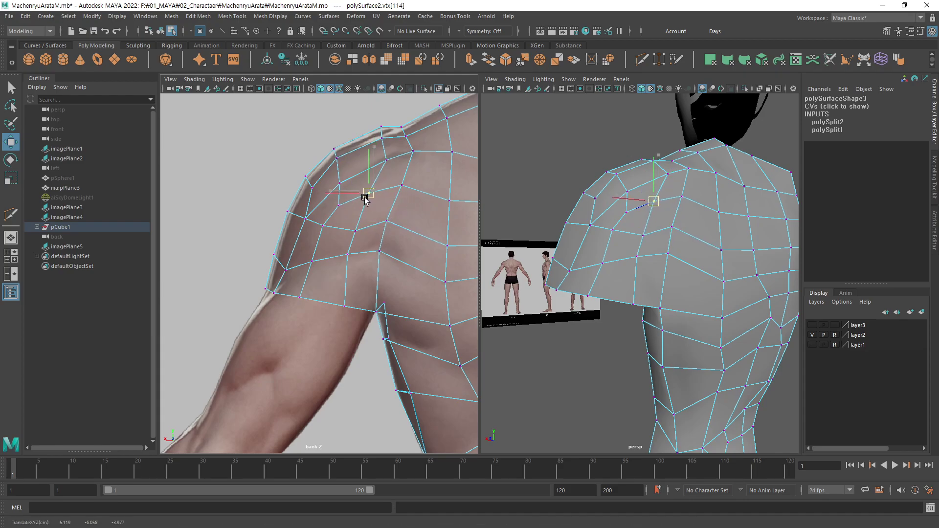
left_click(383, 160)
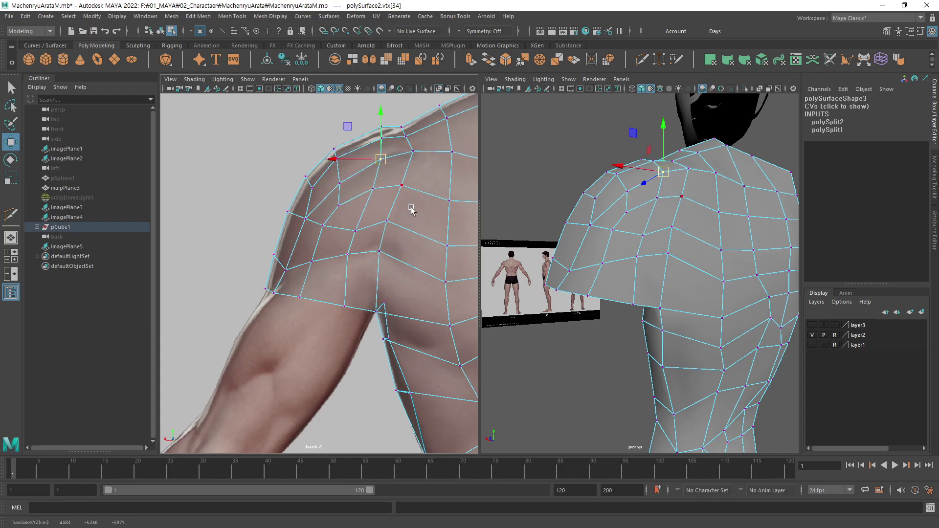
left_click_drag(401, 184, 407, 180)
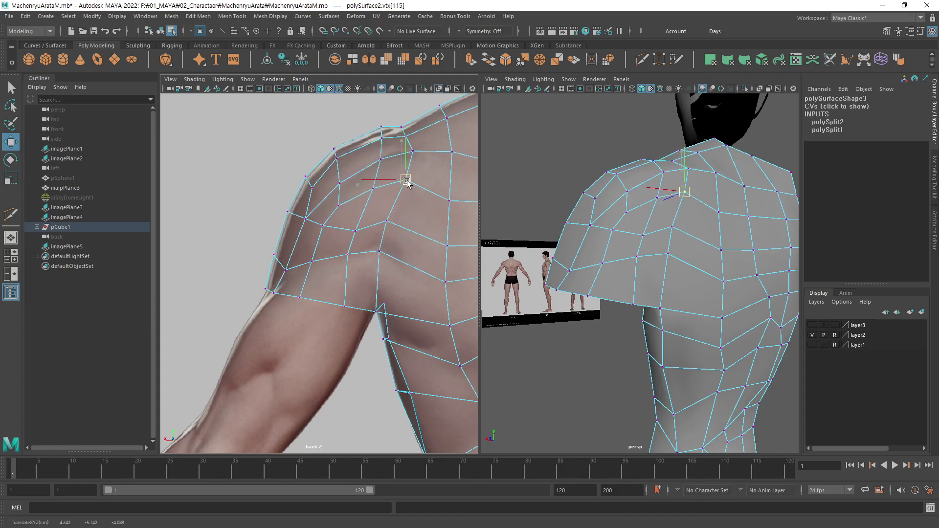
left_click(386, 221)
left_click_drag(387, 221, 393, 226)
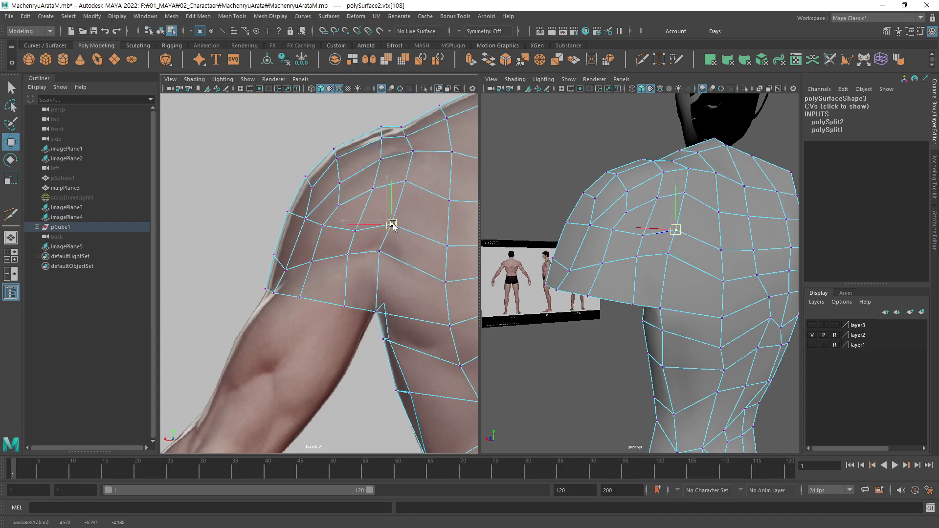
left_click(381, 251)
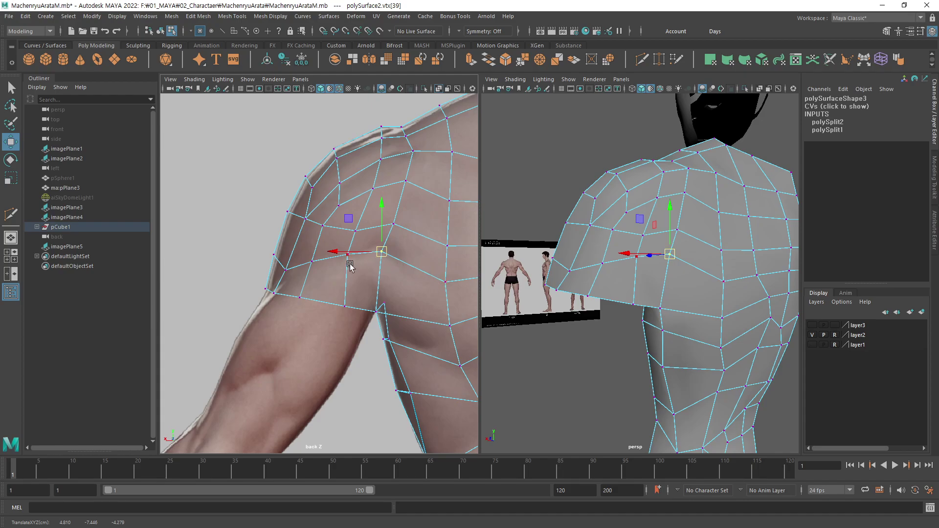
Raise the mid-back vertices to follow the back reference.
middle_click_drag(449, 251, 357, 241, "alt")
left_click(372, 190)
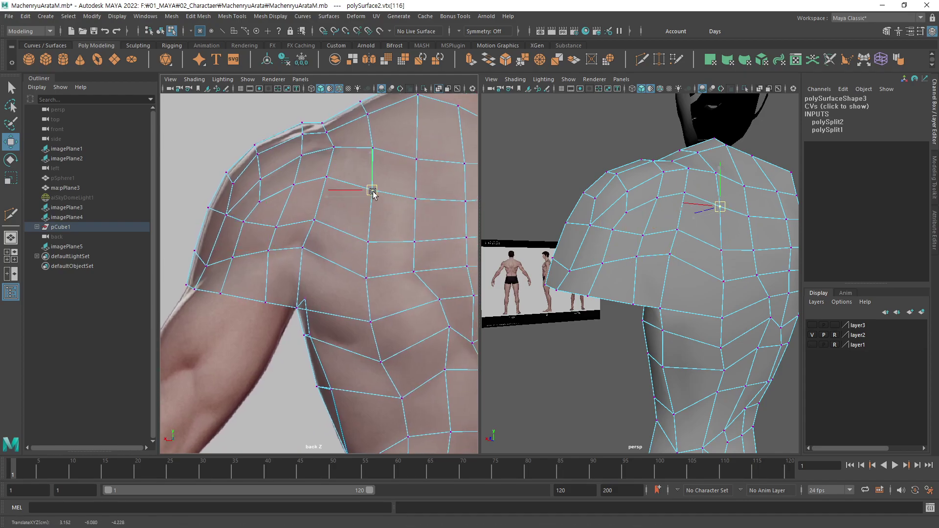
left_click(370, 242)
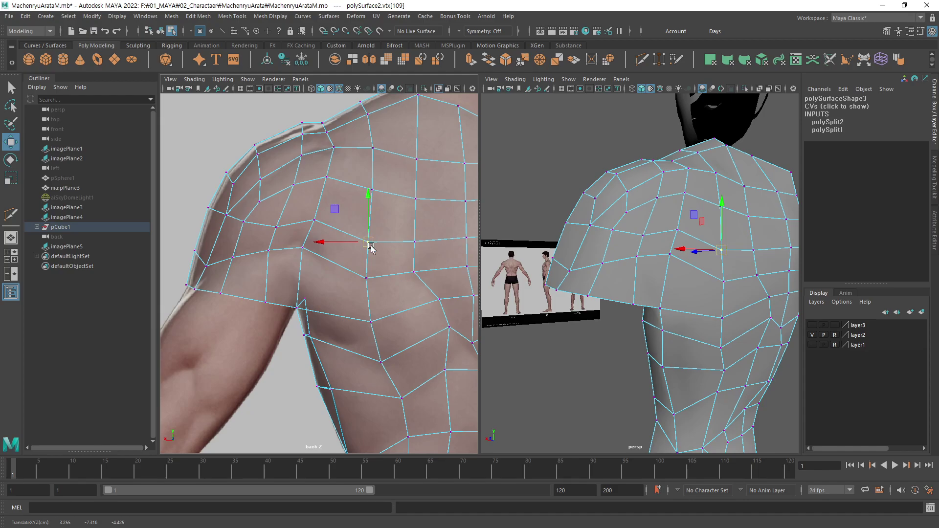
left_click_drag(371, 248, 373, 241)
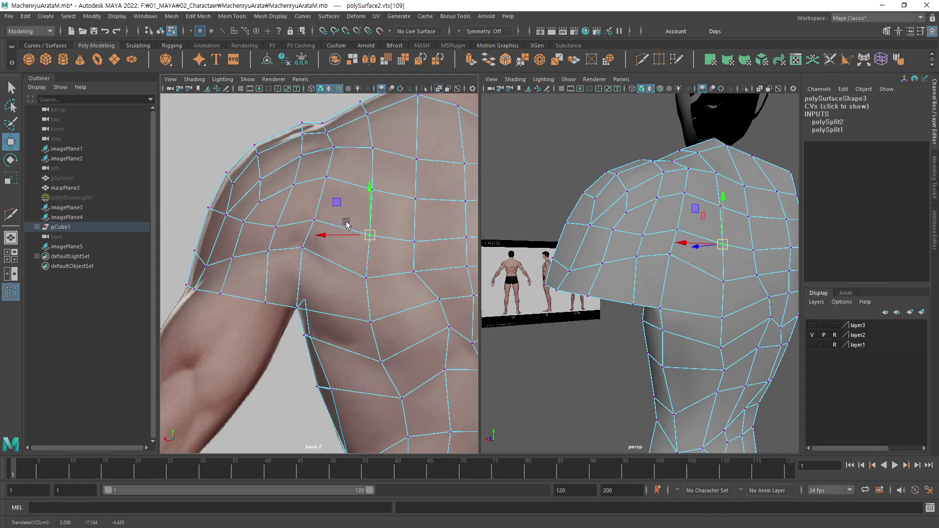
middle_click_drag(421, 199, 371, 190, "alt")
Nudge the upper-back vertices beside the spine, including vtx[118] and vtx[111], onto the back reference.
left_click(372, 189)
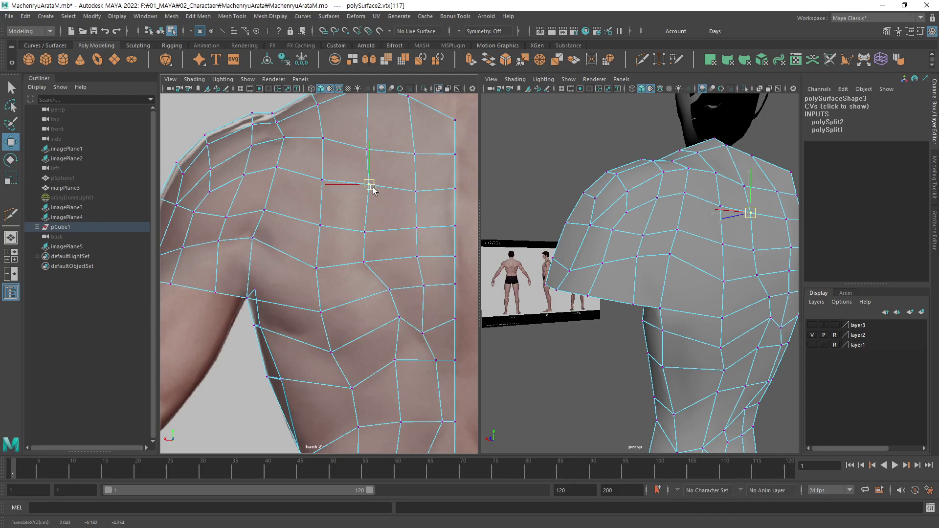
left_click_drag(371, 188, 373, 185)
left_click_drag(364, 232, 371, 229)
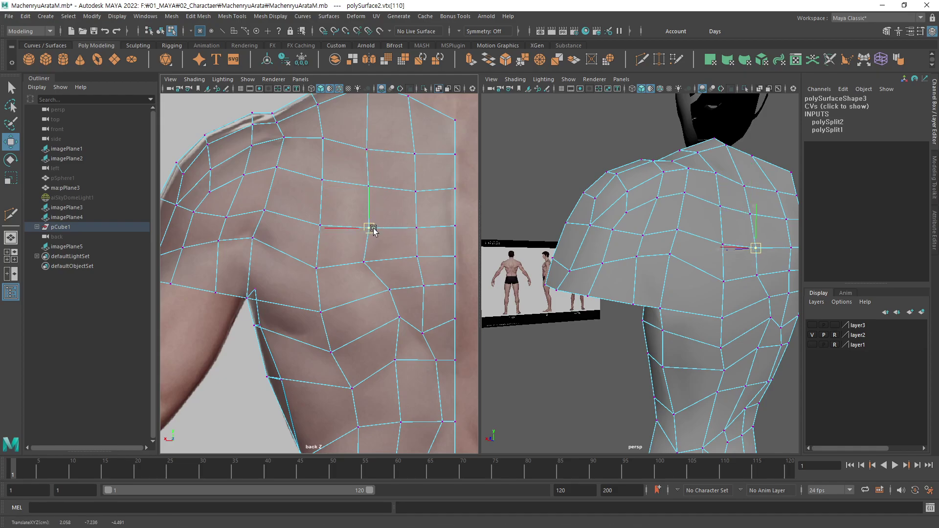
middle_click_drag(405, 218, 376, 185, "alt")
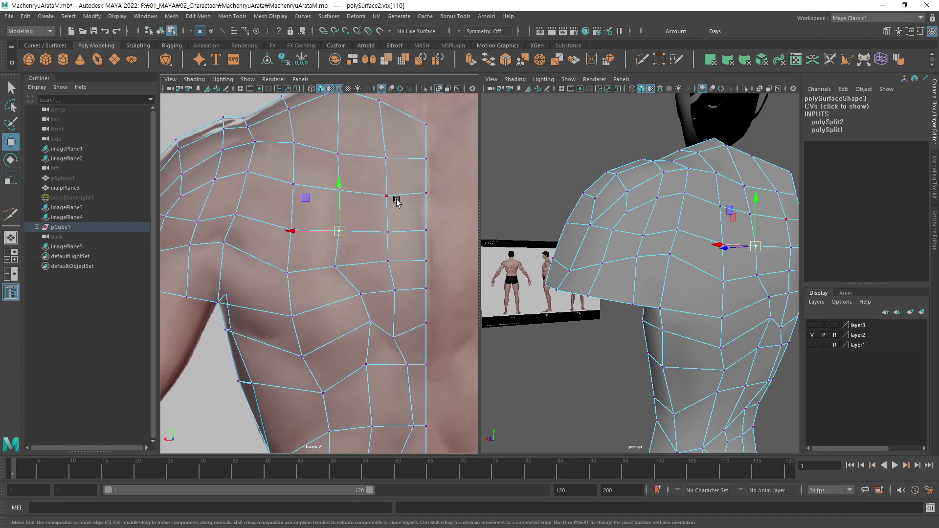
left_click_drag(387, 196, 390, 195)
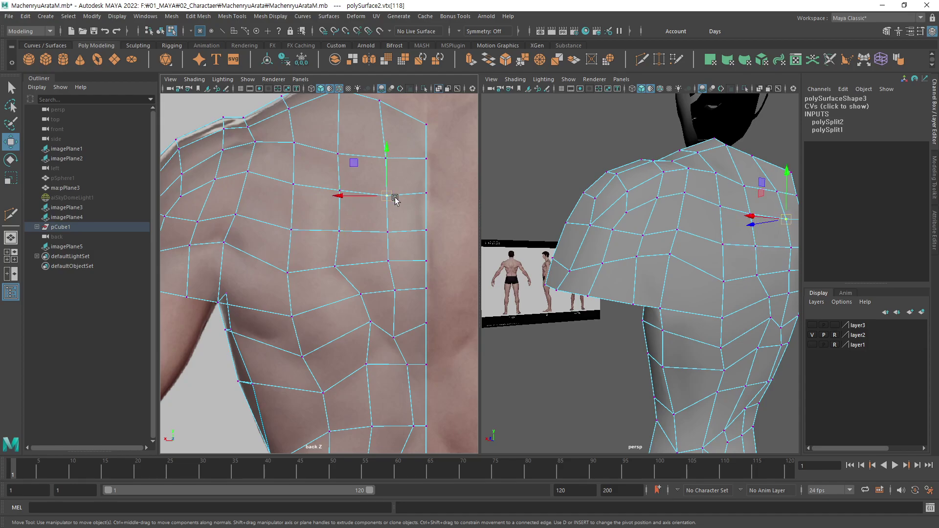
left_click(388, 232)
left_click_drag(388, 233, 391, 235)
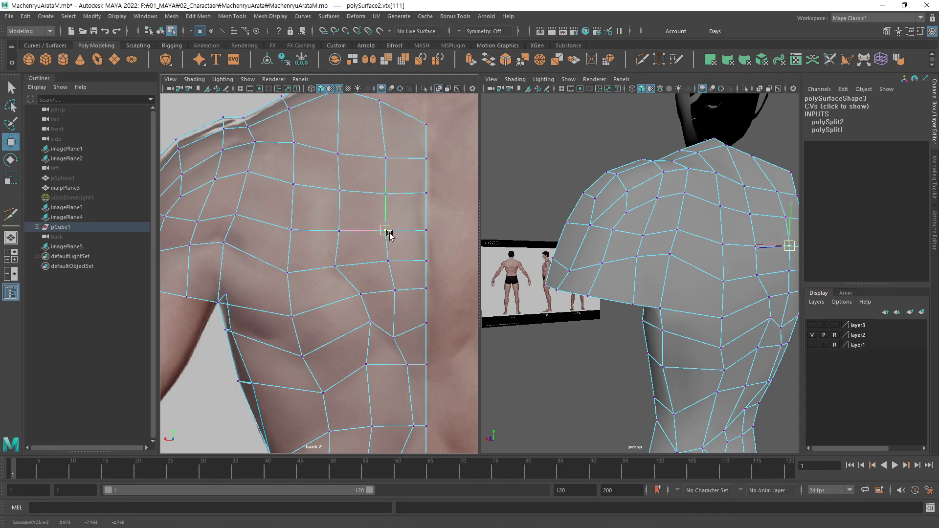
Orbit under the mesh and select a vertex on its lower edge.
left_click(448, 262)
mouse_move(612, 216)
left_mouse_down("alt")
mouse_move(679, 204)
mouse_move(629, 272)
mouse_move(679, 235)
mouse_move(662, 227)
mouse_move(631, 254)
mouse_move(652, 184)
mouse_move(646, 199)
mouse_move(697, 205)
left_mouse_up("alt")
left_click(630, 255)
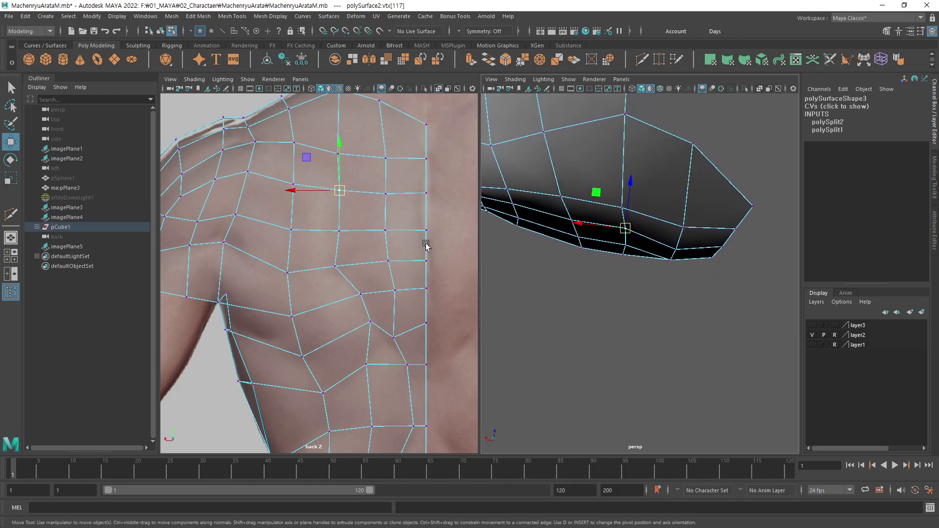
middle_click_drag(426, 246, 416, 259, "alt")
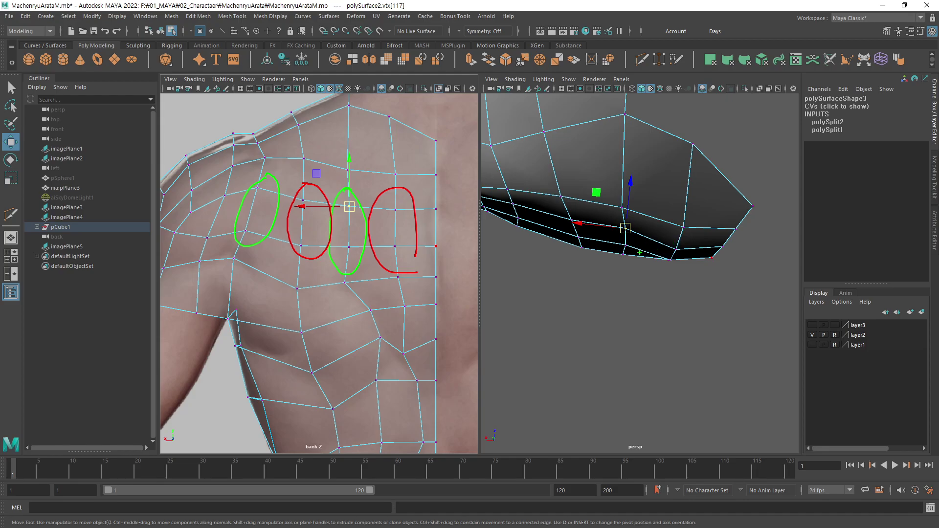
Slide several back vertices into place while orbiting the 3D view.
mouse_move(657, 237)
left_mouse_down("alt")
mouse_move(667, 226)
mouse_move(656, 216)
mouse_move(666, 248)
mouse_move(579, 308)
mouse_move(608, 268)
left_mouse_up("alt")
left_click(634, 272)
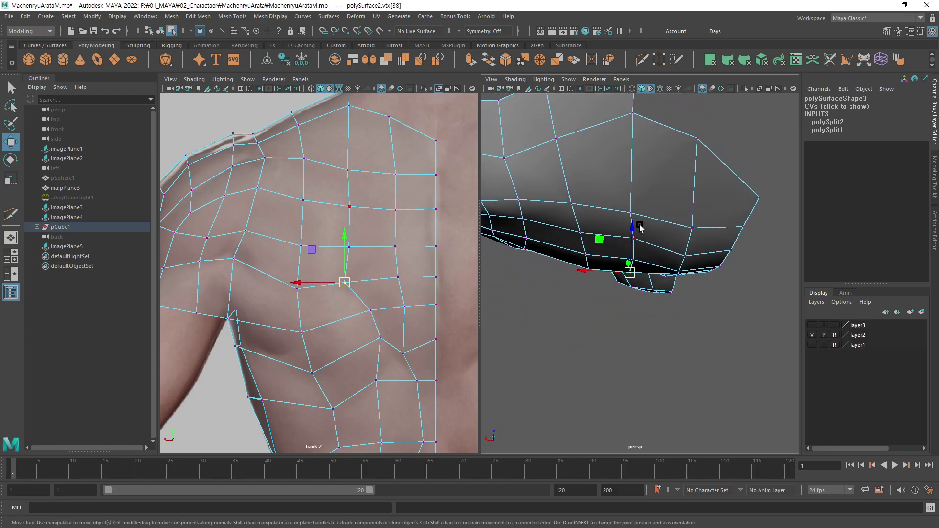
middle_click_drag(632, 228, 632, 229)
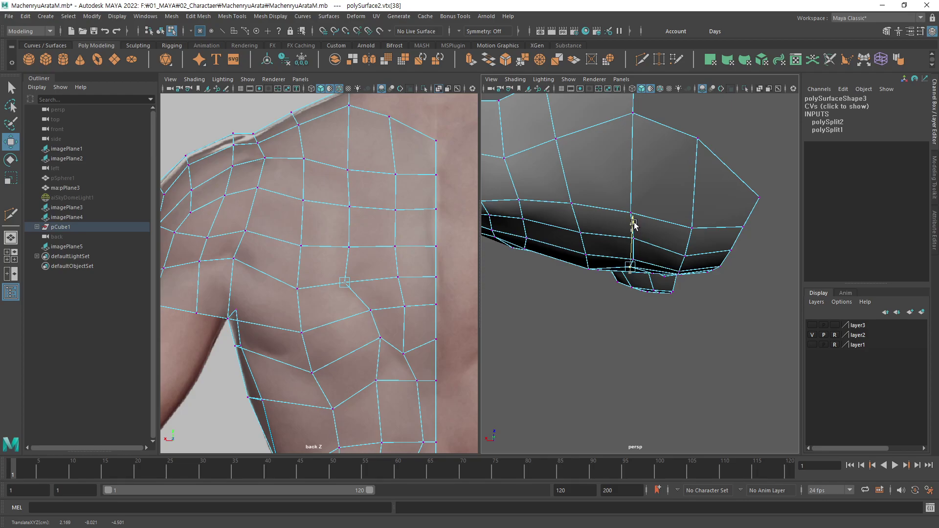
left_click_drag(634, 224, 606, 254, "alt")
left_click(605, 264)
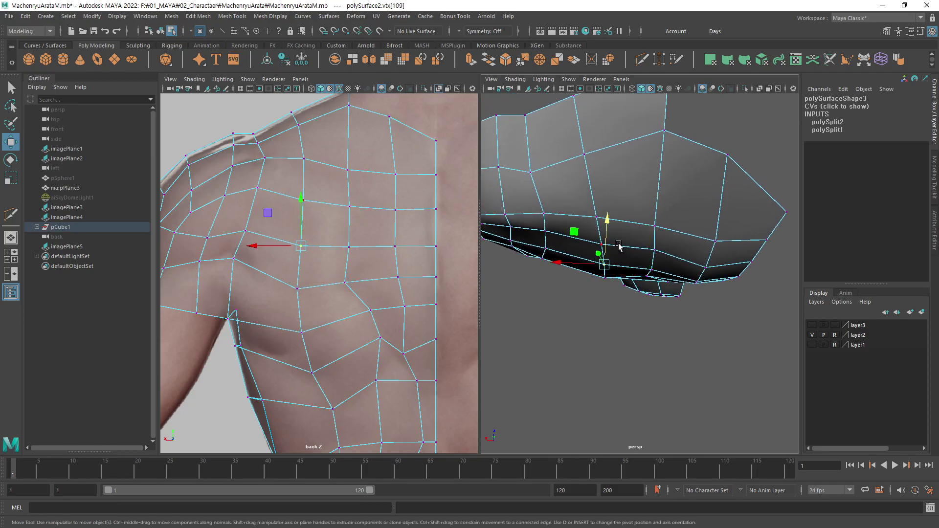
middle_click_drag(606, 231, 601, 224)
left_click(596, 245)
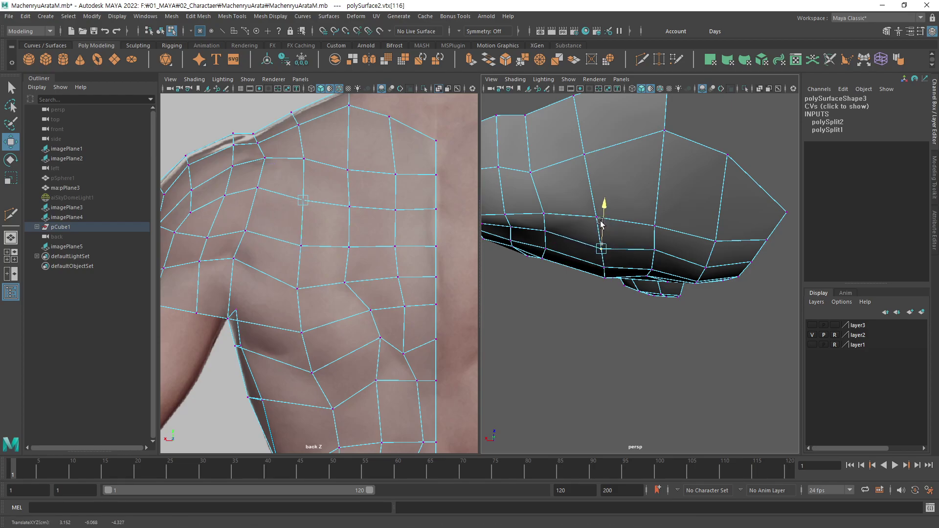
mouse_move(601, 224)
left_mouse_down("alt")
mouse_move(759, 280)
mouse_move(761, 226)
mouse_move(668, 230)
mouse_move(691, 208)
mouse_move(690, 218)
mouse_move(652, 189)
left_mouse_up("alt")
Move a shoulder vertex sideways along X and orbit to inspect the shoulder silhouette.
left_click(687, 210)
left_click(616, 185)
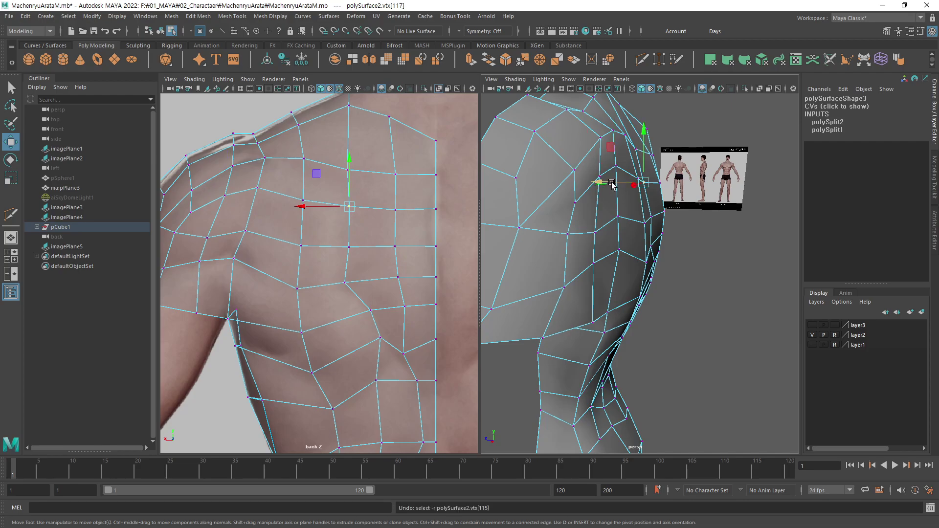
left_click_drag(618, 186, 611, 184)
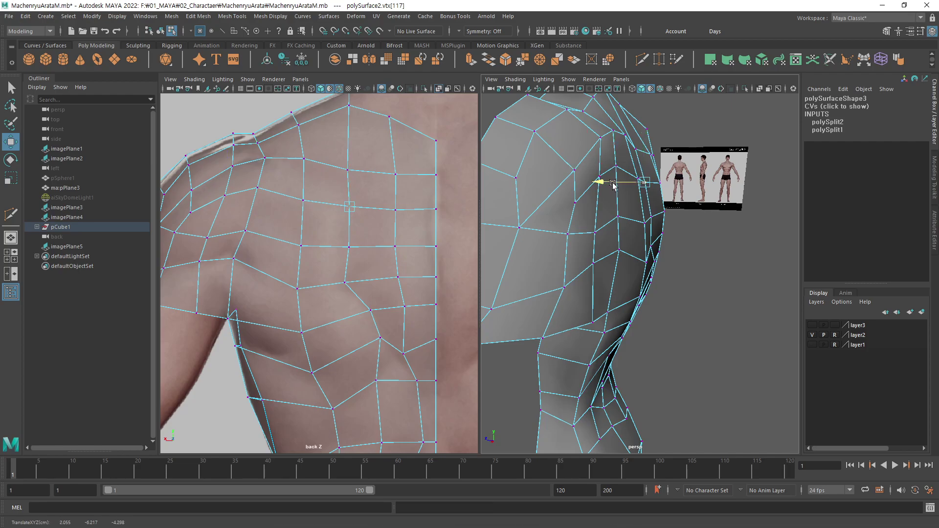
left_click(686, 238)
mouse_move(686, 238)
left_mouse_down("alt")
mouse_move(657, 191)
mouse_move(620, 215)
mouse_move(670, 269)
mouse_move(629, 268)
mouse_move(635, 259)
left_mouse_up("alt")
left_click(620, 215)
left_click(733, 228)
mouse_move(733, 228)
left_mouse_down("alt")
mouse_move(614, 267)
mouse_move(639, 161)
mouse_move(682, 268)
mouse_move(727, 272)
mouse_move(715, 235)
mouse_move(665, 265)
left_mouse_up("alt")
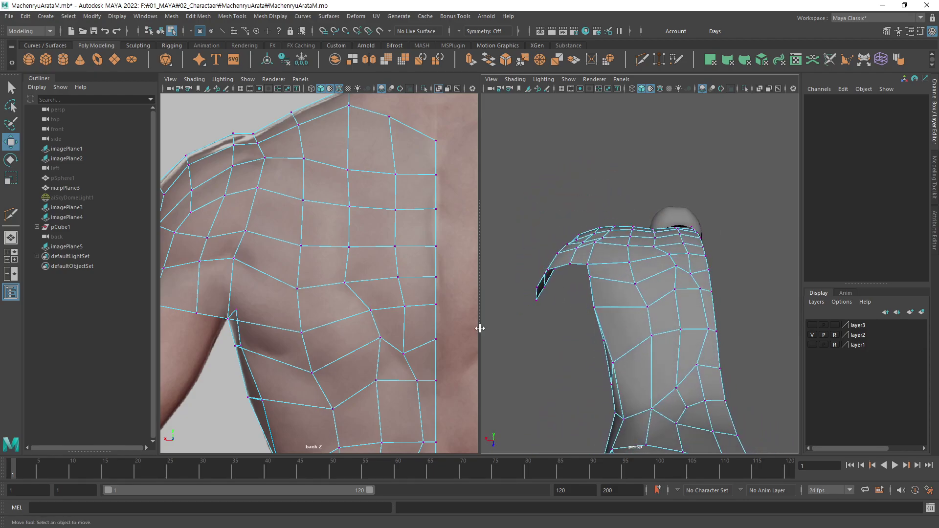
Lower a vertex on top of the shoulder slightly along Y.
middle_click_drag(362, 381, 299, 271, "alt")
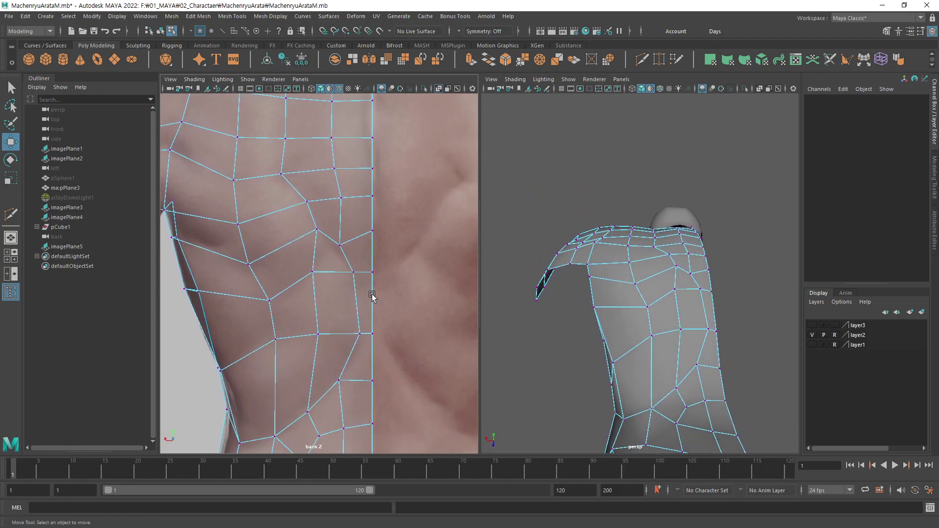
left_click(341, 244)
mouse_move(636, 254)
left_mouse_down("alt")
mouse_move(674, 266)
mouse_move(576, 310)
mouse_move(568, 272)
left_mouse_up("alt")
key("q")
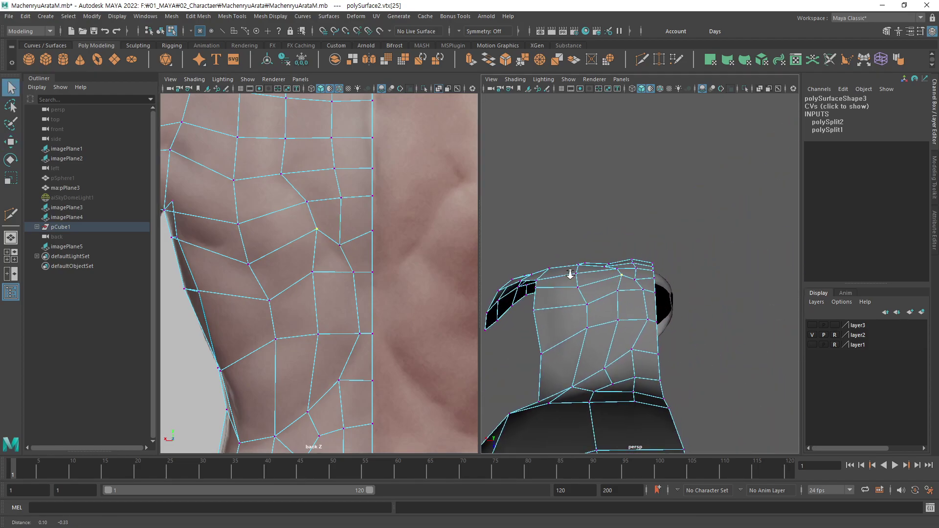
right_click_drag(568, 272, 677, 279, "alt")
mouse_move(677, 278)
left_mouse_down("alt")
mouse_move(647, 272)
mouse_move(655, 237)
mouse_move(615, 223)
left_mouse_up("alt")
key("w")
left_click_drag(605, 279, 605, 283)
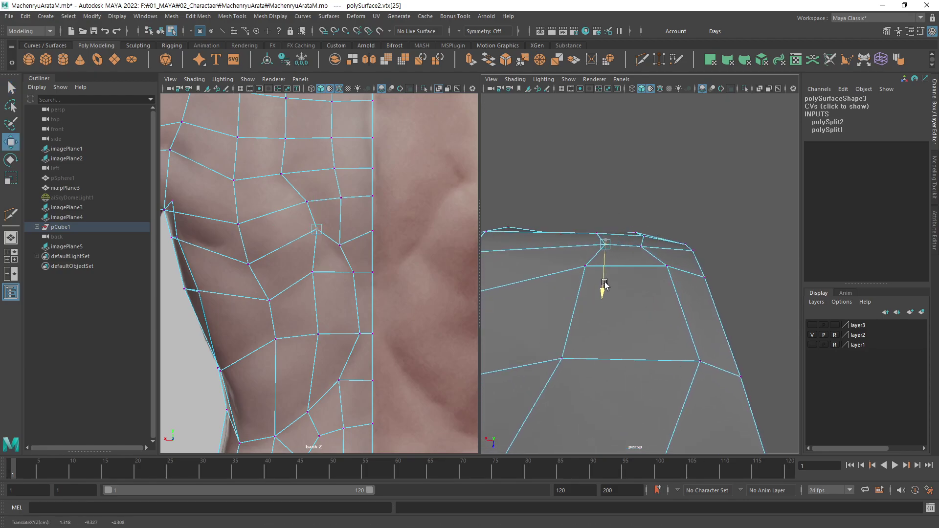
Deselect and orbit around the torso to check the arm's shape from the side.
right_click_drag(656, 262, 626, 272, "alt")
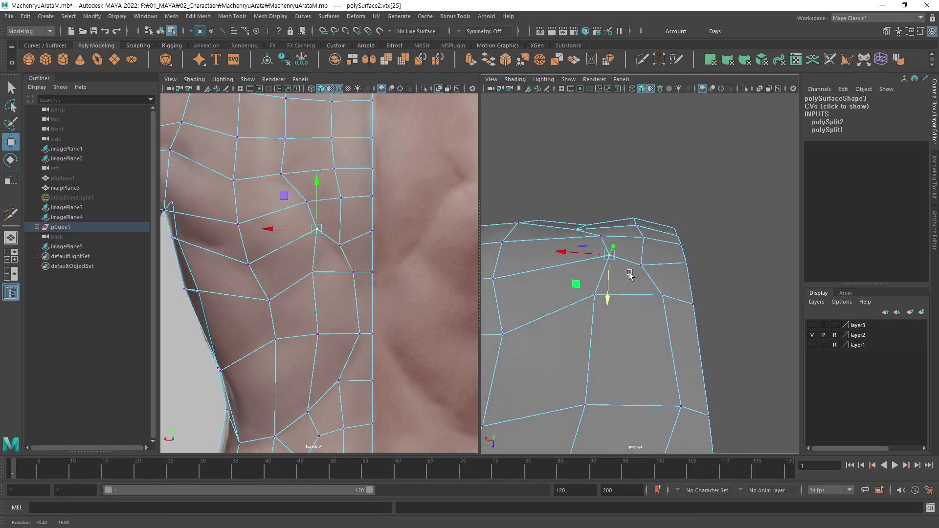
mouse_move(626, 272)
left_mouse_down("alt")
mouse_move(632, 295)
mouse_move(582, 279)
left_mouse_up("alt")
right_click_drag(583, 279, 640, 255, "alt")
mouse_move(639, 255)
left_mouse_down("alt")
mouse_move(655, 260)
mouse_move(623, 306)
left_mouse_up("alt")
right_click_drag(622, 306, 660, 266, "alt")
left_click(739, 297)
right_click_drag(739, 297, 647, 196, "alt")
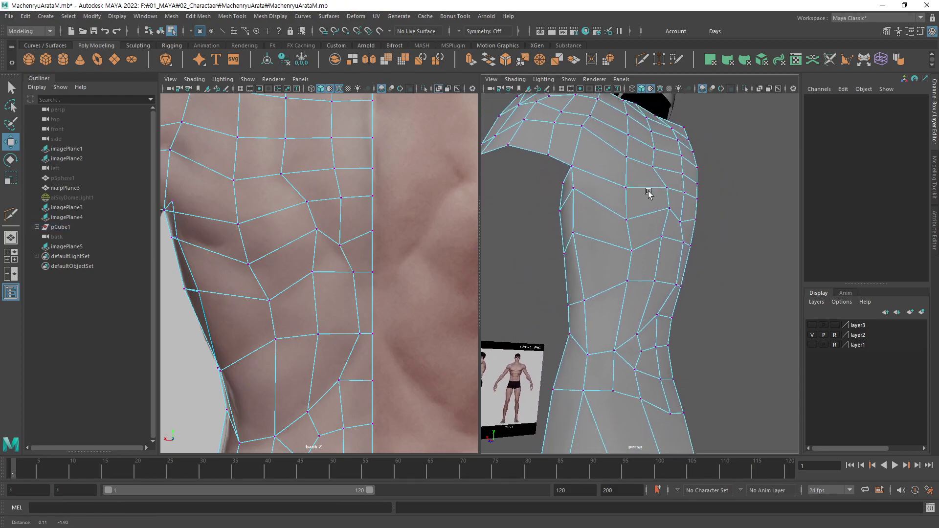
left_click_drag(647, 195, 611, 244, "alt")
right_click_drag(611, 244, 597, 279, "alt")
mouse_move(597, 279)
left_mouse_down("alt")
mouse_move(636, 263)
mouse_move(558, 263)
mouse_move(628, 276)
mouse_move(610, 268)
mouse_move(580, 286)
mouse_move(560, 275)
mouse_move(659, 287)
mouse_move(575, 264)
mouse_move(565, 276)
left_mouse_up("alt")
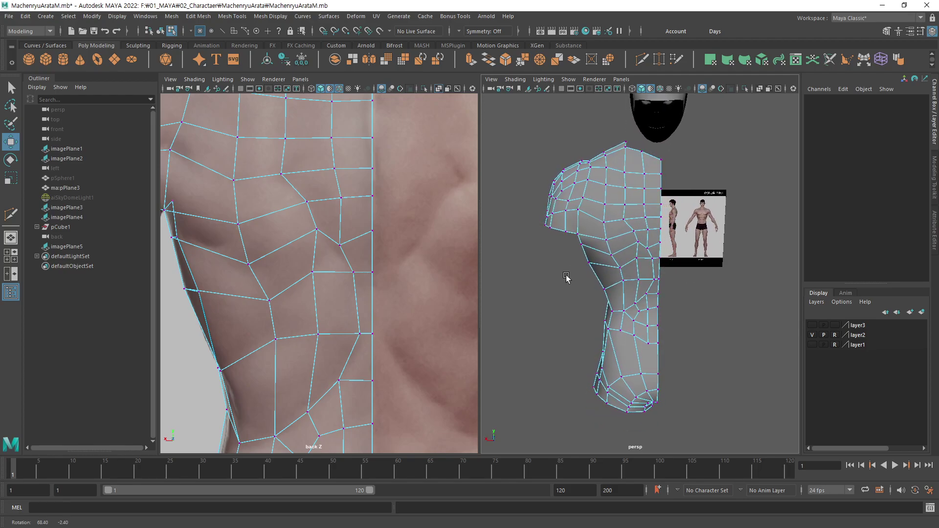
middle_click_drag(394, 272, 371, 330, "alt")
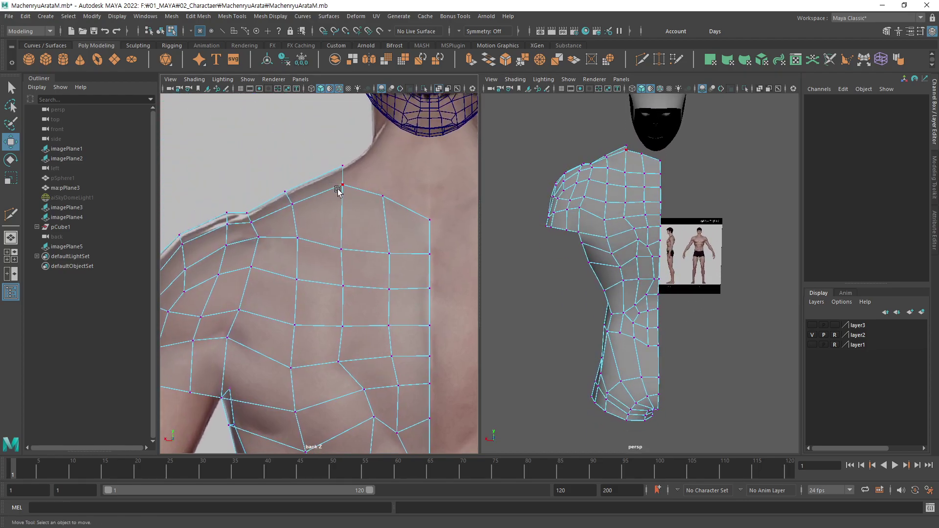
Pull a shoulder-top vertex slightly down in the back view.
left_click(337, 190)
left_click_drag(346, 191, 330, 175)
key("q")
left_click(342, 168)
key("w")
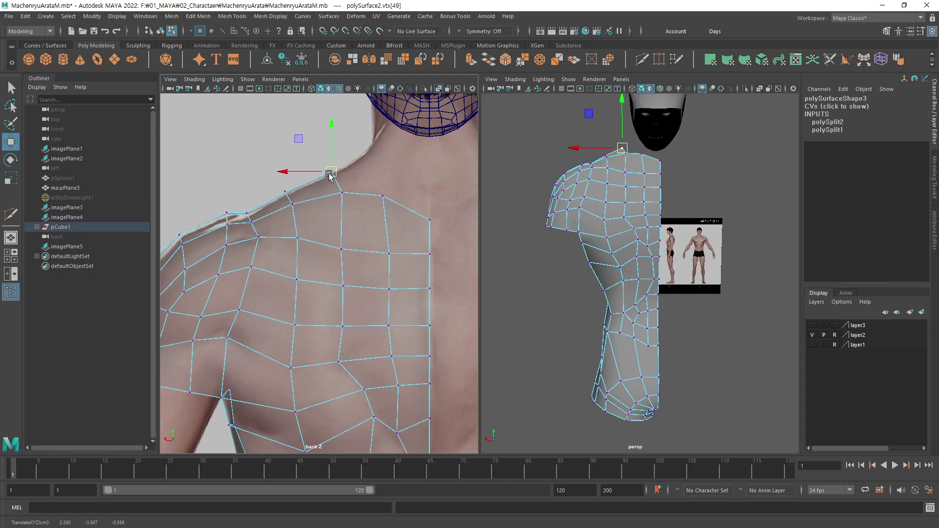
Pull the neck-base vertex down onto the back reference's shoulder outline.
mouse_move(637, 183)
left_mouse_down("alt")
mouse_move(597, 182)
mouse_move(698, 227)
mouse_move(615, 208)
mouse_move(636, 245)
left_mouse_up("alt")
key("ctrl+z")
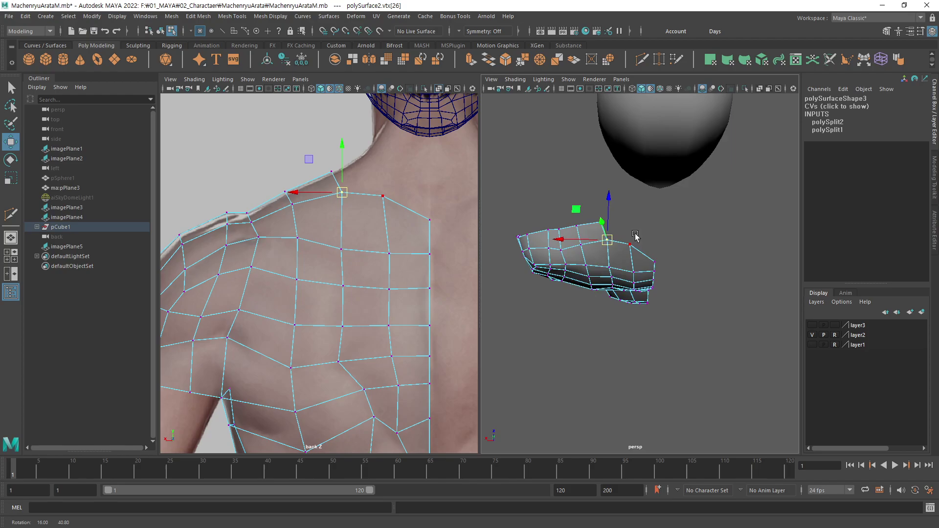
left_click(630, 259)
mouse_move(640, 311)
left_mouse_down("alt")
mouse_move(650, 274)
mouse_move(663, 269)
mouse_move(635, 257)
mouse_move(705, 266)
left_mouse_up("alt")
left_click(674, 182)
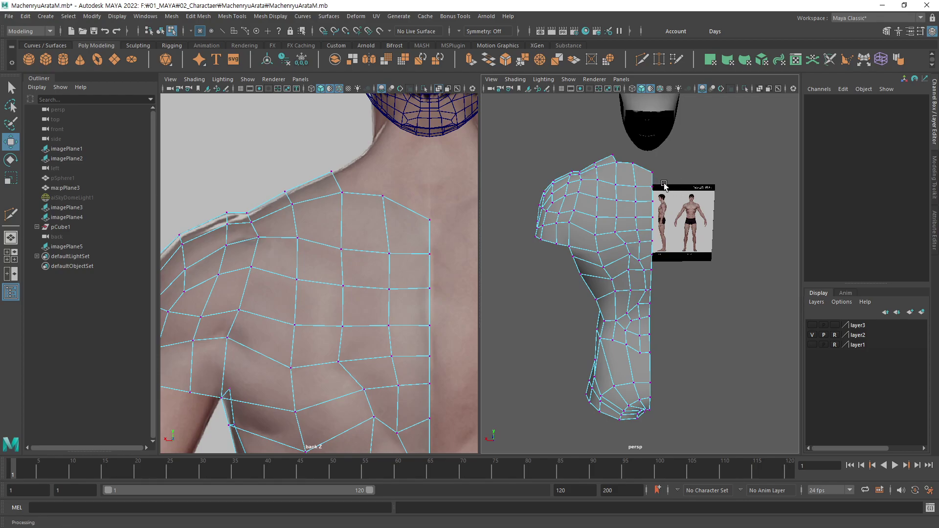
key("ctrl+z")
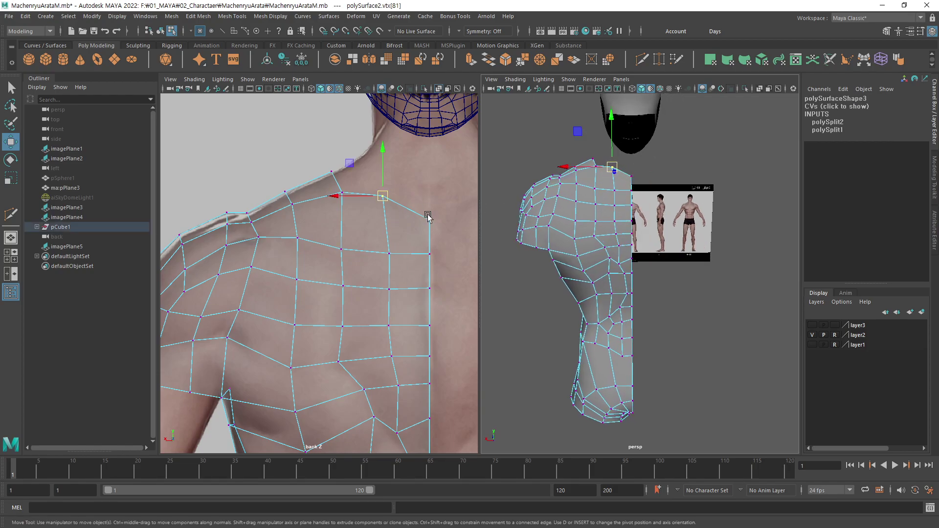
left_click_drag(377, 180, 382, 182)
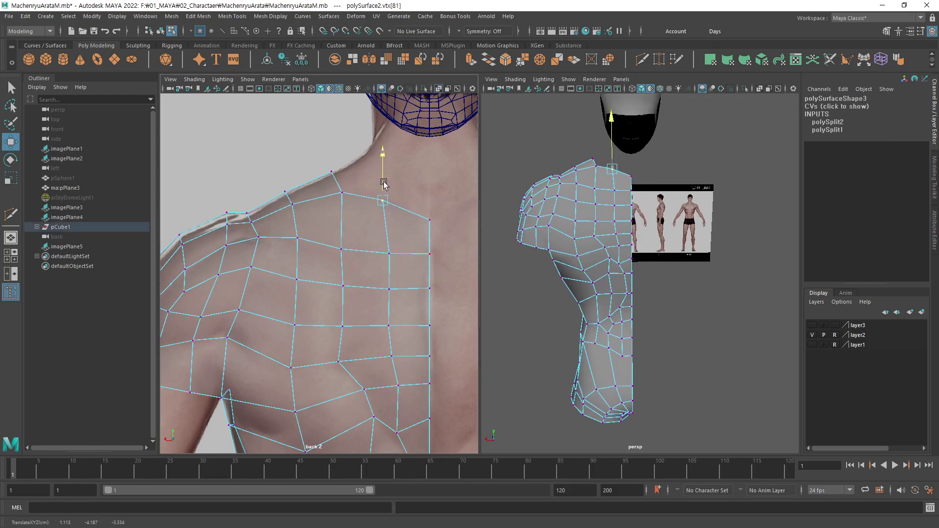
left_click(317, 153)
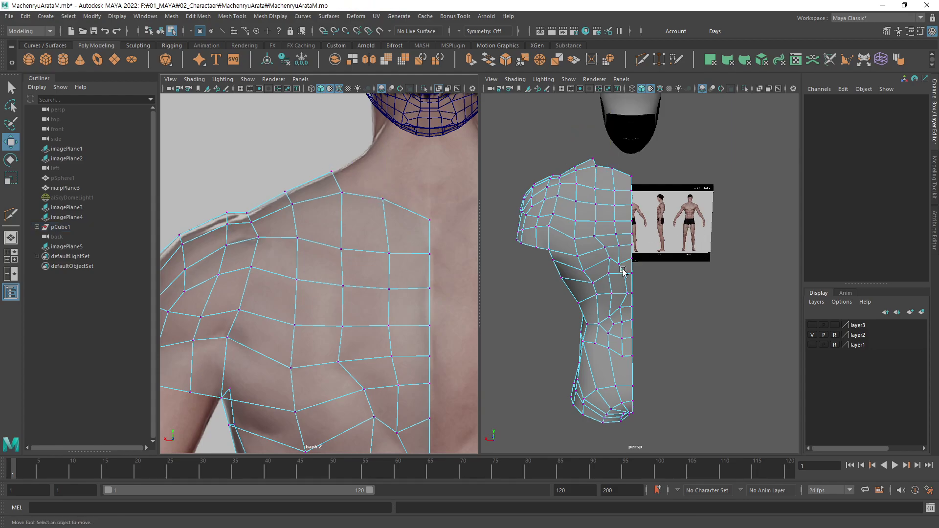
Pan the back view down to the waist and shorts.
mouse_move(622, 270)
left_mouse_down("alt")
mouse_move(645, 289)
mouse_move(633, 268)
mouse_move(595, 295)
mouse_move(603, 295)
left_mouse_up("alt")
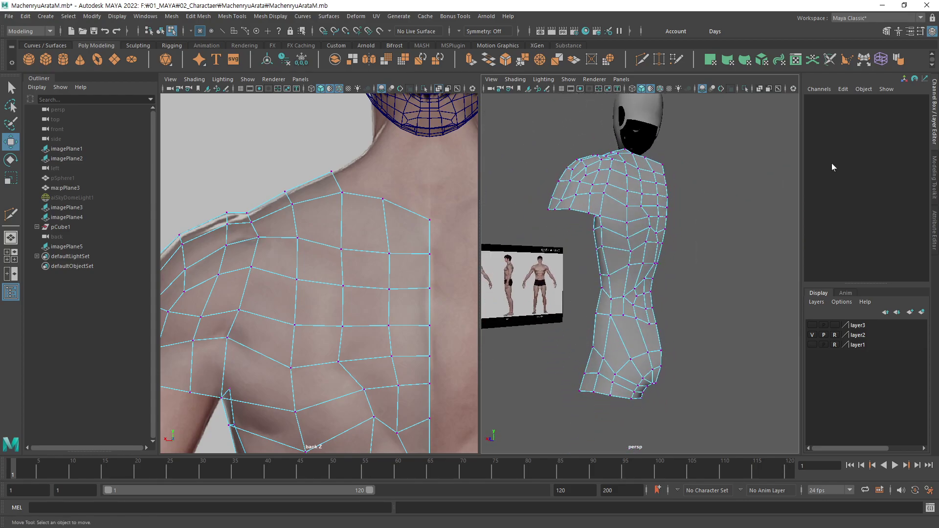
scroll(402, 109, "down", 2)
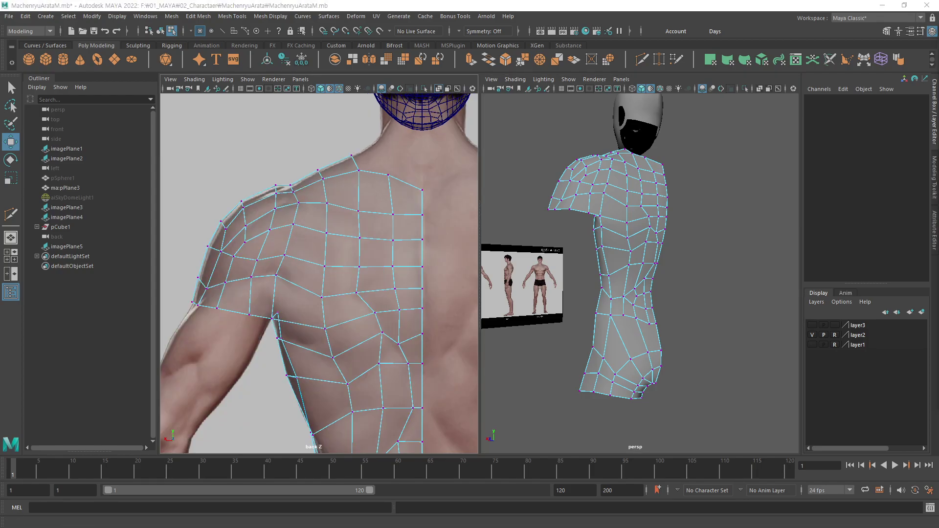
middle_click_drag(415, 351, 374, 245, "alt")
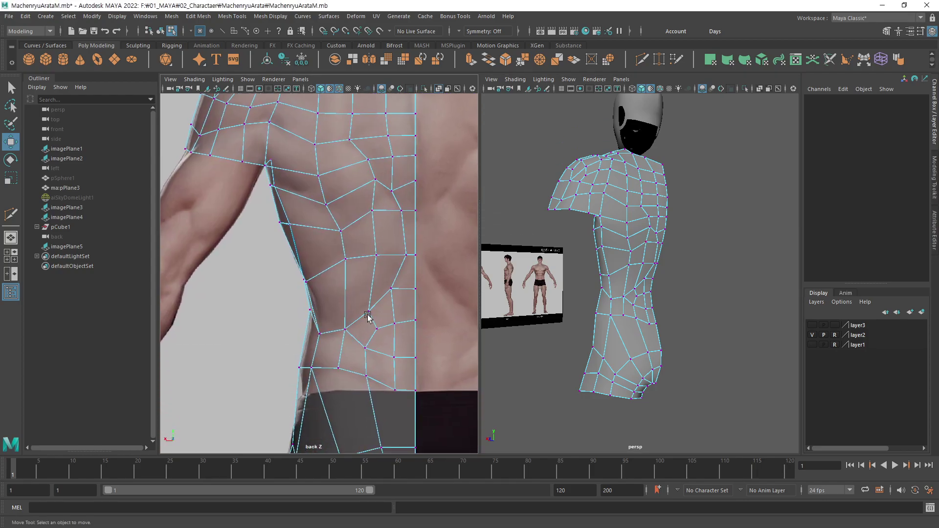
middle_click_drag(366, 319, 351, 162, "alt")
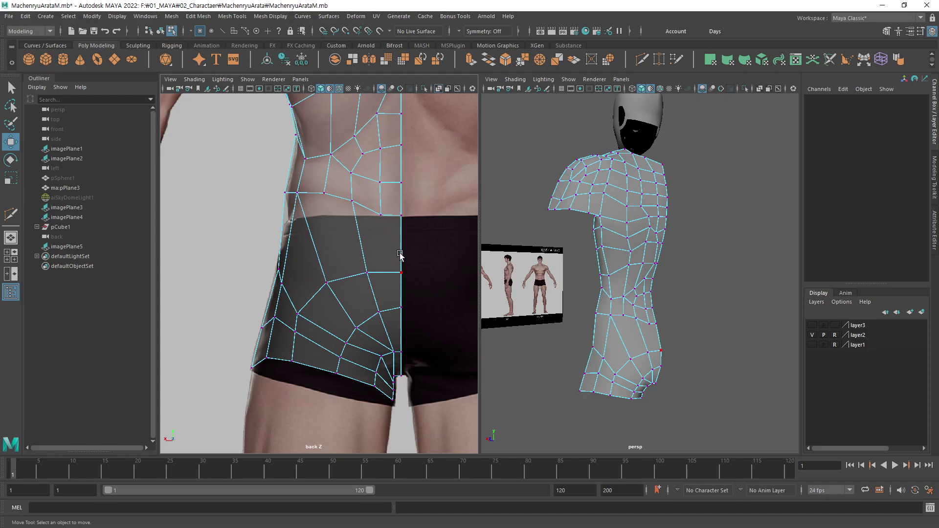
middle_click_drag(313, 258, 367, 221, "alt")
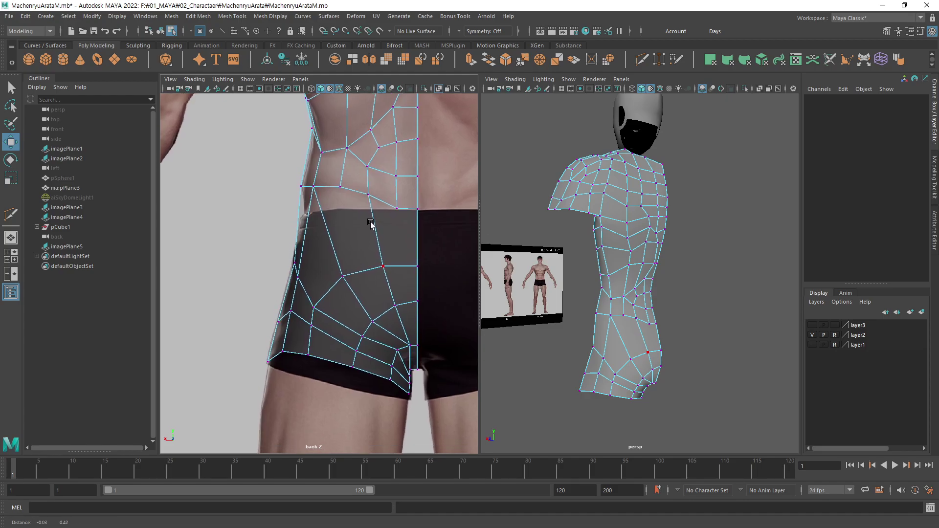
Cut a new edge across the lower-back faces with Multi-Cut.
left_click(641, 64)
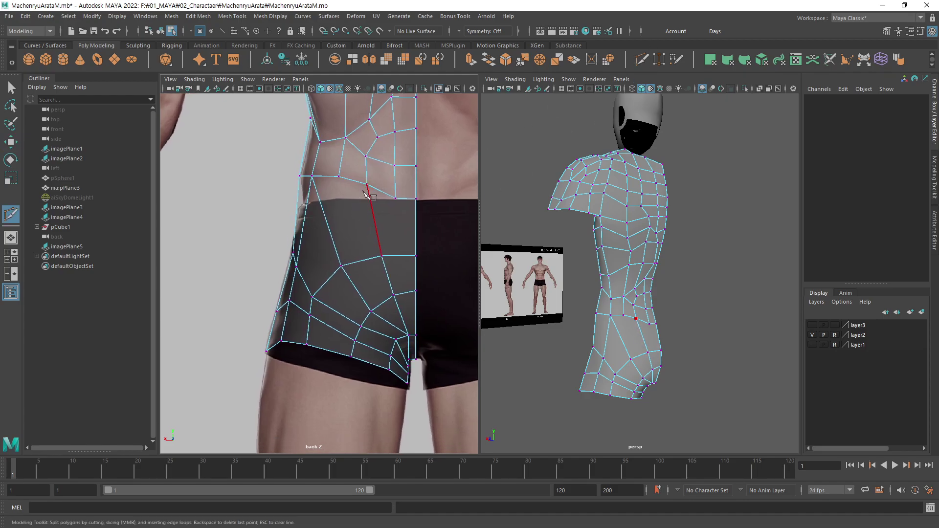
left_click(349, 225)
key("Return")
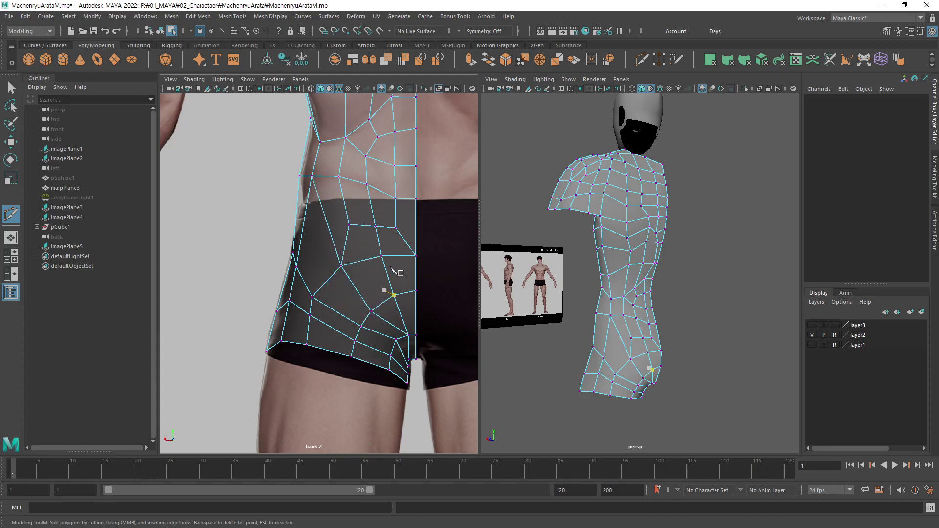
Move the lower-back vertices near the waistband to follow the back reference.
left_click(401, 232)
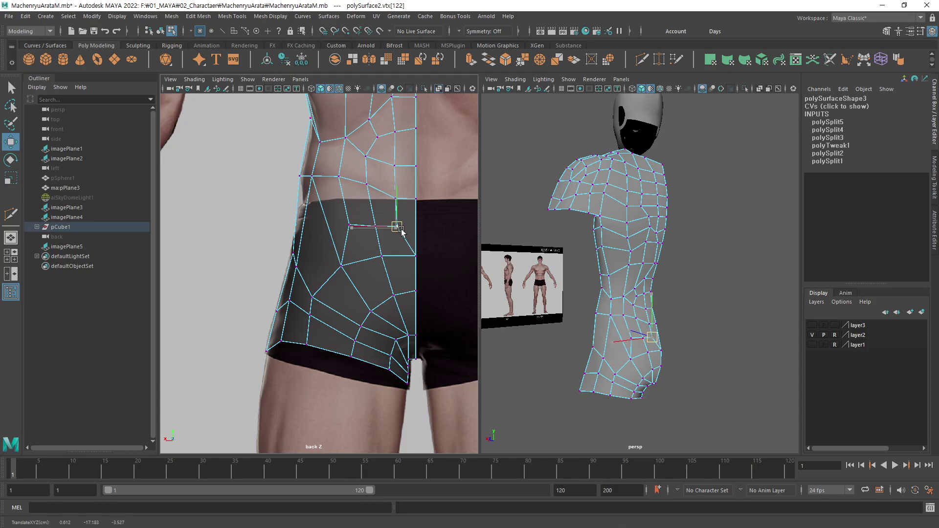
left_click(372, 226)
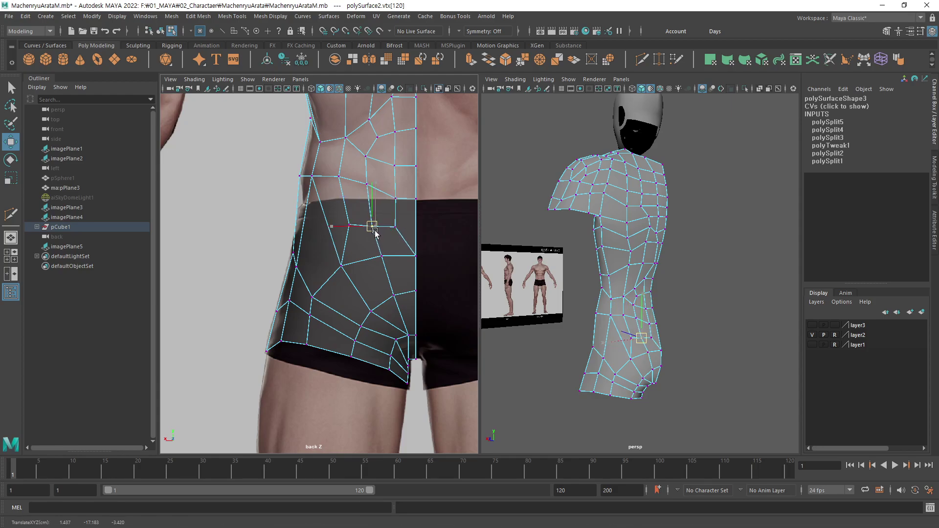
left_click_drag(351, 227, 348, 219)
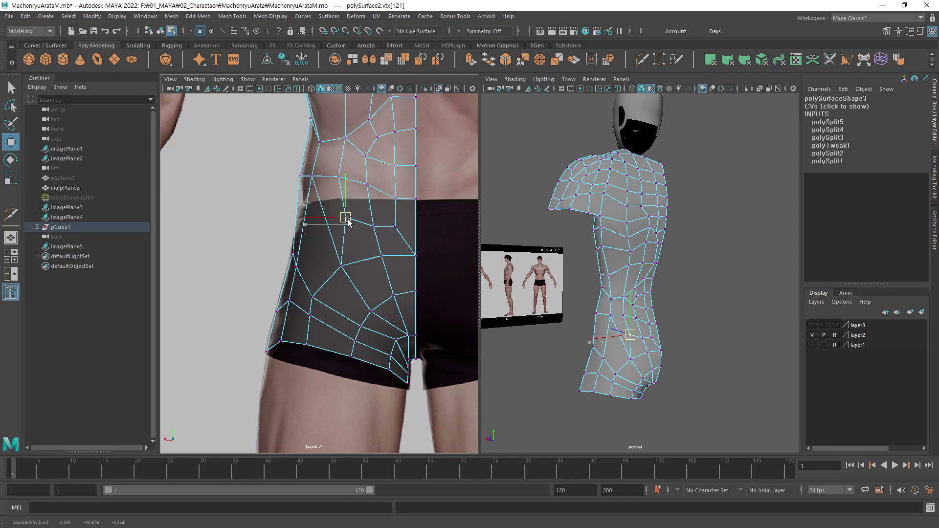
left_click(394, 233)
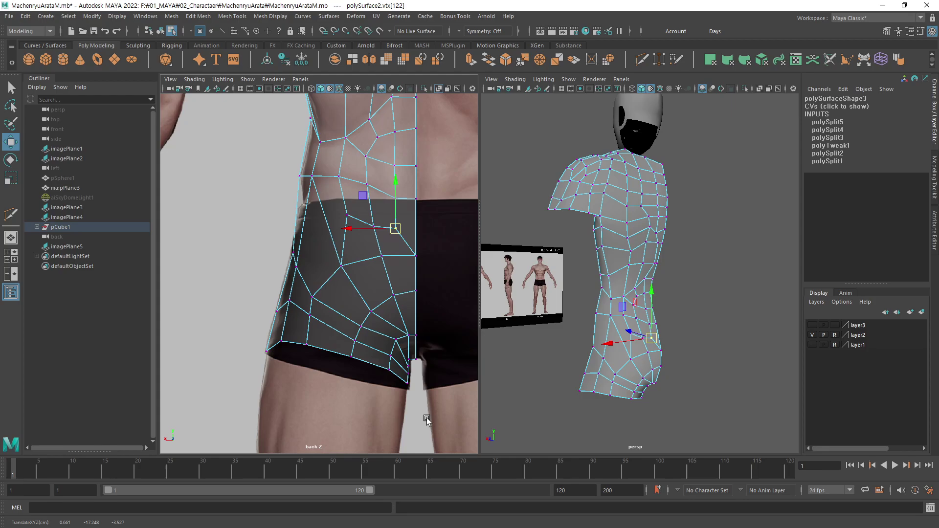
left_click(233, 421)
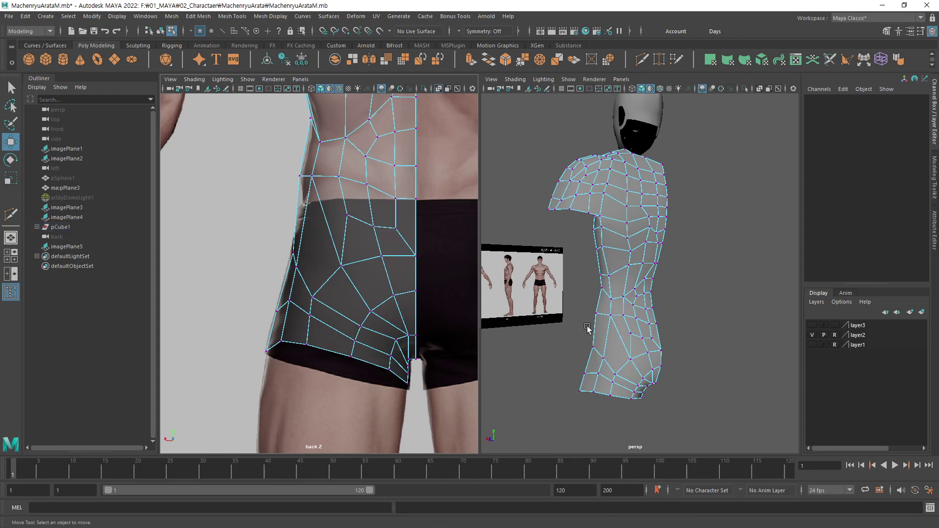
Zoom in on the torso and select hip vertex vtx[122].
scroll(616, 298, "up", 3)
scroll(645, 273, "up", 5)
left_click_drag(645, 273, 662, 308, "alt")
left_click(688, 302)
Switch the left panel to the Right side view showing the side reference.
middle_click_drag(375, 302, 340, 265, "alt")
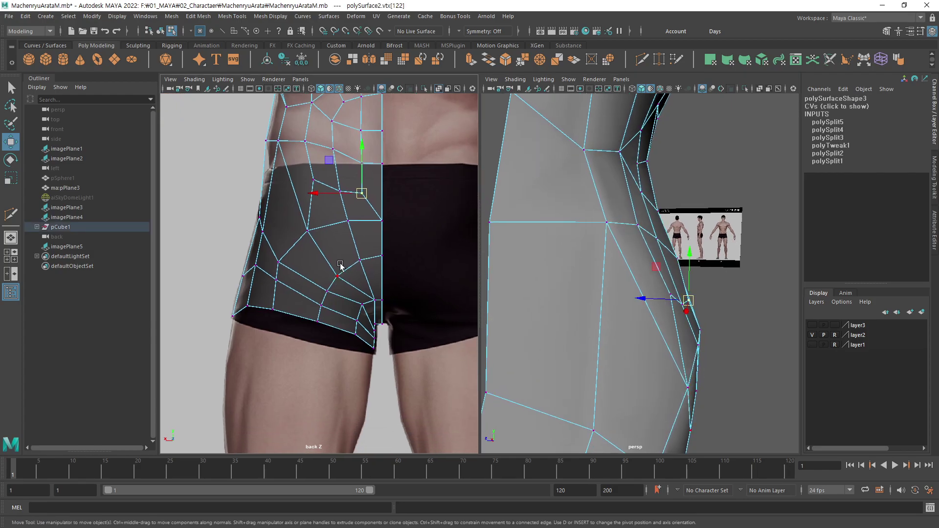
key("space")
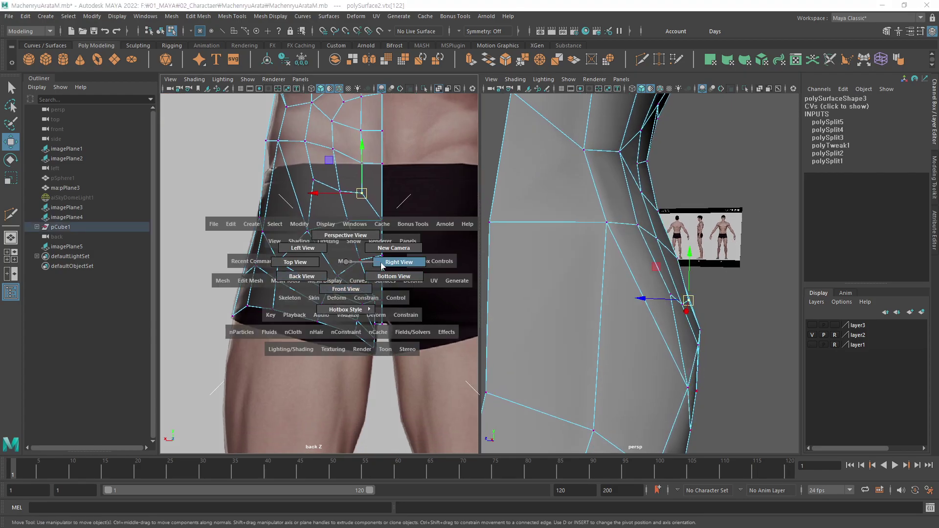
left_click(382, 264)
scroll(399, 293, "up", 2)
scroll(386, 254, "up", 2)
scroll(389, 226, "up", 3)
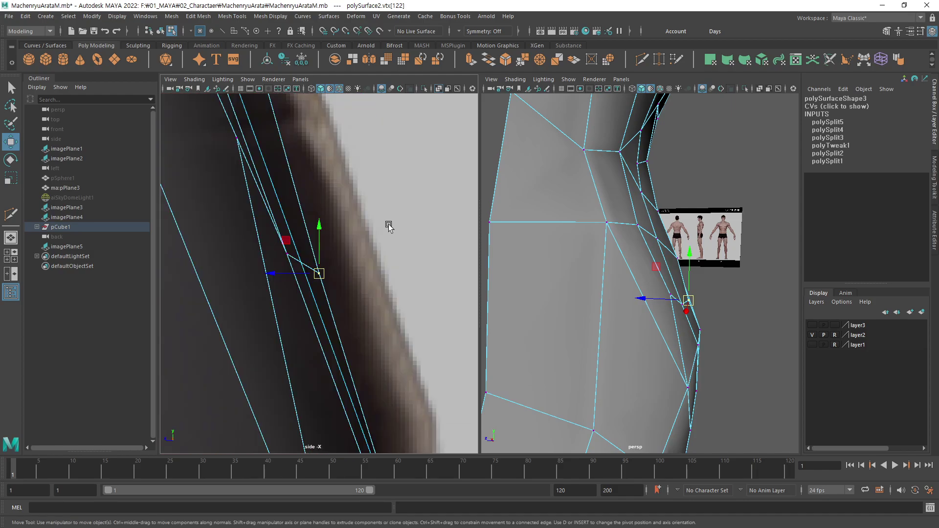
scroll(391, 332, "down", 2)
scroll(372, 300, "down", 2)
scroll(357, 293, "down", 1)
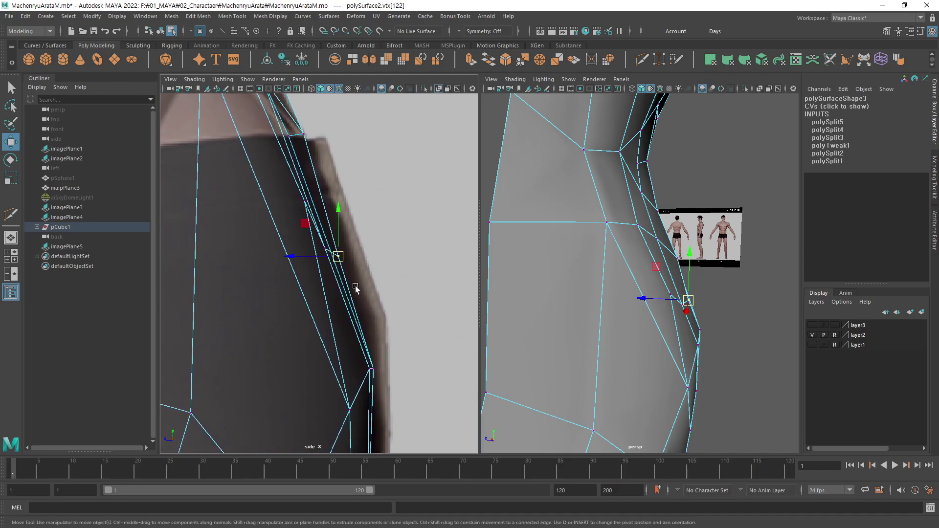
Slide the hip vertex horizontally toward the side reference outline.
left_click(321, 256)
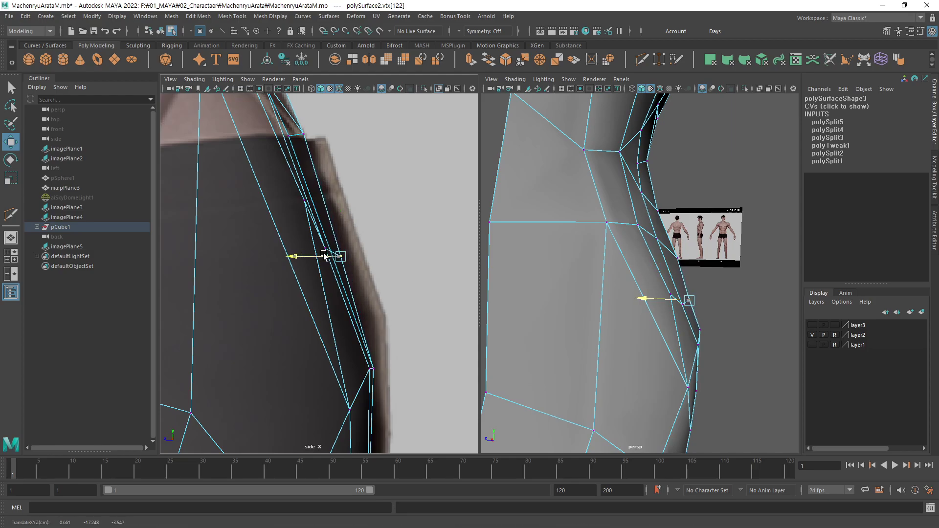
left_click_drag(577, 264, 610, 256, "alt")
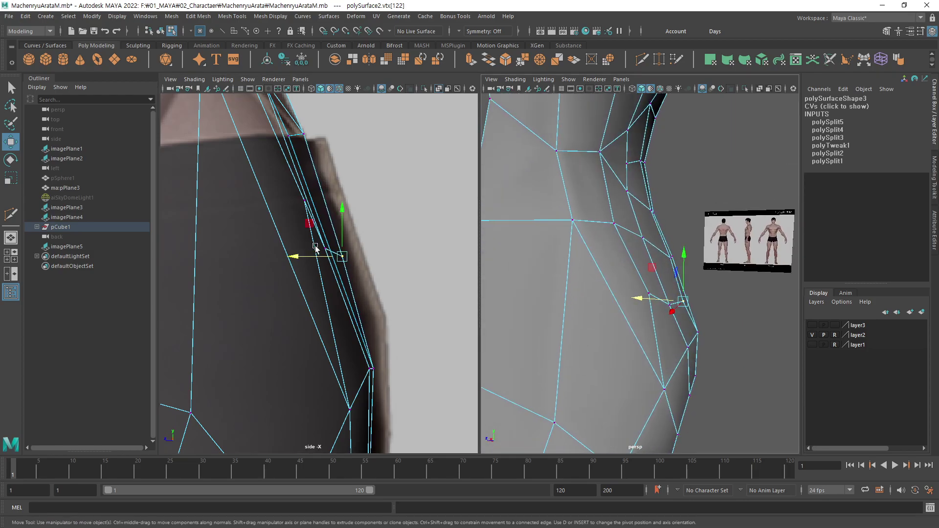
left_click_drag(315, 261, 323, 258)
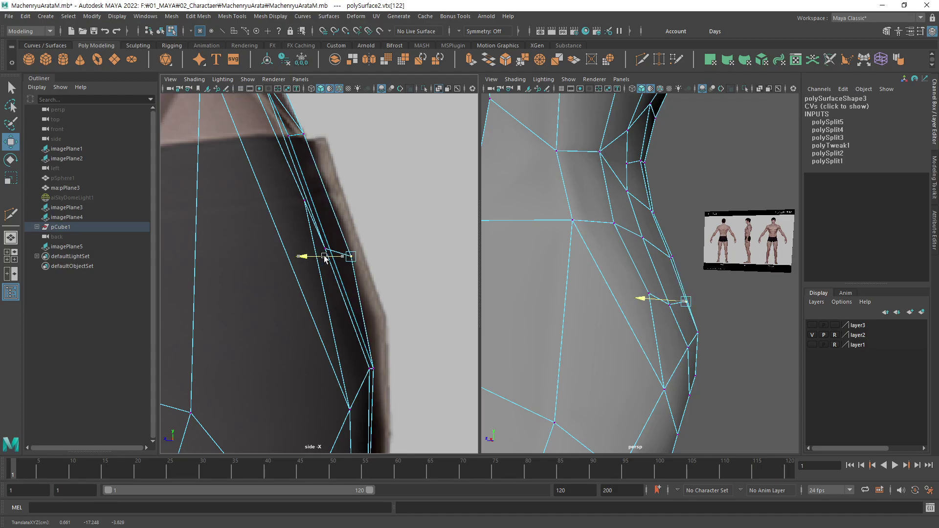
mouse_move(679, 266)
left_mouse_down("alt")
mouse_move(655, 325)
mouse_move(659, 345)
left_mouse_up("alt")
key("q")
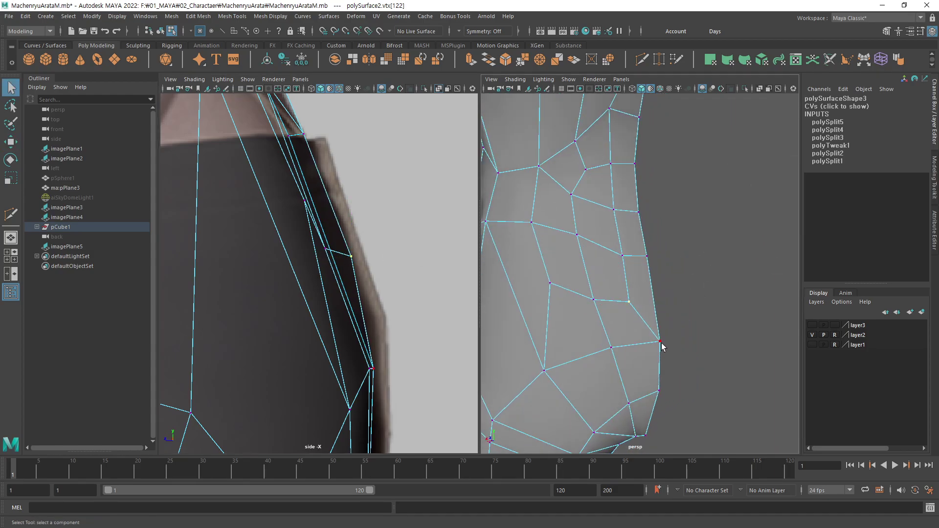
scroll(293, 318, "down", 2)
scroll(307, 283, "down", 1)
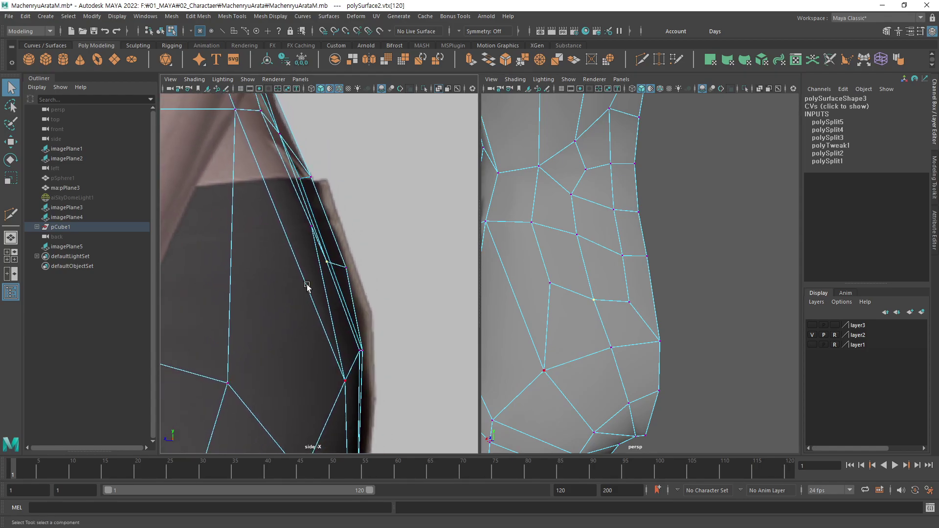
Refine the hip vertex horizontally and in depth to match the side silhouette.
key("w")
left_click_drag(320, 262, 309, 263)
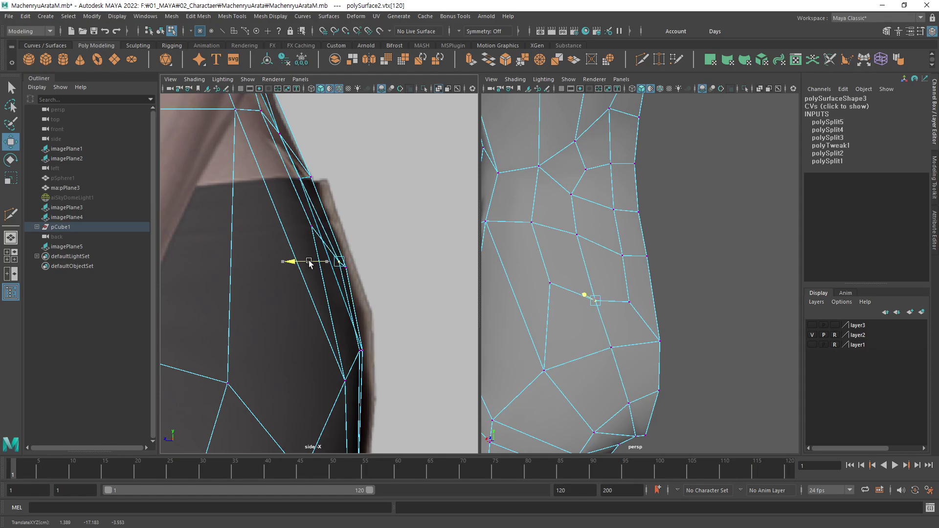
key("q")
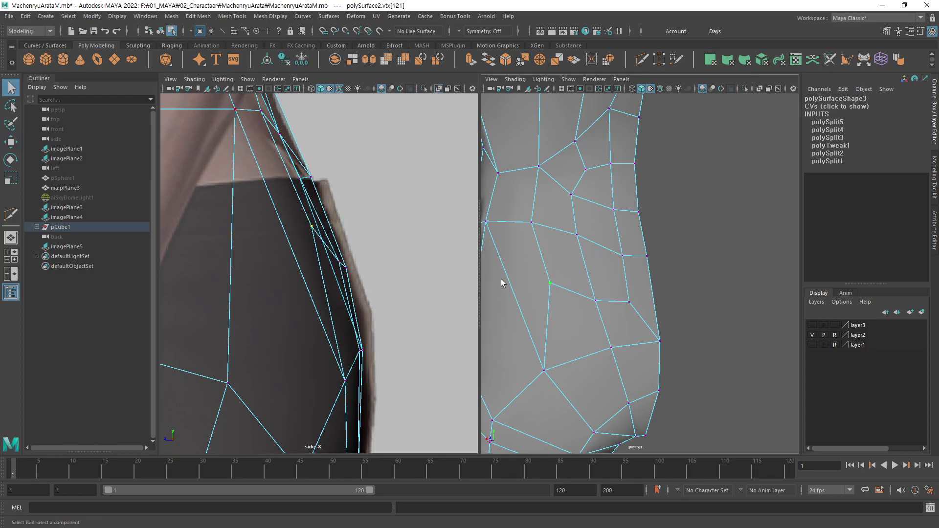
key("w")
left_click_drag(288, 227, 285, 231)
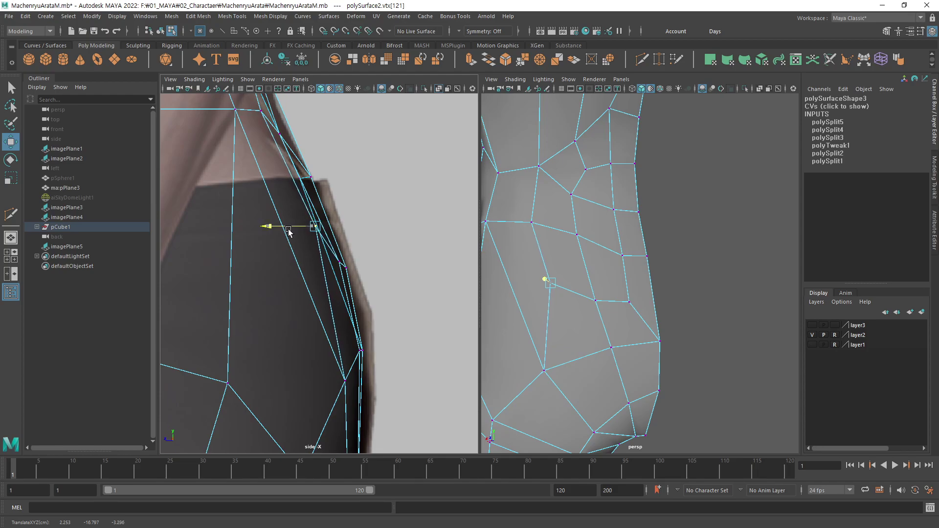
mouse_move(618, 292)
left_mouse_down("alt")
mouse_move(589, 254)
mouse_move(555, 279)
mouse_move(594, 268)
mouse_move(616, 327)
mouse_move(659, 327)
mouse_move(674, 275)
mouse_move(597, 251)
mouse_move(576, 273)
mouse_move(565, 269)
left_mouse_up("alt")
scroll(674, 276, "down", 5)
Clear the vertex selection and orbit the perspective view around the arm and shoulder.
left_click(713, 273)
right_click_drag(565, 269, 611, 269, "alt")
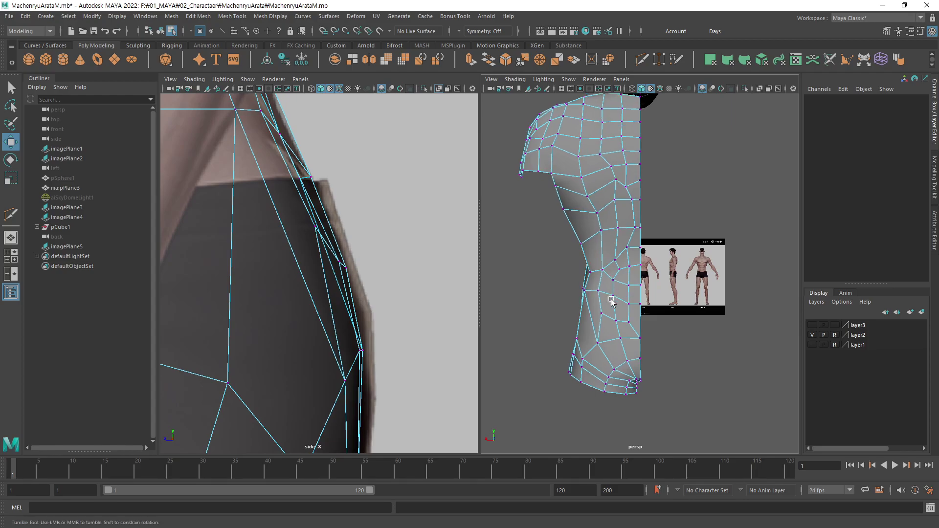
mouse_move(611, 301)
left_mouse_down("alt")
mouse_move(668, 319)
mouse_move(635, 279)
mouse_move(593, 314)
mouse_move(608, 307)
left_mouse_up("alt")
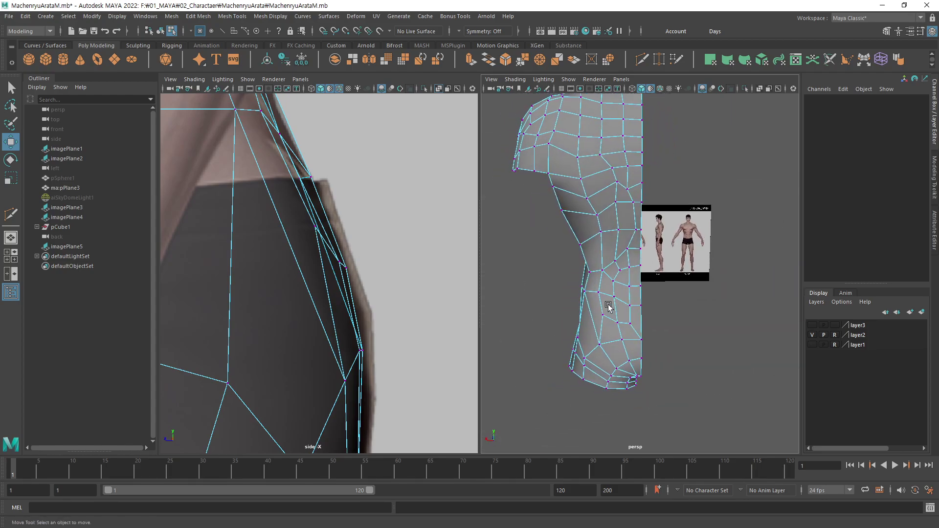
mouse_move(609, 306)
right_mouse_down("alt")
mouse_move(593, 293)
mouse_move(612, 309)
mouse_move(629, 254)
right_mouse_up("alt")
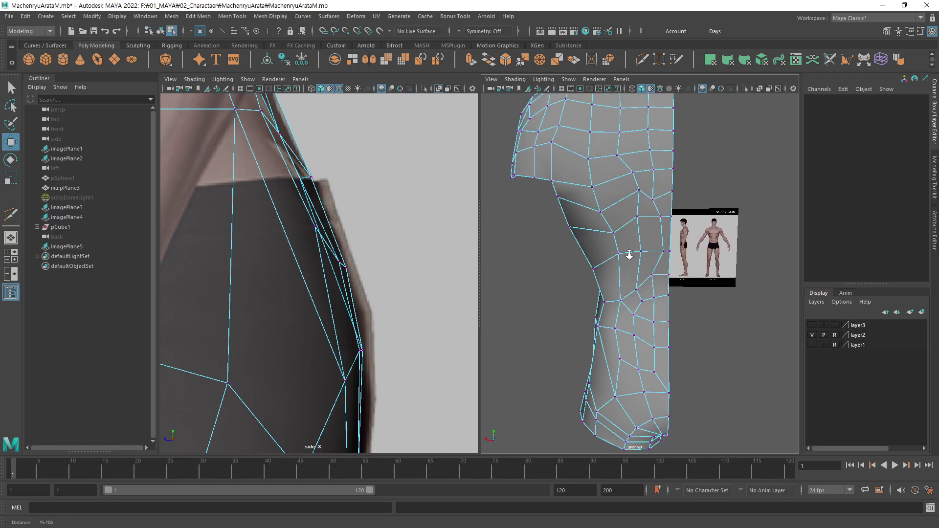
mouse_move(629, 254)
left_mouse_down("alt")
mouse_move(620, 310)
mouse_move(664, 277)
mouse_move(645, 268)
mouse_move(690, 277)
mouse_move(703, 269)
mouse_move(588, 344)
mouse_move(614, 294)
mouse_move(642, 351)
left_mouse_up("alt")
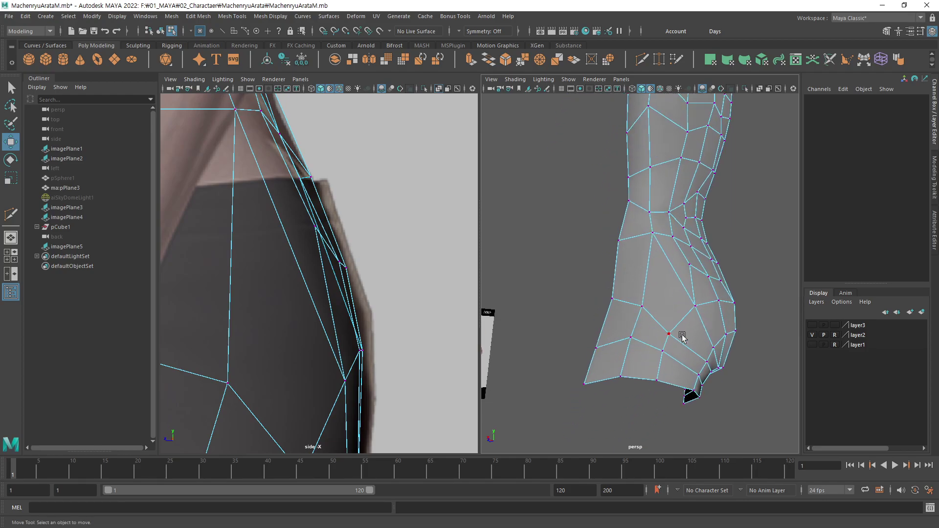
mouse_move(688, 294)
left_mouse_down("alt")
mouse_move(698, 300)
mouse_move(738, 269)
mouse_move(688, 302)
mouse_move(738, 295)
mouse_move(658, 325)
left_mouse_up("alt")
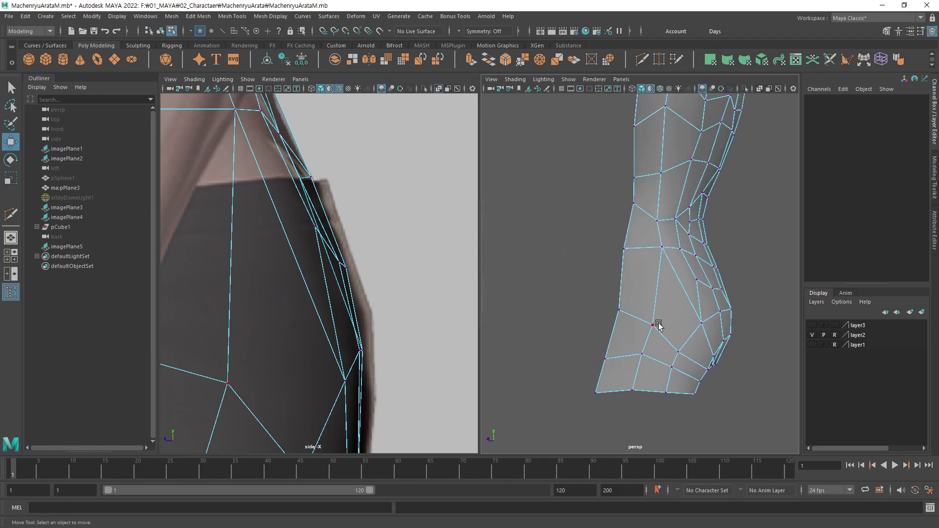
right_click_drag(677, 244, 597, 247, "alt")
mouse_move(597, 248)
left_mouse_down("alt")
mouse_move(612, 283)
mouse_move(629, 266)
mouse_move(698, 287)
left_mouse_up("alt")
Turn on layer3 visibility and select the torso as a whole object.
left_click(813, 325)
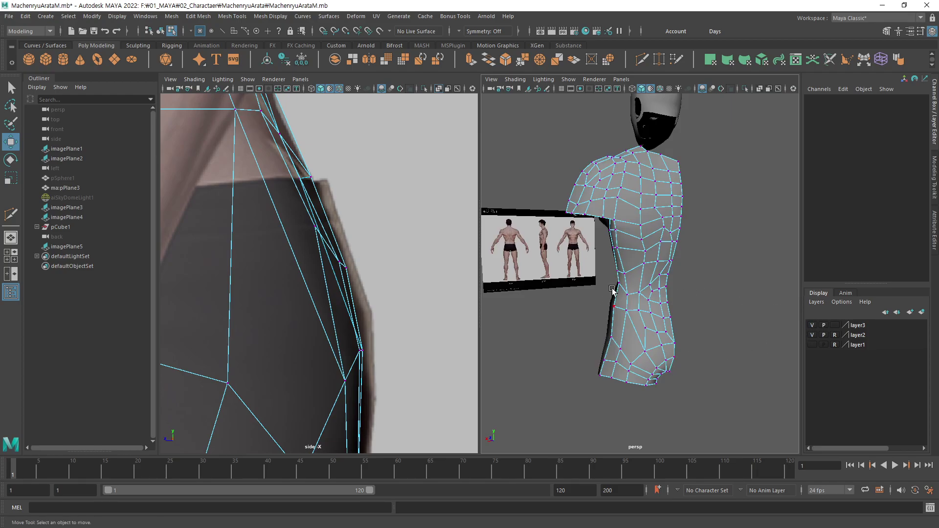
mouse_move(631, 303)
left_mouse_down("alt")
mouse_move(682, 315)
mouse_move(661, 296)
mouse_move(681, 210)
left_mouse_up("alt")
left_click(662, 295)
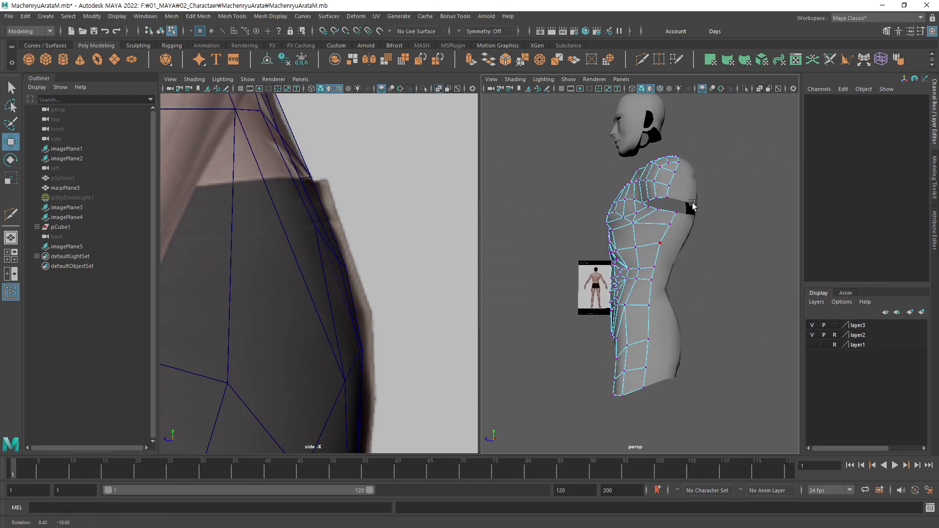
key("F8")
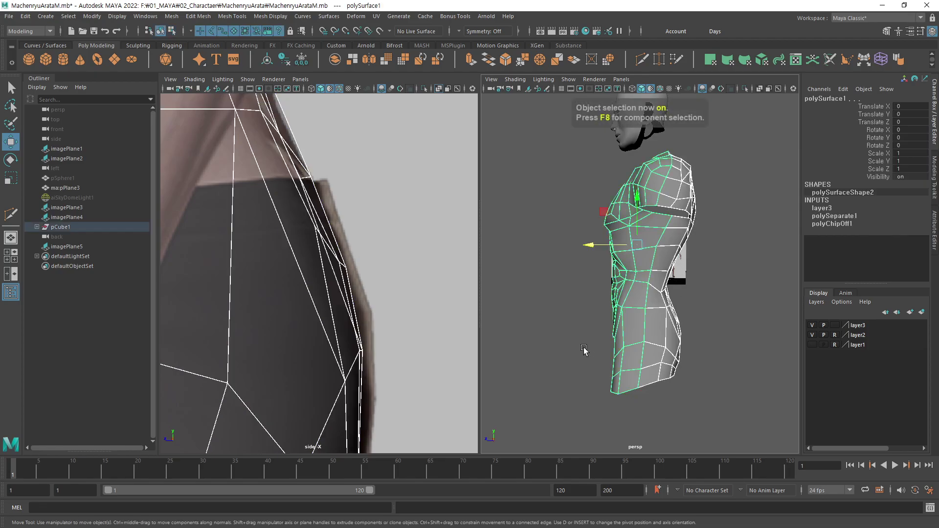
Orbit around polySurface1 from above and reselect it as a whole object.
mouse_move(674, 285)
left_mouse_down("alt")
mouse_move(654, 256)
mouse_move(615, 335)
mouse_move(739, 275)
mouse_move(605, 313)
mouse_move(593, 283)
left_mouse_up("alt")
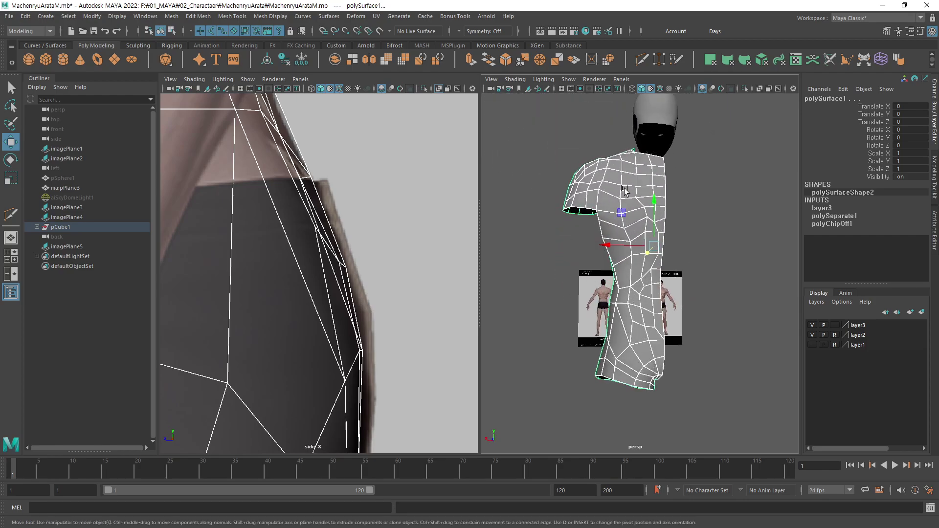
mouse_move(621, 179)
left_mouse_down("alt")
mouse_move(687, 277)
mouse_move(678, 239)
mouse_move(695, 259)
mouse_move(654, 300)
mouse_move(648, 212)
left_mouse_up("alt")
left_click_drag(638, 259, 644, 298, "alt")
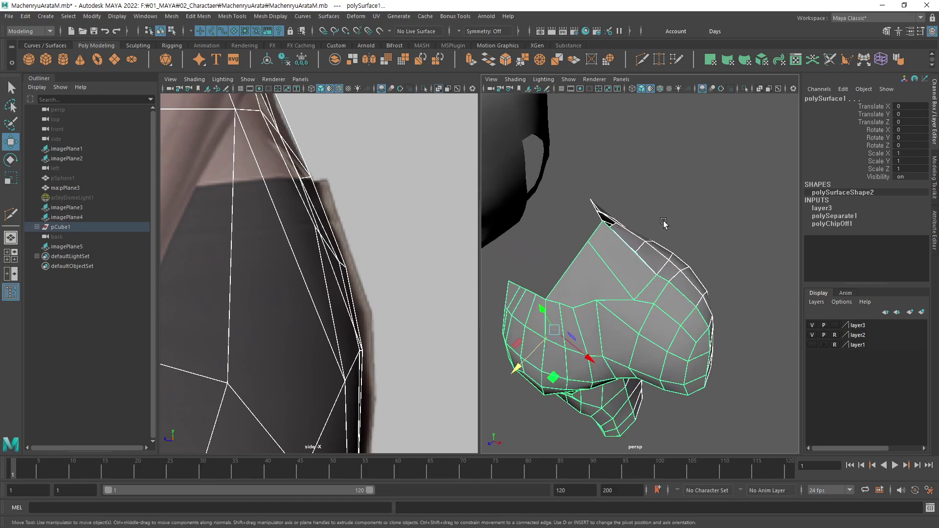
mouse_move(615, 272)
left_mouse_down("alt")
mouse_move(665, 256)
mouse_move(631, 268)
mouse_move(698, 260)
left_mouse_up("alt")
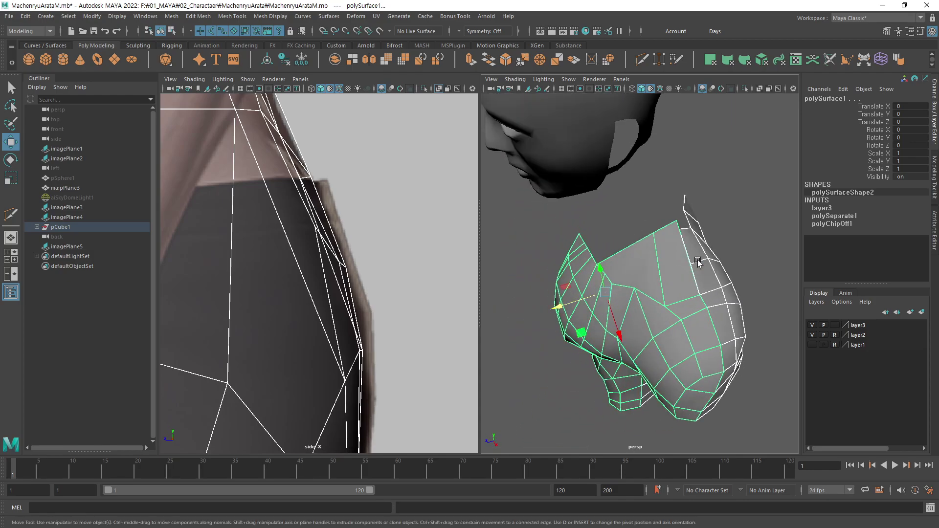
left_click(693, 265)
mouse_move(677, 220)
left_mouse_down("alt")
mouse_move(629, 209)
mouse_move(645, 272)
mouse_move(676, 266)
mouse_move(631, 247)
left_mouse_up("alt")
scroll(644, 268, "up", 4)
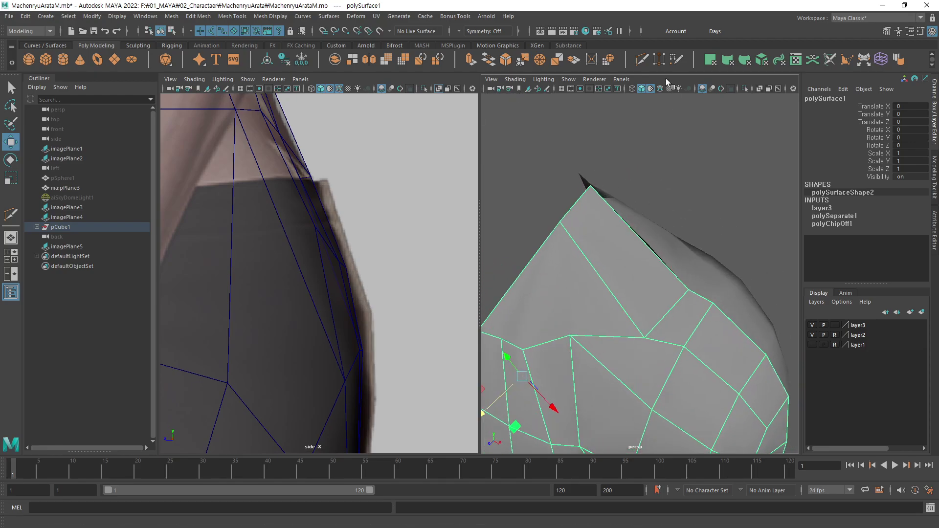
Cut new edges across the shoulder-top faces with Multi-Cut.
left_click(640, 60)
mouse_move(570, 295)
left_mouse_down("alt")
mouse_move(576, 274)
mouse_move(571, 303)
left_mouse_up("alt")
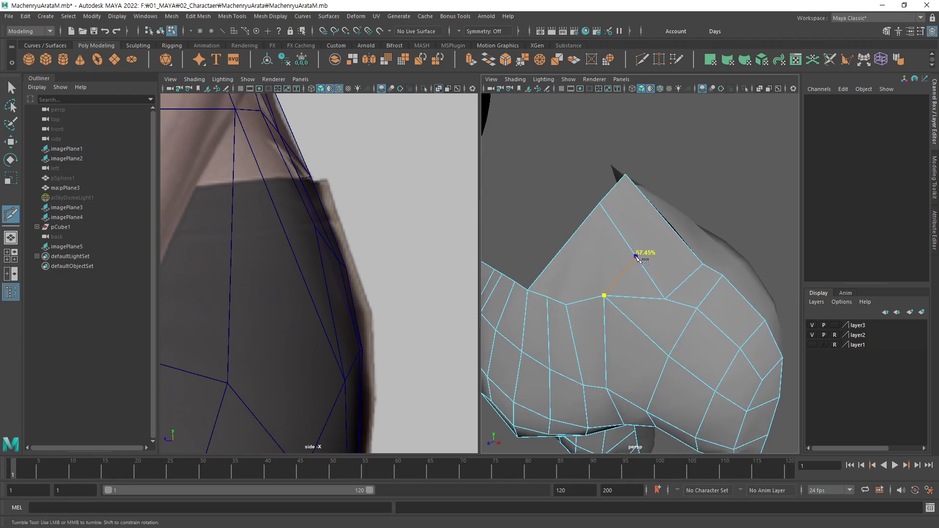
left_click_drag(636, 257, 611, 269, "alt")
middle_click_drag(612, 269, 608, 270, "alt")
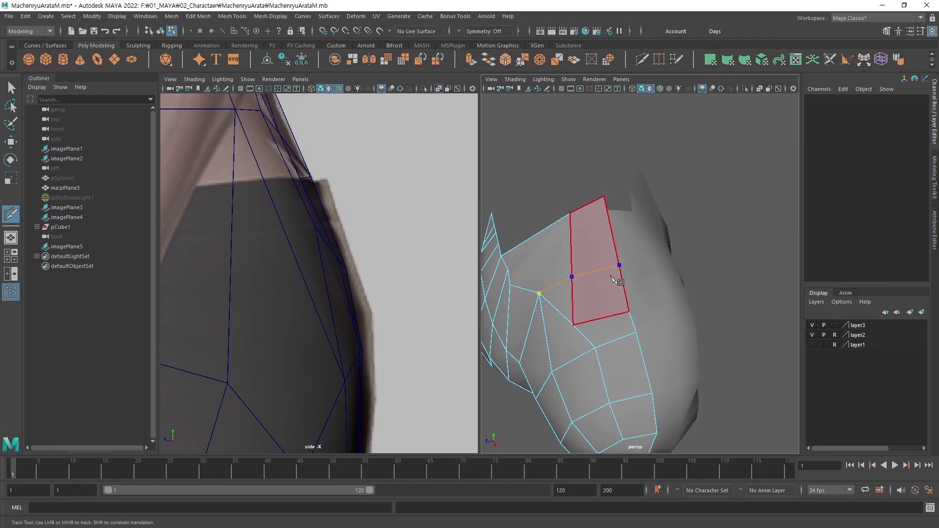
mouse_move(554, 284)
left_mouse_down("alt")
mouse_move(624, 293)
mouse_move(579, 300)
mouse_move(675, 287)
left_mouse_up("alt")
key("w")
key("F11")
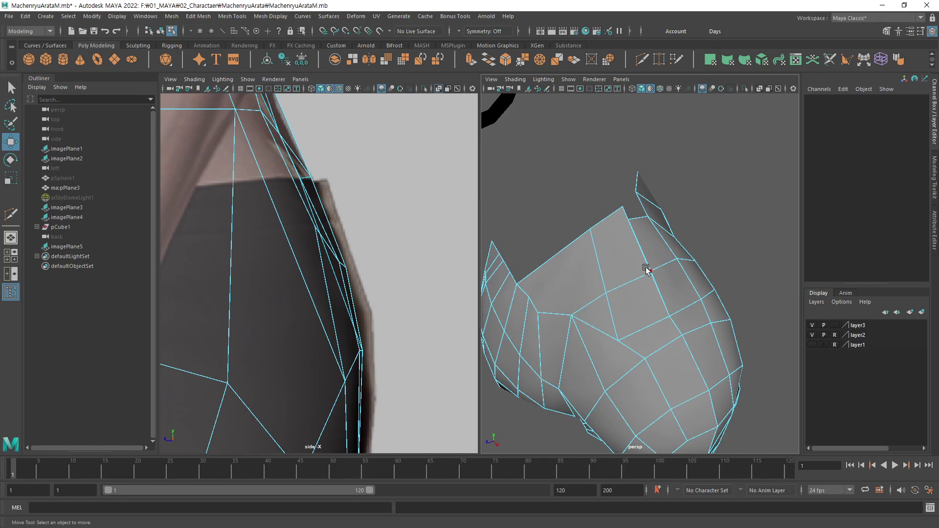
Orbit and zoom in close on the shoulder tip near the chin.
mouse_move(645, 268)
left_mouse_down("alt")
mouse_move(710, 259)
mouse_move(717, 208)
mouse_move(681, 262)
mouse_move(636, 277)
mouse_move(656, 253)
left_mouse_up("alt")
scroll(656, 253, "up", 3)
mouse_move(666, 210)
left_mouse_down("alt")
mouse_move(661, 279)
mouse_move(629, 279)
mouse_move(645, 275)
mouse_move(629, 287)
mouse_move(672, 104)
left_mouse_up("alt")
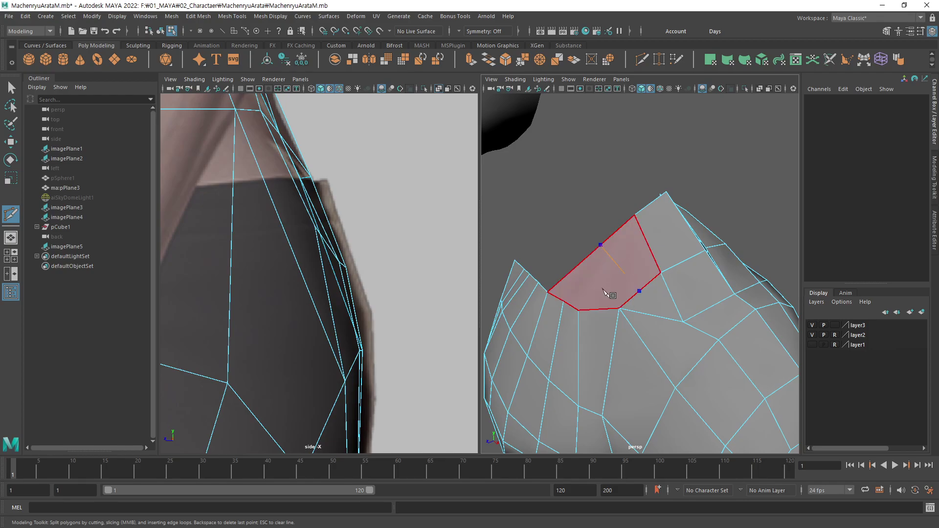
mouse_move(588, 288)
left_mouse_down("alt")
mouse_move(639, 318)
mouse_move(648, 279)
mouse_move(658, 345)
left_mouse_up("alt")
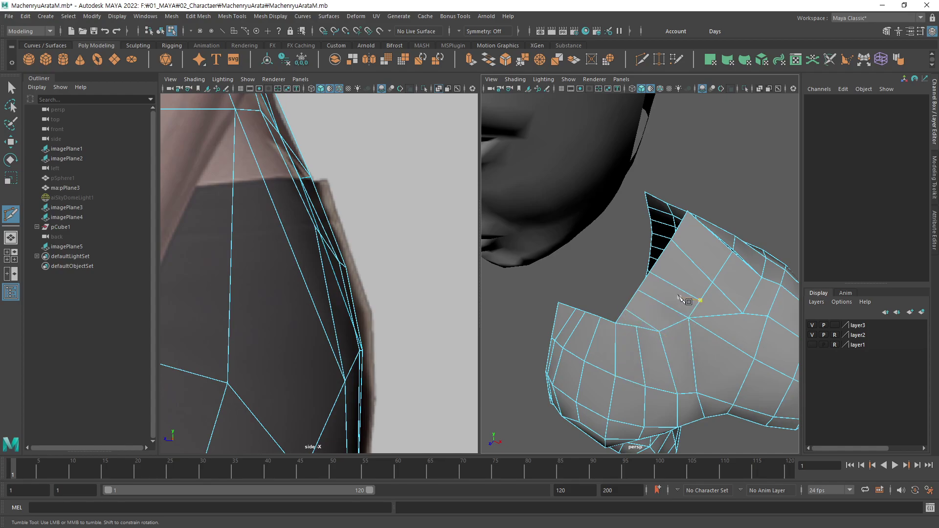
left_click_drag(682, 300, 711, 311, "alt")
scroll(704, 299, "up", 3)
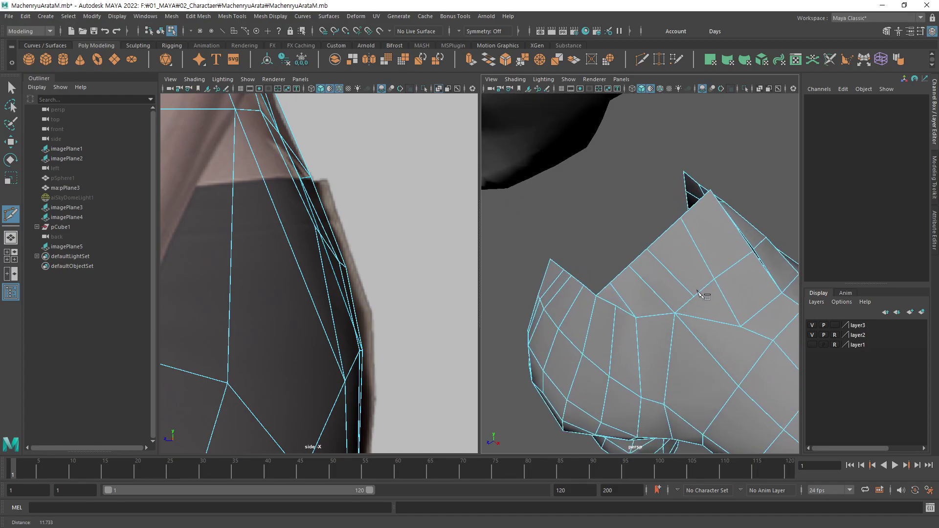
mouse_move(703, 296)
middle_mouse_down("alt")
mouse_move(729, 230)
mouse_move(802, 239)
middle_mouse_up("alt")
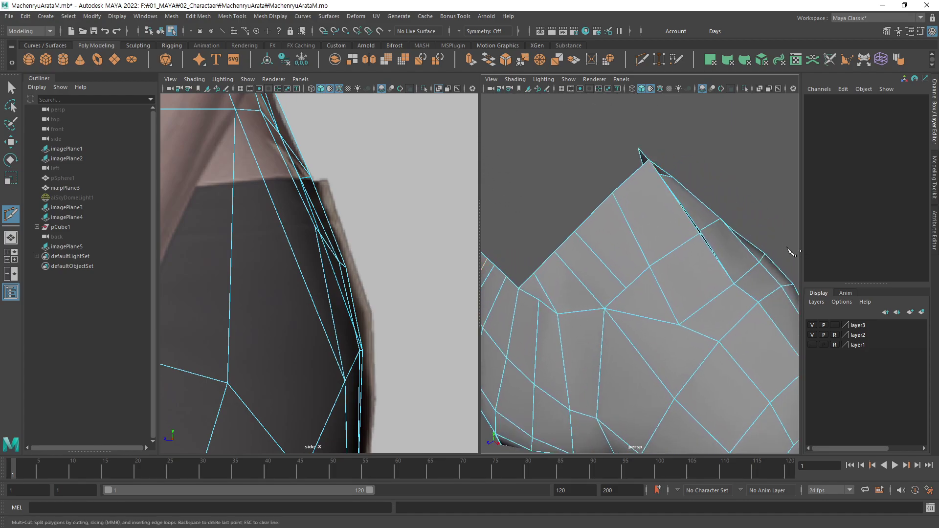
Select the new shoulder-top edges, frame the shoulder, and return to object mode.
key("F10")
left_click(722, 259)
left_click(681, 247)
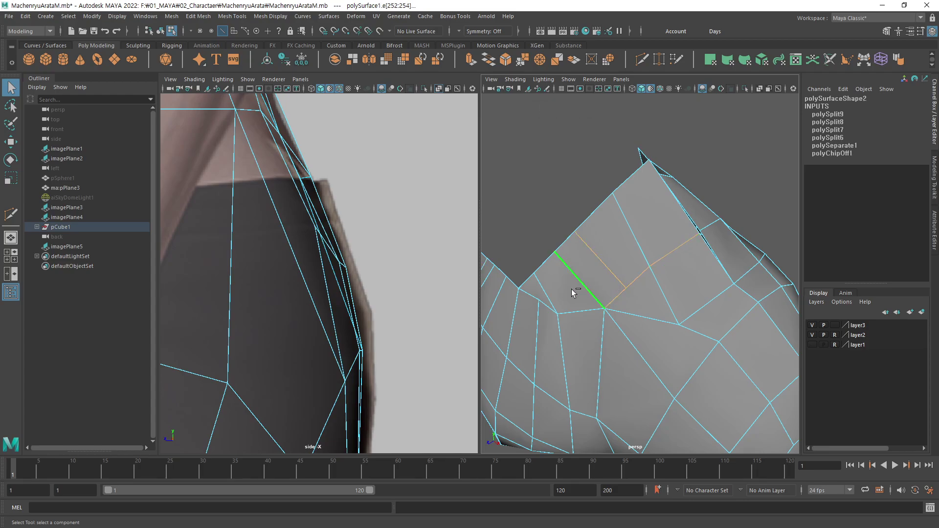
scroll(724, 283, "down", 3)
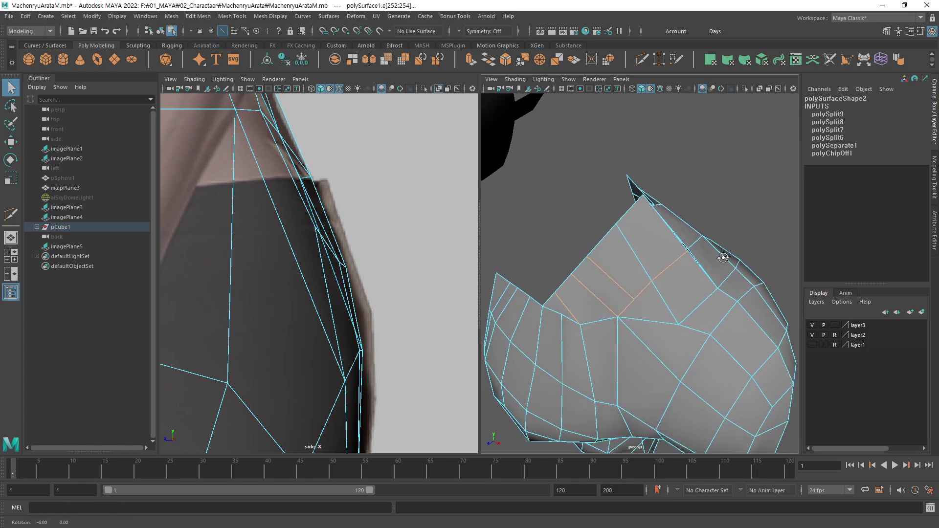
middle_click_drag(717, 227, 742, 230, "alt")
scroll(742, 231, "up", 3)
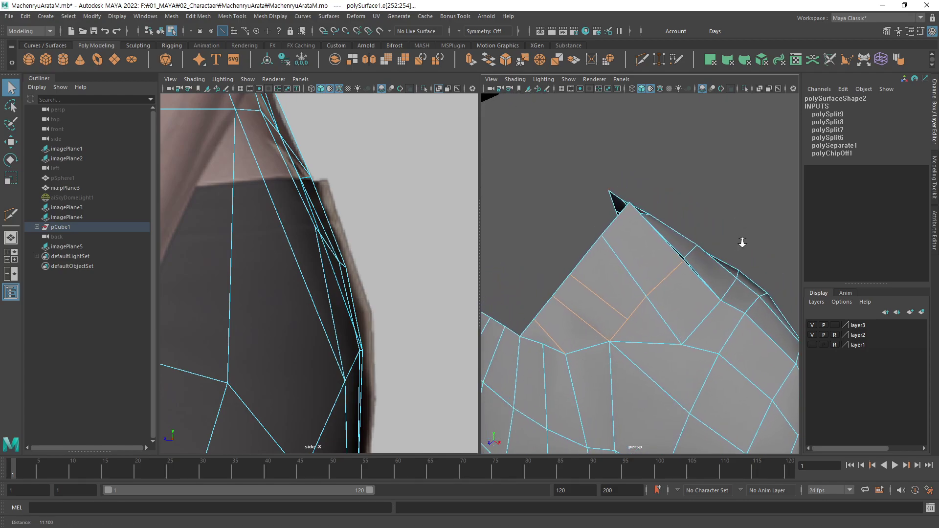
mouse_move(729, 241)
right_mouse_down("alt")
mouse_move(642, 227)
mouse_move(688, 230)
right_mouse_up("alt")
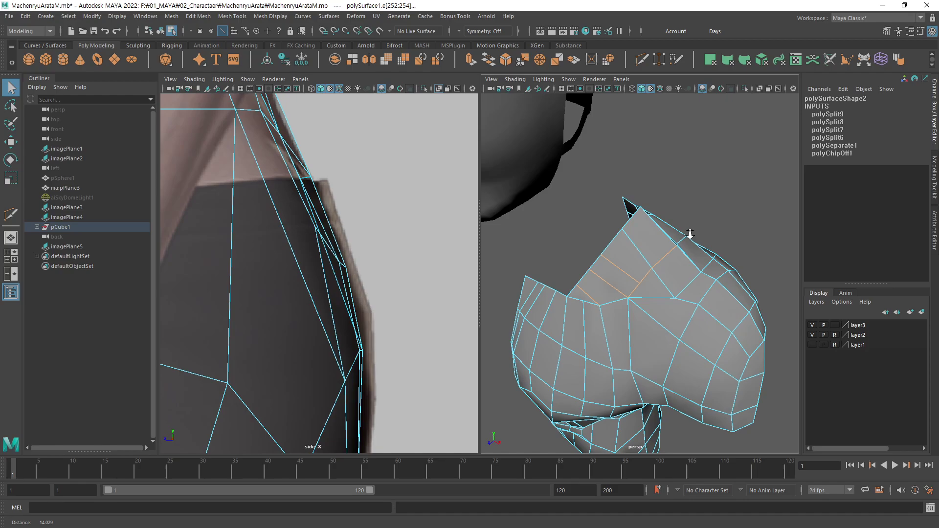
middle_click_drag(687, 230, 680, 248, "alt")
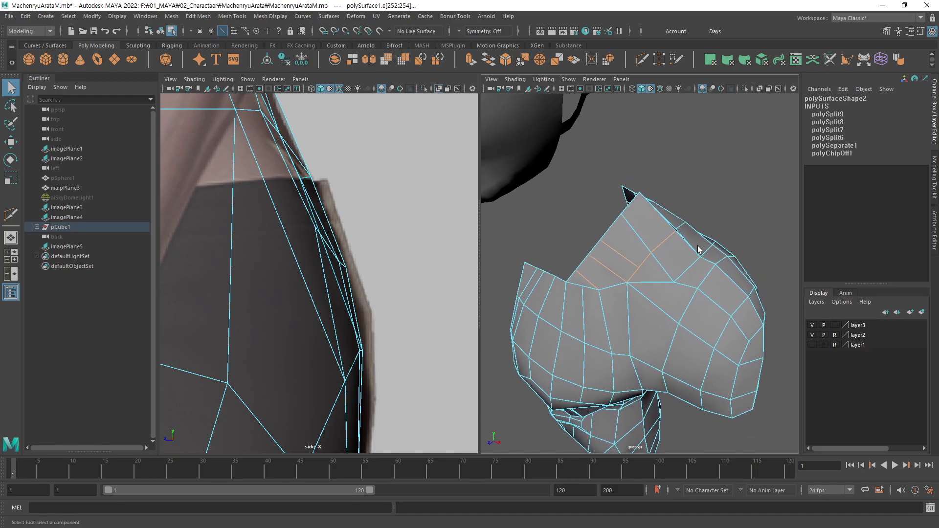
key("f")
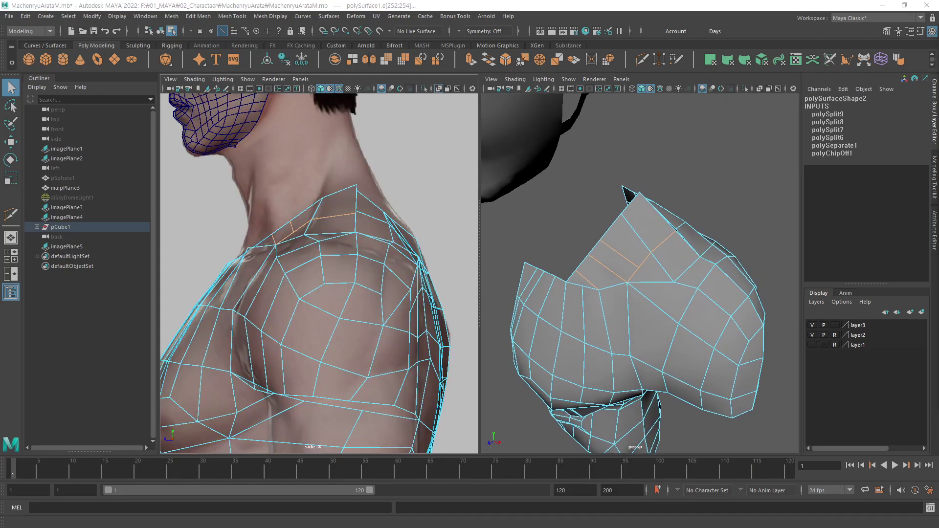
mouse_move(615, 296)
left_mouse_down("alt")
mouse_move(624, 325)
mouse_move(664, 268)
left_mouse_up("alt")
key("F8")
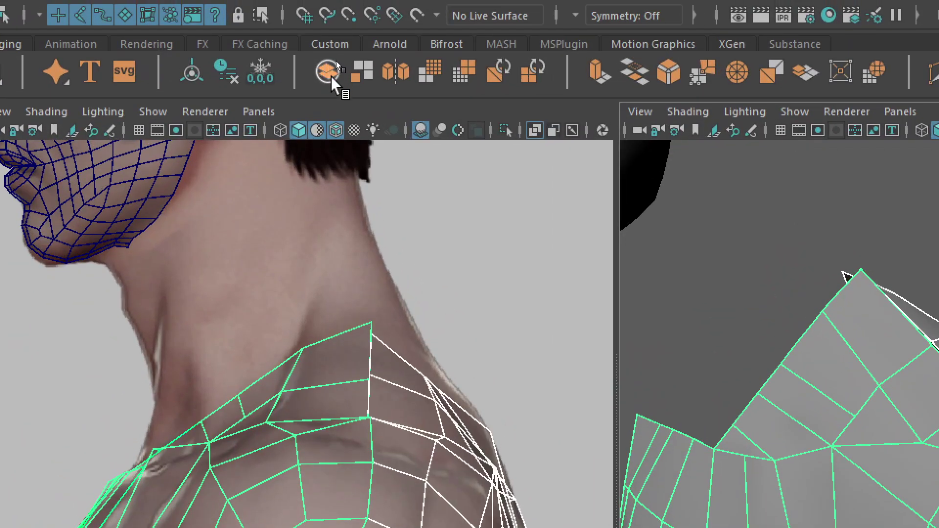
Combine both shoulder pieces into polySurface2, merge vertices at 0.01, and orbit to inspect.
left_click(334, 62)
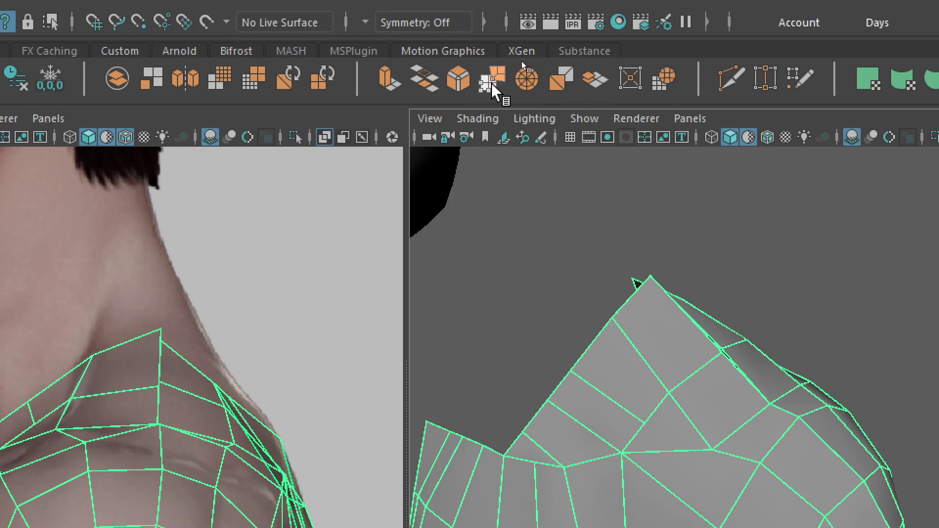
left_click(489, 82)
left_click_drag(696, 251, 653, 218, "alt")
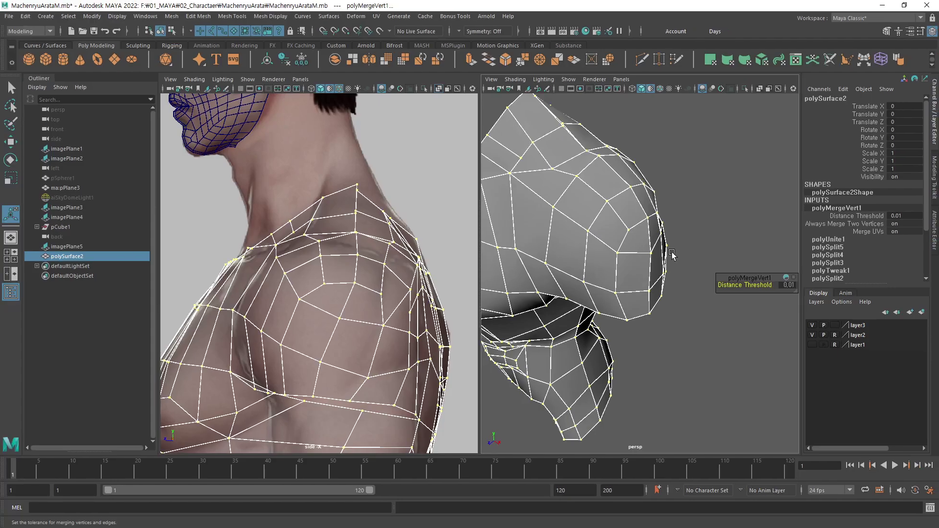
left_click_drag(672, 253, 660, 203, "alt")
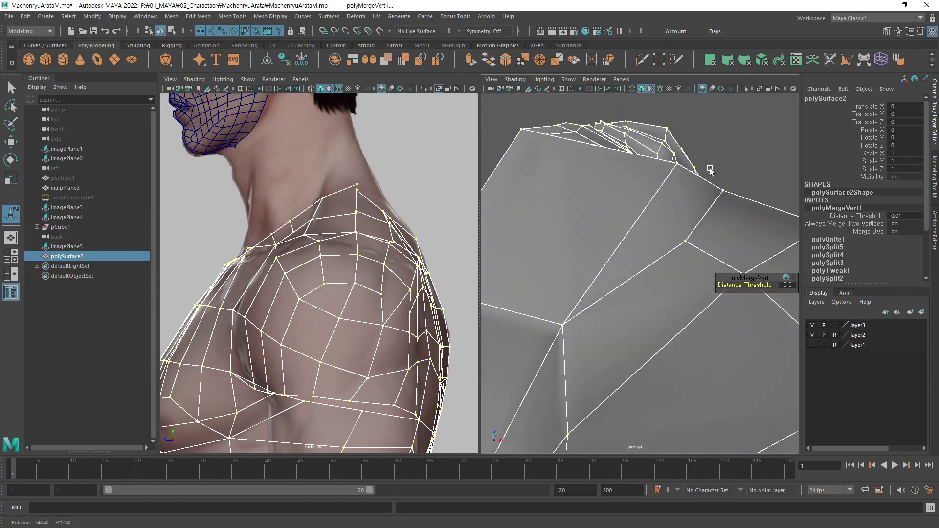
right_click_drag(660, 202, 616, 210, "alt")
mouse_move(617, 210)
left_mouse_down("alt")
mouse_move(494, 333)
mouse_move(501, 329)
left_mouse_up("alt")
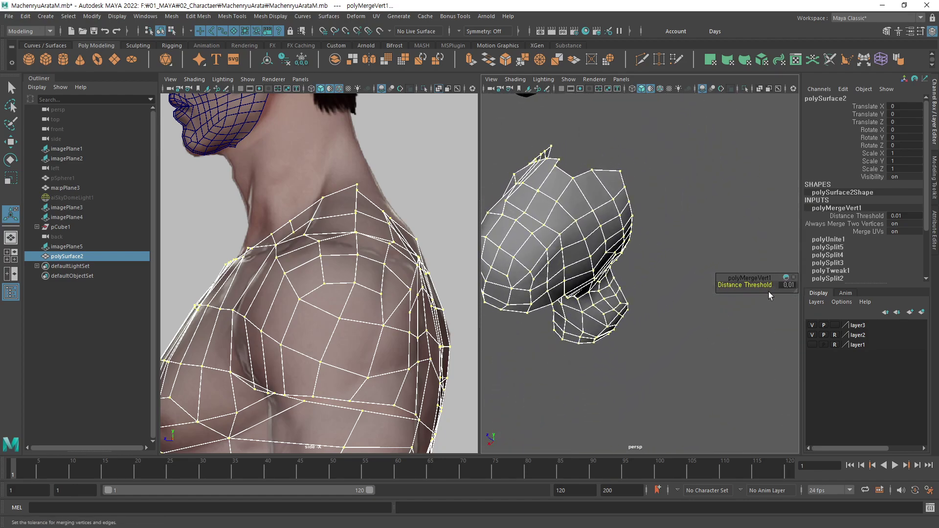
mouse_move(779, 302)
left_mouse_down("alt")
mouse_move(692, 231)
mouse_move(632, 270)
left_mouse_up("alt")
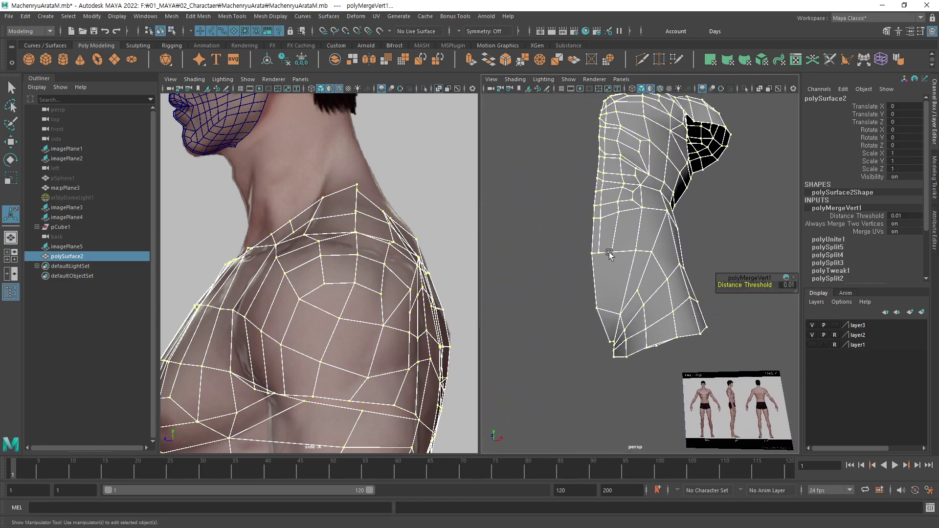
left_click_drag(632, 270, 628, 281, "alt")
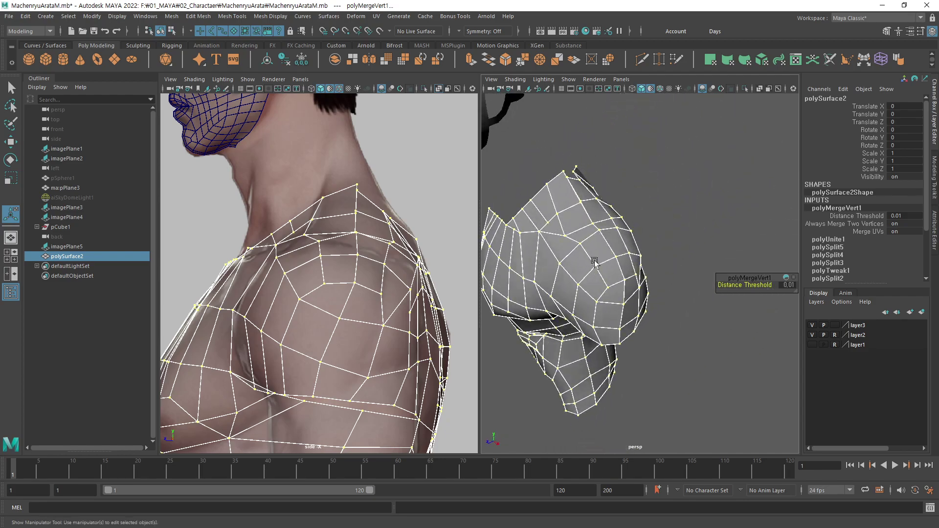
right_click_drag(628, 282, 704, 287, "alt")
mouse_move(704, 287)
left_mouse_down("alt")
mouse_move(561, 290)
mouse_move(629, 262)
mouse_move(621, 287)
left_mouse_up("alt")
Select shoulder vertices in wireframe view and merge them at a 0.01 threshold.
key("q")
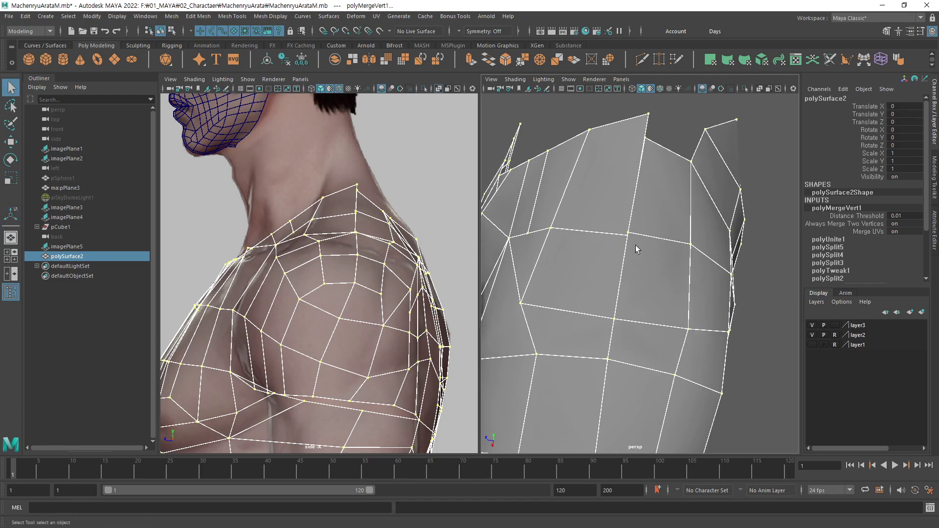
key("F8")
mouse_move(624, 261)
right_mouse_down("alt")
mouse_move(587, 274)
mouse_move(684, 288)
right_mouse_up("alt")
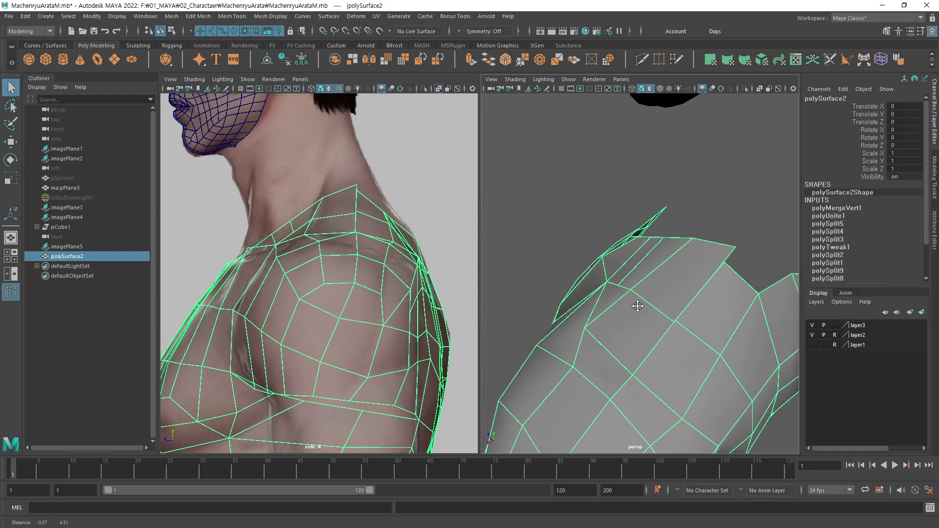
left_click_drag(684, 288, 672, 293, "alt")
key("F9")
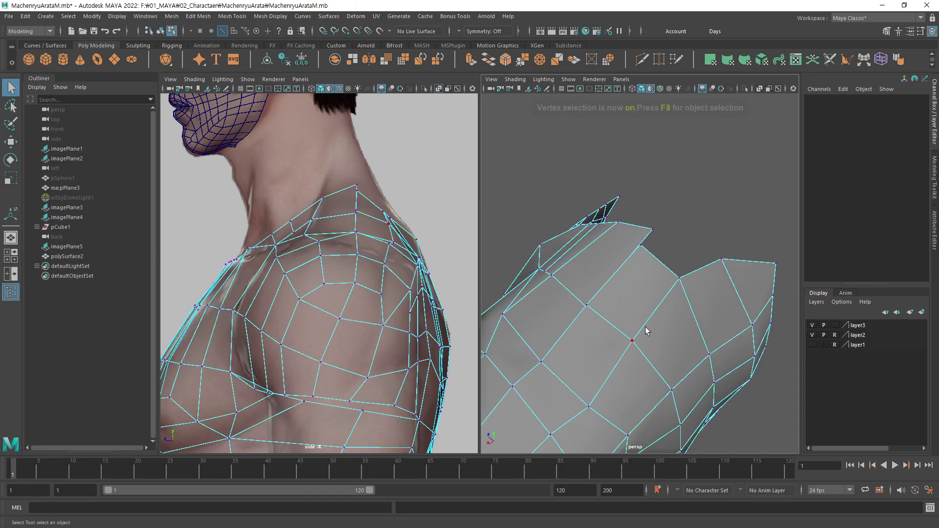
left_click(589, 307)
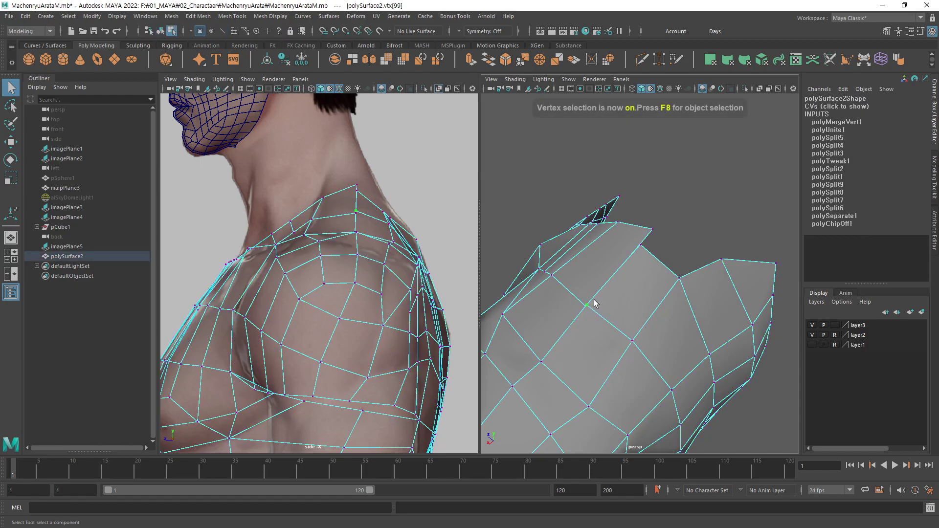
key("4")
left_click_drag(621, 311, 635, 301, "alt")
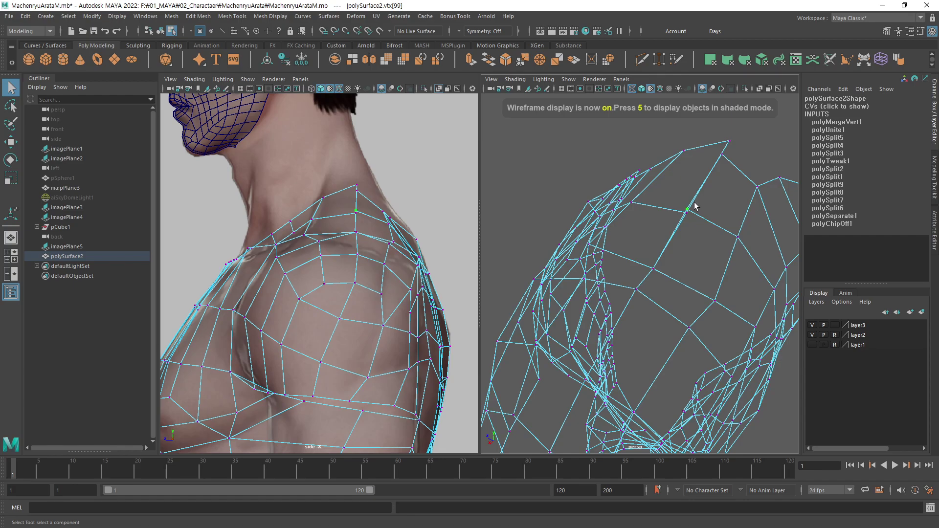
mouse_move(706, 227)
left_mouse_down("alt")
mouse_move(652, 273)
mouse_move(663, 272)
left_mouse_up("alt")
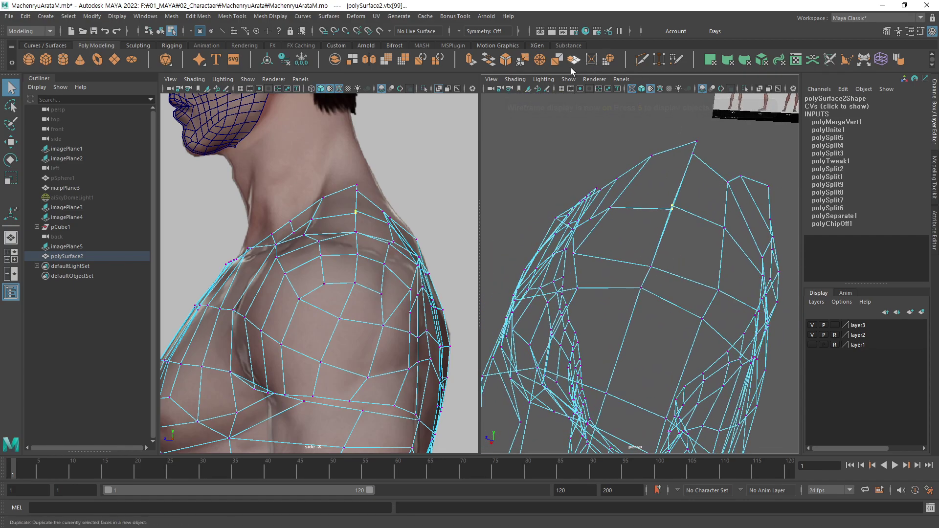
left_click(522, 64)
scroll(623, 241, "down", 4)
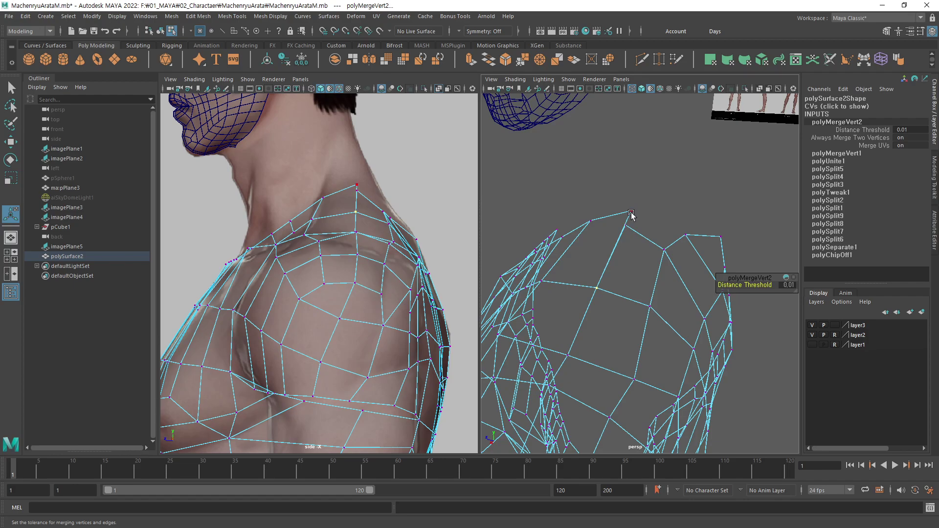
Target Weld a collar vertex onto its neighbour, then return to the Move tool.
key("q")
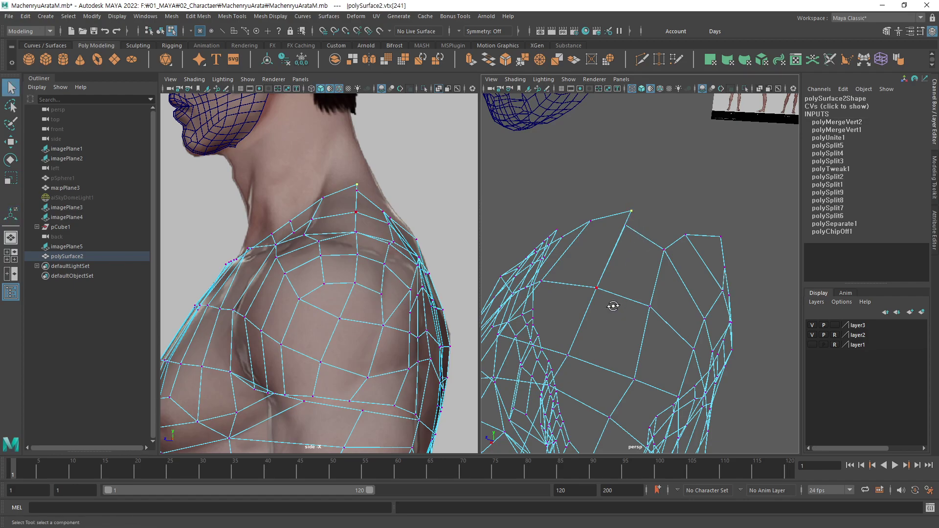
left_click_drag(611, 306, 617, 304, "alt")
left_click(660, 59)
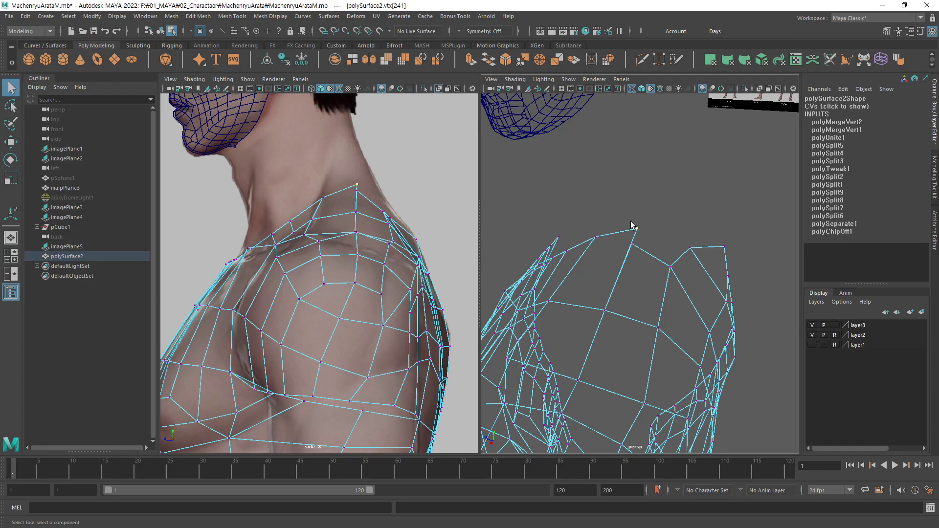
left_click_drag(626, 245, 636, 229)
key("w")
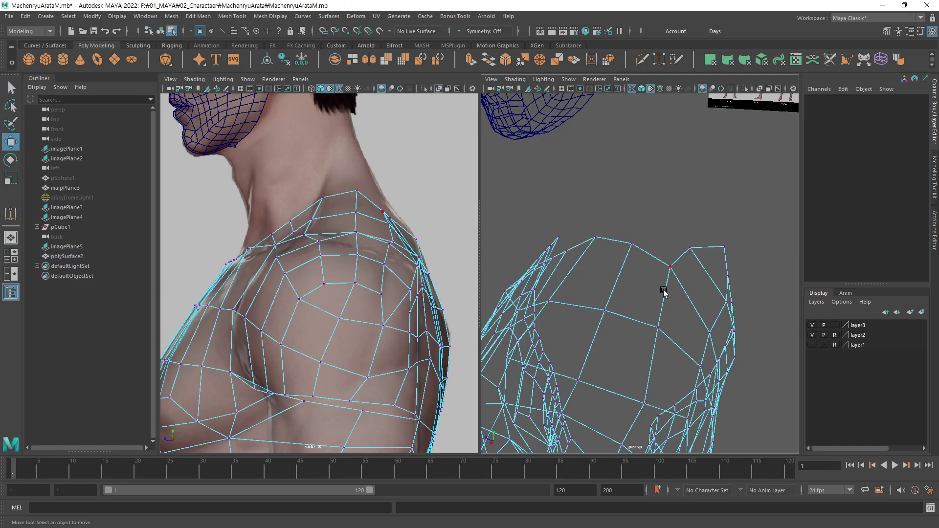
mouse_move(662, 288)
left_mouse_down("alt")
mouse_move(624, 275)
mouse_move(661, 315)
mouse_move(700, 241)
mouse_move(621, 256)
mouse_move(677, 266)
mouse_move(649, 269)
mouse_move(657, 276)
left_mouse_up("alt")
Switch to shaded display, select a neck-seam vertex and frame the neck in the side view.
key("5")
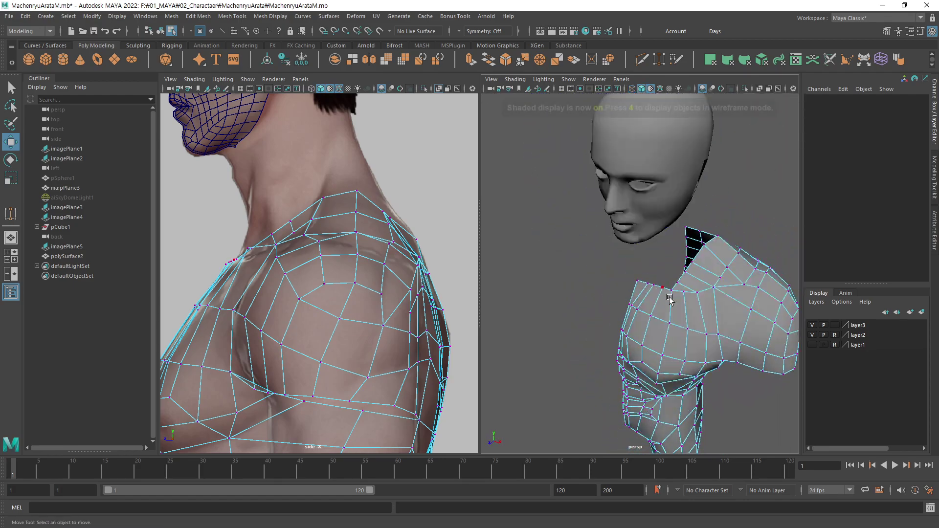
right_click_drag(681, 305, 636, 280, "alt")
mouse_move(636, 280)
left_mouse_down("alt")
mouse_move(631, 298)
mouse_move(606, 260)
mouse_move(645, 294)
mouse_move(625, 299)
mouse_move(644, 303)
mouse_move(656, 272)
mouse_move(641, 268)
left_mouse_up("alt")
mouse_move(641, 268)
right_mouse_down("alt")
mouse_move(707, 259)
mouse_move(637, 259)
right_mouse_up("alt")
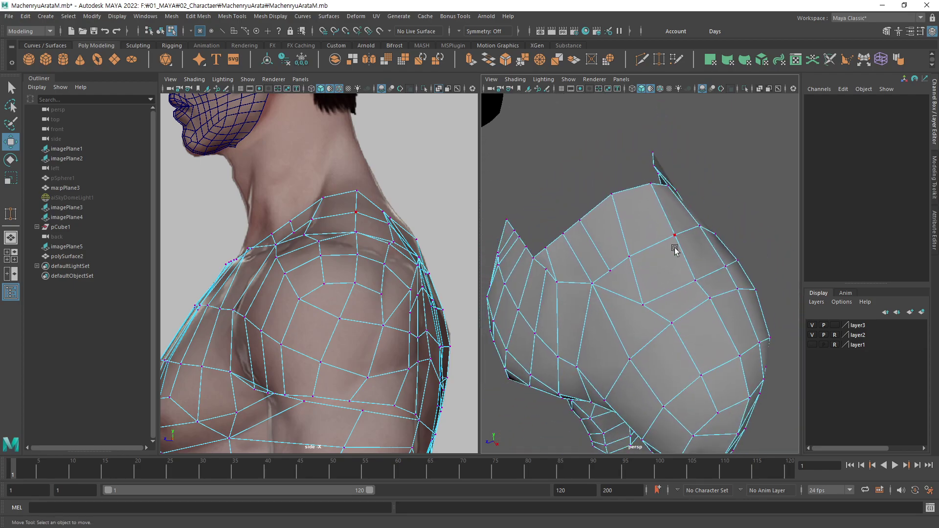
left_click(636, 261)
left_click_drag(635, 262, 611, 279, "alt")
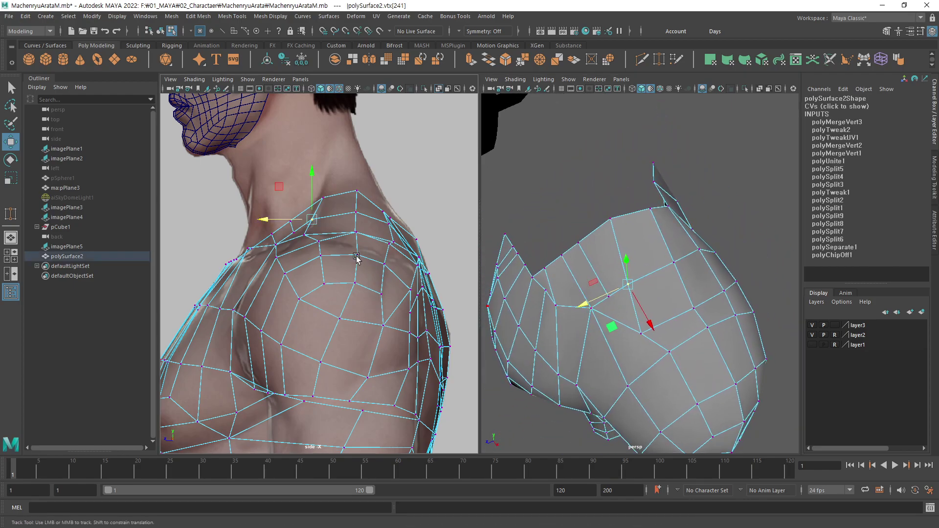
mouse_move(362, 293)
right_mouse_down("alt")
mouse_move(390, 297)
mouse_move(373, 300)
right_mouse_up("alt")
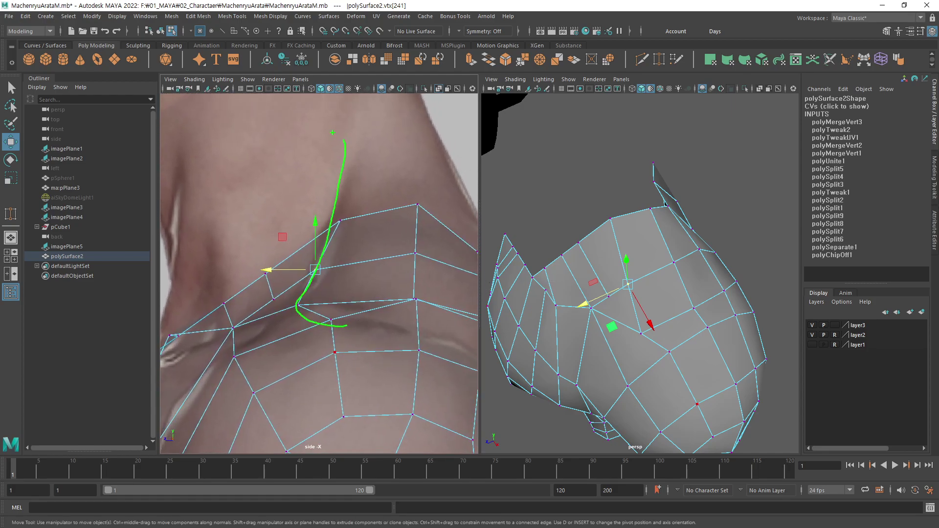
key("Escape")
Move the first collar vertices toward the side-reference neckline and down onto the shoulder edge.
left_click_drag(302, 273, 307, 273)
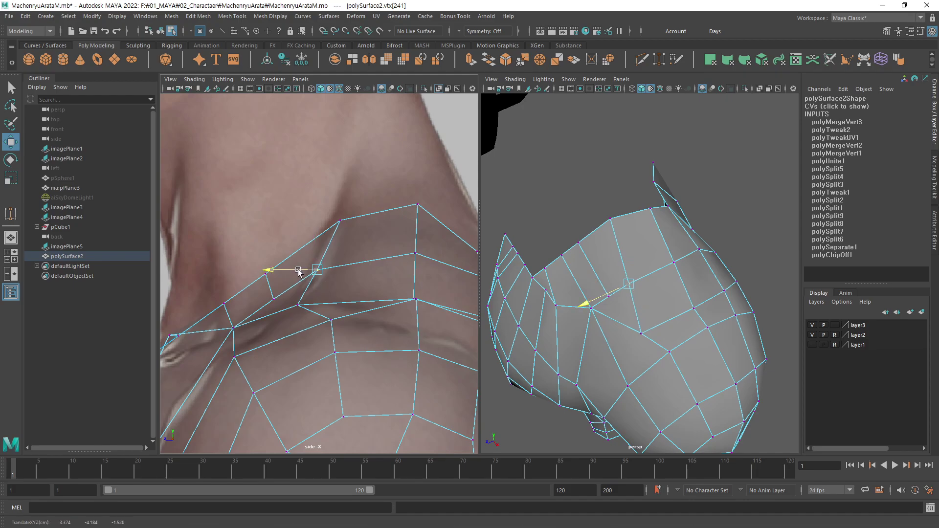
left_click(339, 221)
left_click_drag(316, 223, 314, 224)
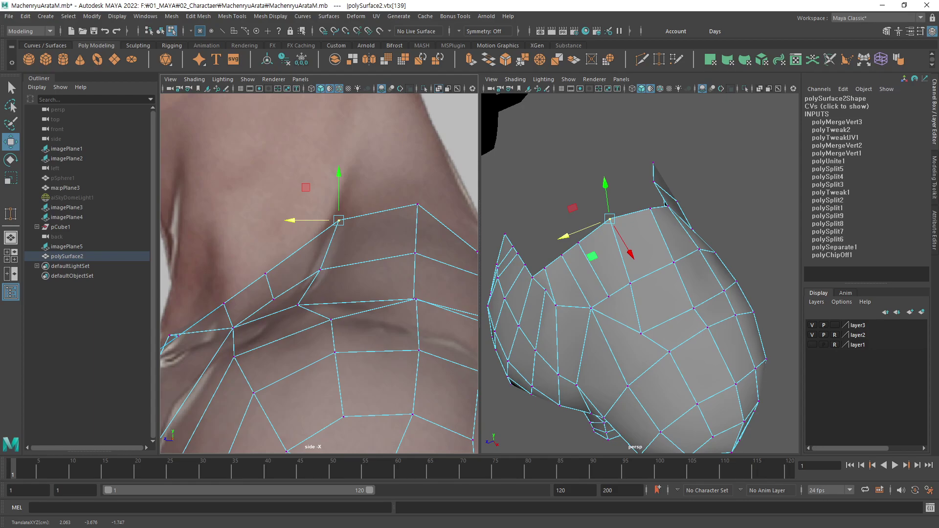
left_click_drag(666, 203, 636, 202, "alt")
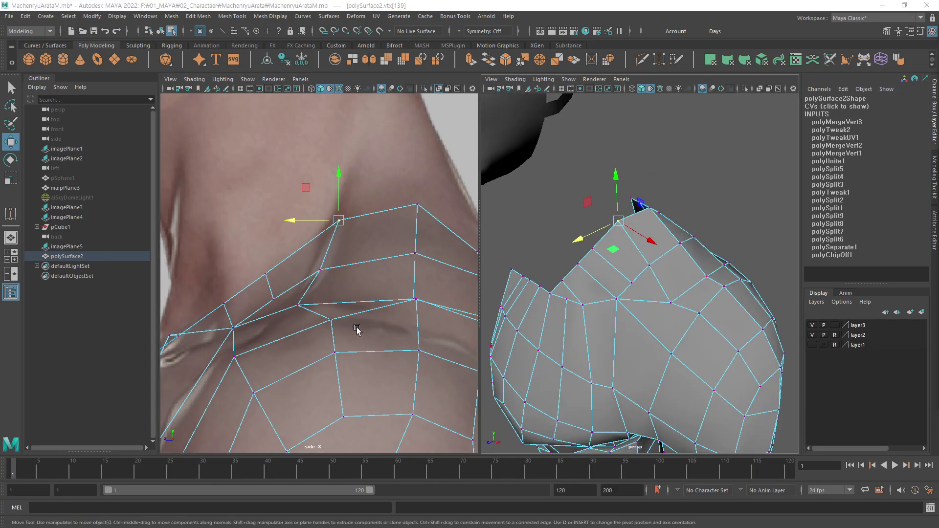
middle_click_drag(356, 330, 399, 285, "alt")
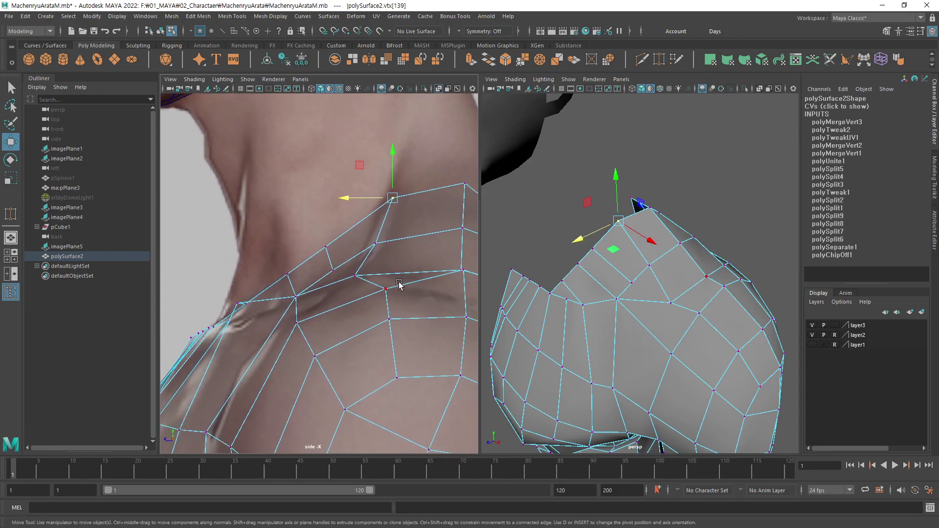
left_click(293, 279)
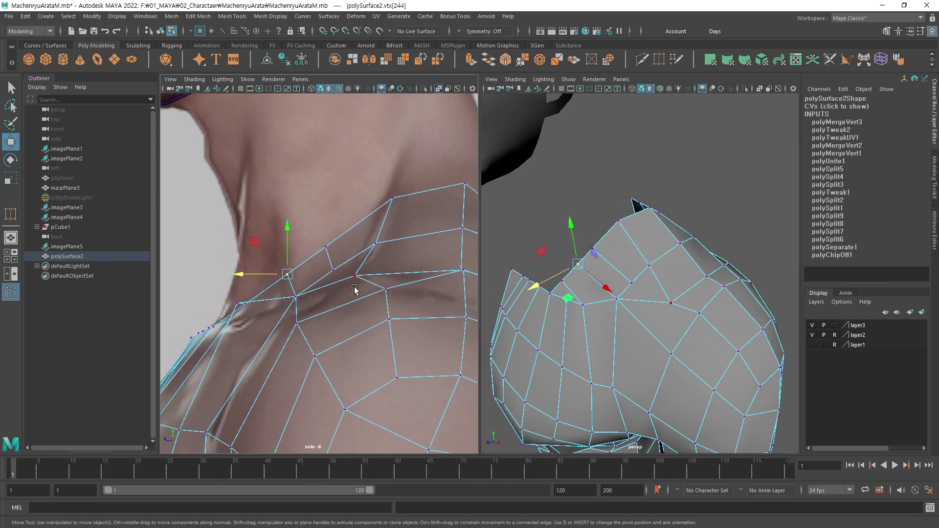
left_click_drag(600, 276, 609, 272, "alt")
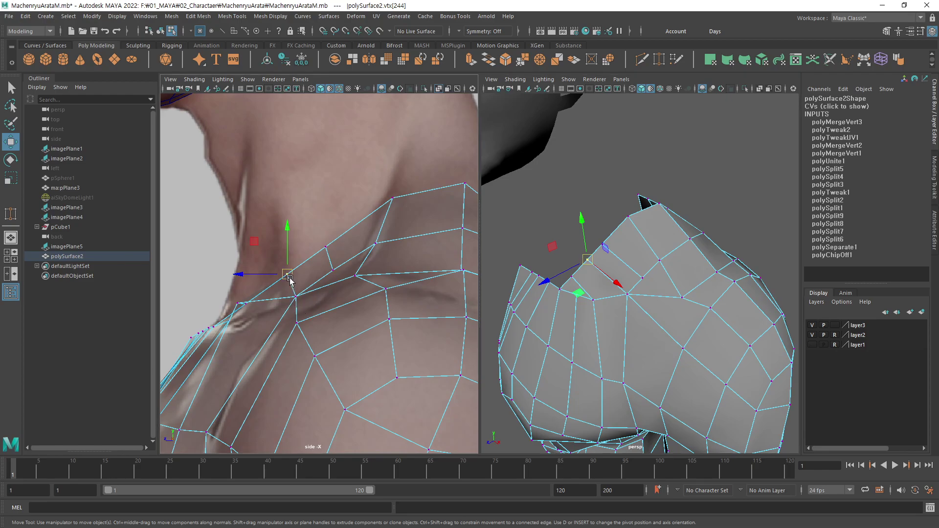
left_click_drag(289, 278, 285, 300)
Raise and shift the next collar vertices, pushing the front one to the neck's front edge.
key("q")
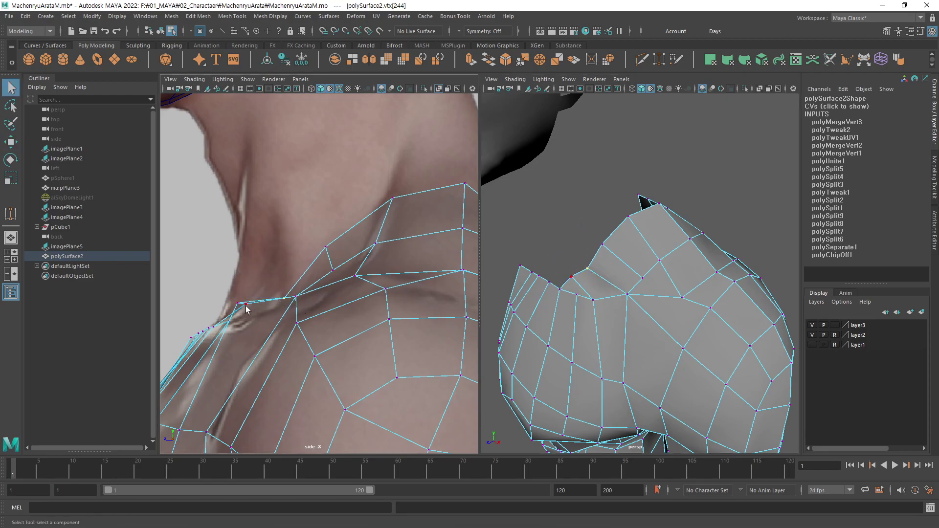
left_click(280, 299)
key("w")
left_click_drag(280, 299, 281, 291)
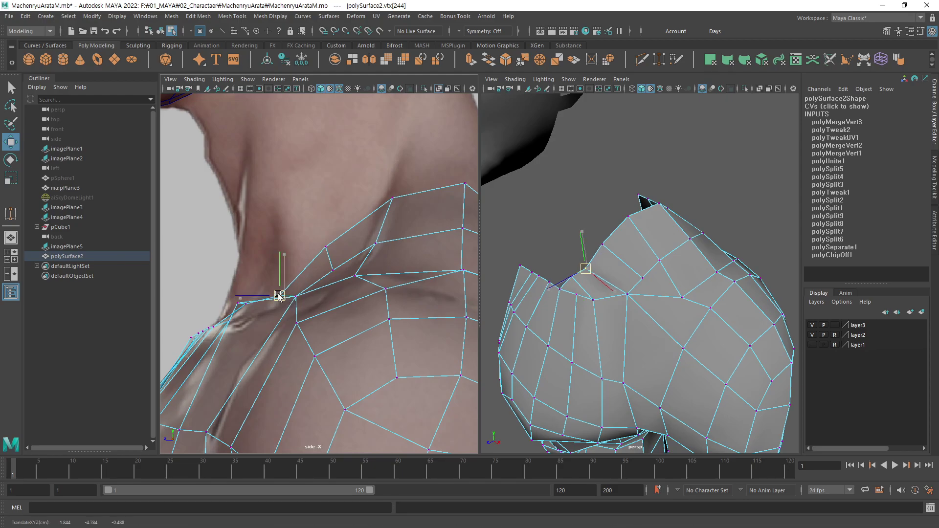
left_click(326, 247)
mouse_move(327, 248)
left_mouse_down()
mouse_move(340, 254)
mouse_move(332, 280)
left_mouse_up()
left_click(334, 272)
left_click(295, 297)
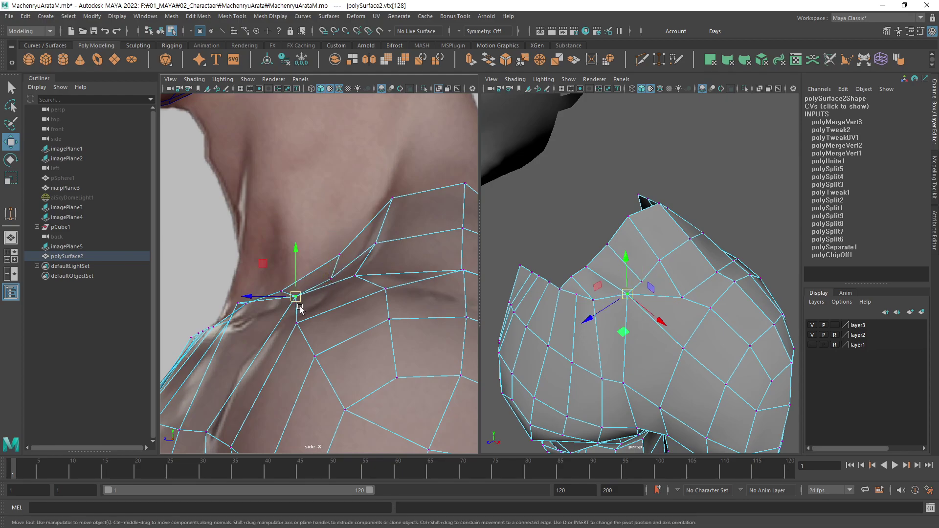
key("q")
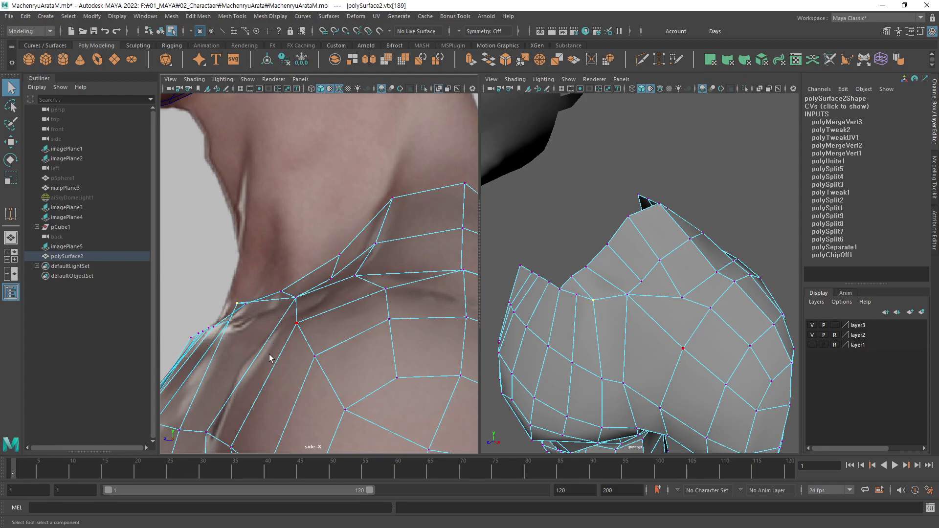
key("w")
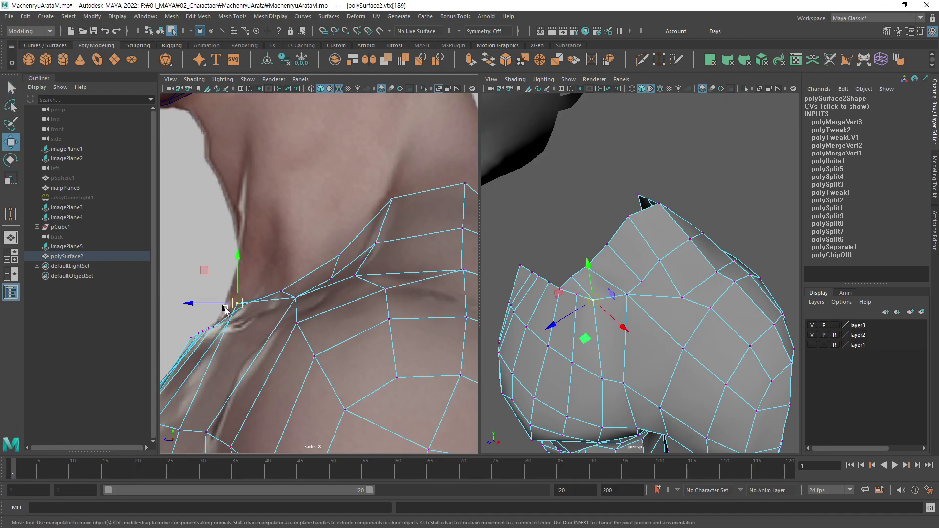
left_click_drag(226, 309, 272, 307)
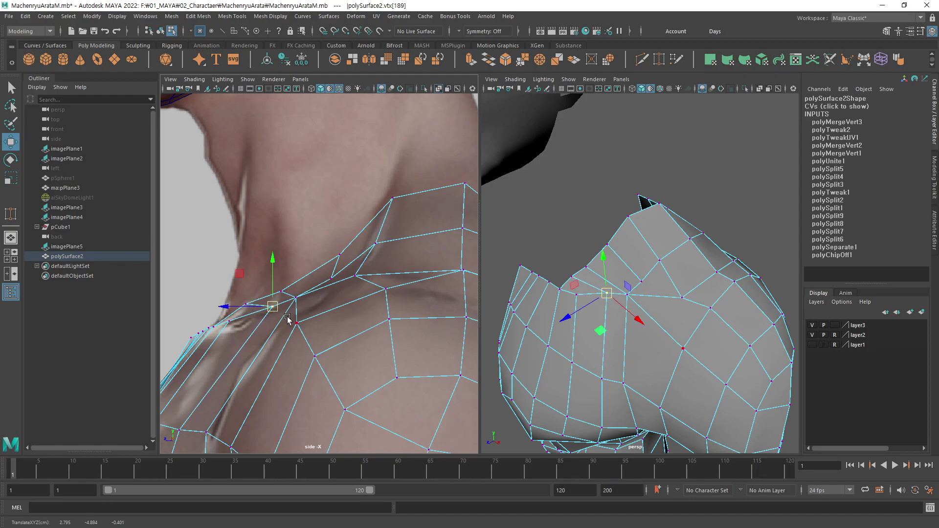
Change the camera view and reselect vertices around the neck opening in vertex mode.
key("space")
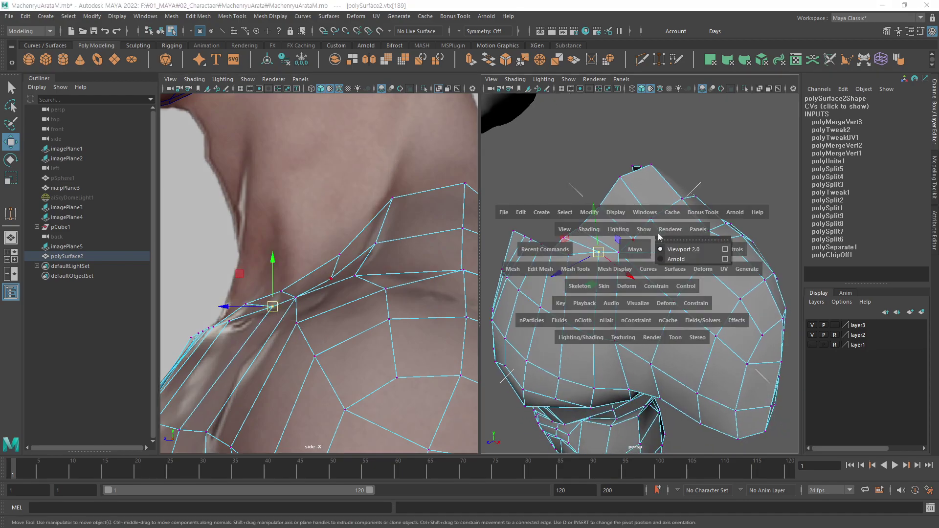
mouse_move(634, 250)
left_mouse_down()
mouse_move(619, 267)
mouse_move(630, 270)
left_mouse_up()
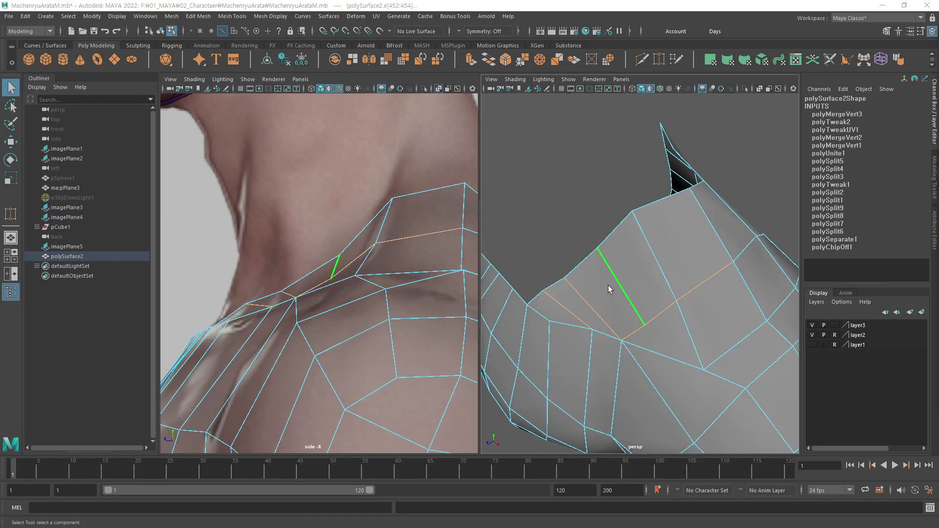
left_click_drag(608, 285, 629, 283, "alt")
left_click(592, 326)
mouse_move(592, 326)
left_mouse_down("alt")
mouse_move(666, 284)
mouse_move(638, 293)
left_mouse_up("alt")
key("F9")
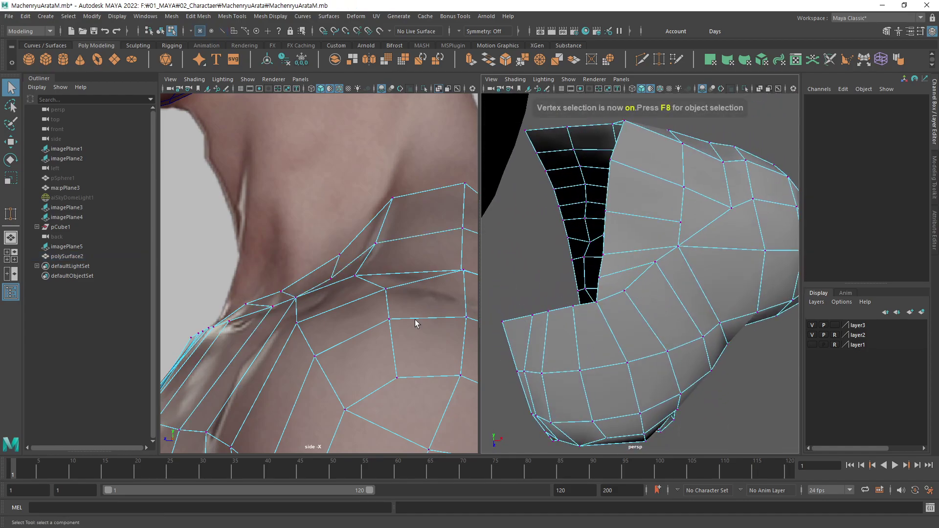
middle_click_drag(373, 309, 385, 295, "alt")
left_click(598, 302)
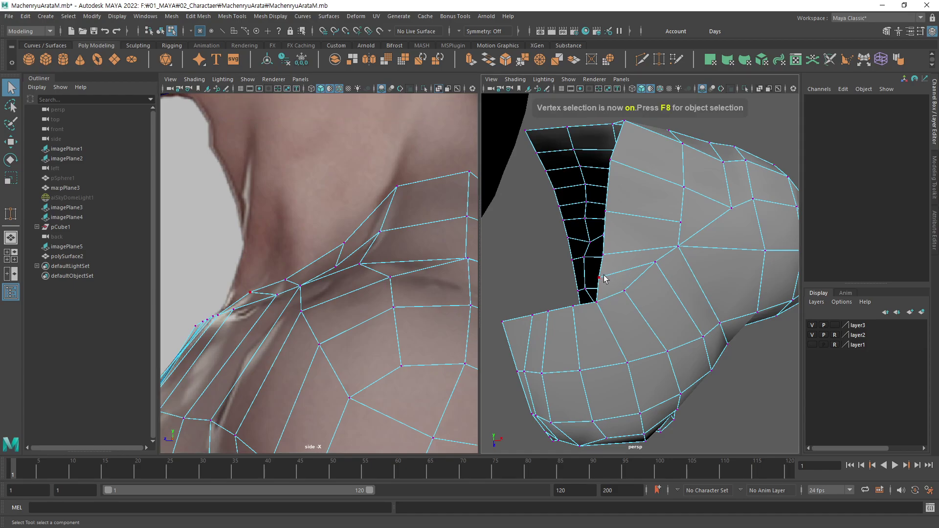
mouse_move(604, 279)
left_mouse_down("alt")
mouse_move(675, 255)
mouse_move(662, 298)
mouse_move(667, 245)
mouse_move(659, 338)
left_mouse_up("alt")
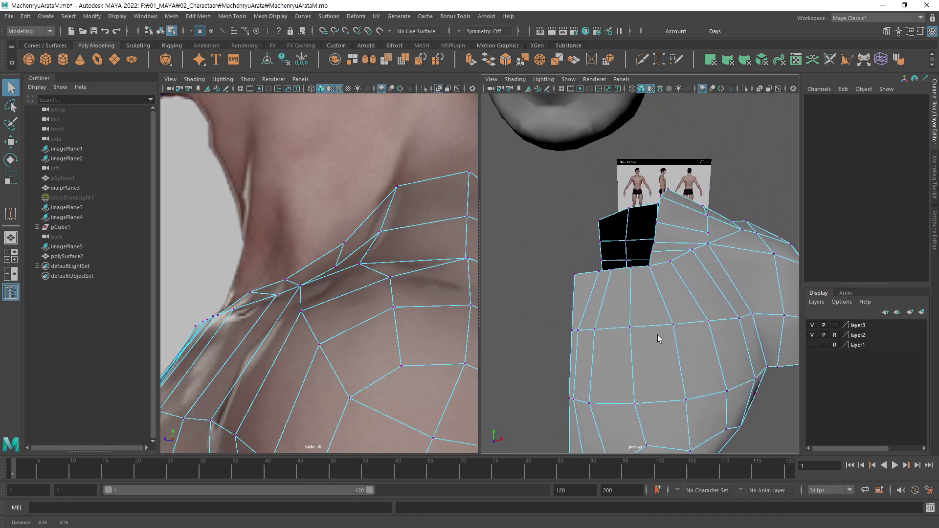
mouse_move(623, 291)
left_mouse_down("alt")
mouse_move(614, 347)
mouse_move(652, 351)
left_mouse_up("alt")
left_click(590, 309, "shift")
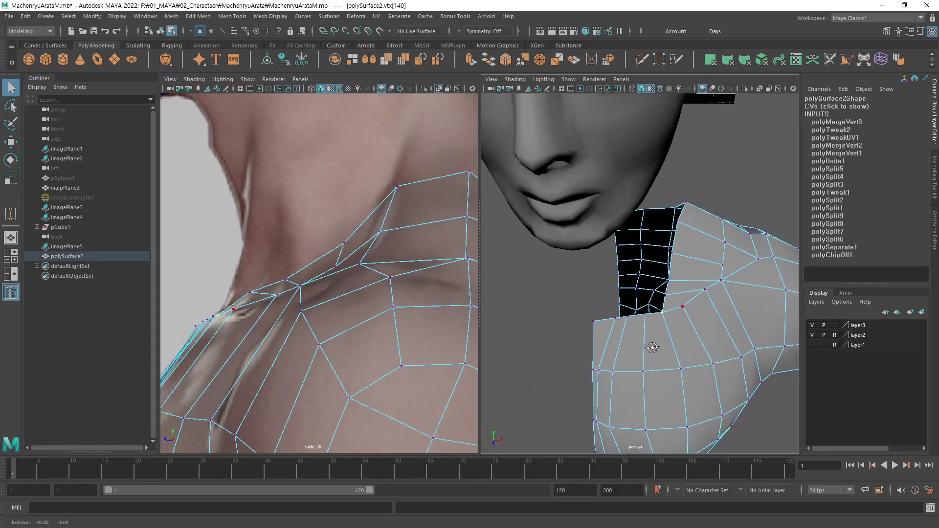
mouse_move(611, 294)
left_mouse_down("alt")
mouse_move(650, 313)
mouse_move(691, 303)
left_mouse_up("alt")
key("w")
Slide the neck-seam and upper shoulder vertices along X to match the reference.
left_click(659, 304)
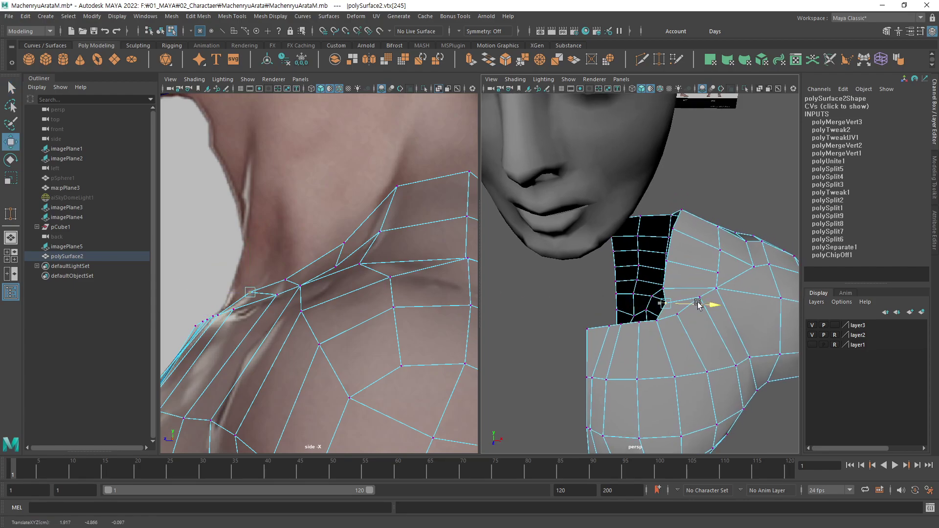
left_click(669, 289)
left_click_drag(715, 293, 732, 262)
left_click(670, 260)
left_click(673, 229)
left_click_drag(716, 229, 728, 229)
left_click_drag(729, 264, 649, 344, "alt")
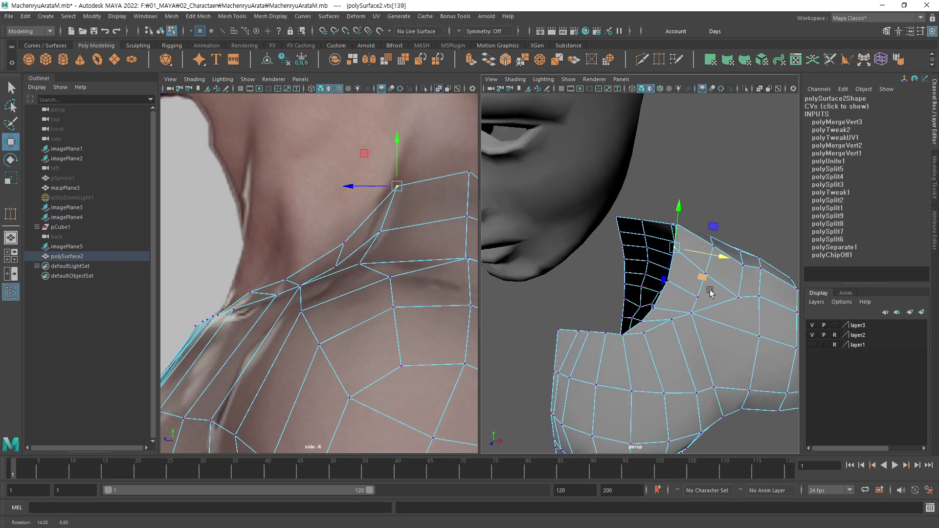
left_click(640, 326)
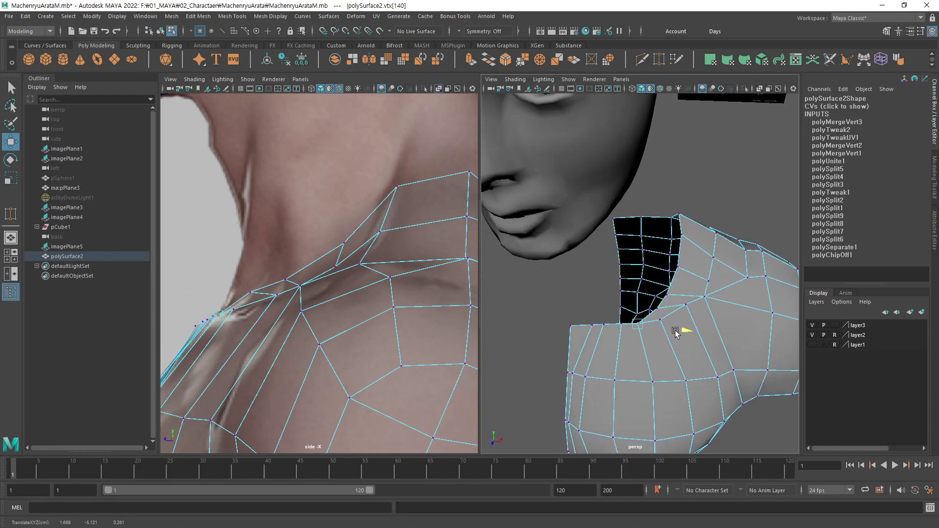
left_click(656, 309)
left_click_drag(686, 314, 689, 313)
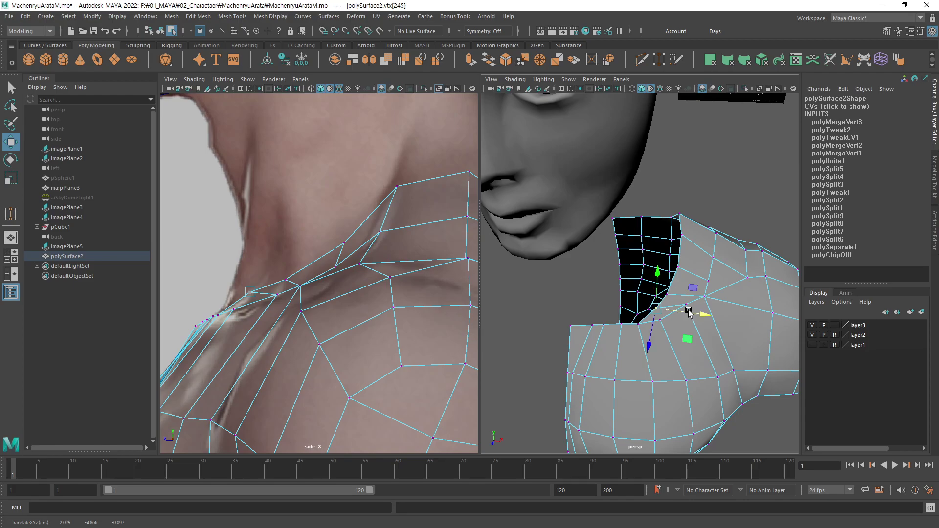
left_click(691, 297)
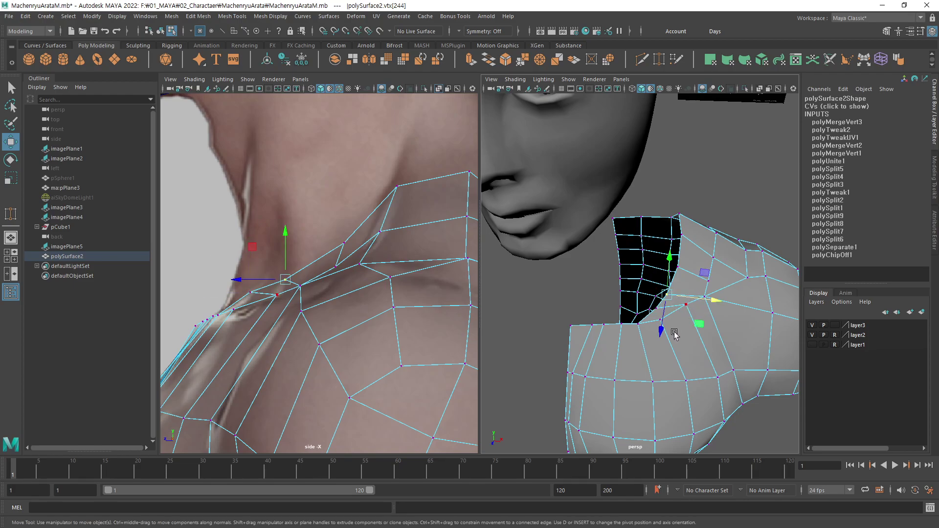
Raise a neck-seam vertex toward the neck outline and select the next collar vertices.
scroll(673, 334, "up", 3)
mouse_move(650, 298)
left_mouse_down("alt")
mouse_move(650, 339)
mouse_move(626, 316)
left_mouse_up("alt")
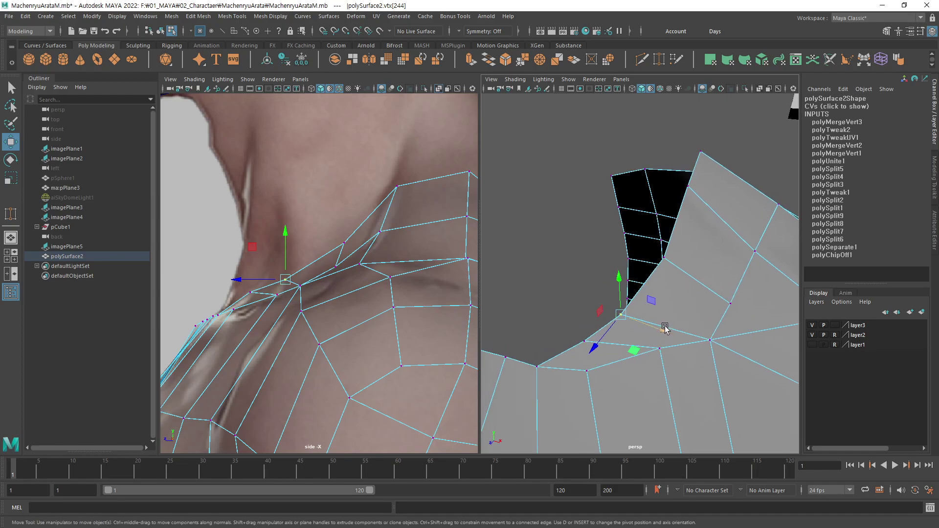
left_click_drag(642, 296, 600, 308, "alt")
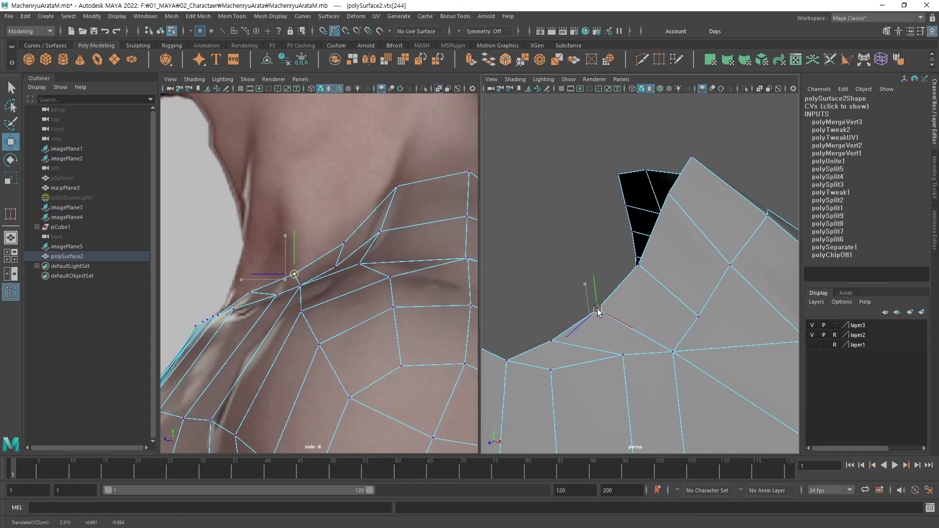
mouse_move(695, 327)
left_mouse_down("alt")
mouse_move(640, 343)
mouse_move(629, 315)
mouse_move(662, 326)
mouse_move(740, 306)
left_mouse_up("alt")
left_click(589, 292)
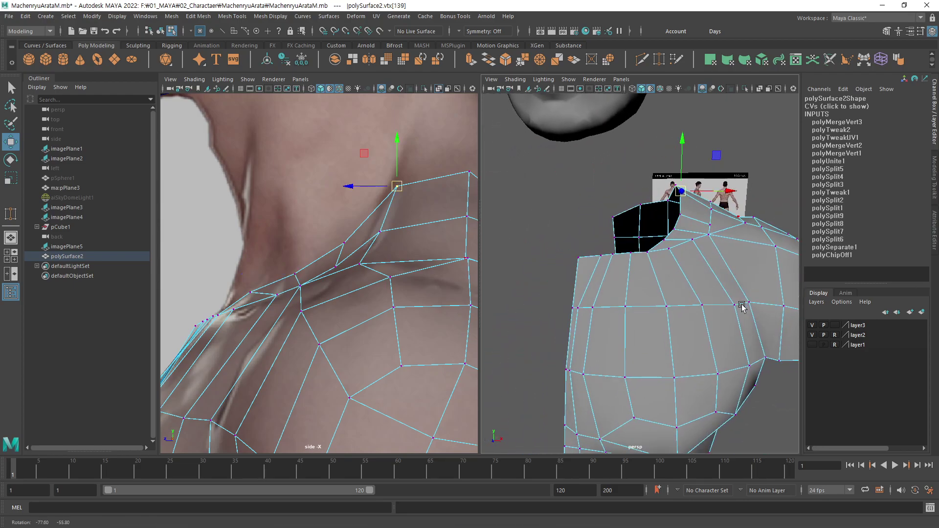
right_click_drag(404, 350, 377, 360, "alt")
left_click_drag(377, 361, 339, 299, "alt")
left_click(333, 293)
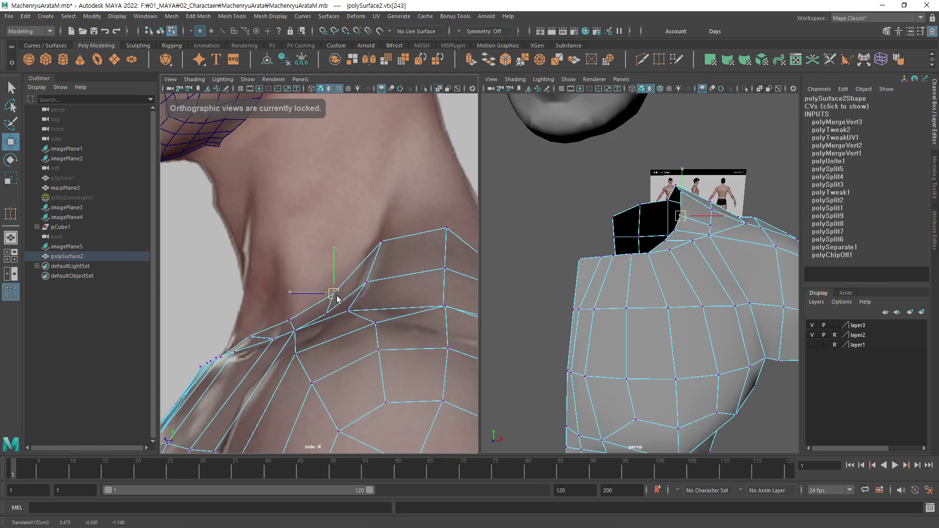
mouse_move(717, 264)
left_mouse_down("alt")
mouse_move(521, 364)
mouse_move(605, 347)
left_mouse_up("alt")
Reposition the back and shoulder collar vertices, raising the one below the neck.
left_click(657, 255)
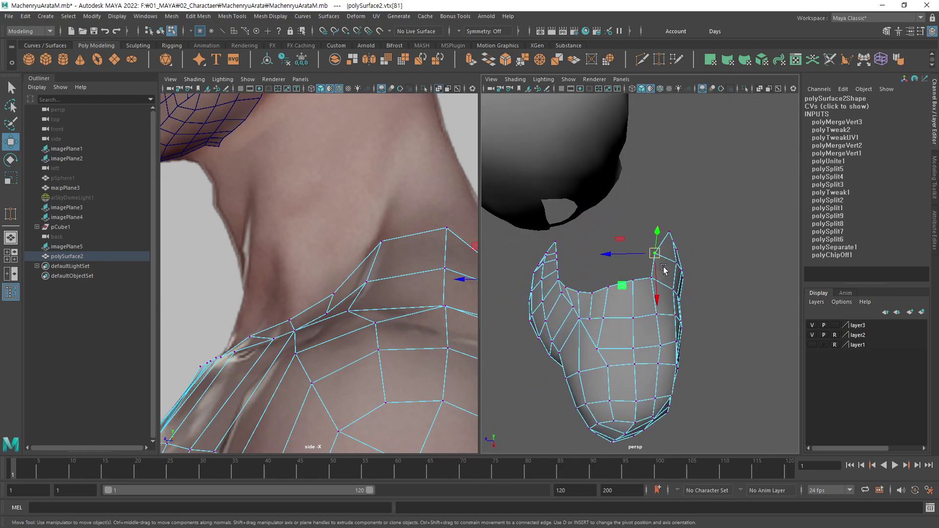
left_click_drag(659, 255, 663, 315, "alt")
mouse_move(638, 274)
left_mouse_down("alt")
mouse_move(656, 329)
mouse_move(733, 294)
mouse_move(712, 293)
mouse_move(724, 298)
mouse_move(714, 313)
left_mouse_up("alt")
left_click(703, 299)
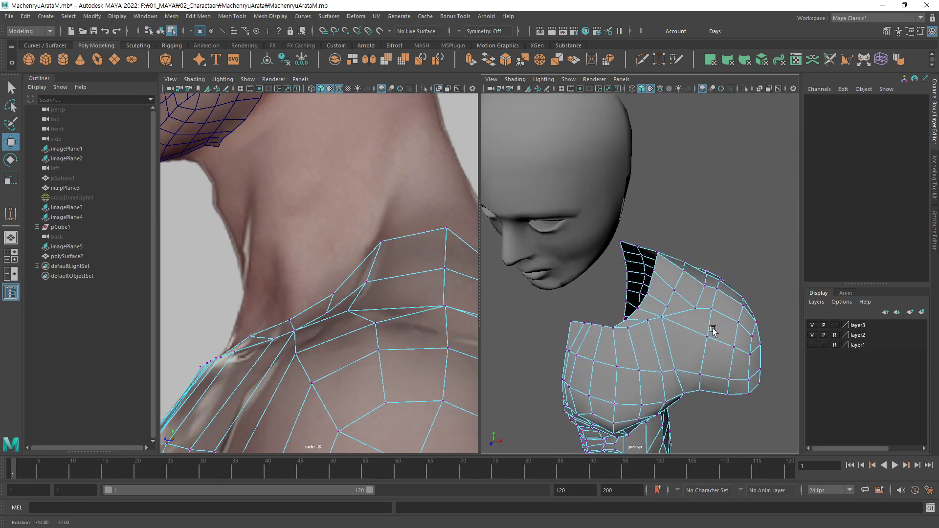
left_click(685, 324)
scroll(722, 279, "up", 5)
left_click_drag(722, 278, 682, 370, "alt")
mouse_move(655, 326)
left_mouse_down()
mouse_move(681, 300)
mouse_move(653, 319)
mouse_move(653, 345)
left_mouse_up()
left_click(649, 315)
left_click(644, 345)
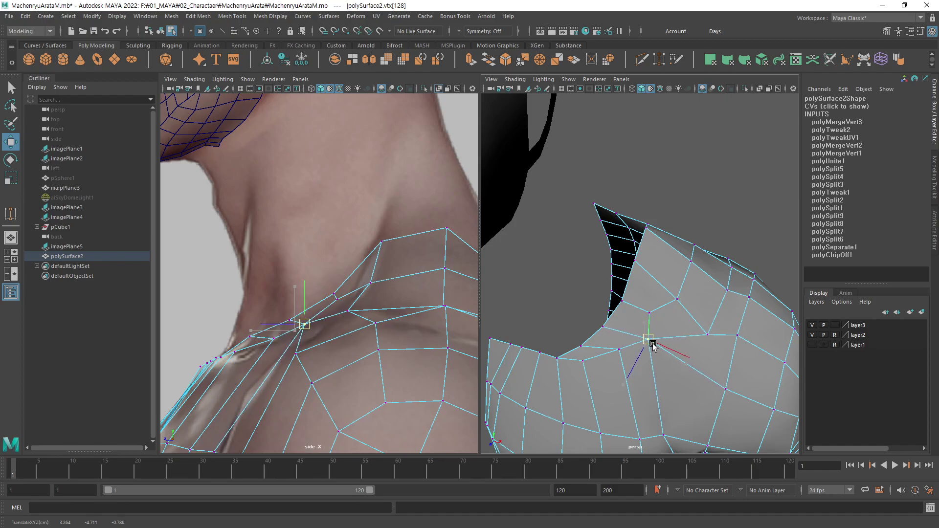
Align the front neck-base collar vertices with the side reference's neckline.
left_click_drag(306, 304, 301, 303)
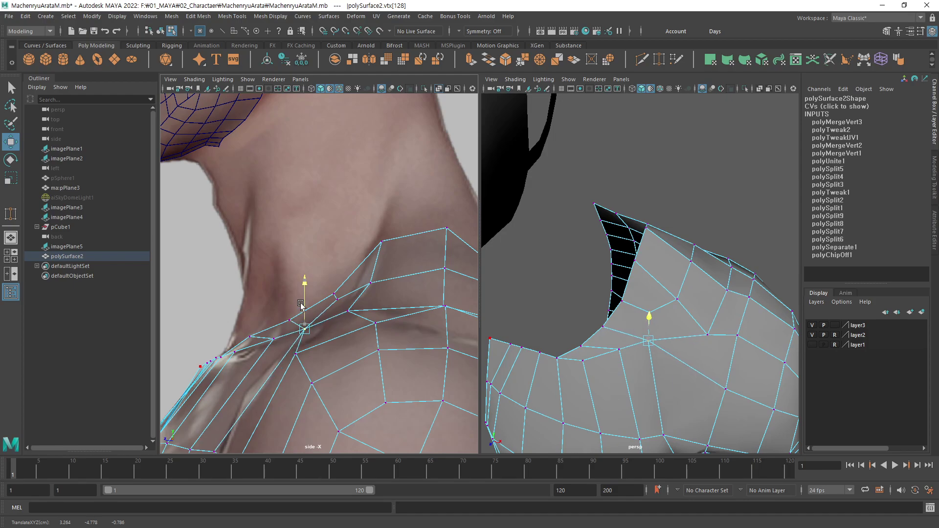
left_click(273, 342)
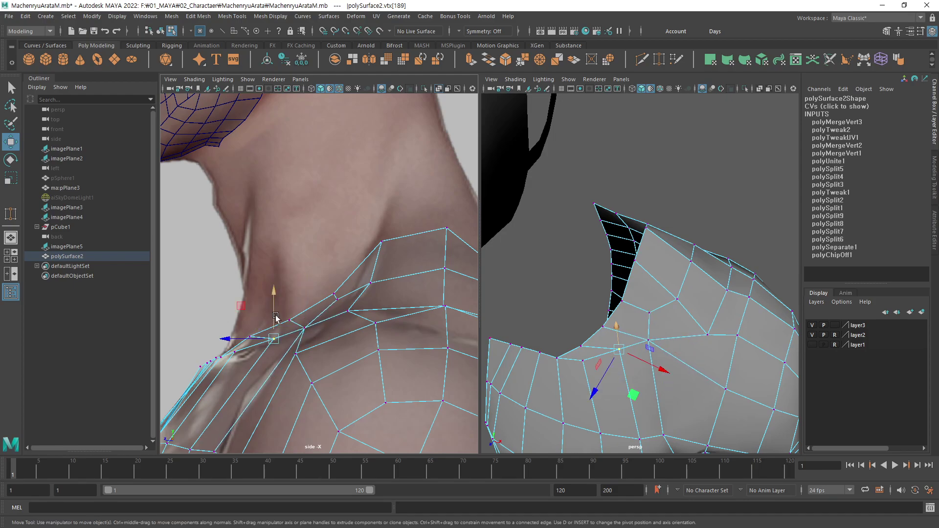
left_click_drag(274, 323, 274, 325)
left_click(290, 320)
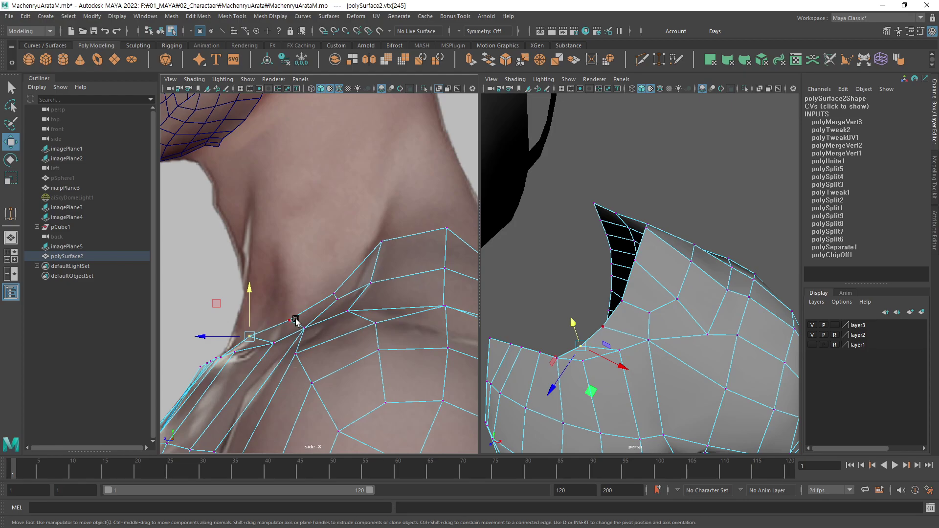
left_click(338, 290)
left_click(339, 301)
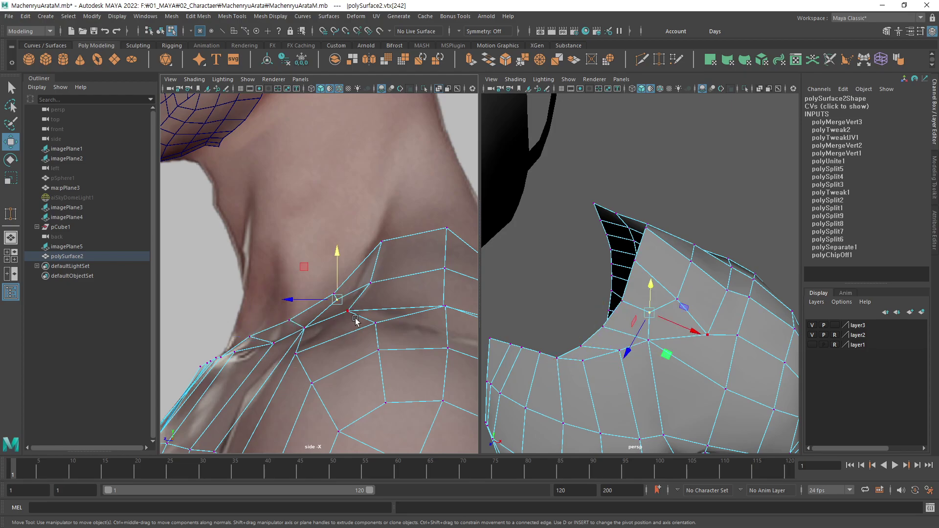
left_click_drag(371, 287, 370, 286)
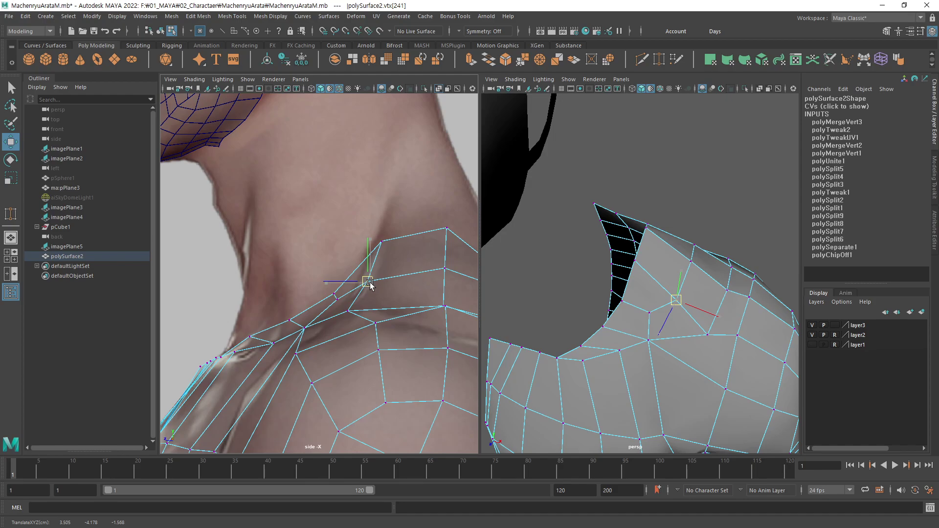
mouse_move(518, 252)
left_mouse_down("alt")
mouse_move(624, 326)
mouse_move(582, 336)
mouse_move(561, 357)
mouse_move(706, 321)
mouse_move(680, 329)
left_mouse_up("alt")
key("space")
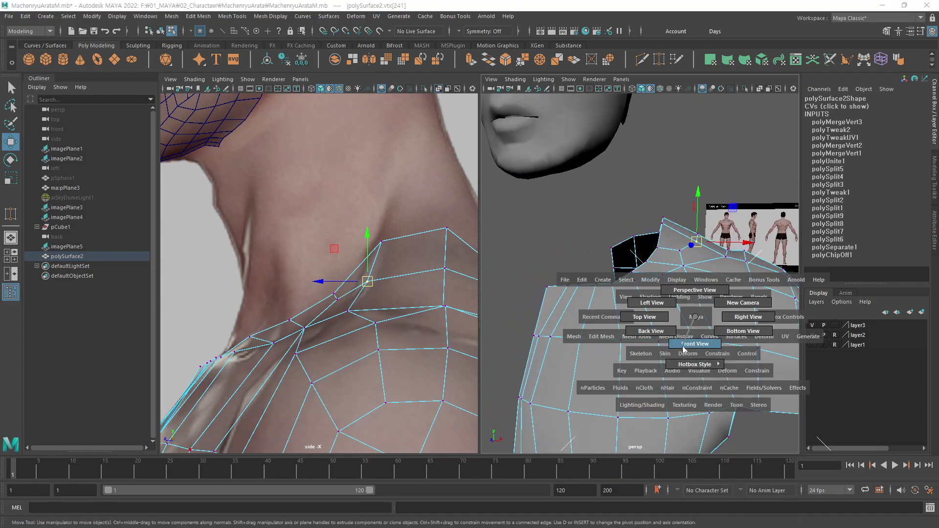
Show the front camera in wireframe and nudge collar vertices, undoing an accidental move.
left_click_drag(666, 332, 684, 345)
scroll(635, 281, "up", 5)
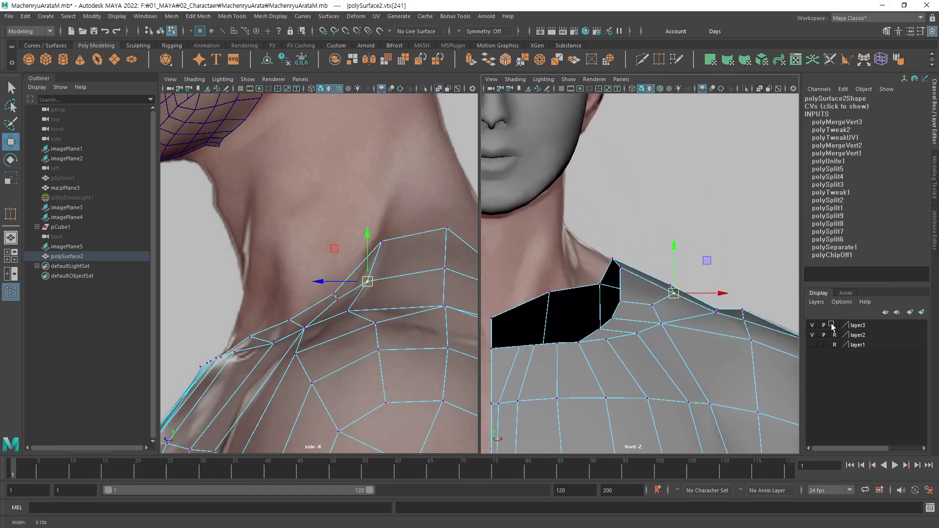
key("4")
scroll(686, 306, "up", 2)
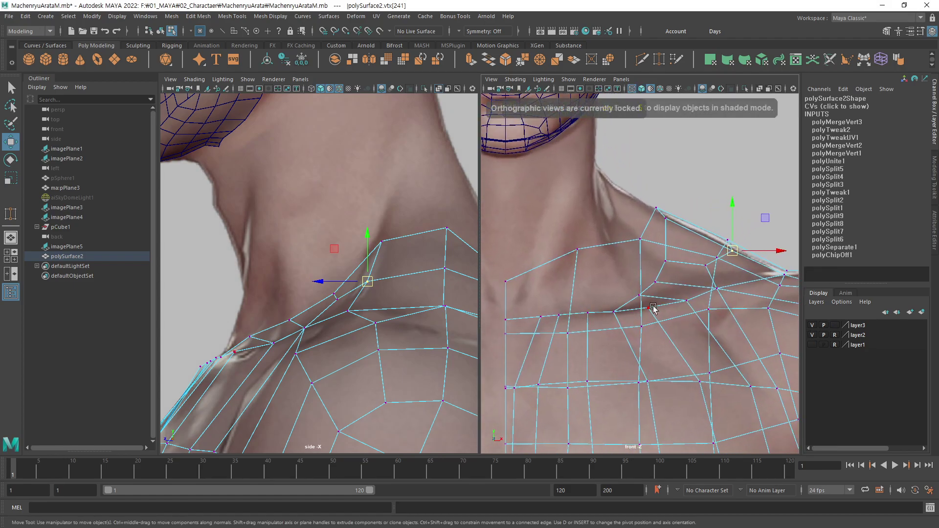
mouse_move(634, 290)
left_mouse_down()
mouse_move(646, 311)
mouse_move(675, 267)
left_mouse_up()
left_click(655, 283)
left_click(666, 261)
key("ctrl+z")
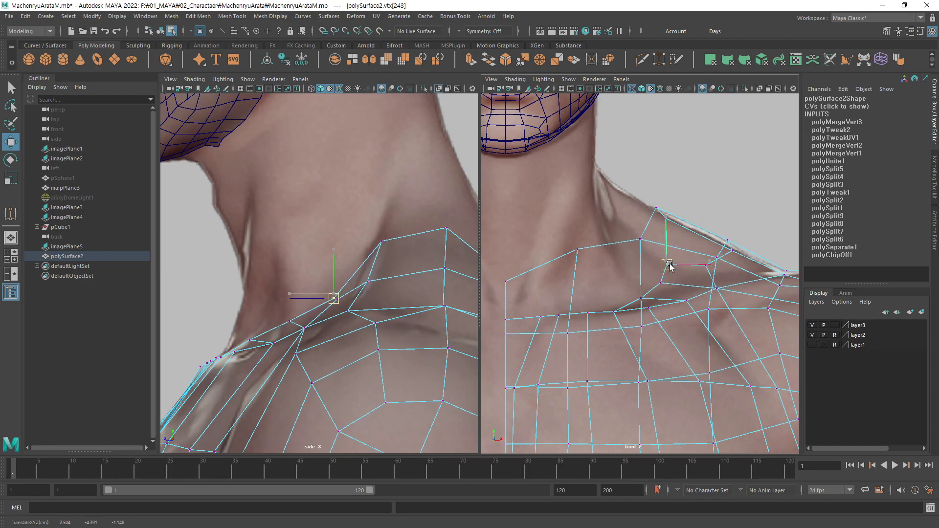
key("q")
key("w")
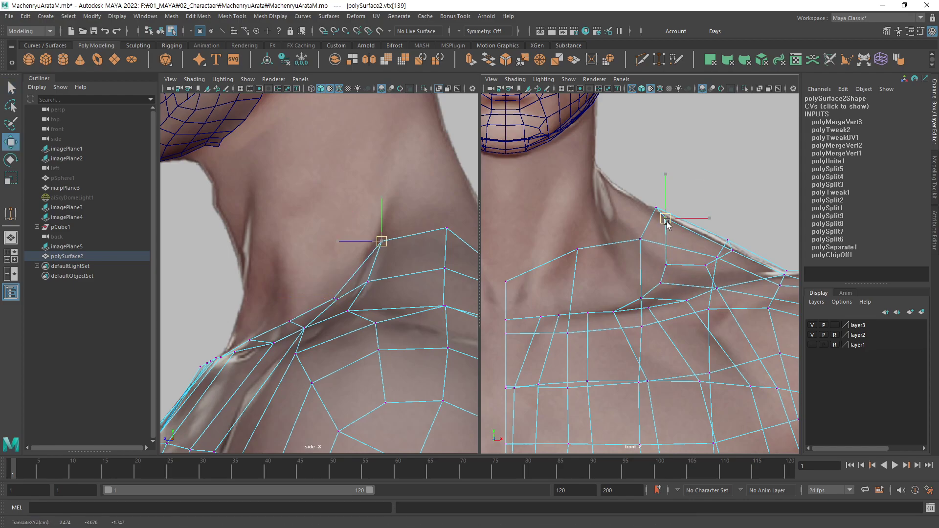
Lower the shoulder-line and upper-chest vertices onto the front reference's collarbone.
left_click(723, 248)
left_click_drag(721, 250, 705, 281)
left_click(705, 269)
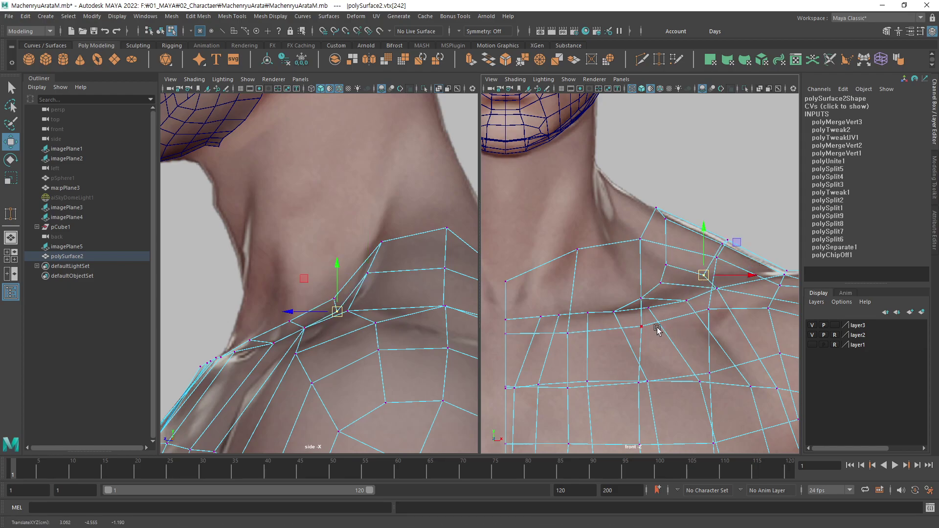
left_click(650, 311)
left_click(614, 313)
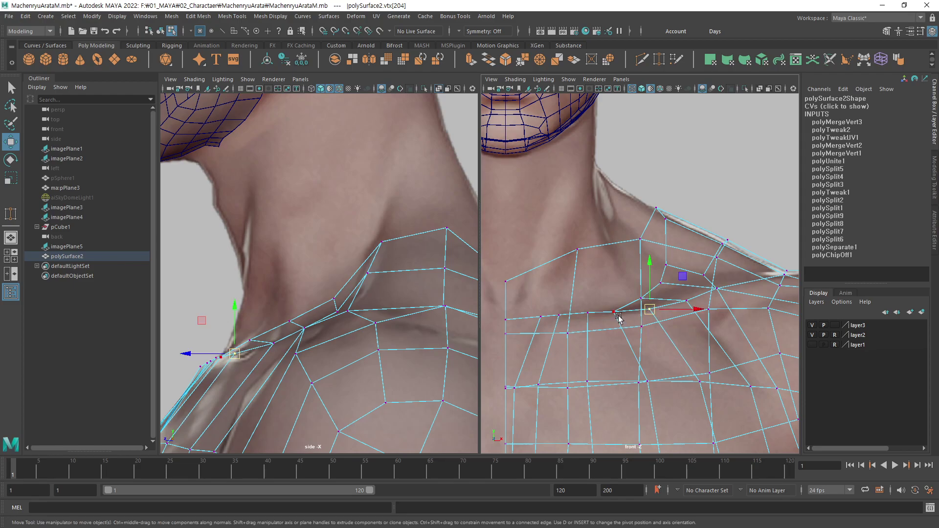
left_click(588, 314)
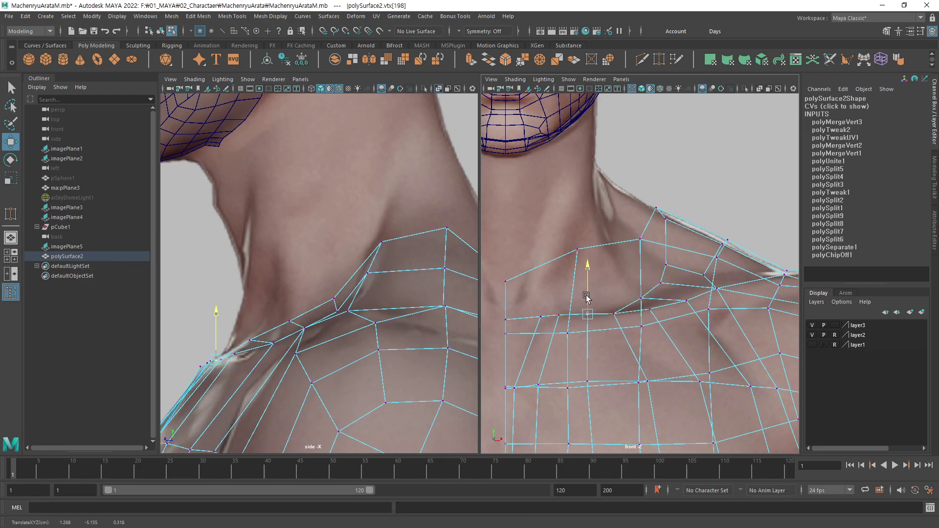
left_click(560, 318)
mouse_move(556, 304)
left_mouse_down()
mouse_move(541, 333)
mouse_move(578, 337)
mouse_move(572, 335)
left_mouse_up()
Drop the centre-line neck-base vertex to collarbone level and slide its neighbour sideways.
left_click(540, 317)
left_click(505, 320)
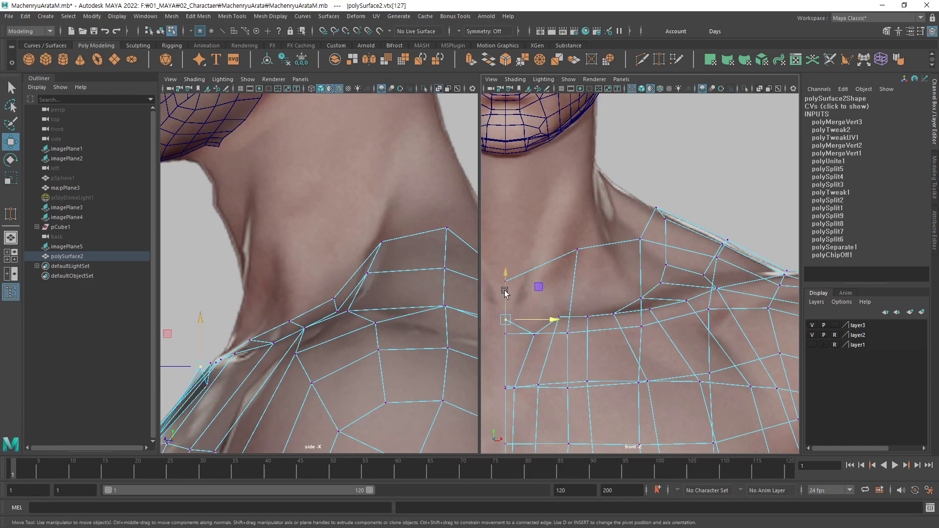
left_click_drag(504, 291, 506, 307)
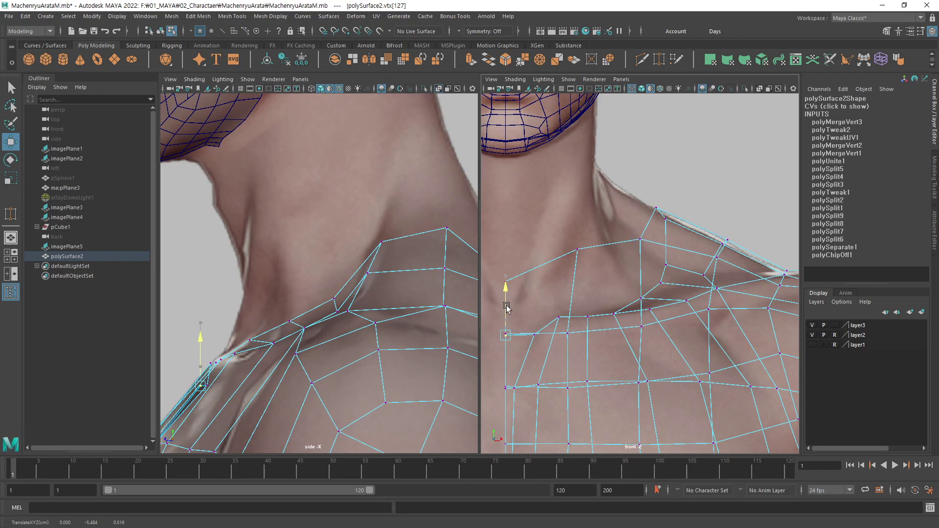
left_click(557, 318)
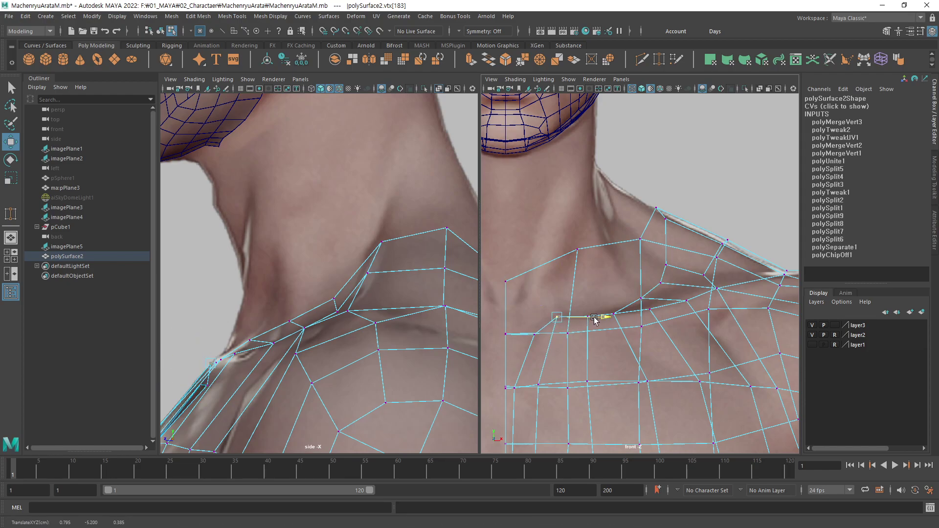
left_click_drag(594, 318, 600, 319)
left_click(719, 189)
scroll(652, 337, "down", 2)
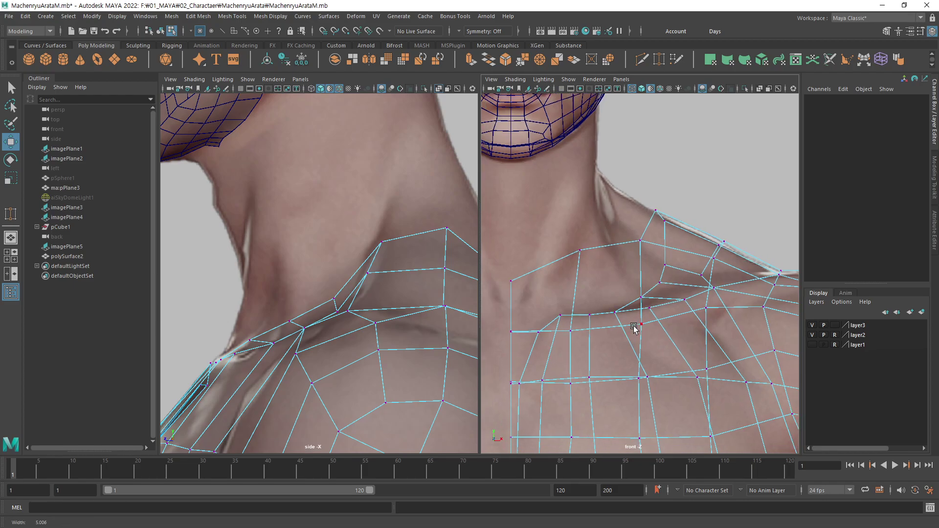
scroll(629, 325, "down", 3)
scroll(658, 327, "up", 5)
key("F8")
Select collar edges and pan the front and side views to recentre the shoulder.
left_click(610, 296)
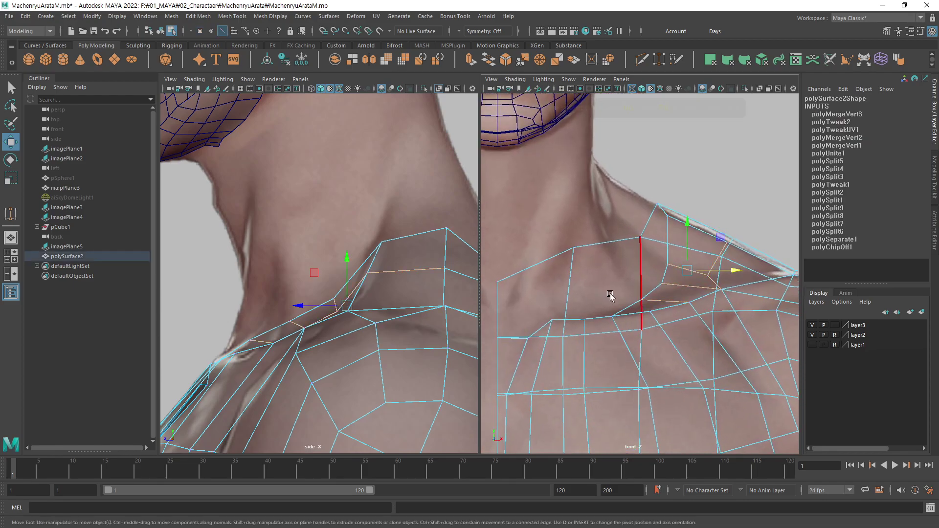
key("F10")
left_click(628, 311)
middle_click_drag(647, 277, 698, 247, "alt")
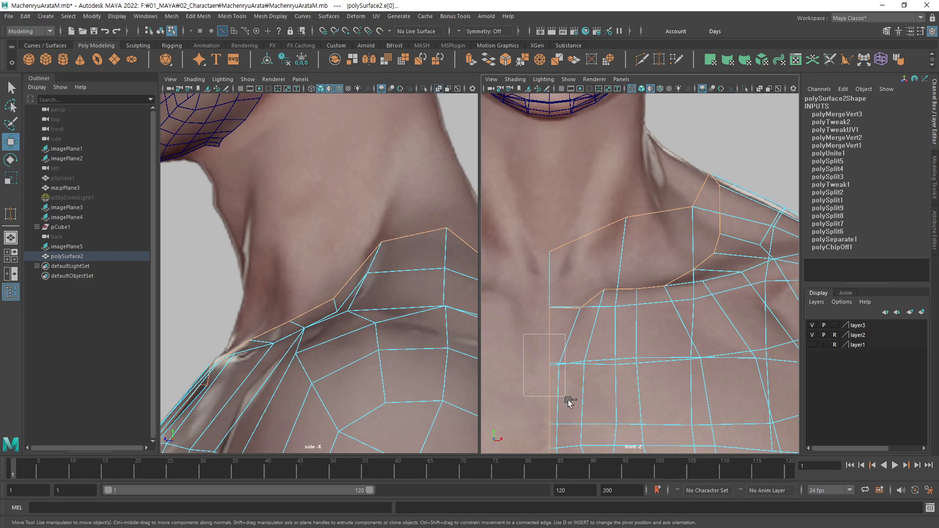
mouse_move(635, 381)
middle_mouse_down("alt")
mouse_move(628, 386)
mouse_move(707, 352)
mouse_move(681, 341)
mouse_move(715, 337)
mouse_move(712, 312)
middle_mouse_up("alt")
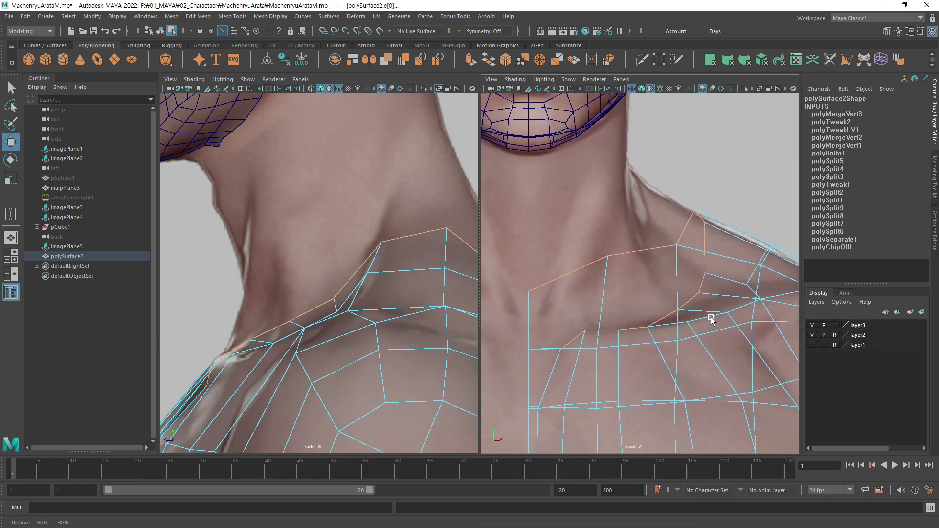
mouse_move(336, 324)
middle_mouse_down("alt")
mouse_move(367, 329)
mouse_move(377, 310)
middle_mouse_up("alt")
Push two shoulder-top vertices behind the neck back to the side-reference outline.
key("F9")
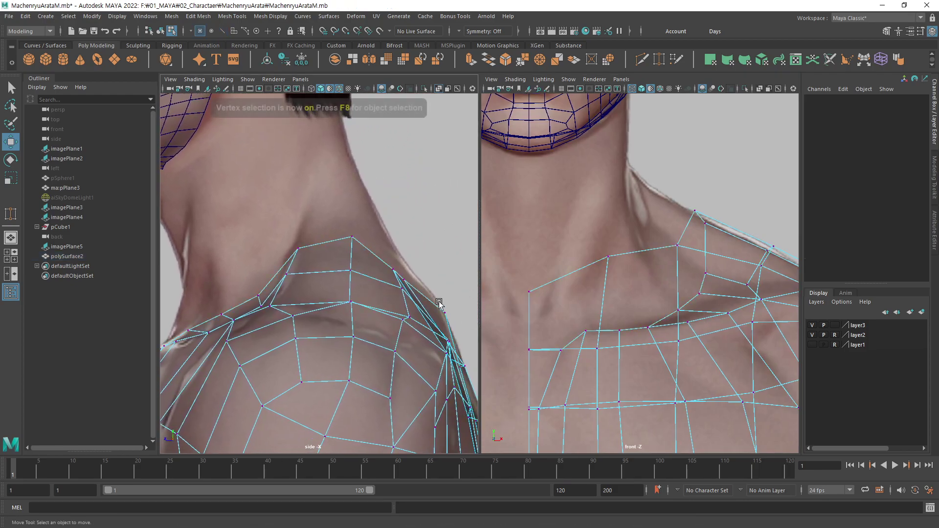
left_click(406, 282)
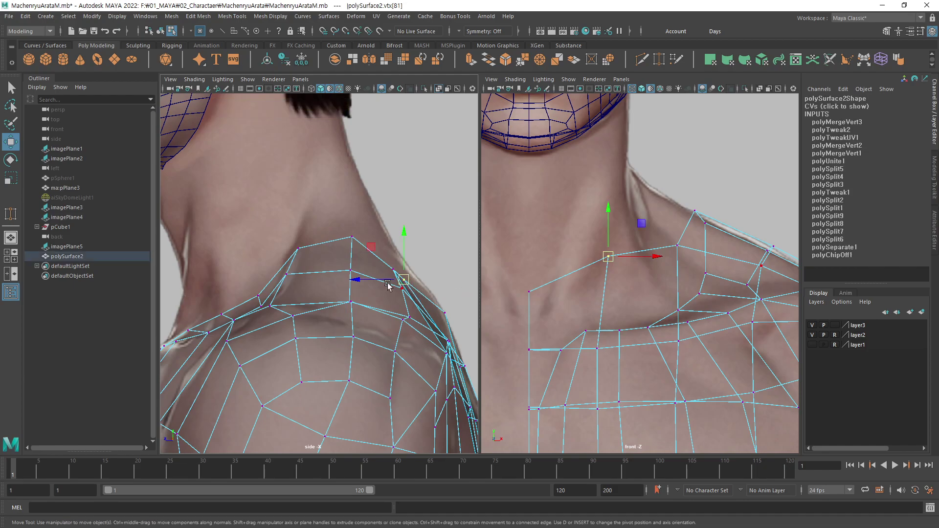
left_click_drag(385, 282, 399, 281)
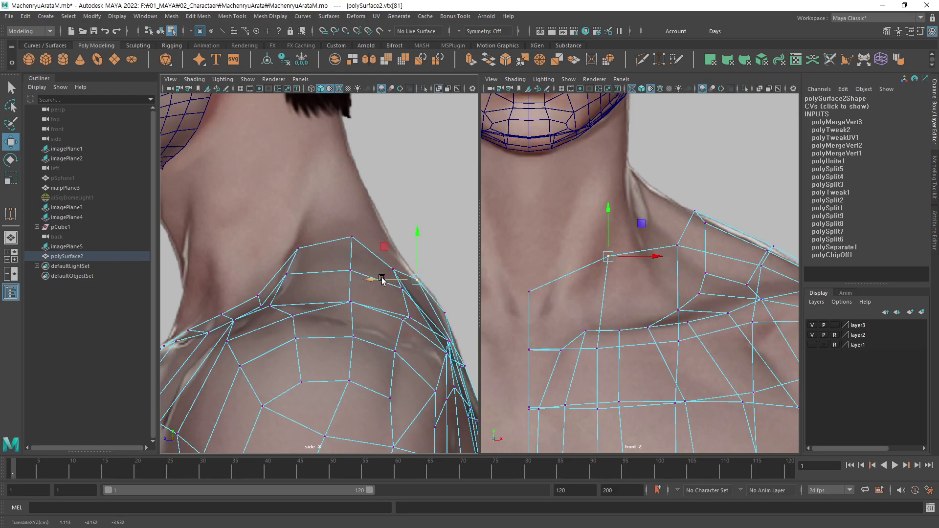
left_click(393, 269)
left_click_drag(373, 272, 382, 272)
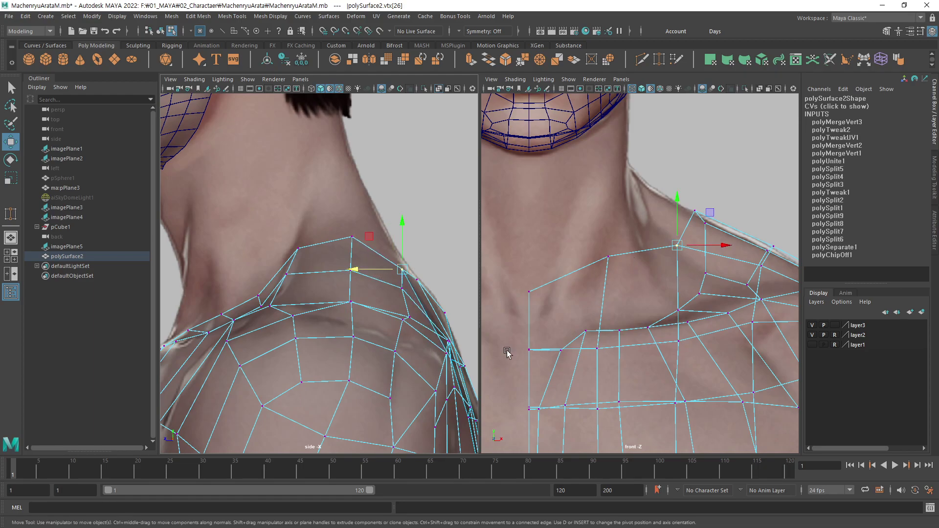
key("F10")
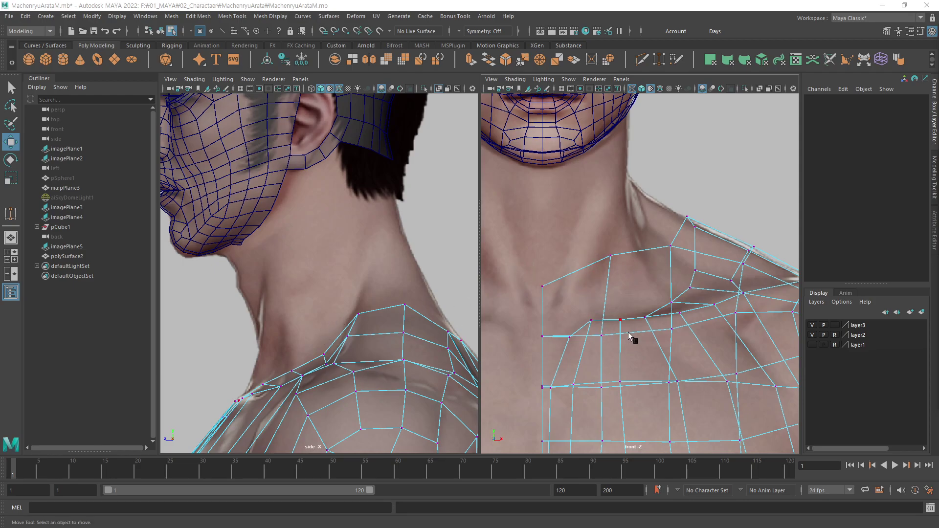
left_click(658, 262)
Switch to edge mode and set the second panel to a shaded perspective view framing the collar.
key("F10")
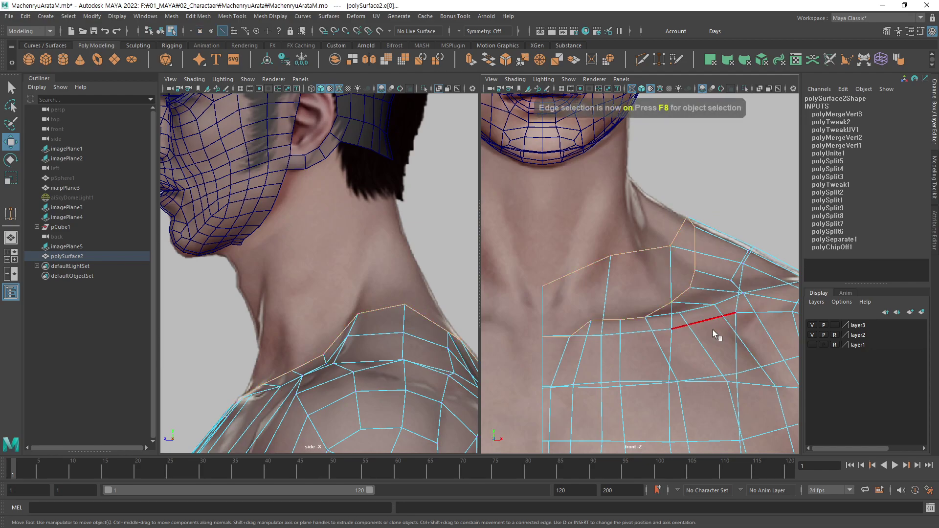
key("space")
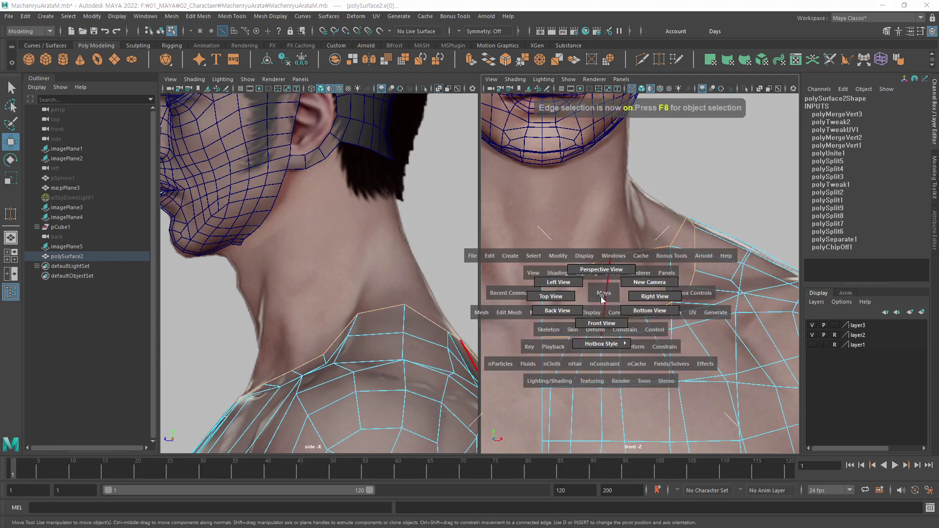
mouse_move(603, 298)
left_mouse_down()
mouse_move(588, 331)
mouse_move(726, 390)
mouse_move(595, 185)
mouse_move(659, 275)
mouse_move(639, 303)
left_mouse_up()
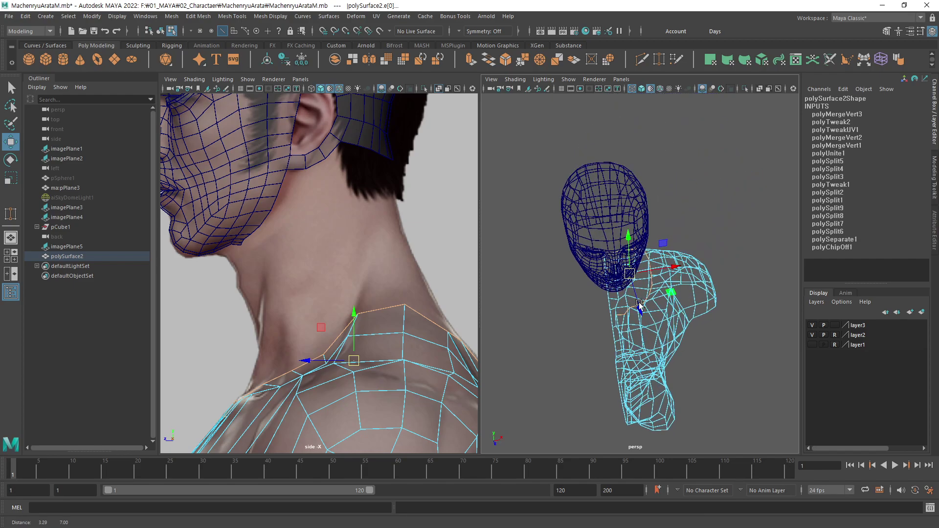
mouse_move(639, 304)
right_mouse_down("alt")
mouse_move(679, 303)
mouse_move(675, 293)
right_mouse_up("alt")
left_click_drag(675, 294, 639, 290, "alt")
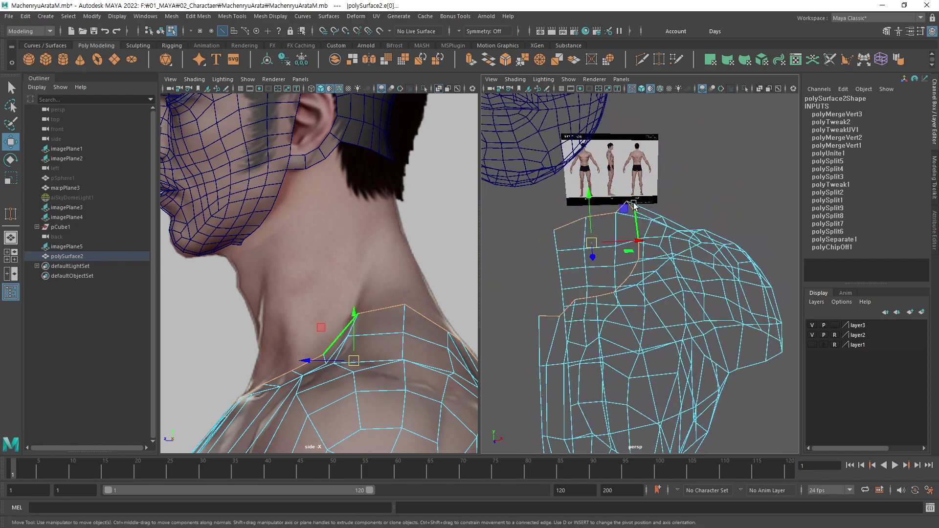
key("5")
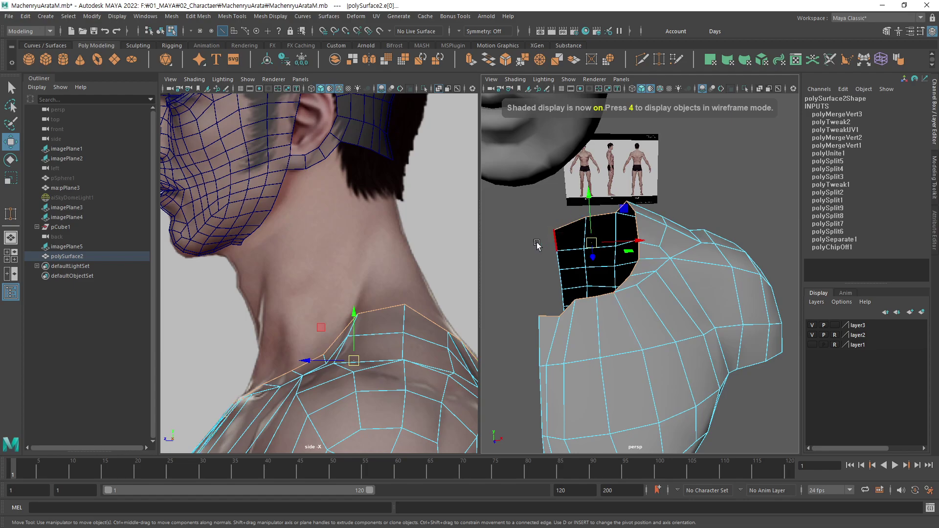
mouse_move(538, 317)
right_mouse_down("alt")
mouse_move(597, 313)
mouse_move(577, 315)
right_mouse_up("alt")
middle_click_drag(384, 360, 379, 330, "alt")
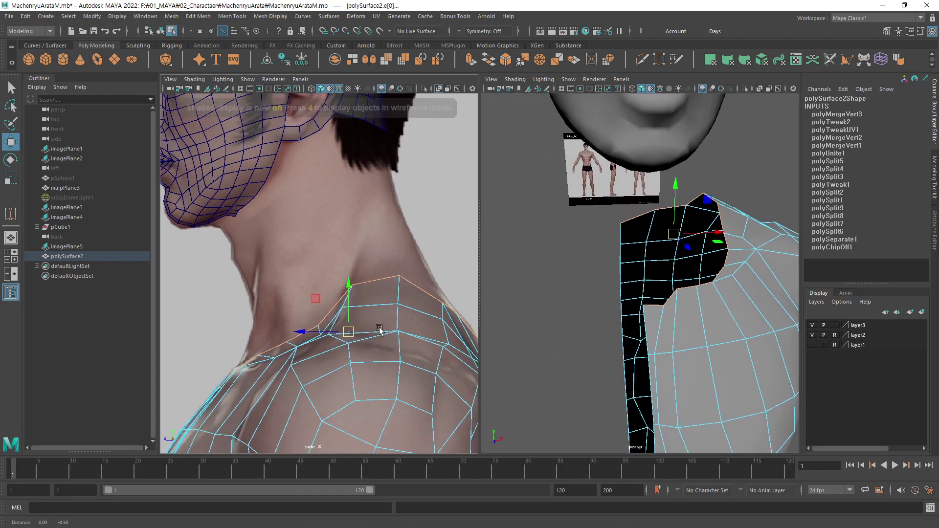
right_click_drag(380, 330, 336, 325, "alt")
Extrude the collar edges upward into a neck ring, lower it slightly, and switch to vertex mode.
left_click_drag(334, 273, 334, 227, "shift")
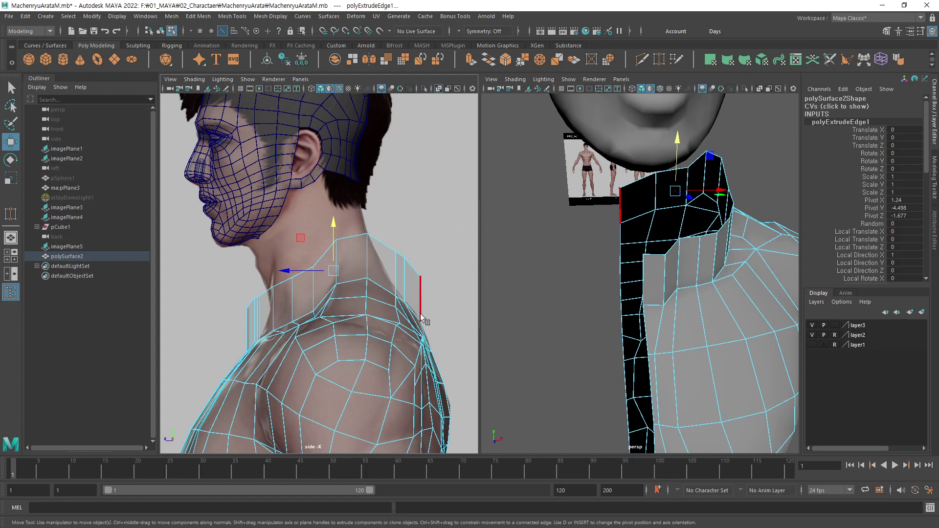
right_click_drag(265, 342, 404, 263, "alt")
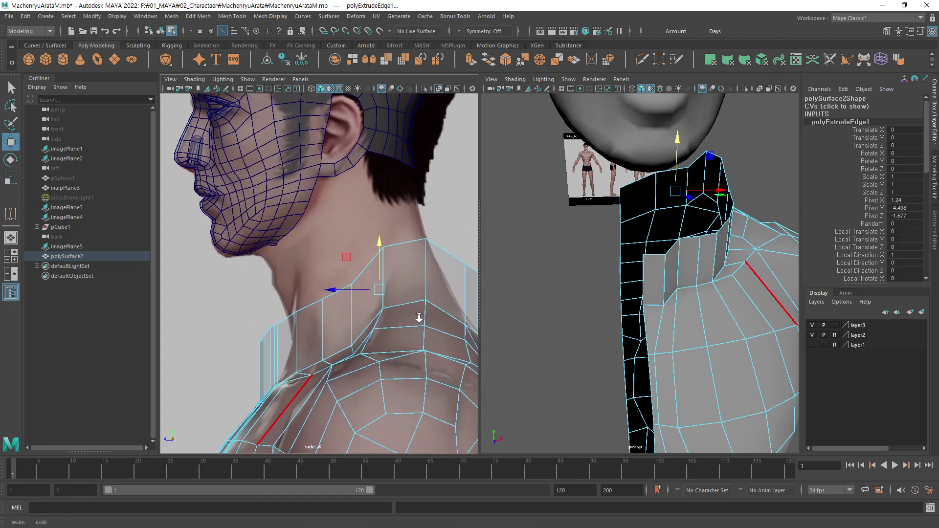
left_click_drag(382, 247, 382, 260)
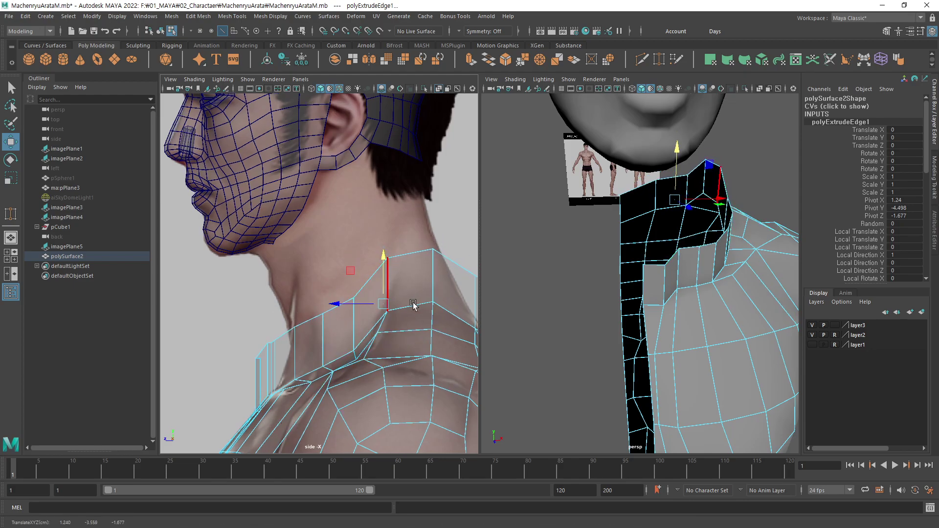
middle_click_drag(378, 382, 353, 333, "alt")
key("F9")
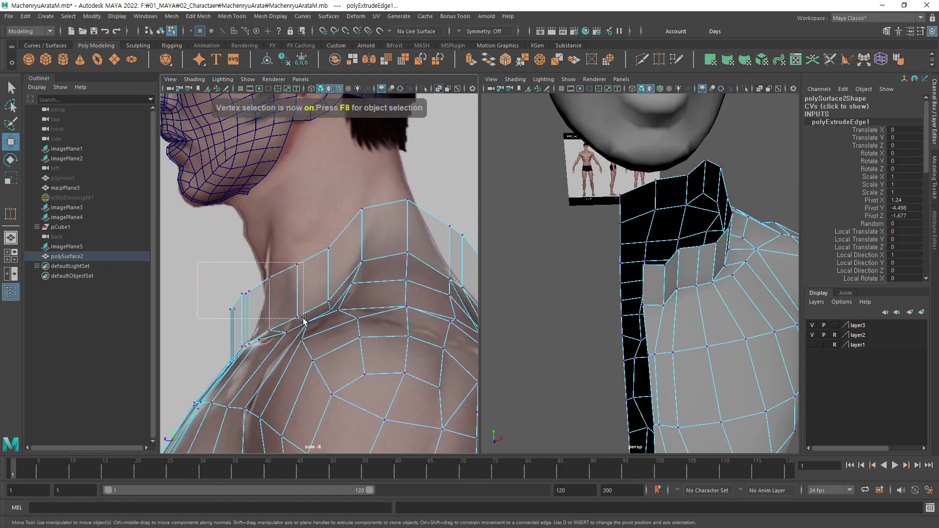
Fit the front and top neck vertices to the throat and neck outline in the side reference.
mouse_move(303, 318)
left_mouse_down()
mouse_move(255, 307)
mouse_move(270, 273)
left_mouse_up()
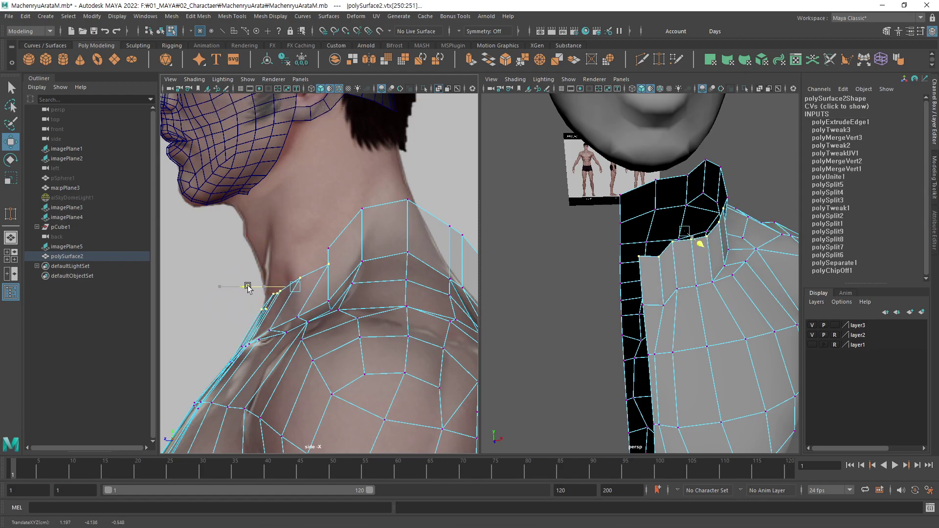
left_click(331, 268)
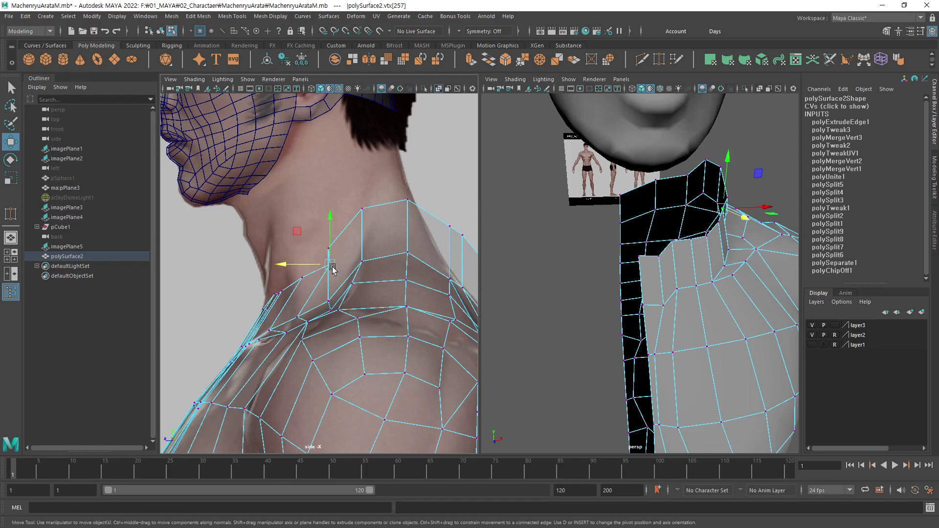
mouse_move(312, 267)
left_mouse_down()
mouse_move(298, 266)
mouse_move(333, 250)
left_mouse_up()
left_click(329, 248)
left_click(361, 209)
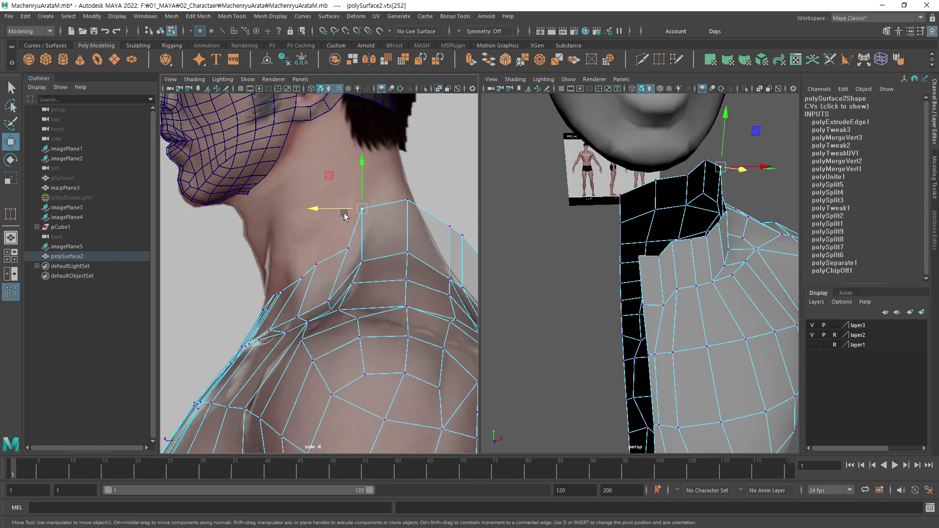
left_click_drag(336, 210, 347, 212)
left_click(348, 248)
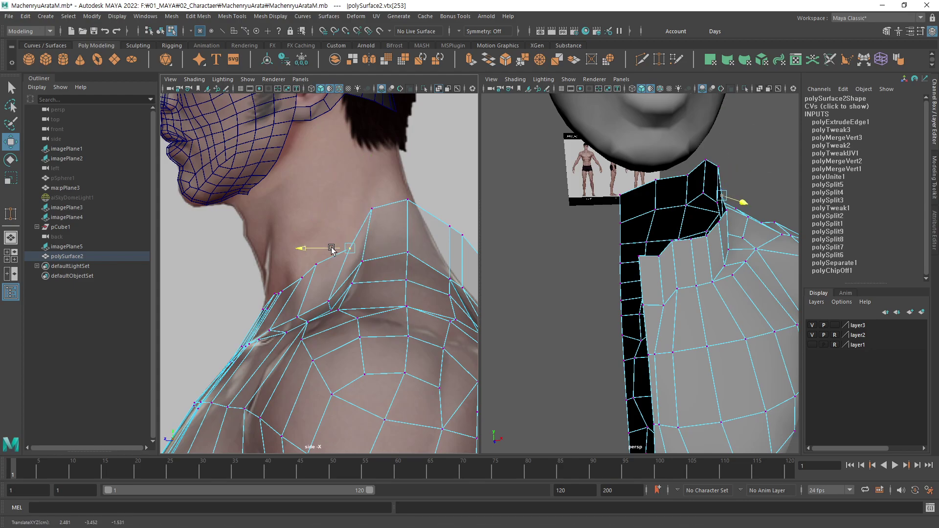
left_click_drag(339, 248, 344, 248)
left_click(408, 201)
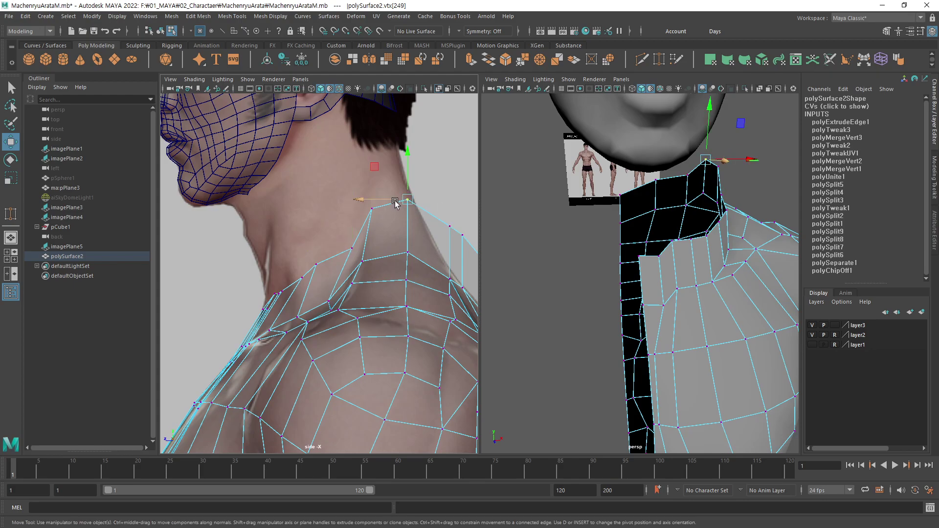
left_click_drag(407, 202, 384, 203)
Move the back-of-neck and collar vertices forward onto the side reference outline.
middle_click_drag(436, 232, 407, 218, "alt")
left_click(408, 216)
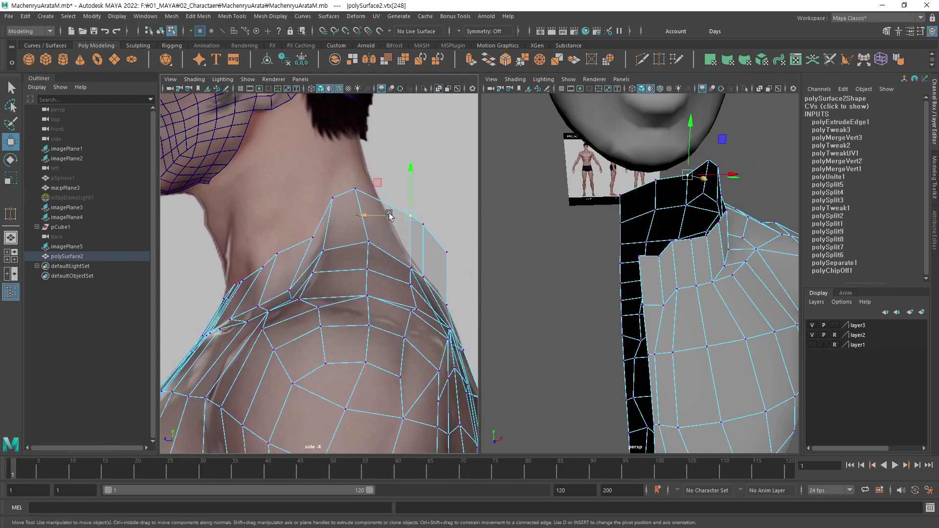
left_click_drag(386, 216, 361, 230)
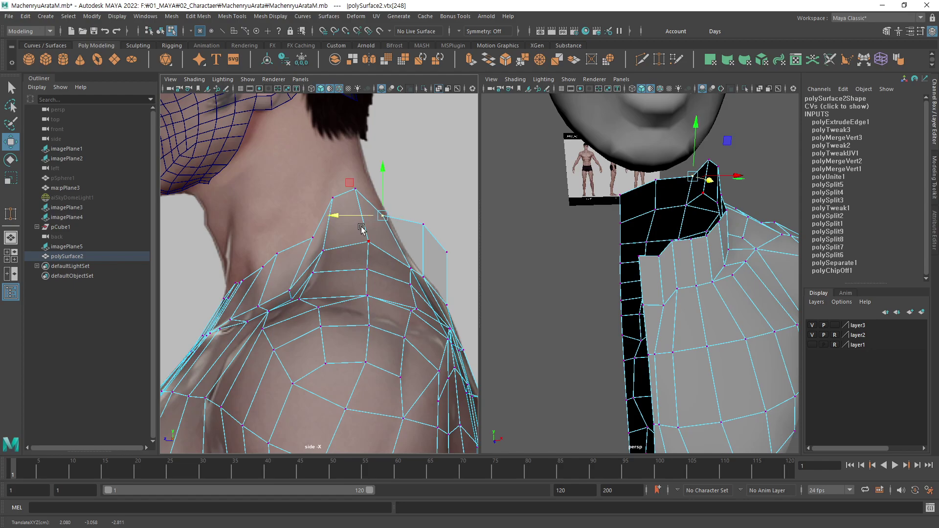
left_click(421, 225)
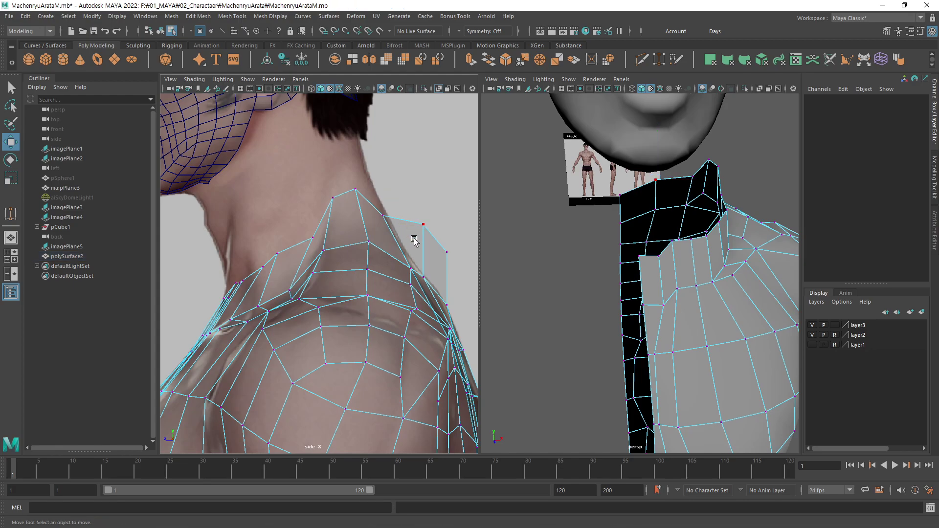
mouse_move(401, 227)
left_mouse_down()
mouse_move(372, 237)
mouse_move(383, 257)
left_mouse_up()
left_click(449, 254)
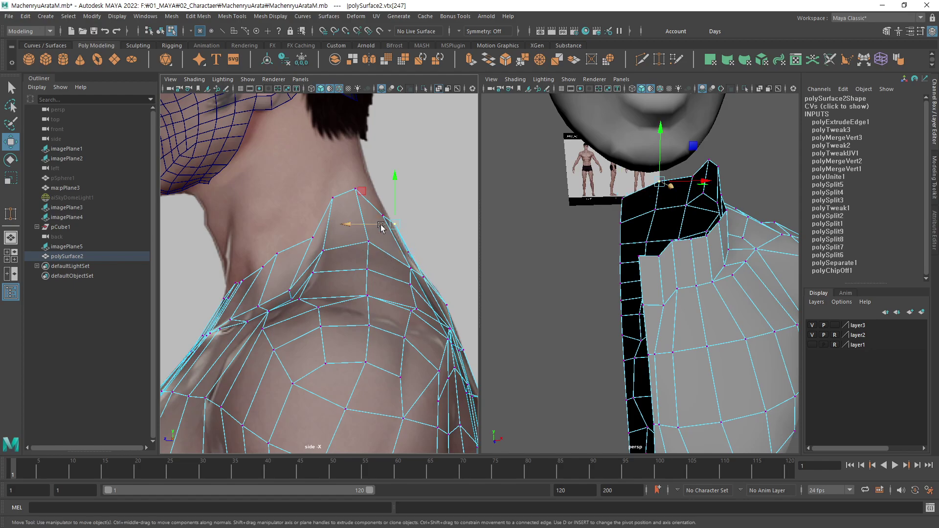
left_click(395, 224)
Refine the throat vertices against the reference, then orbit the perspective view to inspect the torso.
mouse_move(302, 258)
middle_mouse_down("alt")
mouse_move(332, 261)
mouse_move(347, 289)
middle_mouse_up("alt")
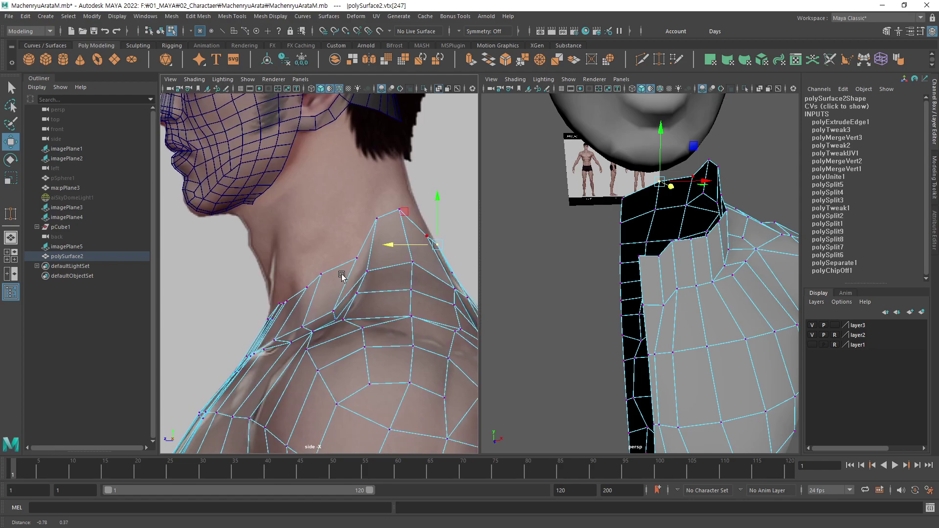
left_click(324, 272)
mouse_move(325, 272)
left_mouse_down()
mouse_move(310, 273)
mouse_move(330, 260)
left_mouse_up()
left_click(347, 255)
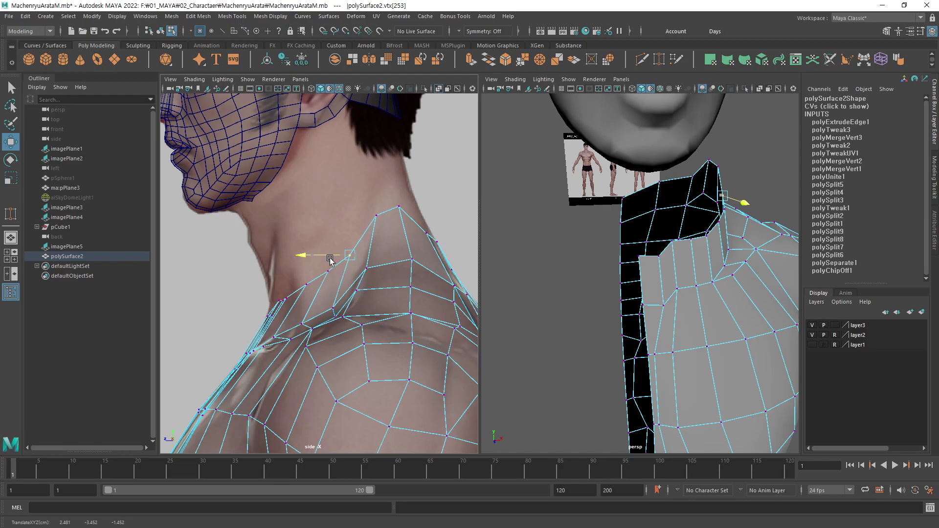
left_click(306, 284)
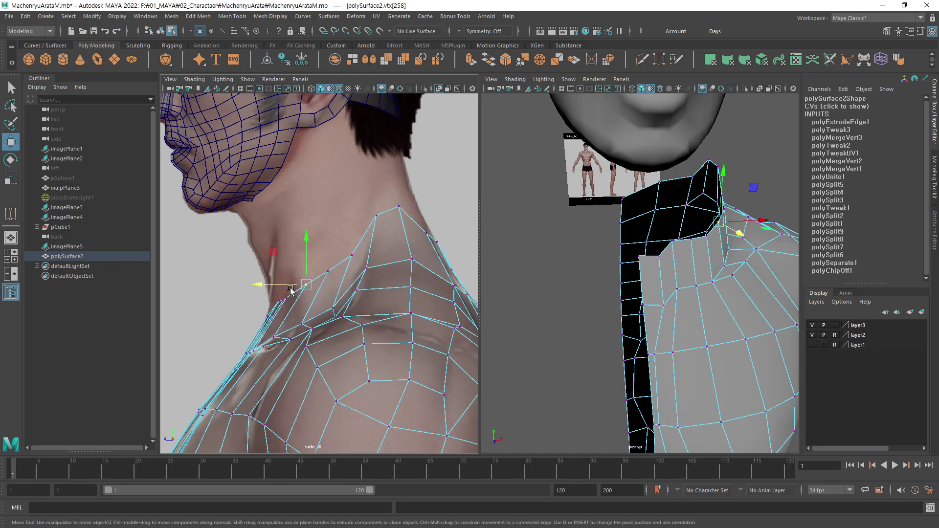
left_click(299, 300)
left_click(306, 286)
mouse_move(648, 237)
left_mouse_down("alt")
mouse_move(668, 223)
mouse_move(702, 241)
mouse_move(633, 178)
mouse_move(661, 255)
mouse_move(654, 283)
left_mouse_up("alt")
In a wireframe front view, raise and move the neck vertices inward onto the front reference outline.
key("space")
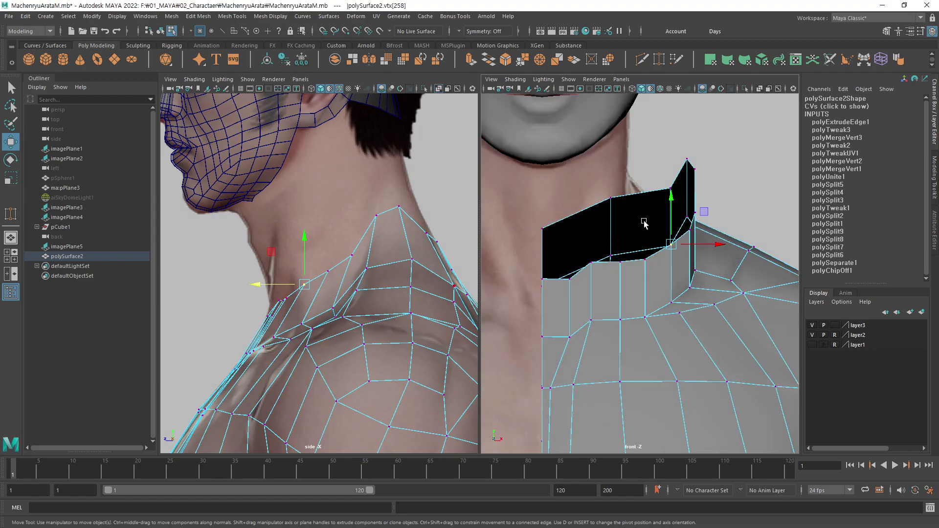
mouse_move(644, 223)
middle_mouse_down("alt")
mouse_move(702, 183)
mouse_move(668, 217)
middle_mouse_up("alt")
key("4")
left_click(611, 211)
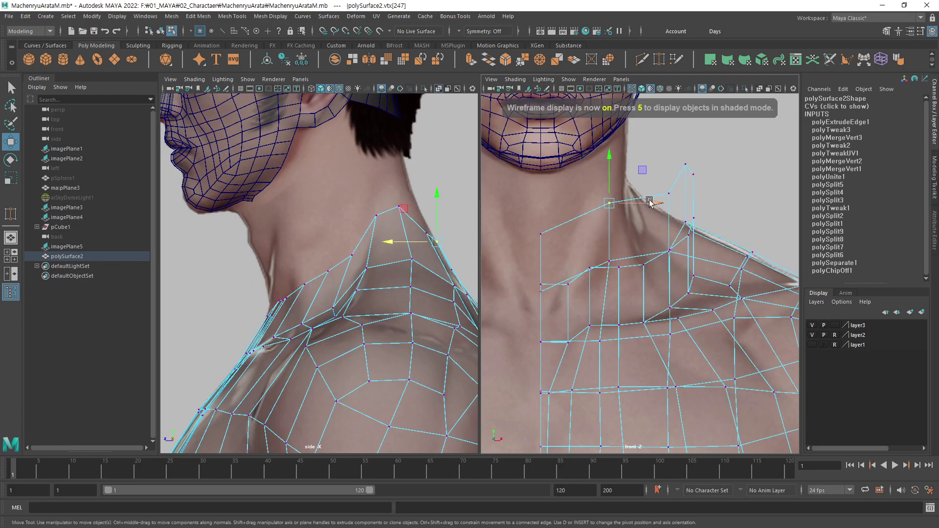
left_click(540, 234)
left_click_drag(541, 230, 541, 213)
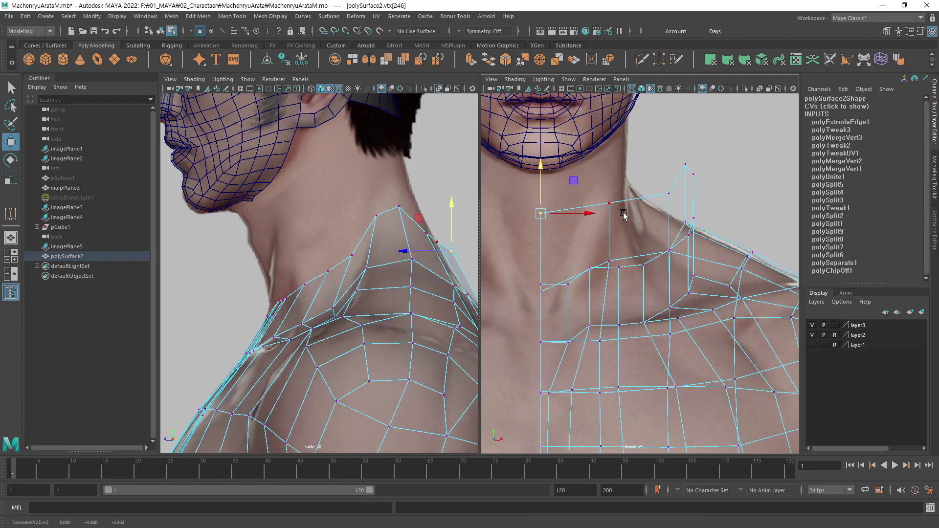
left_click(610, 201)
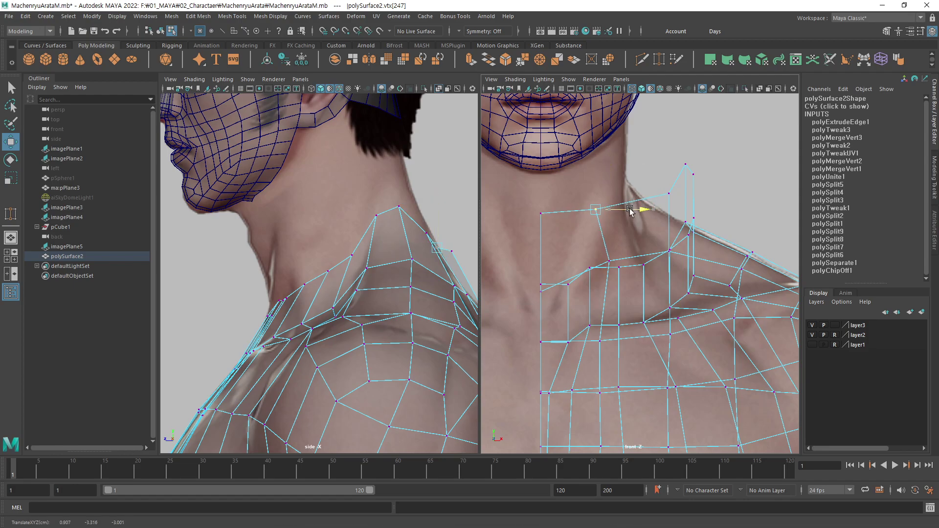
left_click_drag(651, 209, 626, 209)
left_click(669, 194)
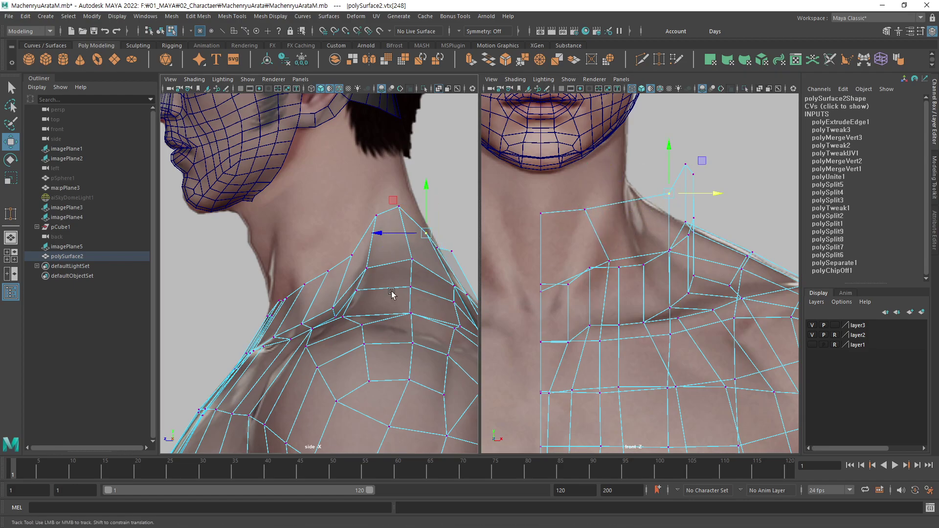
scroll(392, 294, "up", 3)
Show the back reference and reshape the lower neck vertices along X toward the shoulder line.
key("space")
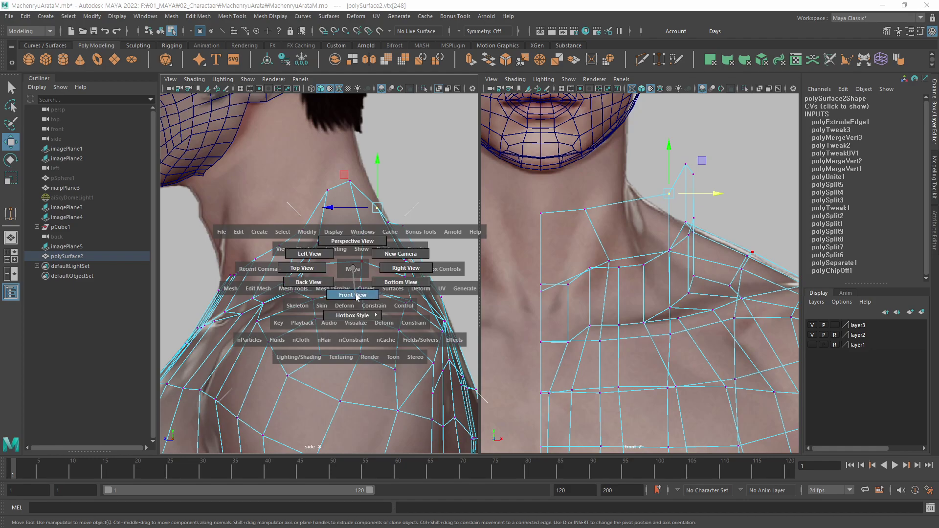
left_click_drag(357, 271, 308, 282)
middle_click_drag(406, 193, 399, 277, "alt")
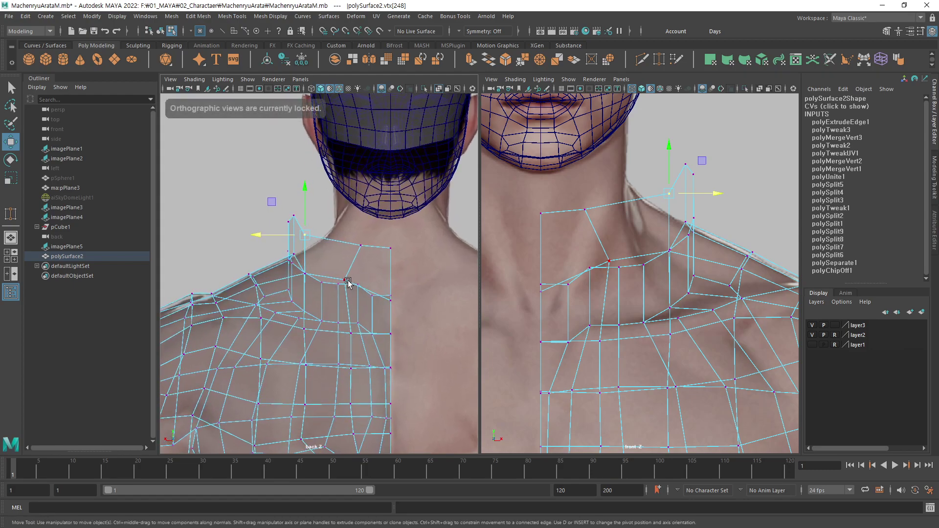
left_click(369, 249)
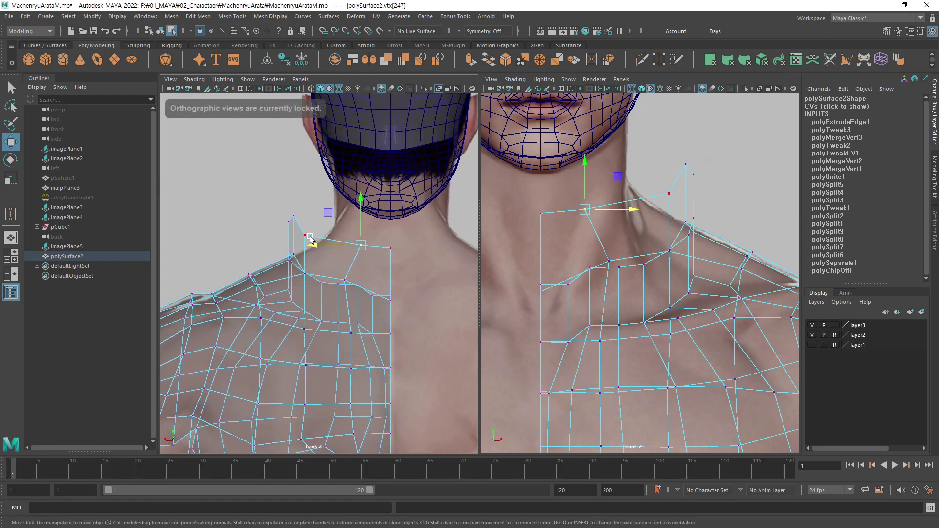
left_click(305, 236)
left_click_drag(305, 236, 369, 250)
left_click(369, 249)
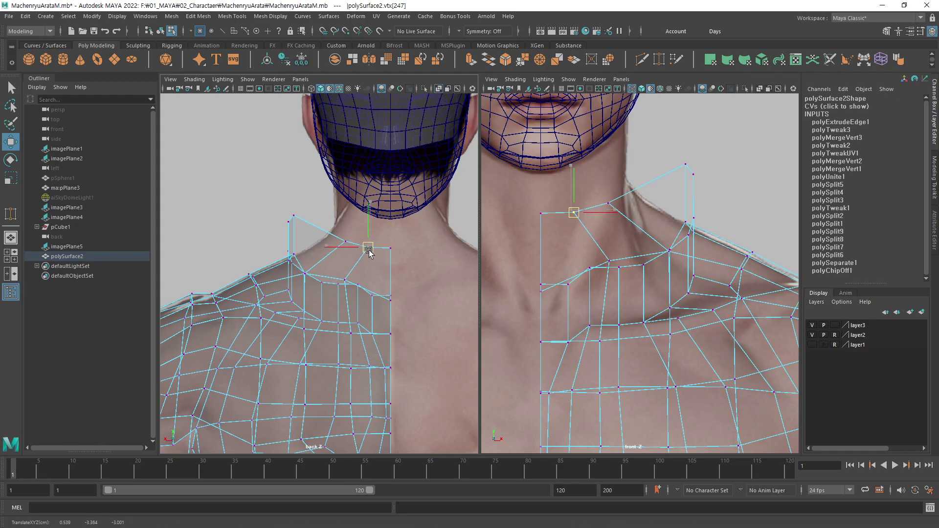
left_click(295, 216)
left_click_drag(279, 216, 330, 221)
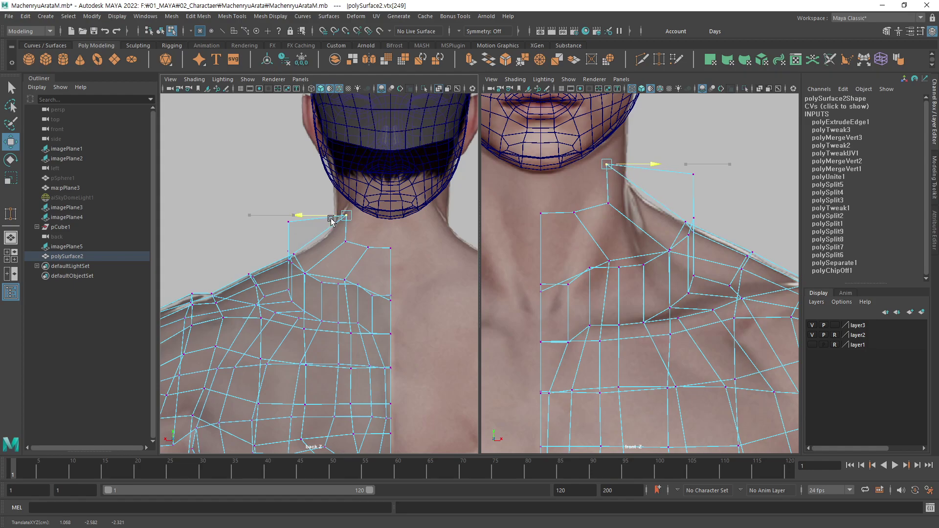
key("ctrl+z")
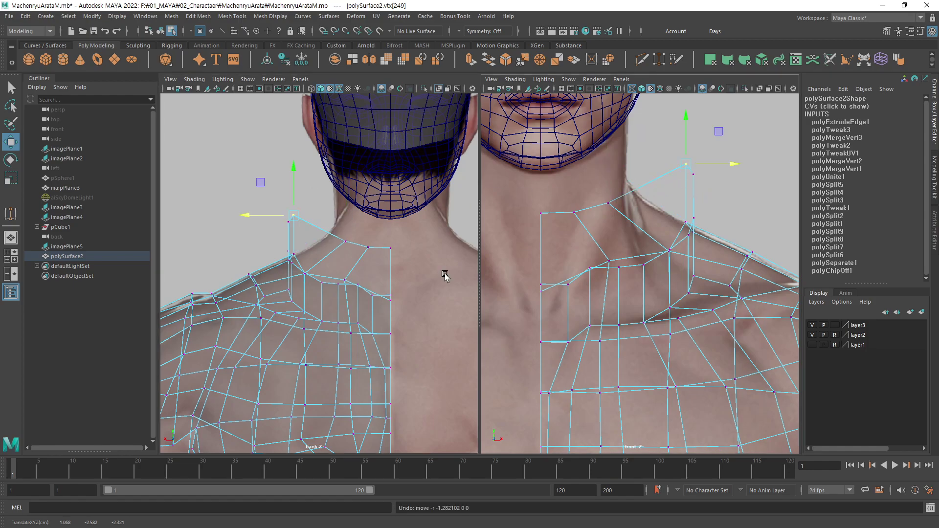
left_click_drag(285, 217, 323, 215)
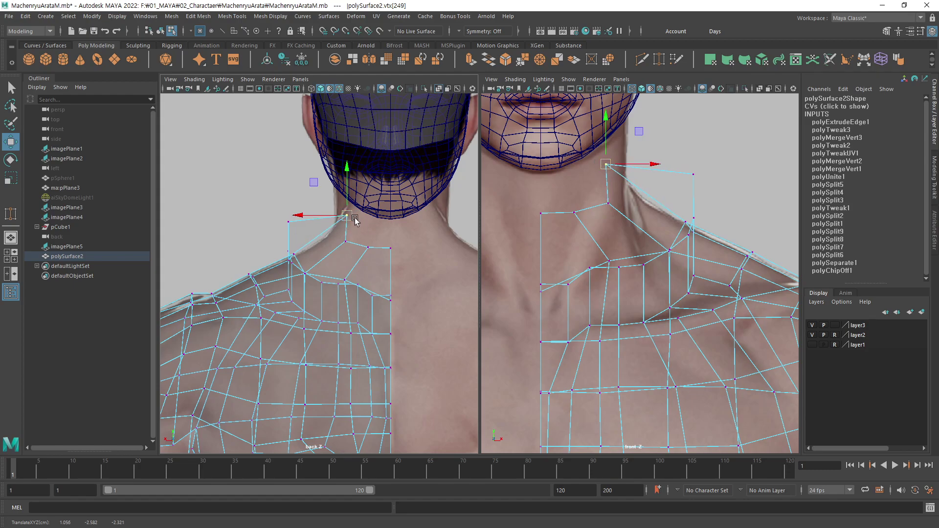
left_click_drag(347, 217, 335, 237)
Fit the upper neck and adjacent shoulder vertices to the reference neck edge, then view it shaded in perspective.
left_click(288, 222)
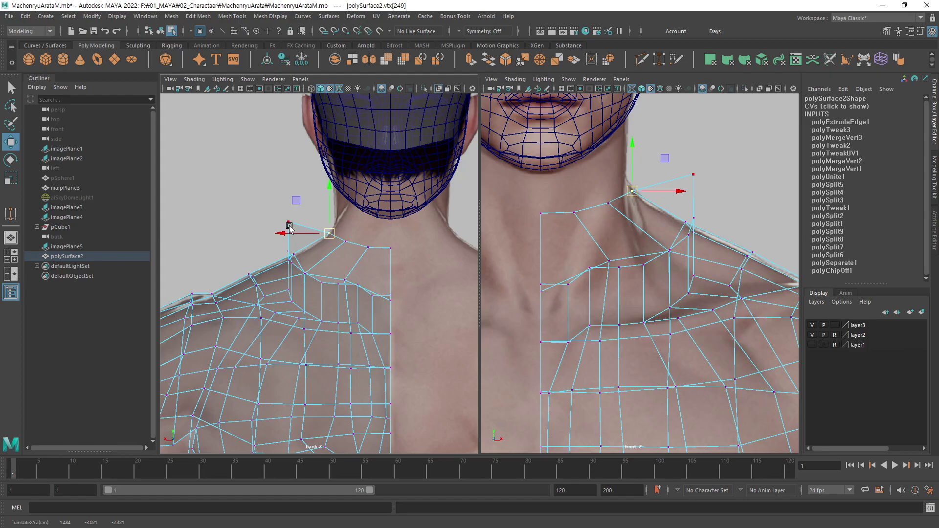
left_click_drag(294, 224, 331, 232)
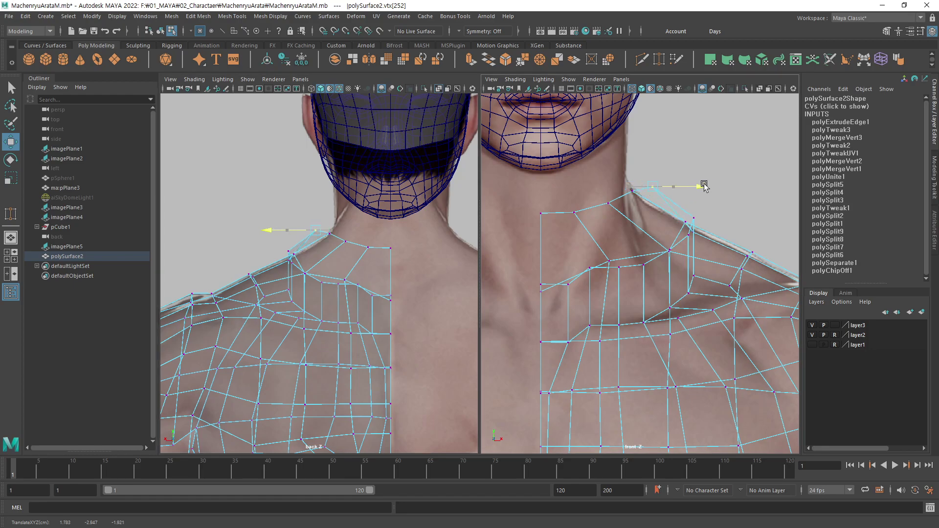
mouse_move(680, 186)
left_mouse_down()
mouse_move(630, 204)
mouse_move(640, 202)
mouse_move(631, 189)
left_mouse_up()
left_click(628, 190)
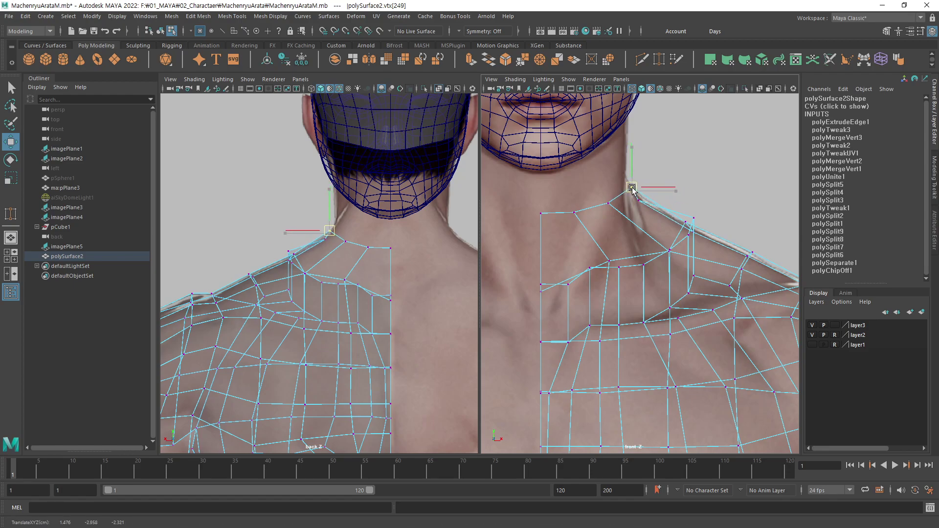
left_click_drag(640, 201, 640, 195)
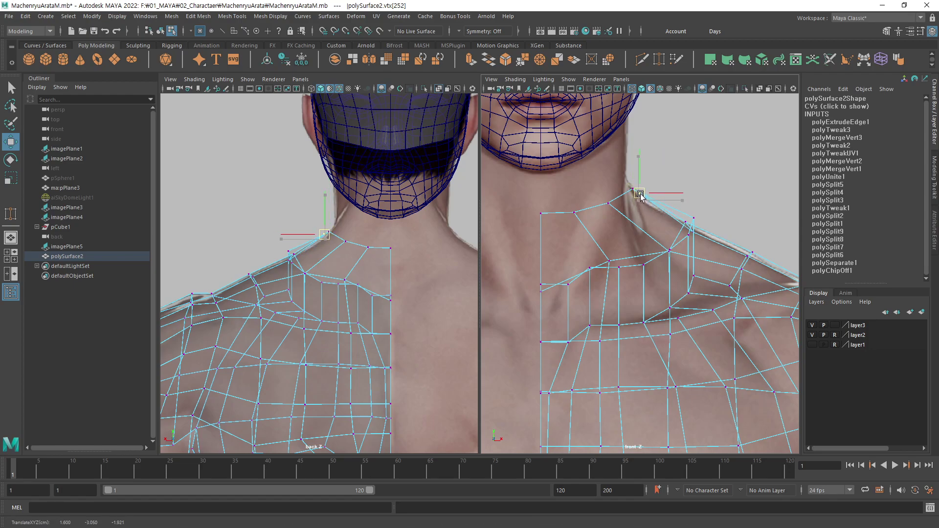
left_click(694, 218)
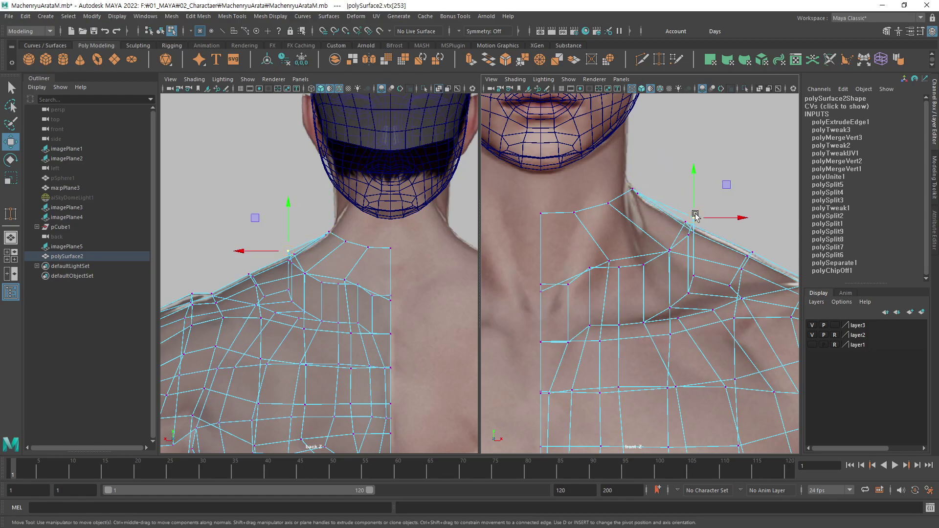
left_click_drag(738, 222, 707, 221)
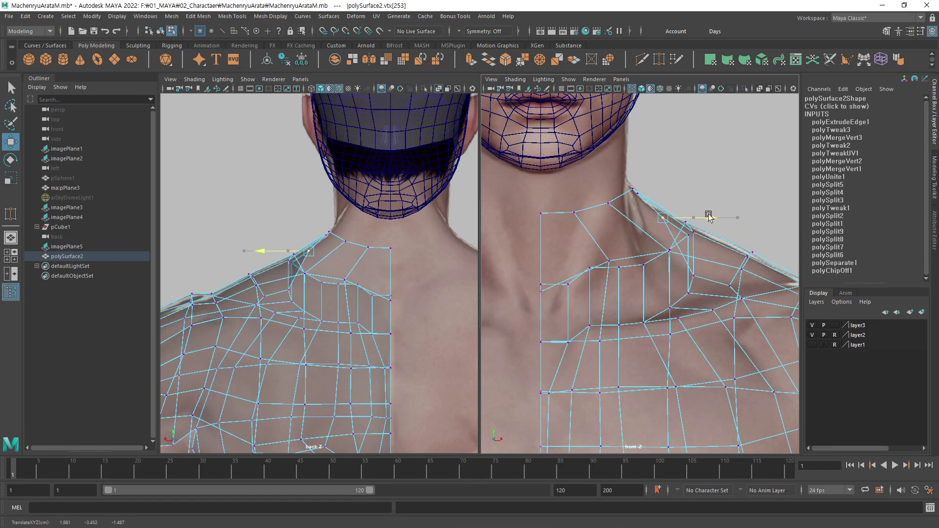
mouse_move(643, 276)
left_mouse_down()
mouse_move(642, 264)
mouse_move(715, 283)
mouse_move(744, 233)
mouse_move(724, 228)
left_mouse_up()
key("5")
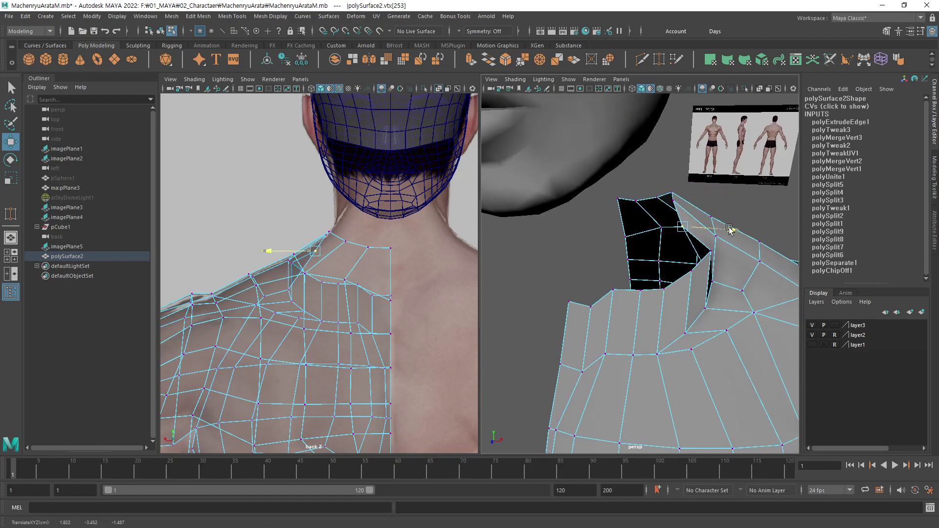
Pull the vertices around the shoulder-fold neck gap left along X, then show the side reference in the left panel.
left_click(711, 252)
mouse_move(746, 252)
left_mouse_down()
mouse_move(702, 252)
mouse_move(700, 270)
left_mouse_up()
left_click(691, 270)
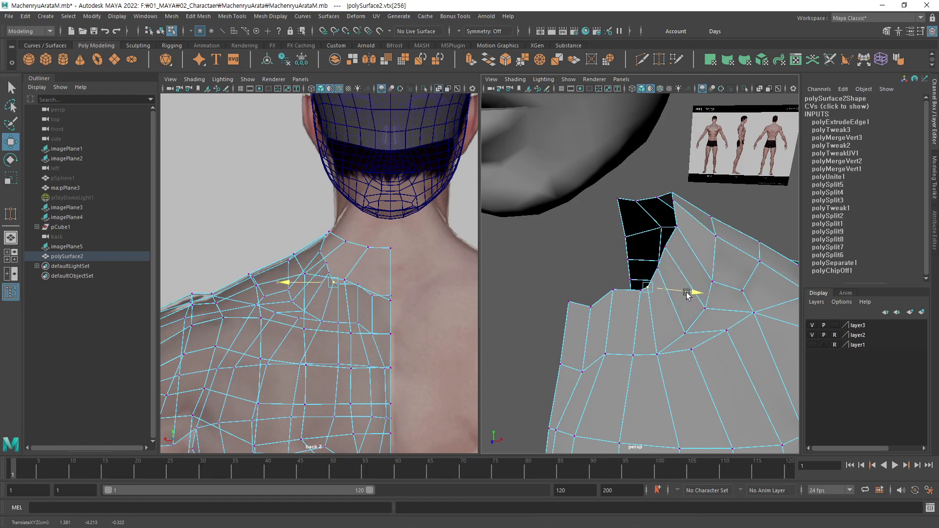
left_click(640, 290)
mouse_move(671, 293)
left_mouse_down()
mouse_move(656, 294)
mouse_move(654, 306)
mouse_move(649, 271)
mouse_move(644, 300)
mouse_move(717, 320)
left_mouse_up()
left_click(609, 289)
left_click(589, 306)
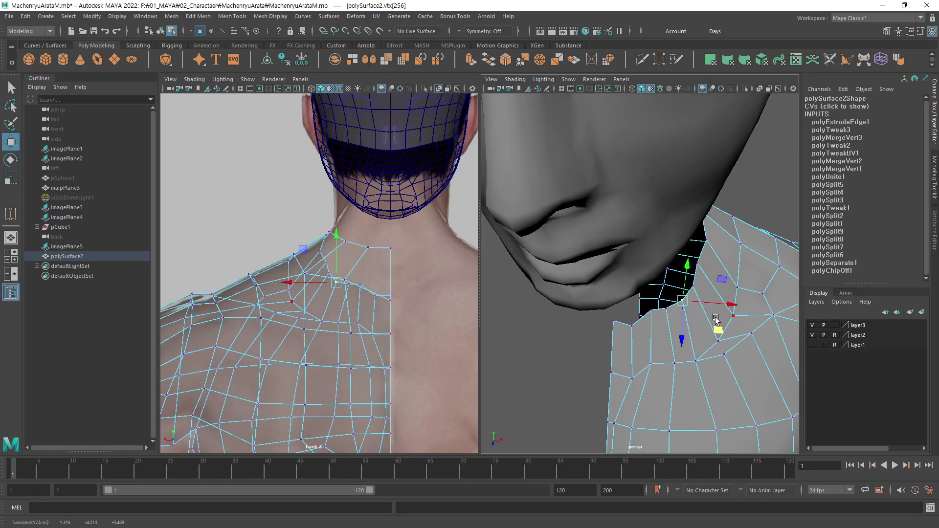
mouse_move(707, 248)
left_mouse_down("alt")
mouse_move(702, 292)
mouse_move(611, 268)
mouse_move(677, 308)
left_mouse_up("alt")
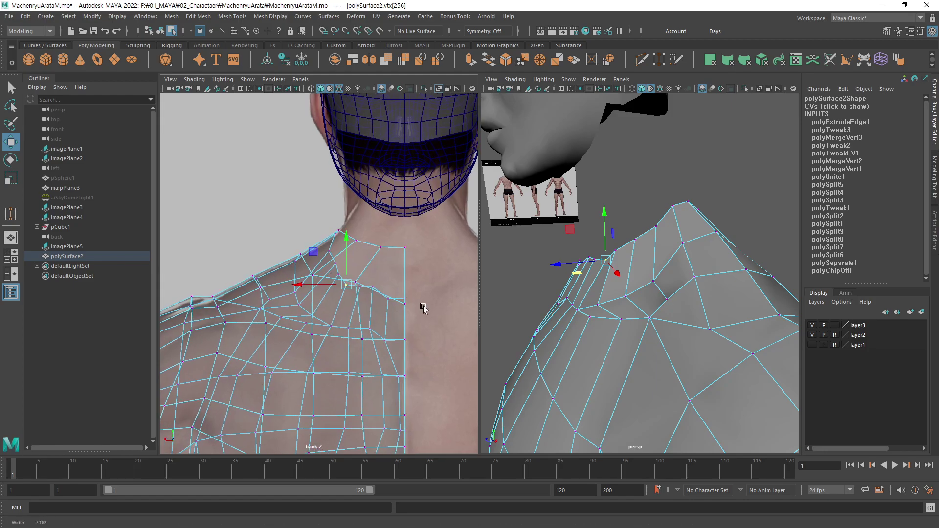
key("space")
left_click_drag(363, 295, 410, 292)
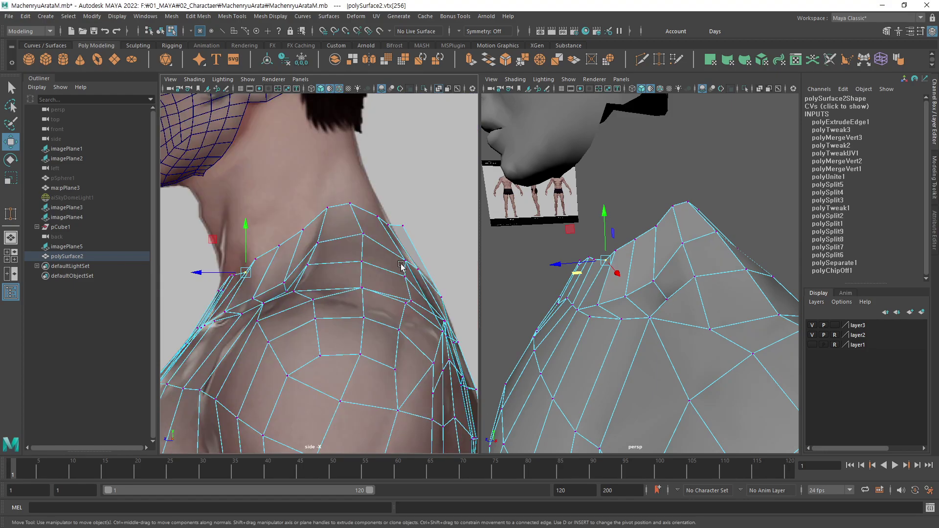
Frame the neck base in the side view and move a neck-base vertex down into the crease.
key("f")
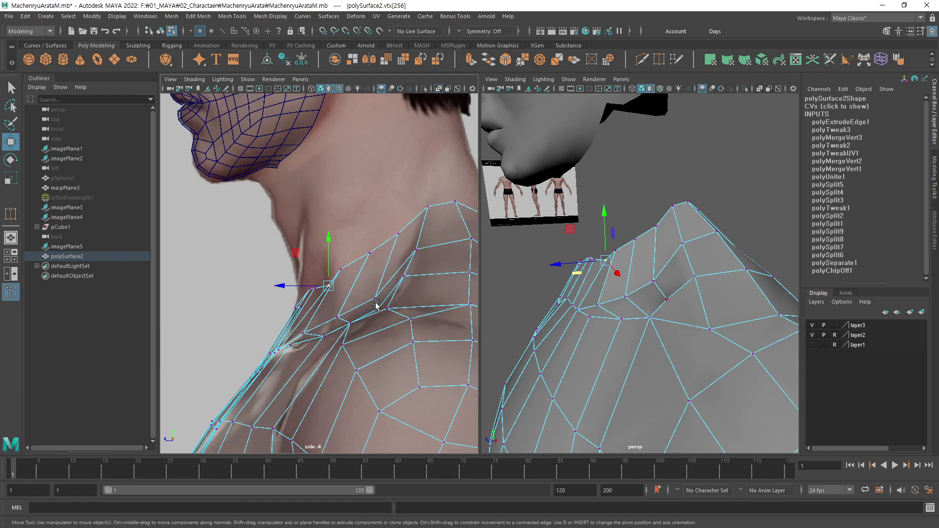
left_click(375, 301)
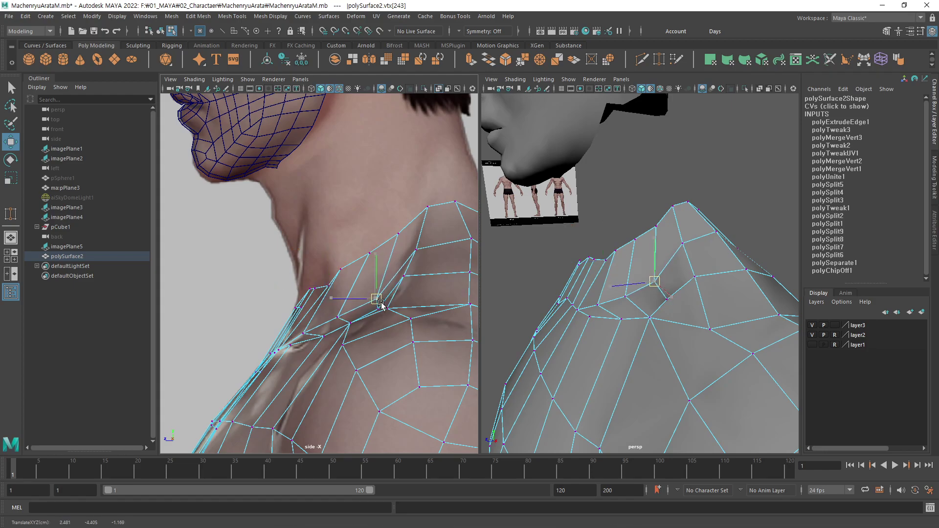
left_click(337, 319)
left_click_drag(339, 321, 340, 326)
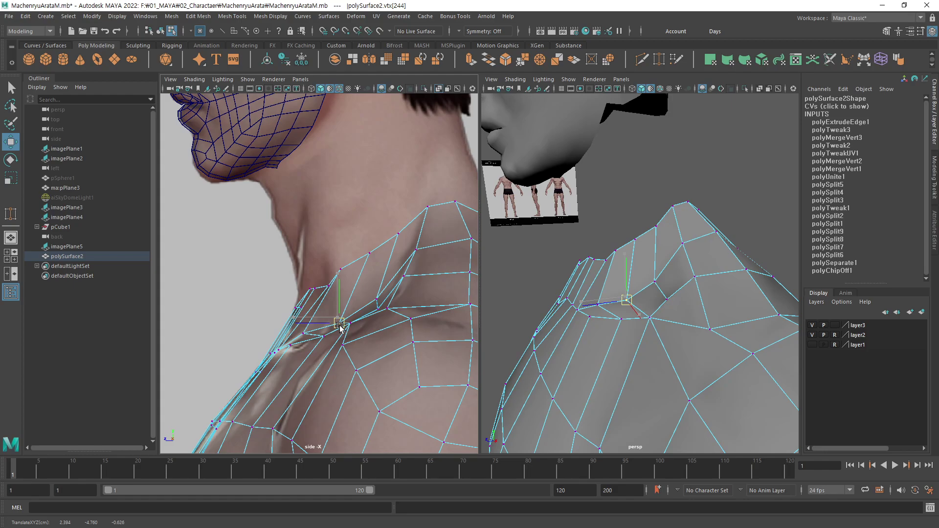
left_click(303, 333)
left_click(342, 271)
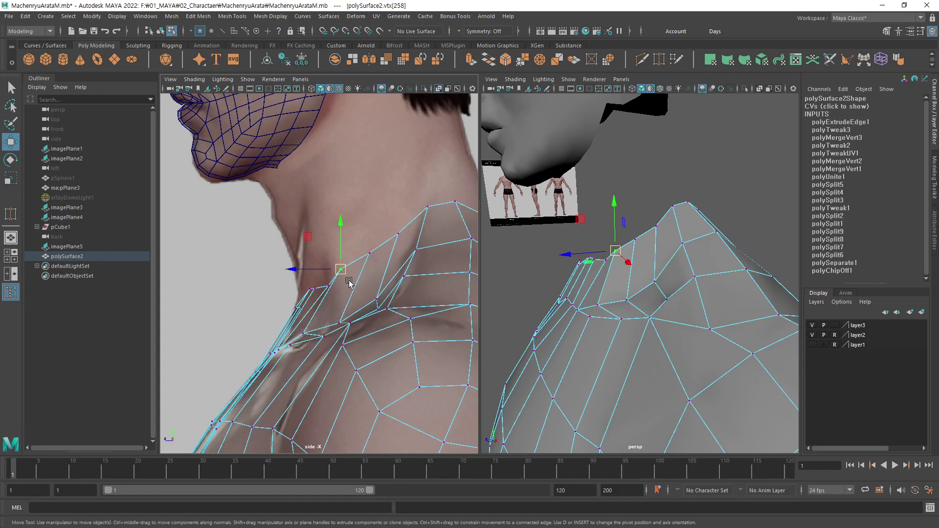
left_click(326, 290)
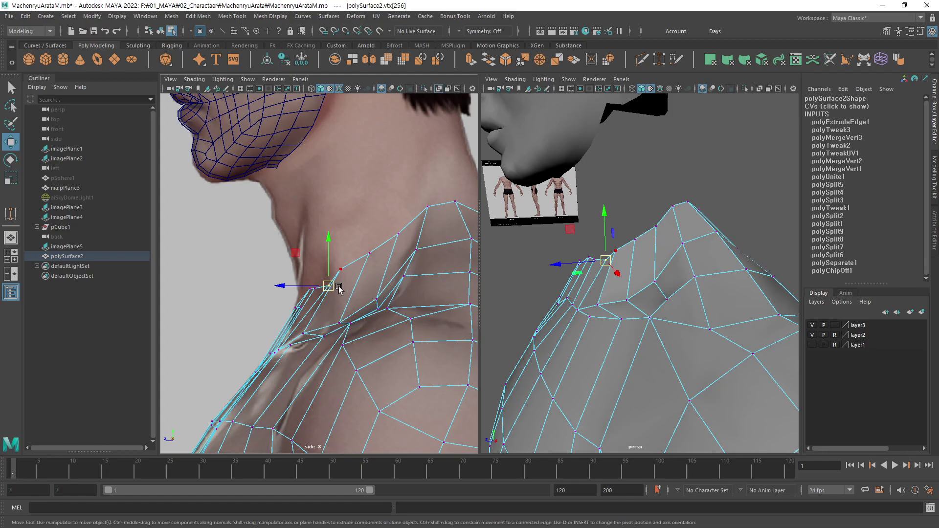
Move the top and front neck vertices down onto the side reference's neck profile.
left_click(367, 256)
left_click_drag(369, 253, 347, 267)
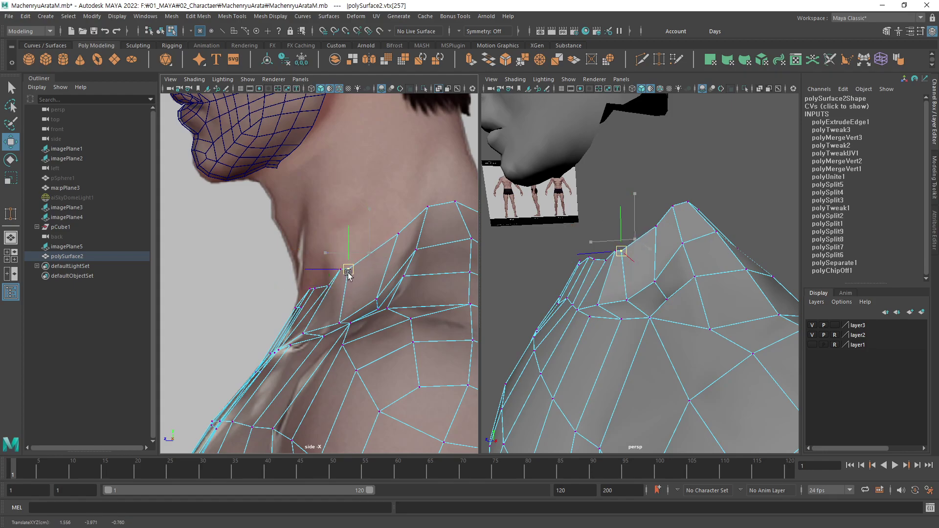
left_click(391, 239)
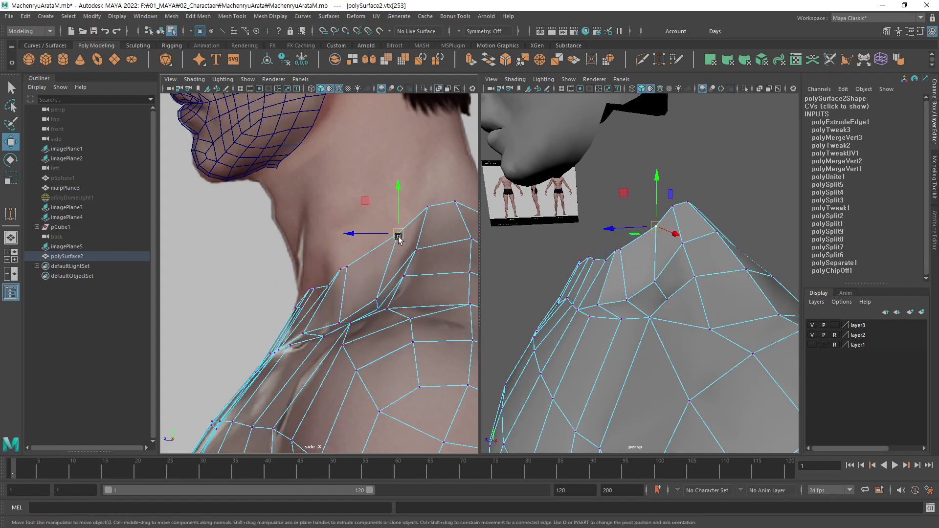
left_click_drag(398, 233, 341, 270)
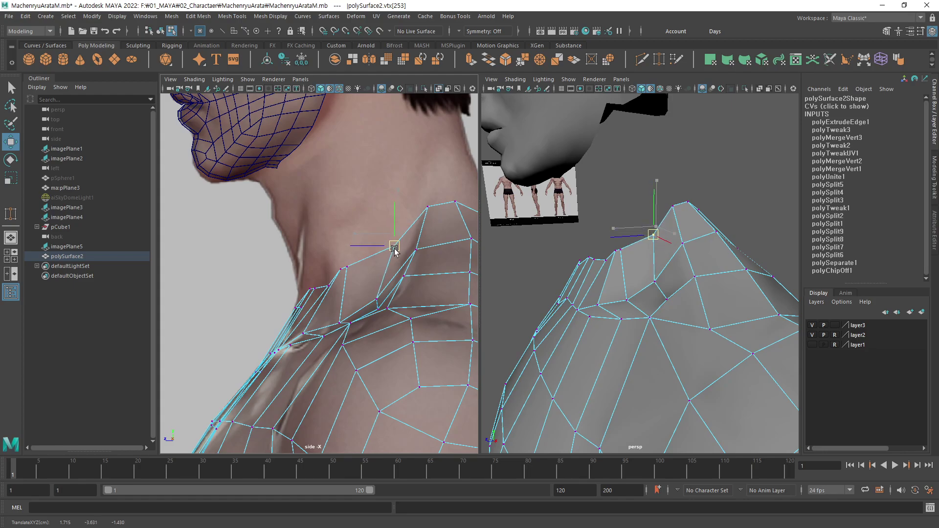
left_click(332, 275)
mouse_move(341, 281)
left_mouse_down()
mouse_move(339, 292)
mouse_move(329, 282)
left_mouse_up()
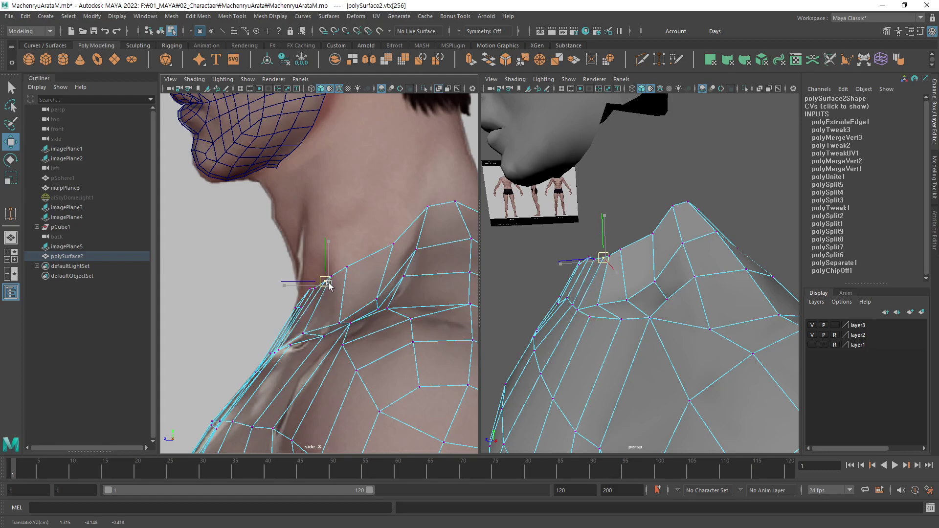
left_click(329, 281)
left_click_drag(331, 279, 329, 280)
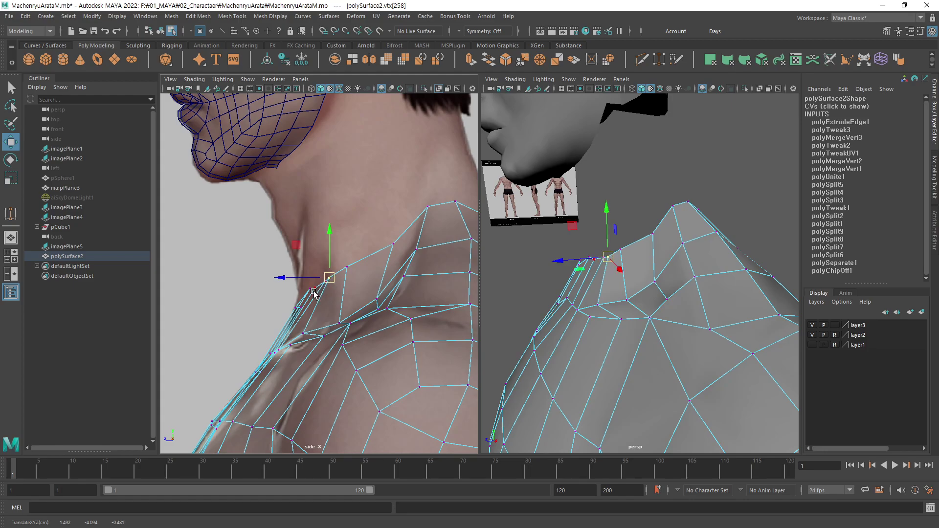
middle_click_drag(389, 286, 374, 269, "alt")
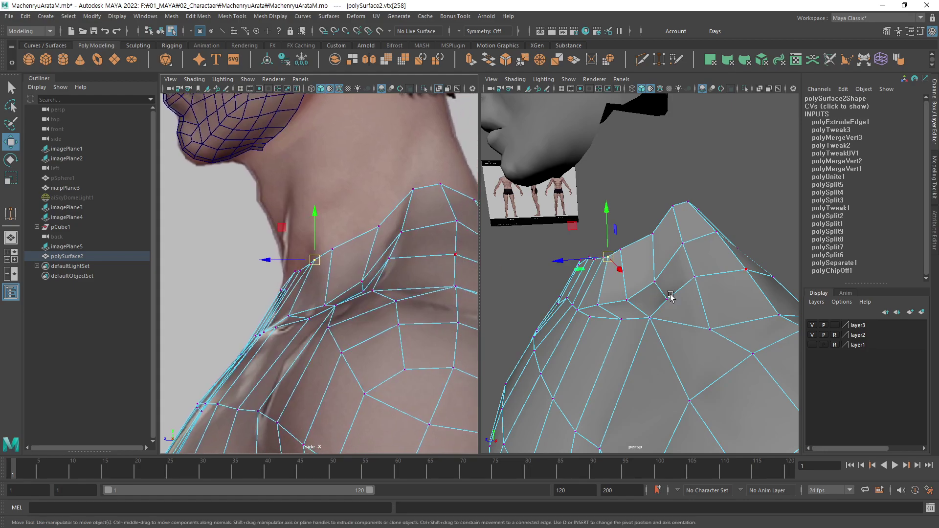
Orbit around the shoulder in perspective, set the right panel to the front reference, and nudge a neck vertex.
mouse_move(671, 293)
left_mouse_down("alt")
mouse_move(670, 310)
mouse_move(745, 281)
mouse_move(730, 274)
mouse_move(738, 275)
left_mouse_up("alt")
mouse_move(497, 331)
left_mouse_down("alt")
mouse_move(589, 233)
mouse_move(652, 290)
mouse_move(640, 277)
mouse_move(620, 289)
left_mouse_up("alt")
key("space")
left_click(645, 254)
left_click(641, 276)
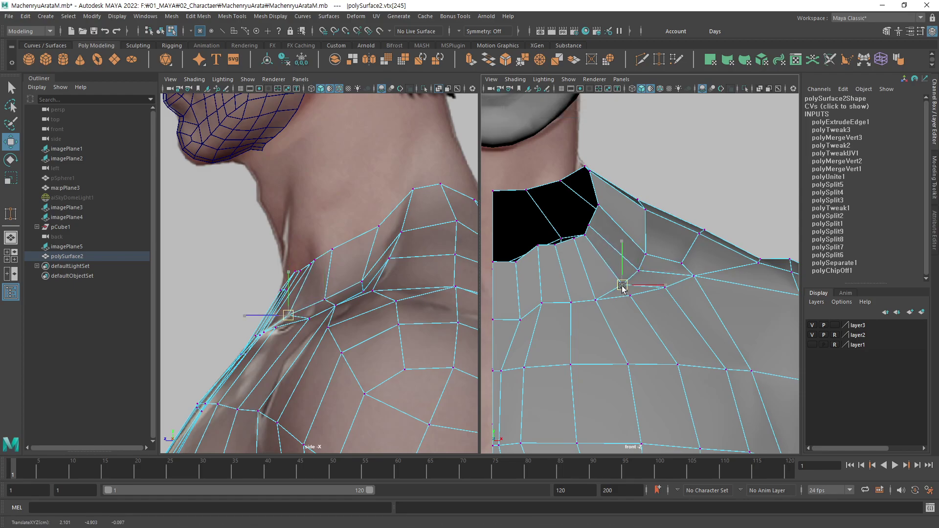
Pan the front view to the neck gap and try moving a gap-edge vertex, undoing the move.
left_click(616, 269)
middle_click_drag(565, 252, 617, 233, "alt")
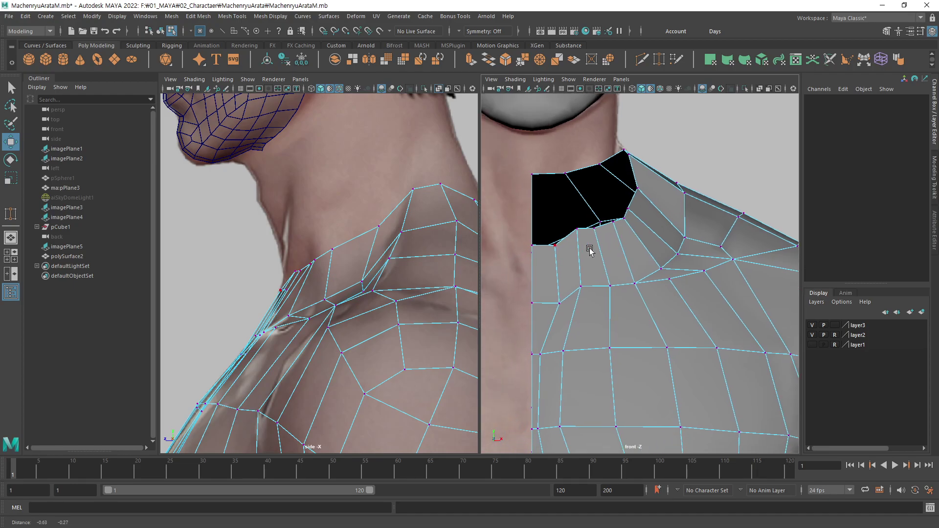
key("q")
left_click(544, 244)
key("w")
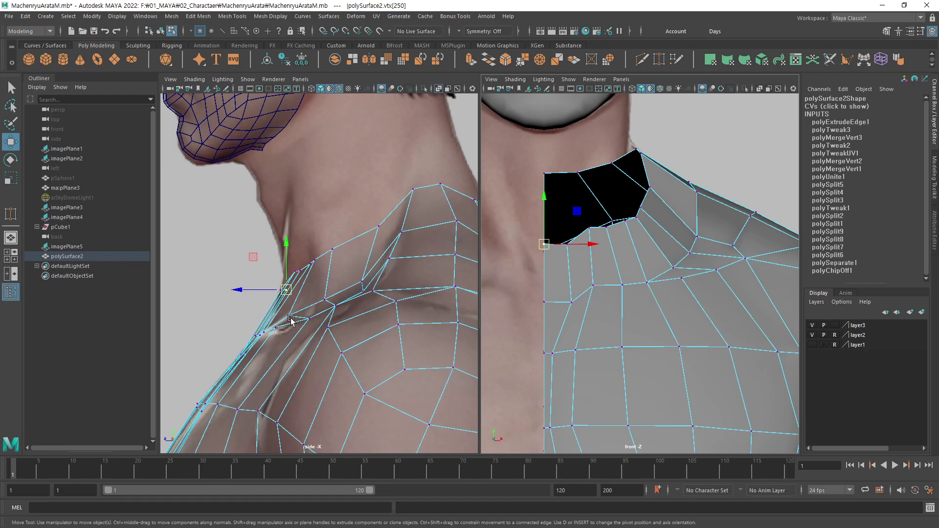
left_click_drag(286, 297, 285, 284)
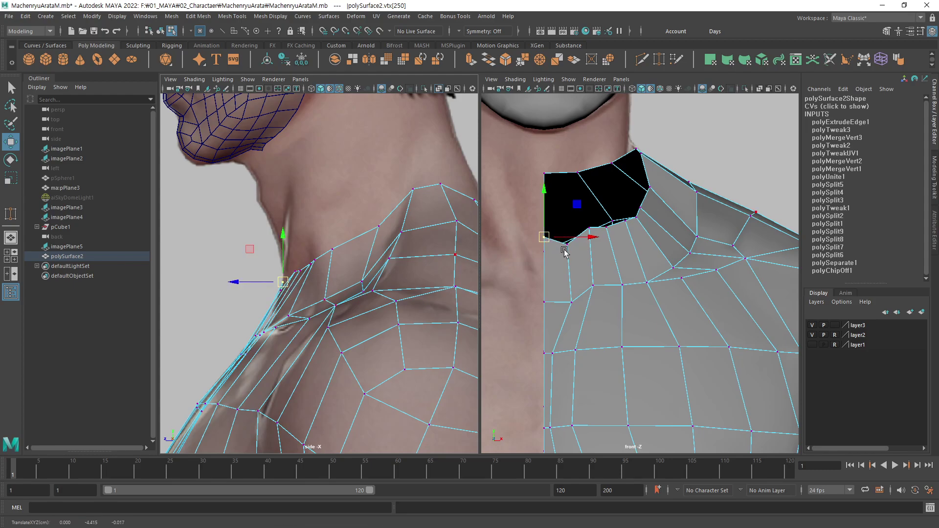
key("ctrl+z")
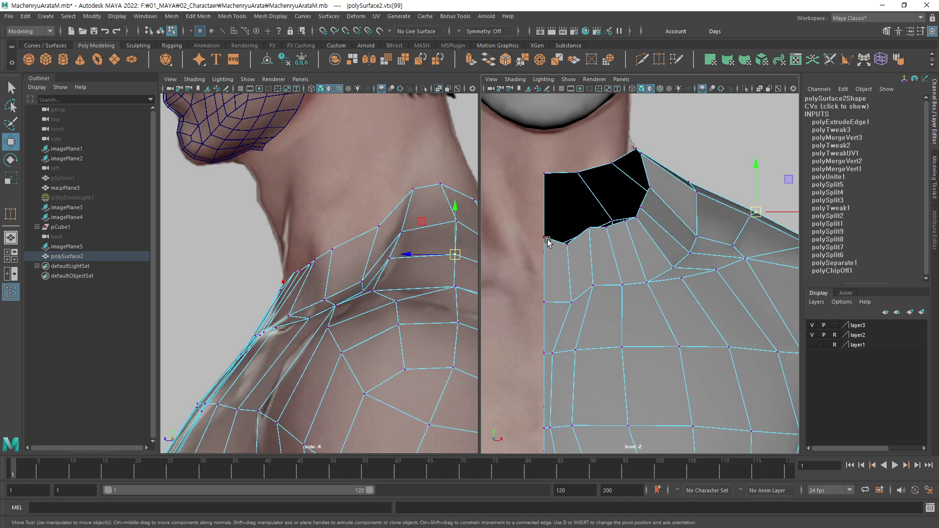
Pull the front collar vertex and its neighbour down along the neck to reshape the opening.
left_click(546, 239)
left_click_drag(288, 286, 280, 301)
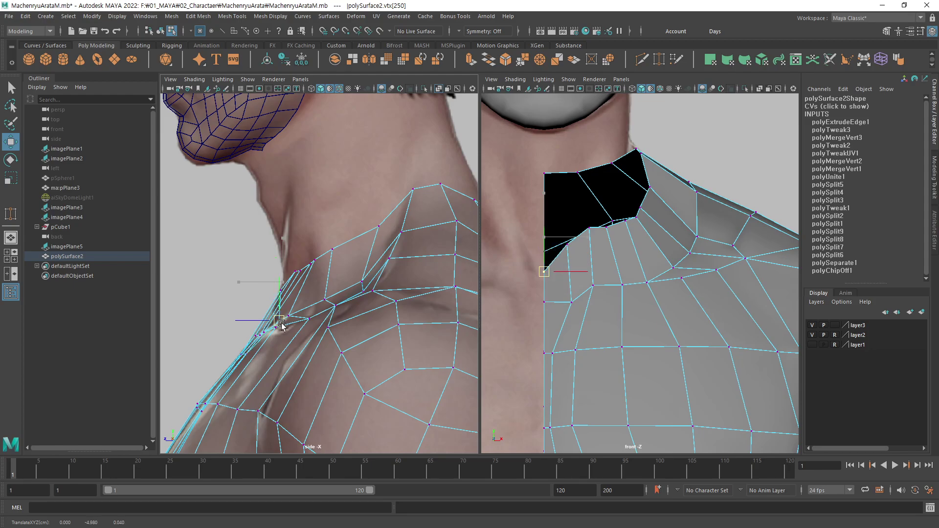
mouse_move(280, 302)
left_mouse_down()
mouse_move(272, 330)
mouse_move(281, 323)
left_mouse_up()
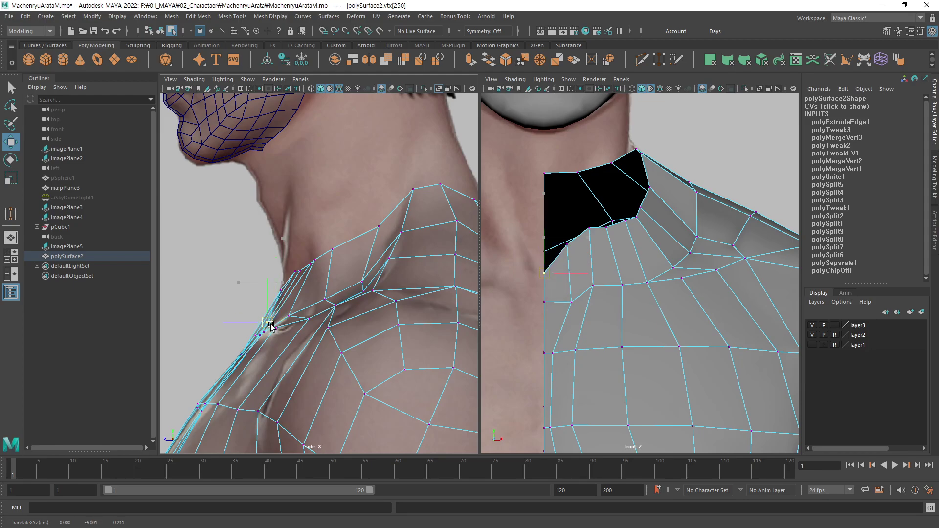
key("q")
left_click(567, 249)
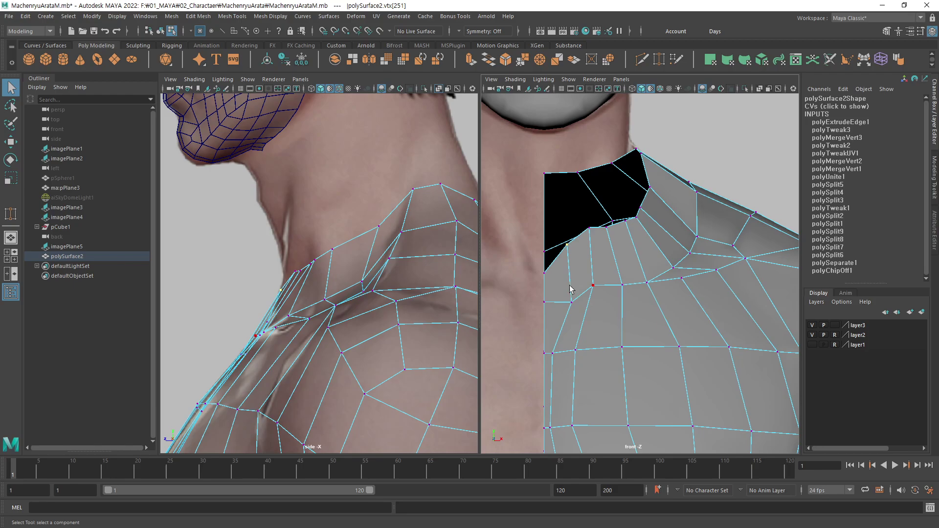
key("w")
left_click_drag(570, 248, 572, 271)
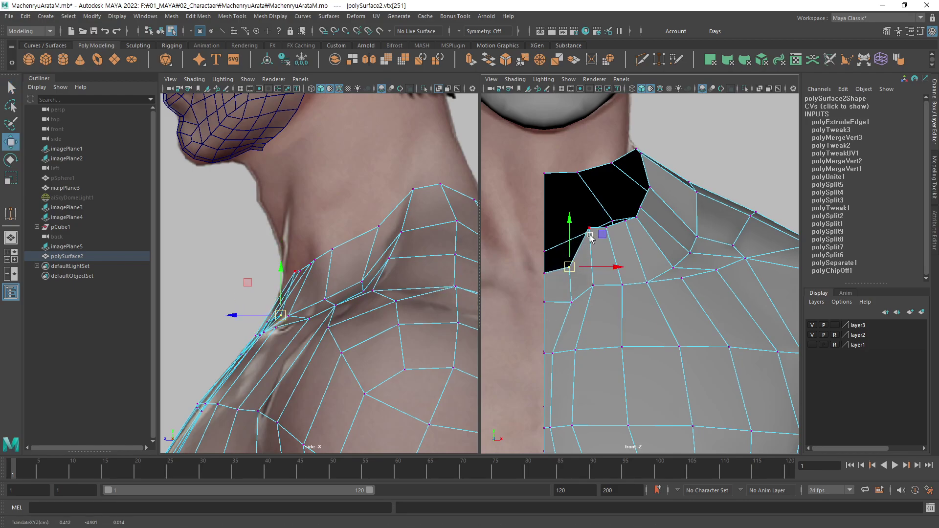
Adjust the remaining neck-opening corner vertices, then turn on X-Ray in the front view.
left_click(589, 228)
mouse_move(597, 216)
left_mouse_down()
mouse_move(600, 248)
mouse_move(625, 225)
mouse_move(649, 235)
mouse_move(649, 219)
left_mouse_up()
left_click(608, 226)
left_click(636, 217)
left_click(639, 210)
left_click(761, 89)
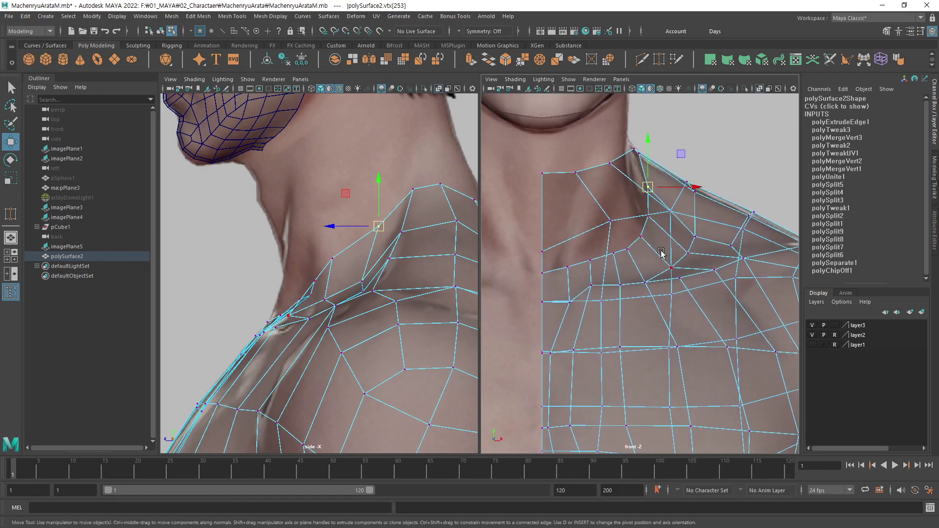
Reposition the upper neck vertices onto the neck outline in the front reference.
mouse_move(648, 216)
left_mouse_down()
mouse_move(649, 247)
mouse_move(672, 263)
mouse_move(691, 250)
left_mouse_up()
left_click(641, 237)
left_click(671, 267)
left_click(690, 251)
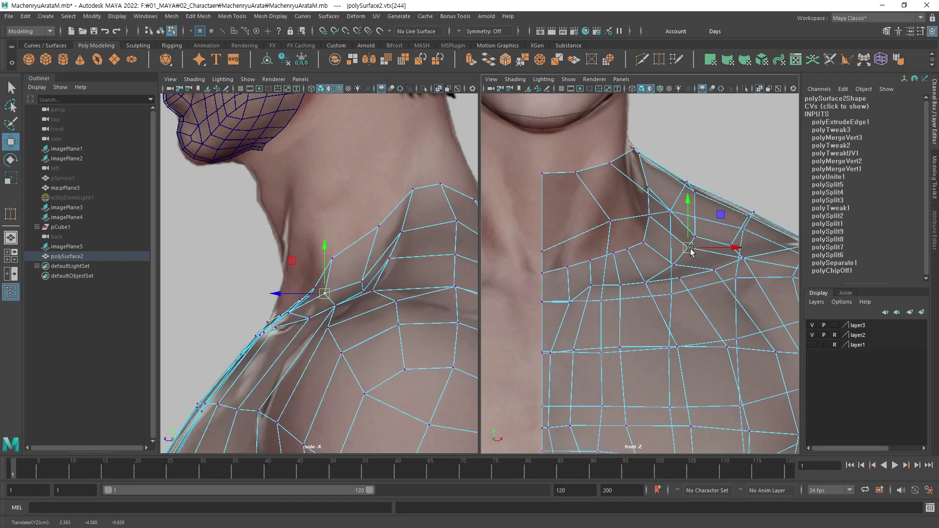
left_click(677, 268)
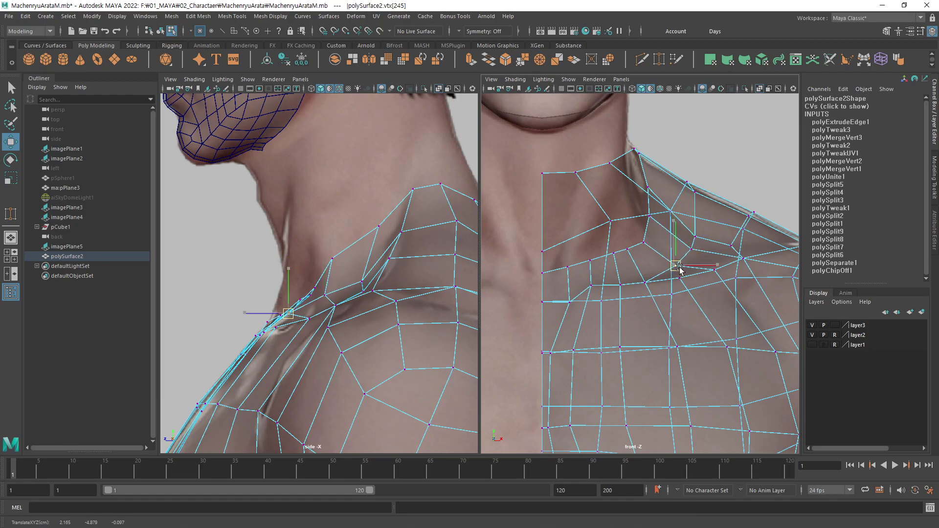
left_click(649, 219)
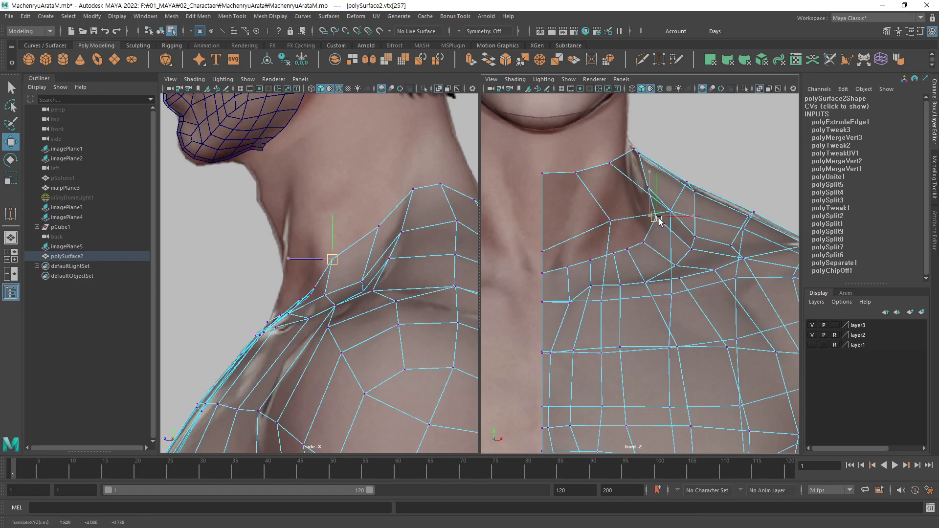
left_click(651, 242)
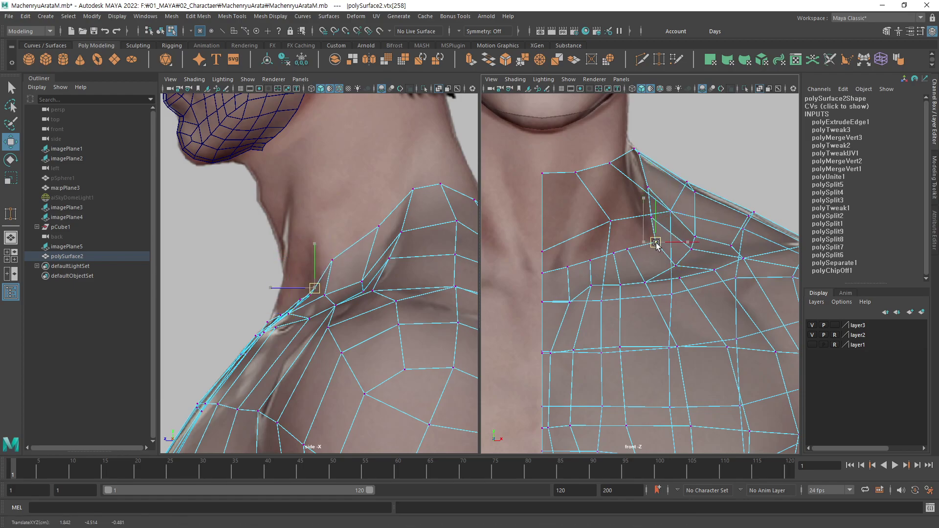
left_click(649, 219)
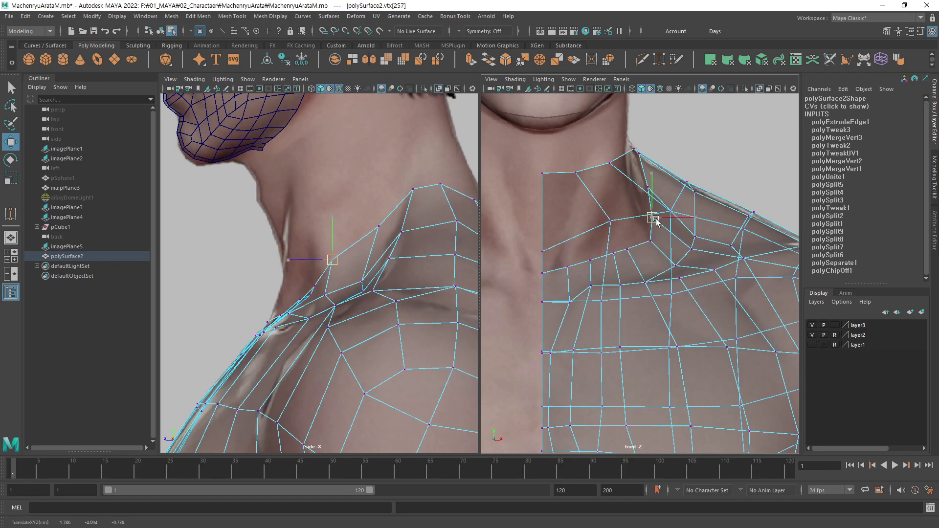
left_click(628, 251)
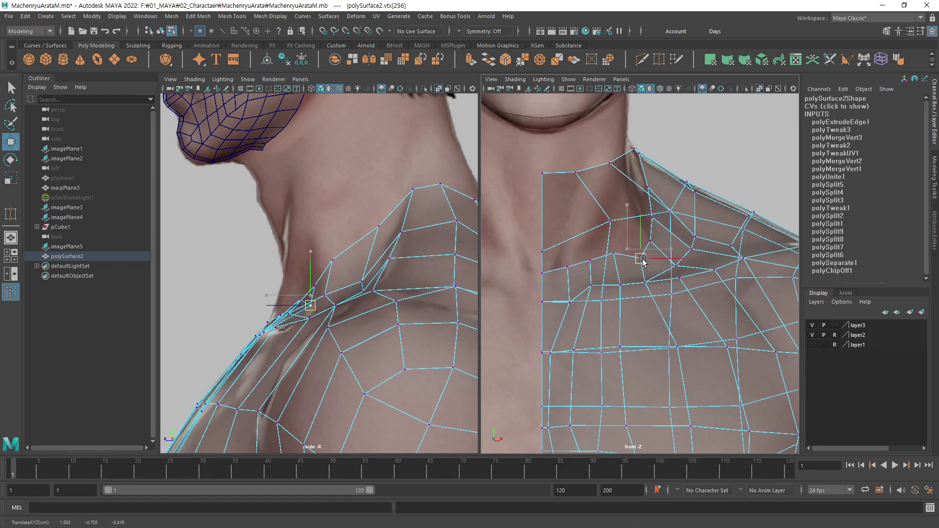
Lower the collar vertices one by one to follow the collarbone line.
mouse_move(638, 263)
middle_mouse_down()
mouse_move(569, 278)
mouse_move(543, 264)
mouse_move(564, 276)
middle_mouse_up()
left_click(613, 254)
left_click(590, 260)
left_click(567, 267)
left_click(542, 273)
left_click(567, 272)
left_click(593, 265)
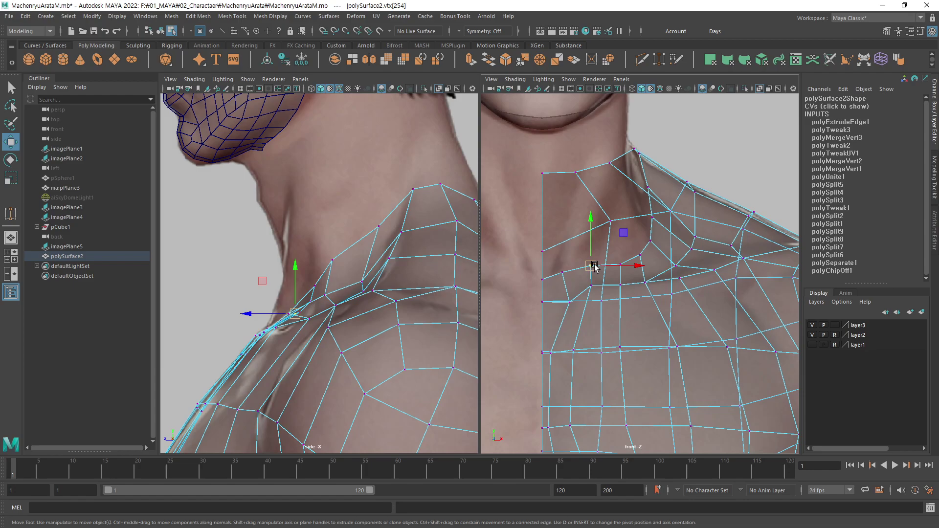
Pull the neck-base vertices back in depth to fit the side reference.
middle_click_drag(694, 215, 696, 223, "alt")
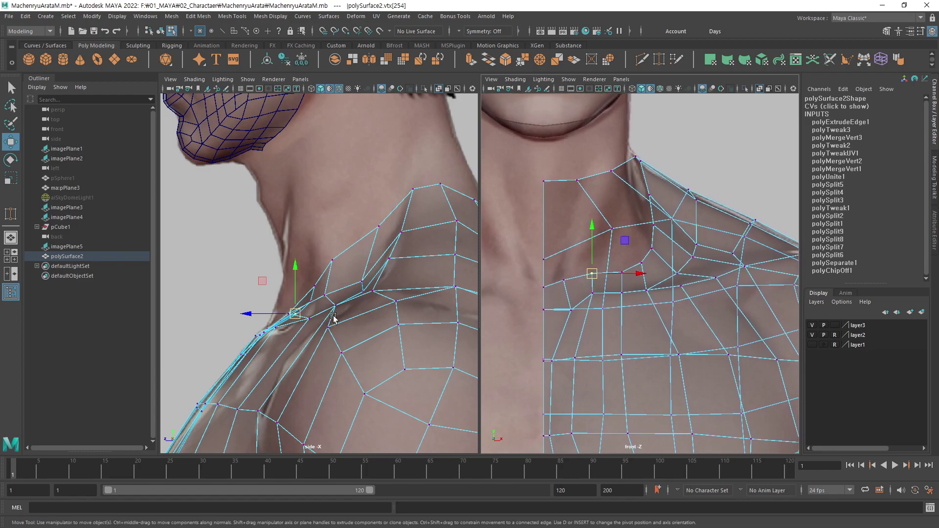
middle_click_drag(329, 310, 323, 325, "alt")
left_click(330, 277)
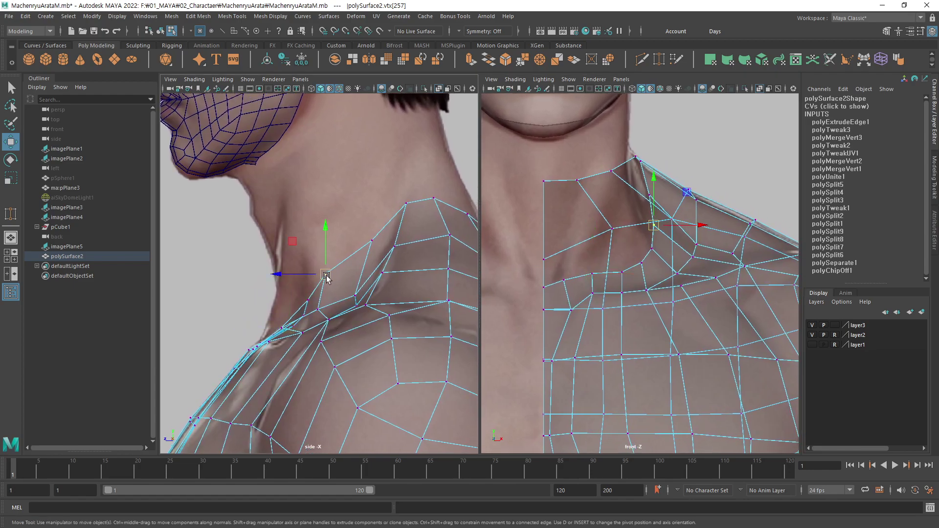
mouse_move(326, 277)
left_mouse_down()
mouse_move(292, 302)
mouse_move(301, 277)
left_mouse_up()
left_click(307, 299)
left_click(324, 275)
left_click(373, 240)
left_click(457, 159)
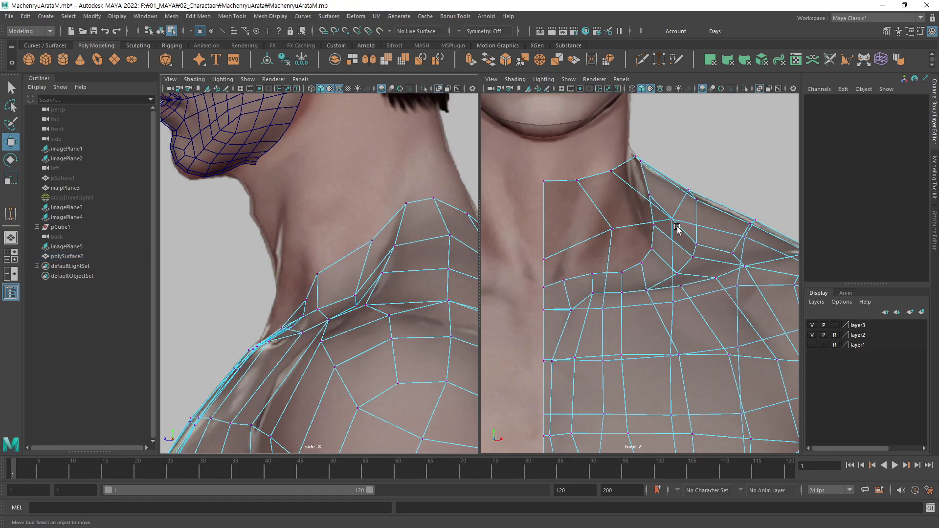
Switch the right panel to a solid-shaded perspective view with X-Ray off, orbited around the torso.
key("space")
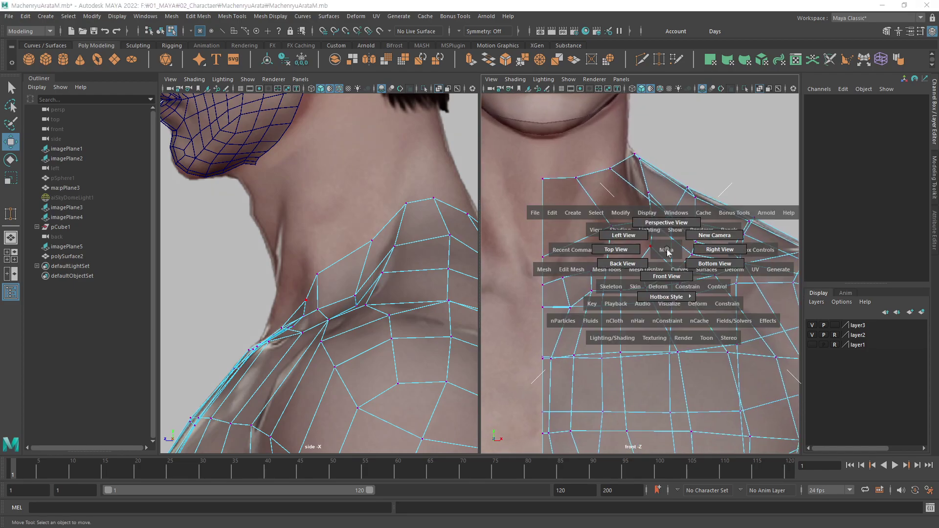
left_click_drag(666, 250, 655, 230)
left_click_drag(646, 274, 635, 262, "alt")
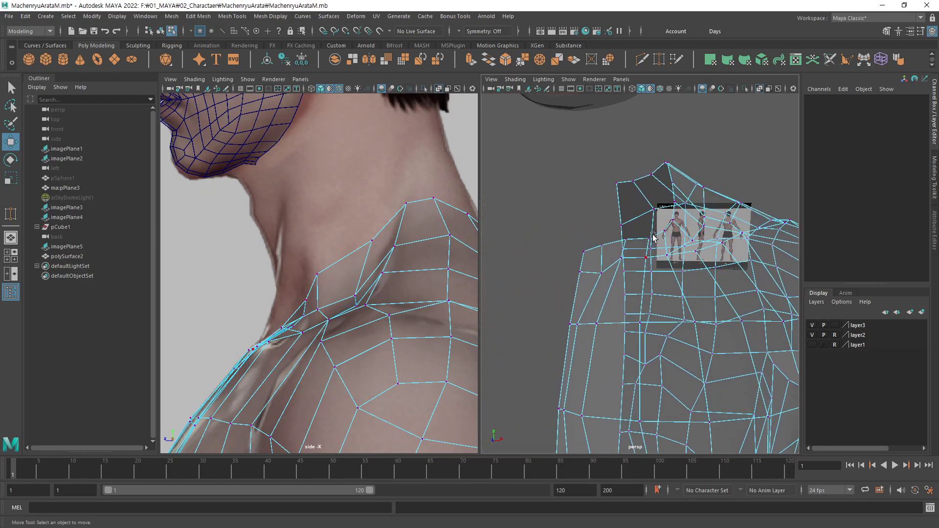
left_click(759, 88)
mouse_move(622, 295)
left_mouse_down("alt")
mouse_move(538, 344)
mouse_move(597, 318)
mouse_move(673, 265)
mouse_move(665, 273)
left_mouse_up("alt")
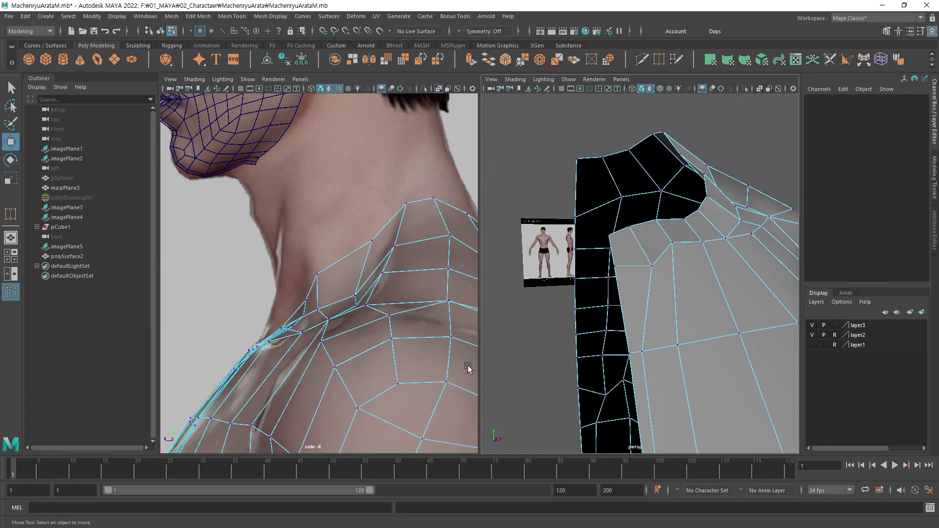
Zoom the side view into the shoulder edge and select a vertex there.
mouse_move(465, 373)
right_mouse_down("alt")
mouse_move(373, 329)
mouse_move(629, 298)
right_mouse_up("alt")
left_click_drag(353, 313, 335, 330, "alt")
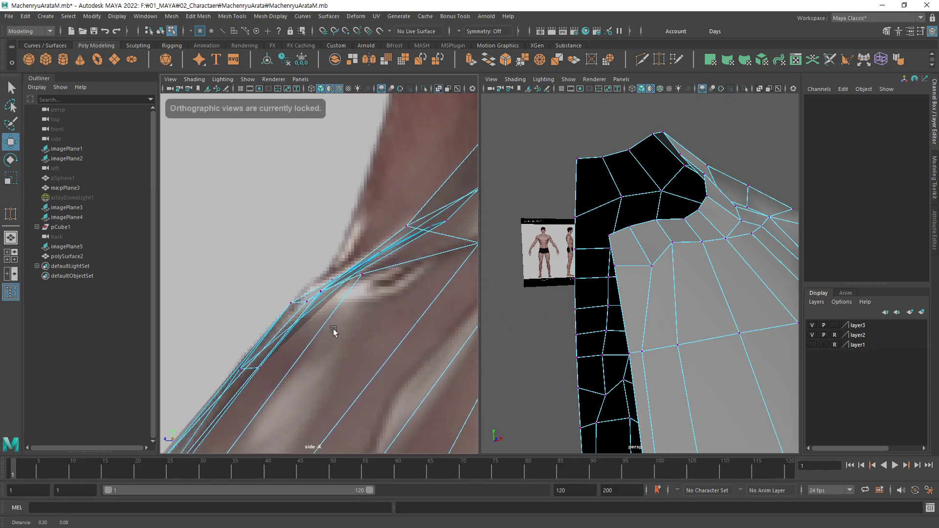
middle_click_drag(335, 329, 376, 317, "alt")
left_click(355, 307)
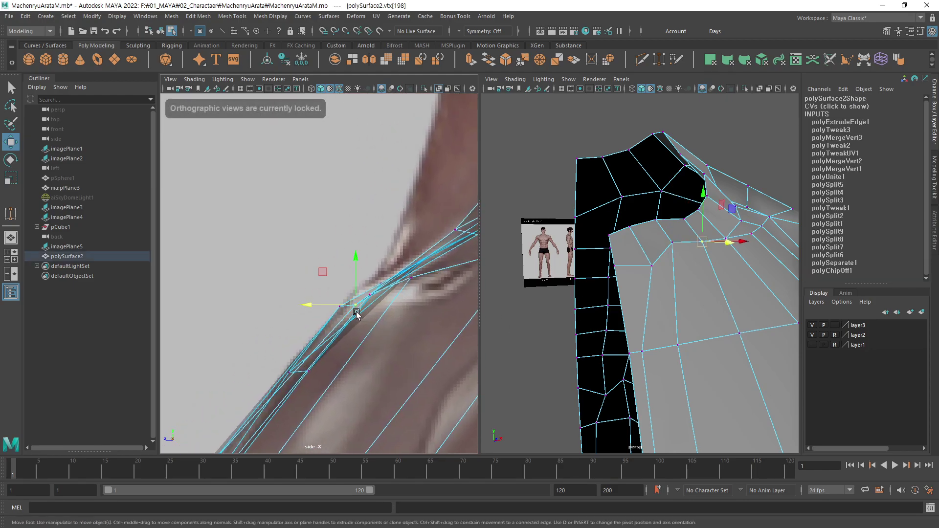
key("q")
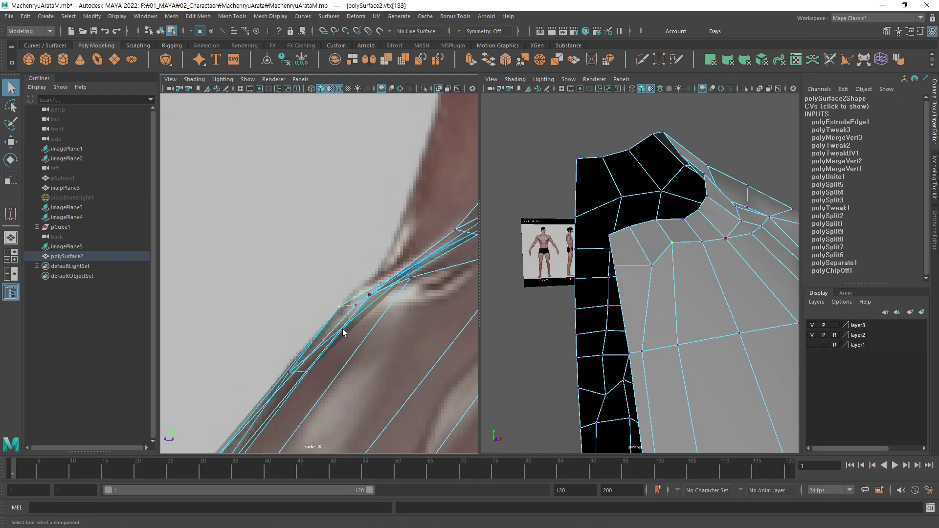
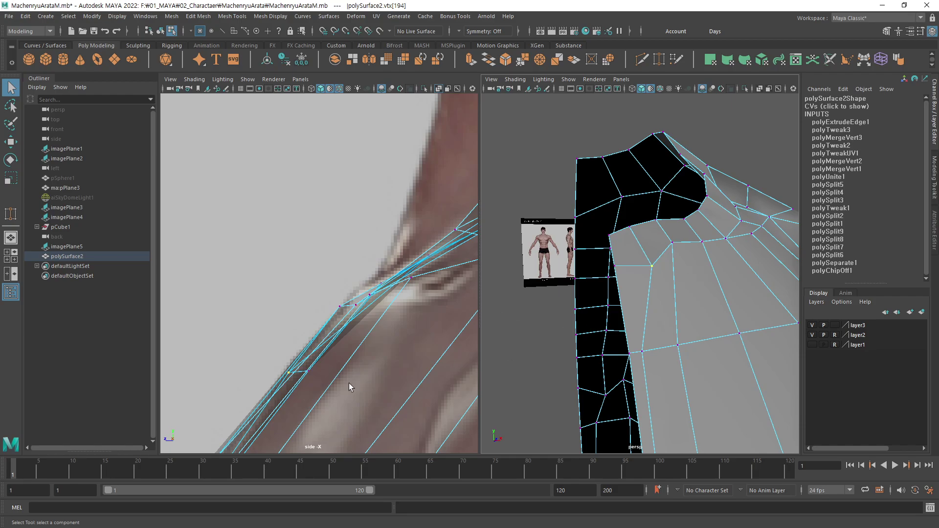
Pull two neck-base vertices back along X onto the shoulder outline in the side view.
key("w")
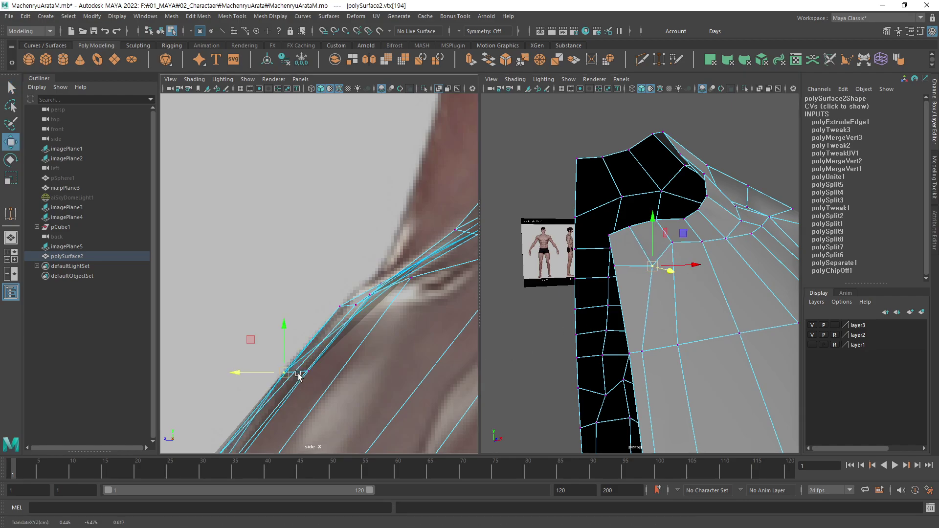
left_click(285, 379)
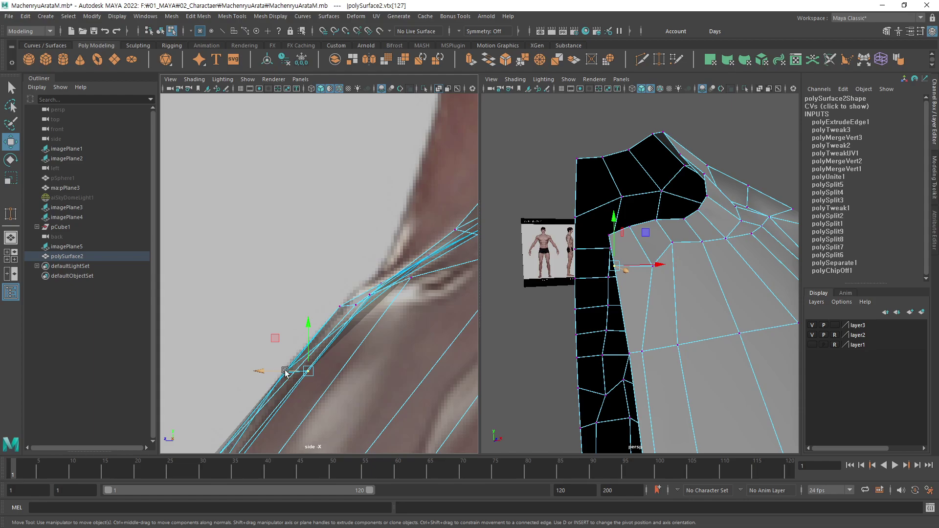
left_click_drag(285, 371, 263, 371)
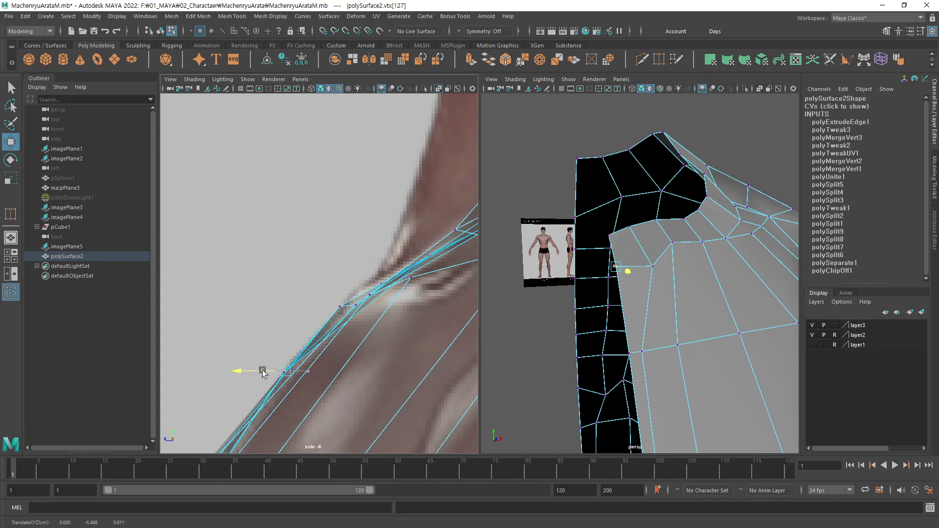
key("q")
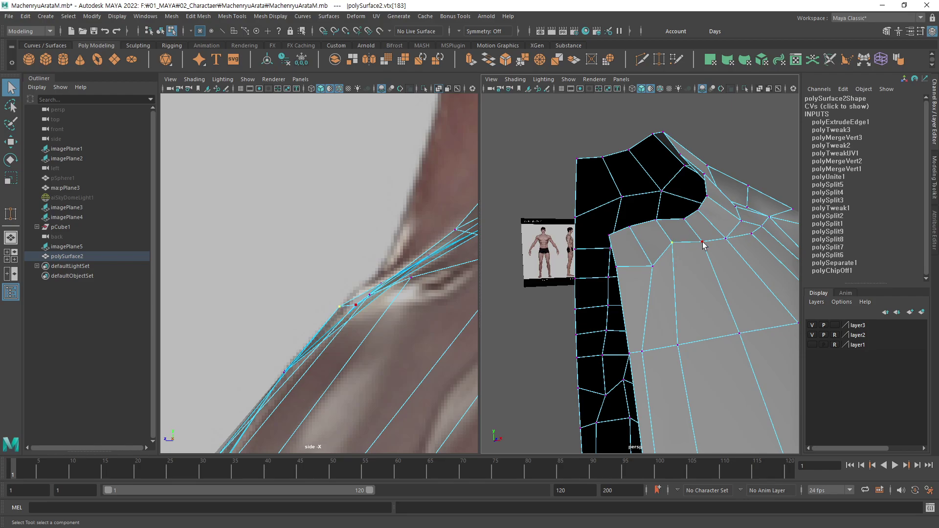
key("w")
left_click_drag(345, 308, 329, 311)
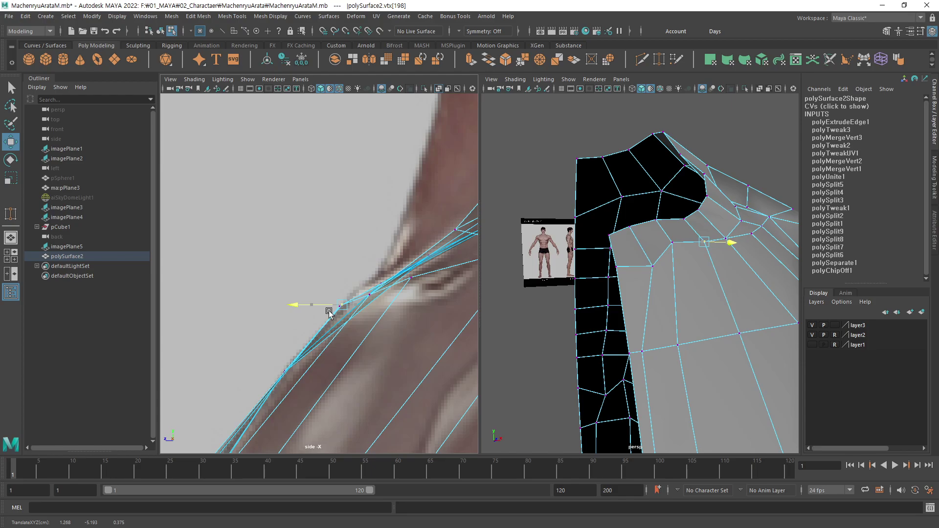
key("q")
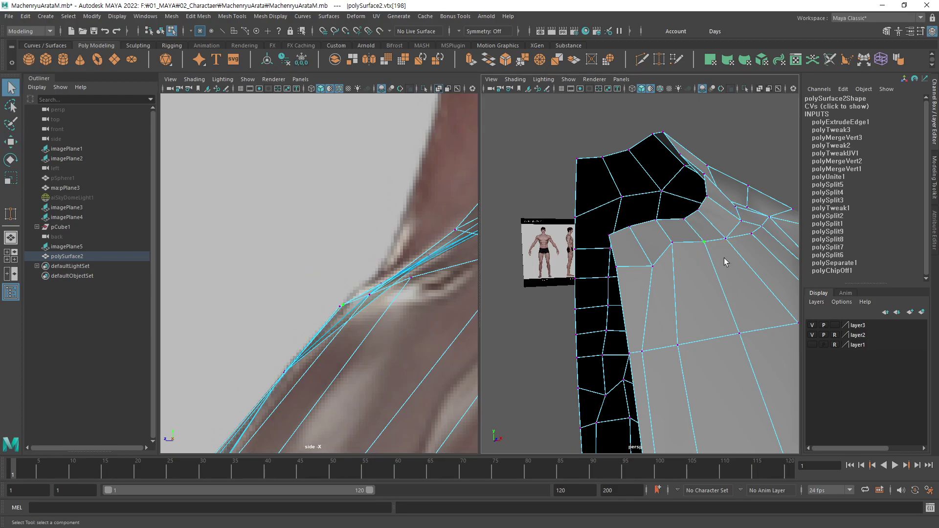
scroll(723, 274, "up", 5)
scroll(723, 342, "up", 5)
scroll(722, 343, "down", 5)
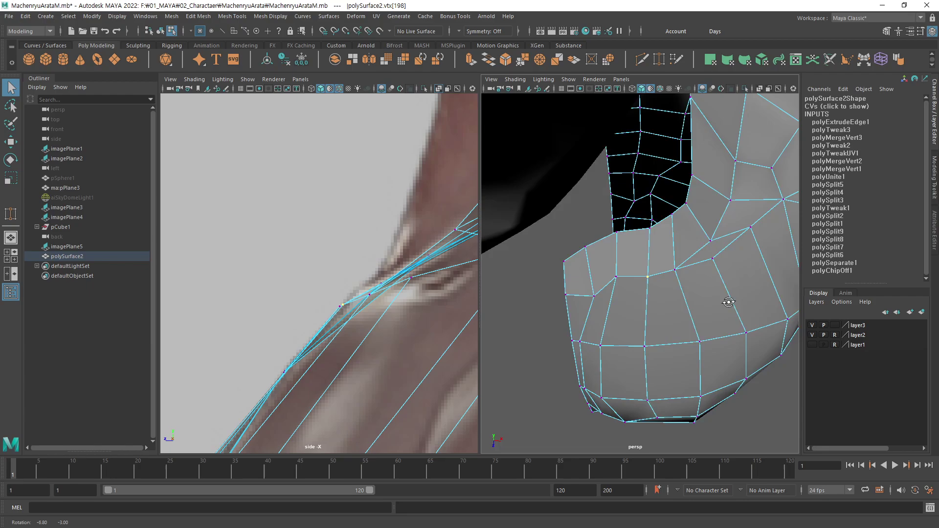
Nudge two clavicle vertices into place in the perspective view, orbiting to check the shoulder.
scroll(688, 284, "up", 2)
key("w")
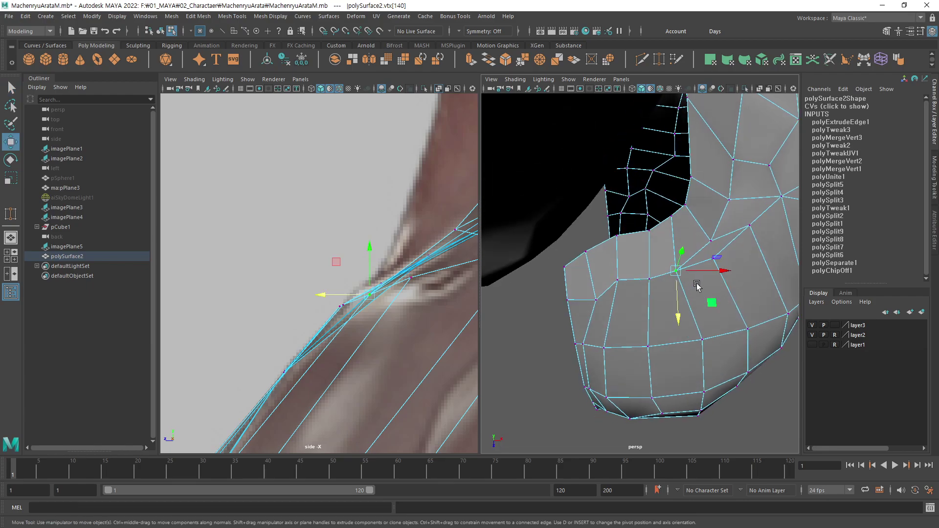
middle_click_drag(712, 304, 717, 306)
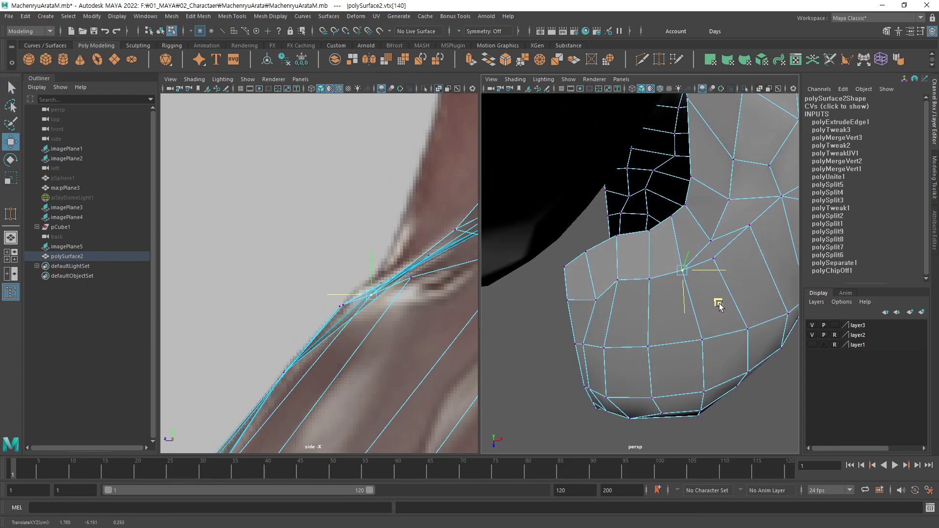
left_click_drag(712, 260, 708, 298, "alt")
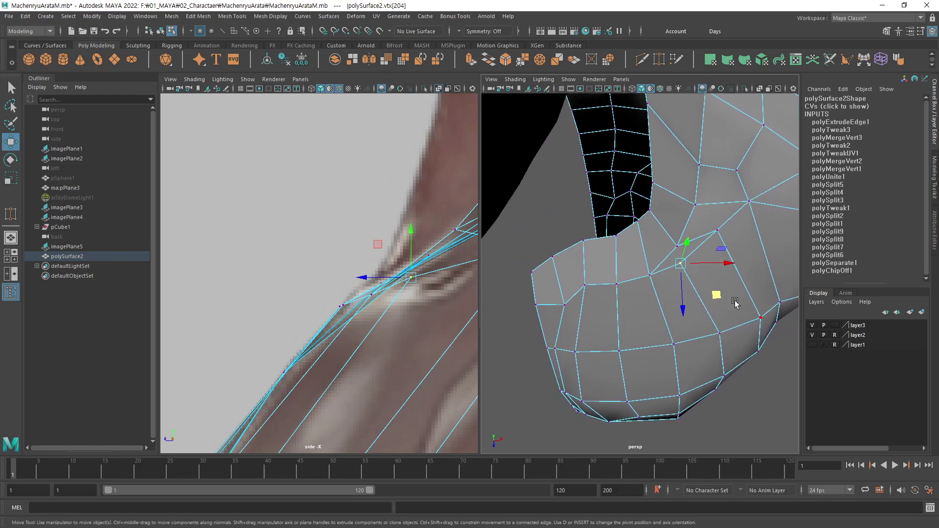
left_click(722, 292)
middle_click_drag(723, 292, 719, 291)
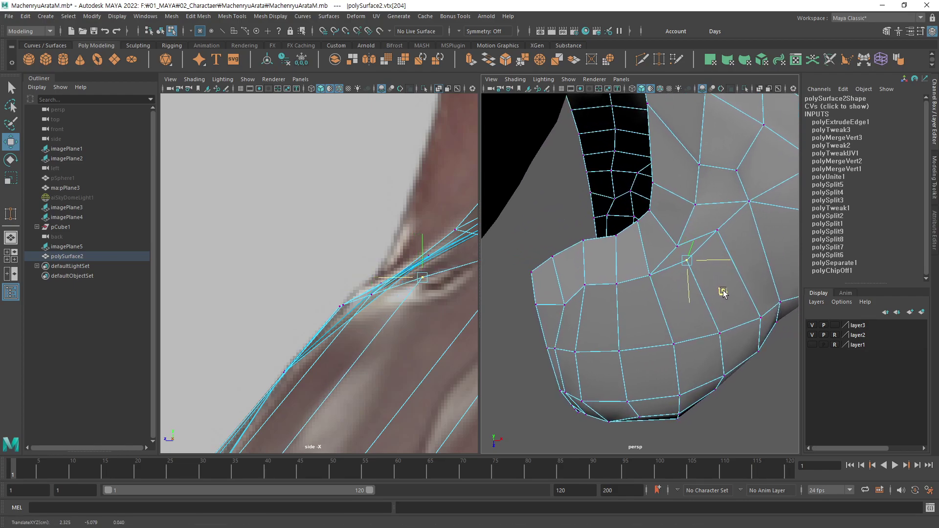
mouse_move(729, 267)
left_mouse_down("alt")
mouse_move(722, 224)
mouse_move(566, 334)
left_mouse_up("alt")
left_click(703, 238)
Lower a clavicle vertex in the side view, then pick the neck-base and shoulder-top vertices.
scroll(411, 328, "down", 5)
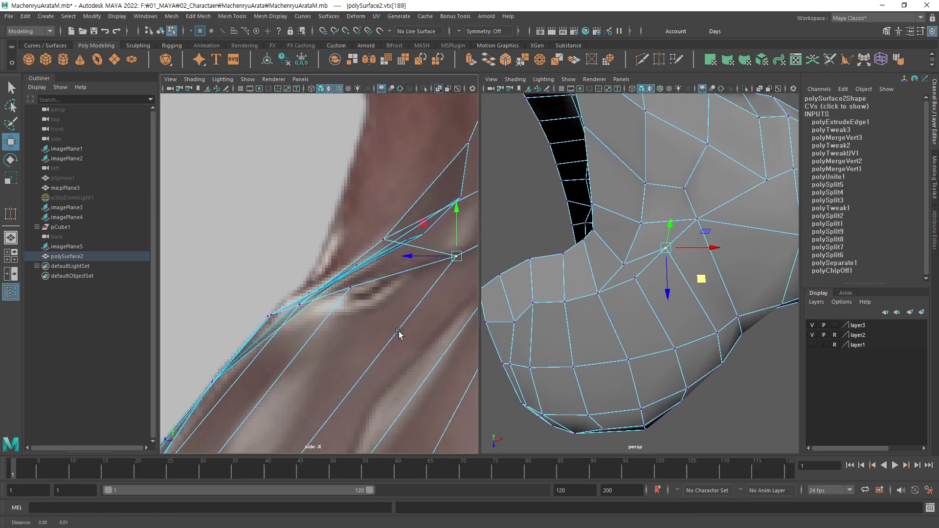
middle_click_drag(398, 335, 367, 329, "alt")
key("q")
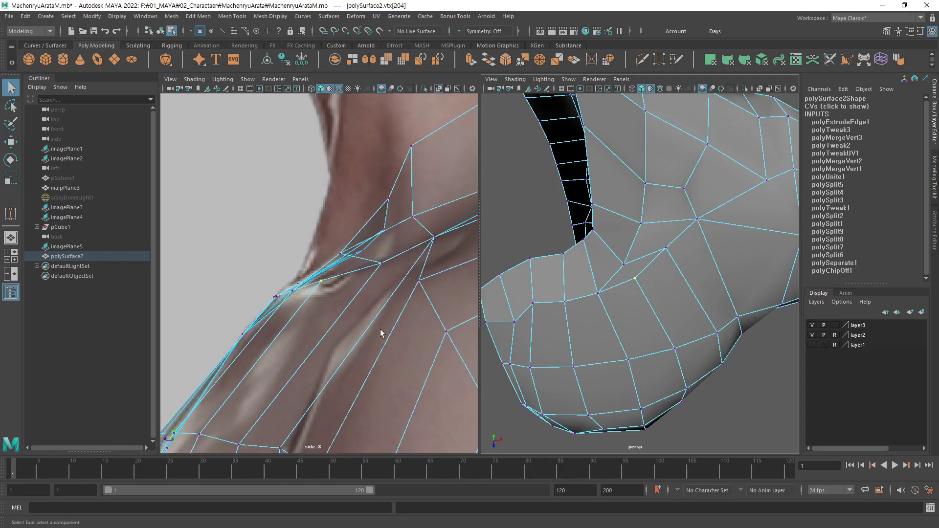
key("w")
left_click_drag(319, 246, 331, 257)
left_click(382, 264)
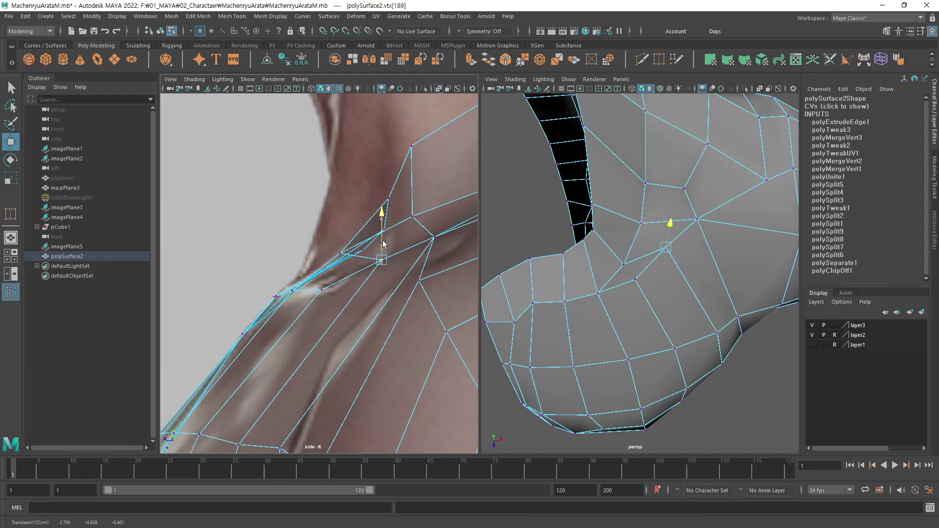
mouse_move(577, 304)
left_mouse_down("alt")
mouse_move(600, 322)
mouse_move(584, 289)
mouse_move(506, 300)
mouse_move(595, 269)
left_mouse_up("alt")
left_click(622, 201)
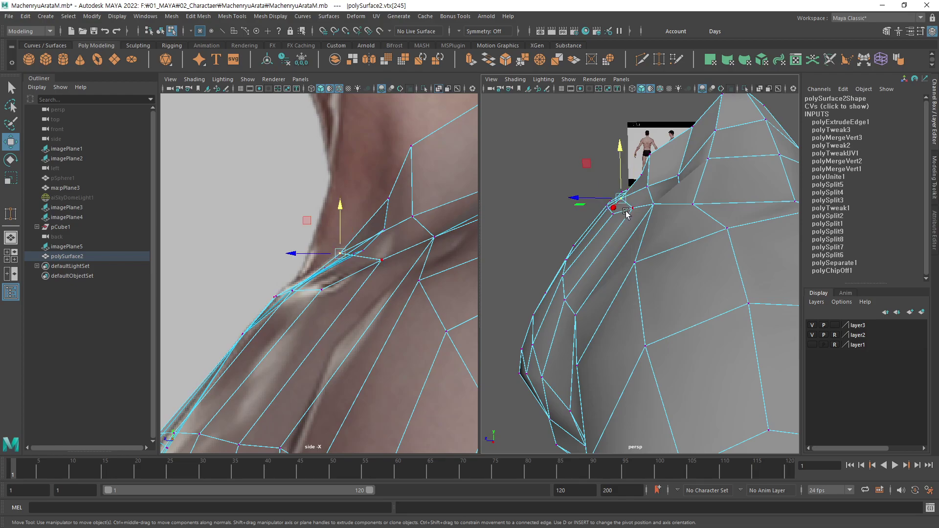
Drag the shoulder-top vertex to match the reference, orbit to check, and select further shoulder vertices.
mouse_move(632, 230)
left_mouse_down("alt")
mouse_move(611, 235)
mouse_move(564, 281)
mouse_move(567, 297)
mouse_move(545, 279)
left_mouse_up("alt")
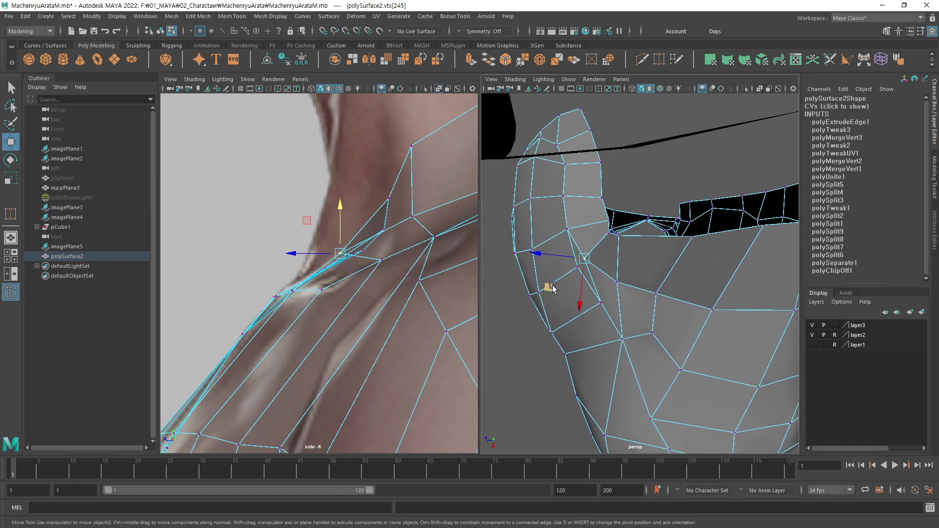
middle_click_drag(544, 279, 555, 288)
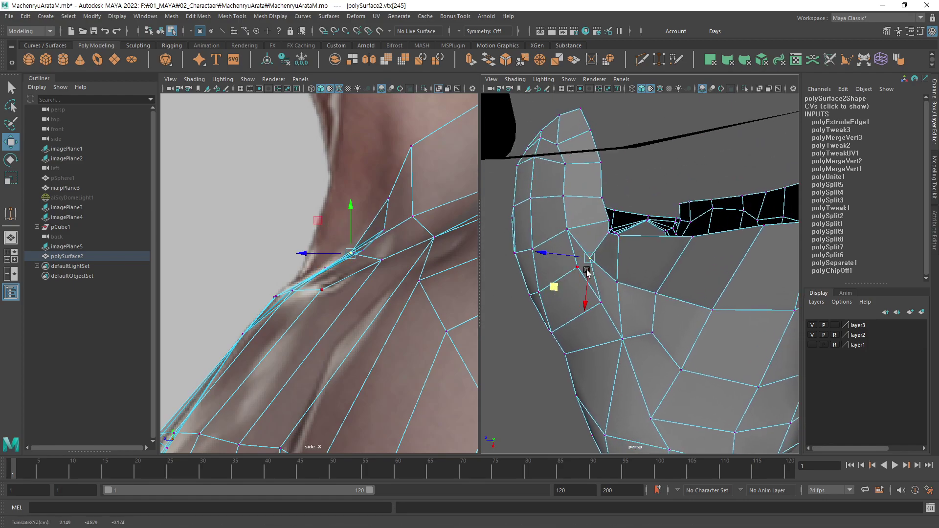
mouse_move(631, 266)
left_mouse_down("alt")
mouse_move(601, 225)
mouse_move(491, 217)
mouse_move(609, 224)
mouse_move(556, 210)
mouse_move(594, 261)
left_mouse_up("alt")
key("q")
left_click(615, 250)
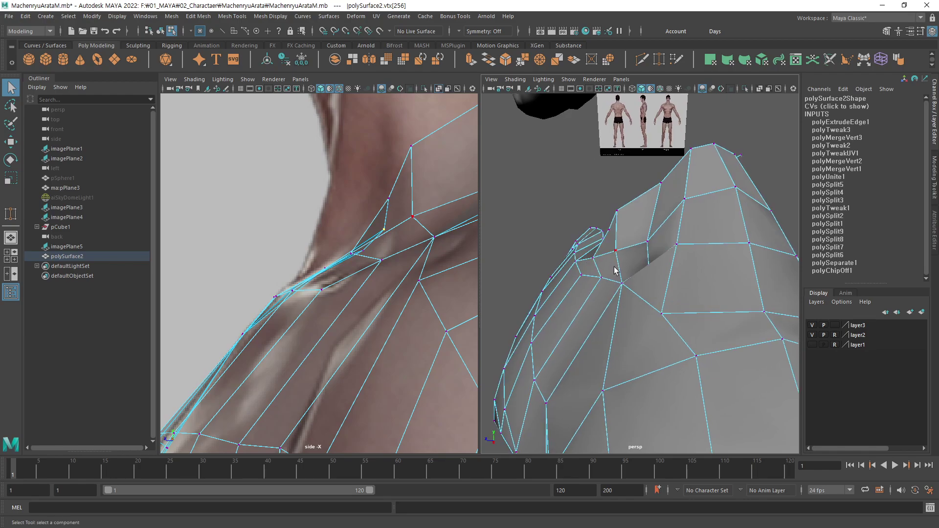
middle_click_drag(349, 299, 360, 329, "alt")
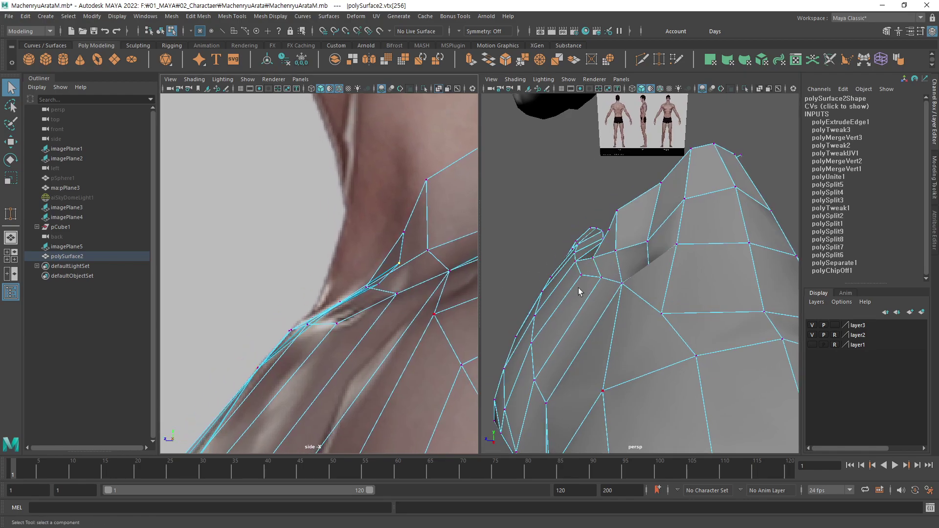
mouse_move(579, 289)
left_mouse_down("alt")
mouse_move(665, 265)
mouse_move(595, 305)
left_mouse_up("alt")
left_click(610, 305)
Switch the right panel to Front View in wireframe to see the front reference image.
key("space")
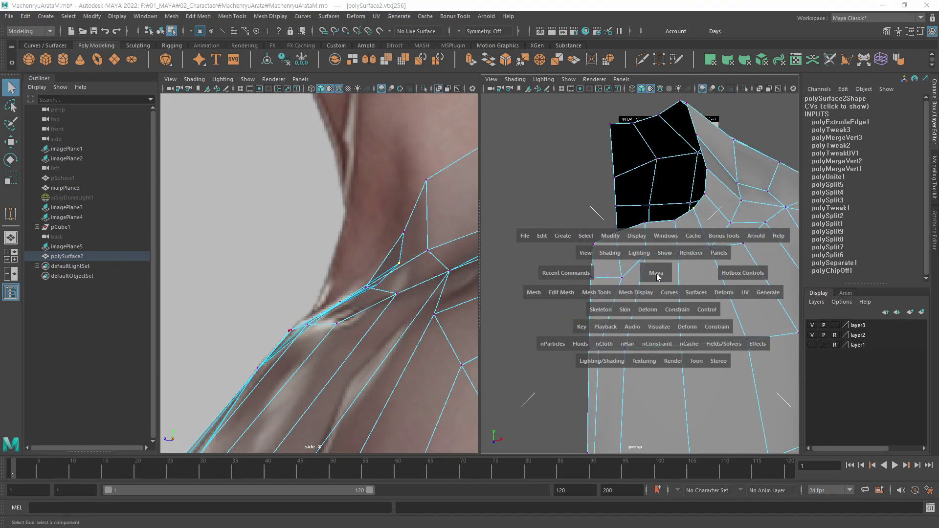
left_click_drag(657, 273, 658, 305)
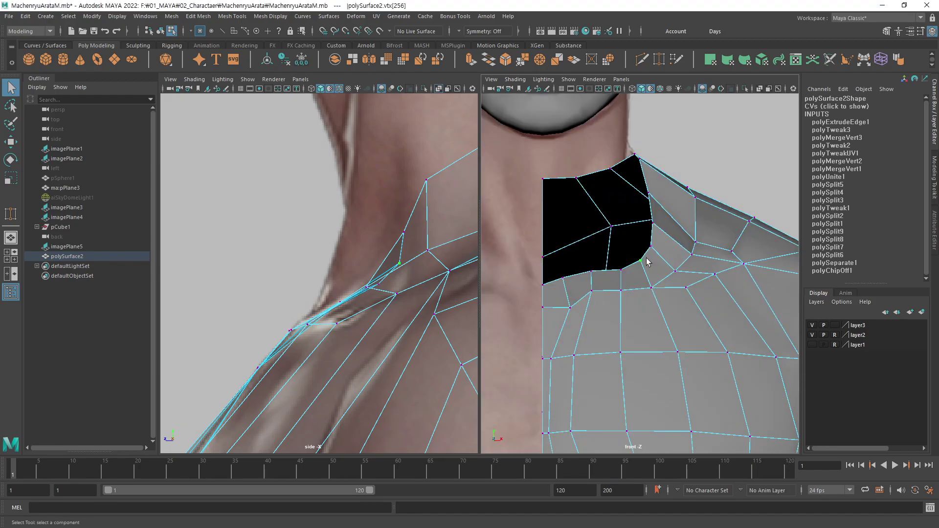
key("4")
middle_click_drag(626, 269, 642, 253, "alt")
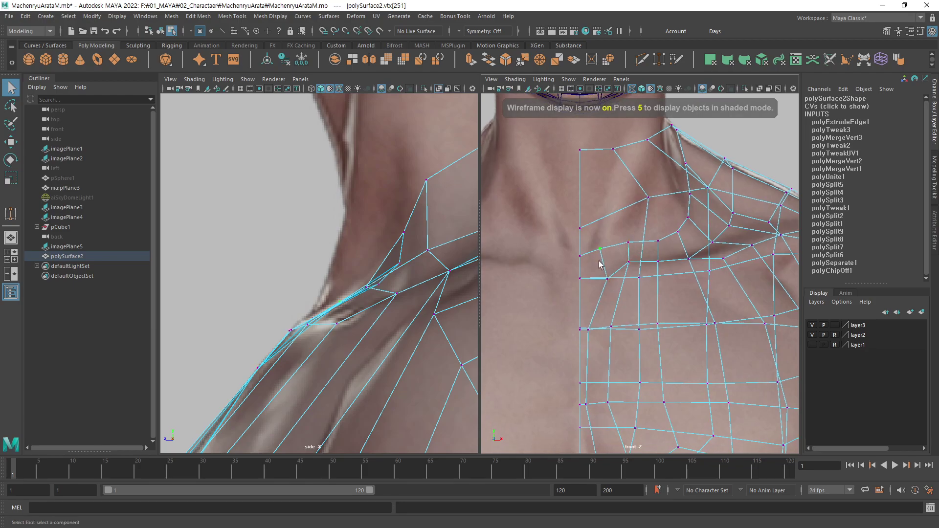
Move the neck-base and three collarbone vertices onto the collarbone line in the front view.
key("w")
left_click_drag(600, 256, 590, 263)
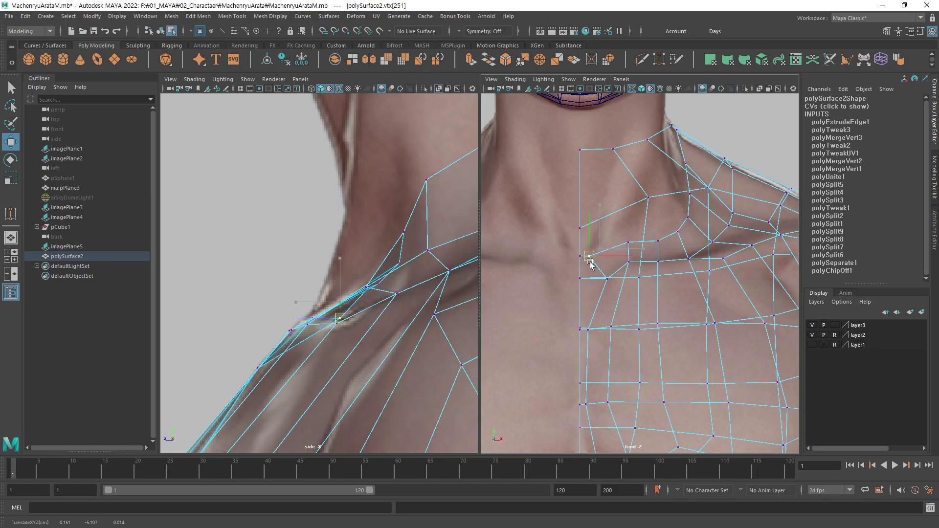
left_click(629, 242)
left_click_drag(629, 243, 617, 258)
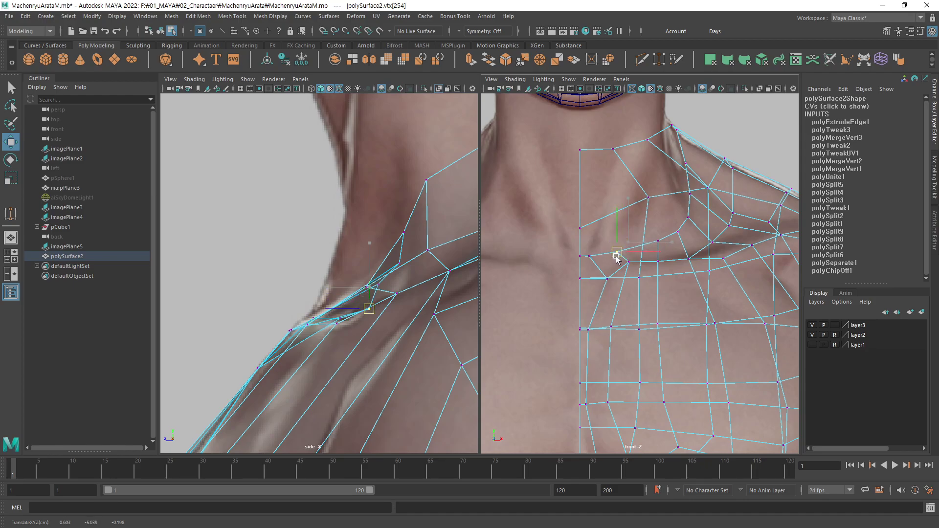
left_click(659, 241)
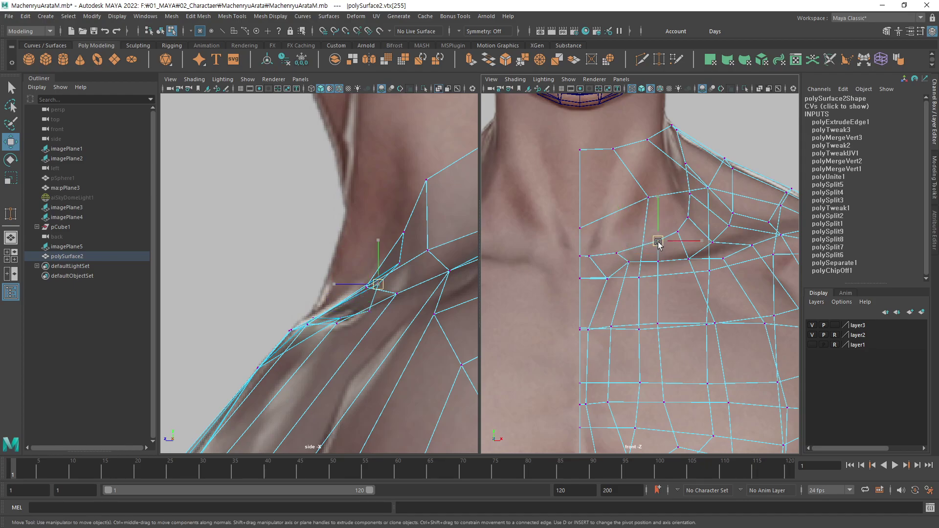
mouse_move(659, 243)
left_mouse_down()
mouse_move(644, 246)
mouse_move(670, 242)
left_mouse_up()
left_click(676, 234)
middle_click_drag(670, 242, 661, 255, "alt")
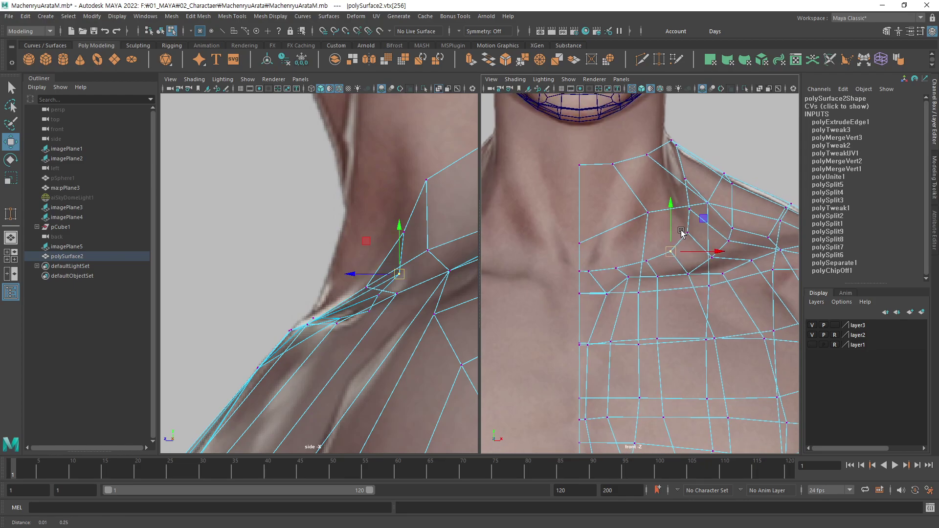
right_click_drag(661, 255, 656, 245, "alt")
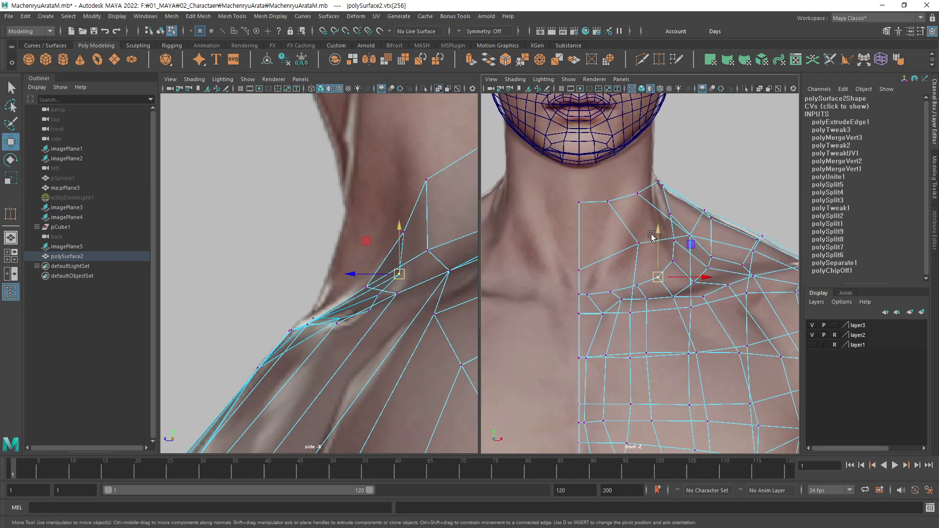
Pull a collarbone vertex back along Z in the side view.
middle_click_drag(404, 286, 407, 292, "alt")
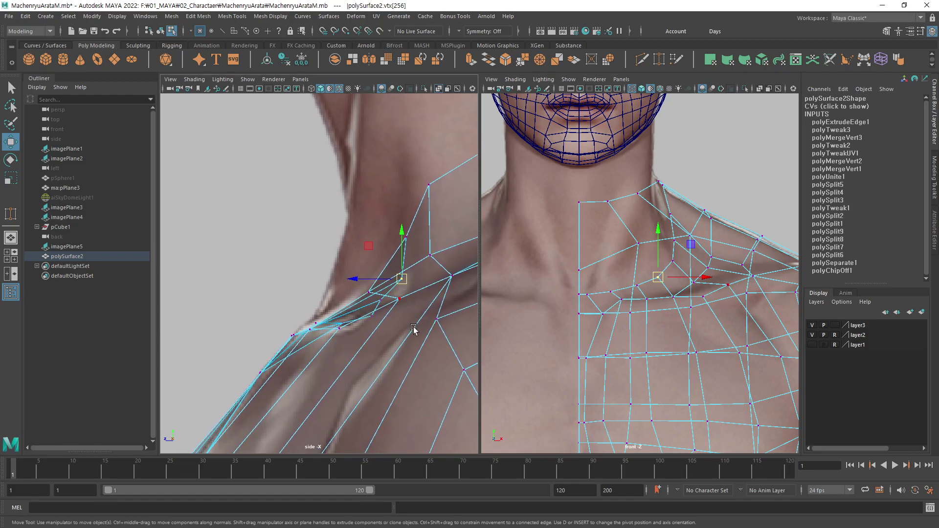
key("q")
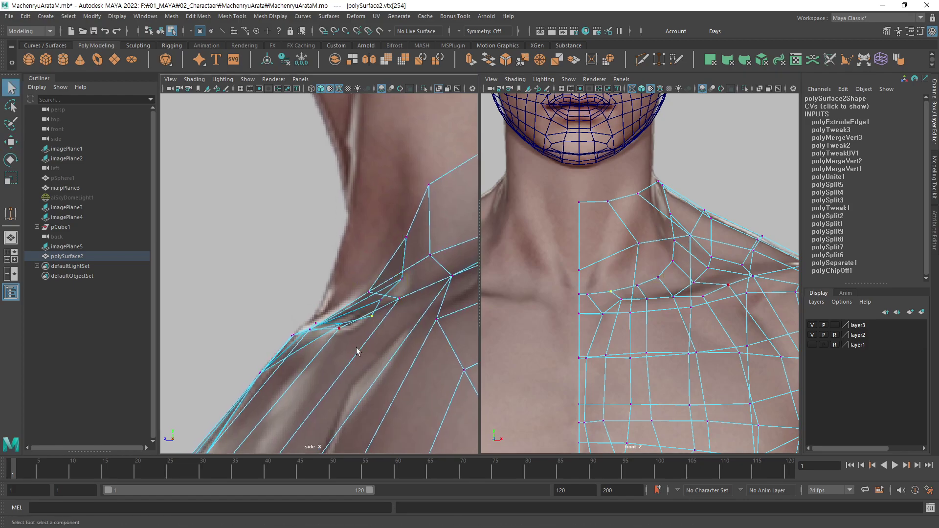
key("w")
left_click_drag(339, 318, 292, 325)
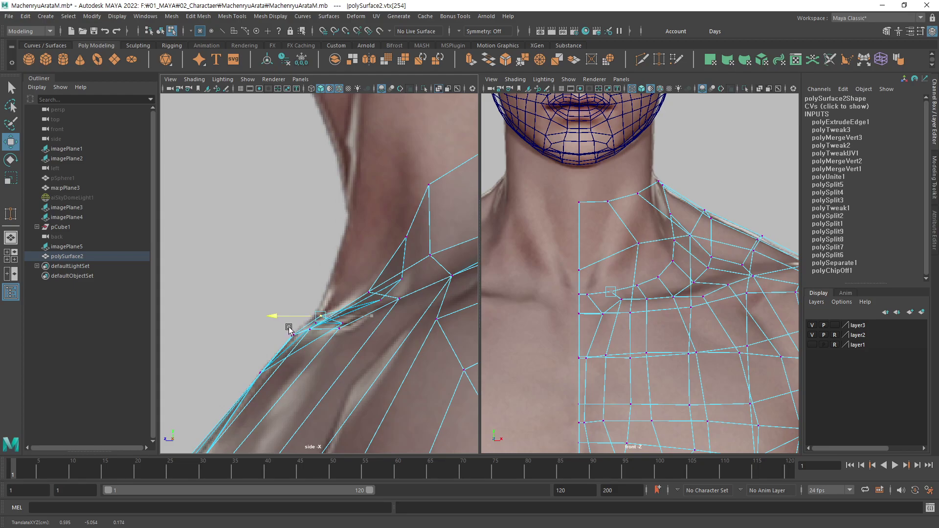
Push the selected clavicle vertices back to the side reference outline.
key("q")
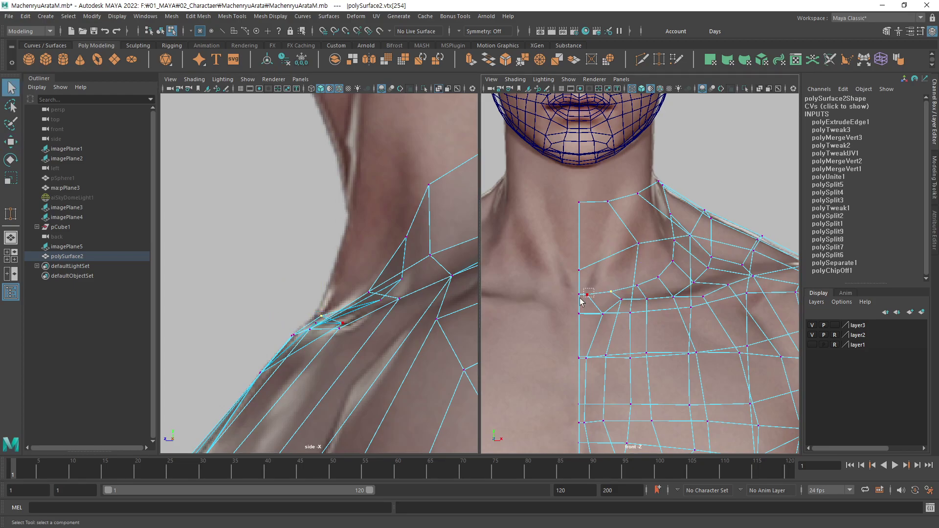
key("w")
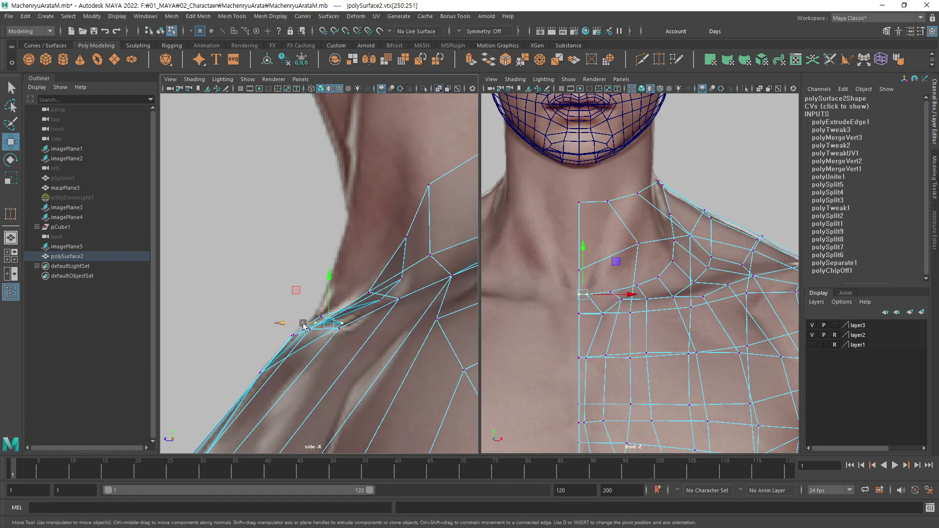
key("r")
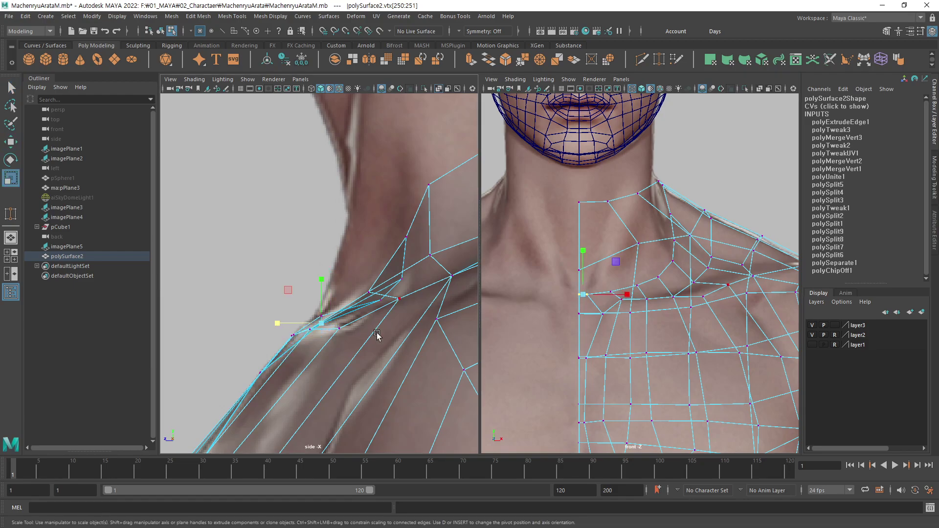
key("w")
left_click_drag(299, 323, 284, 323)
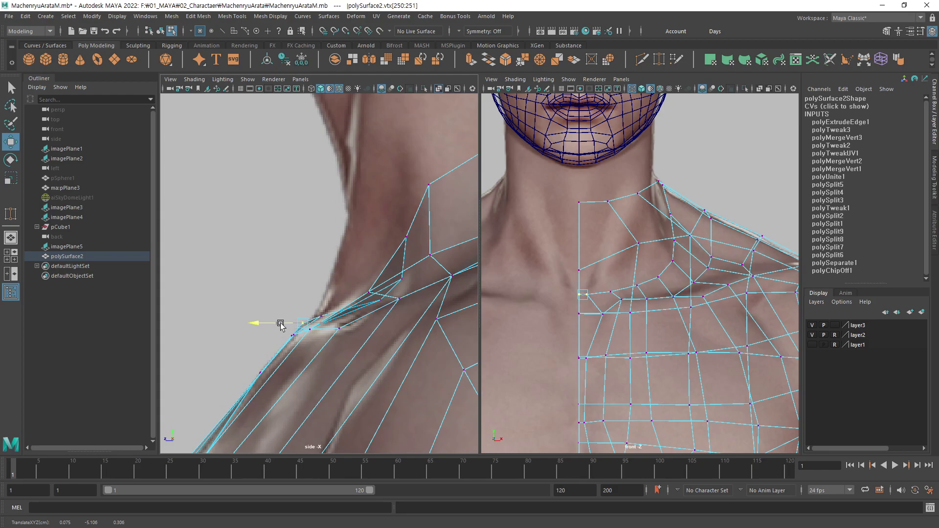
left_click(321, 316)
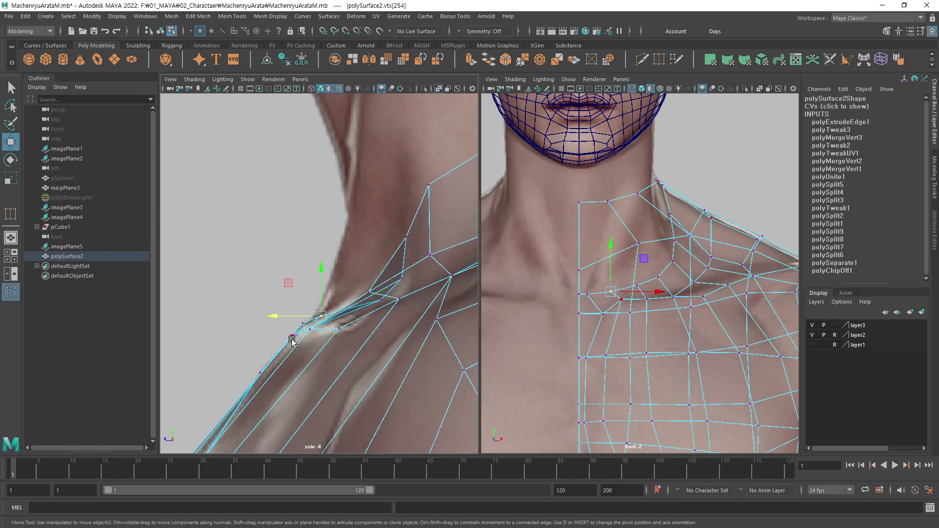
key("q")
scroll(608, 272, "down", 2)
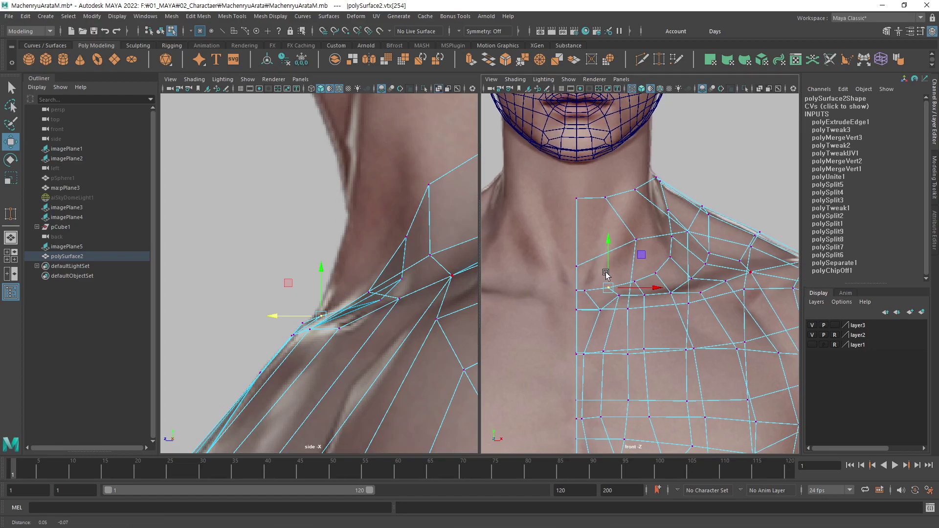
scroll(589, 293, "up", 2)
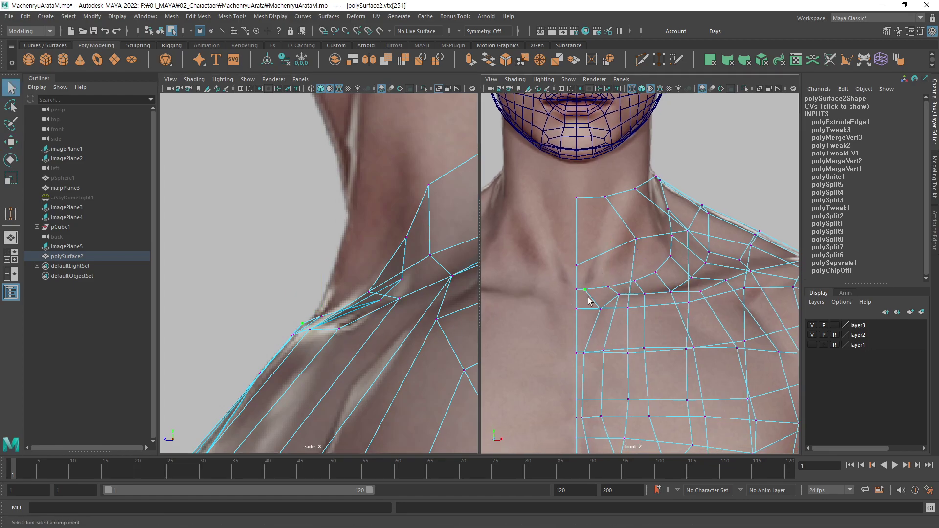
Move the next collarbone vertex and a shoulder-line vertex back to match the side reference.
left_click(609, 289)
key("w")
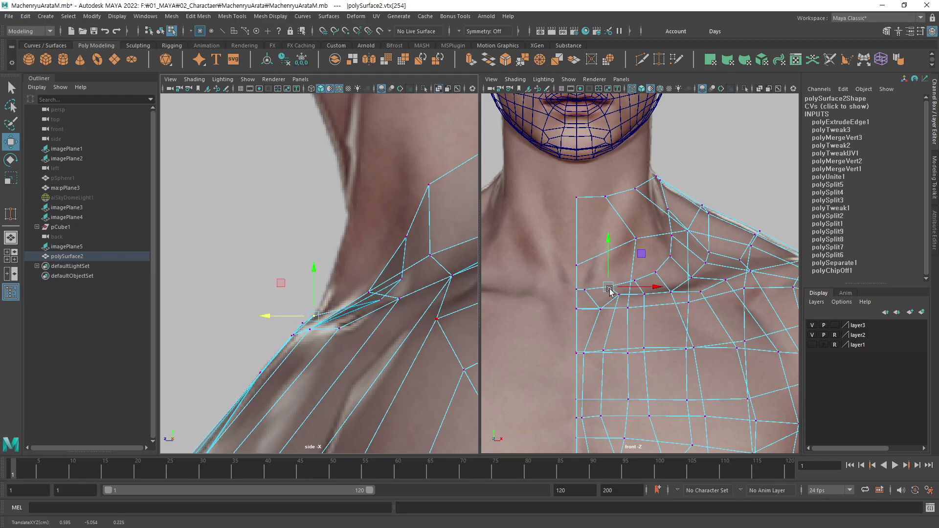
left_click(634, 282)
left_click_drag(358, 303, 322, 297)
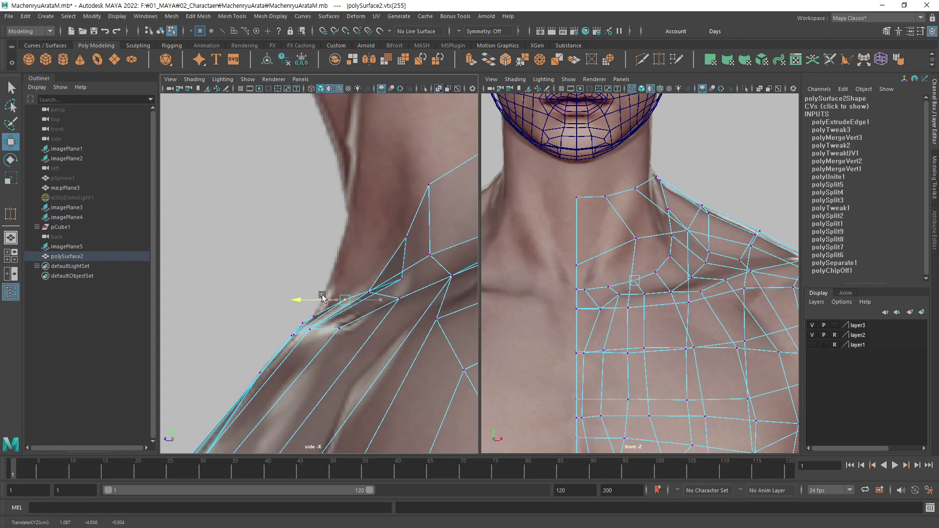
key("q")
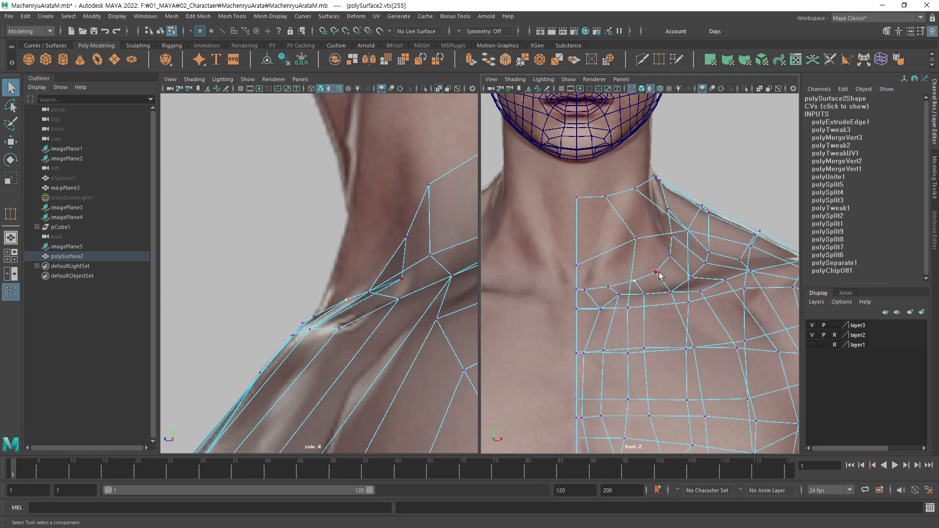
key("w")
mouse_move(386, 276)
left_mouse_down()
mouse_move(349, 273)
mouse_move(361, 279)
left_mouse_up()
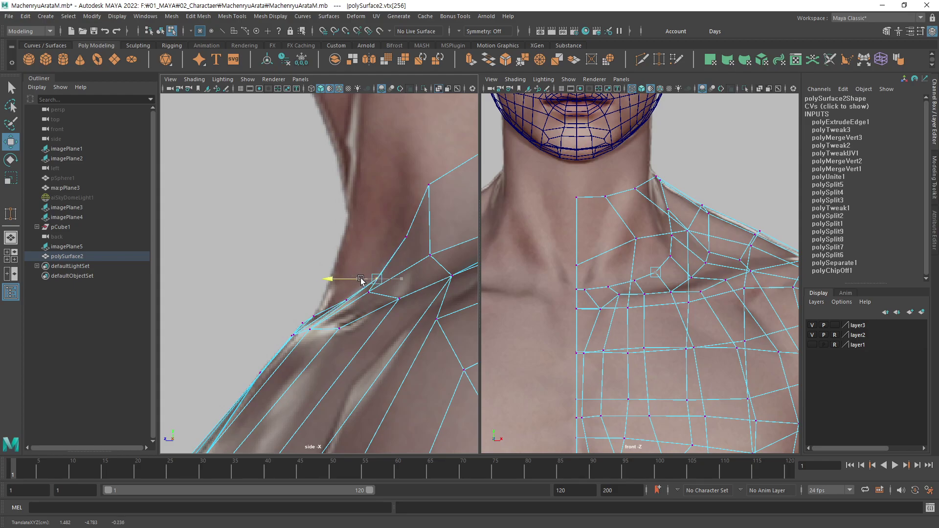
Lower the neck vertex onto the outline and shift the collarbone-junction vertex outward.
key("q")
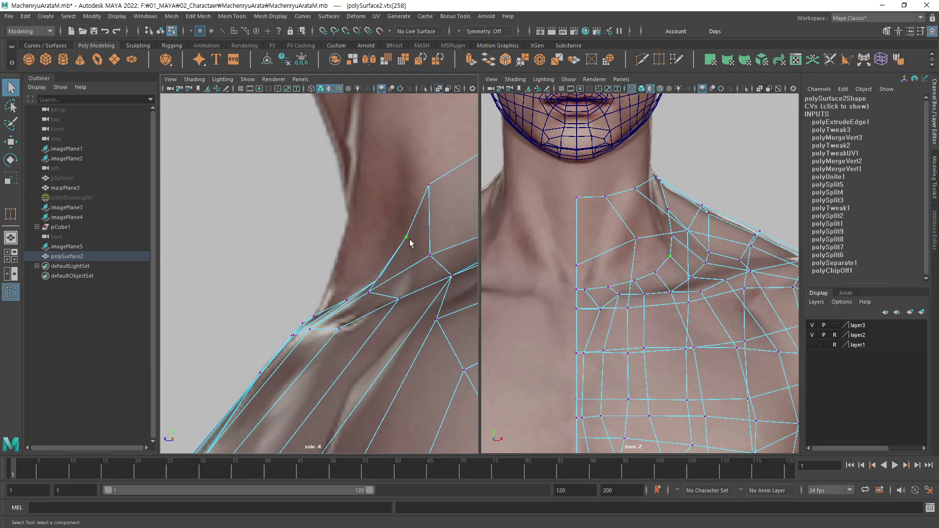
key("w")
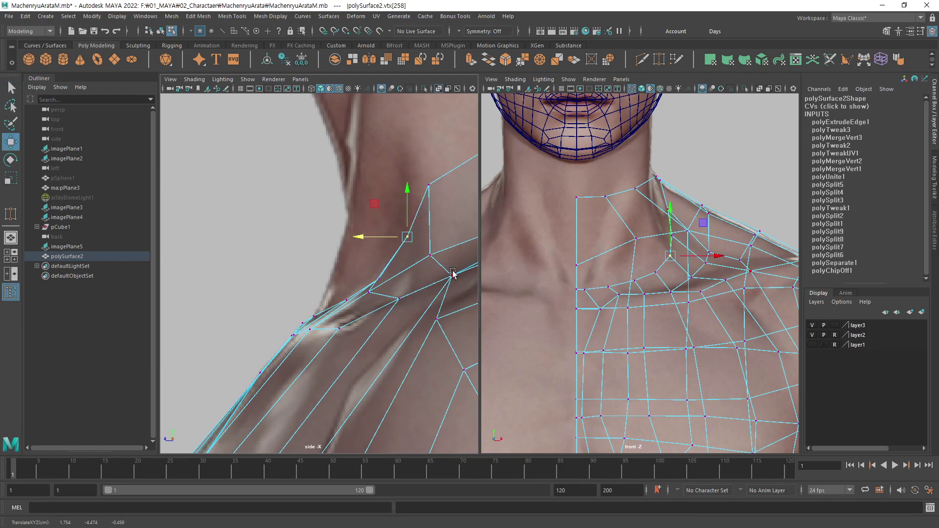
mouse_move(457, 272)
right_mouse_down("alt")
mouse_move(442, 290)
mouse_move(435, 273)
right_mouse_up("alt")
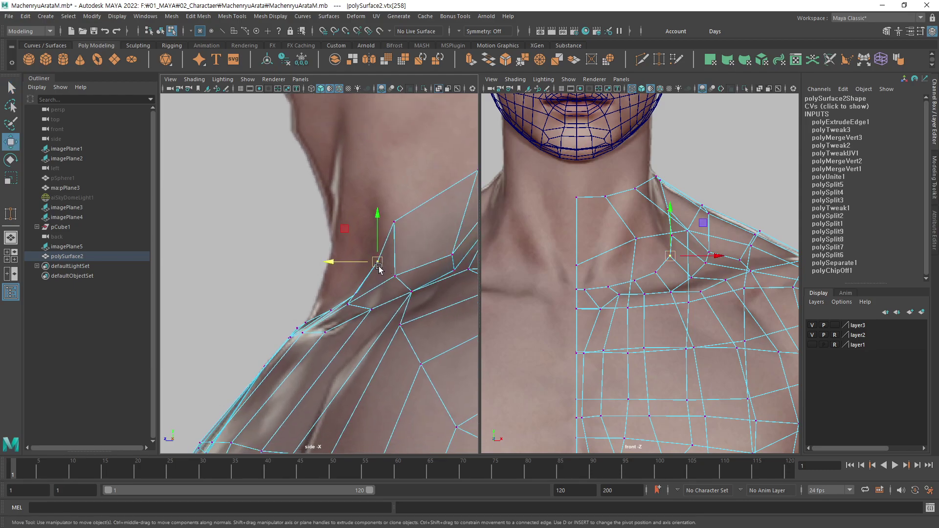
left_click_drag(379, 268, 382, 281)
left_click(348, 305)
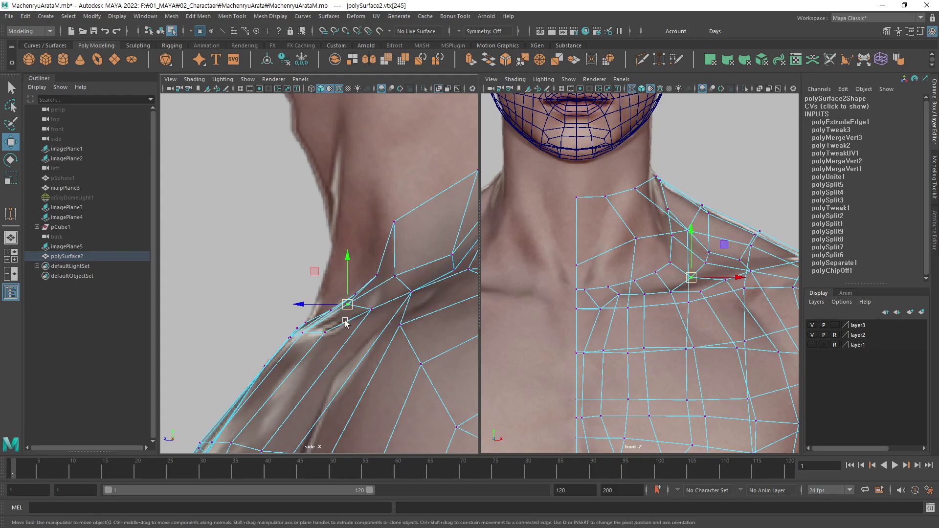
mouse_move(331, 305)
left_mouse_down()
mouse_move(343, 309)
mouse_move(331, 308)
left_mouse_up()
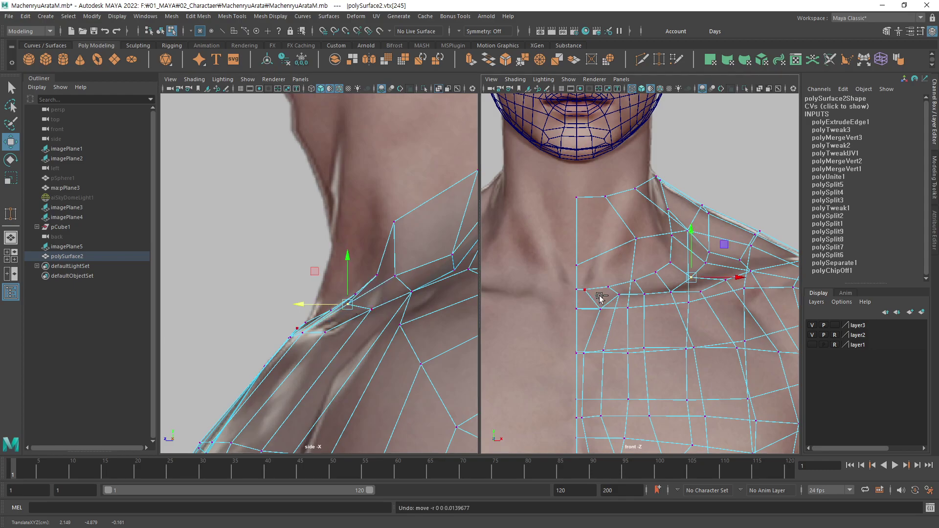
Switch the right panel to a shaded perspective view and select two neck-base vertices.
key("space")
mouse_move(671, 274)
left_mouse_down()
mouse_move(662, 307)
mouse_move(611, 341)
mouse_move(609, 324)
mouse_move(559, 292)
mouse_move(593, 314)
mouse_move(569, 304)
left_mouse_up()
key("5")
left_click(597, 315)
left_click(588, 297)
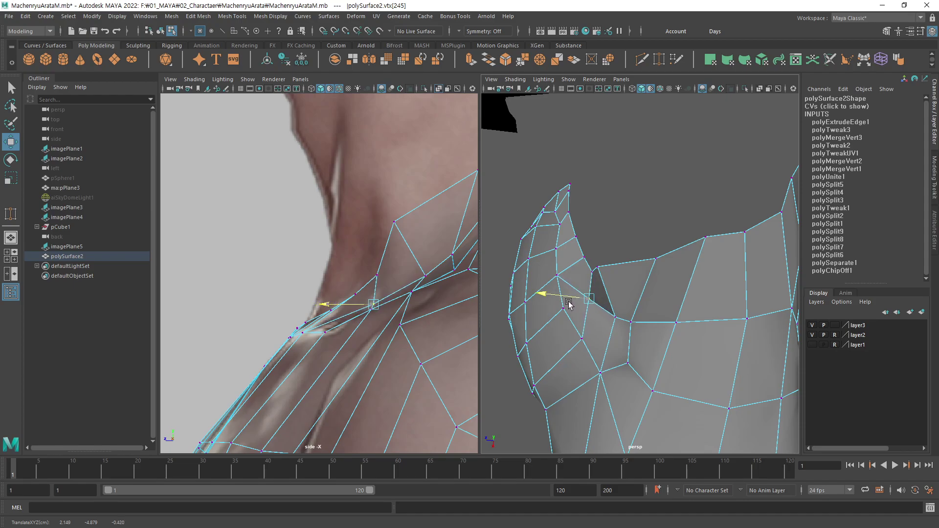
Reshape the neck opening and move neck-base and shoulder vertices back to the side reference.
left_click(570, 341)
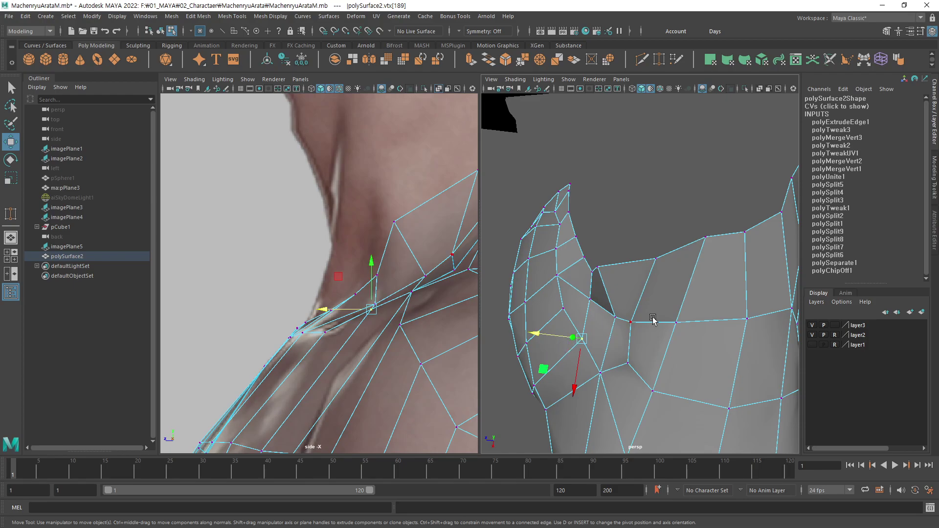
left_click(615, 323)
mouse_move(614, 324)
left_mouse_down("alt")
mouse_move(592, 303)
mouse_move(557, 317)
left_mouse_up("alt")
left_click(577, 272)
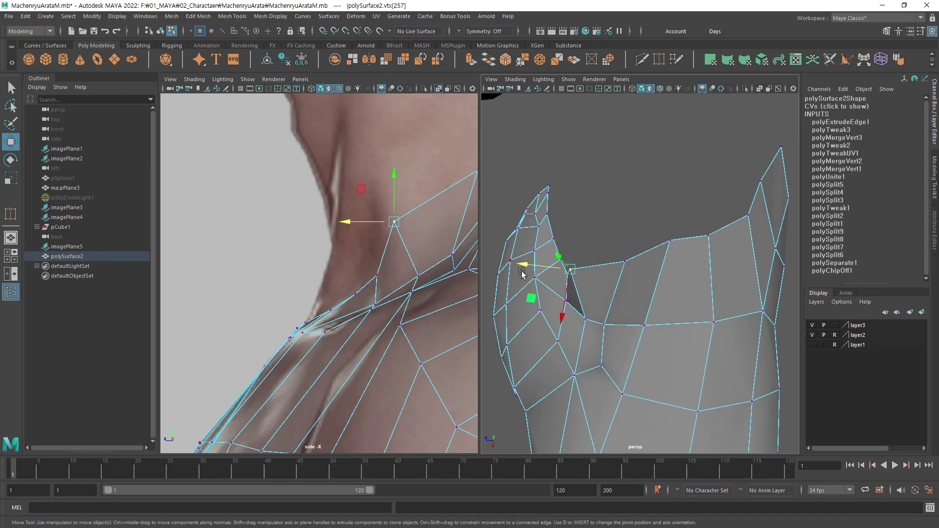
left_click_drag(536, 265, 553, 278)
left_click(588, 317)
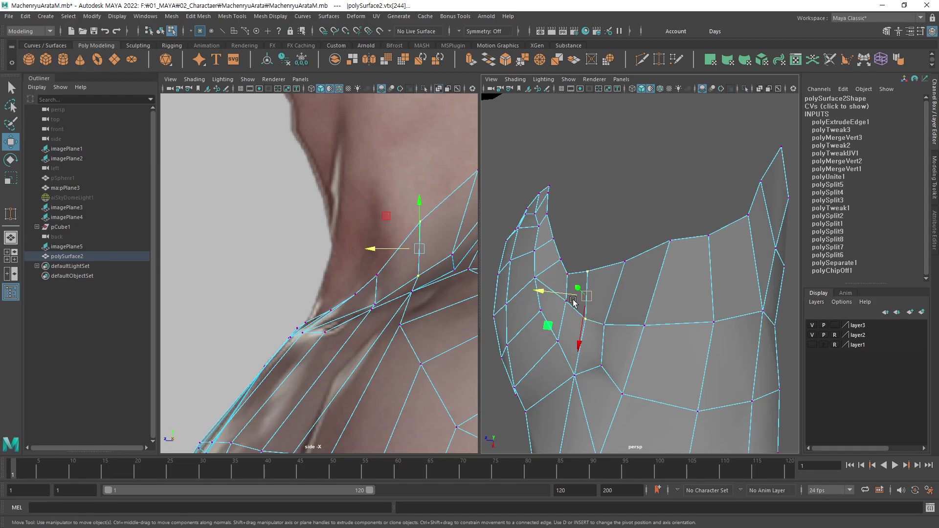
left_click_drag(404, 254, 386, 254)
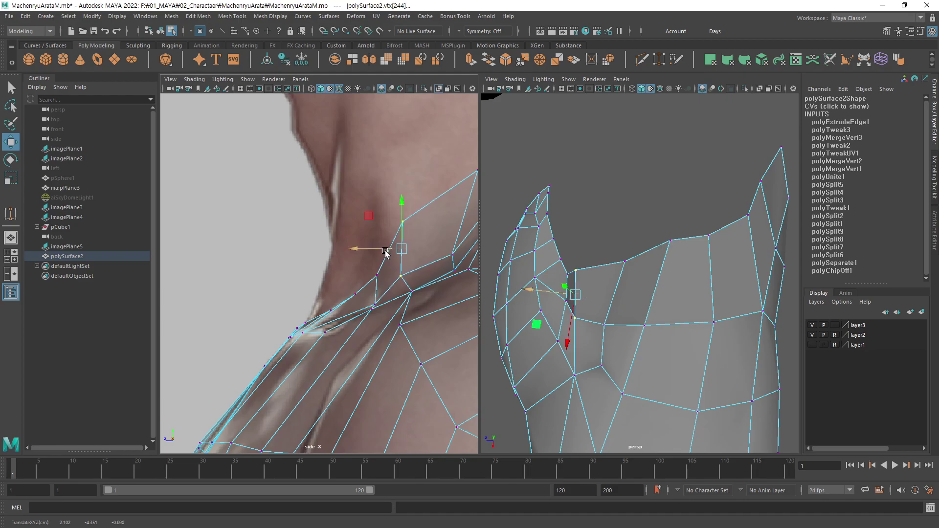
left_click(413, 295)
left_click_drag(393, 292, 382, 292)
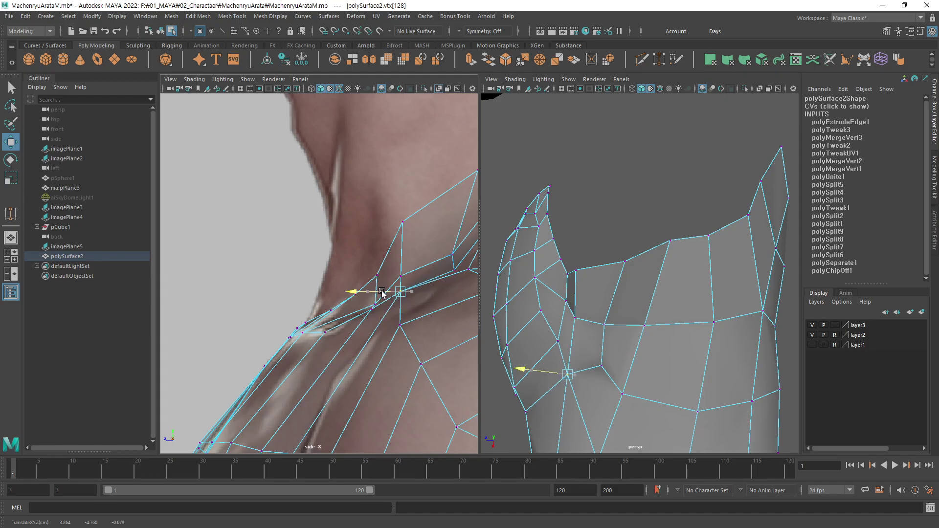
Select the throat-base vertex and raise a vertex on top of the shoulder.
mouse_move(616, 291)
left_mouse_down("alt")
mouse_move(606, 300)
mouse_move(606, 254)
left_mouse_up("alt")
left_click(604, 227)
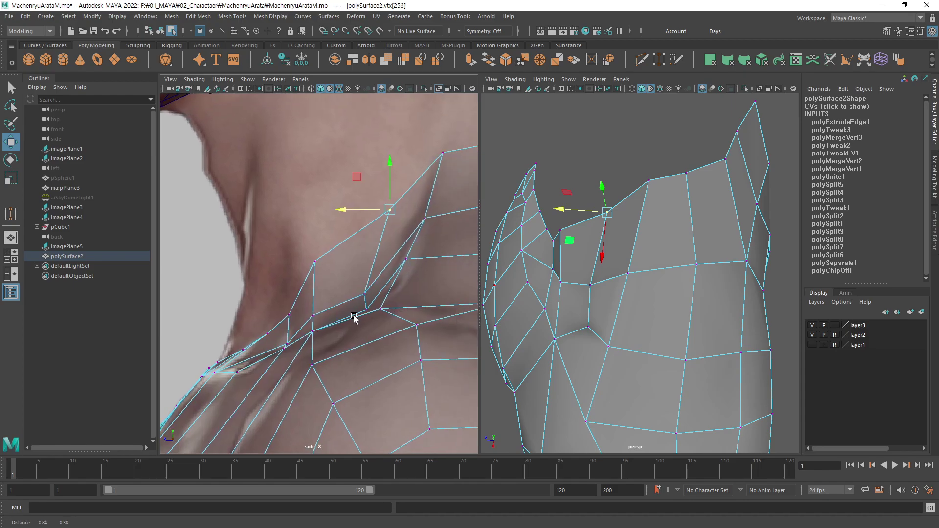
scroll(356, 293, "up", 3)
left_click(371, 214)
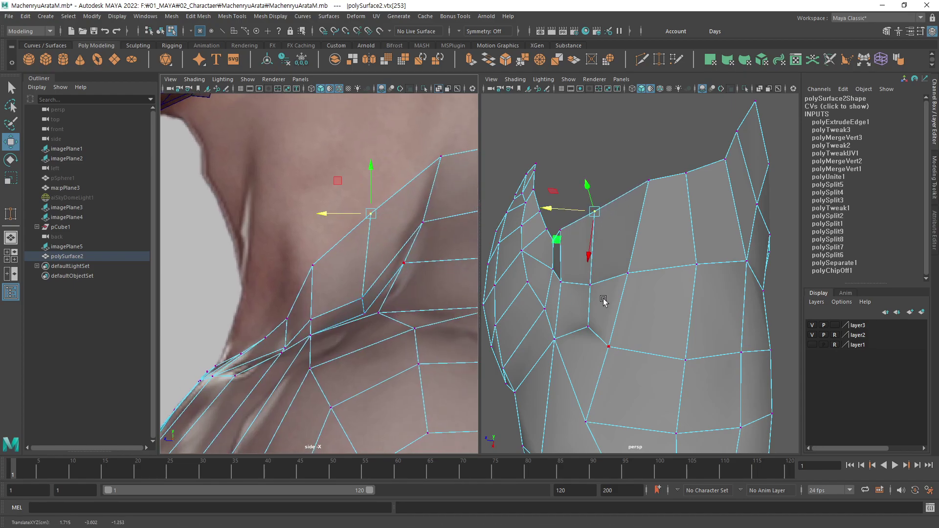
mouse_move(603, 300)
left_mouse_down("alt")
mouse_move(623, 264)
mouse_move(608, 264)
mouse_move(709, 244)
mouse_move(713, 215)
left_mouse_up("alt")
left_click(711, 202)
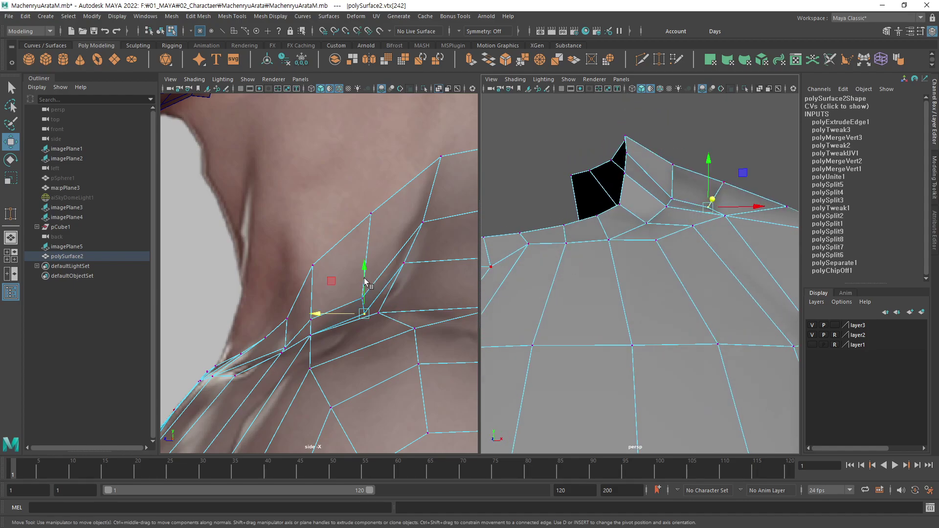
left_click_drag(365, 281, 361, 268)
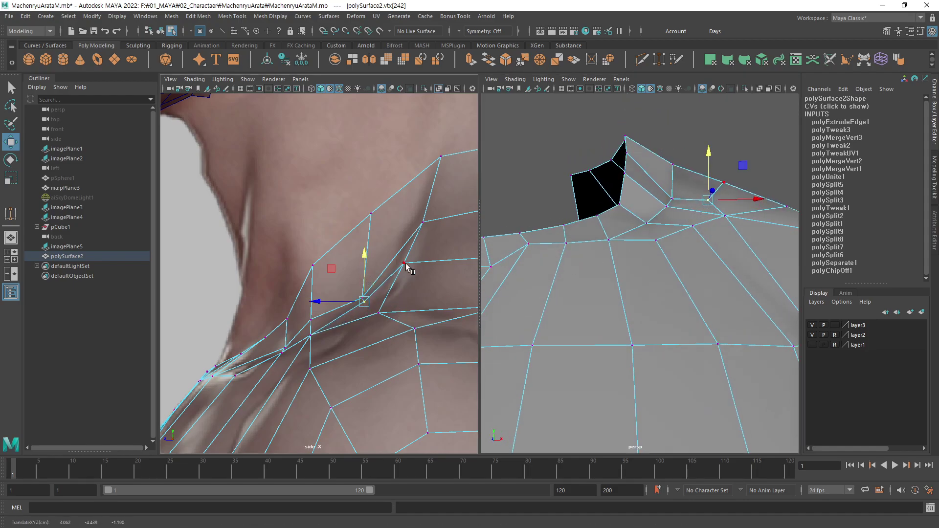
mouse_move(596, 239)
left_mouse_down("alt")
mouse_move(649, 226)
mouse_move(681, 243)
mouse_move(521, 238)
left_mouse_up("alt")
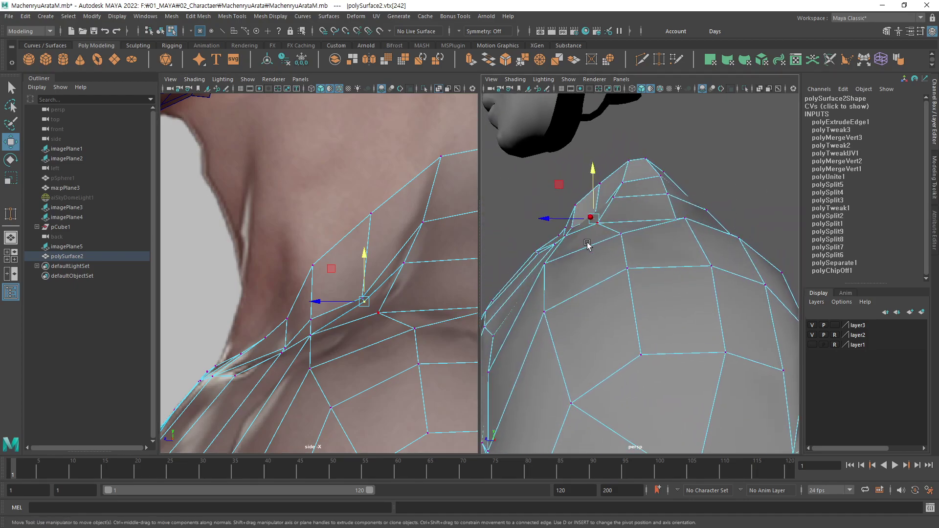
mouse_move(587, 245)
left_mouse_down("alt")
mouse_move(596, 240)
mouse_move(592, 220)
mouse_move(573, 236)
mouse_move(594, 243)
mouse_move(589, 214)
left_mouse_up("alt")
Target-weld the stray neck-base vertex onto its neighbour.
key("q")
key("w")
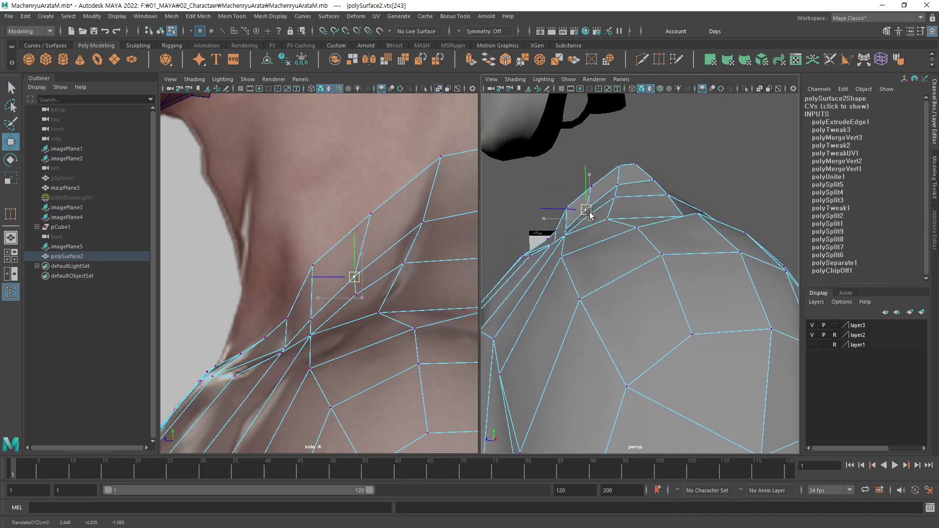
mouse_move(594, 246)
left_mouse_down("alt")
mouse_move(676, 241)
mouse_move(690, 261)
mouse_move(684, 276)
left_mouse_up("alt")
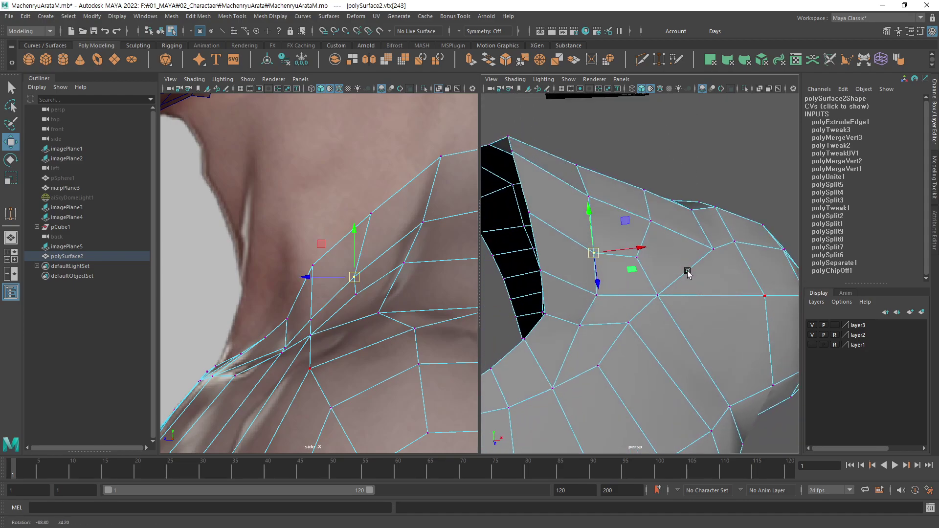
right_click_drag(683, 277, 636, 257, "shift")
left_click_drag(626, 262, 632, 265)
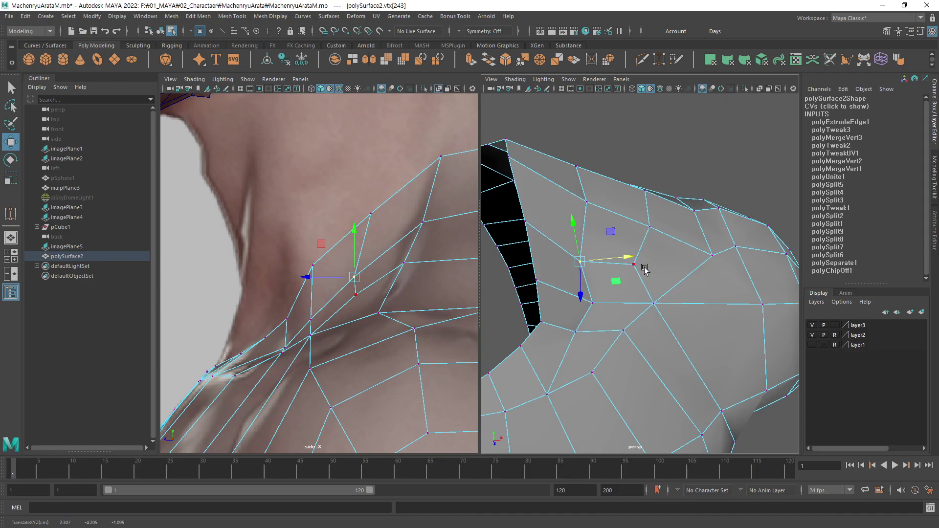
Orbit and zoom to inspect the whole shoulder piece, then select a neck-base vertex.
left_click(719, 274)
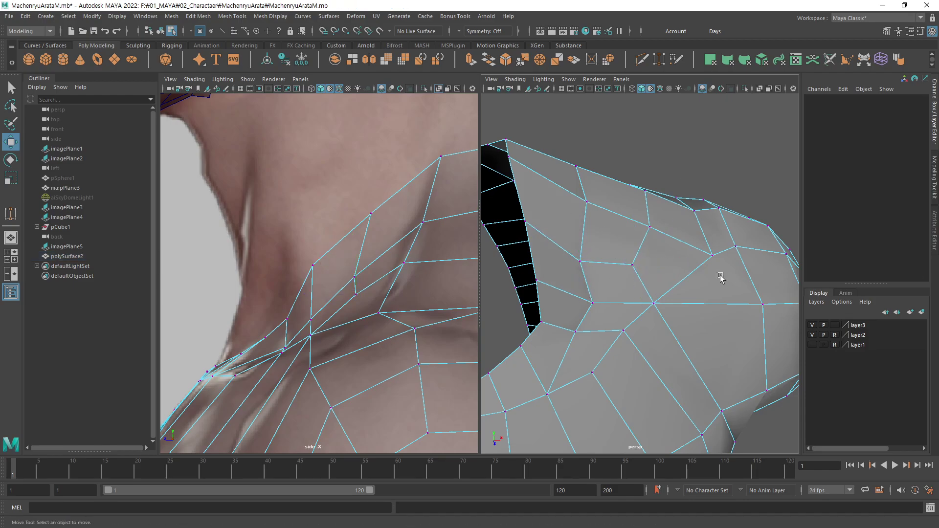
mouse_move(719, 274)
left_mouse_down("alt")
mouse_move(562, 295)
mouse_move(456, 325)
mouse_move(414, 324)
left_mouse_up("alt")
mouse_move(489, 313)
left_mouse_down("alt")
mouse_move(486, 303)
mouse_move(591, 262)
left_mouse_up("alt")
mouse_move(591, 262)
right_mouse_down("alt")
mouse_move(528, 268)
mouse_move(626, 240)
right_mouse_up("alt")
mouse_move(626, 240)
left_mouse_down("alt")
mouse_move(631, 233)
mouse_move(642, 247)
mouse_move(629, 251)
left_mouse_up("alt")
left_click(604, 259)
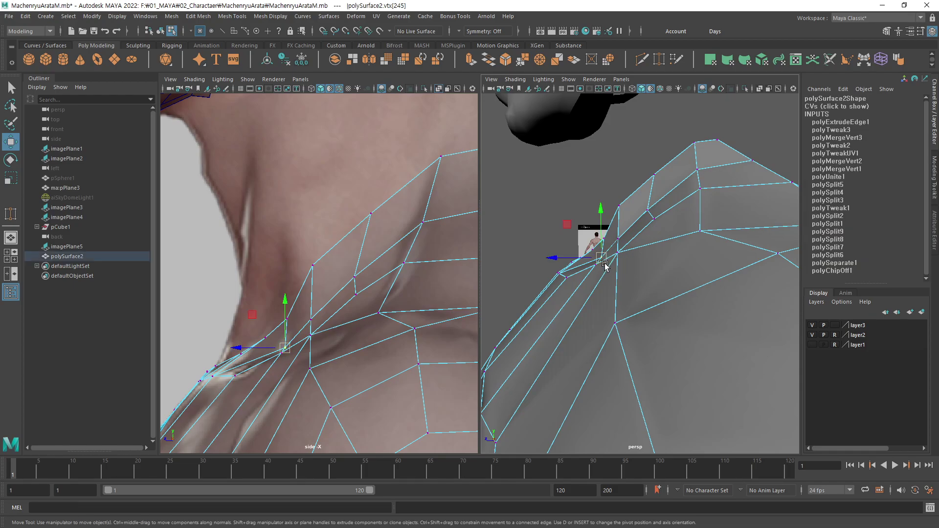
Move the selected neck-base vertex and raise its neighbour toward the neck outline.
middle_click_drag(605, 260, 600, 265)
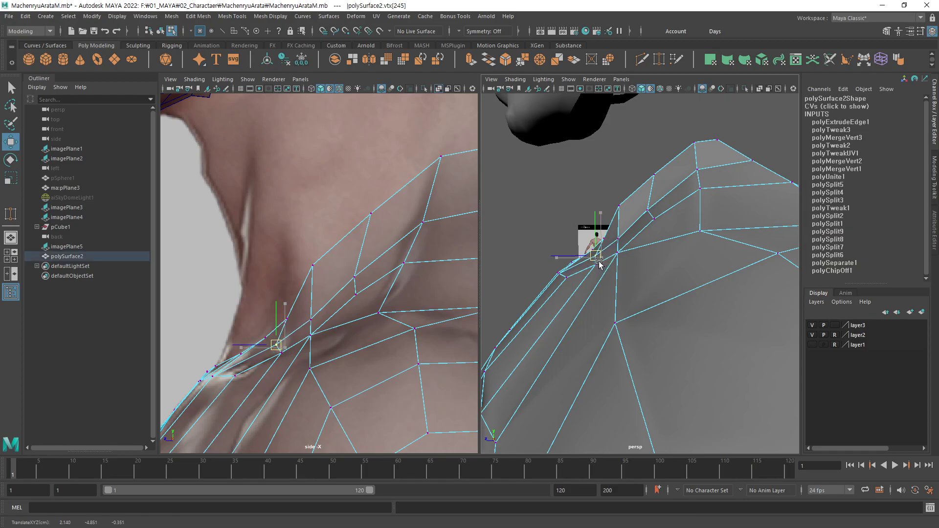
left_click(619, 241)
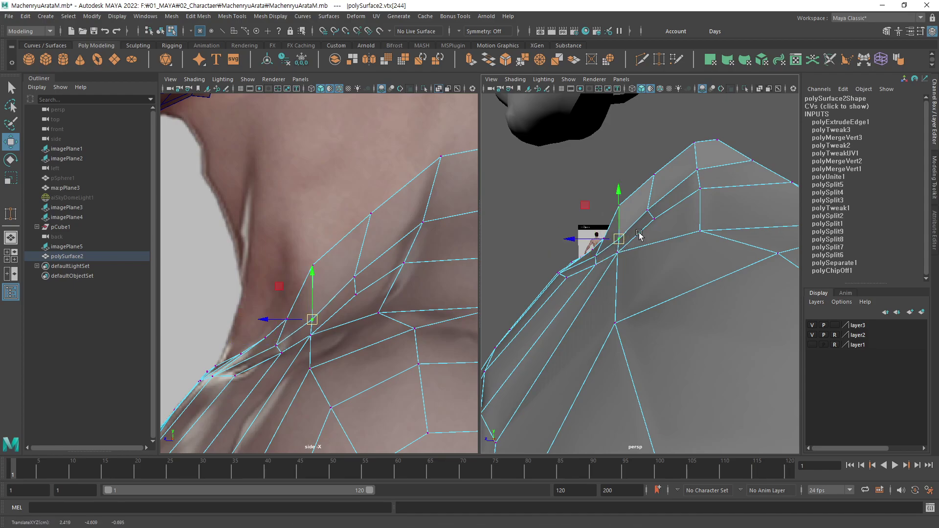
left_click(647, 209)
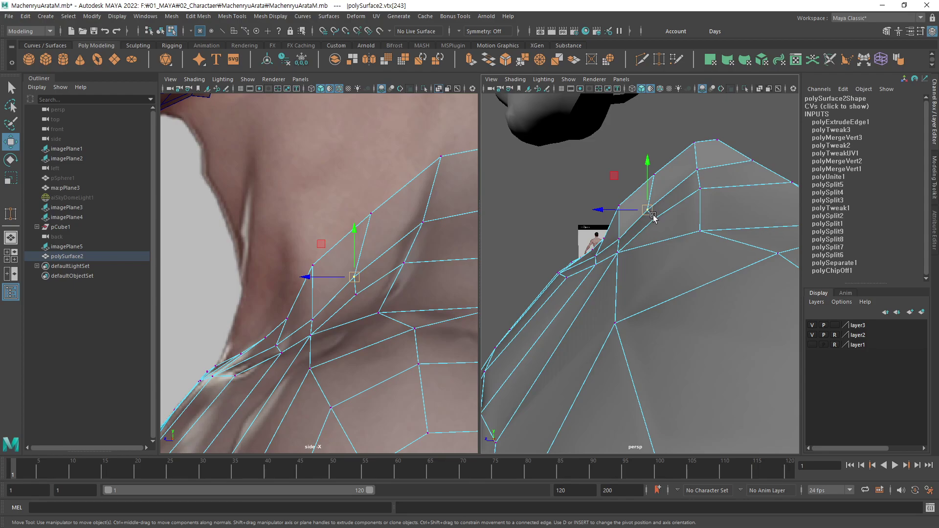
middle_click_drag(654, 217, 653, 214)
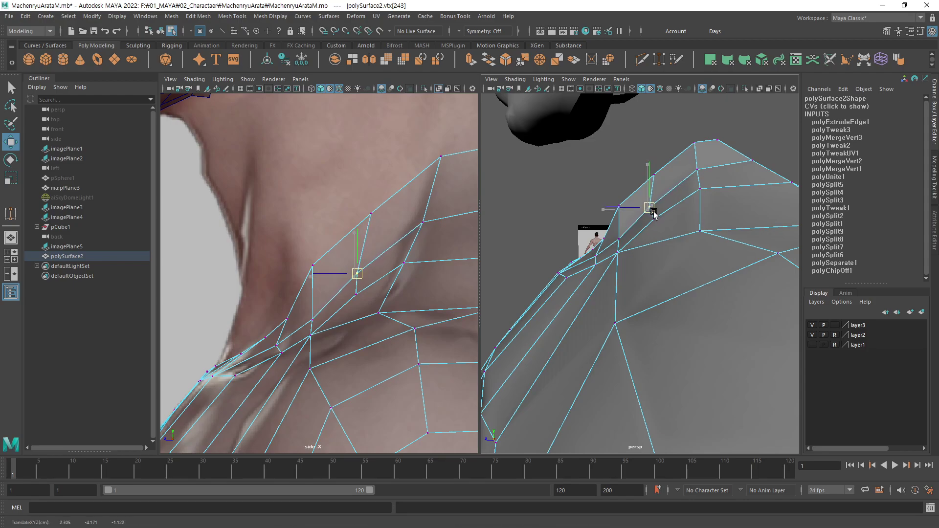
left_click(443, 180)
Lower another neck-base vertex onto the neck line in the side view.
mouse_move(722, 234)
left_mouse_down("alt")
mouse_move(667, 243)
mouse_move(667, 262)
mouse_move(747, 262)
mouse_move(662, 279)
mouse_move(677, 279)
mouse_move(639, 260)
mouse_move(652, 251)
mouse_move(630, 246)
mouse_move(634, 235)
left_mouse_up("alt")
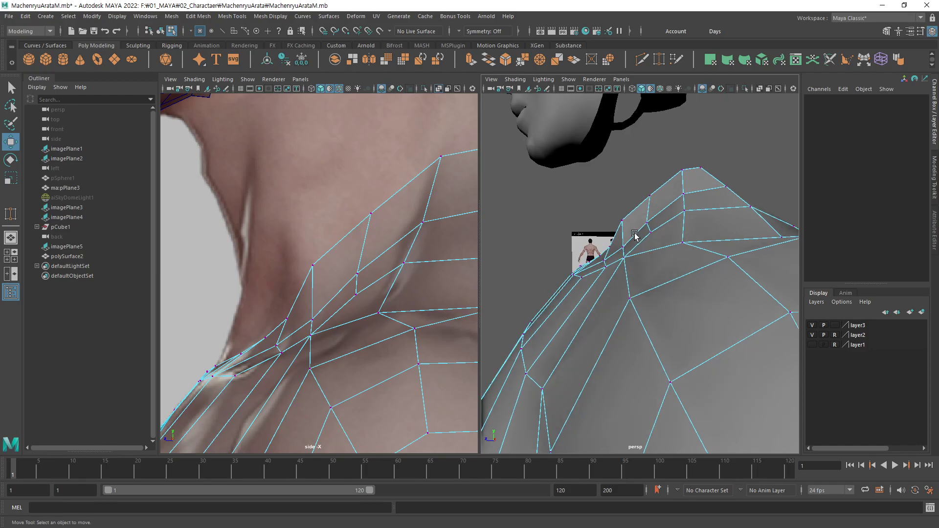
left_click(624, 221)
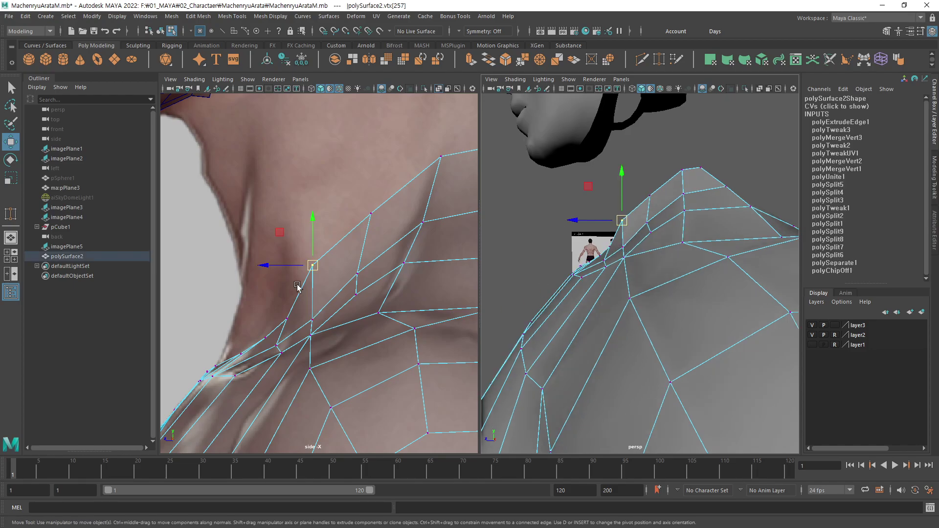
left_click_drag(313, 269, 318, 286)
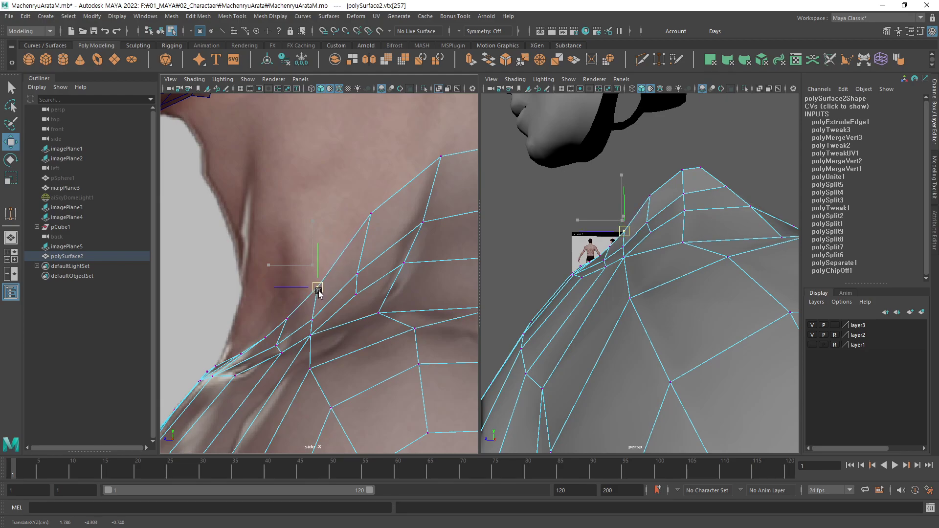
left_click_drag(318, 287, 319, 292)
mouse_move(681, 251)
left_mouse_down("alt")
mouse_move(650, 216)
mouse_move(766, 274)
mouse_move(693, 292)
mouse_move(690, 306)
mouse_move(711, 207)
left_mouse_up("alt")
right_click_drag(711, 208, 677, 301, "alt")
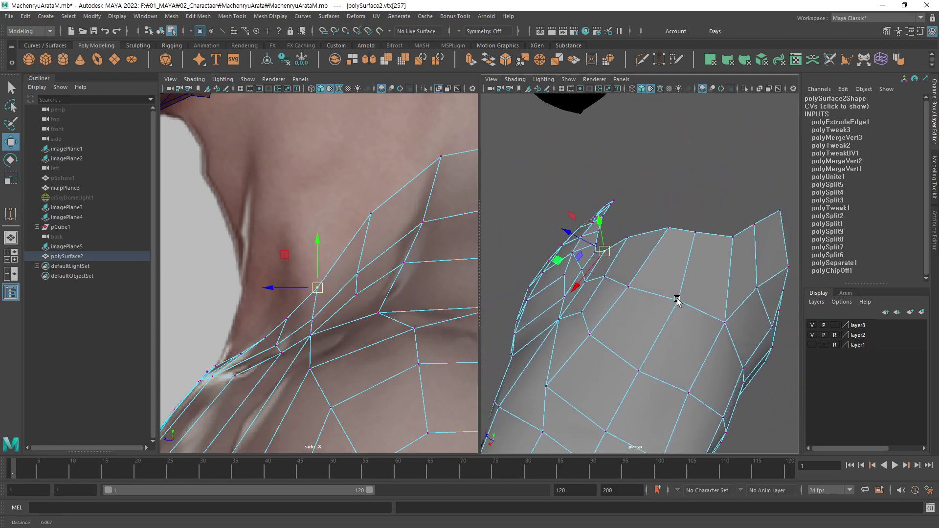
mouse_move(676, 301)
left_mouse_down("alt")
mouse_move(660, 314)
mouse_move(685, 266)
mouse_move(792, 250)
mouse_move(803, 262)
mouse_move(728, 292)
mouse_move(600, 304)
mouse_move(617, 268)
mouse_move(656, 248)
mouse_move(671, 225)
left_mouse_up("alt")
Lower a vertex along the neck edge to match the reference.
left_click(668, 237)
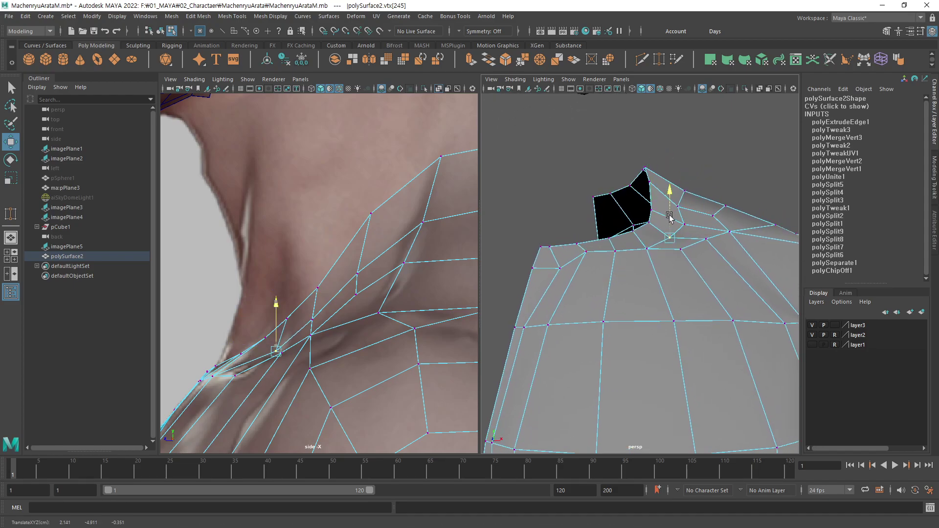
left_click(684, 224)
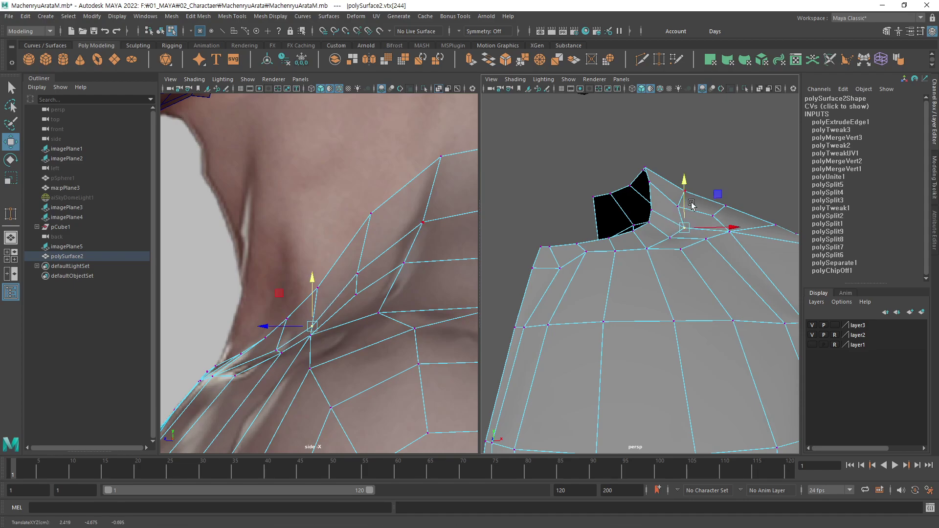
left_click(677, 206)
left_click_drag(678, 188, 678, 193)
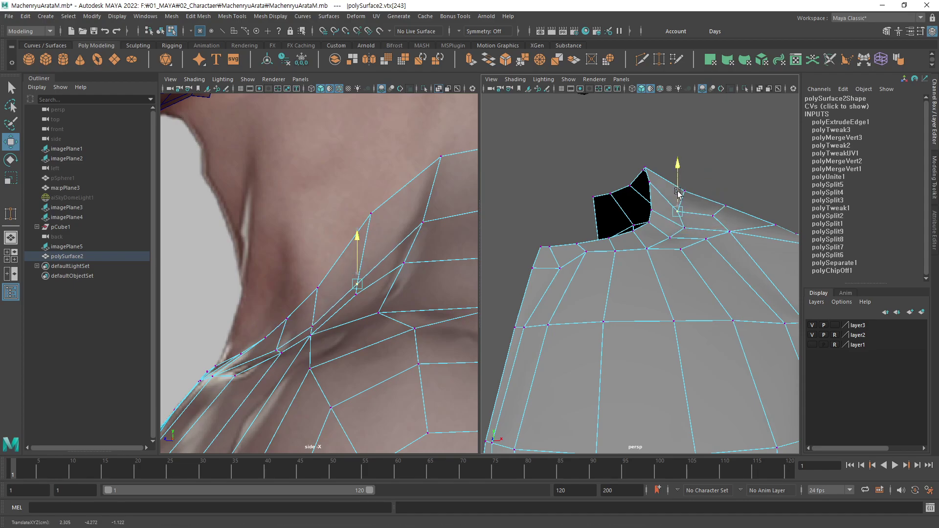
left_click(745, 175)
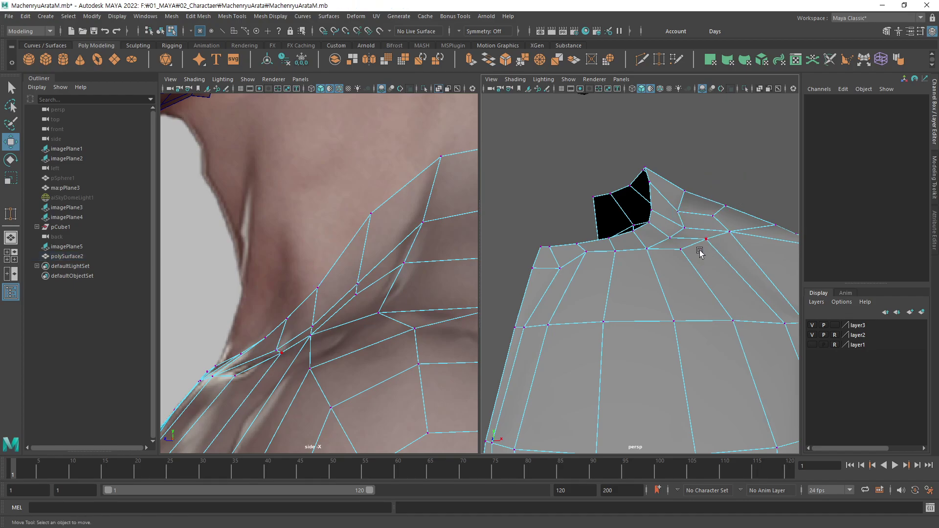
mouse_move(698, 252)
left_mouse_down("alt")
mouse_move(604, 256)
mouse_move(570, 276)
mouse_move(647, 251)
mouse_move(713, 252)
mouse_move(697, 259)
left_mouse_up("alt")
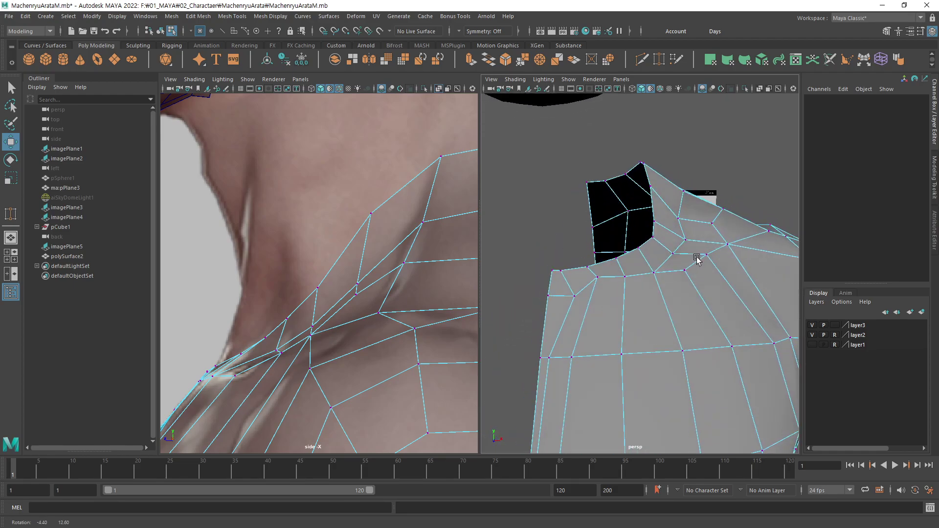
Select the neck-opening vertices, then orbit around the head, torso and back of the shoulder.
left_click(638, 252)
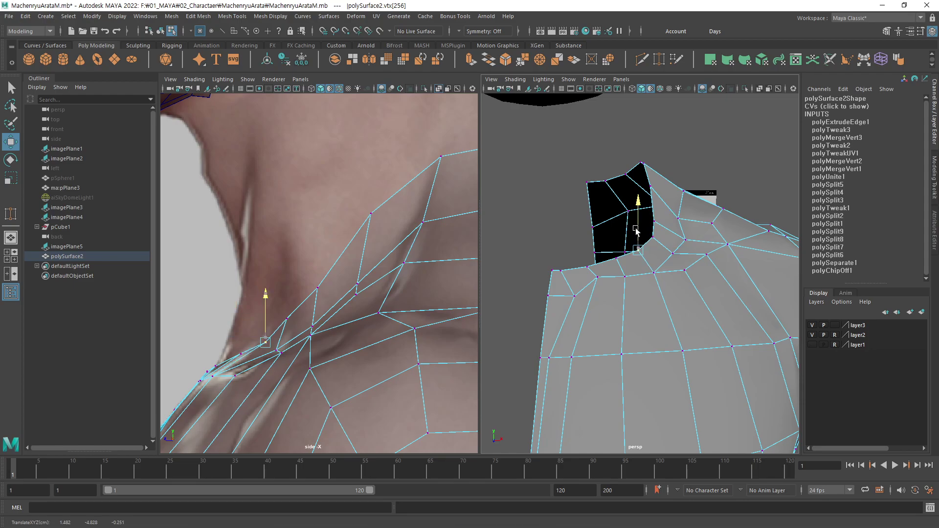
left_click(615, 256)
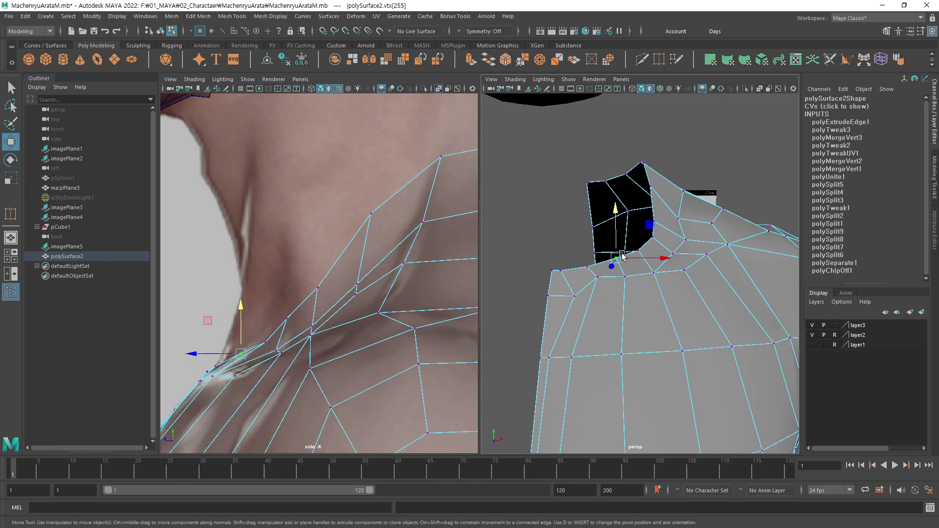
left_click(586, 251)
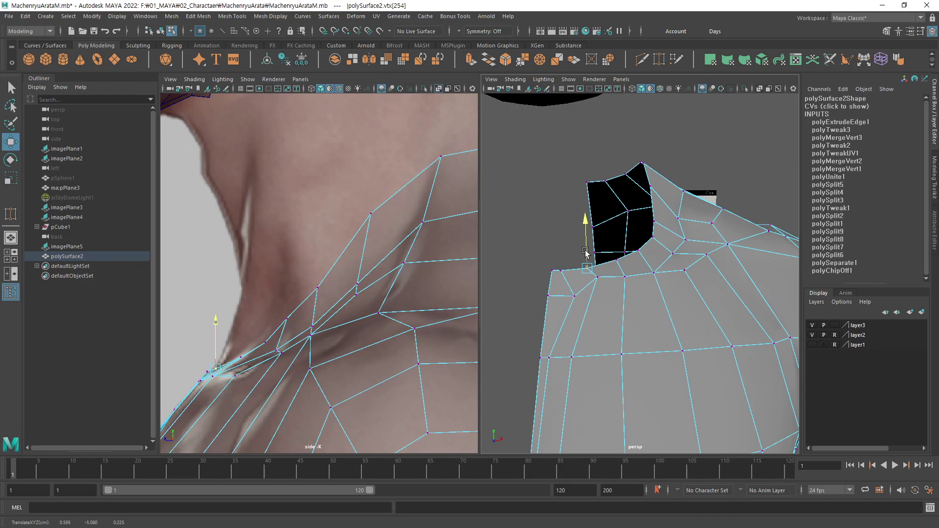
left_click(730, 189)
mouse_move(730, 196)
left_mouse_down("alt")
mouse_move(598, 283)
mouse_move(616, 253)
left_mouse_up("alt")
left_click_drag(630, 286, 638, 285, "alt")
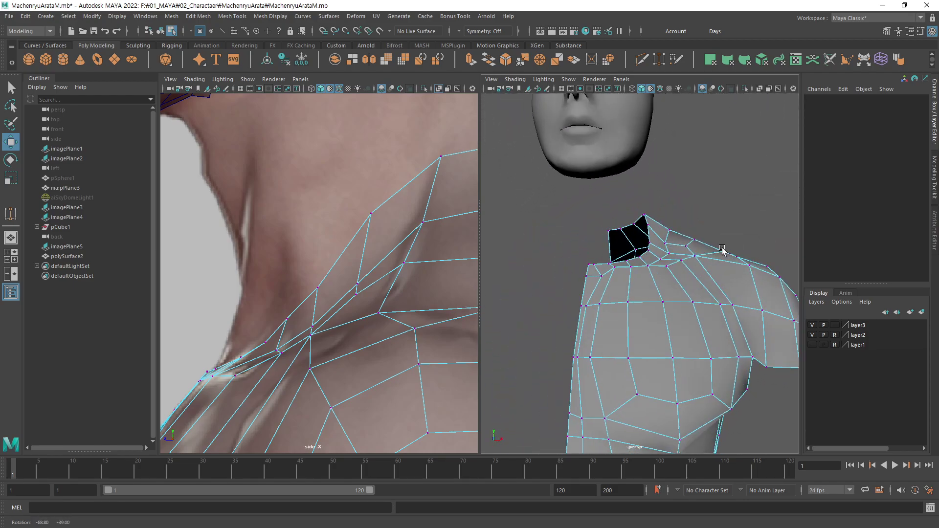
mouse_move(680, 277)
left_mouse_down("alt")
mouse_move(698, 260)
mouse_move(707, 218)
mouse_move(698, 260)
mouse_move(715, 258)
left_mouse_up("alt")
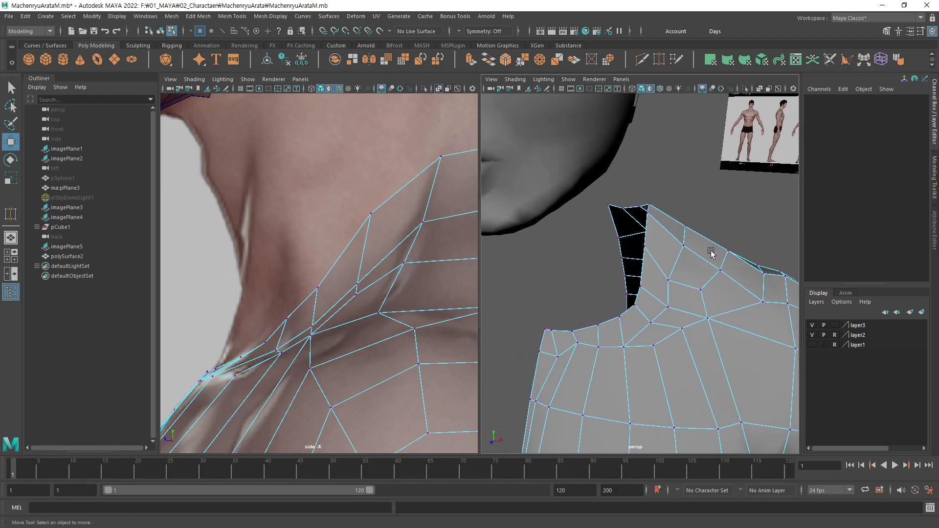
mouse_move(685, 382)
left_mouse_down("alt")
mouse_move(683, 357)
mouse_move(656, 356)
mouse_move(632, 373)
mouse_move(478, 371)
mouse_move(580, 380)
mouse_move(704, 289)
mouse_move(765, 344)
mouse_move(681, 335)
mouse_move(635, 355)
mouse_move(641, 287)
mouse_move(662, 369)
mouse_move(635, 368)
mouse_move(634, 393)
left_mouse_up("alt")
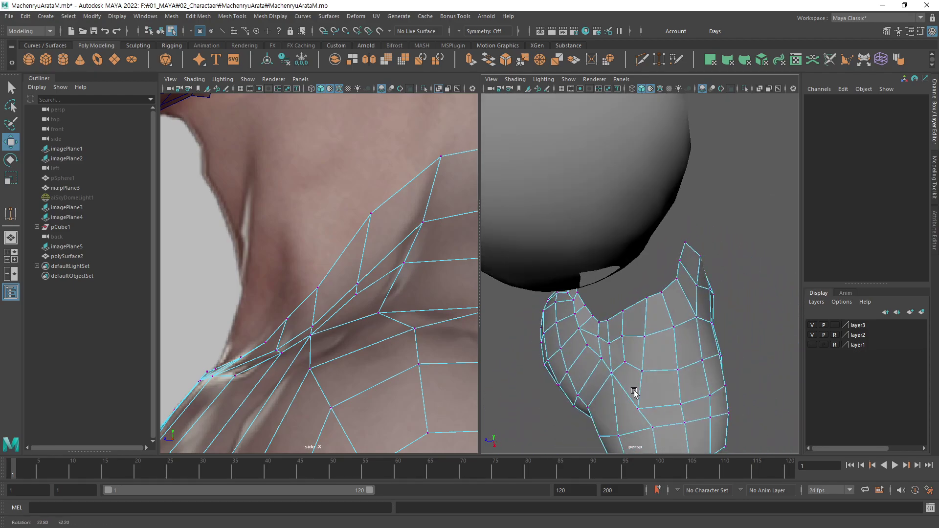
Move the framed shoulder vertex along one axis onto the side-view shoulder outline.
left_click(686, 267)
key("f")
middle_click_drag(294, 235, 345, 254, "alt")
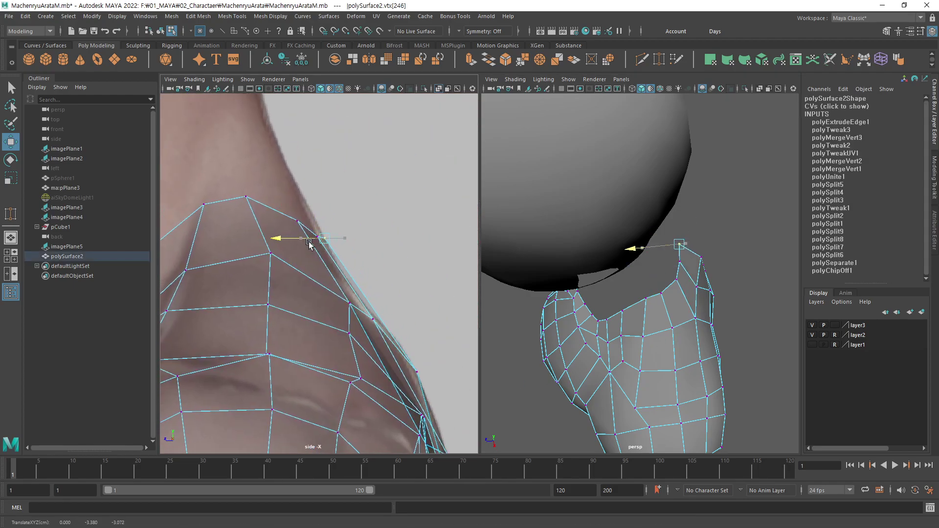
key("q")
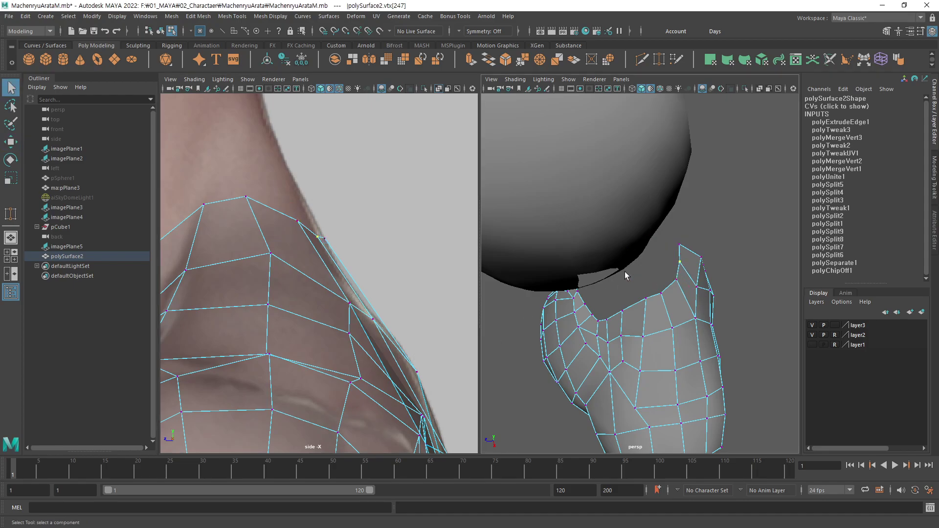
Select the next shoulder-slope vertex, then orbit the perspective view to inspect the shoulder edge.
left_click_drag(297, 238, 297, 238)
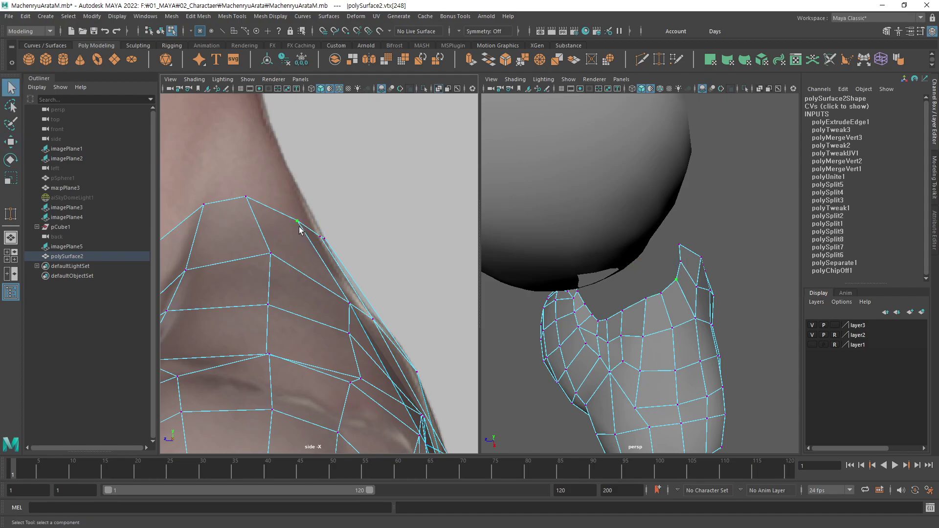
left_click_drag(642, 282, 682, 286, "alt")
left_click(728, 251)
mouse_move(729, 251)
left_mouse_down("alt")
mouse_move(702, 298)
mouse_move(489, 294)
mouse_move(486, 275)
mouse_move(484, 307)
mouse_move(491, 302)
left_mouse_up("alt")
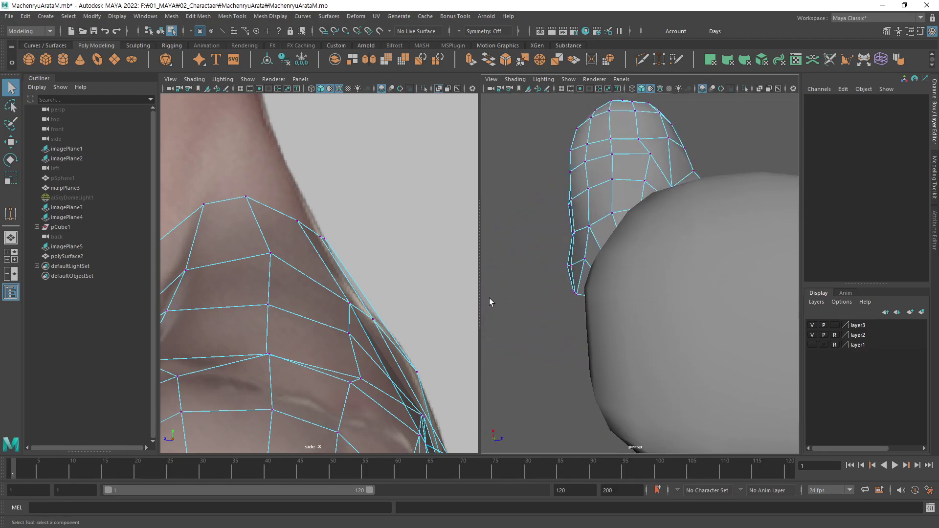
left_click(584, 261)
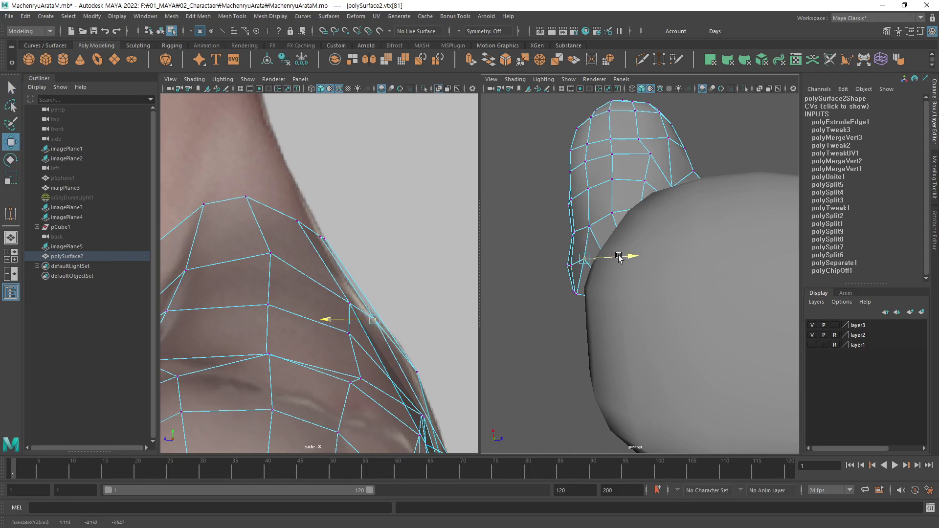
left_click(605, 273)
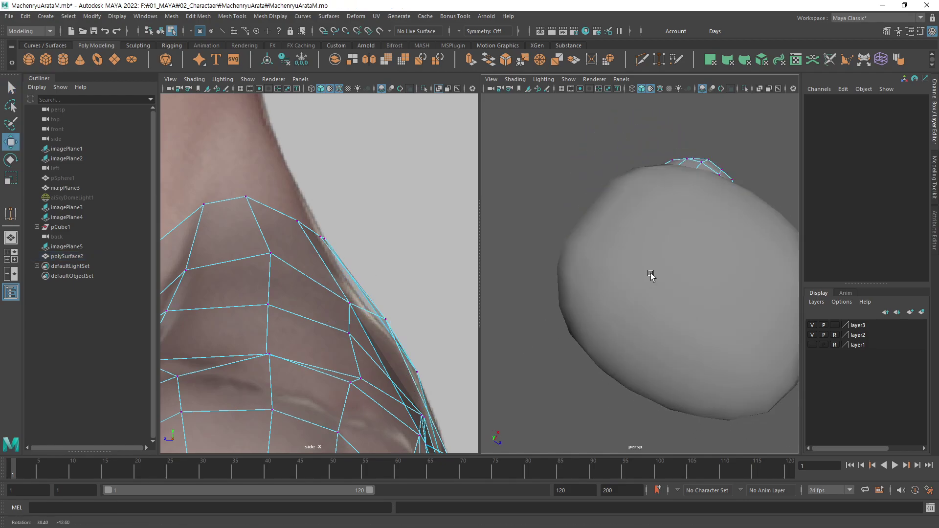